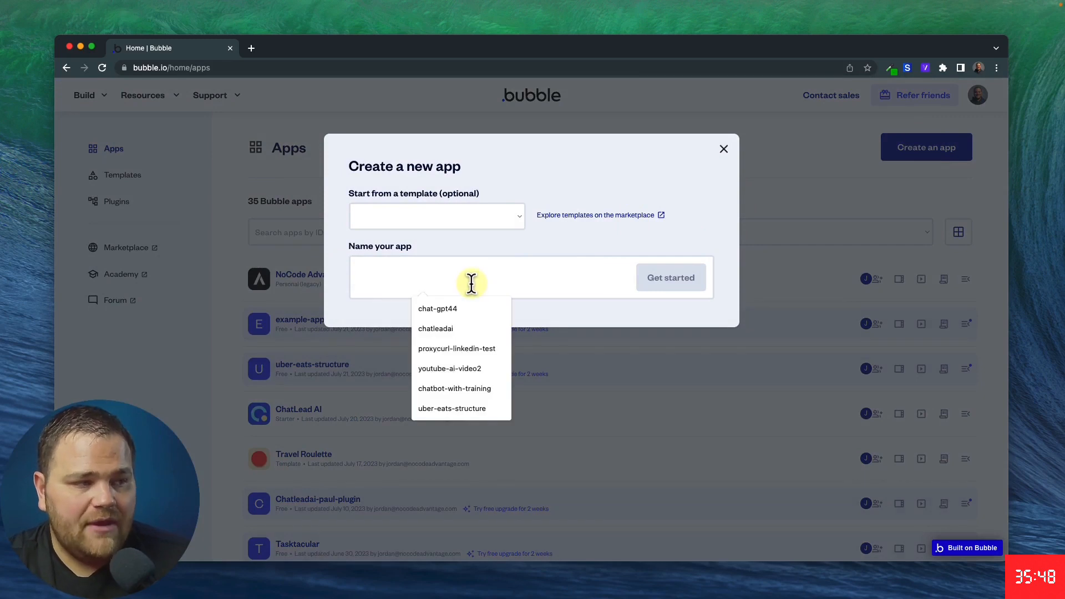
Name the new app travel-roulette-demo and skip the application assistant, dismissing the component library
text(travel-roulette-demo)
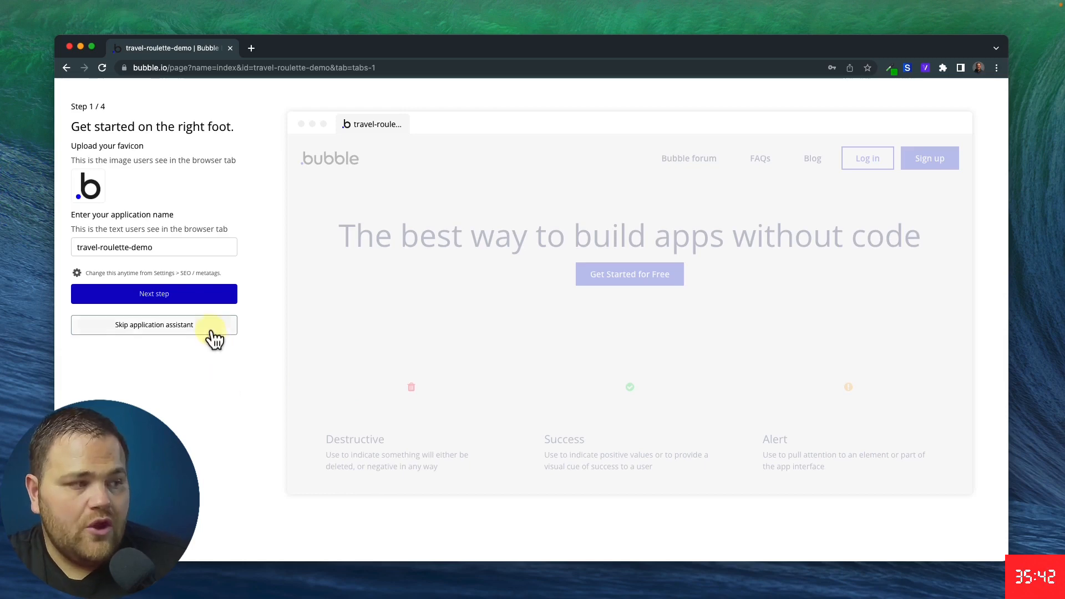
click(217, 328)
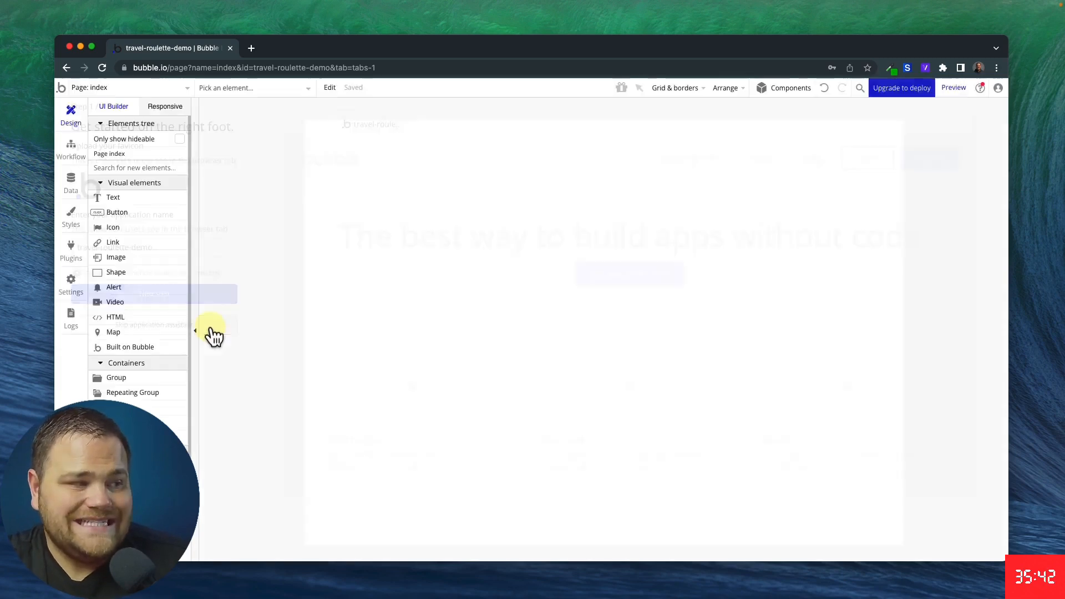
click(798, 167)
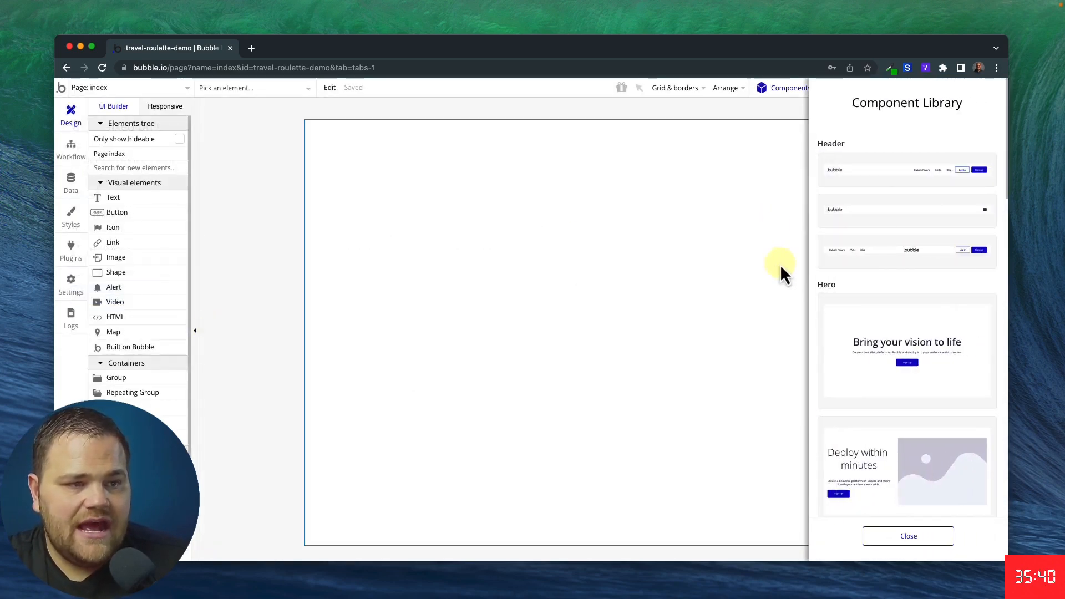
click(905, 538)
Set the index page's container layout to Column, with a custom builder width of 450 and a min height of 2500
click(743, 146)
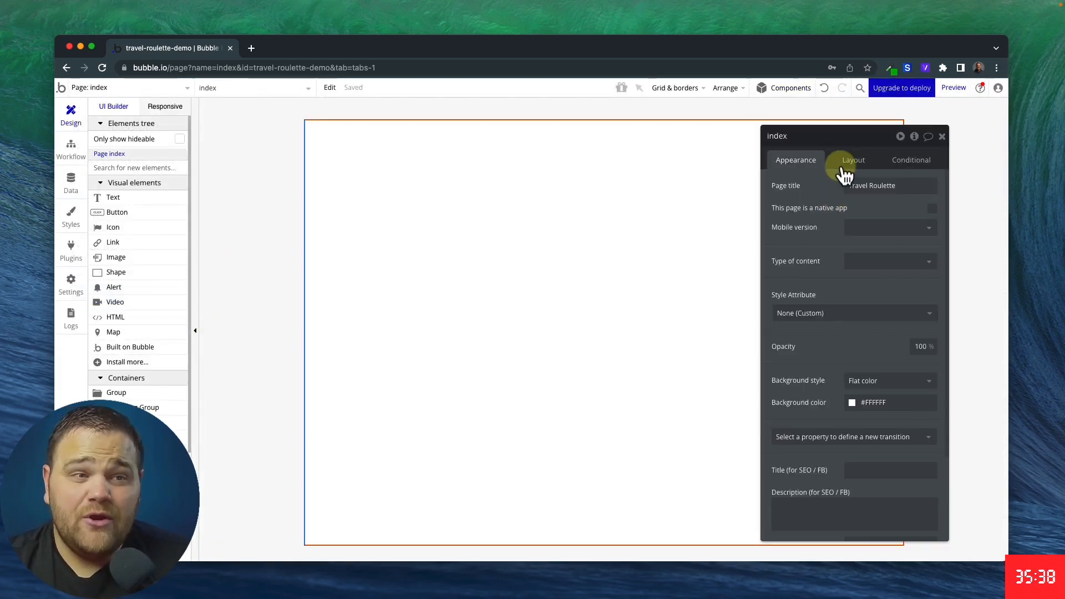
click(847, 158)
click(882, 186)
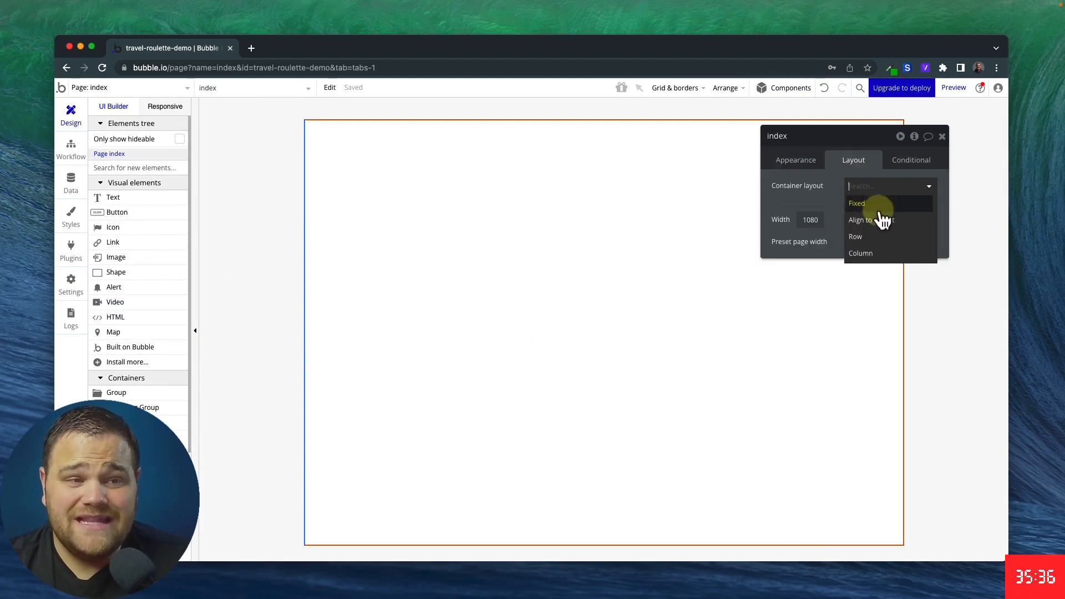
click(877, 255)
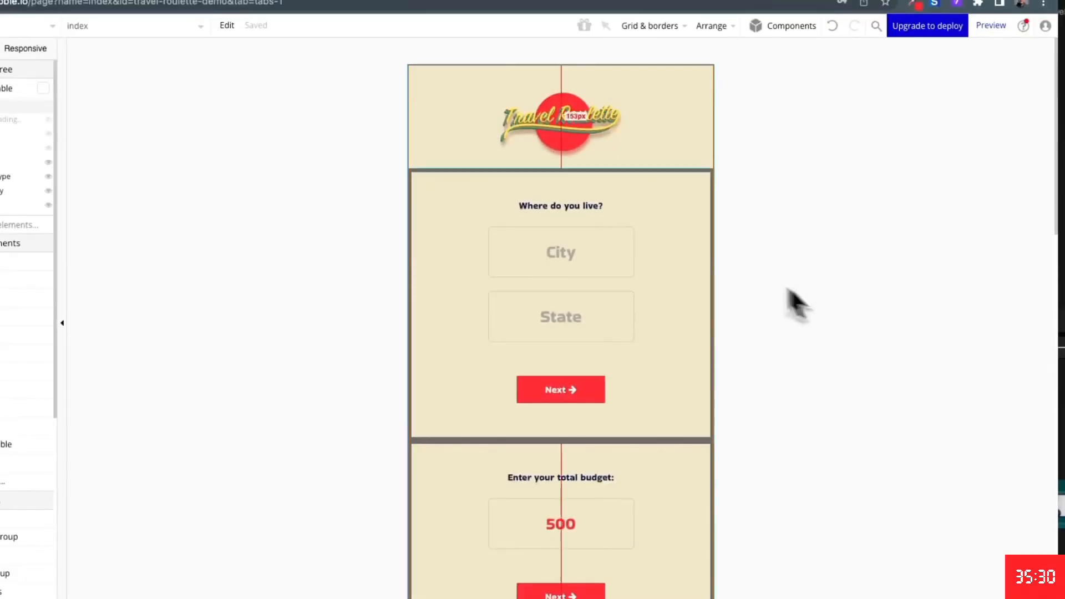
scroll(755, 416, down, 5)
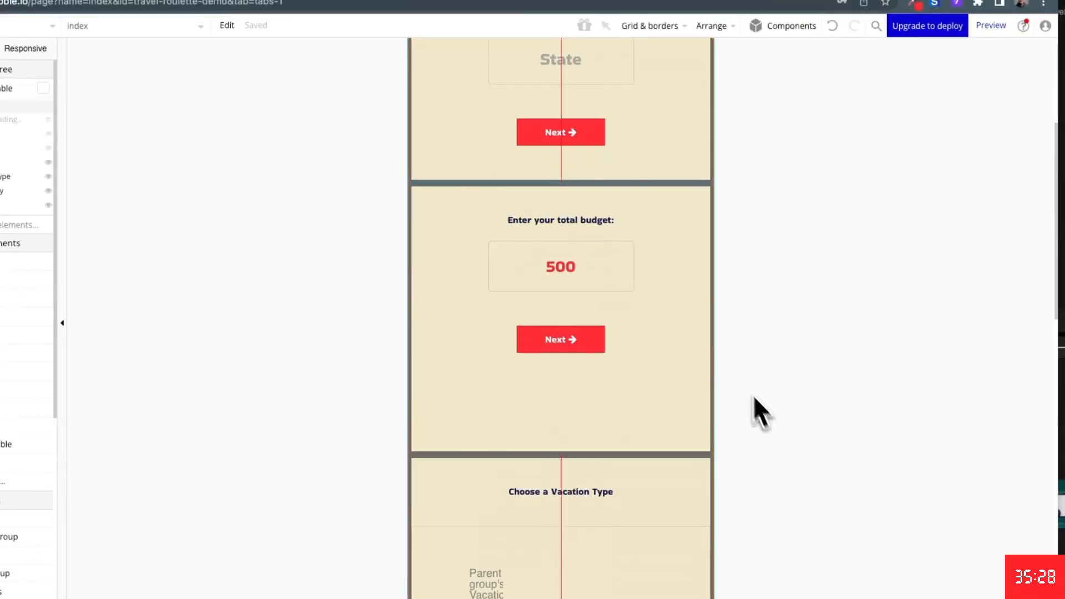
scroll(813, 538, down, 6)
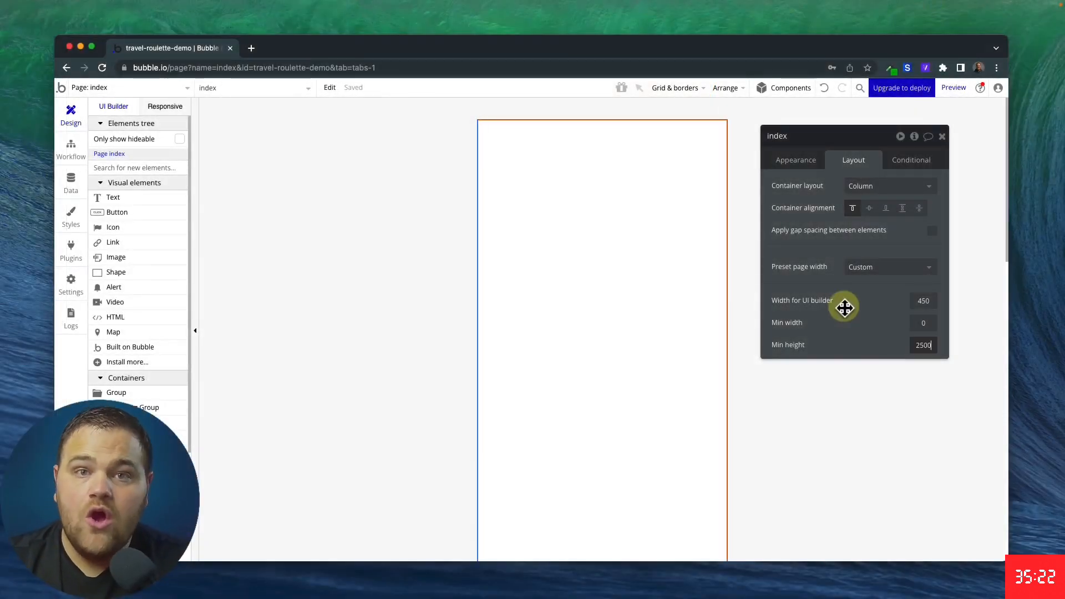
drag(844, 308, 852, 312)
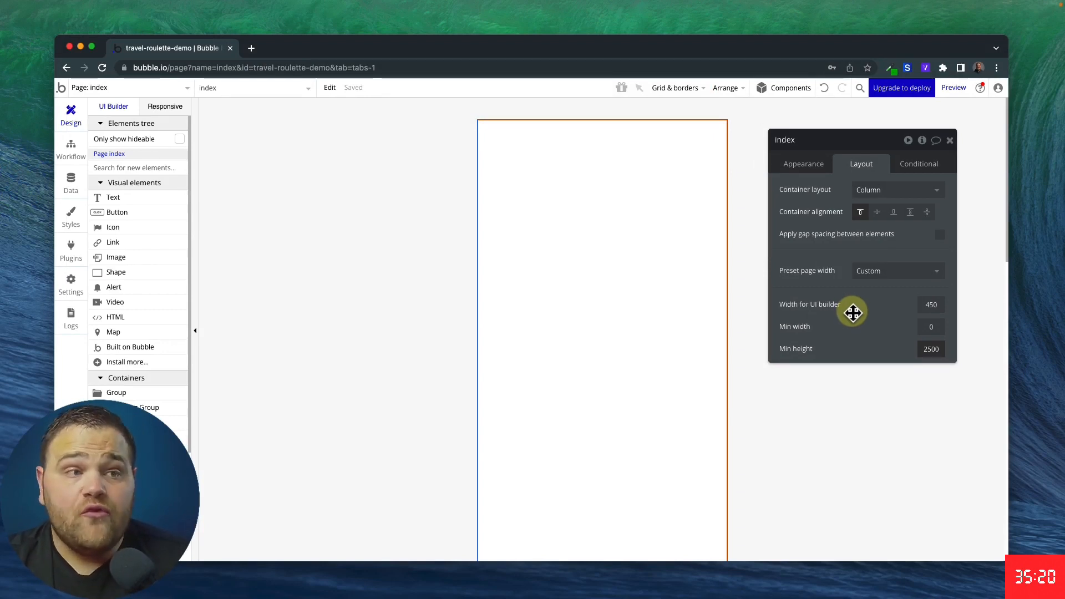
Switch to Logoist 4 and open the Express logo design from the showcase as a new document
mouse_move(265, 583)
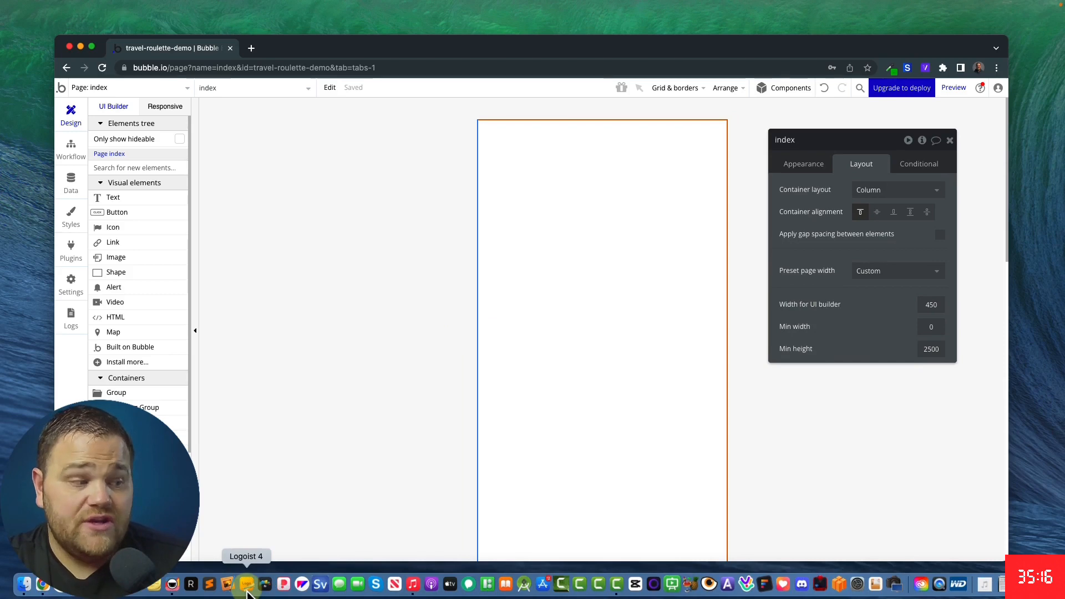
click(248, 591)
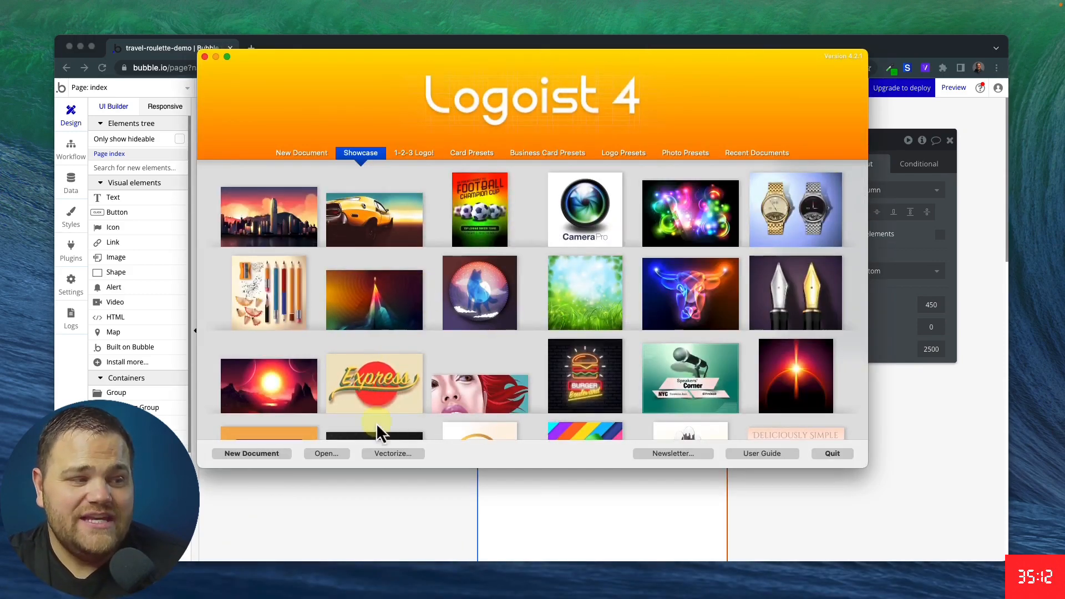
double_click(385, 388)
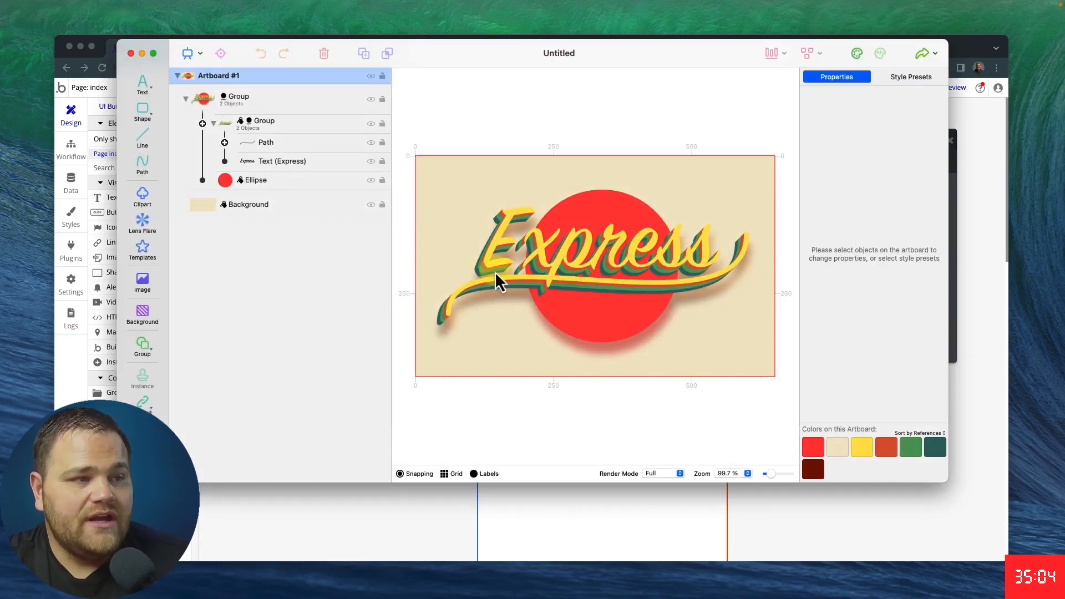
Replace the logo's Express text with "Travel Roulette"
click(577, 253)
click(577, 253)
click(577, 255)
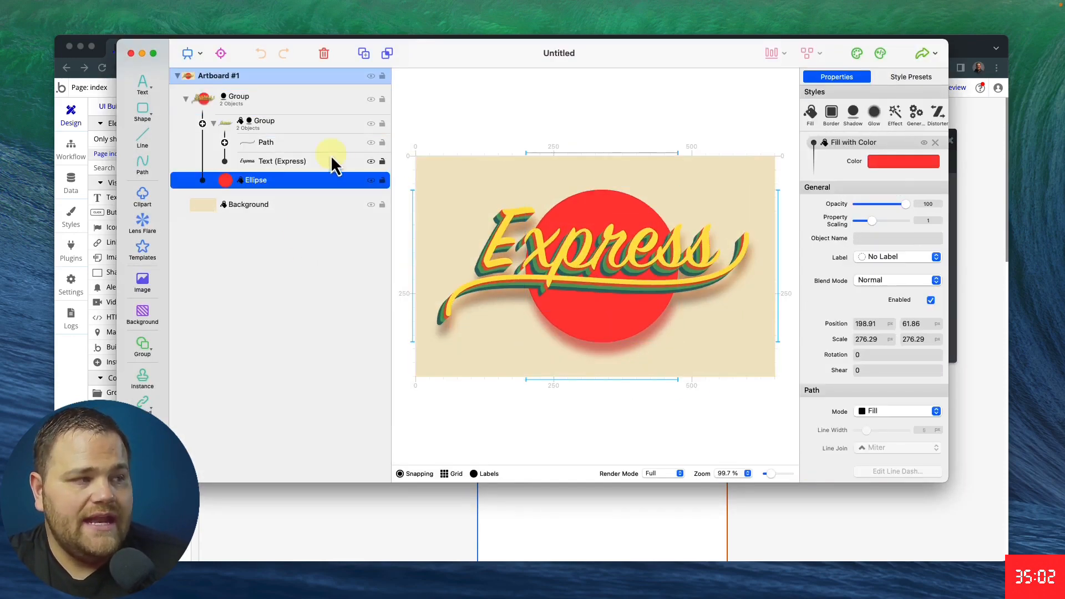
click(275, 162)
double_click(921, 214)
text(Tra)
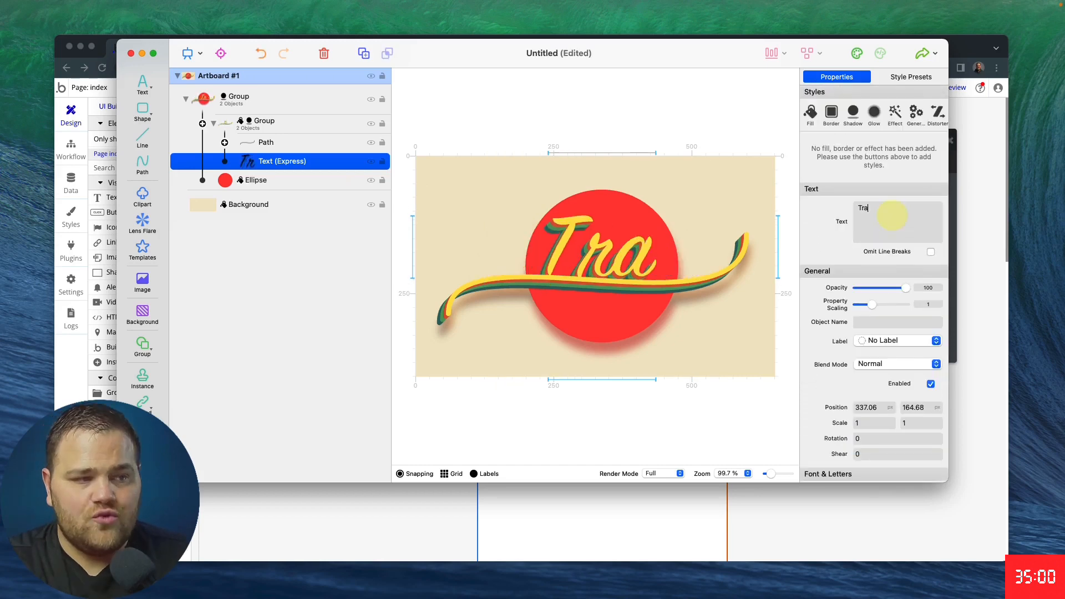
text(vel Roulette)
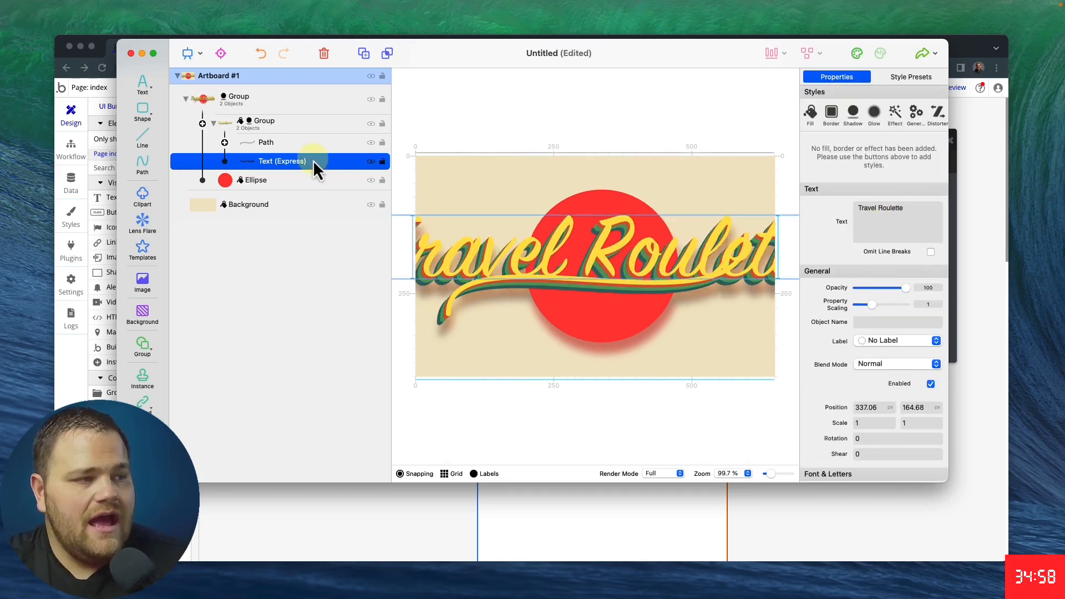
Shrink the Travel Roulette text to fit within the artboard and rotate it by about 2.27 degrees
click(674, 117)
key(super+minus)
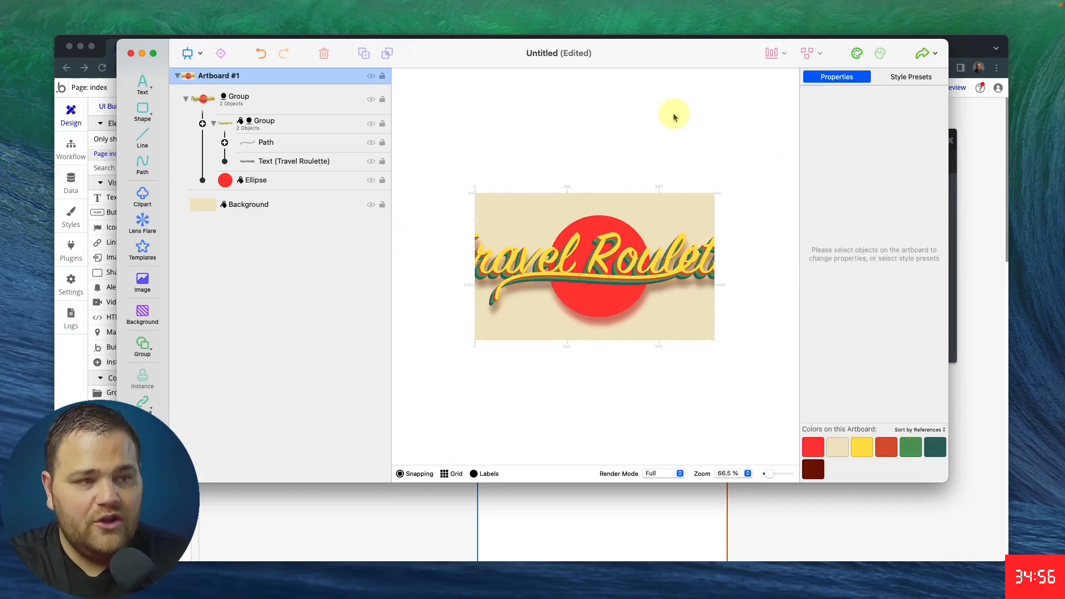
click(284, 161)
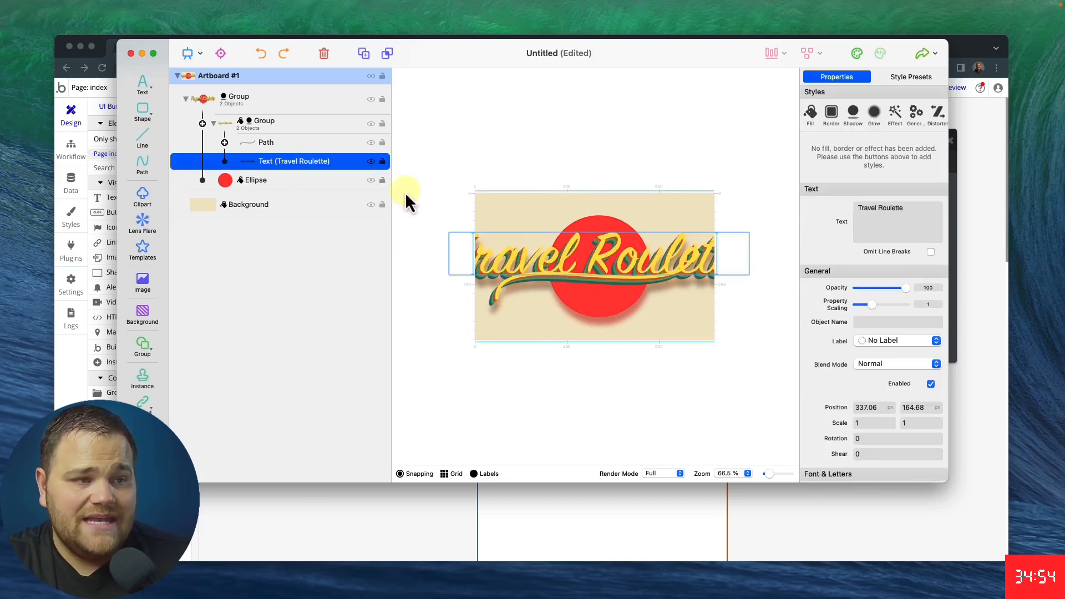
drag(747, 254, 698, 251)
drag(600, 228, 598, 225)
Nudge the Travel Roulette text into place above the underline swoosh, at about position 332.55, 160.17
key(Up)
key(Up)
key(Up)
key(Up)
key(Up)
key(Left)
key(Left)
key(Left)
key(Left)
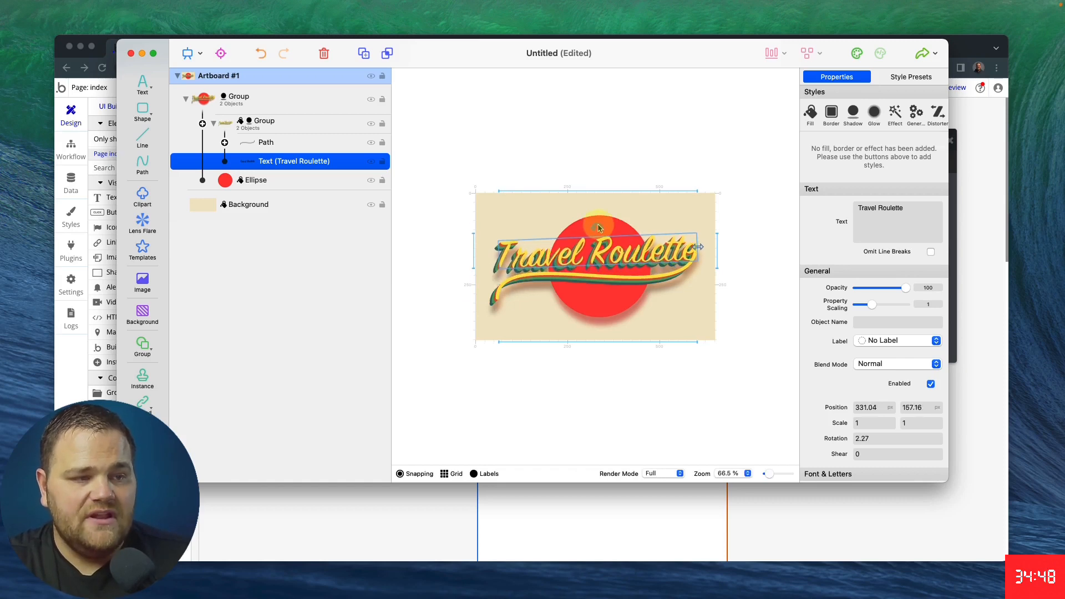
key(Right)
key(Right)
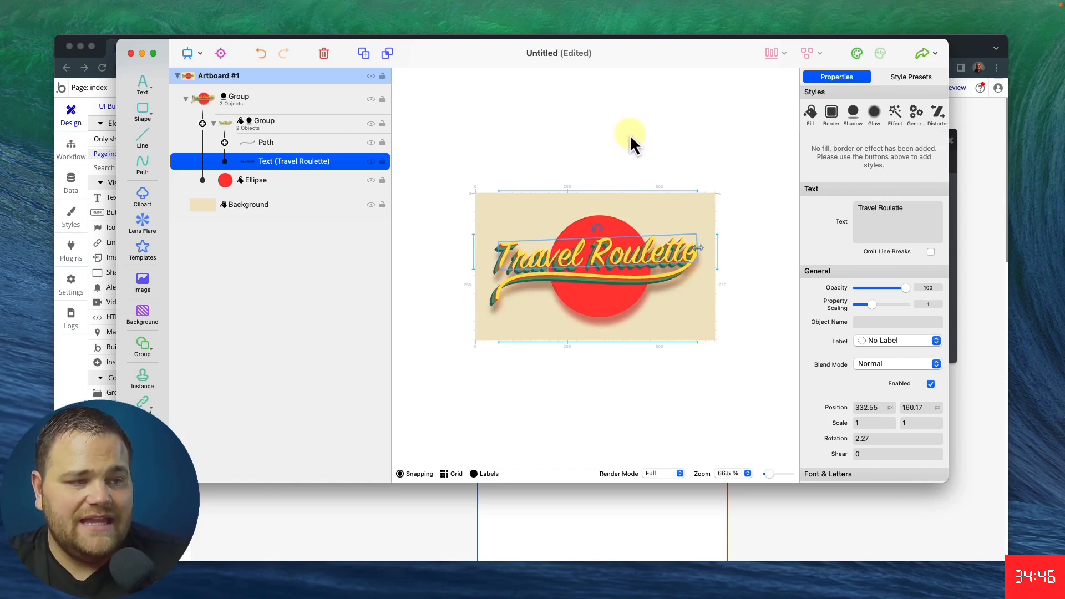
click(627, 136)
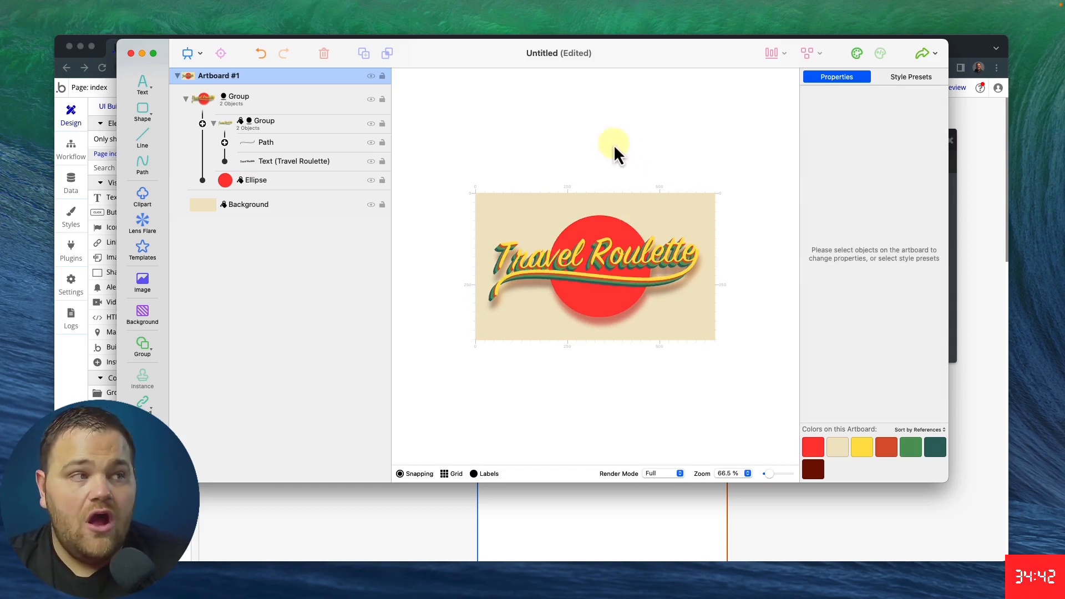
Export the logo as an SVG file named Untitled to the Downloads folder
mouse_move(454, 57)
mouse_down()
mouse_move(457, 47)
mouse_move(454, 56)
mouse_up()
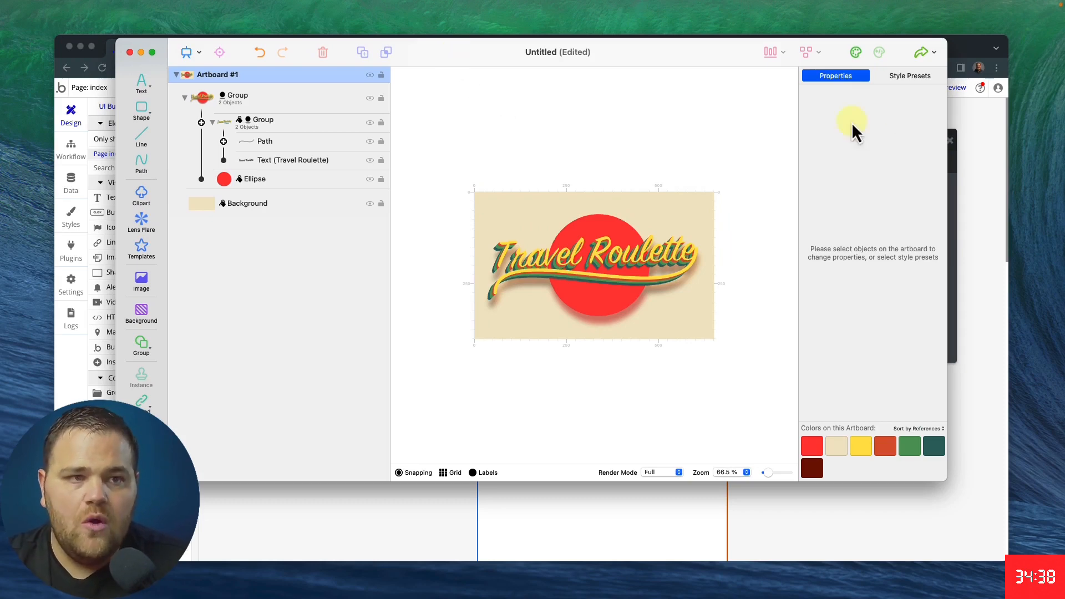
click(923, 54)
click(929, 76)
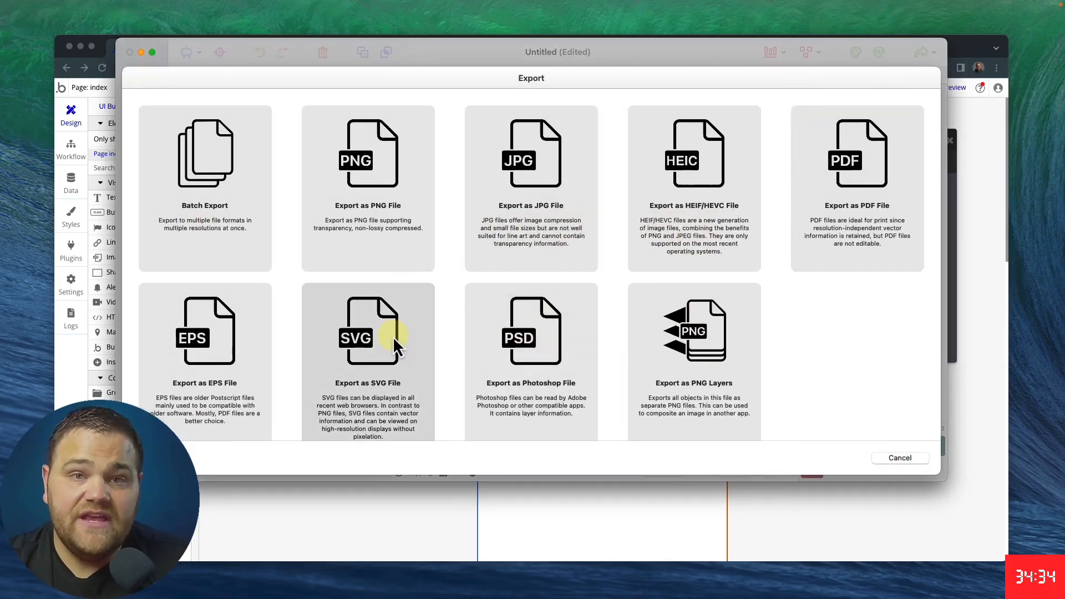
click(394, 338)
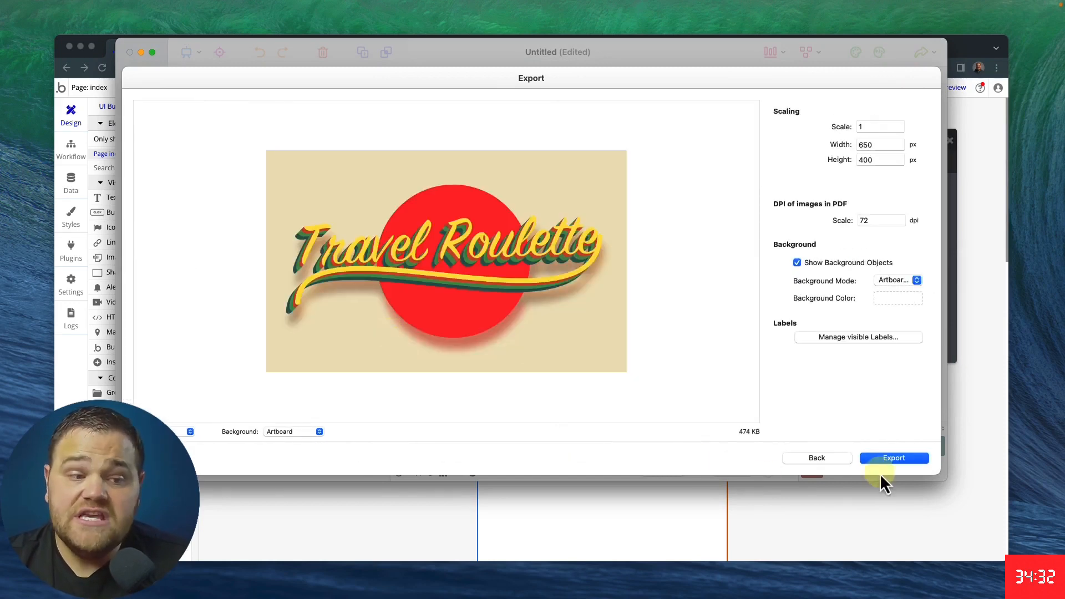
click(894, 458)
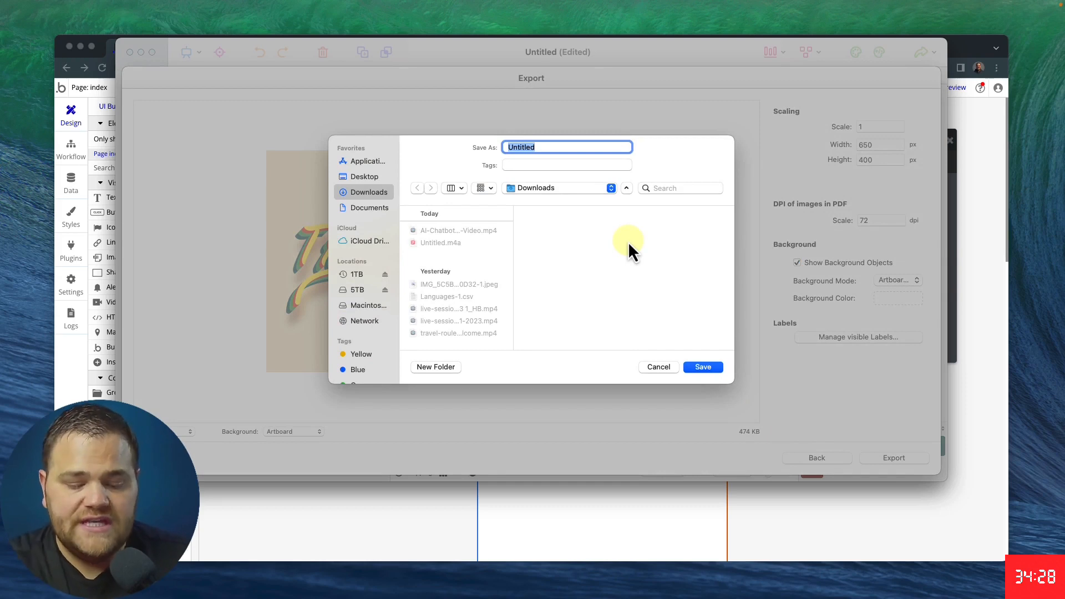
key(Return)
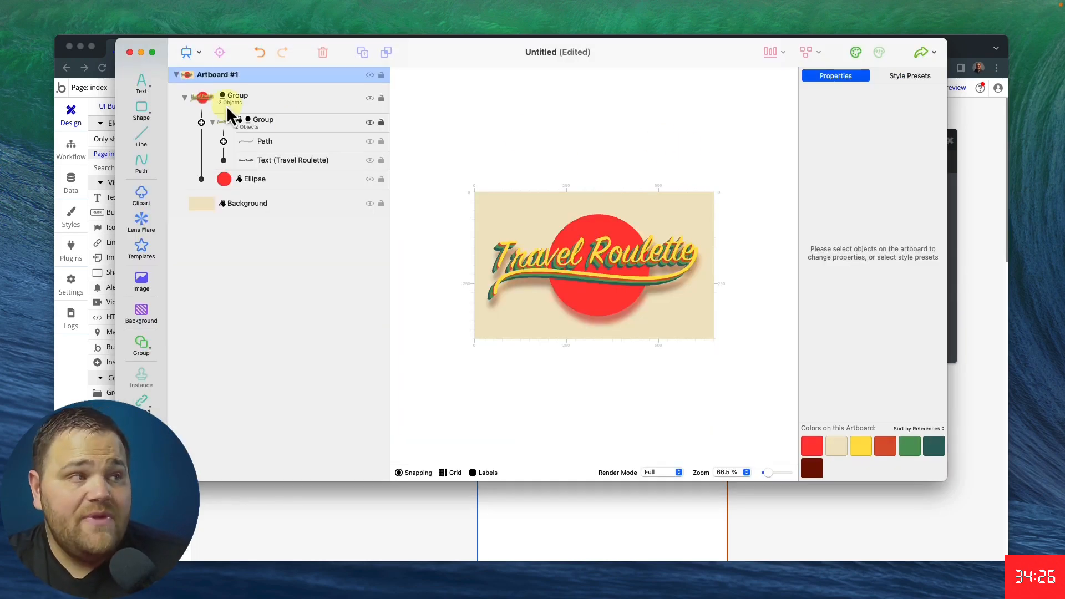
Check the artboard's width and height in pixels without changing them
click(199, 52)
click(200, 72)
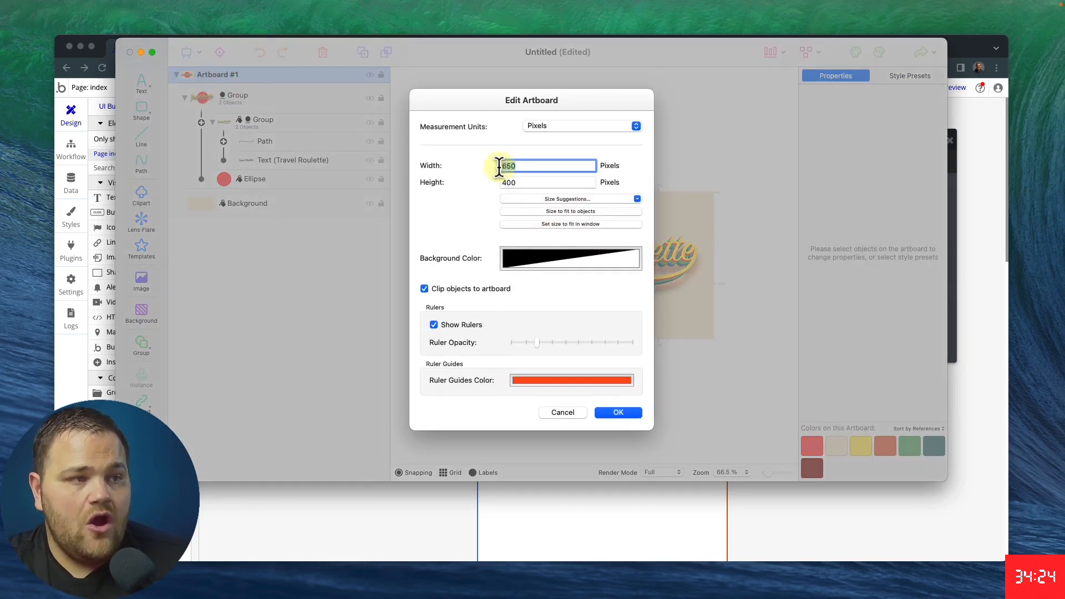
click(526, 165)
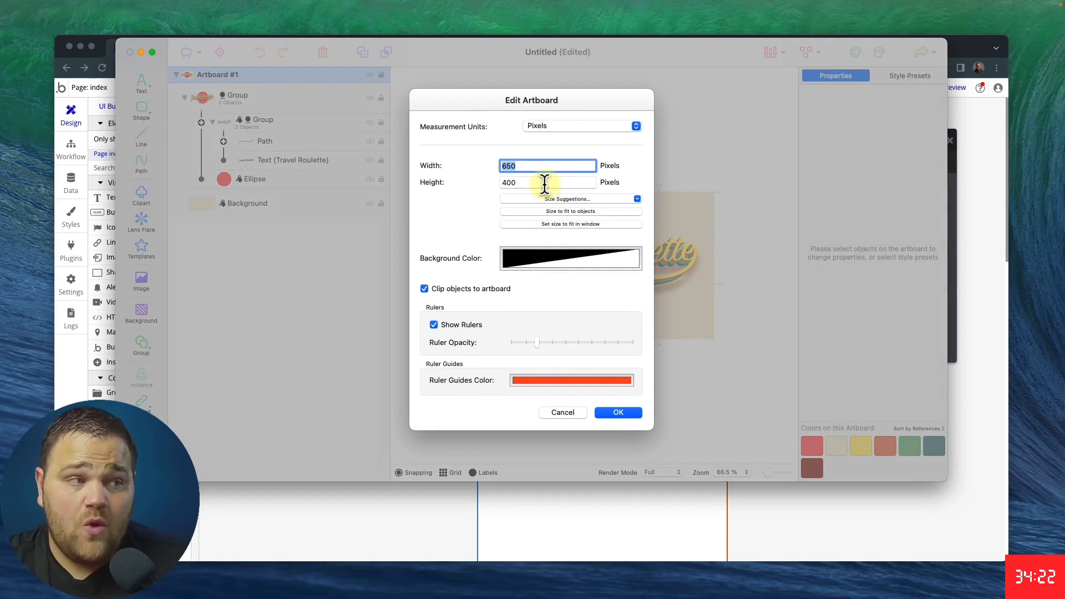
click(564, 412)
Switch back to Bubble and add an Image element at the upper edge of the index page
click(402, 516)
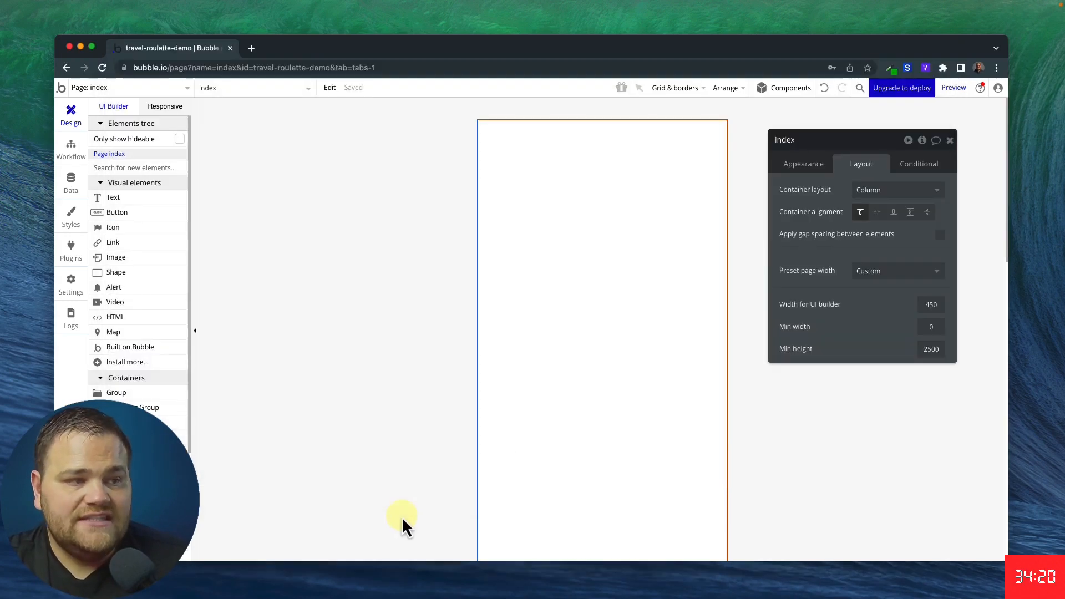
click(142, 170)
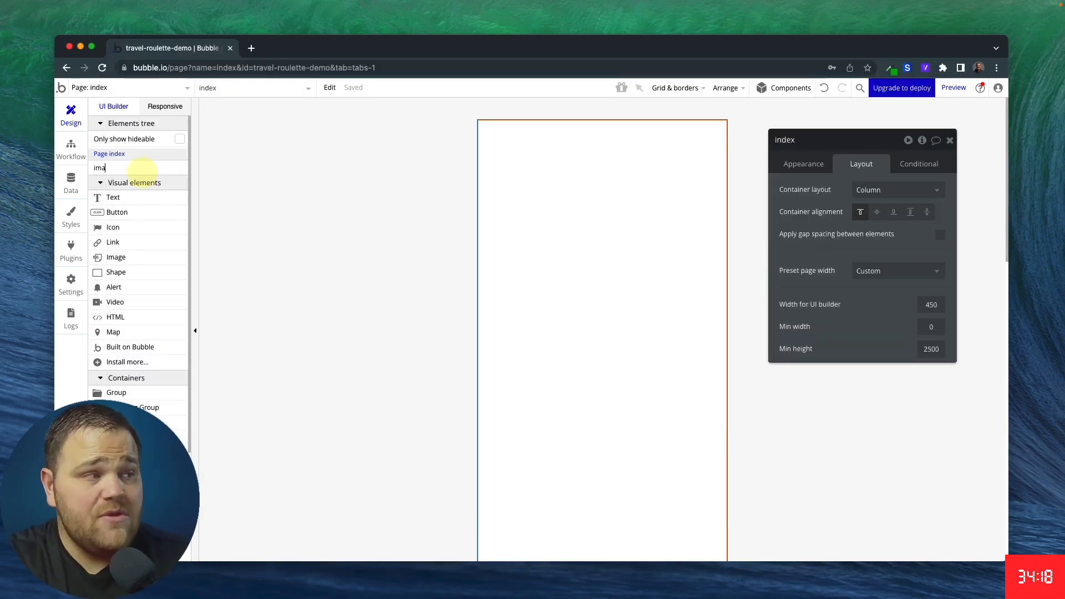
text(ima)
click(116, 196)
click(547, 166)
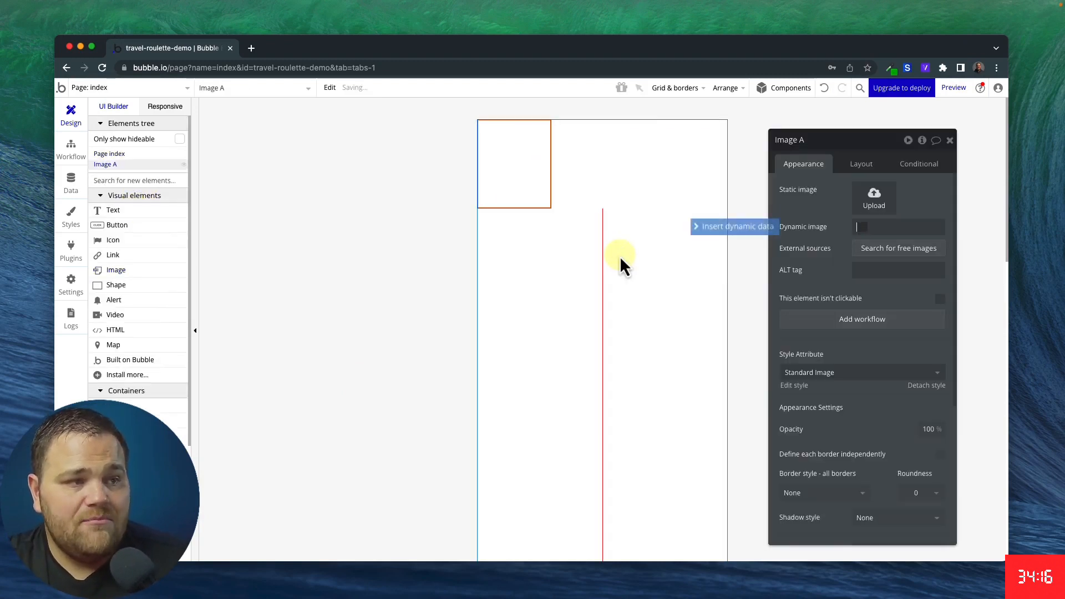
Keep the image element's aspect ratio fixed at 650 x 400
click(862, 163)
drag(854, 203, 851, 199)
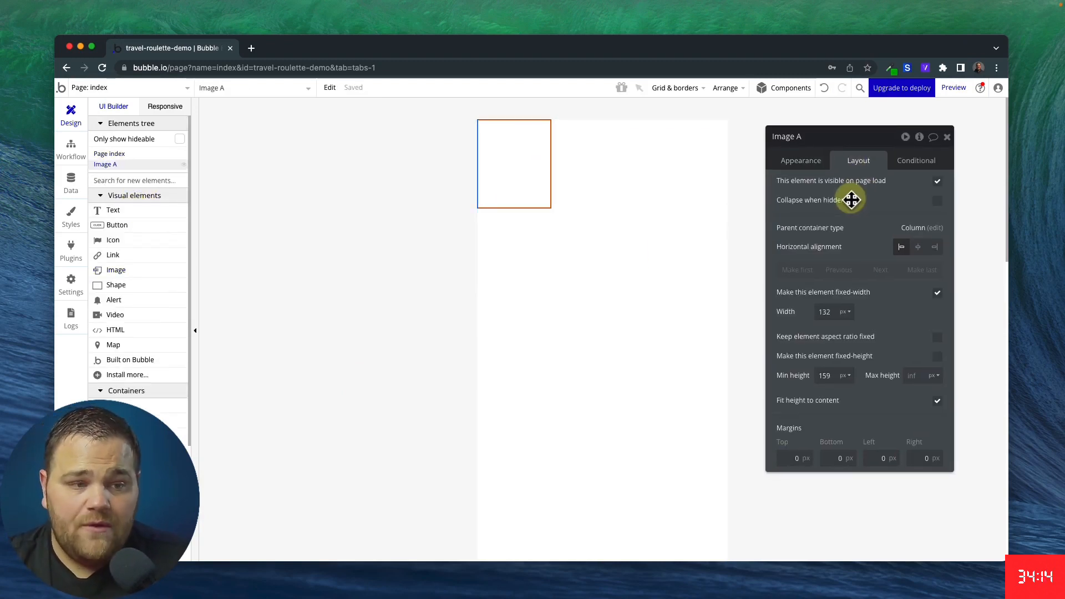
click(937, 337)
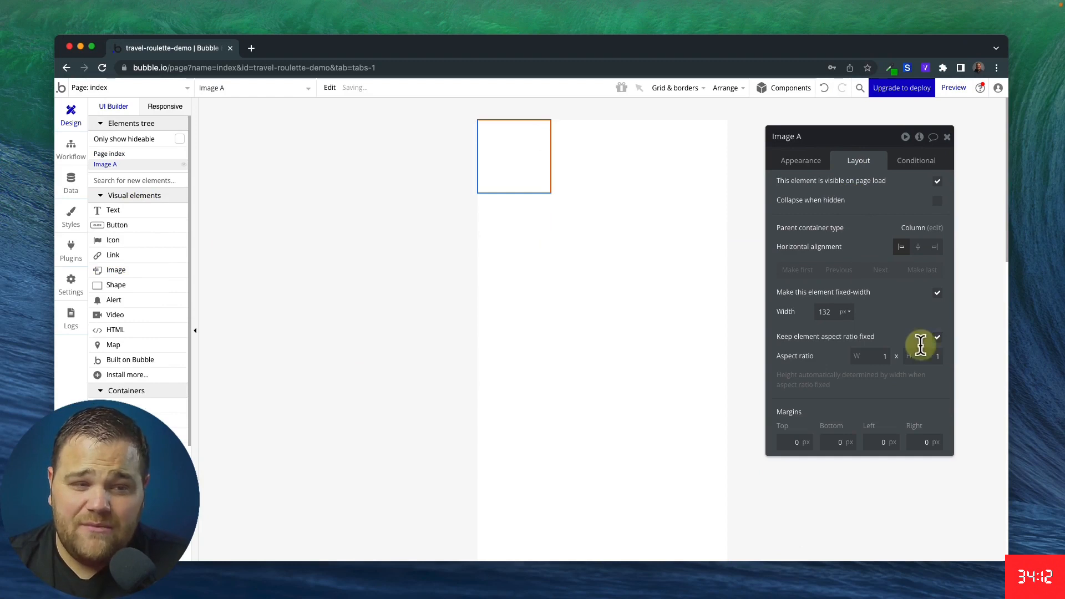
click(880, 358)
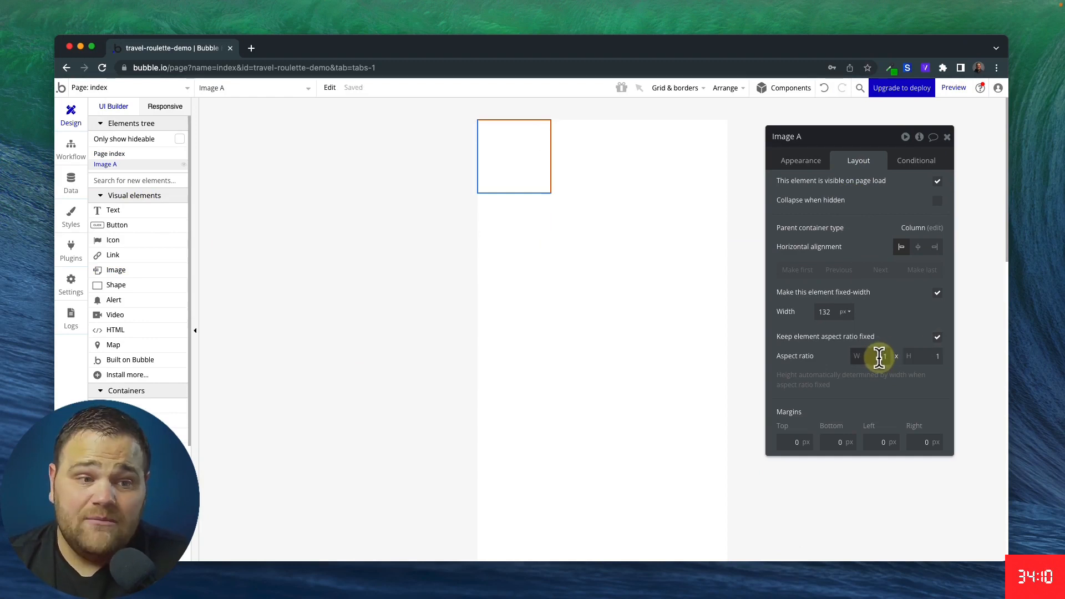
key(Tab)
text(400)
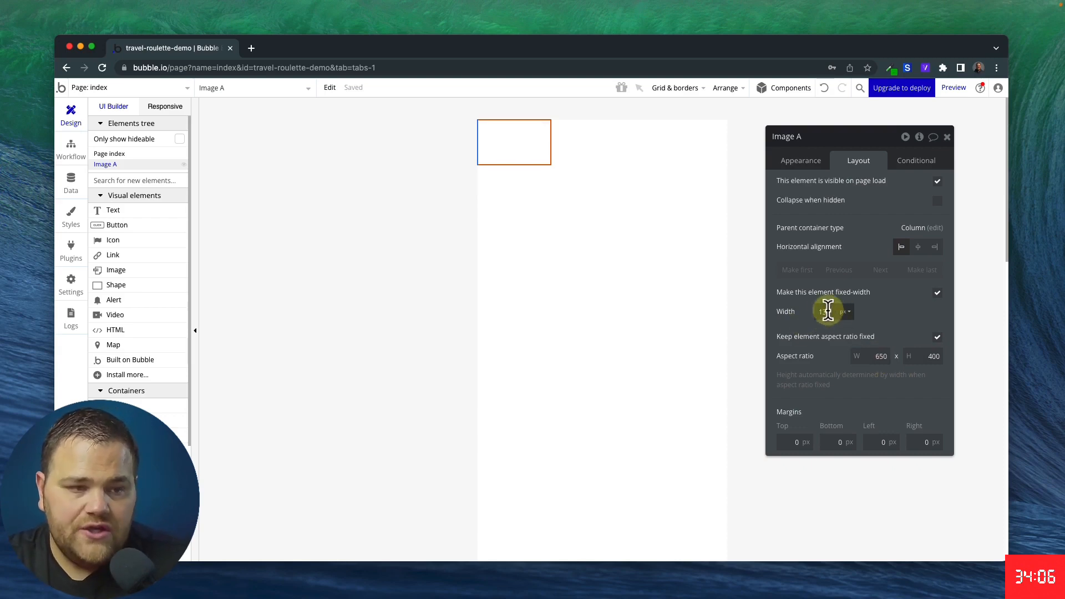
Upload the logo file tr-logo.svg as the image element's static image
click(807, 162)
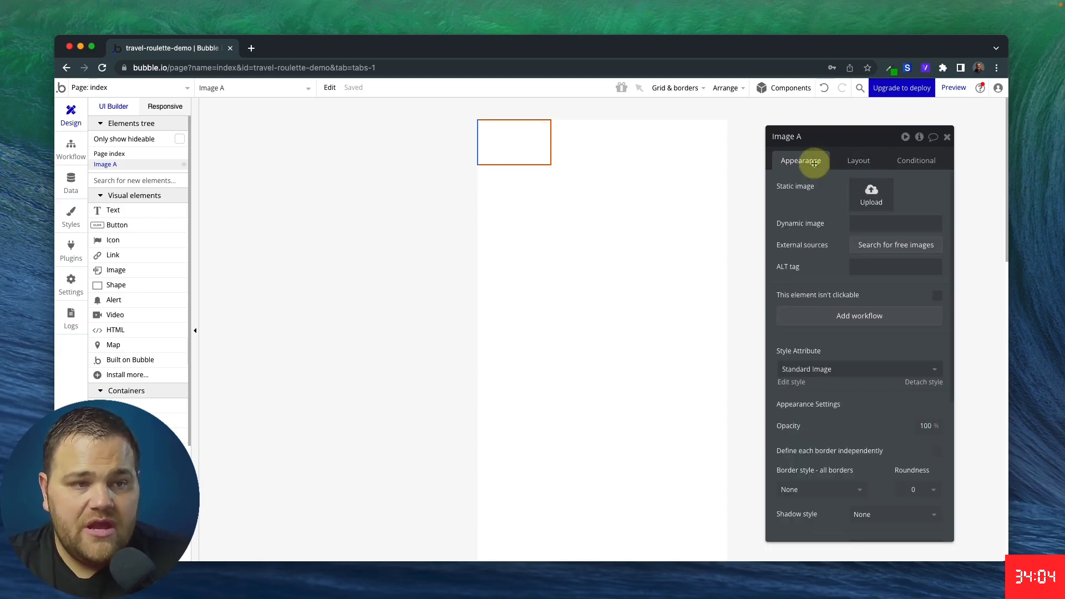
click(985, 583)
drag(936, 490, 876, 195)
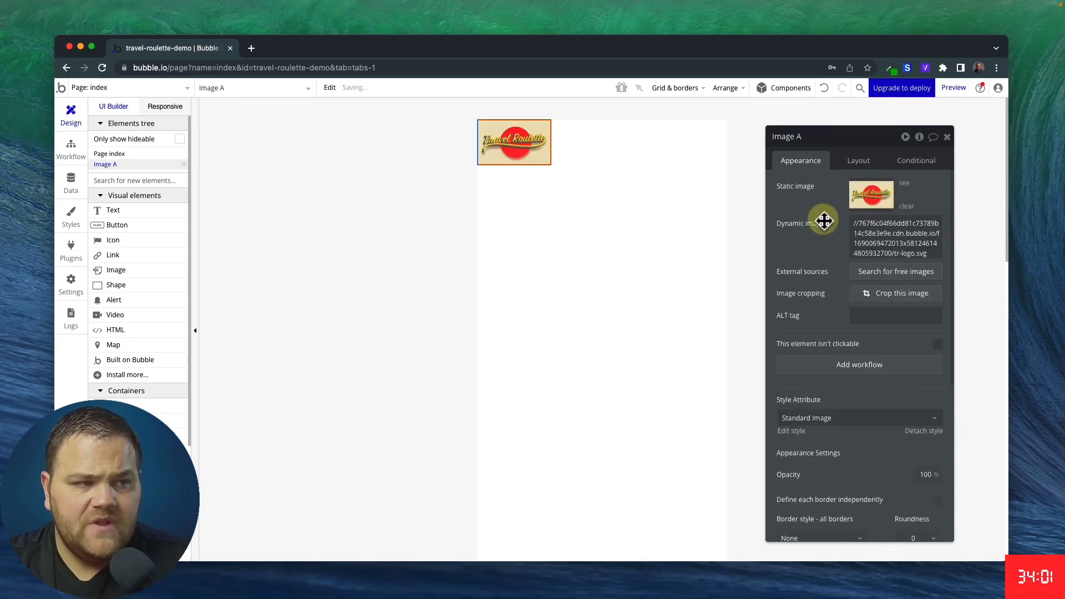
Increase the logo image's fixed width to 200 px
click(857, 161)
key(Up)
key(Up)
key(Up)
key(Up)
key(Up)
key(Up)
key(Up)
key(Up)
key(Up)
key(Up)
key(Up)
key(Up)
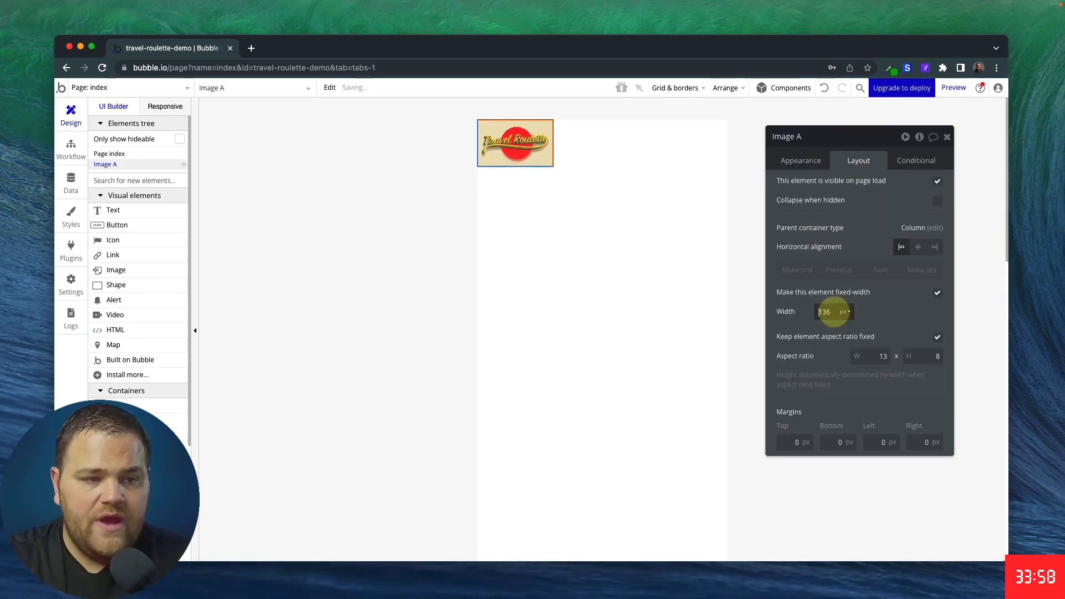
key(Up)
key(Up)
key(Up)
key(Up)
key(Up)
key(Up)
key(Up)
key(Up)
key(Up)
key(Up)
key(Up)
key(Up)
key(Up)
key(Up)
key(Up)
key(Up)
key(Up)
key(Up)
key(Up)
key(Up)
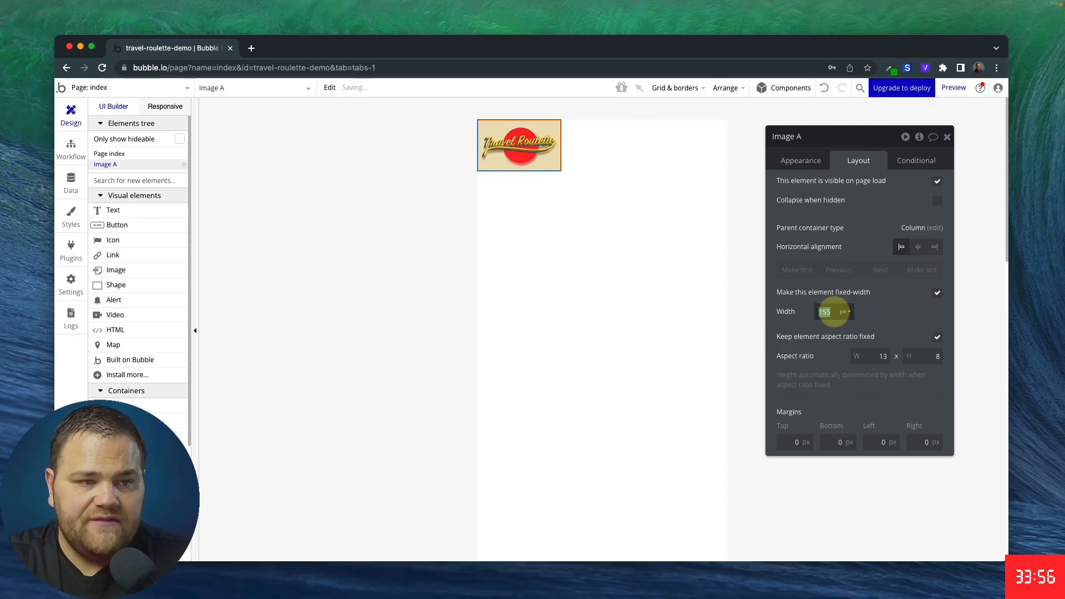
key(Up)
key(Up)
key(Up)
key(Up)
key(Up)
key(Up)
key(Up)
key(Up)
key(Up)
key(Up)
key(Up)
key(Up)
key(Up)
key(Up)
key(Up)
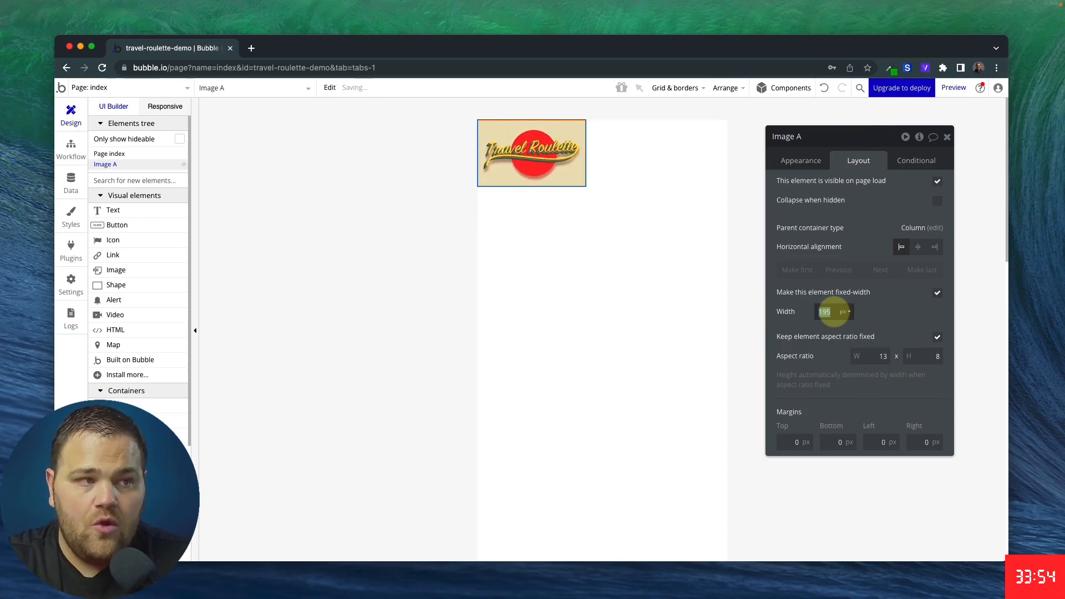
Centre the logo image horizontally on the page and give it a top margin of 15 px
click(917, 248)
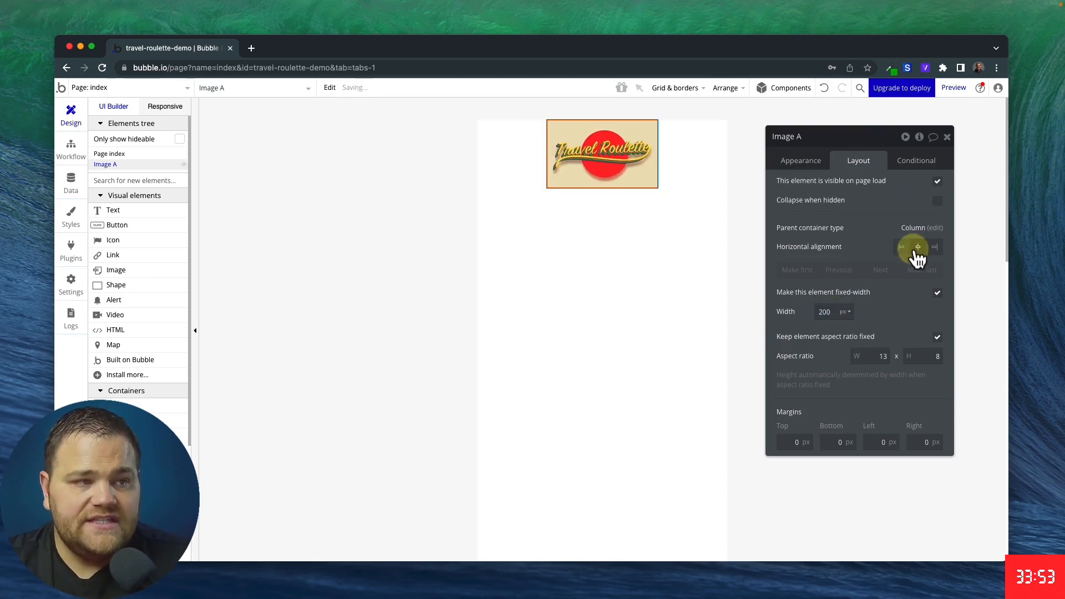
click(792, 438)
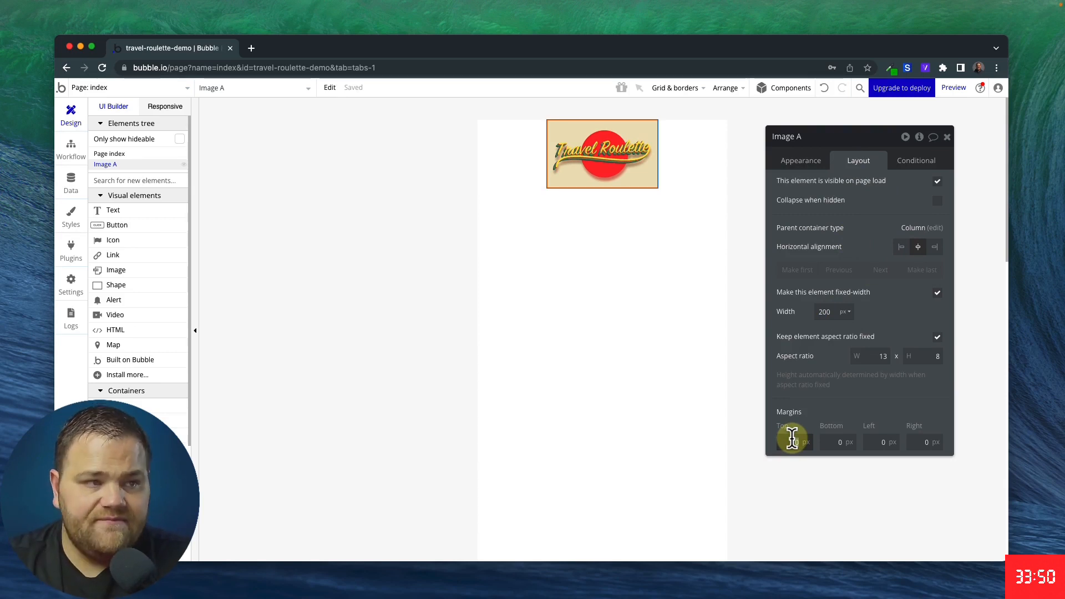
text(15)
click(651, 268)
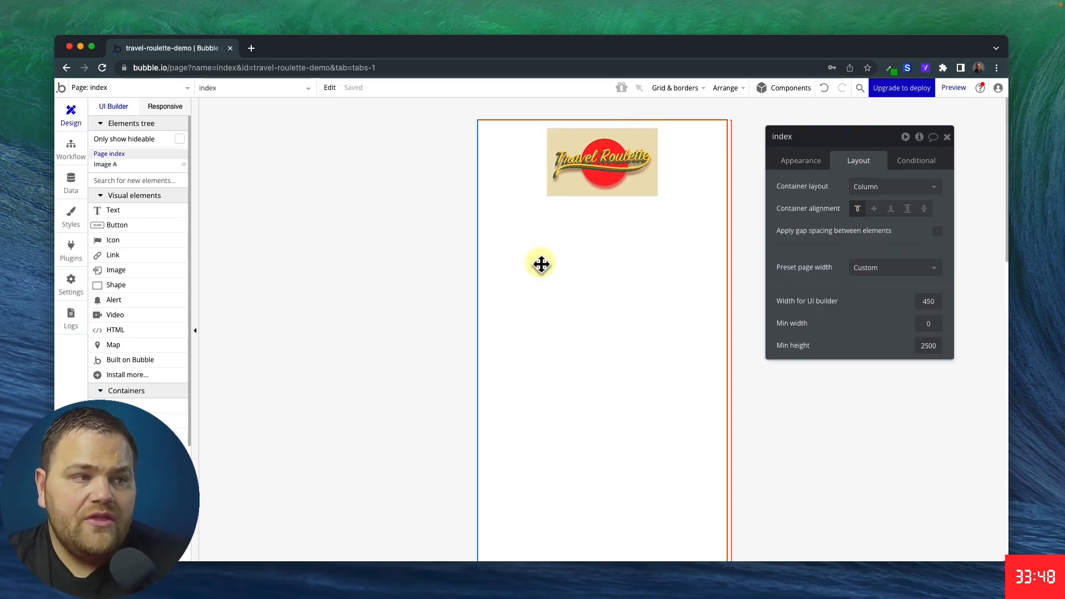
Close the element's property editor and sample the logo's beige background colour with the browser's colour picker extension
drag(504, 162, 580, 443)
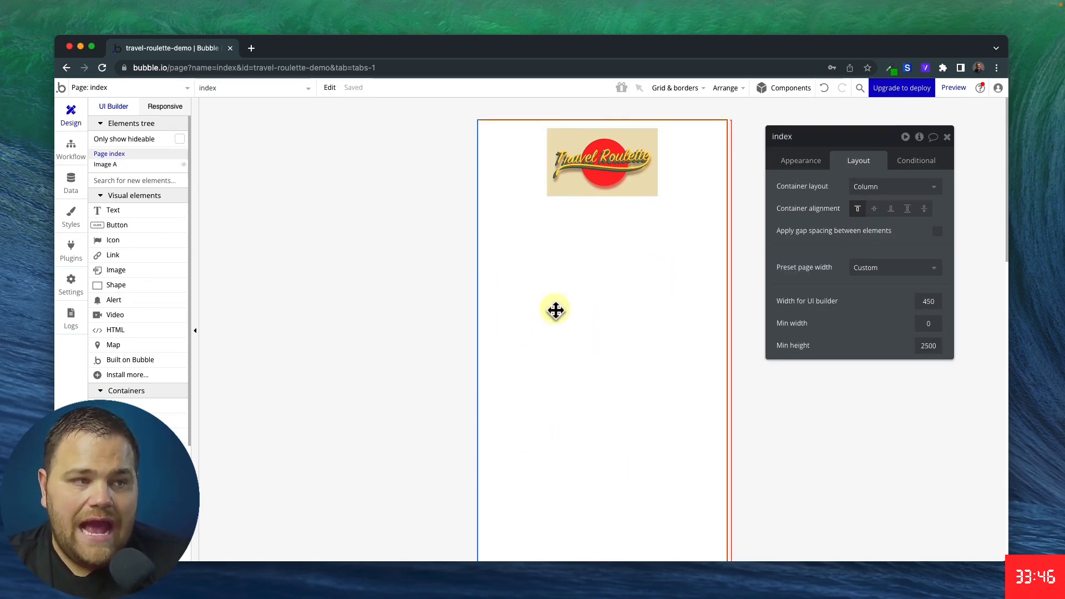
click(573, 132)
click(947, 137)
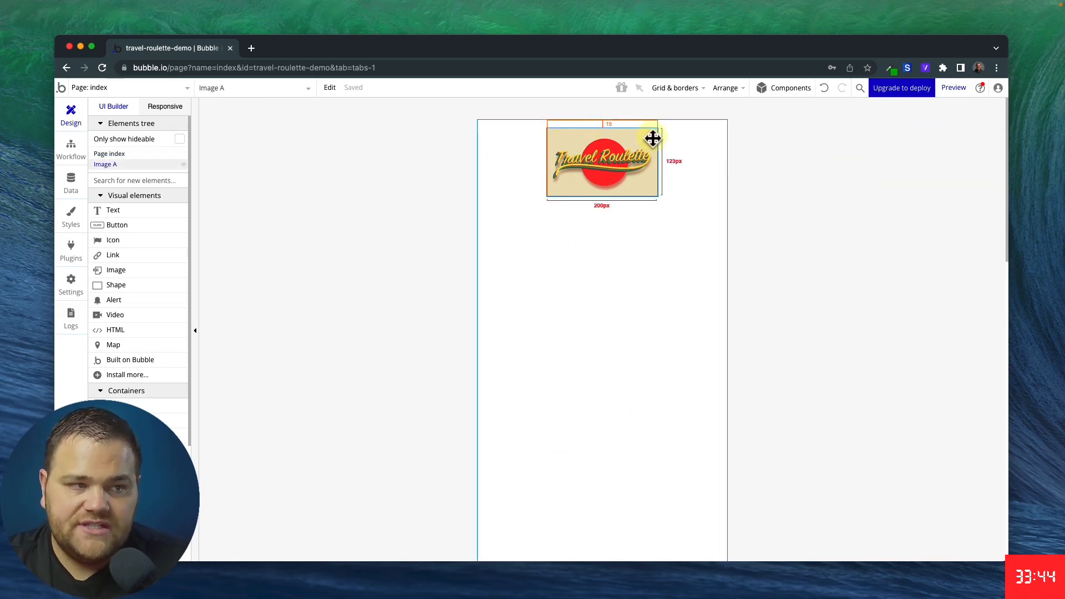
click(715, 156)
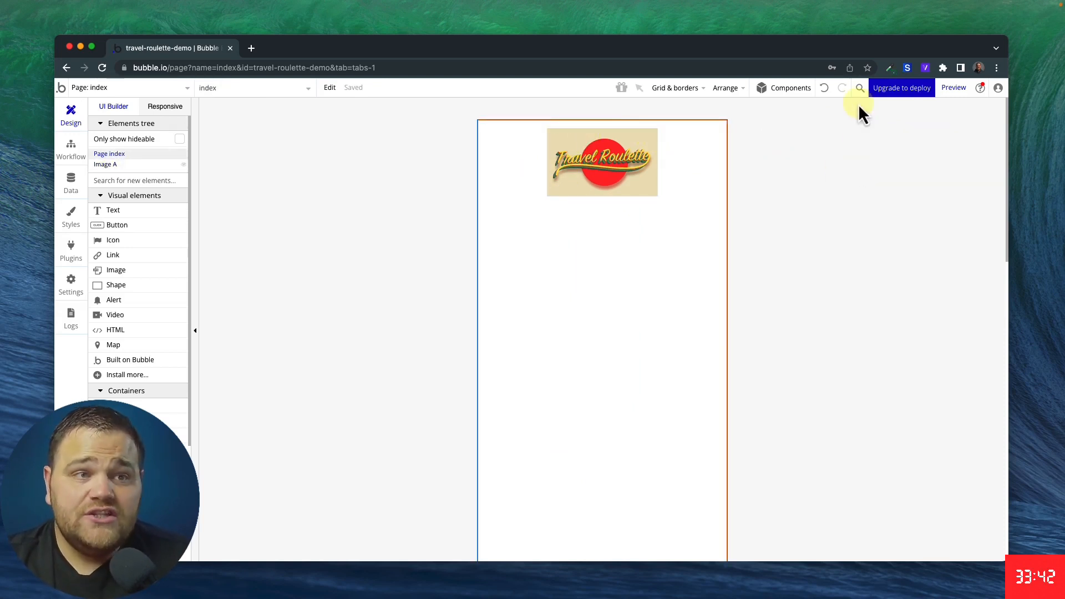
click(887, 69)
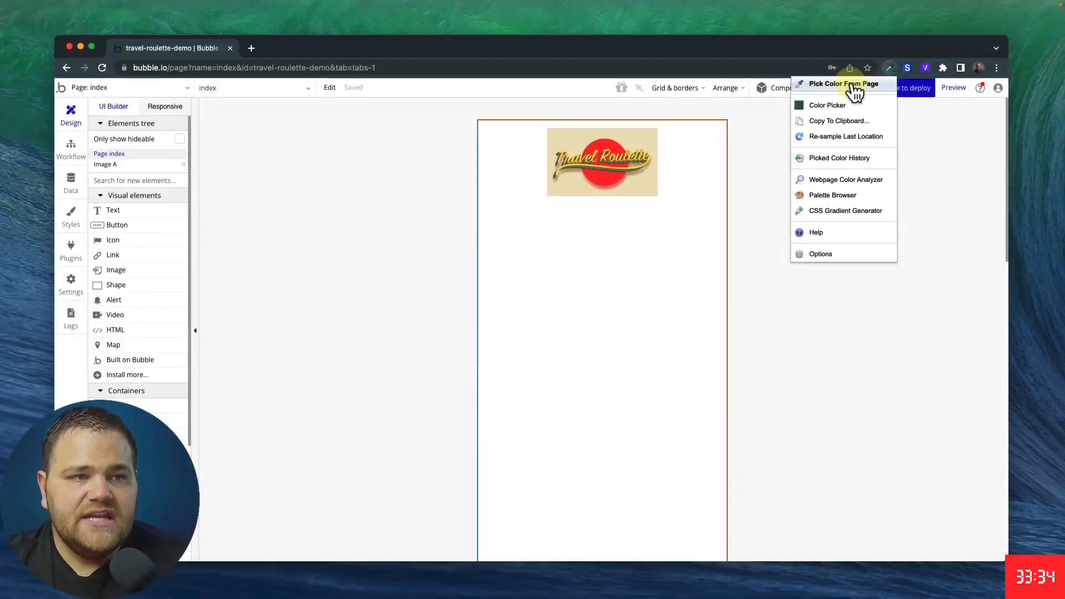
click(853, 87)
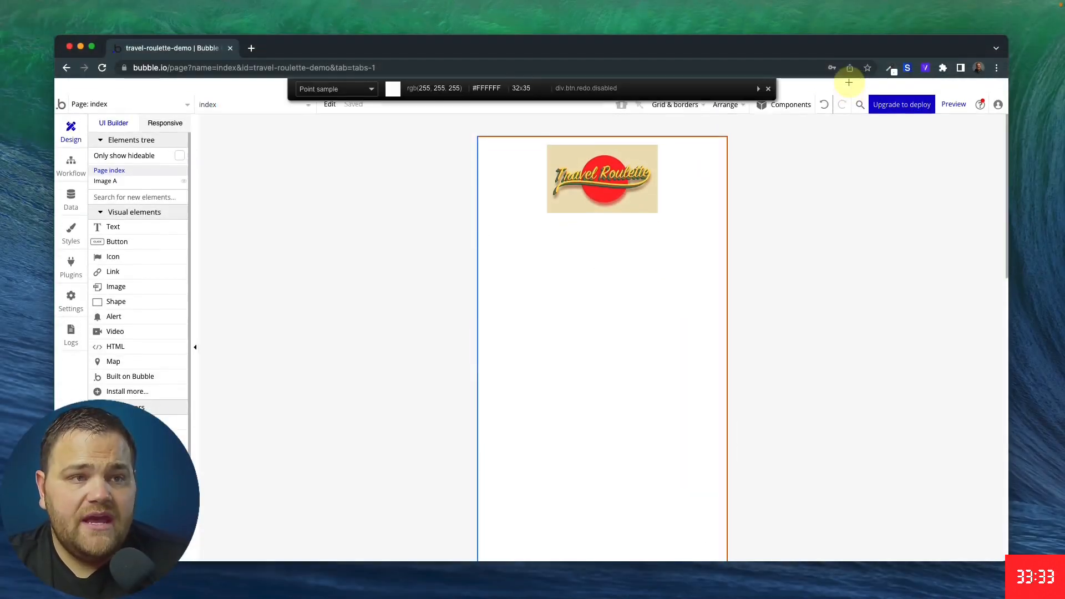
click(622, 168)
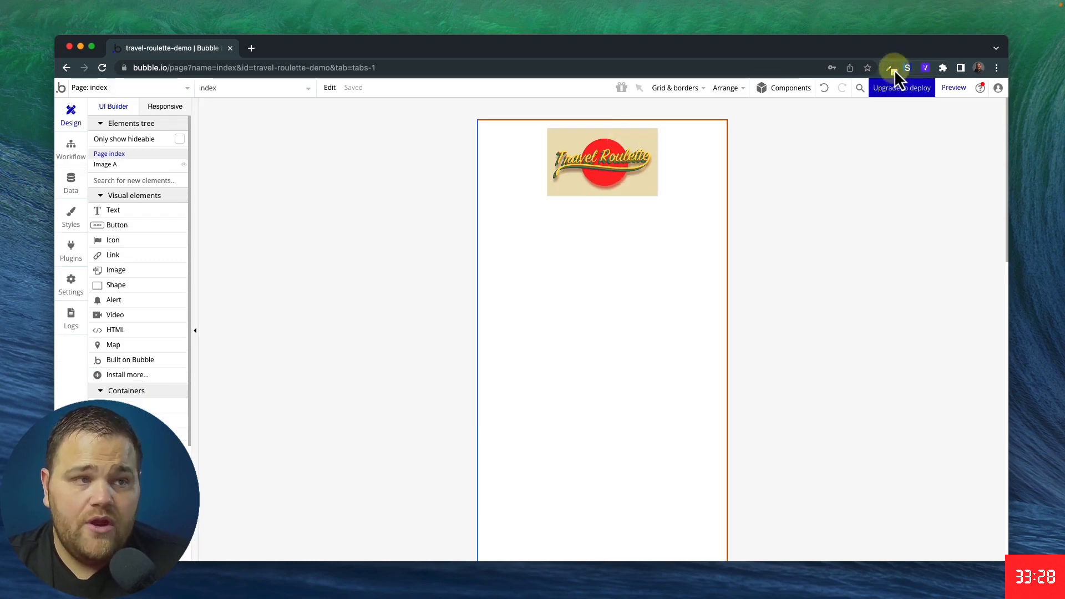
Set the index page's background colour to the sampled #F1E8C8 and close its property editor
double_click(636, 268)
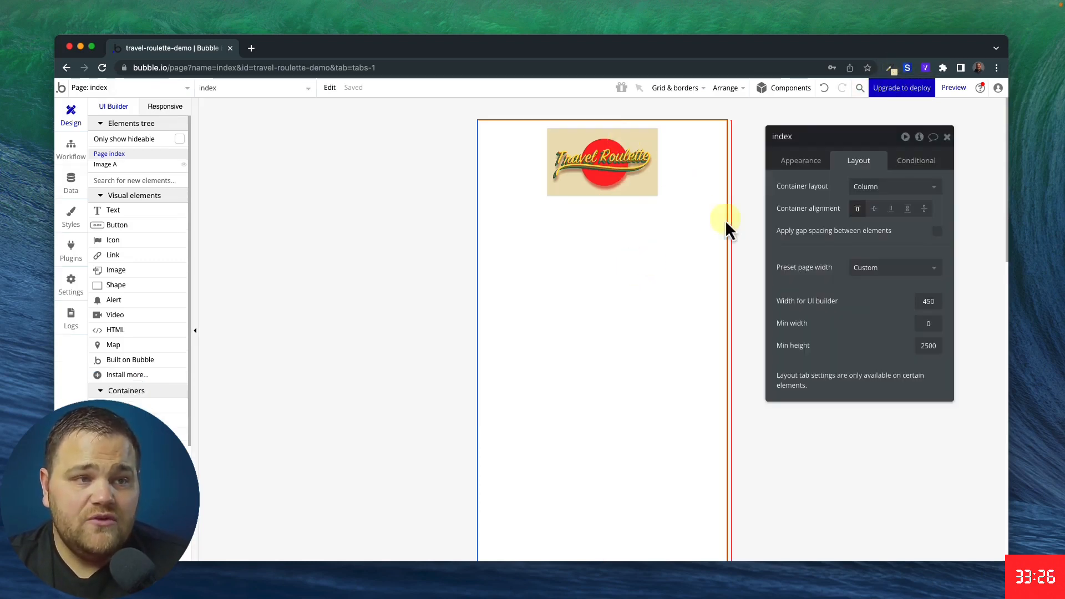
click(800, 167)
click(870, 402)
key(cmd+v)
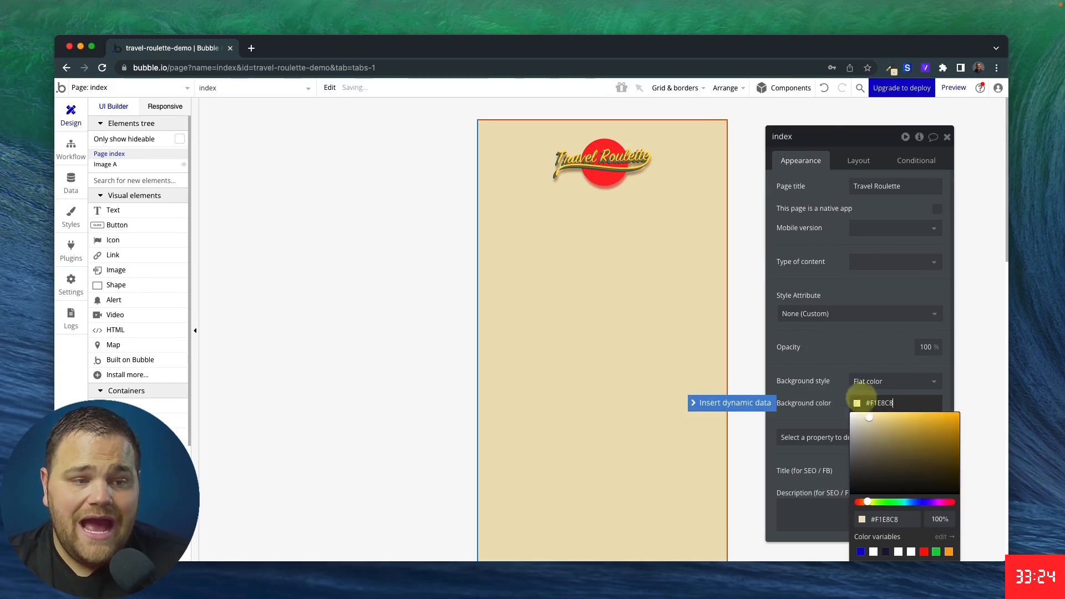
click(831, 356)
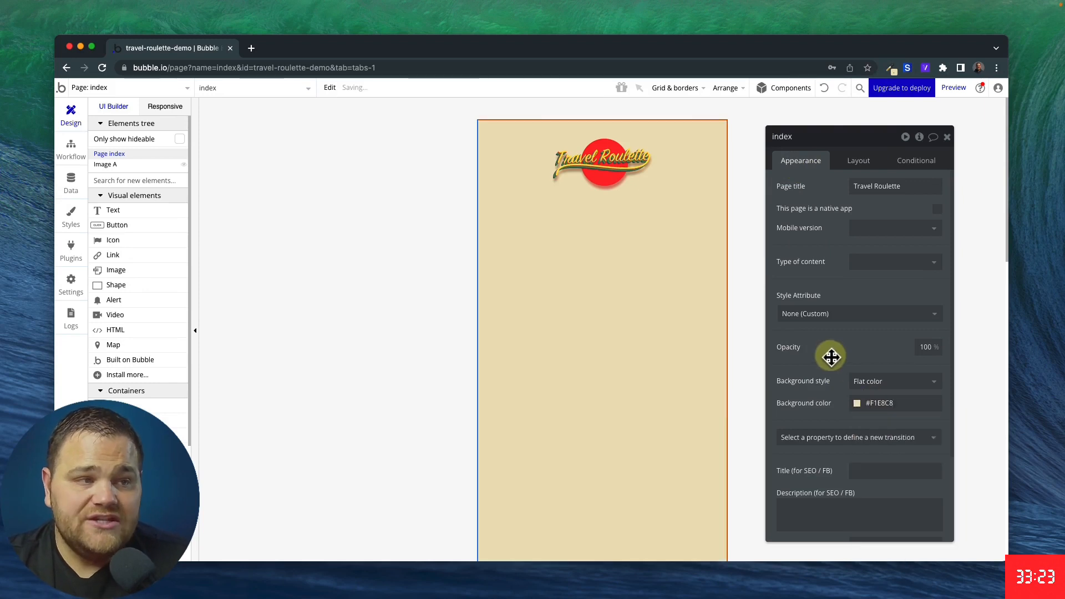
click(947, 137)
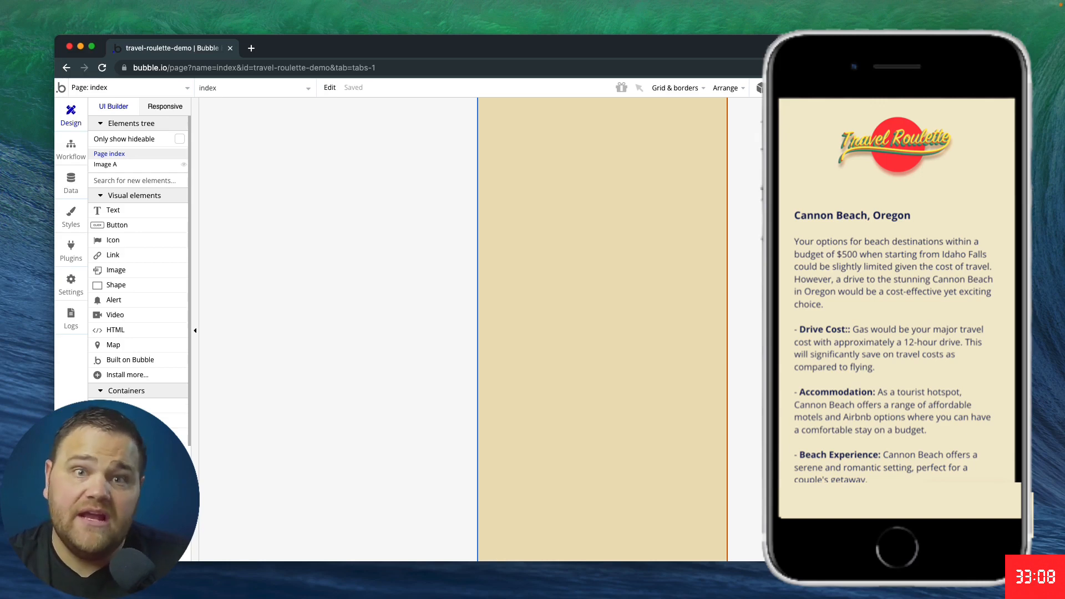
Draw a group about 358 px wide and 381 px high below the logo and name it Group Location
scroll(404, 291, up, 5)
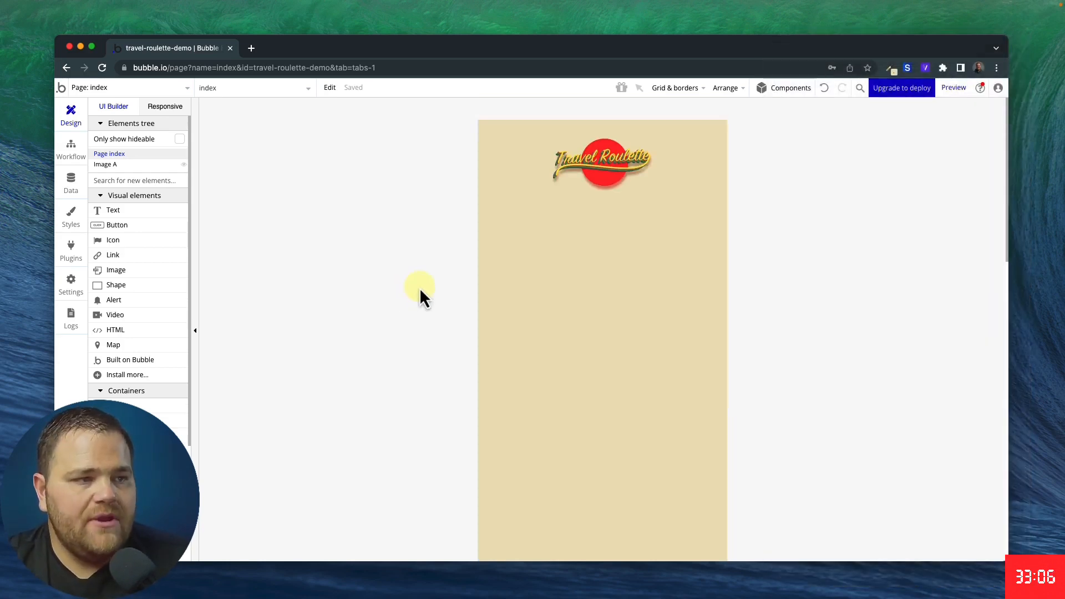
click(157, 208)
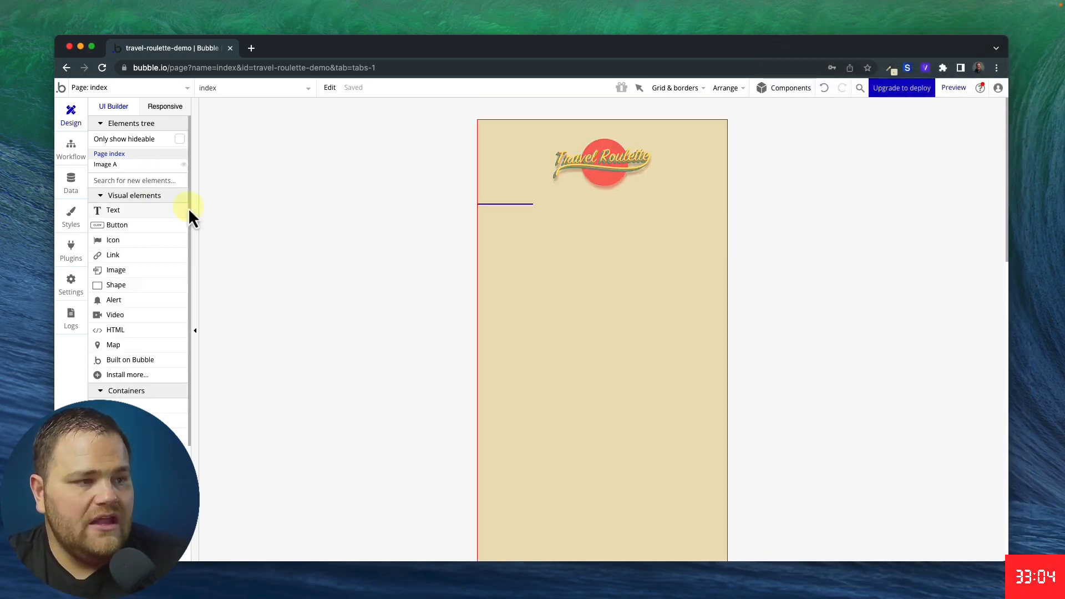
mouse_move(511, 219)
mouse_down()
mouse_move(702, 442)
mouse_move(703, 431)
mouse_up()
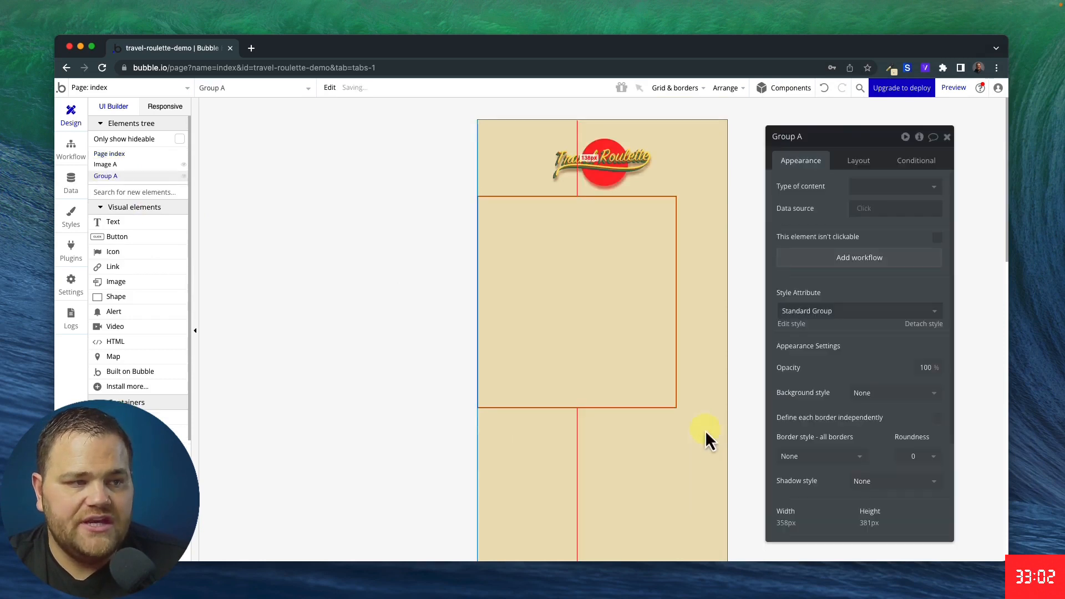
click(821, 139)
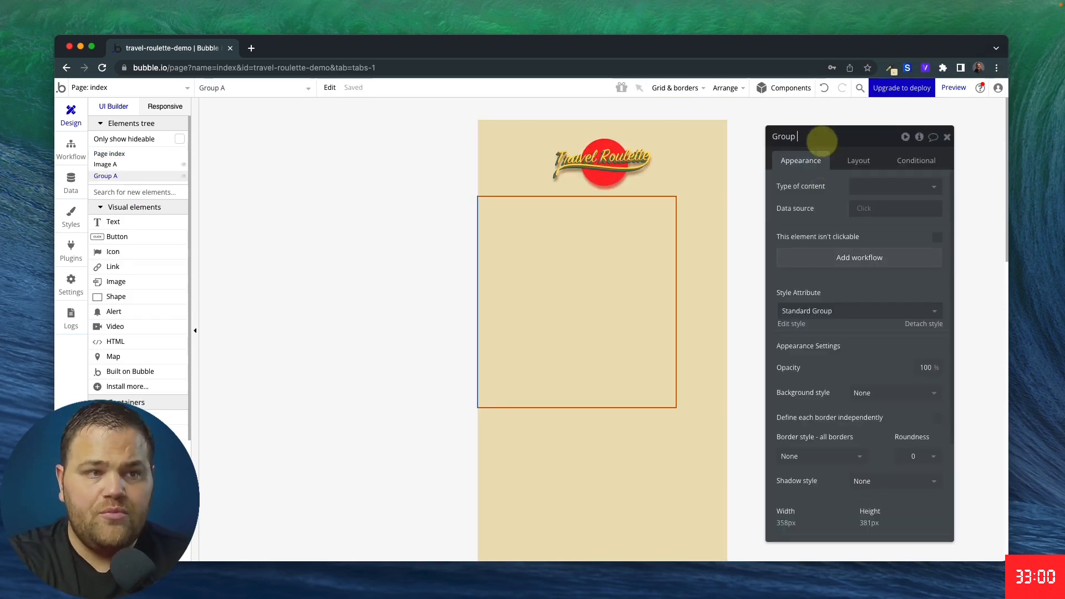
Give Group Location a column container layout and centre it horizontally on the page
click(859, 160)
click(926, 187)
click(867, 272)
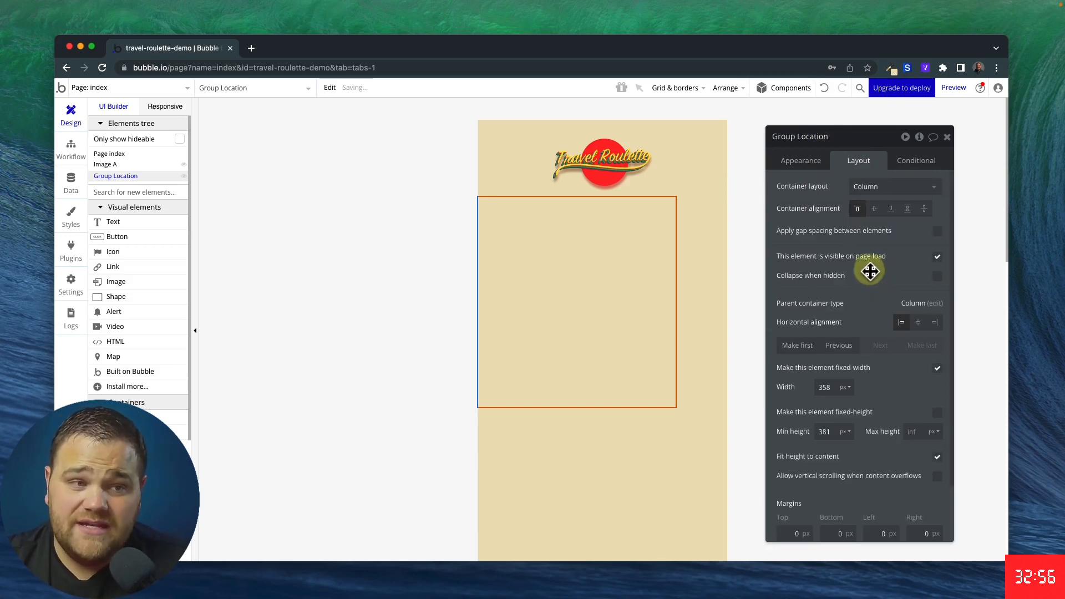
click(918, 324)
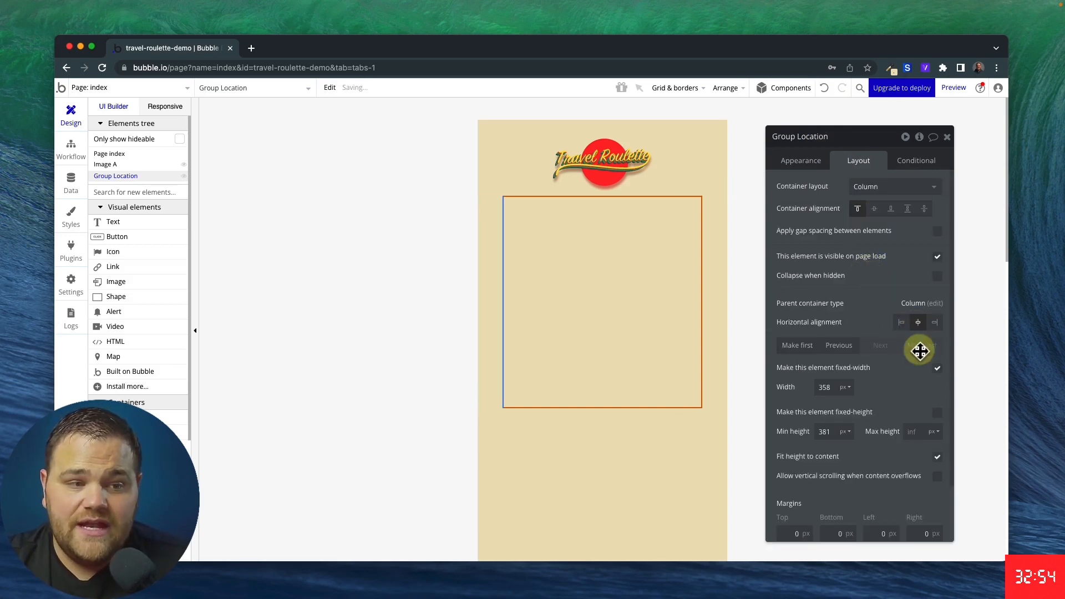
Turn off Group Location's fixed width and set its minimum width to 0 px and minimum height to 400 px
click(938, 368)
double_click(826, 388)
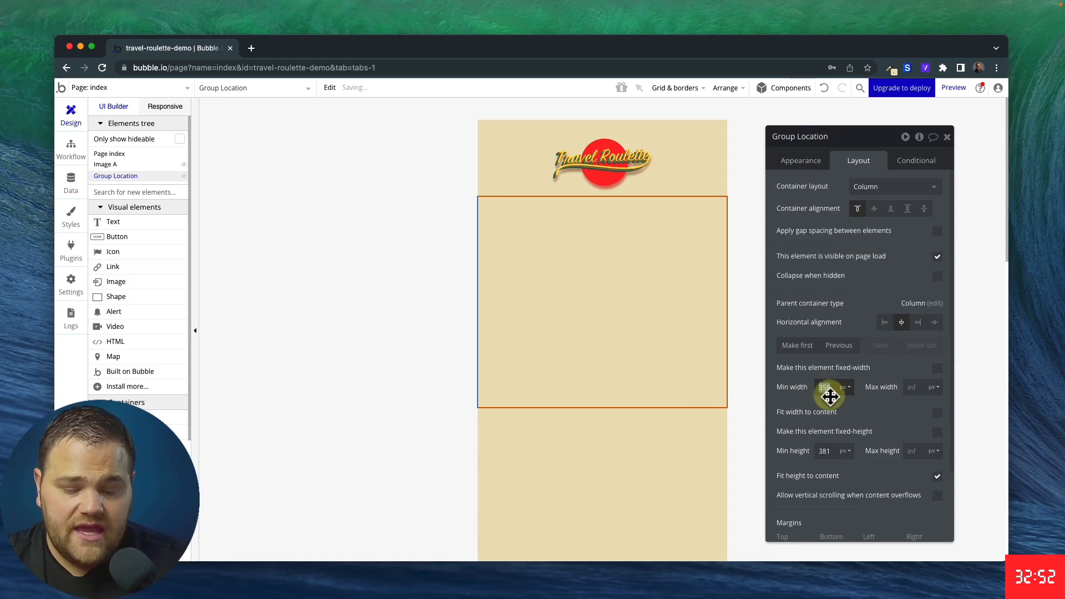
text(0)
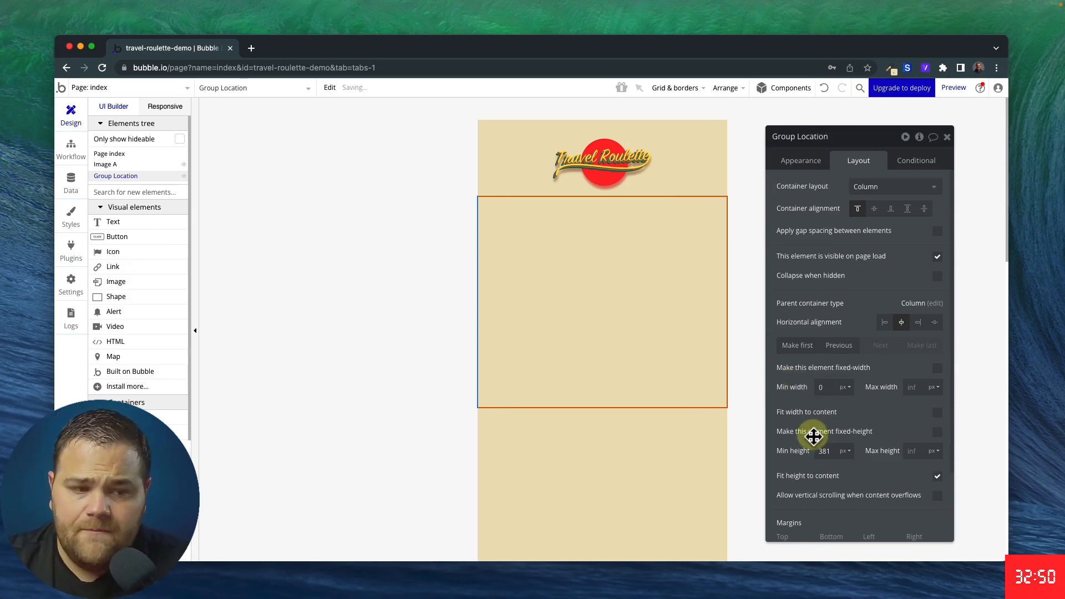
double_click(826, 451)
key(Return)
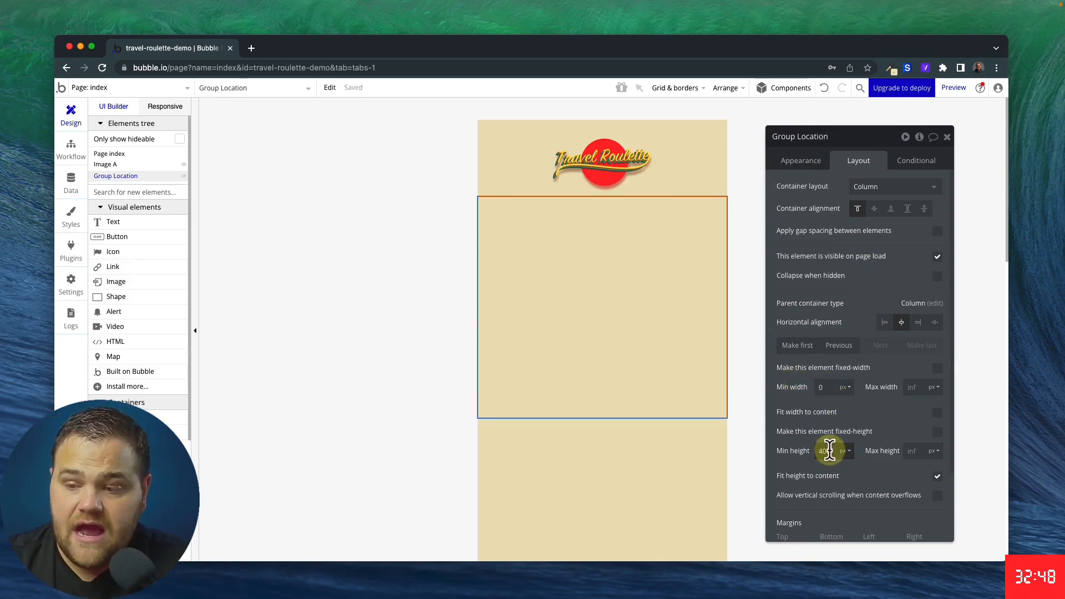
Add a text element inside Group Location reading "Where do you live?"
click(126, 226)
click(558, 236)
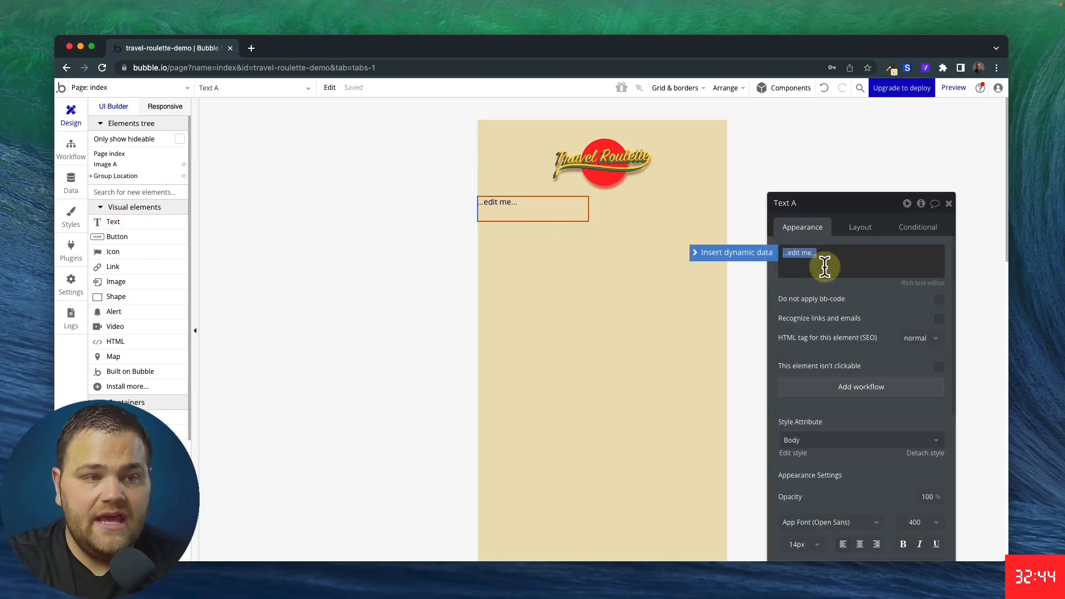
text(Where do you live?)
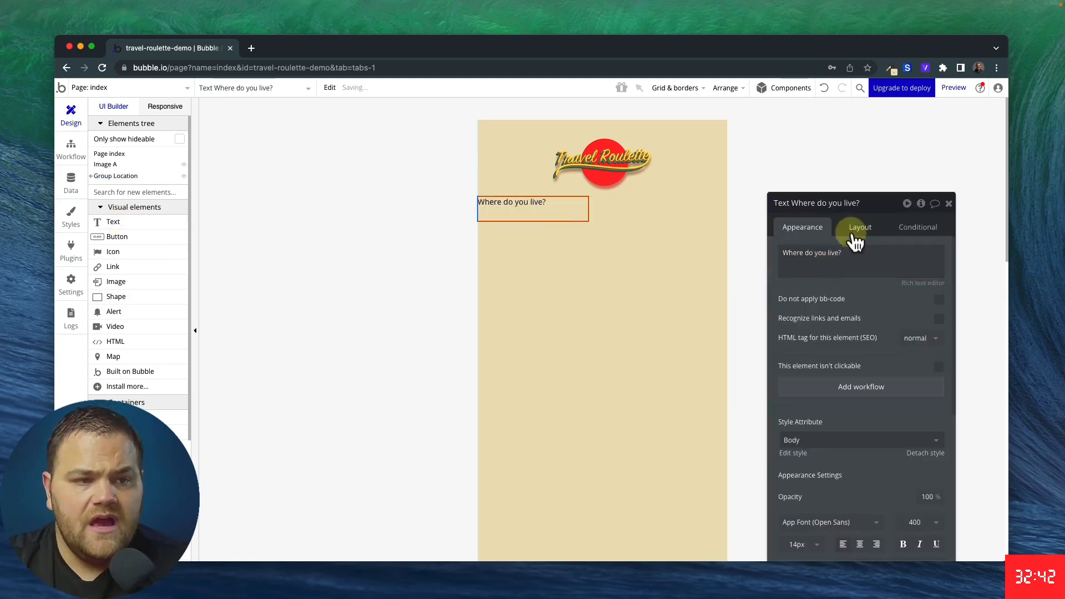
Centre the question text element horizontally without a fixed width, with minimum width and minimum height of 0 px
click(862, 228)
click(919, 314)
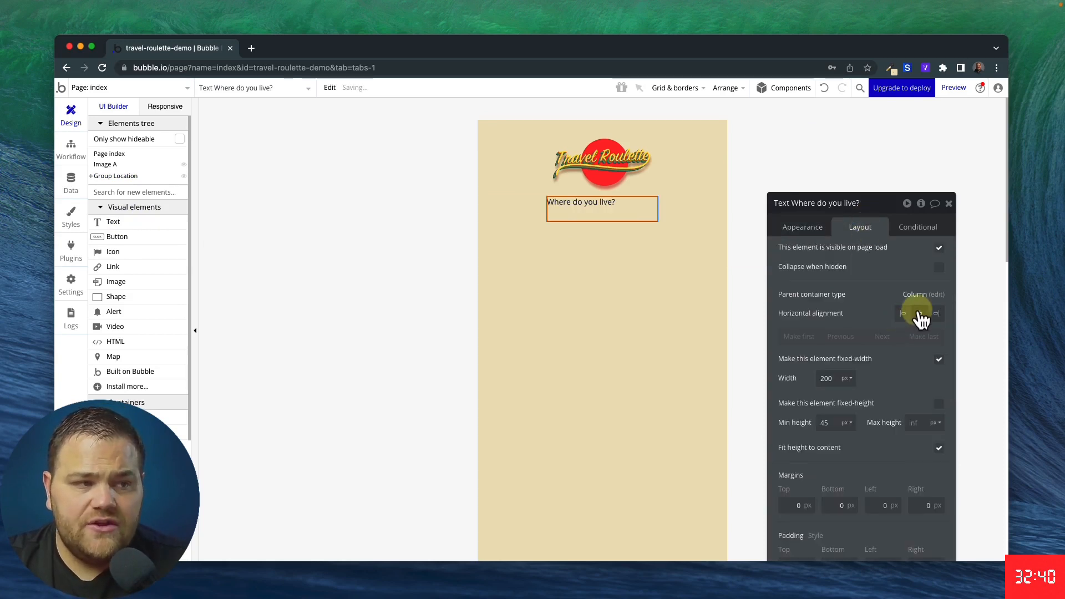
click(938, 359)
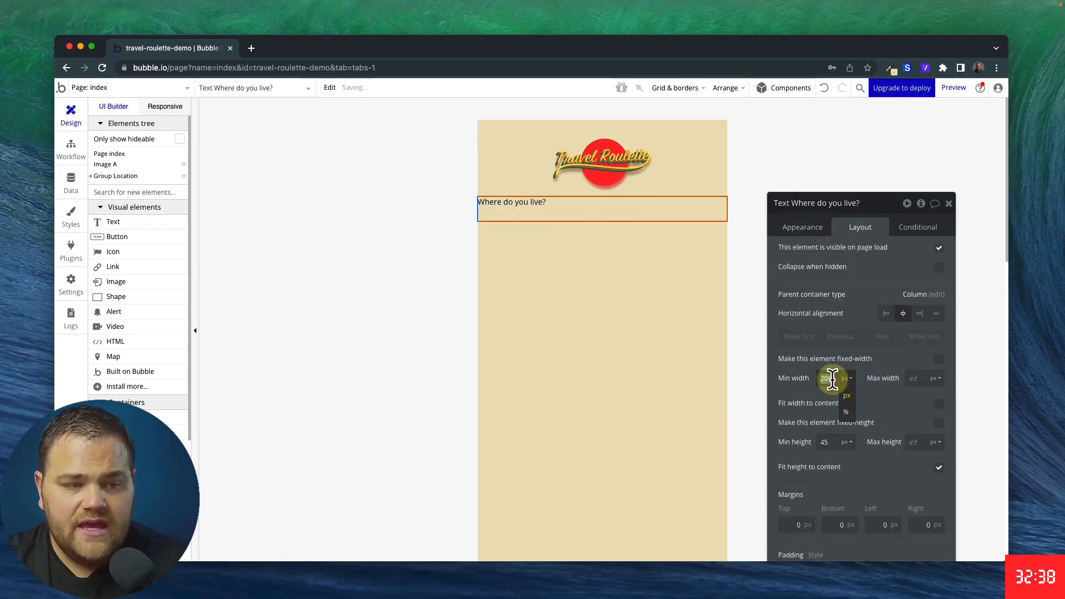
text(0)
click(849, 338)
double_click(834, 442)
text(0)
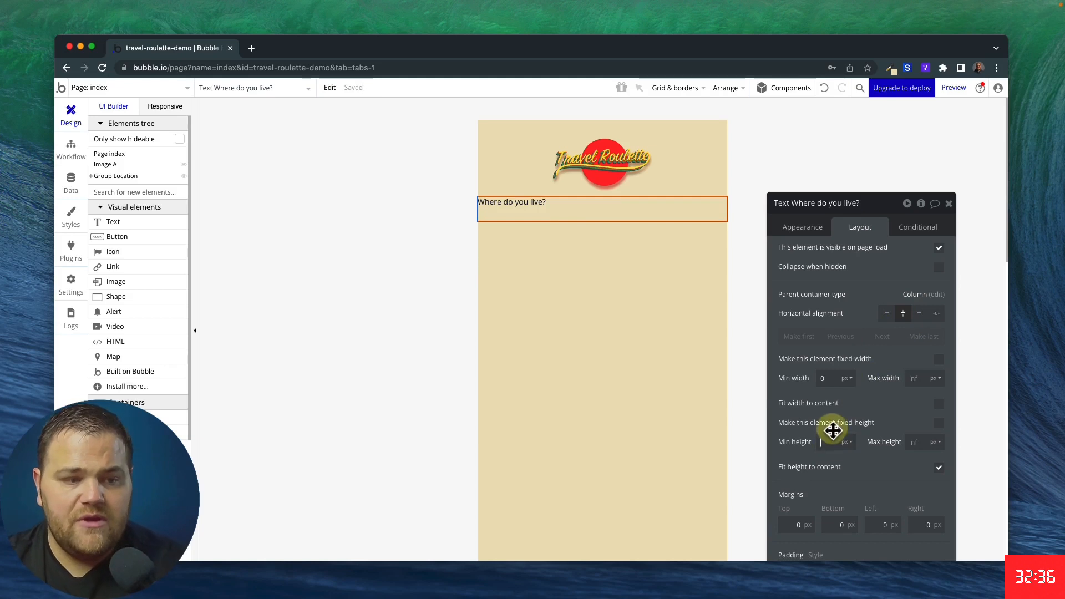
click(832, 429)
Detach the question text from its Body style and centre-align its wording
click(802, 228)
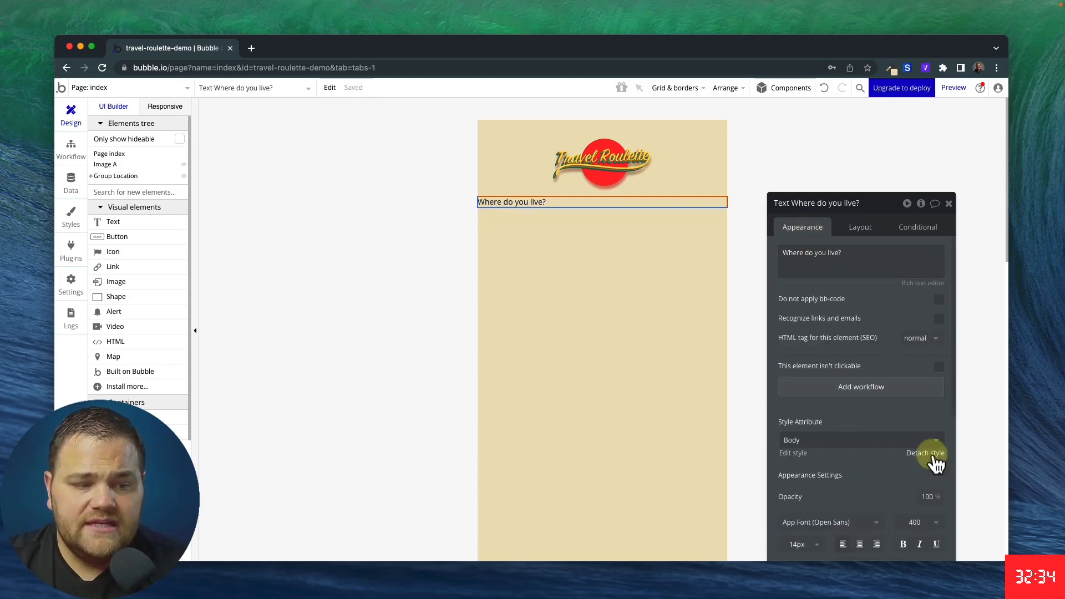
scroll(888, 458, down, 3)
scroll(863, 450, down, 1)
click(860, 406)
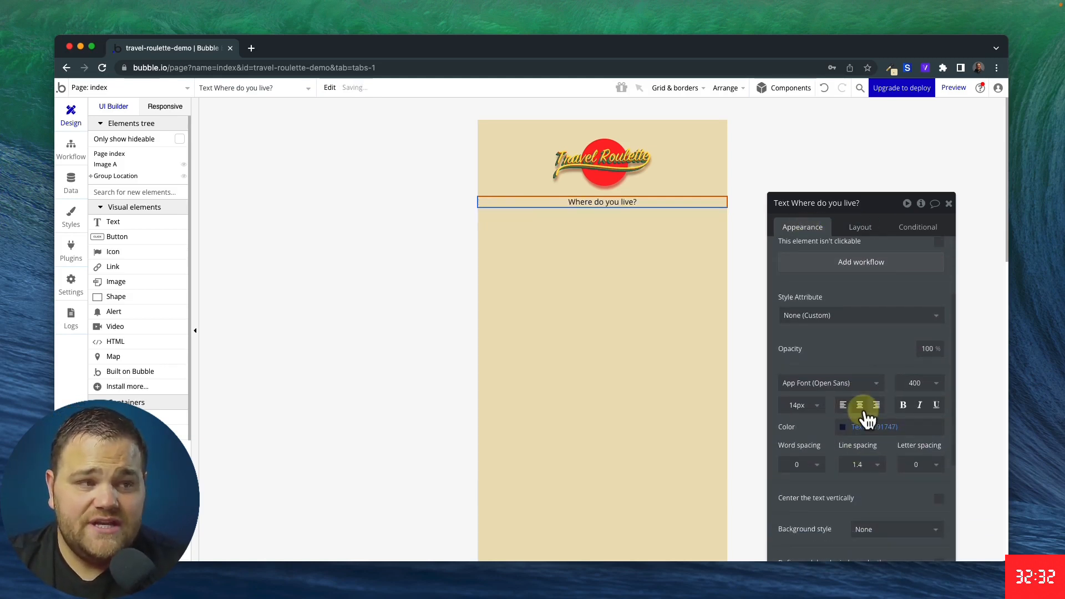
Set the question text's top margin to 40 px
click(861, 227)
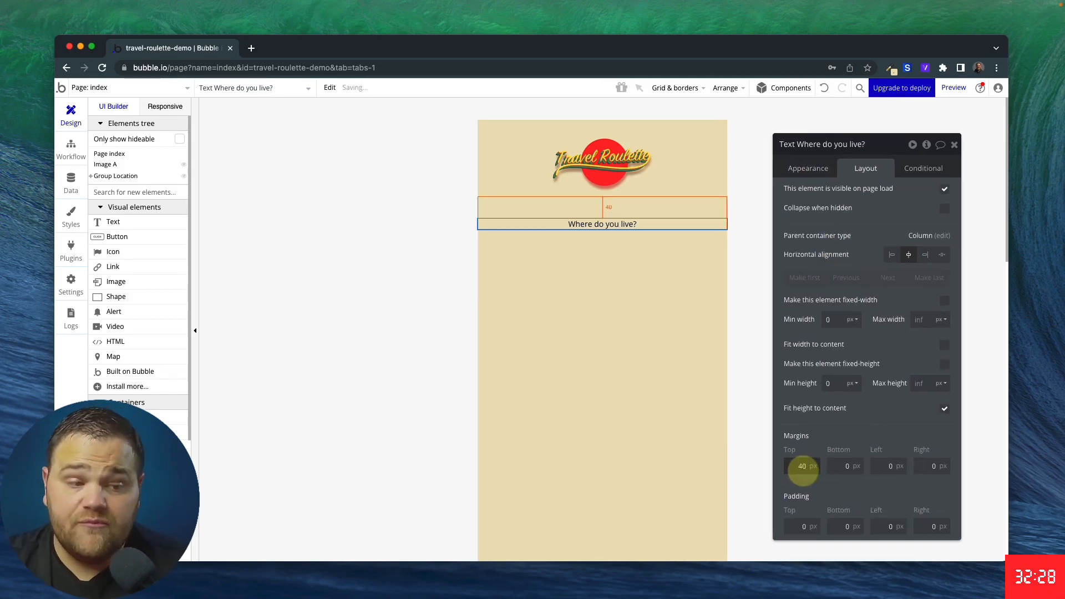
Fit the question text's width to its content and set its font to Bakbak One
click(944, 345)
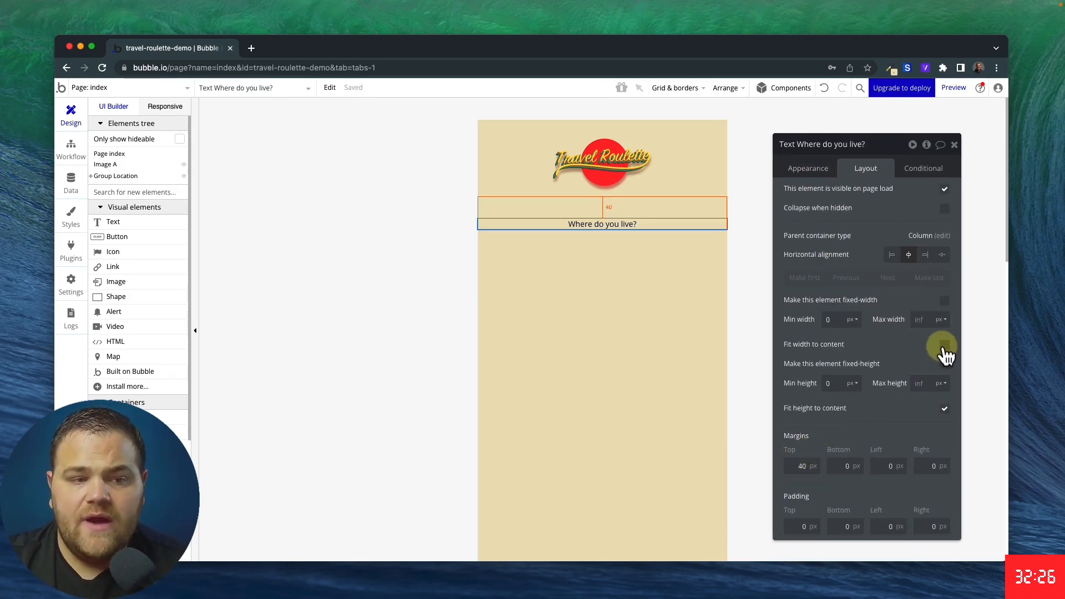
click(811, 169)
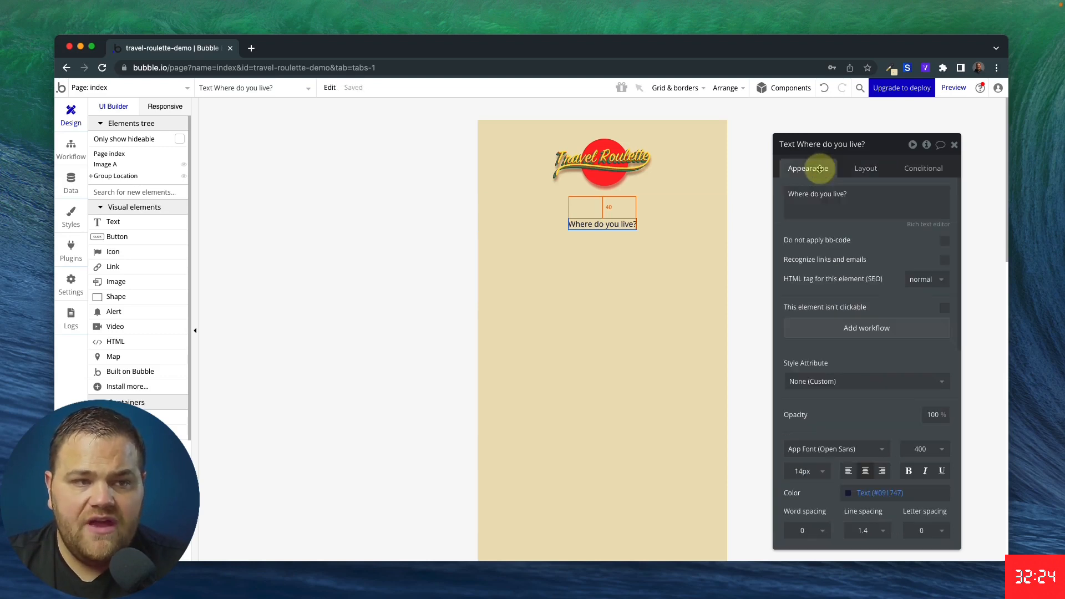
click(825, 452)
text(bak)
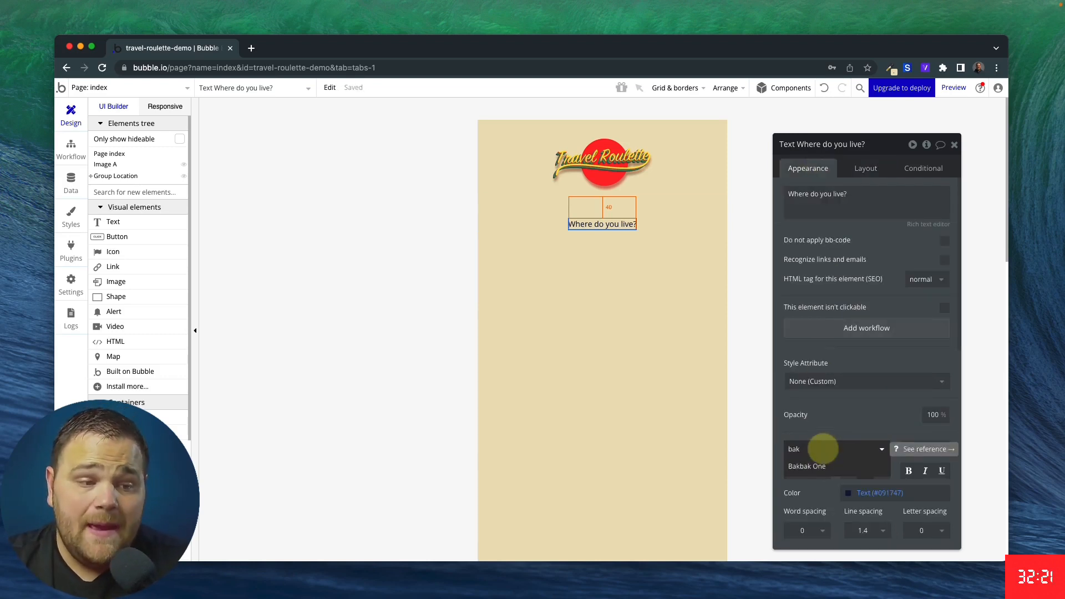
click(824, 468)
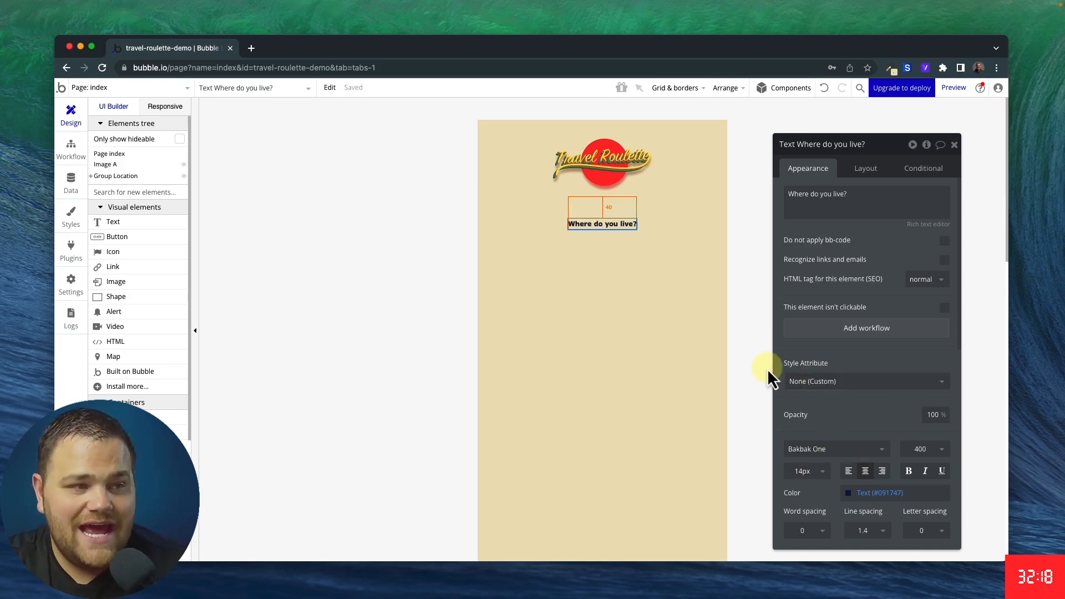
Add an input element inside Group Location, beneath the "Where do you live?" text
click(157, 191)
text(inpu)
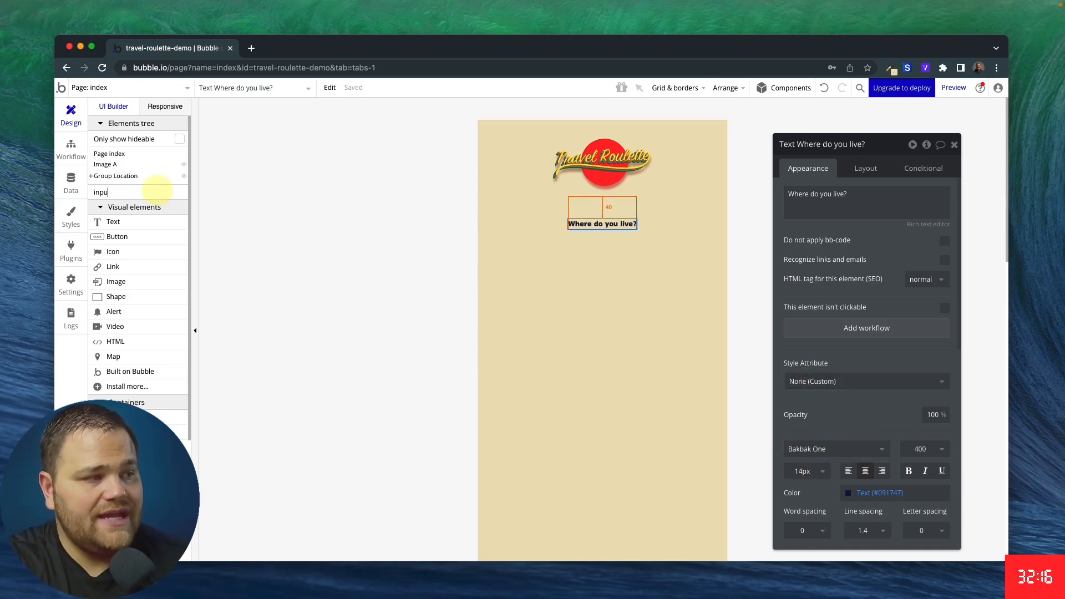
text(t)
click(155, 222)
drag(576, 270, 694, 309)
Fix the input at 215 px wide and 75 px high, centred horizontally with a 20 px top margin
click(865, 168)
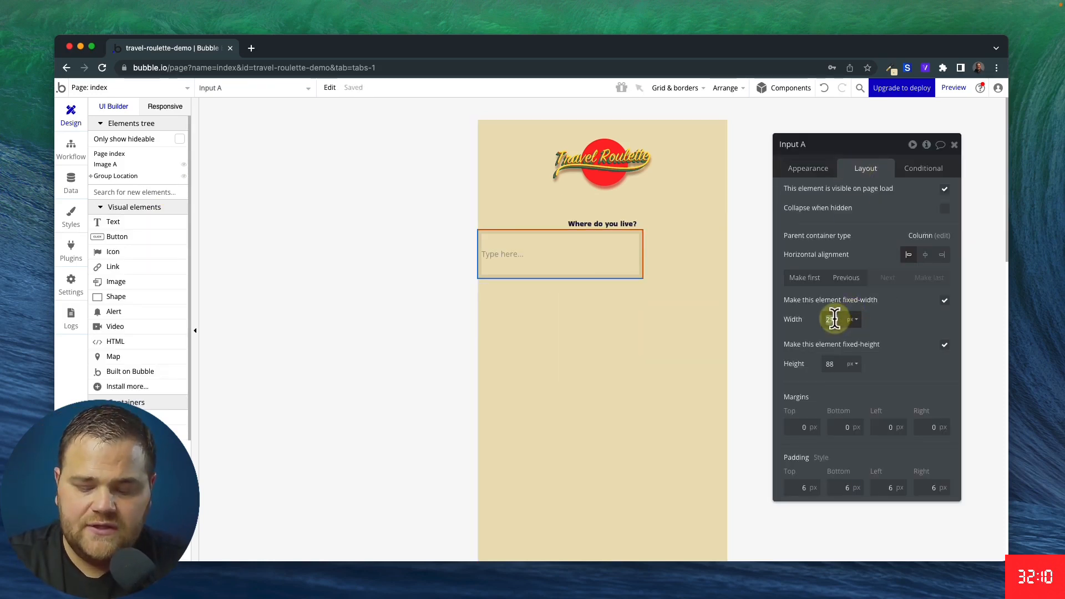
text(215)
key(Tab)
key(Return)
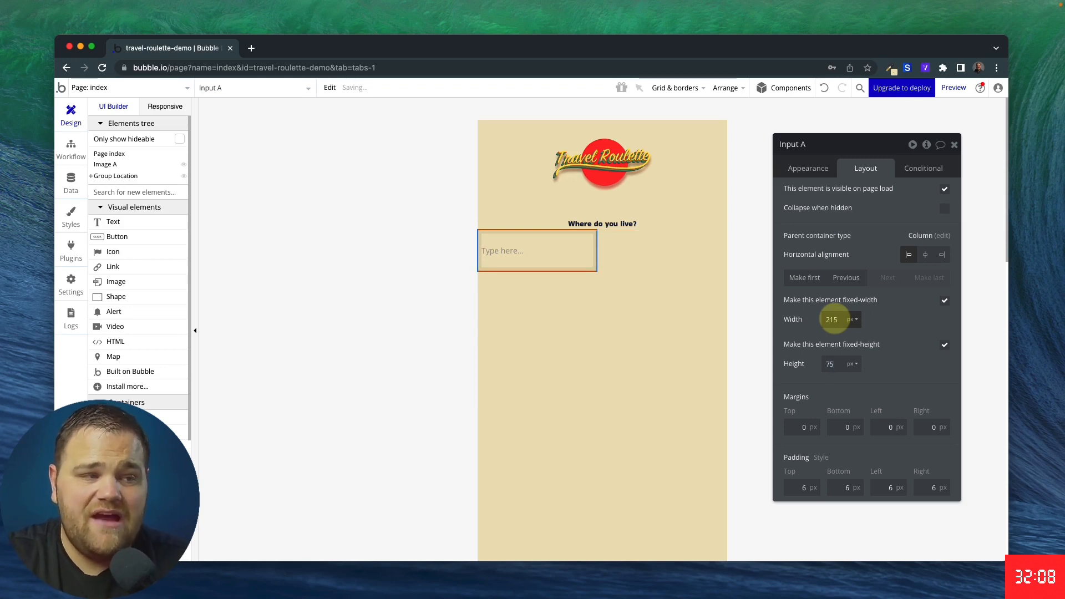
click(925, 254)
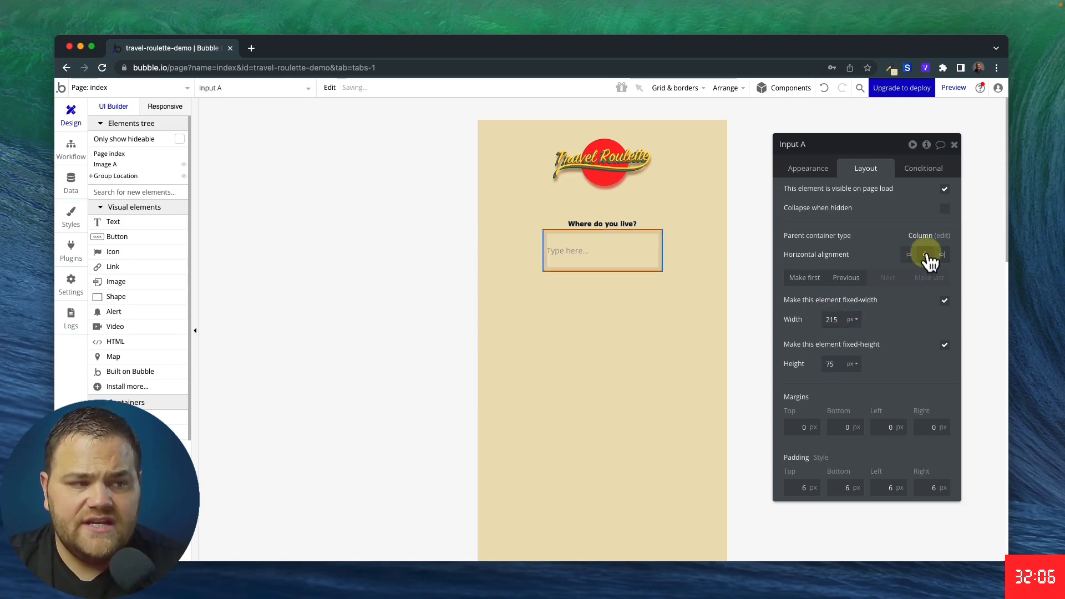
text(20)
key(Return)
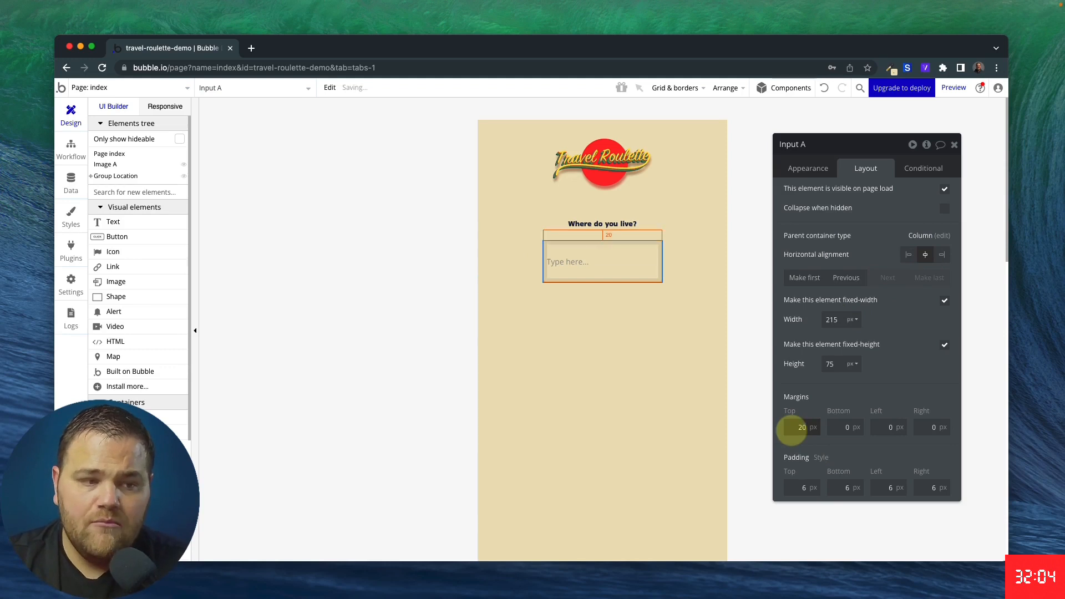
Detach the input from its Standard Input style and centre-align its text
click(816, 169)
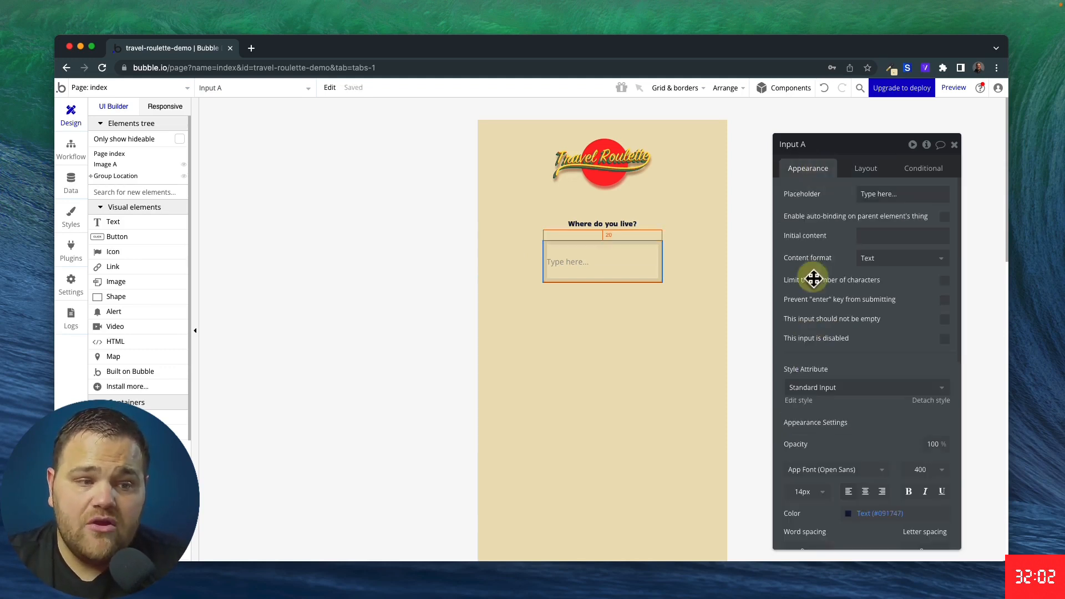
scroll(898, 416, down, 5)
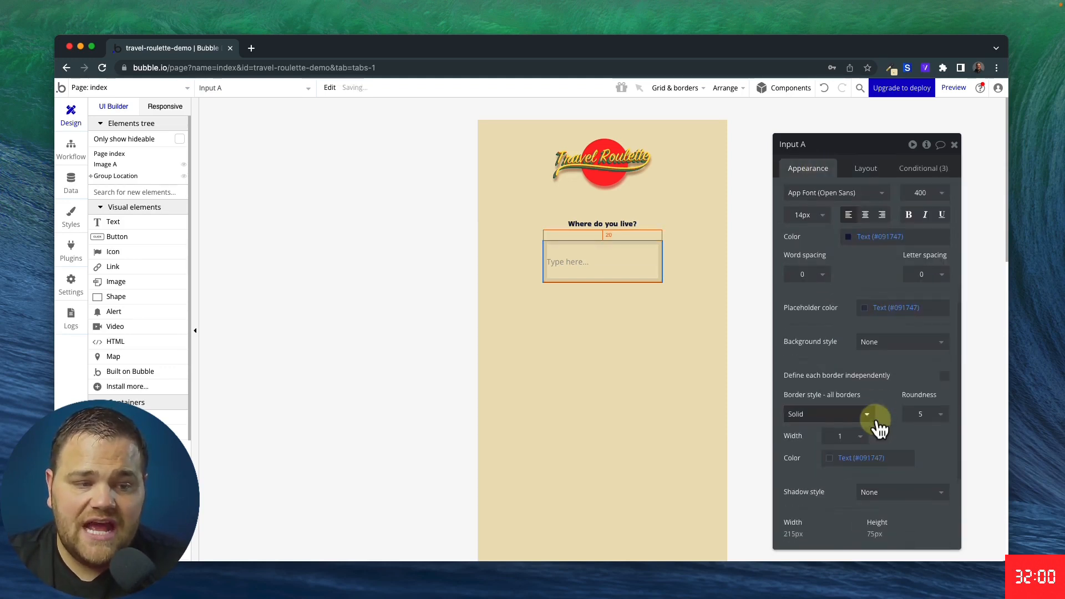
scroll(868, 330, up, 2)
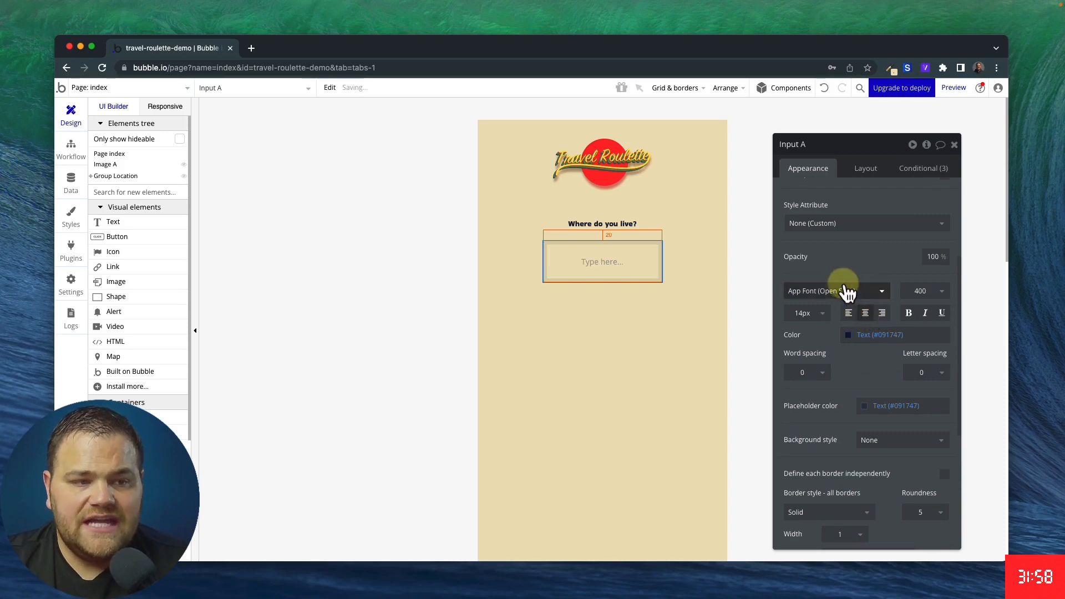
Set the input's font to Bakbak One at 25 px
click(842, 291)
text(bak)
click(826, 308)
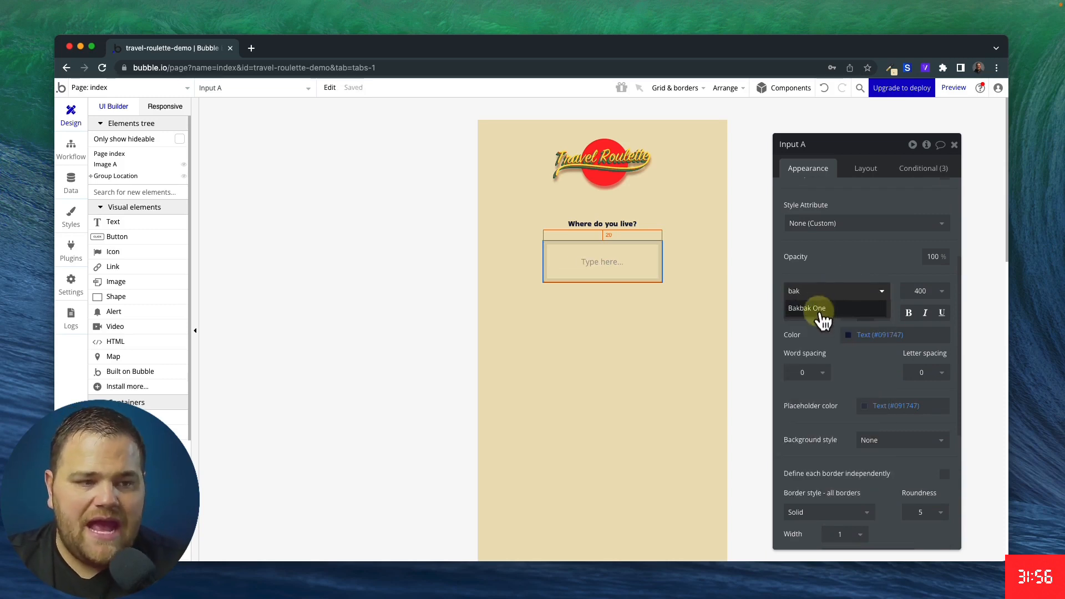
click(812, 315)
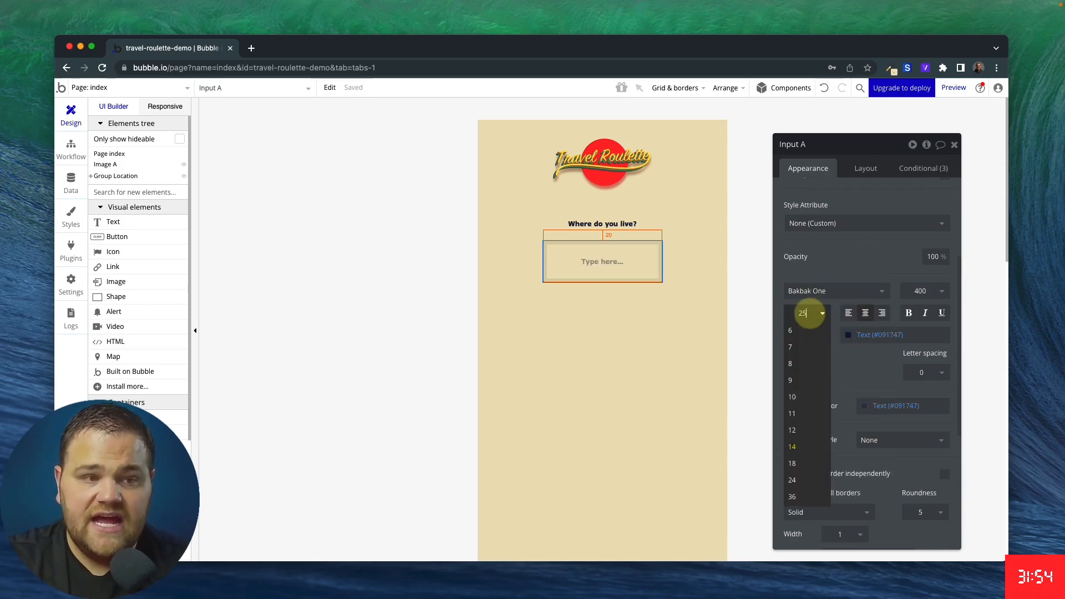
key(Return)
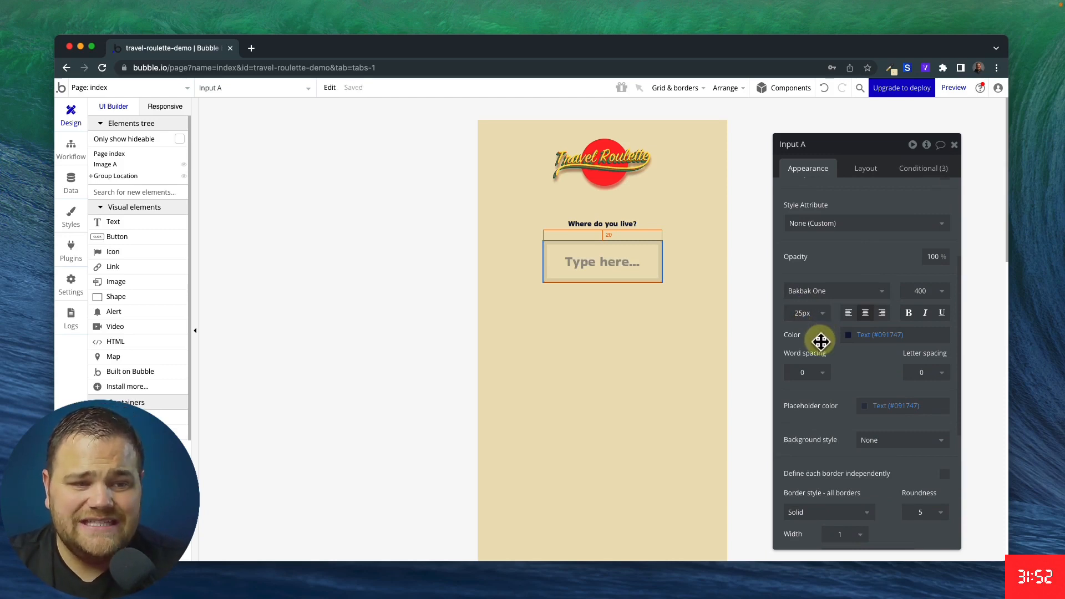
Sample the red of the logo's circle and apply it, #FF3036, as the input's font colour
click(875, 334)
click(824, 340)
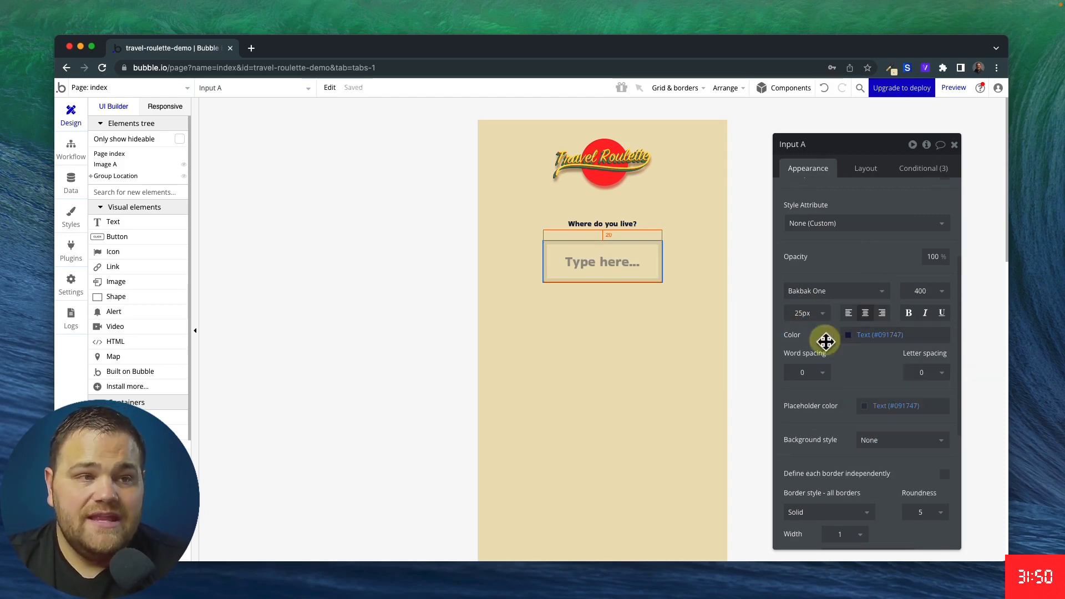
click(890, 67)
click(844, 84)
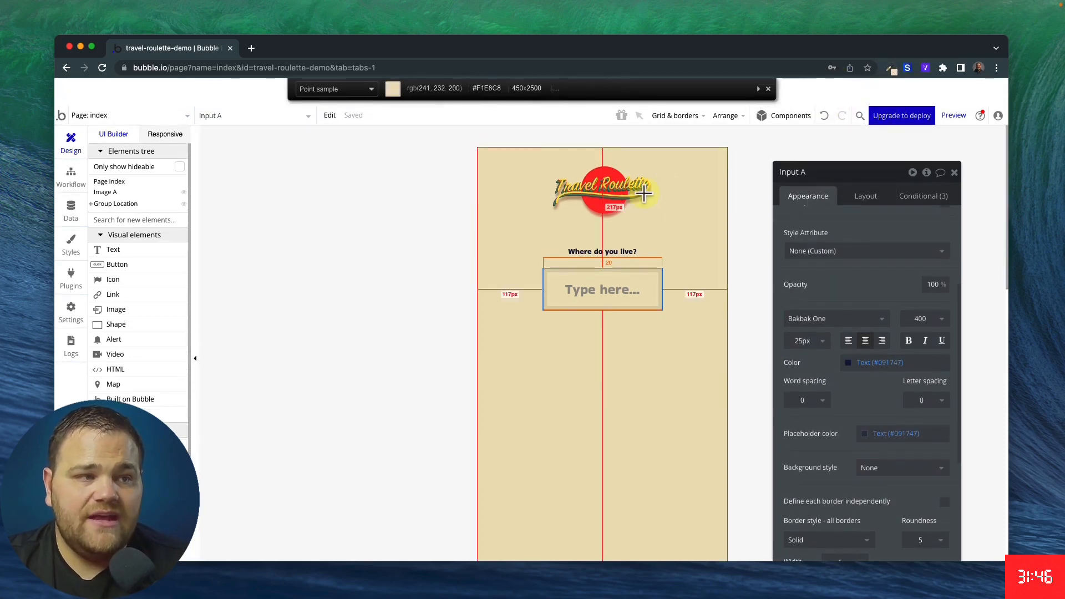
click(618, 187)
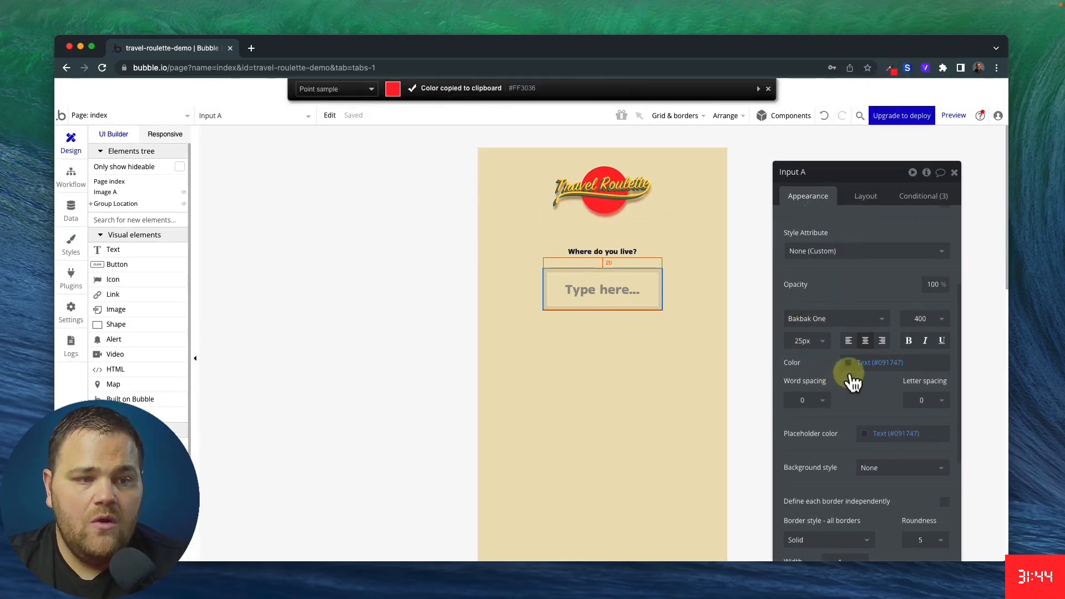
click(869, 363)
key(ctrl+v)
key(Return)
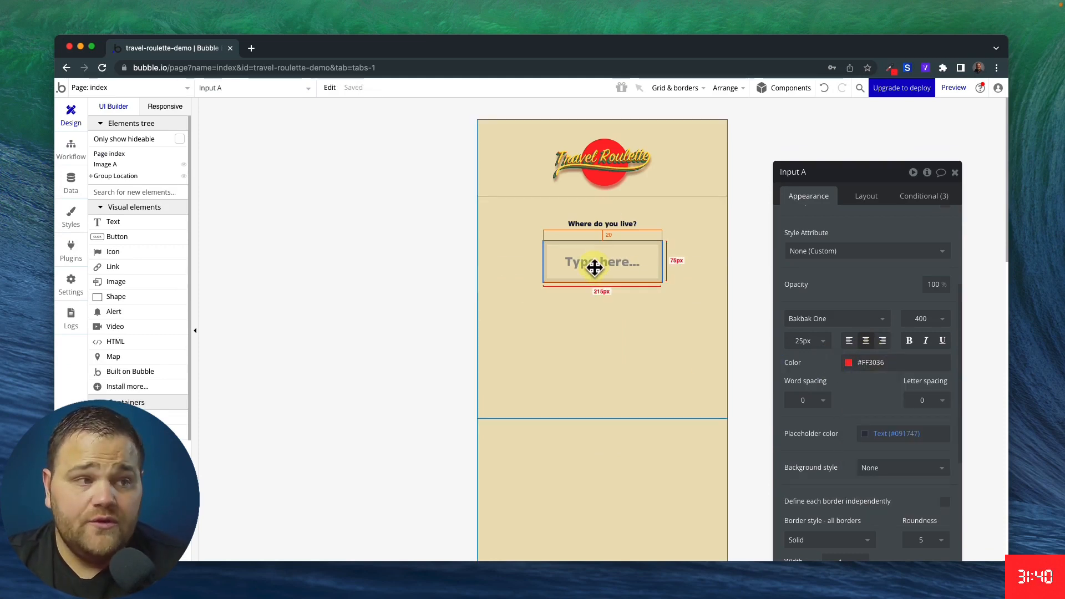
Duplicate the input below itself, naming the upper one Input City and the lower one Input State
key(super+d)
click(610, 272)
click(834, 177)
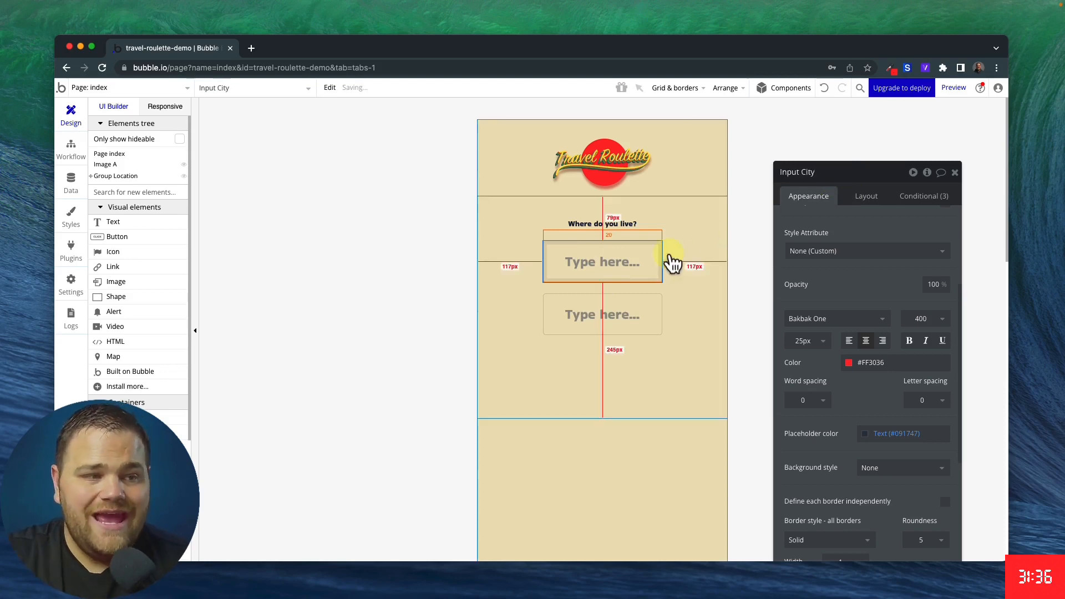
click(643, 308)
click(812, 177)
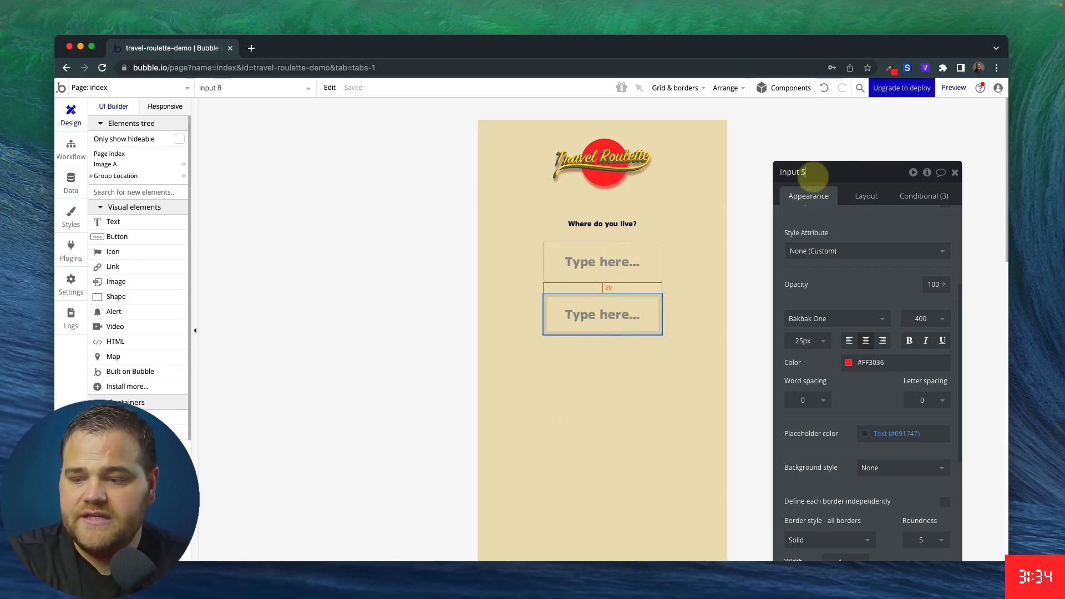
text(State)
click(423, 252)
Add a text element below Input State, centred horizontally with a fixed width of 215 px and a minimum height of 75 px
click(167, 225)
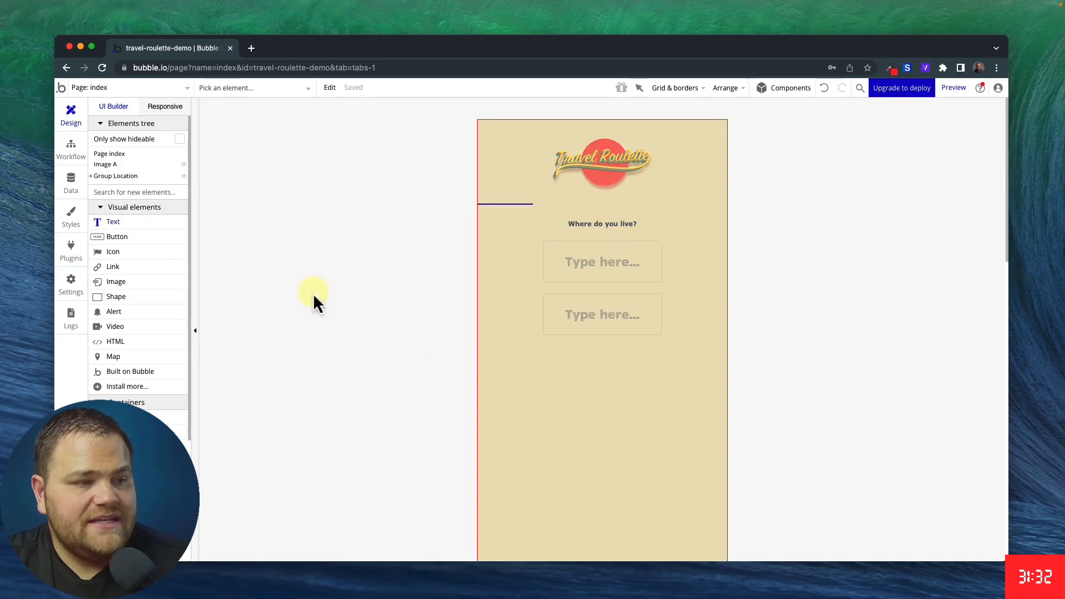
drag(659, 391, 663, 391)
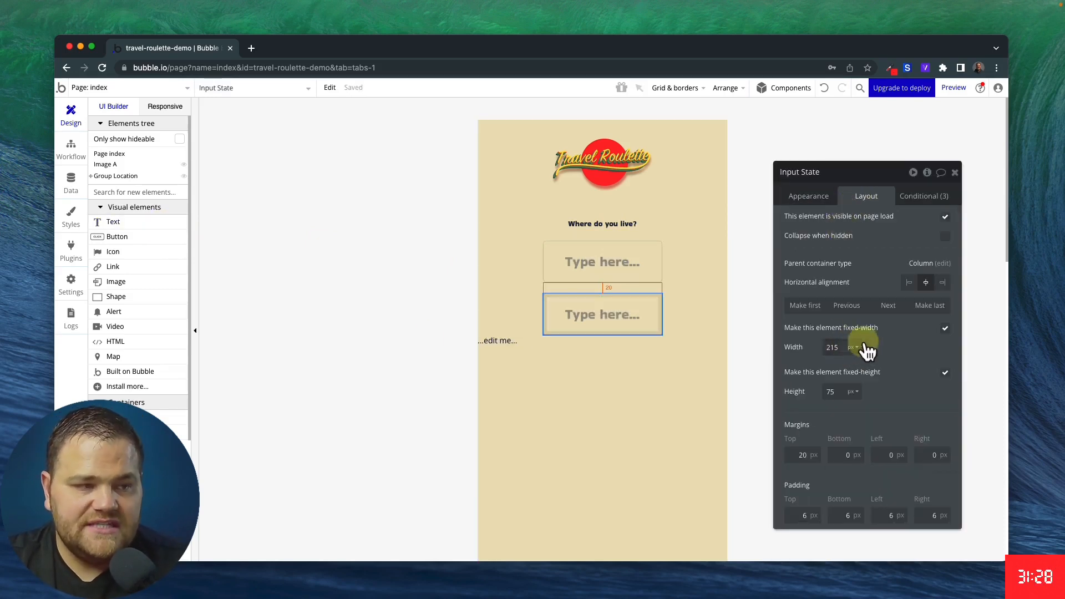
click(561, 369)
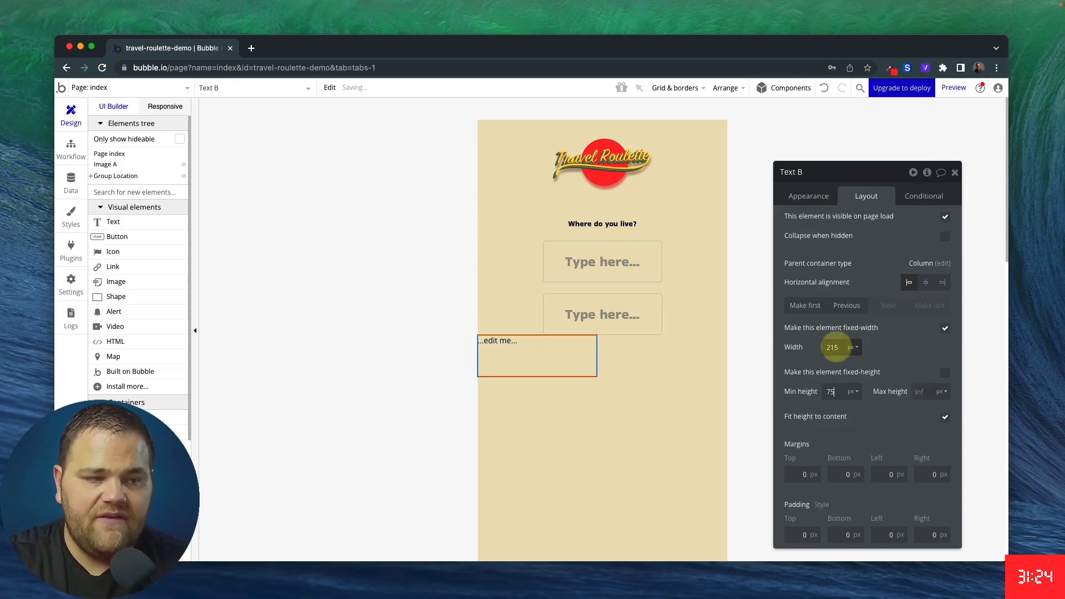
click(924, 282)
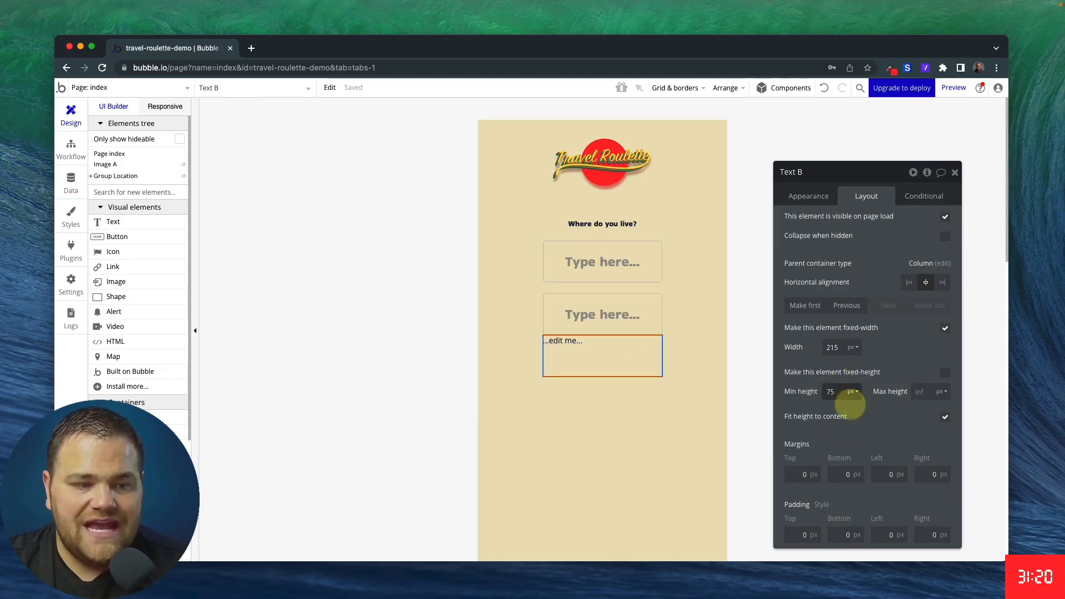
Set the new text element's top and bottom margins to 50 px each
click(800, 472)
text(50)
key(Tab)
text(50)
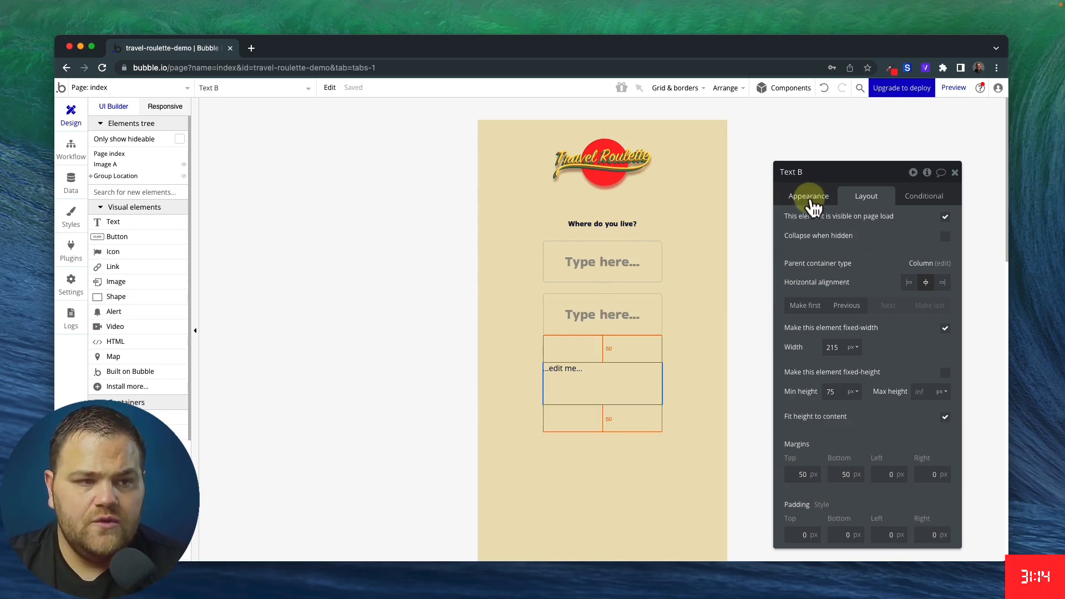
Centre the new text element's wording horizontally and vertically, with line spacing of 1
click(809, 198)
click(866, 513)
scroll(872, 454, down, 3)
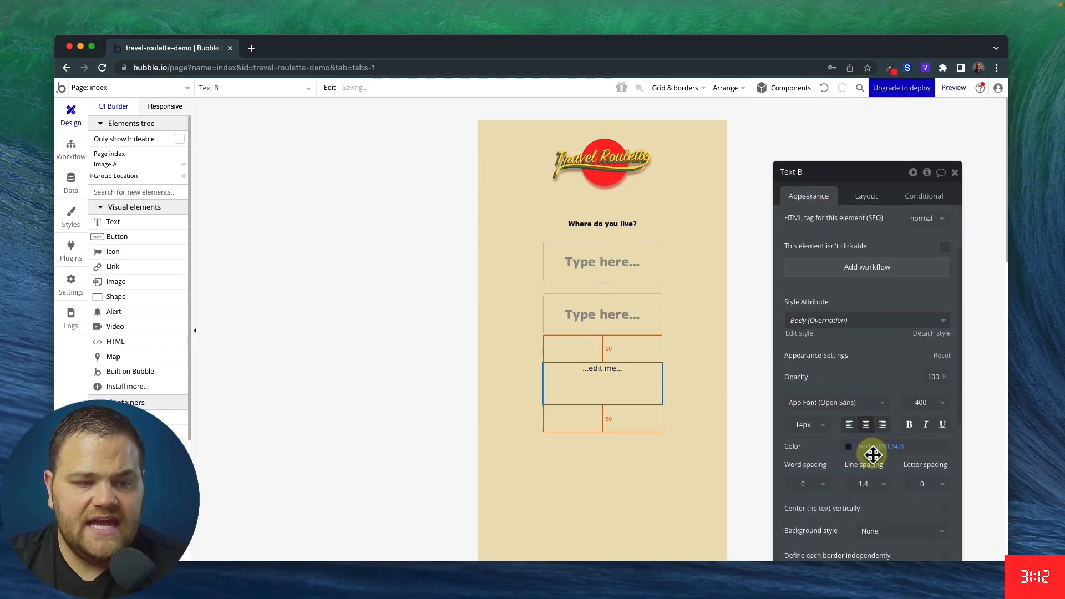
click(870, 451)
click(854, 502)
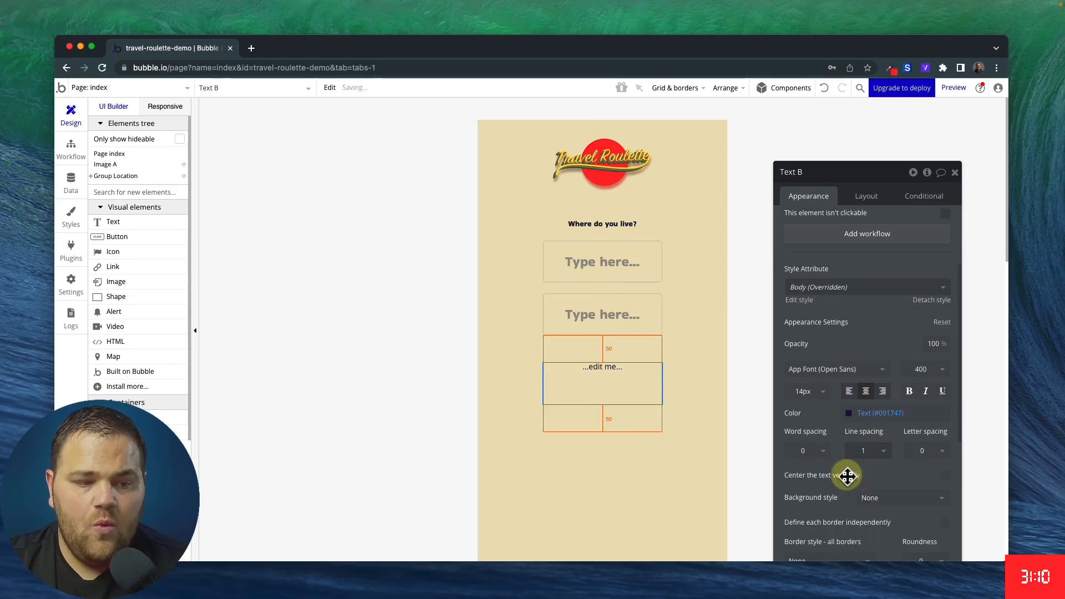
scroll(844, 475, down, 3)
click(944, 412)
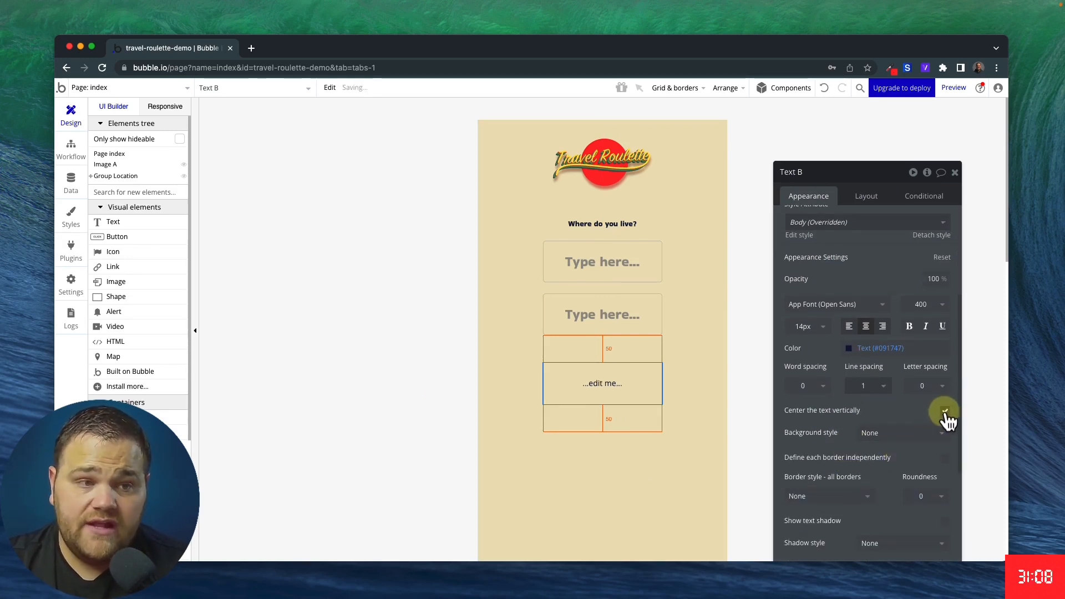
Detach the new text element's Body style and set its font to Bakbak One in white, #FFFFFF
scroll(927, 387, up, 3)
click(826, 419)
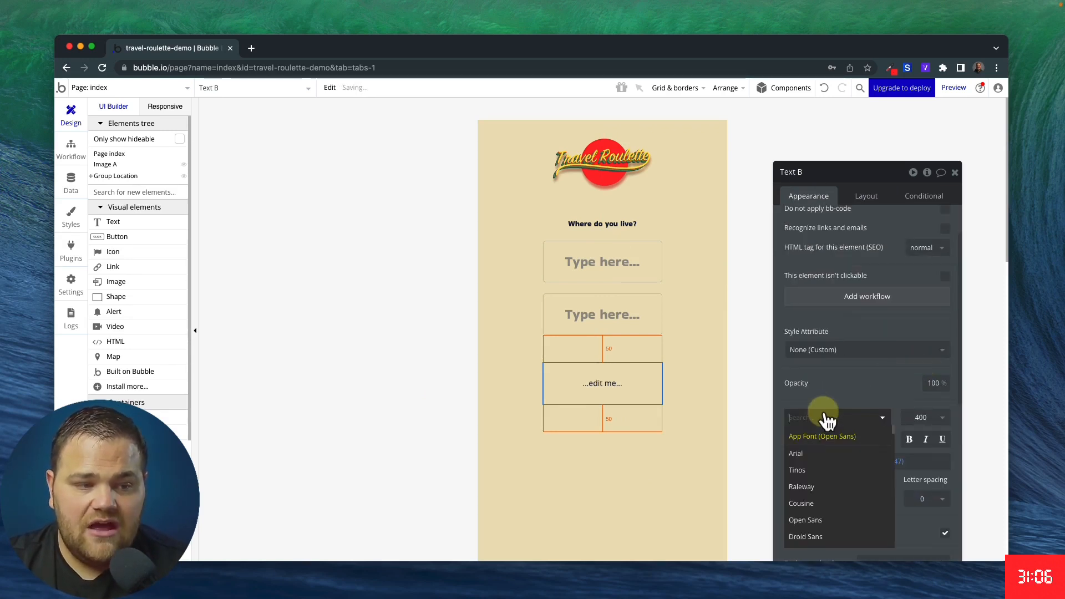
text(ba)
click(810, 449)
click(871, 461)
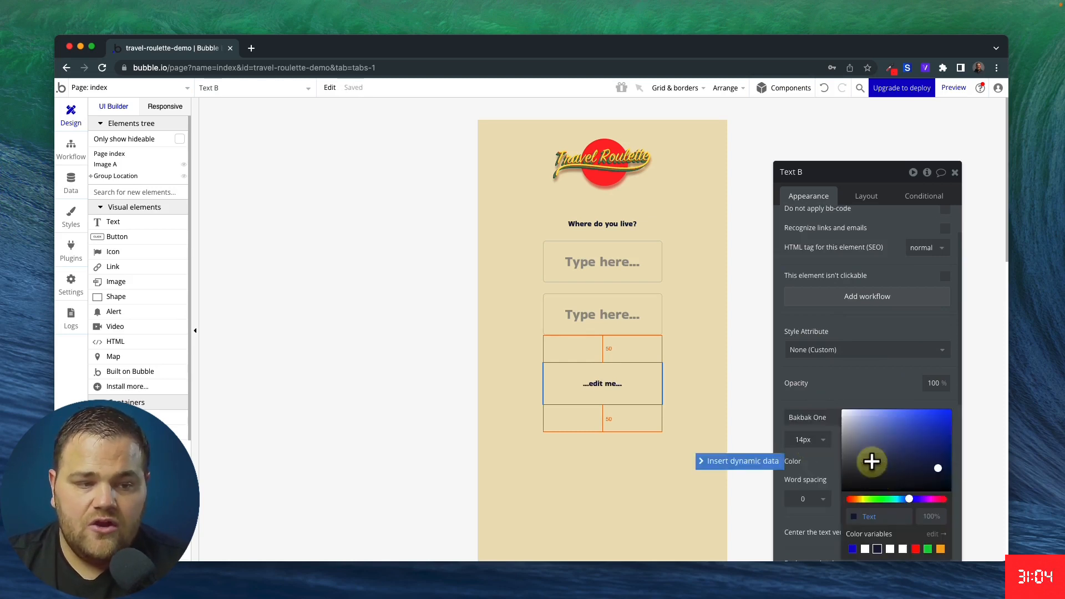
drag(881, 482, 838, 398)
click(837, 397)
Give the new text element a flat background in the sampled logo red, #FF3036
scroll(838, 420, down, 3)
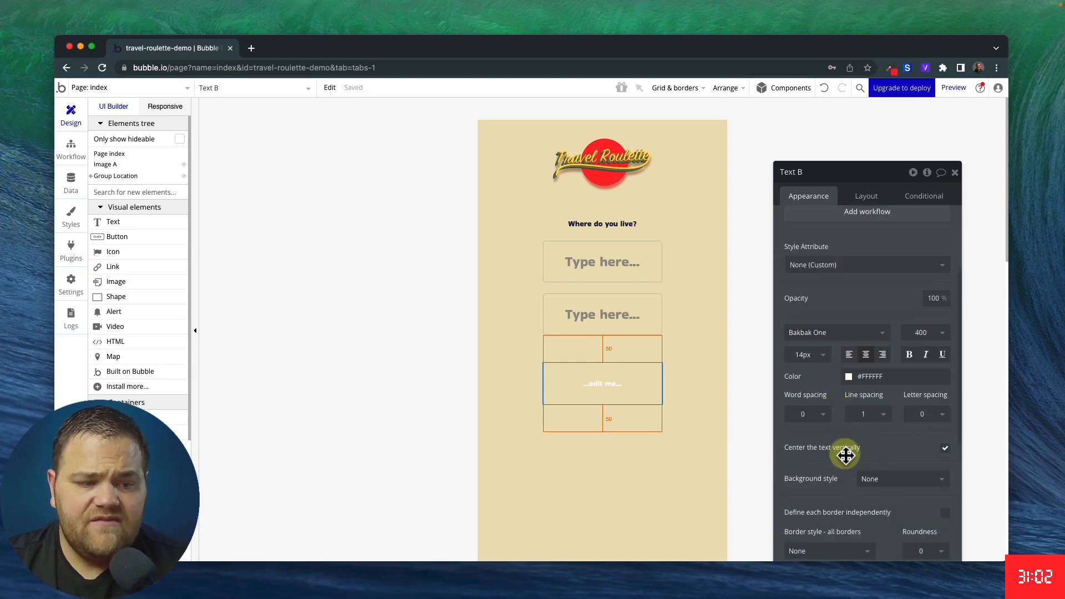
click(871, 479)
click(874, 507)
scroll(886, 471, down, 1)
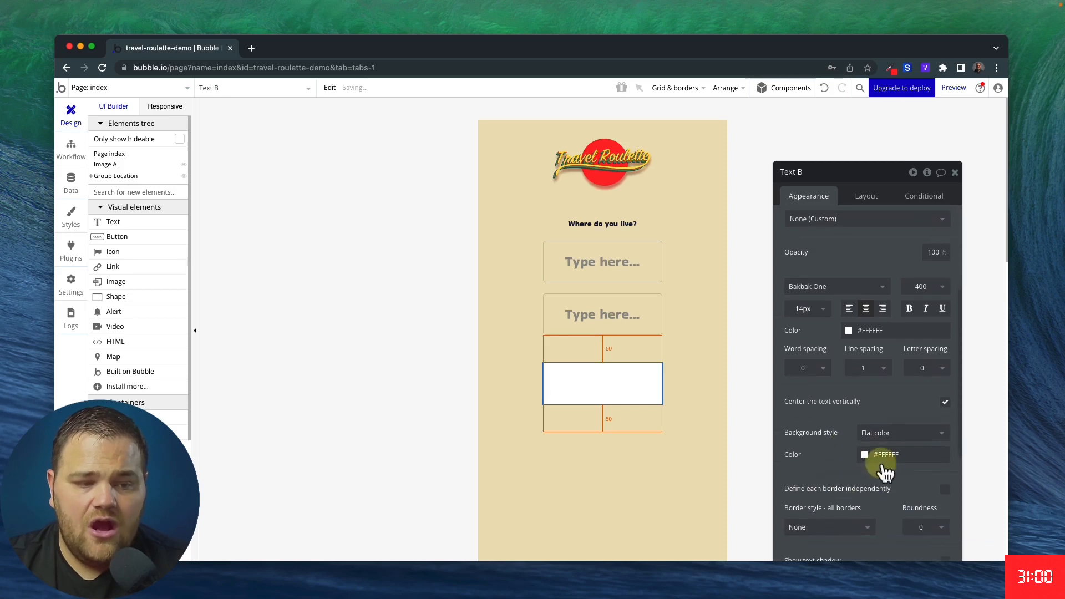
click(881, 460)
key(super+v)
click(832, 469)
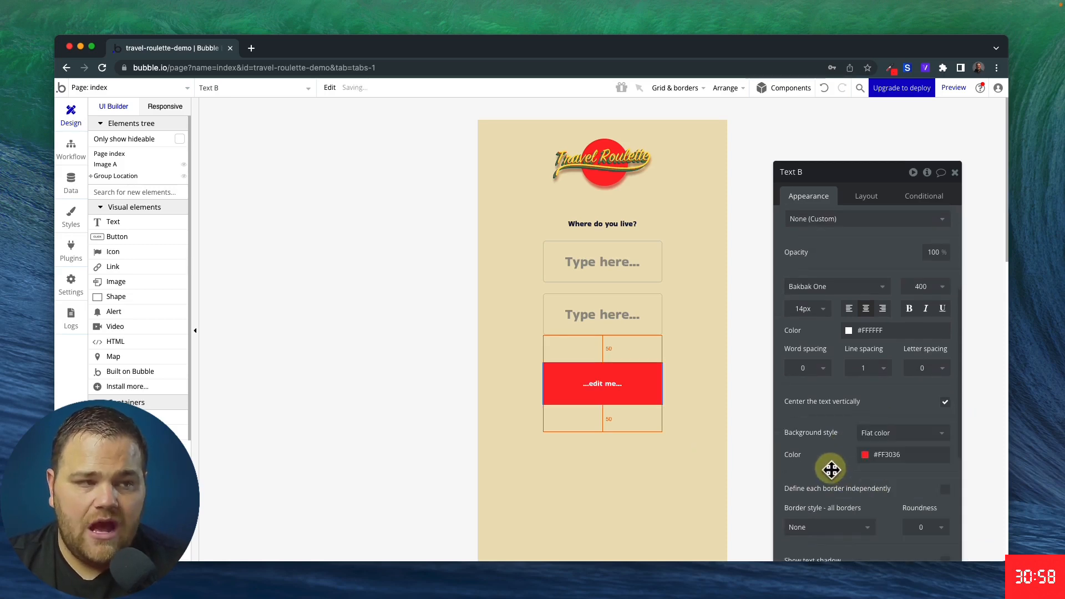
Replace the red text element's wording with "Next [fa]arrow-right[/fa]"
scroll(831, 333, up, 4)
click(831, 233)
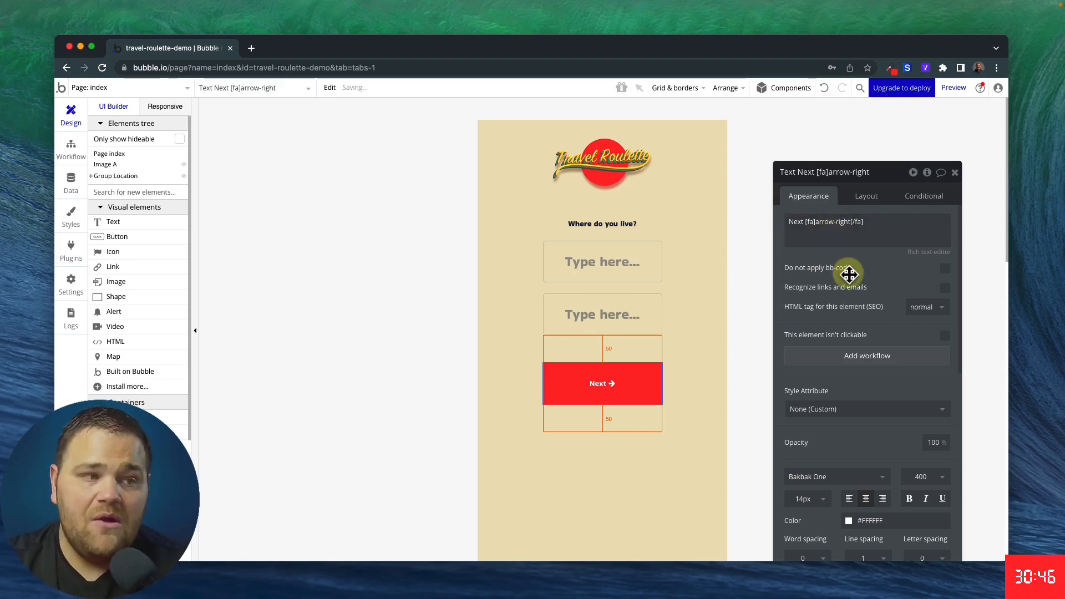
Set the first location input's placeholder to "City" and the second one's to "State"
click(410, 343)
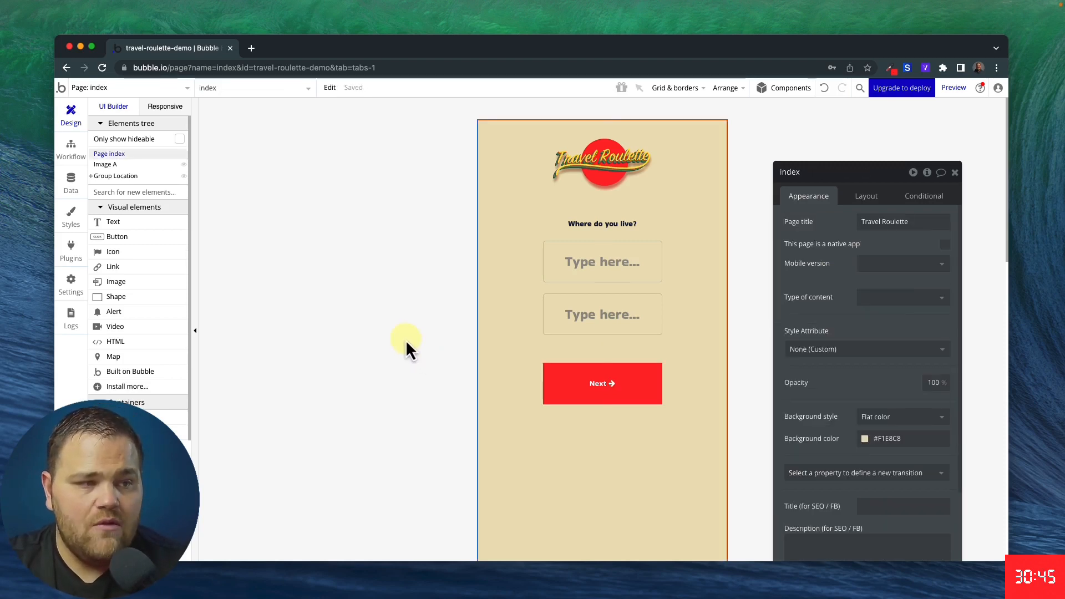
click(646, 264)
triple_click(891, 221)
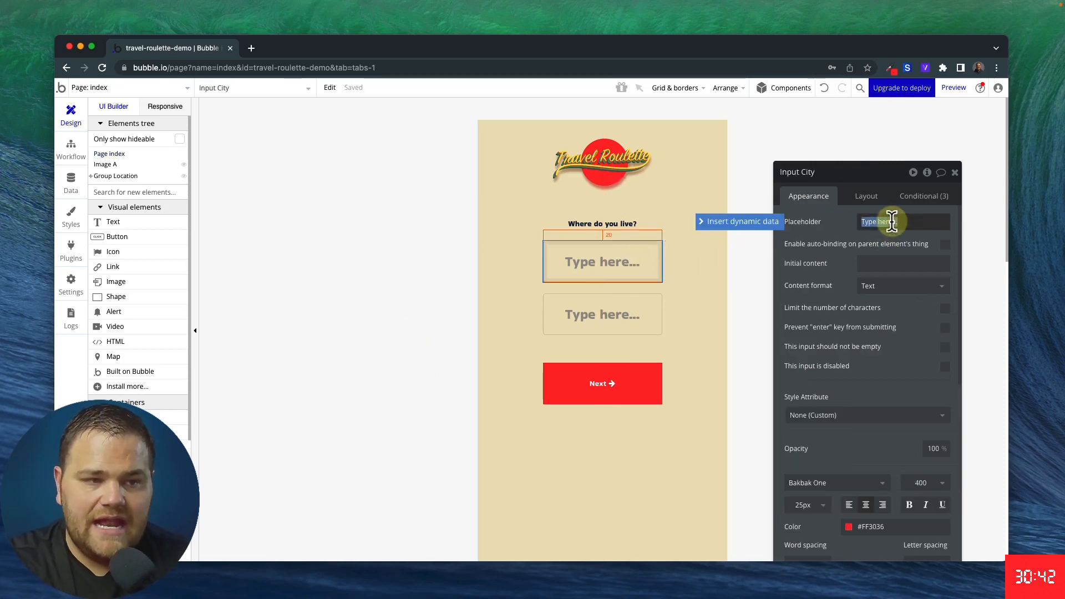
text(City)
click(660, 321)
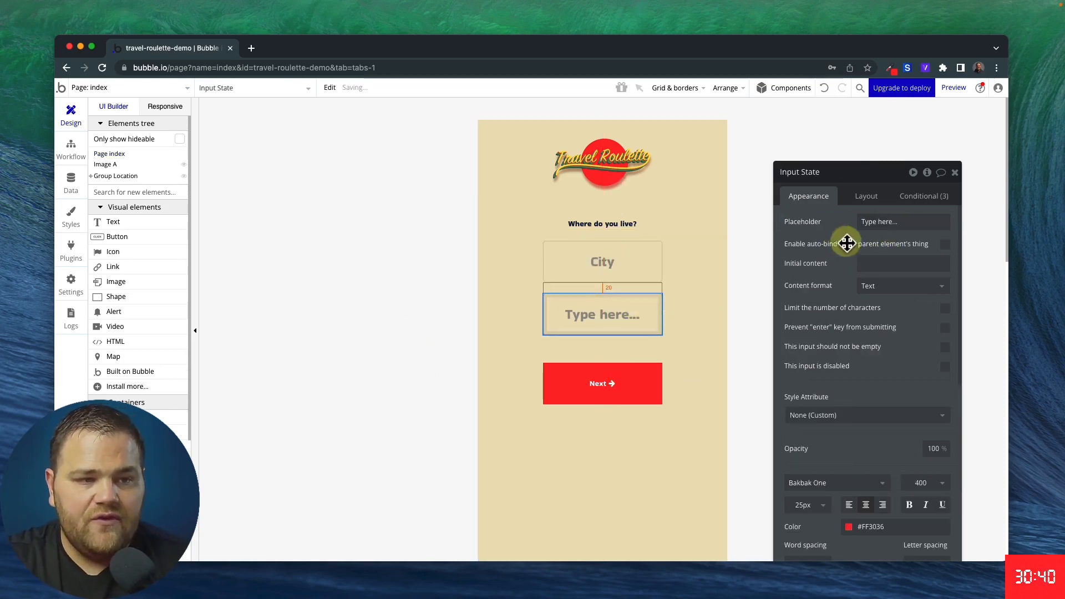
triple_click(880, 222)
text(State)
Resize the red Next text element to a fixed width of 130 px and a minimum height of 40 px
click(709, 326)
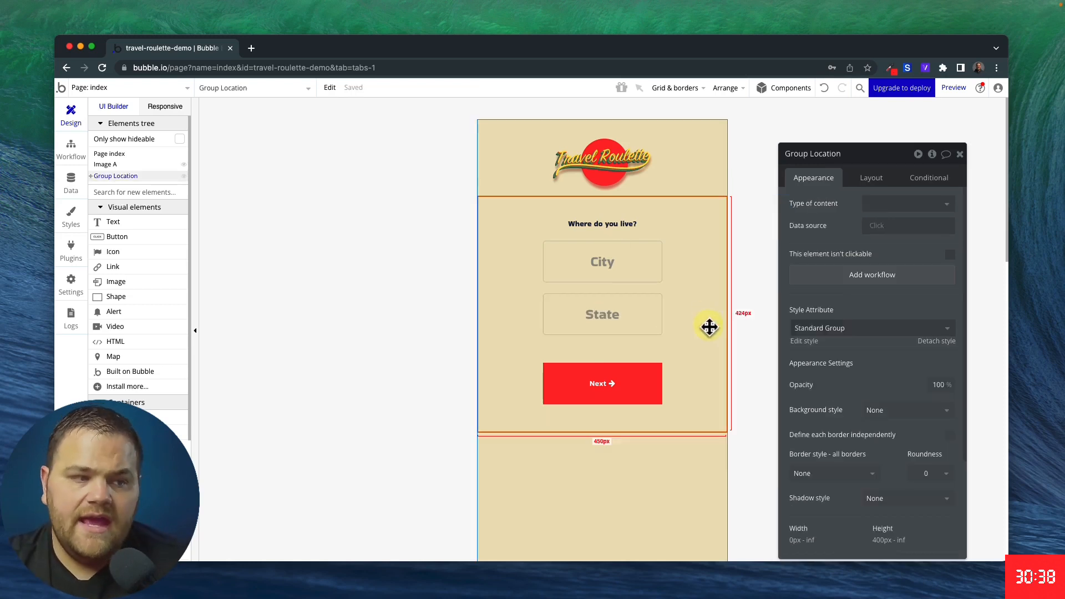
click(654, 380)
click(862, 183)
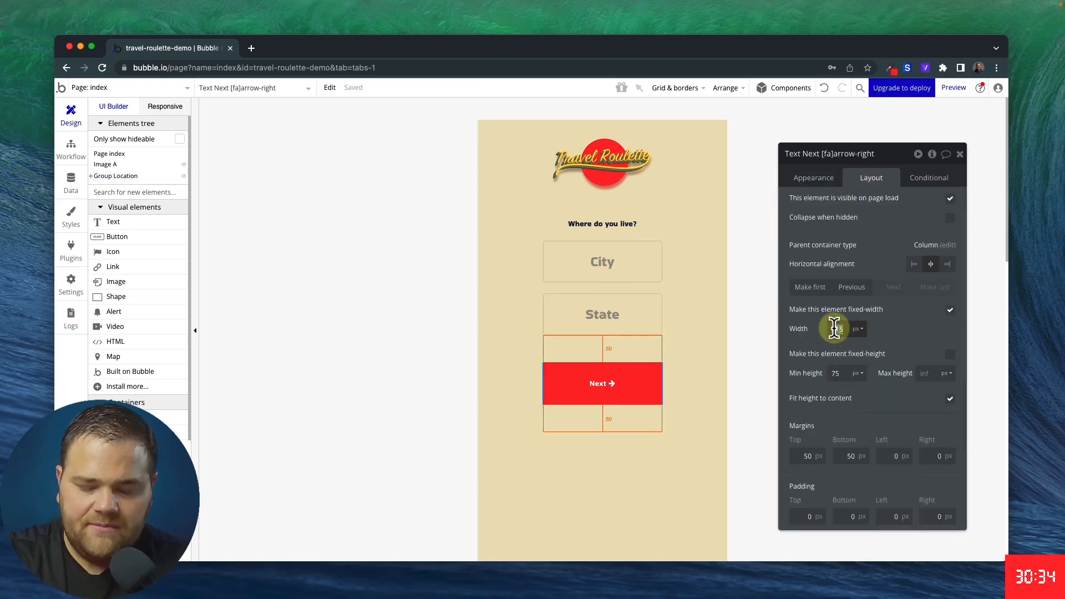
key(Tab)
text(40)
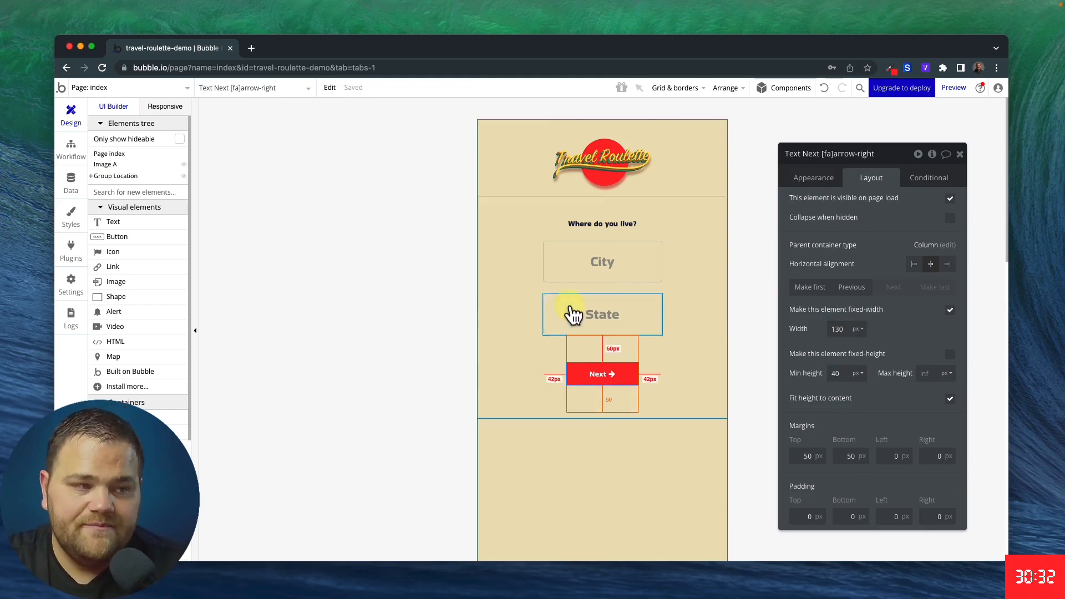
click(432, 287)
Duplicate Group Location on the index page, placing the copy directly beneath the original
click(499, 298)
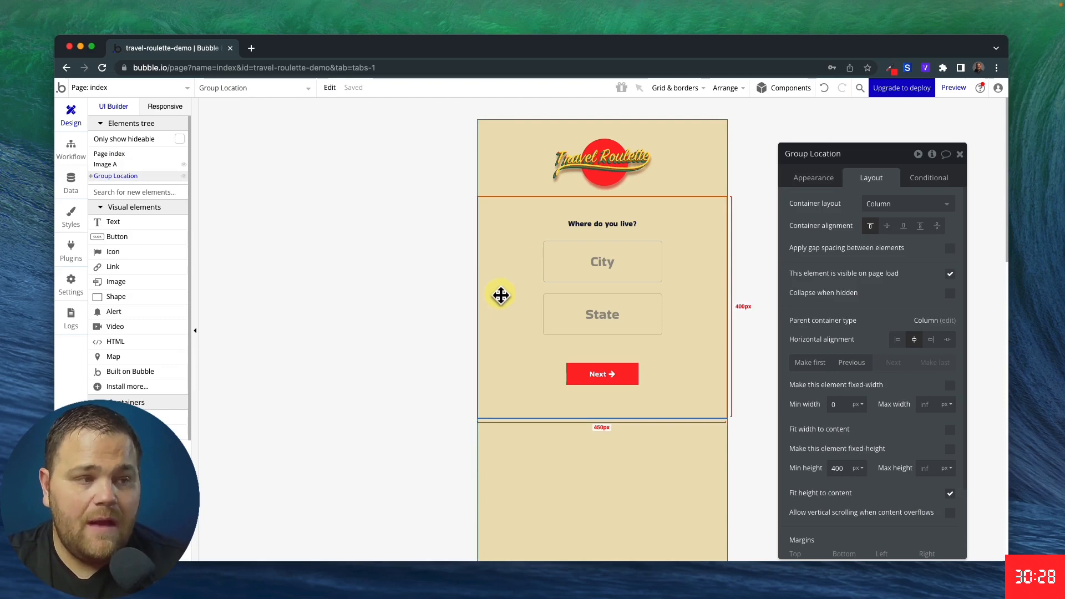
key(ctrl+d)
scroll(501, 302, down, 5)
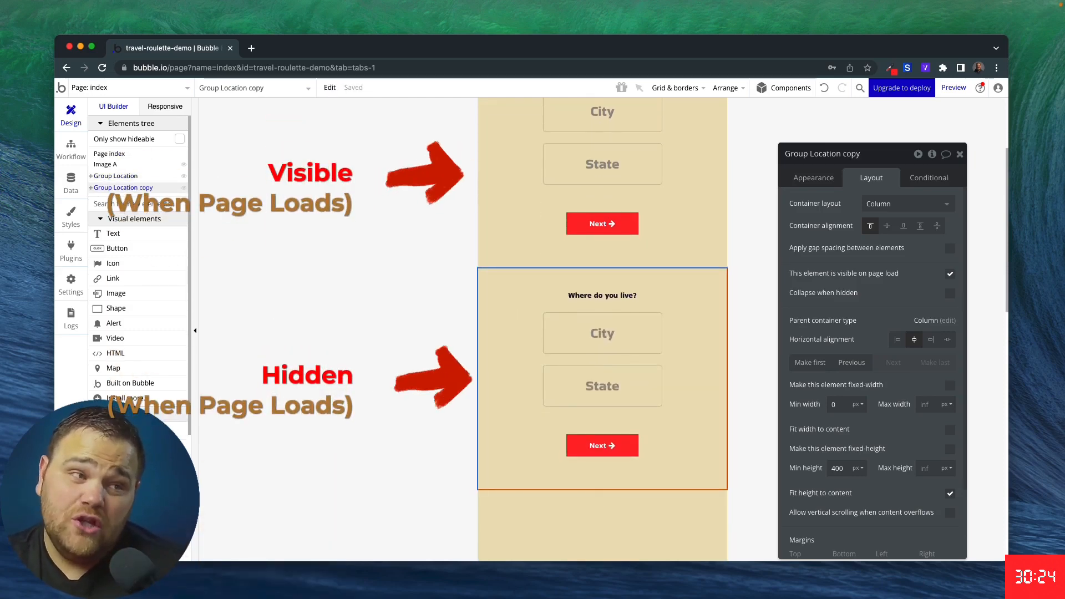
scroll(524, 229, up, 5)
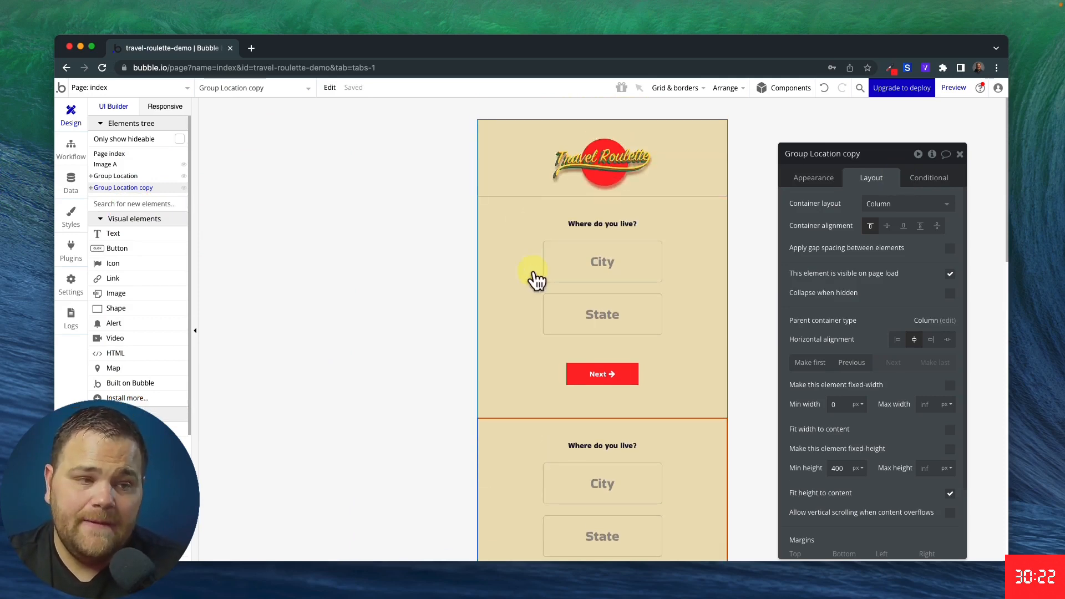
Make the copied location group hidden on page load and collapsed when hidden, and rename it Group Budget
click(950, 276)
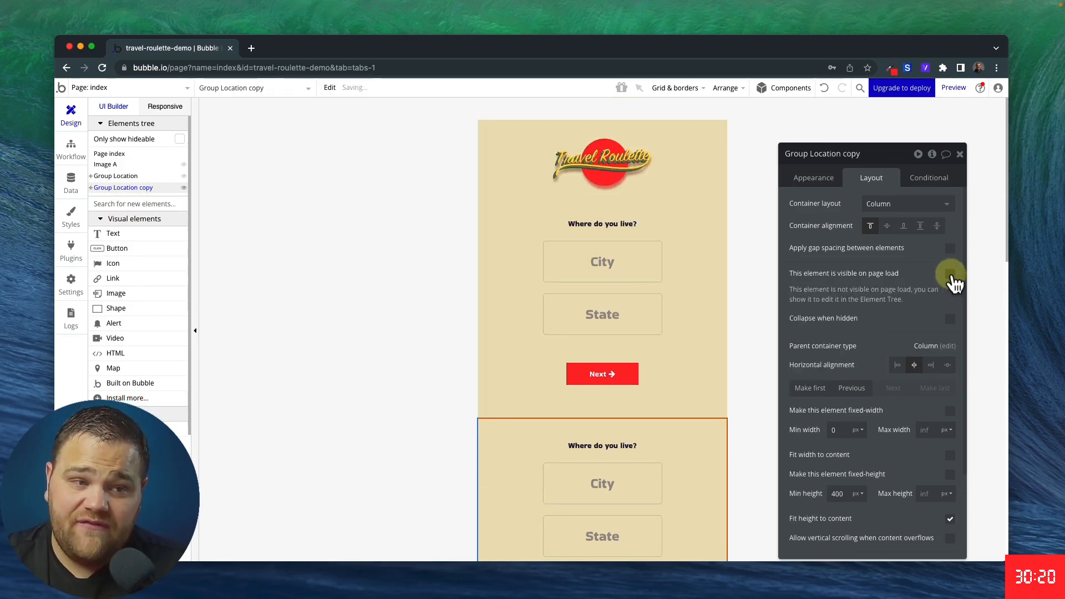
click(950, 319)
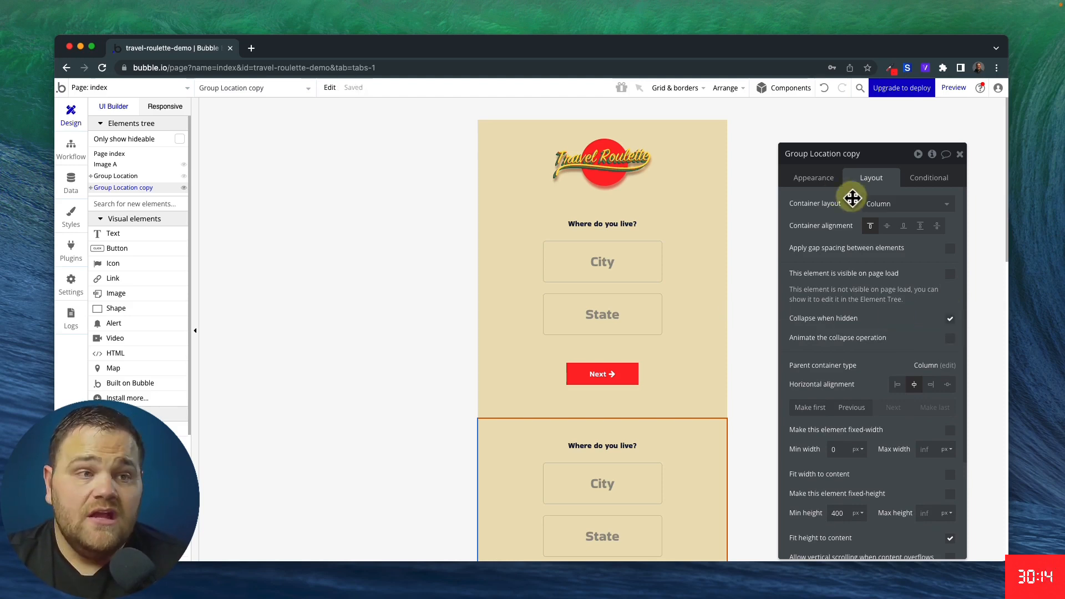
click(819, 154)
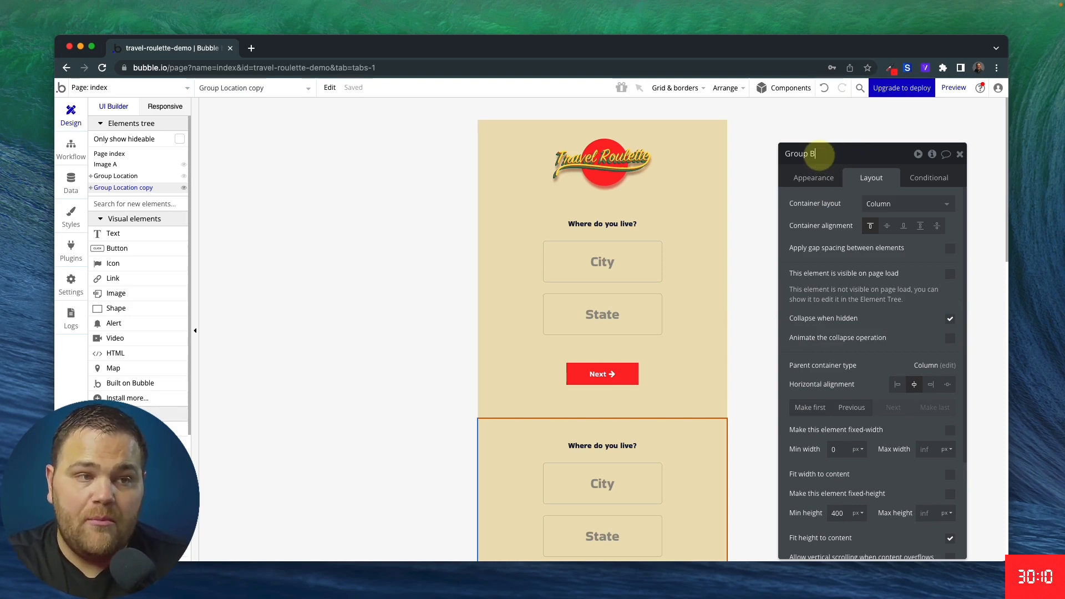
text(Group Budget)
Delete the State input from Group Budget and change its City input's placeholder to "Budget"
scroll(660, 395, down, 2)
click(620, 424)
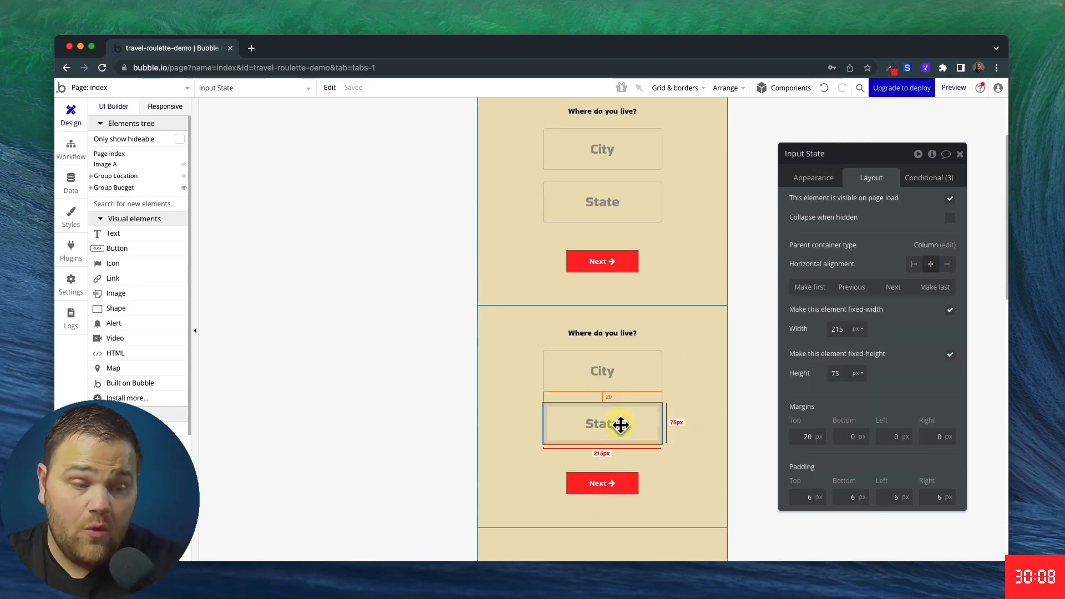
key(Delete)
double_click(613, 373)
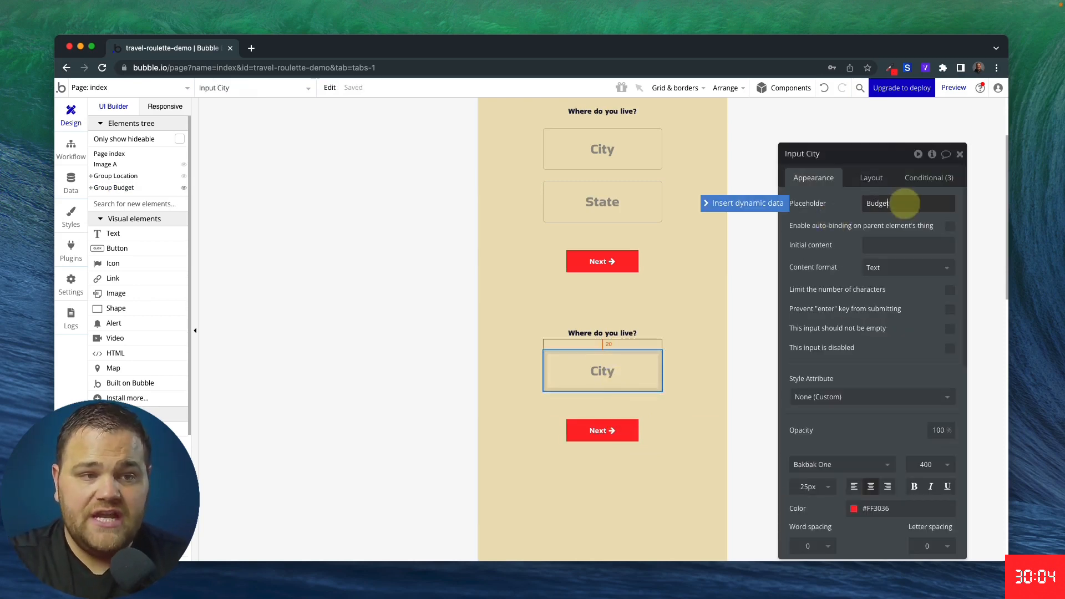
Set the budget input's content format to Currency and its initial content to 500
click(885, 268)
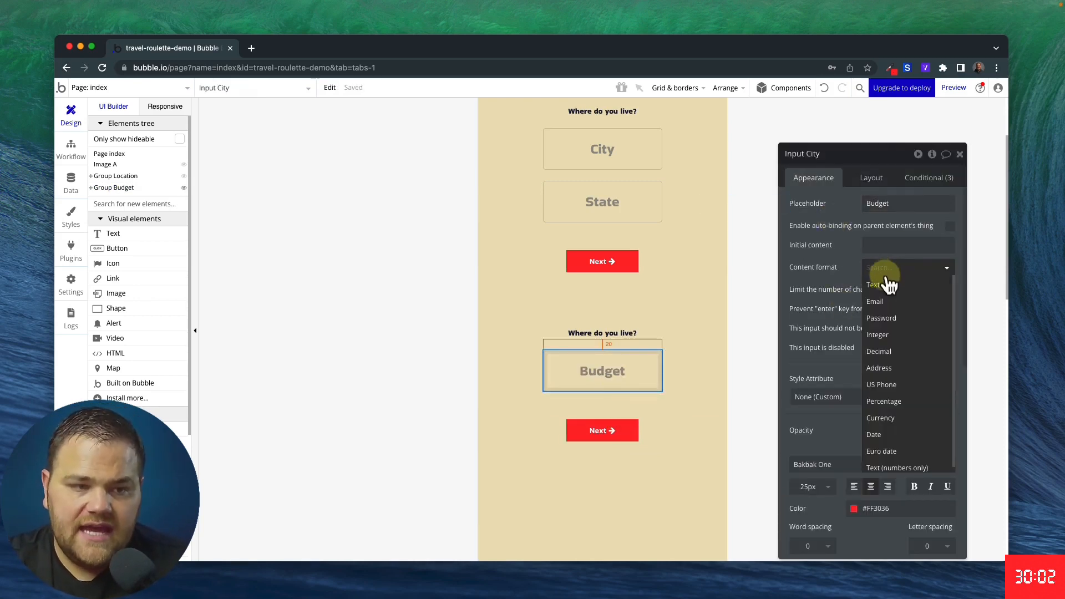
click(891, 415)
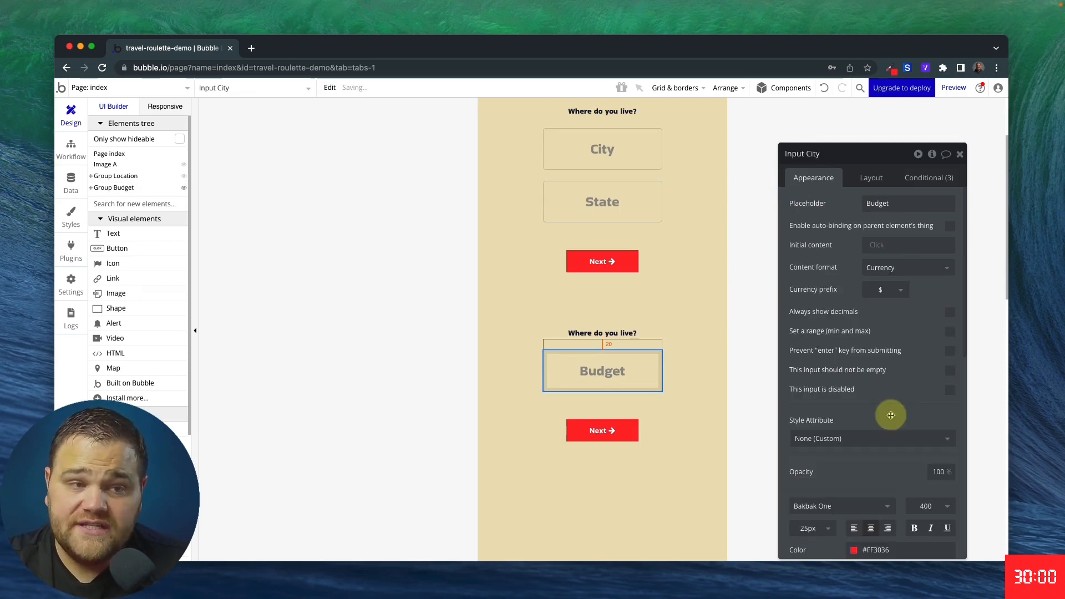
drag(899, 335, 901, 332)
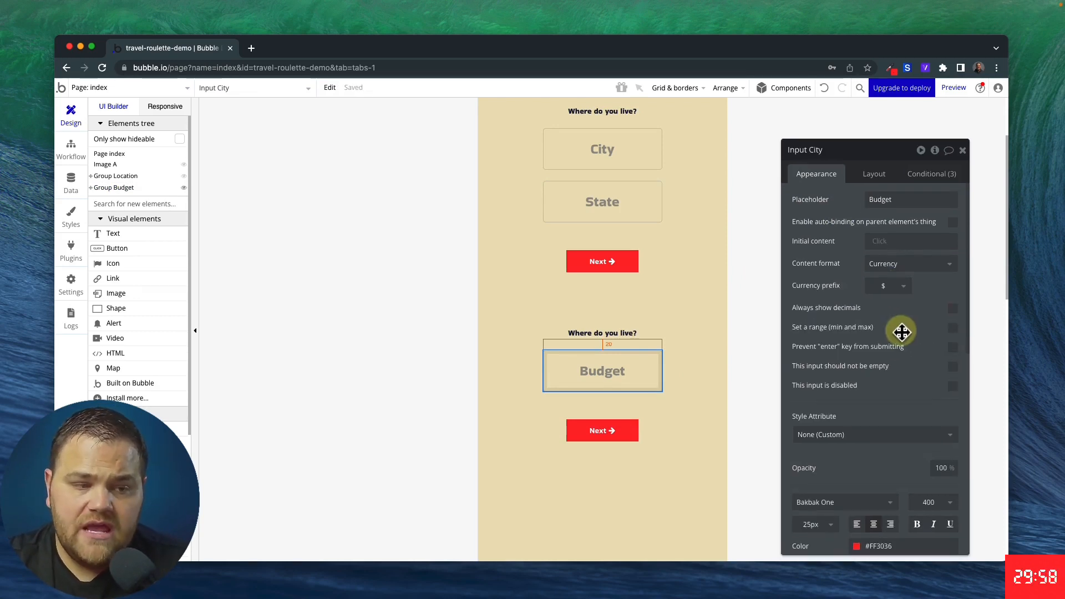
click(877, 241)
text(500)
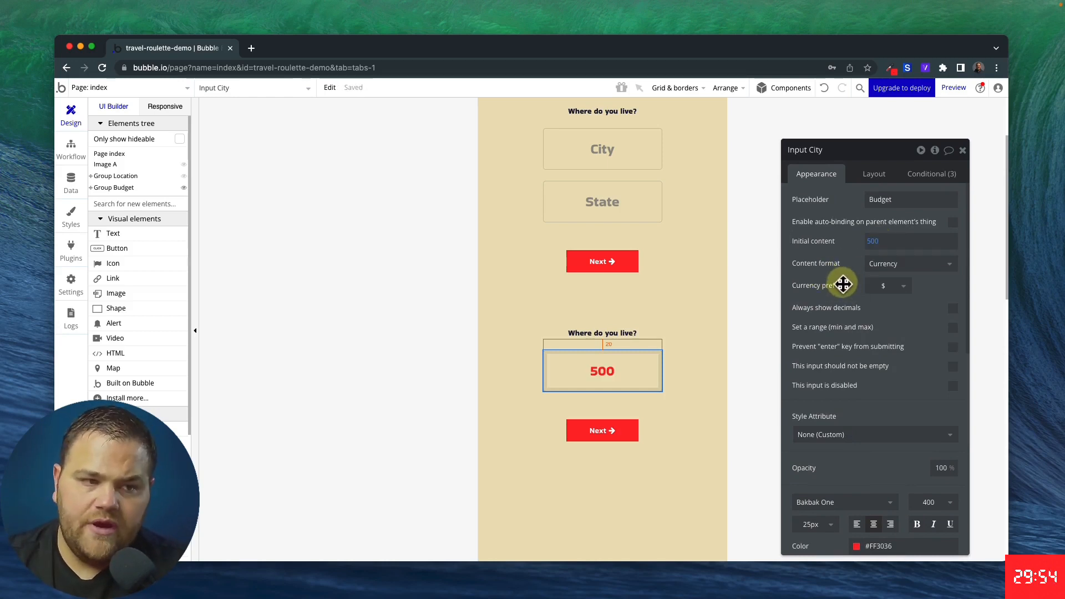
Replace the heading text in Group Budget with "Enter your total budget:"
click(621, 334)
triple_click(835, 199)
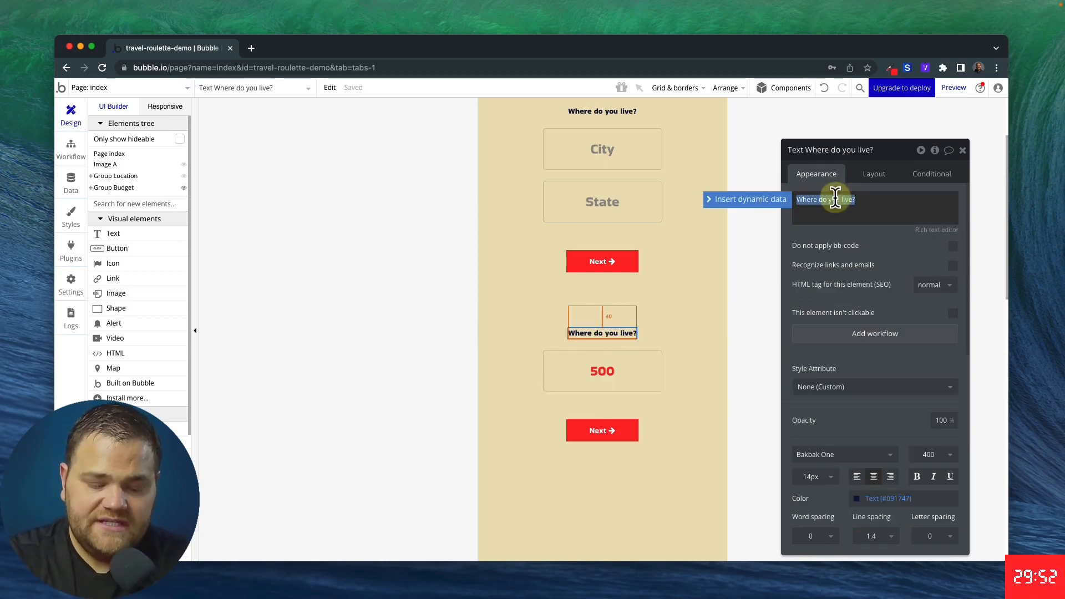
text(Enter your total b)
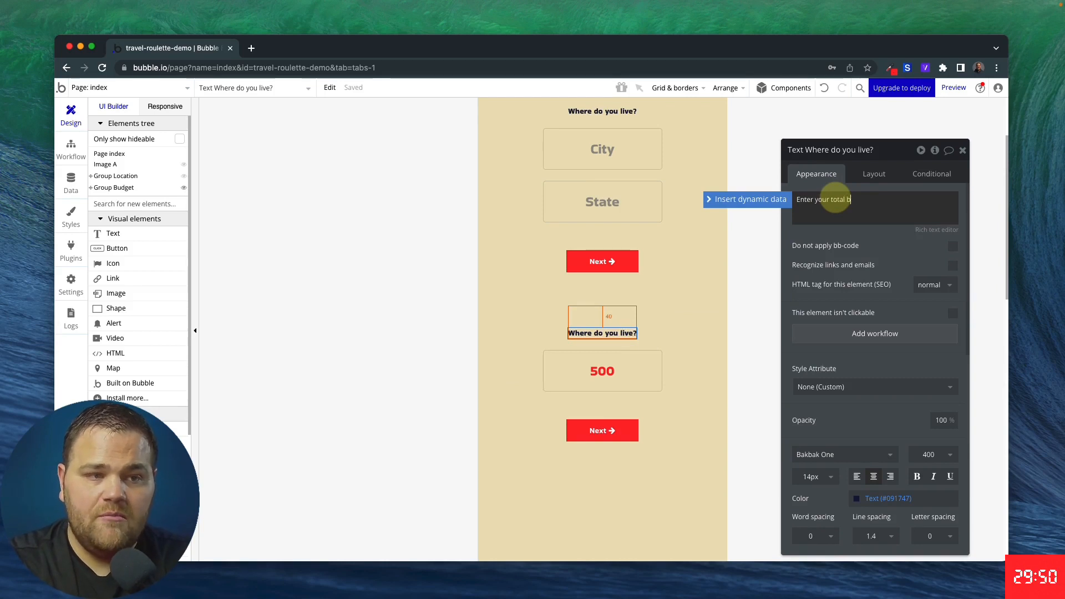
text(udget:)
Duplicate Group Budget, placing the copy directly beneath it
click(515, 337)
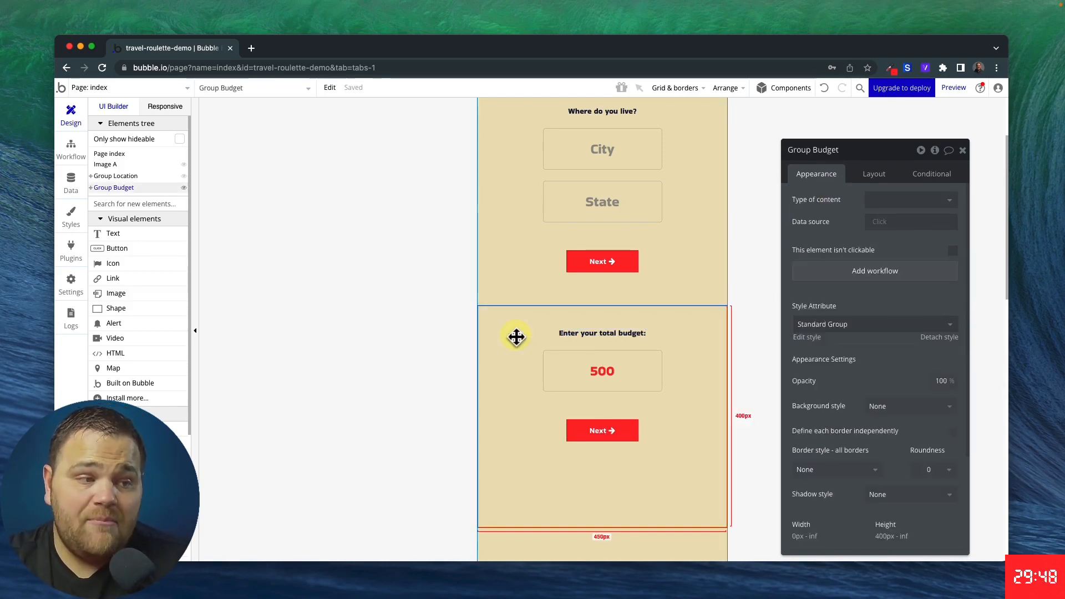
key(ctrl+c)
key(ctrl+v)
scroll(527, 376, down, 5)
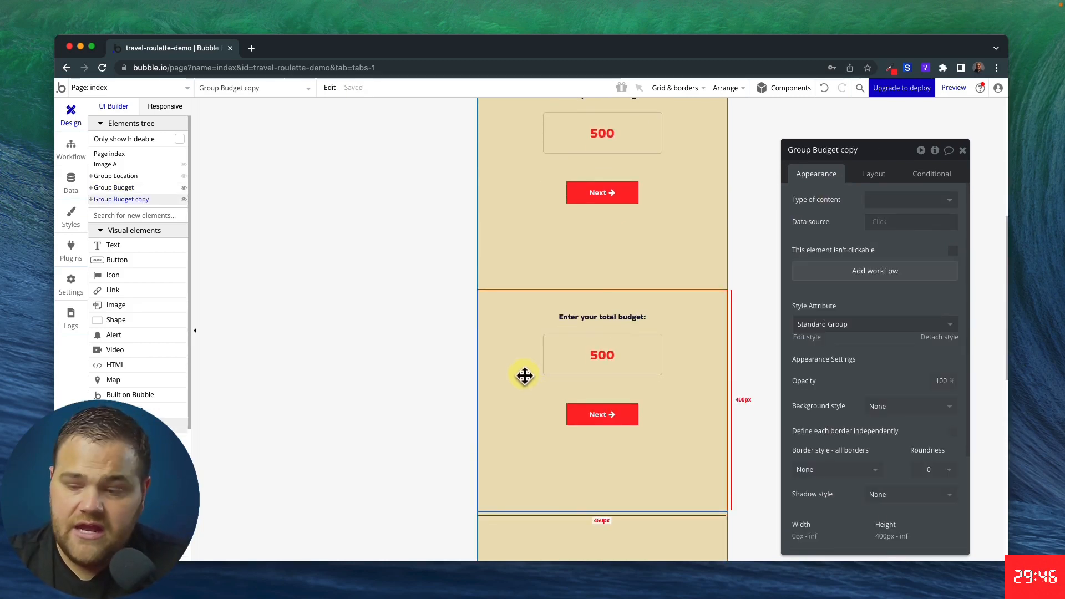
Change the copied budget group's heading to "Choose a Vacation Type" and delete its 500 input
click(611, 319)
triple_click(833, 210)
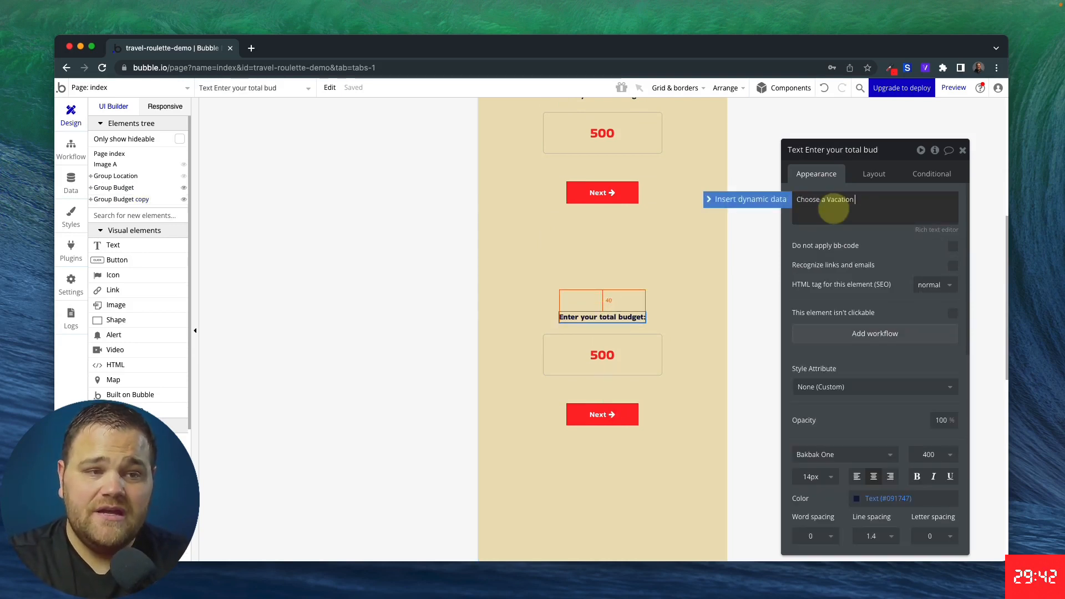
text(Choose a Vacation Type)
click(618, 356)
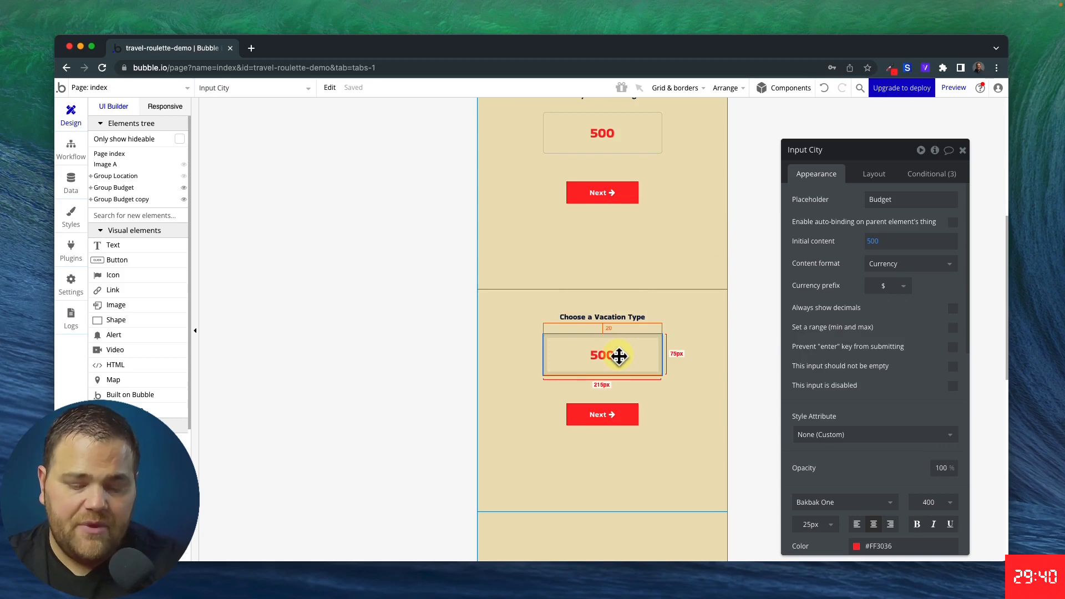
key(Delete)
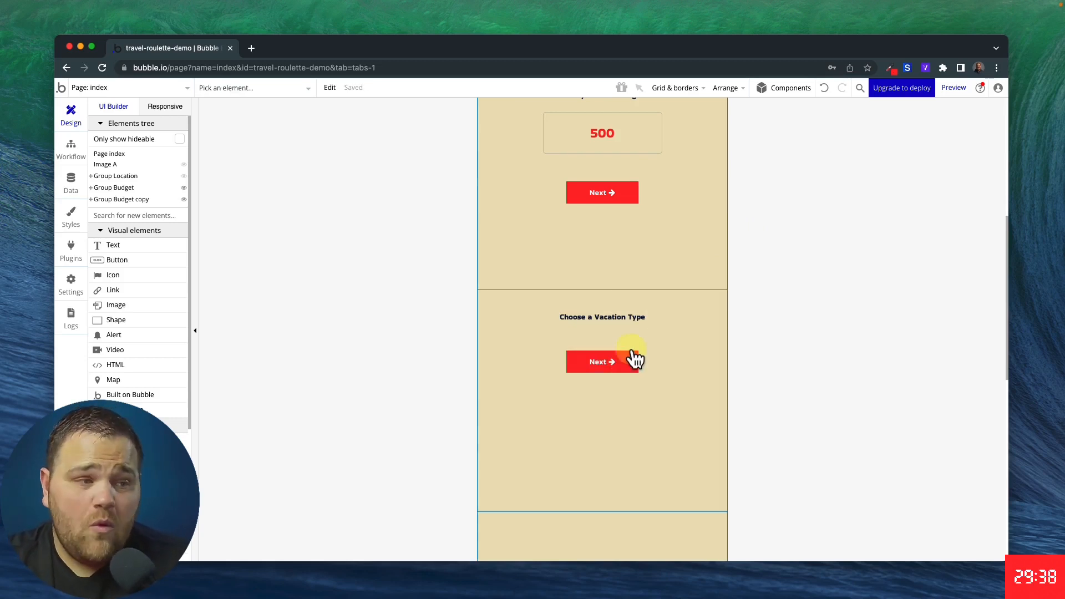
Insert a repeating group between the "Choose a Vacation Type" heading and its Next element
click(632, 355)
click(631, 340)
click(149, 215)
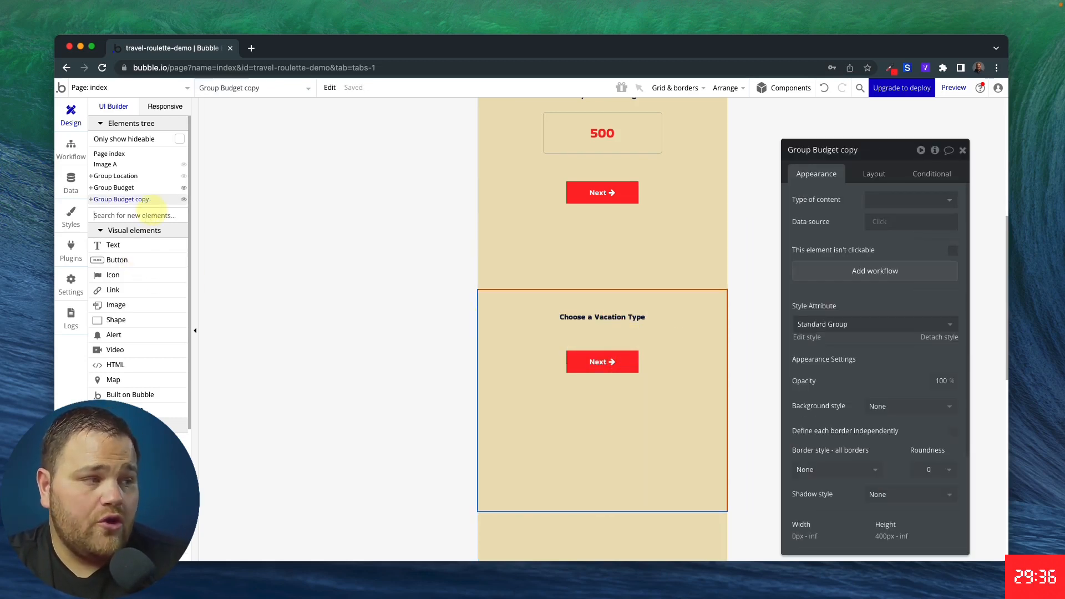
text(gr)
click(131, 250)
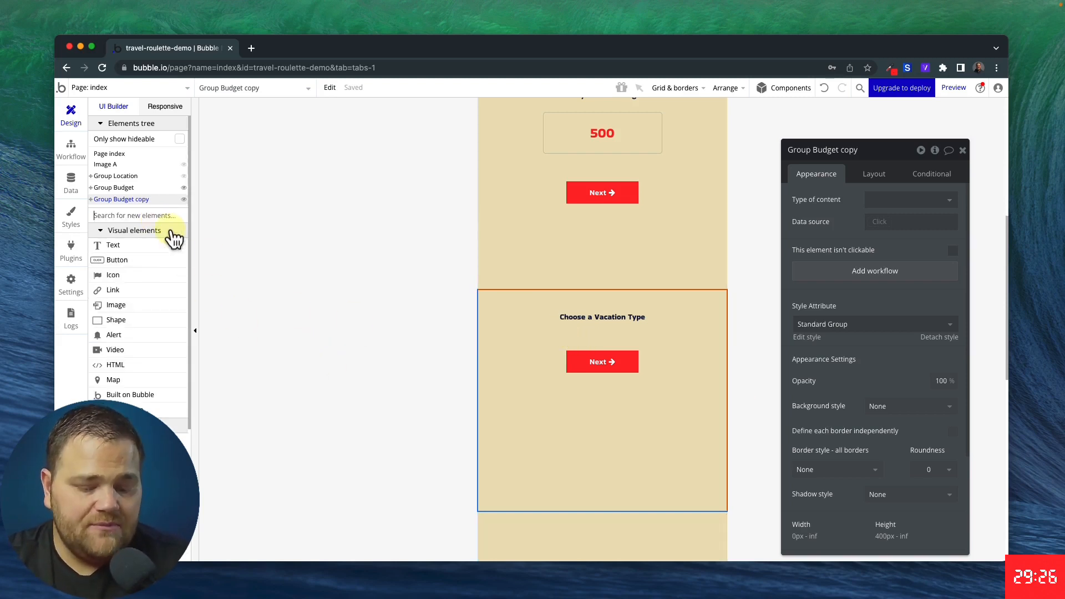
click(165, 252)
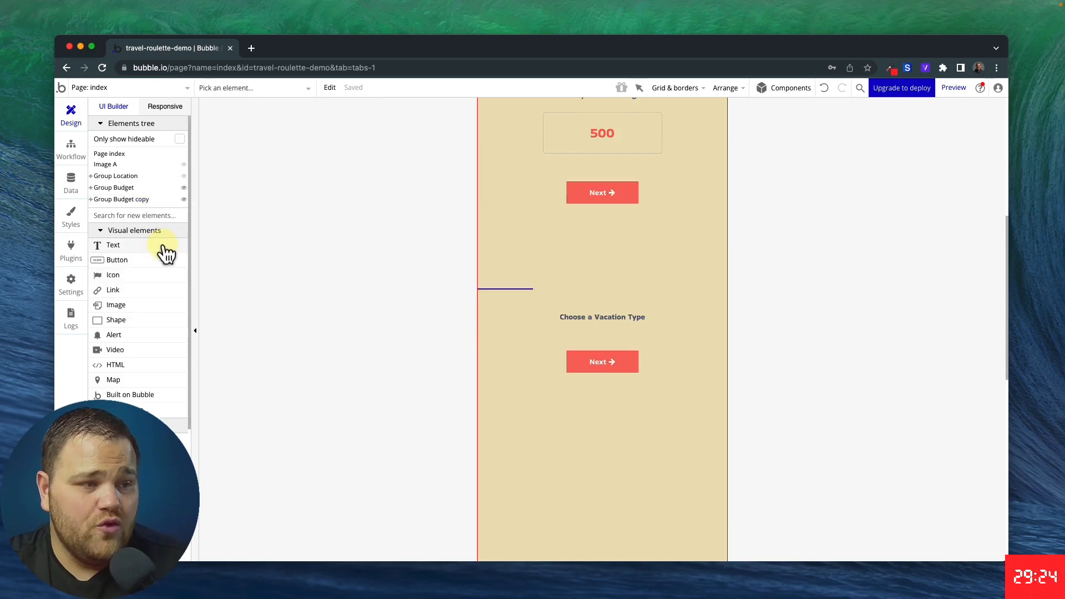
click(519, 330)
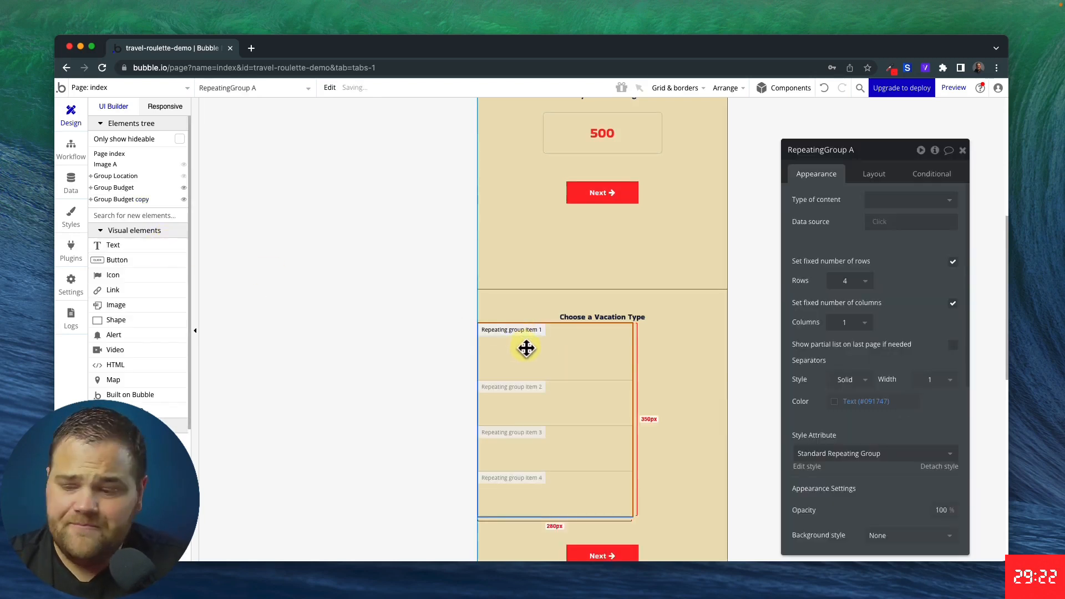
Set the vacation type repeating group to 2 fixed rows and 2 fixed columns
click(859, 283)
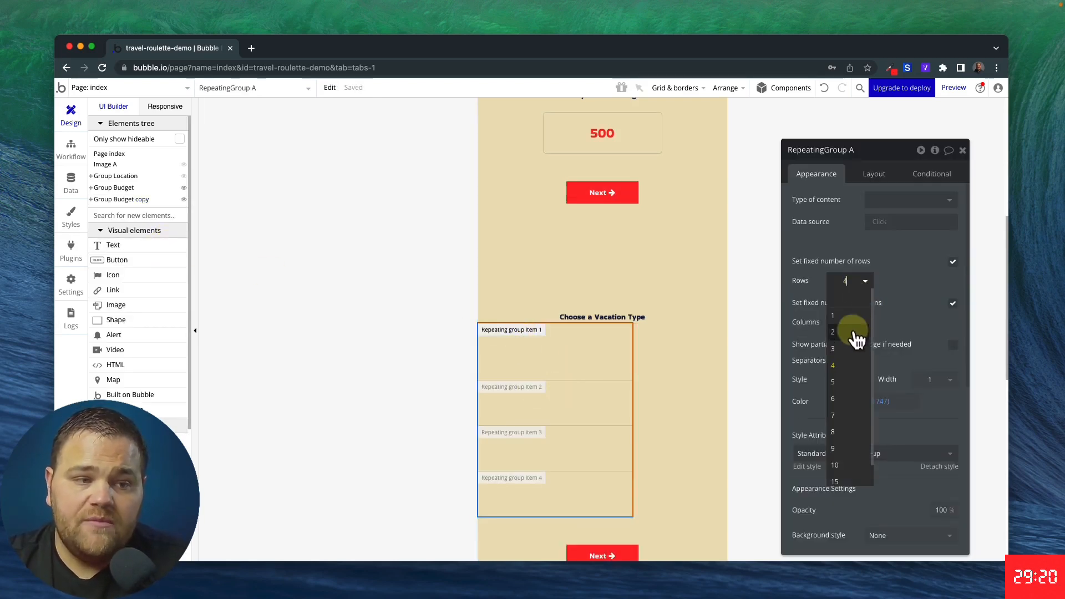
click(857, 336)
click(856, 322)
click(845, 370)
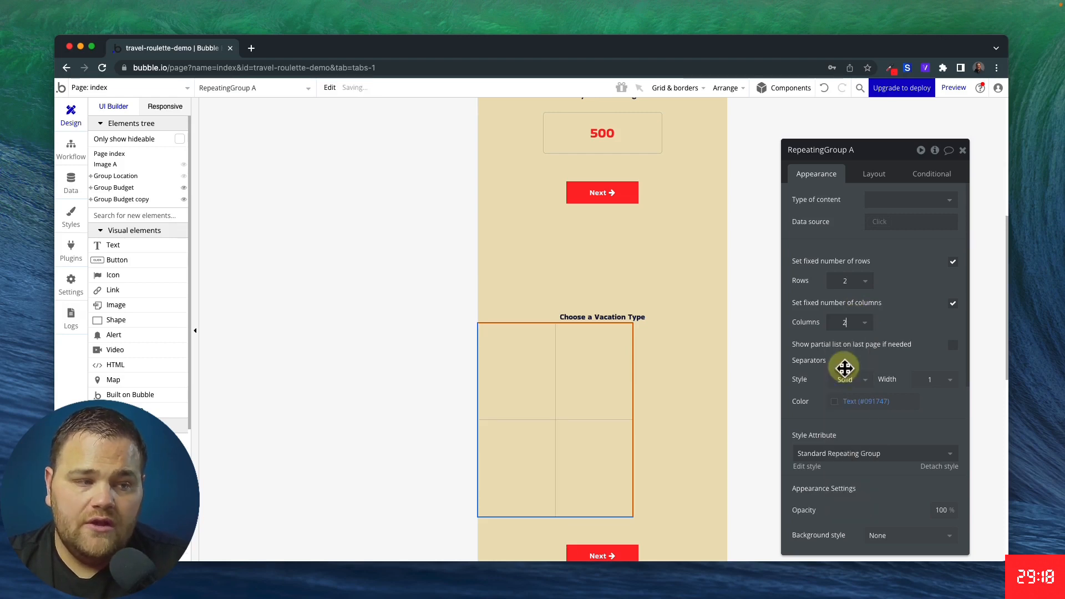
Turn off fixed width for the vacation type repeating group and give it a 40 px top margin
click(881, 174)
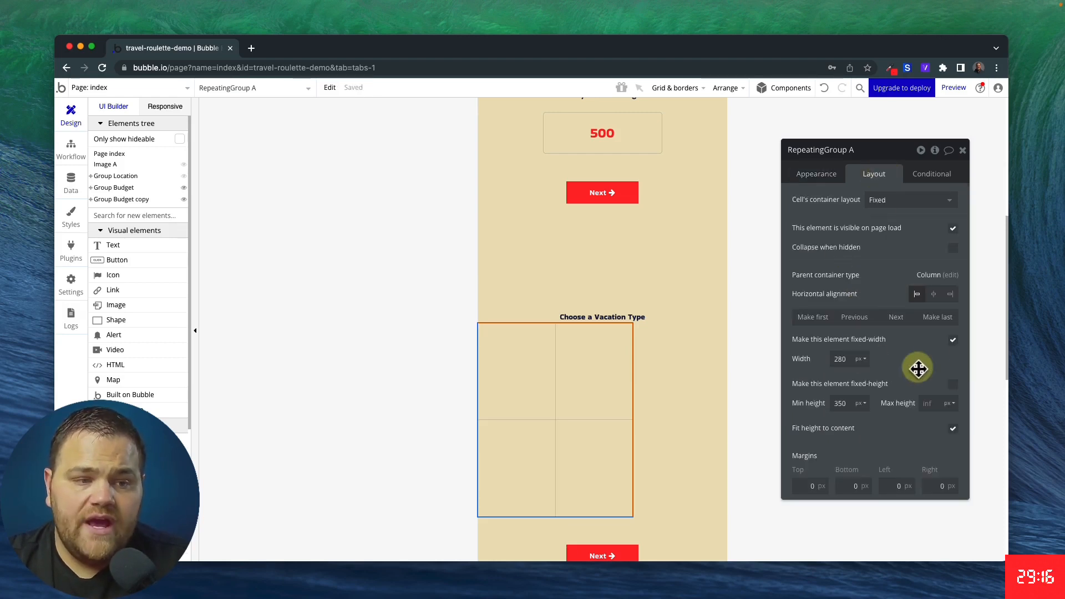
click(953, 340)
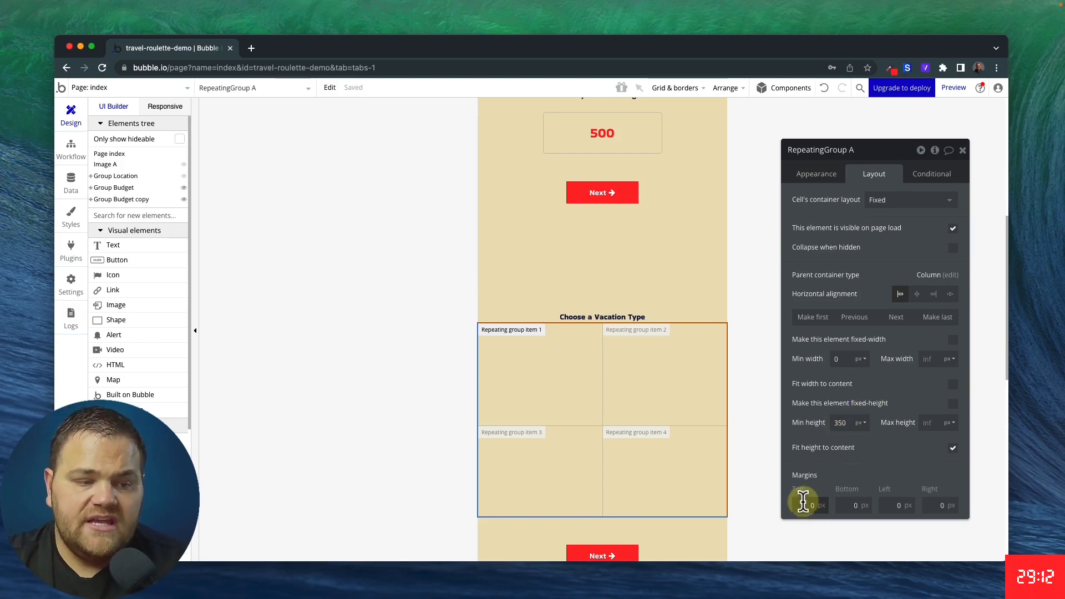
click(423, 353)
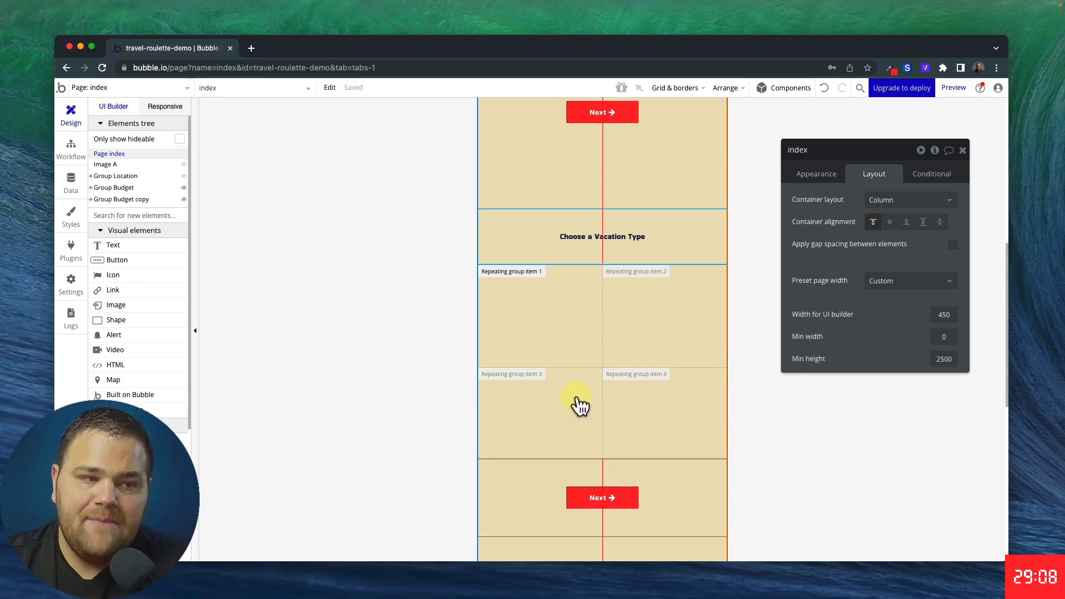
click(635, 437)
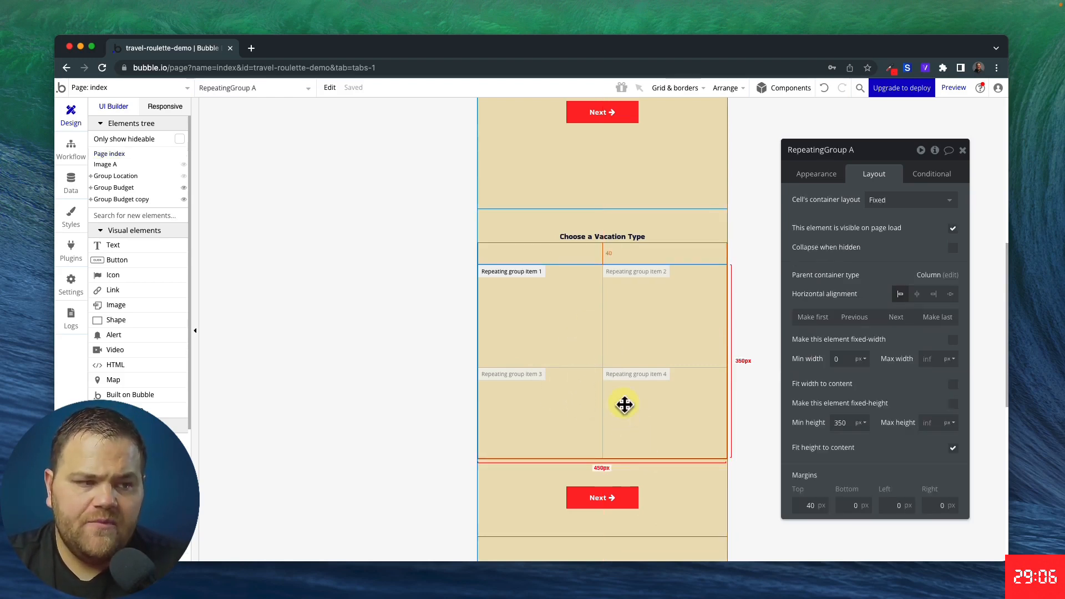
click(817, 175)
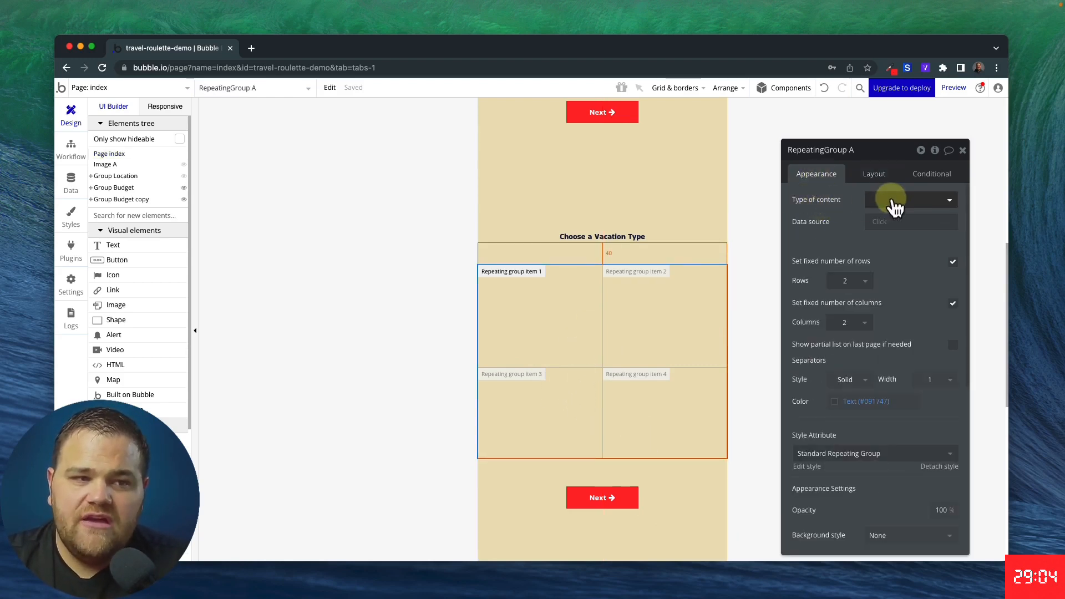
click(893, 201)
click(852, 201)
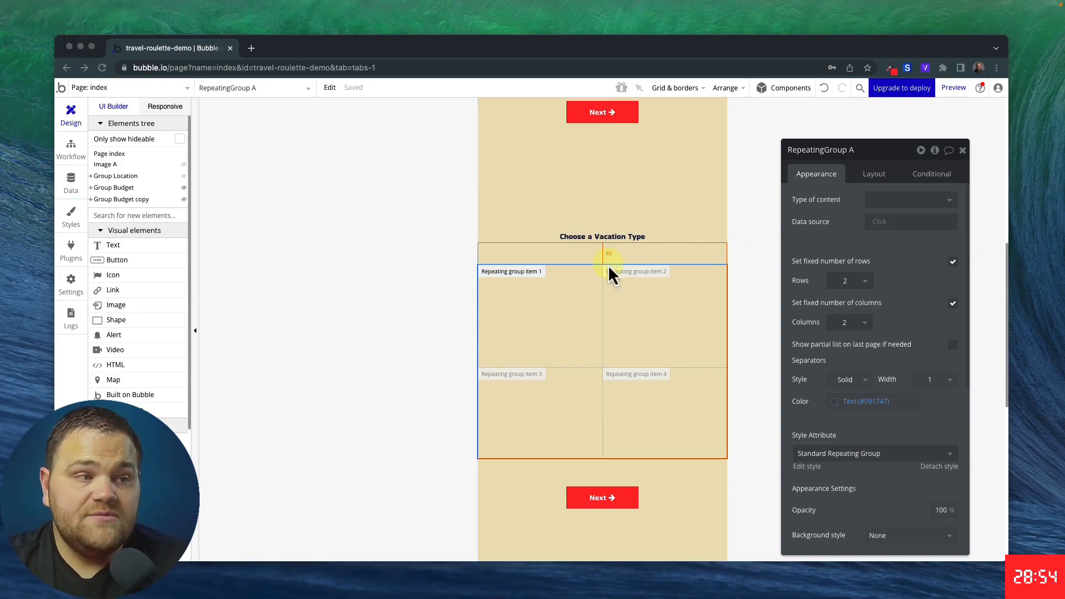
click(419, 250)
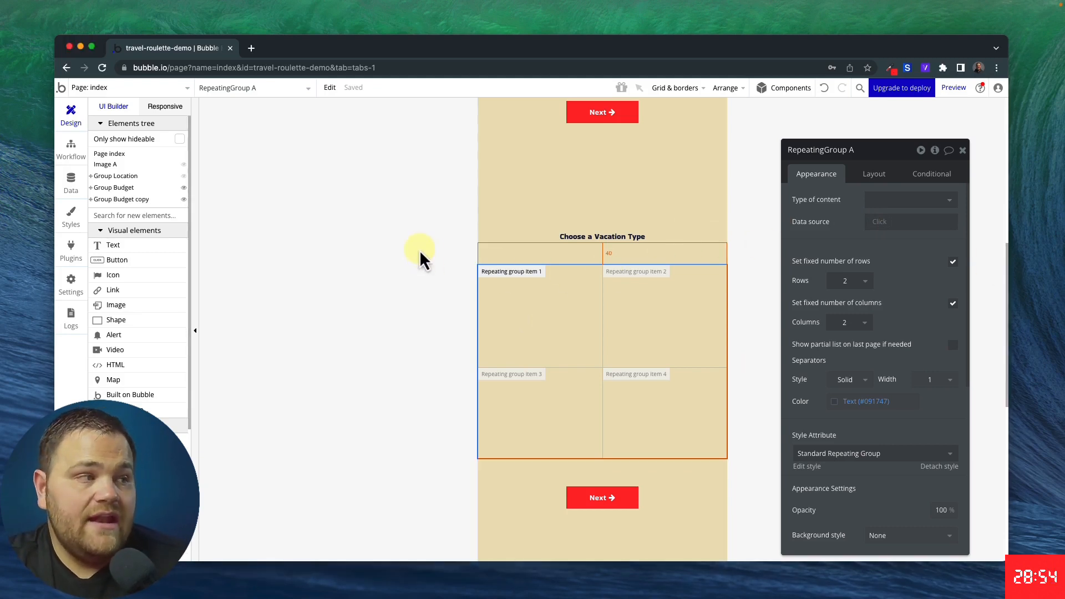
Create a new option set named "Vacation Types" in the app's data, skipping the option sets tutorial
click(71, 181)
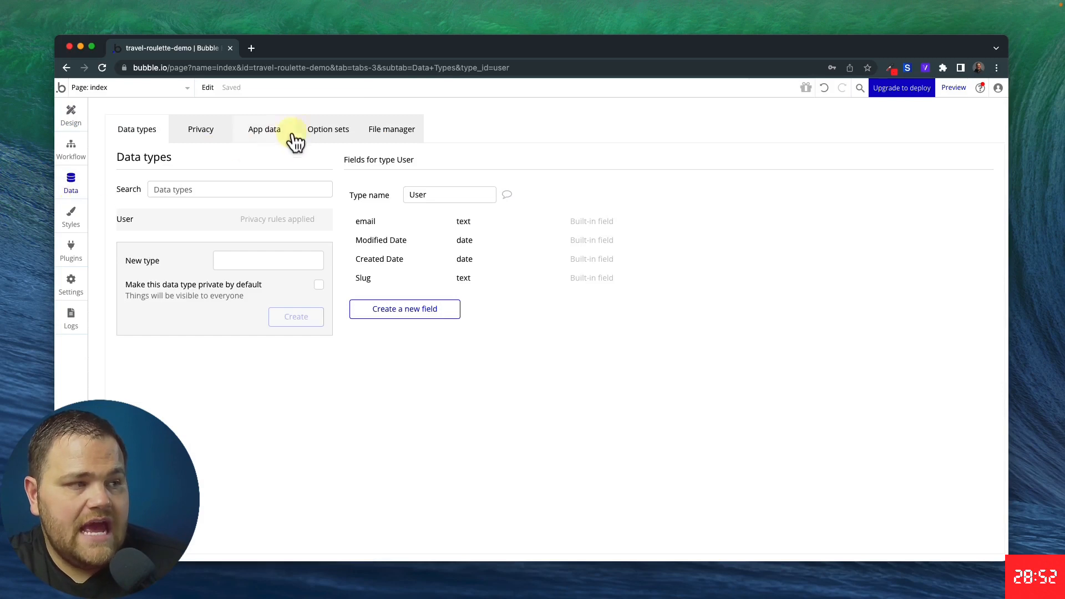
click(334, 131)
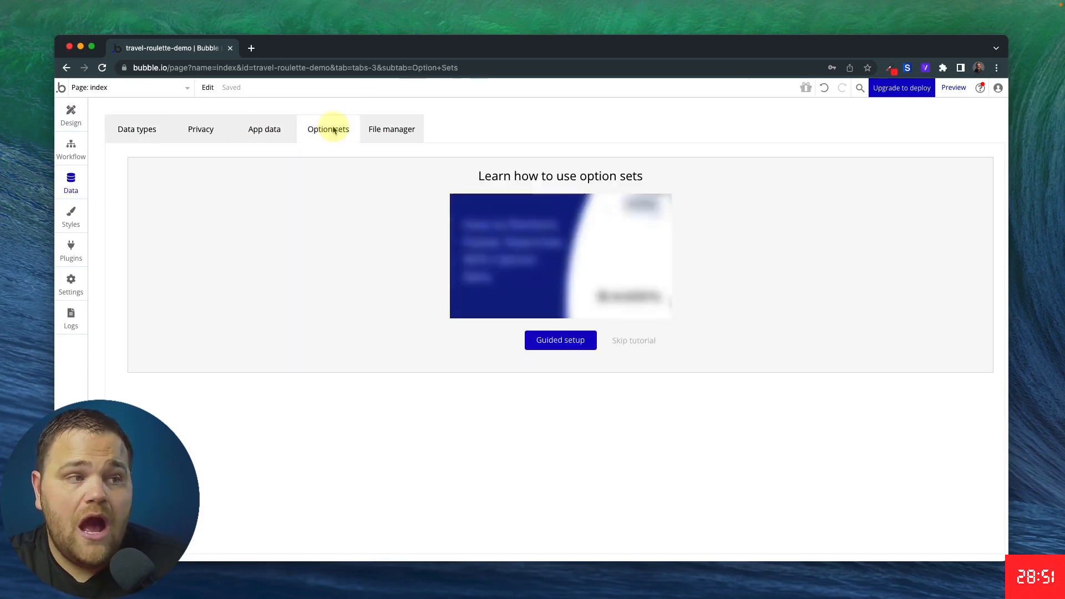
click(638, 341)
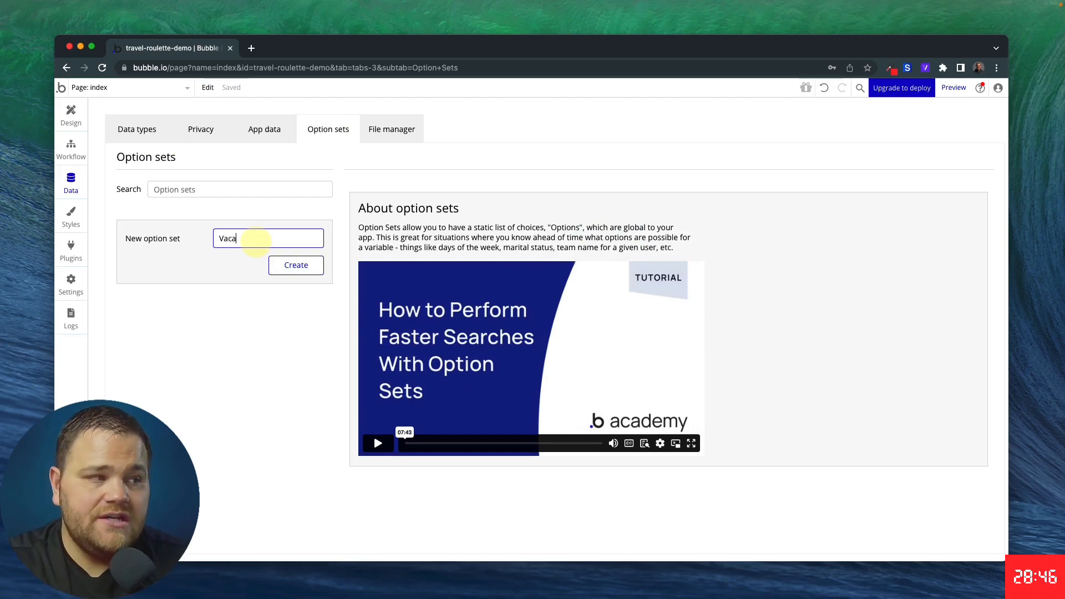
click(255, 239)
text(Vacation Types)
key(Return)
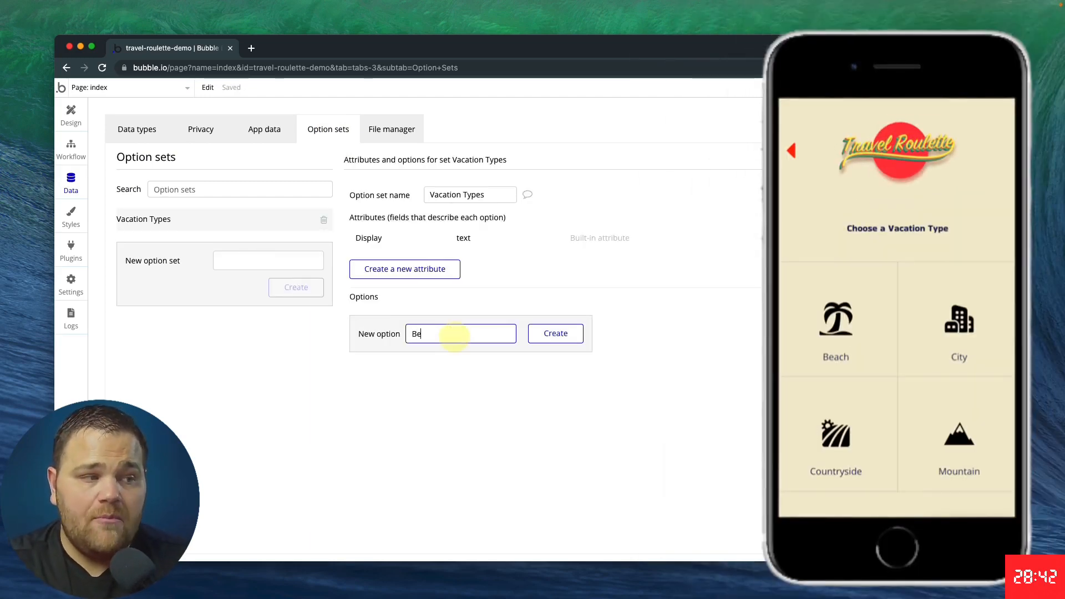
Add the options Beach, City, Countryside and Mountain to the Vacation Types option set
click(454, 334)
text(Beach)
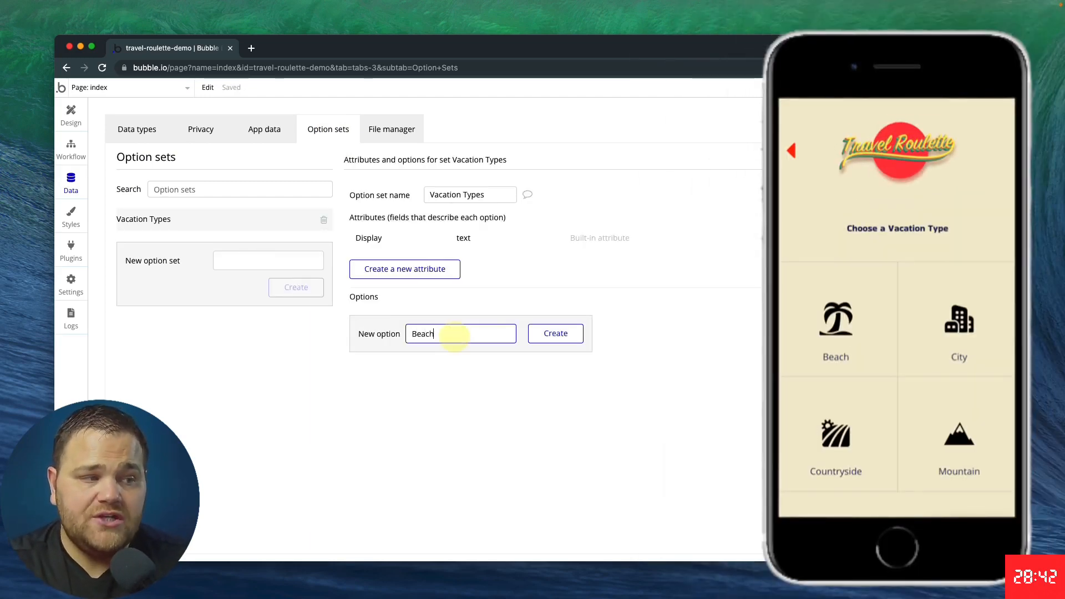
key(Return)
text(City)
key(Return)
text(Countrys)
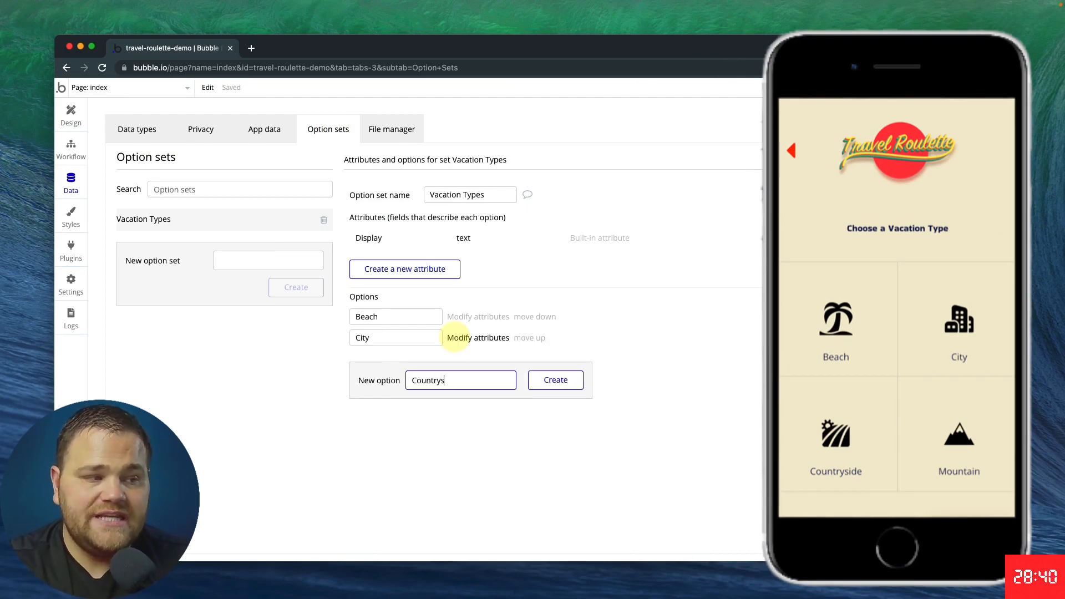
text(ide)
key(Return)
text(Mountain)
key(Return)
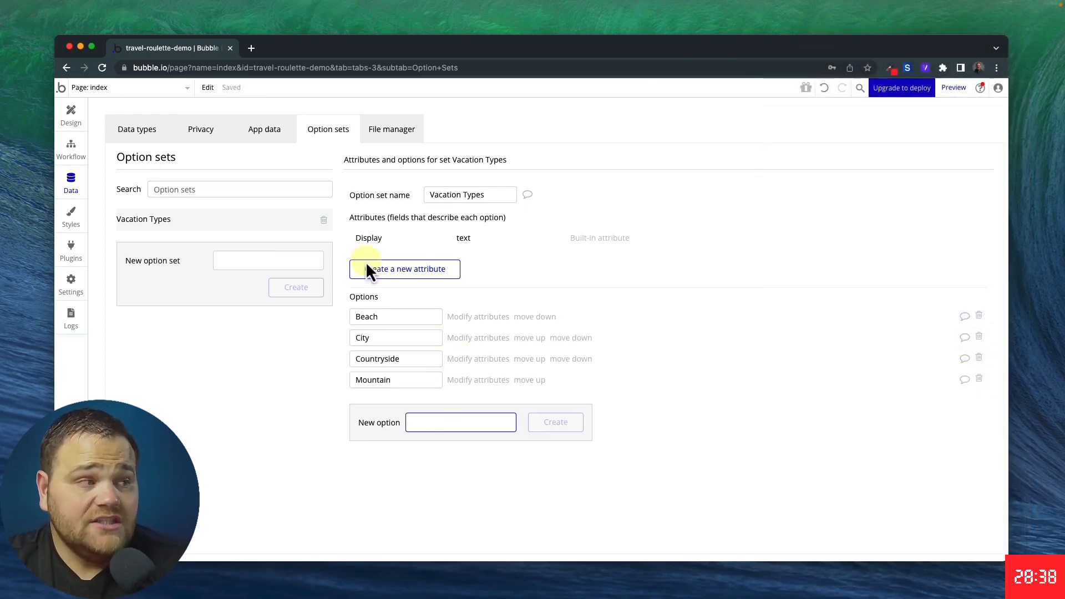
Set the index page repeating group's type of content to Vacation Types and its data source to All Vacation Types
click(75, 122)
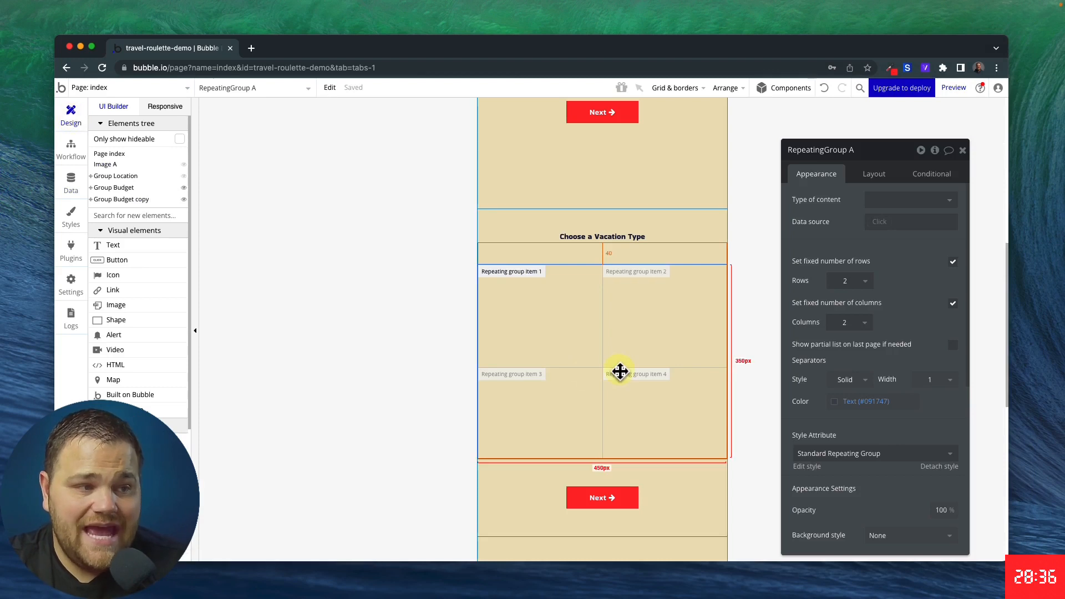
click(902, 200)
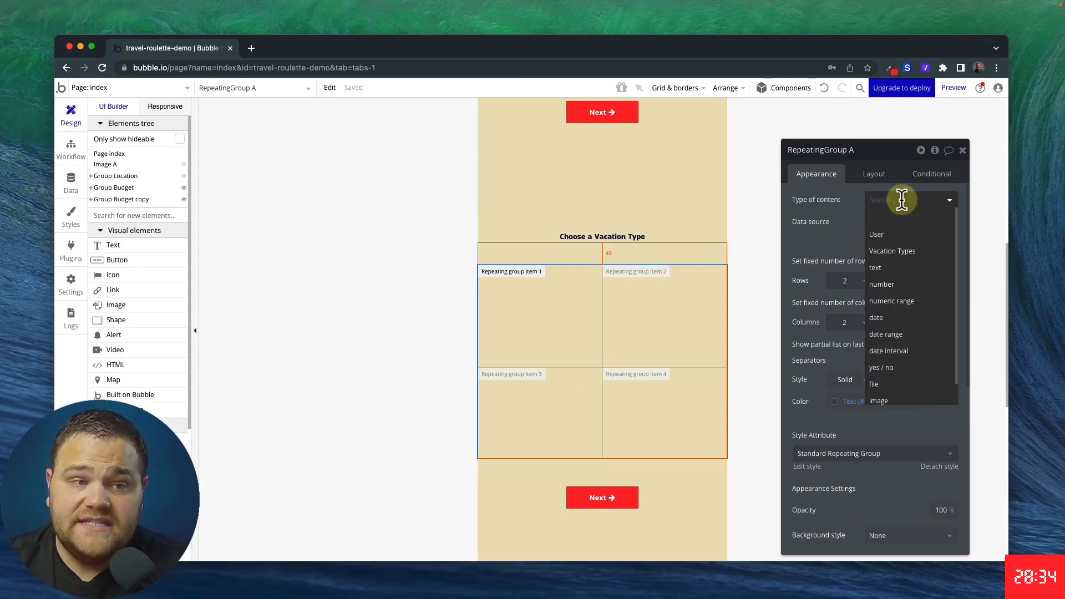
click(895, 200)
click(903, 200)
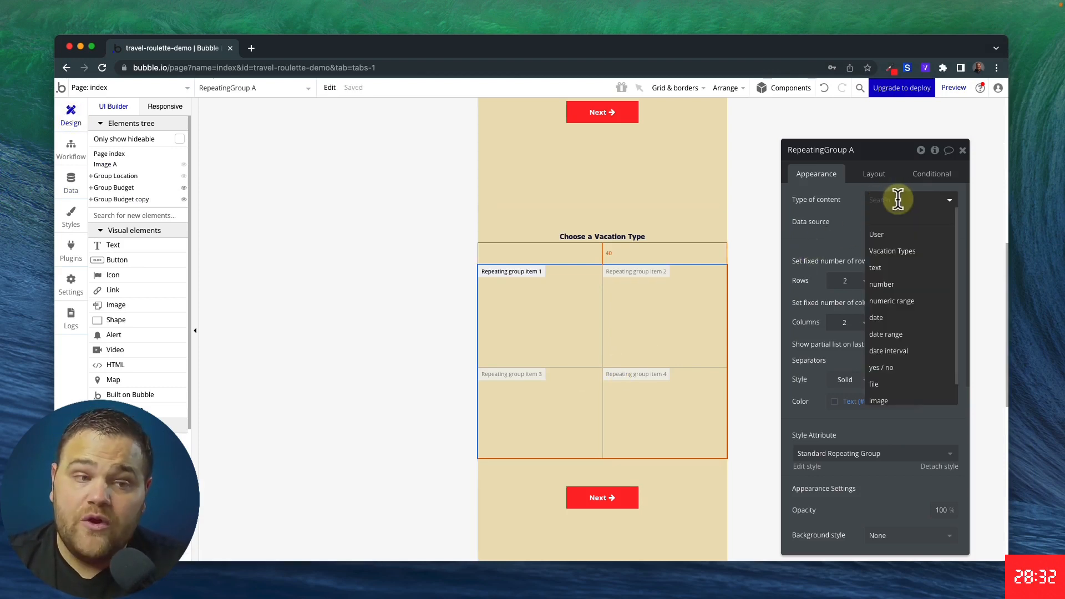
click(888, 251)
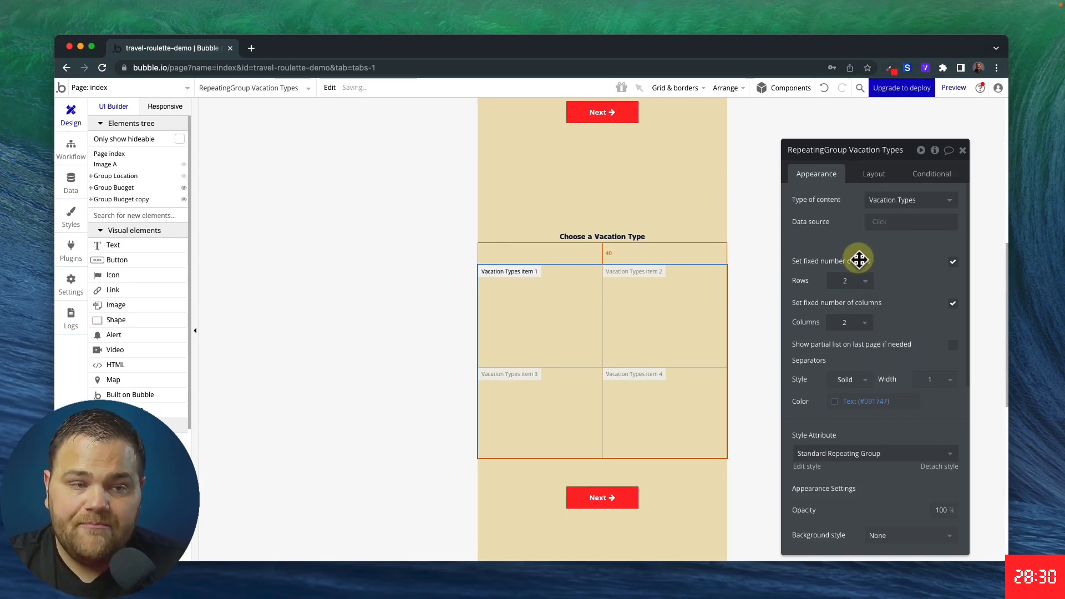
click(884, 223)
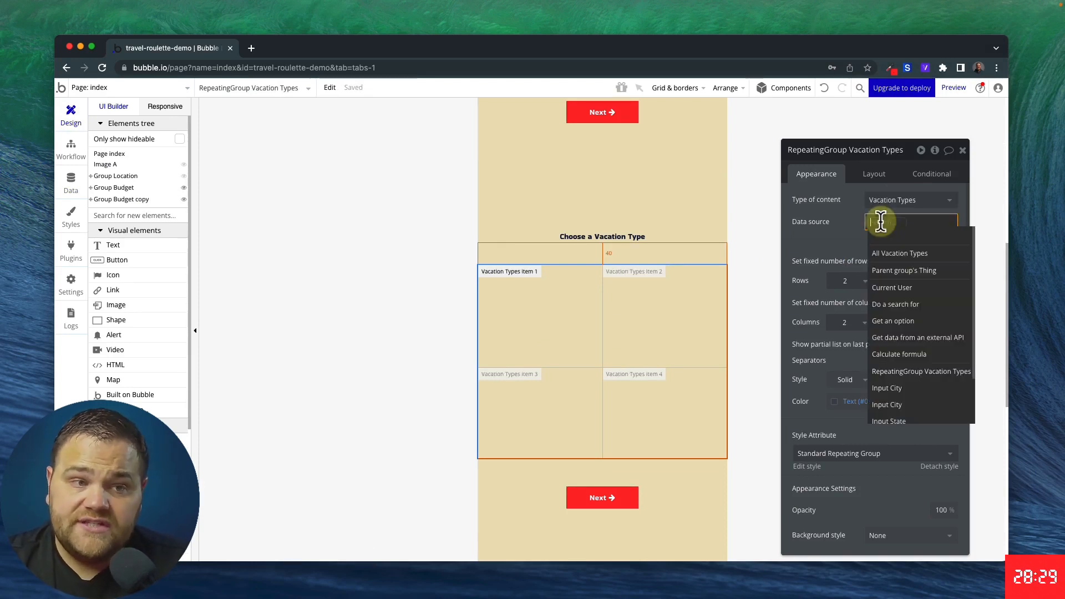
click(889, 256)
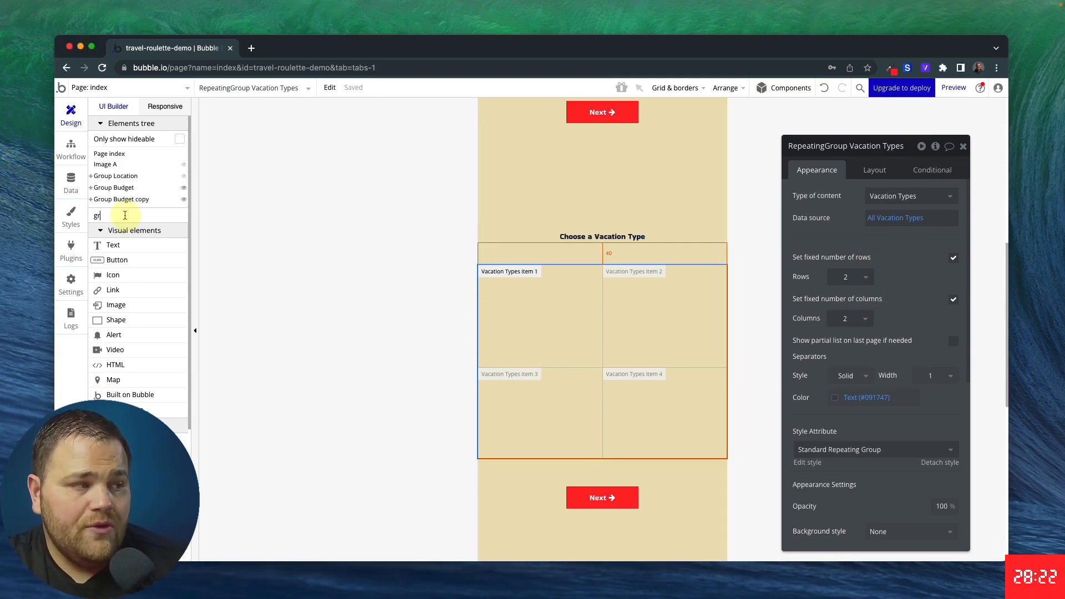
Place a group in the repeating group's first cell and set the cells' container layout to Column
drag(121, 242, 509, 289)
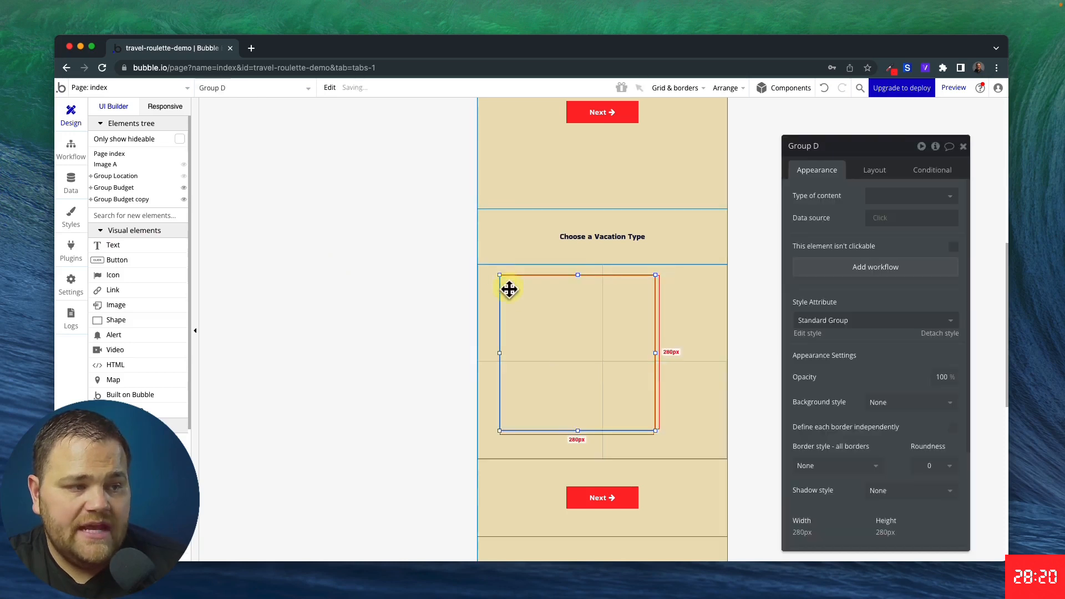
click(683, 311)
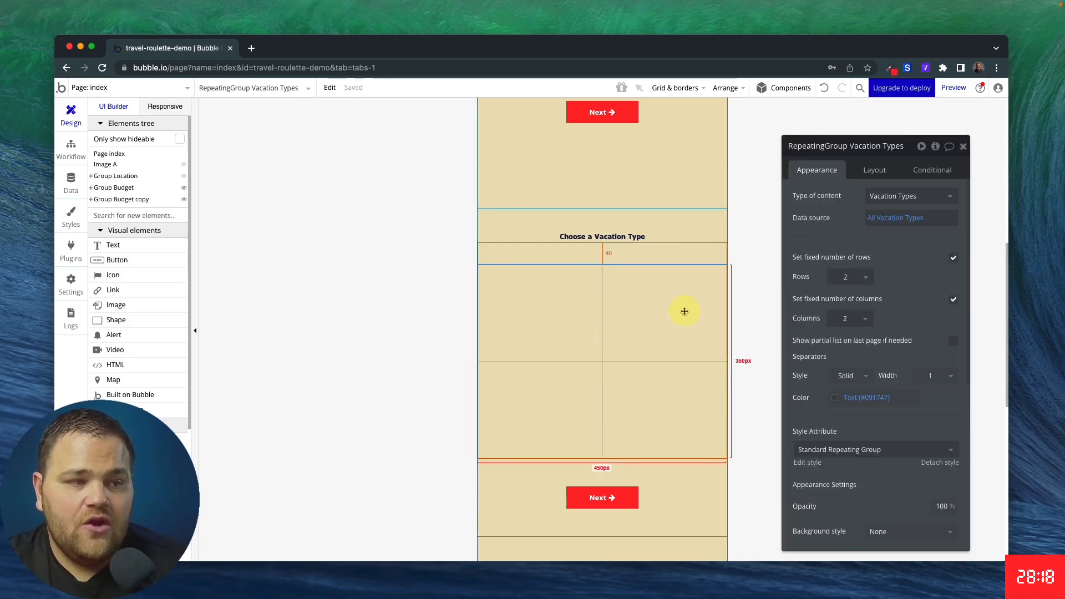
click(875, 172)
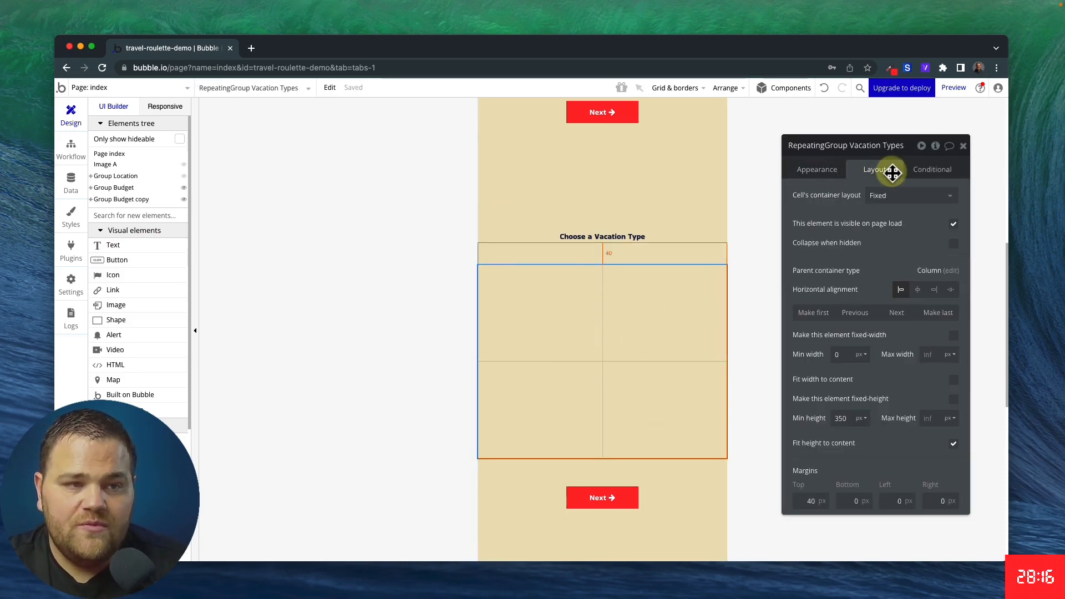
click(888, 195)
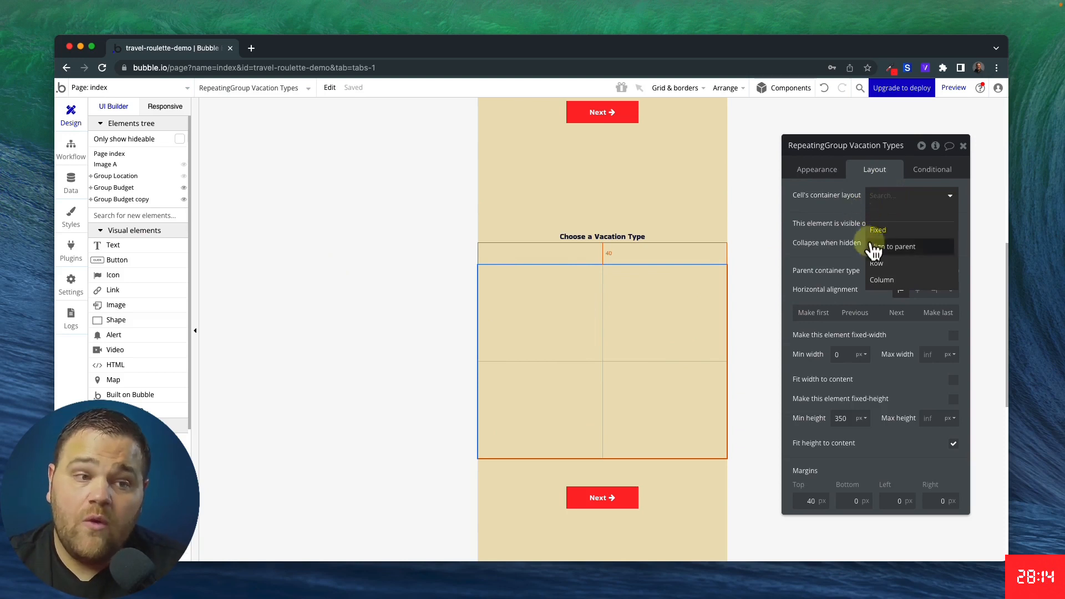
click(877, 279)
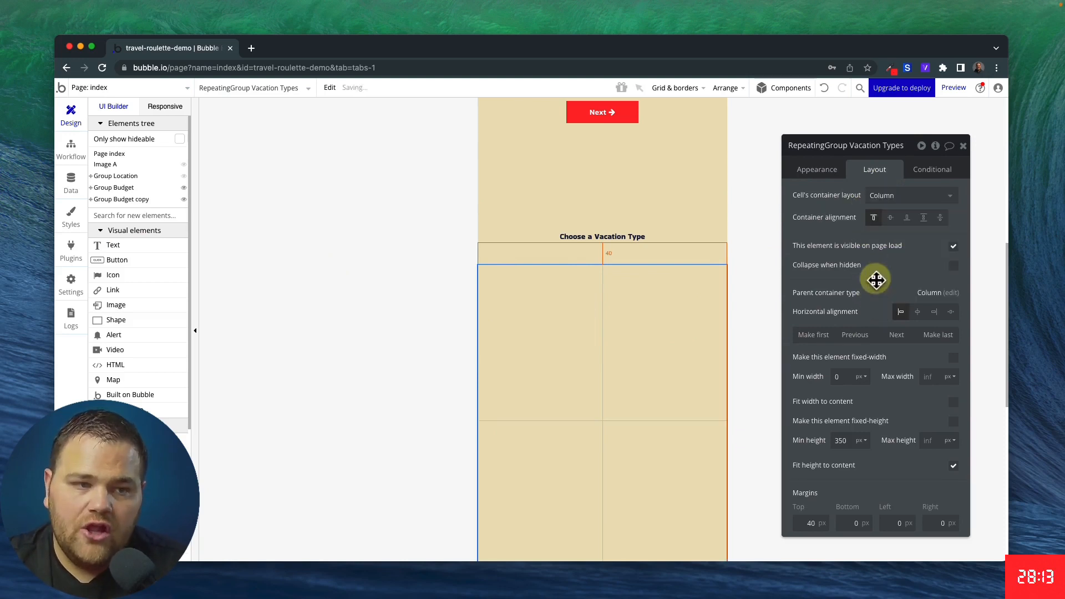
Set the container layout of the group inside the first cell to Align to parent
click(540, 319)
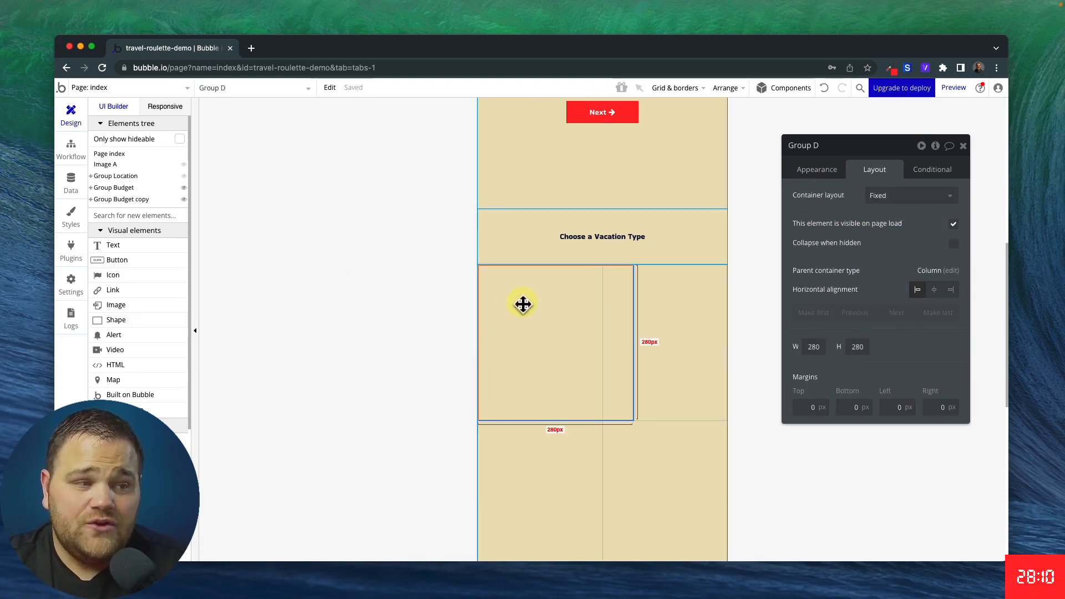
click(908, 200)
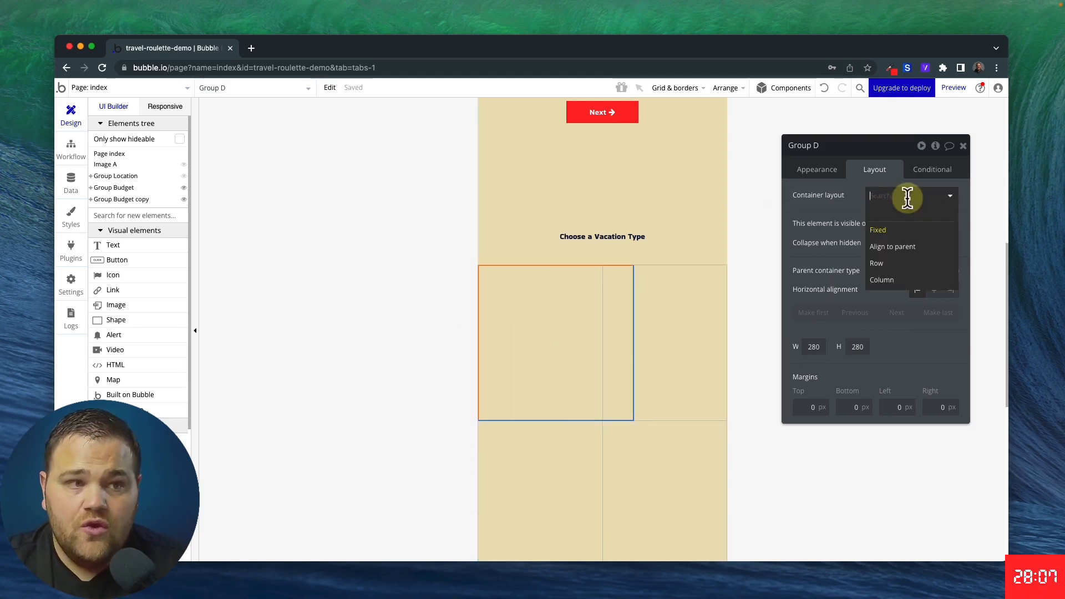
click(893, 250)
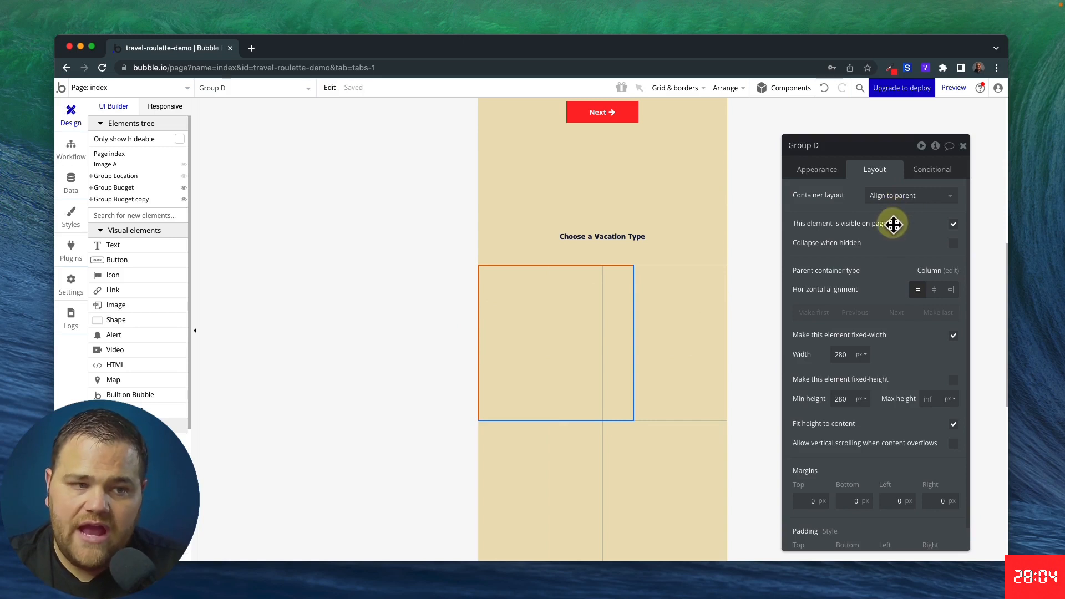
Turn off fixed width and fit height to content for the cell's group, with minimum width and height of 0 px
click(953, 336)
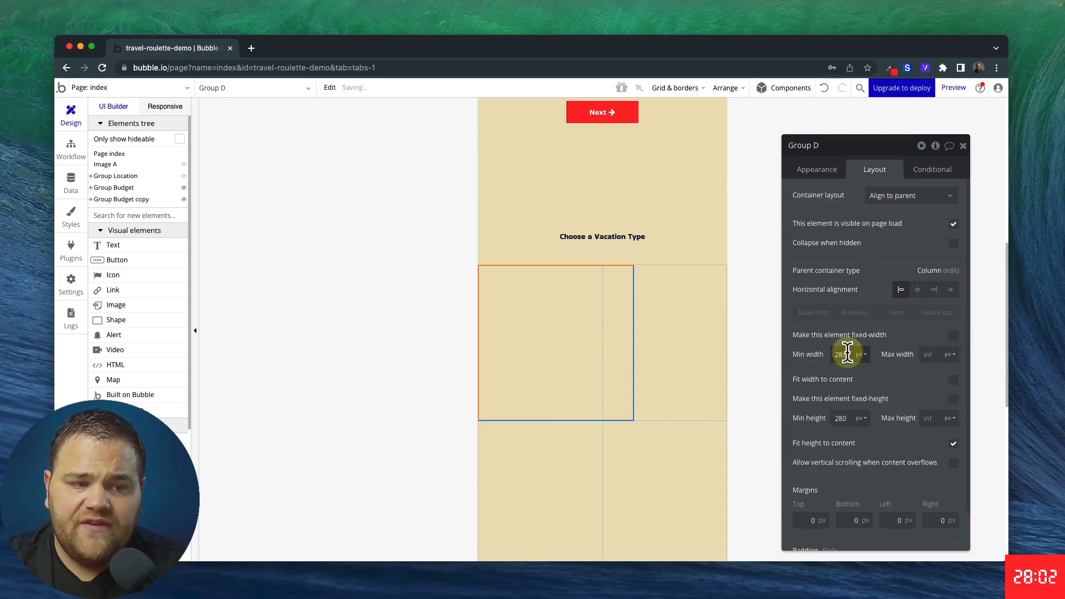
text(0)
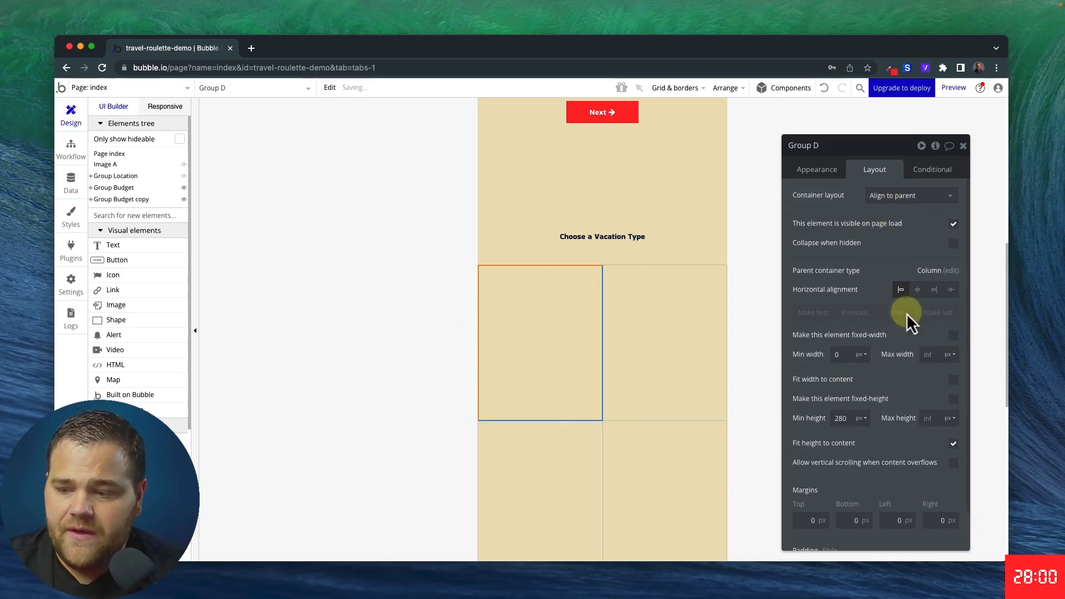
double_click(847, 417)
text(0)
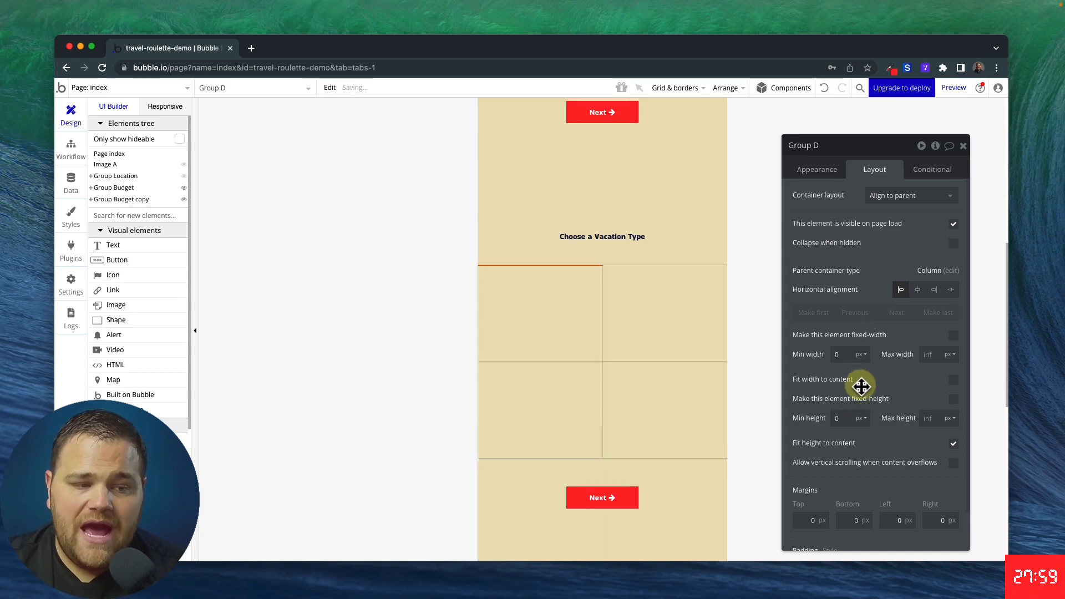
click(954, 445)
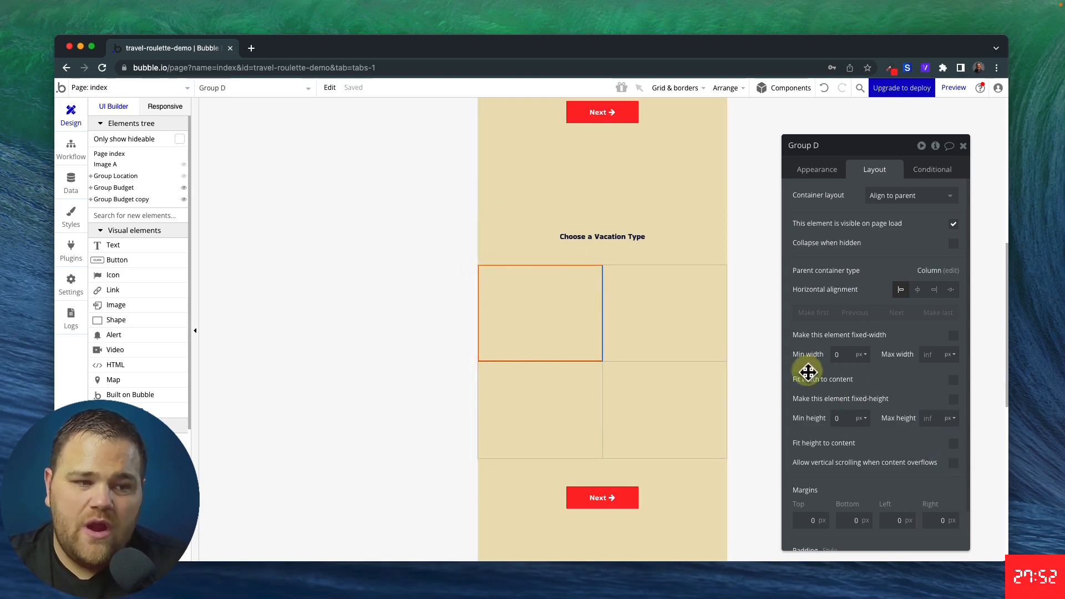
Give the cell's group 20 px of padding on the top, bottom, left and right
scroll(818, 460, down, 2)
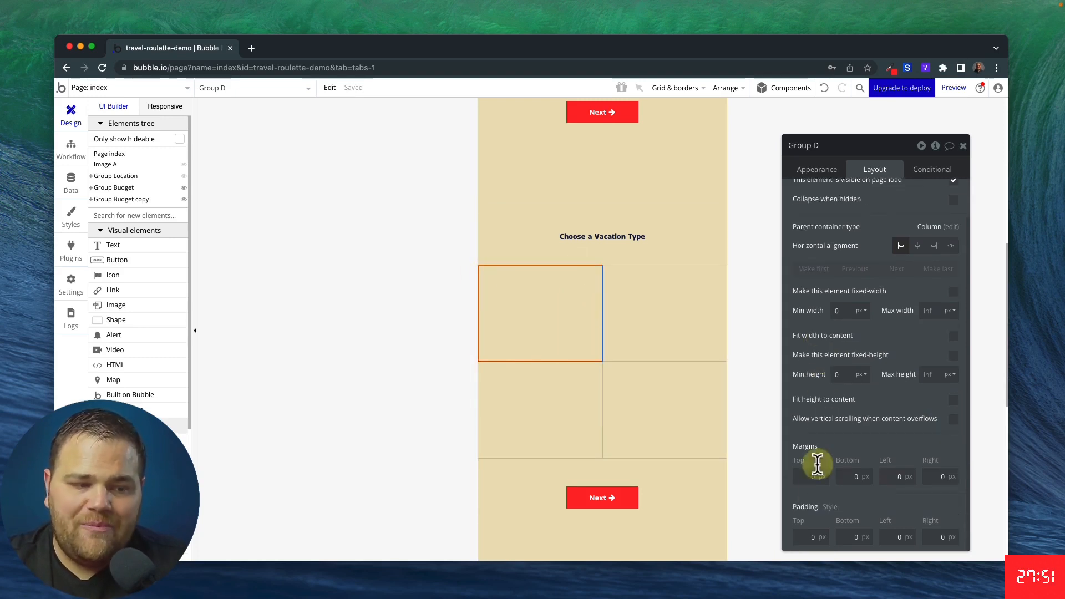
click(807, 536)
text(20)
key(Tab)
text(20)
key(Tab)
text(20)
key(Tab)
text(20)
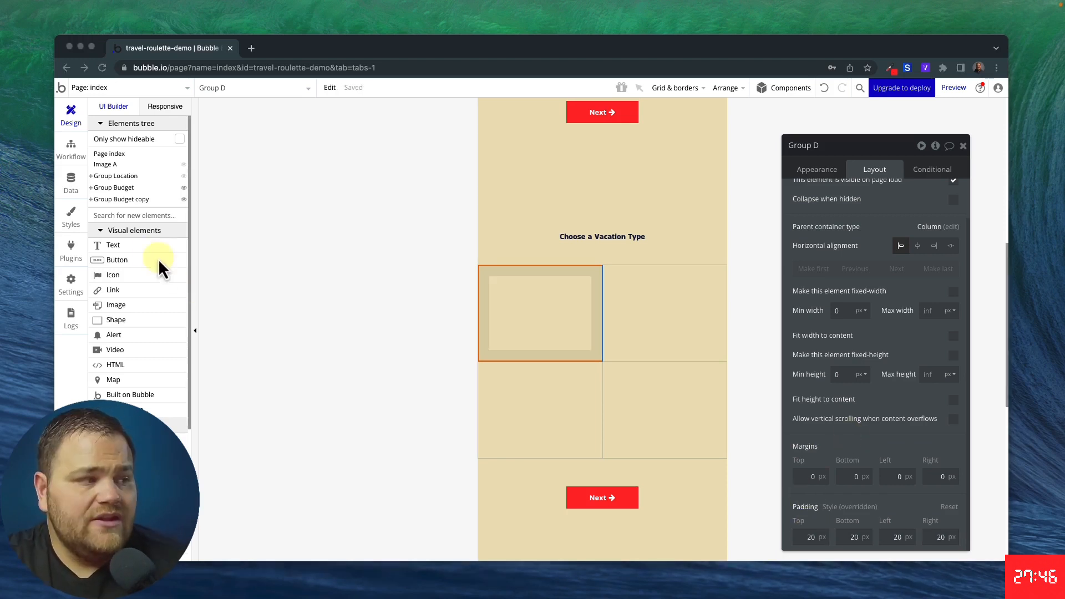
Add a text element inside the cell's group and align it to the group's bottom centre
drag(137, 249, 505, 282)
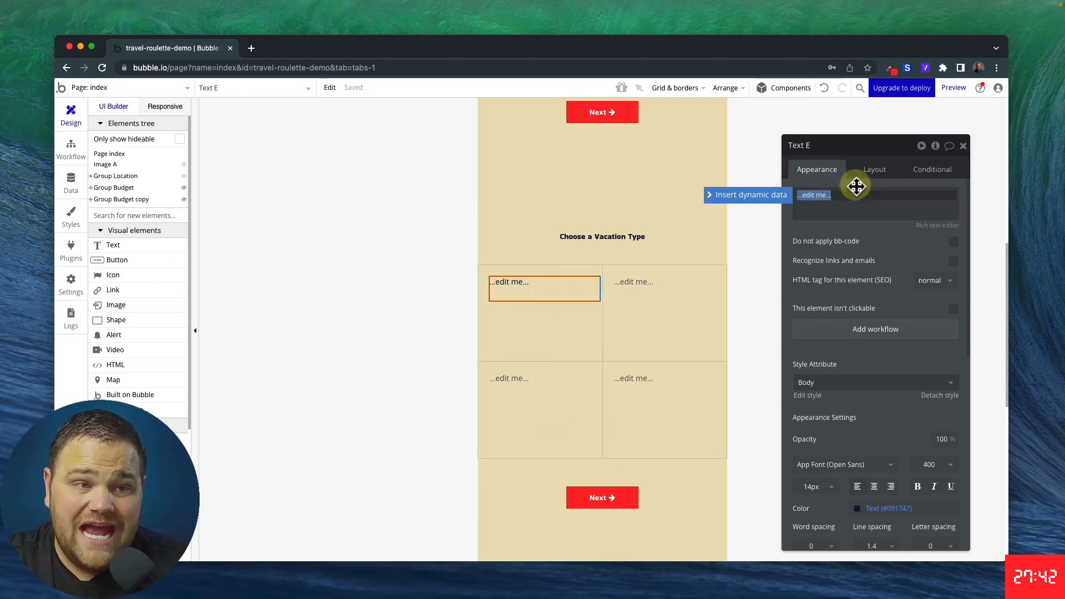
click(875, 171)
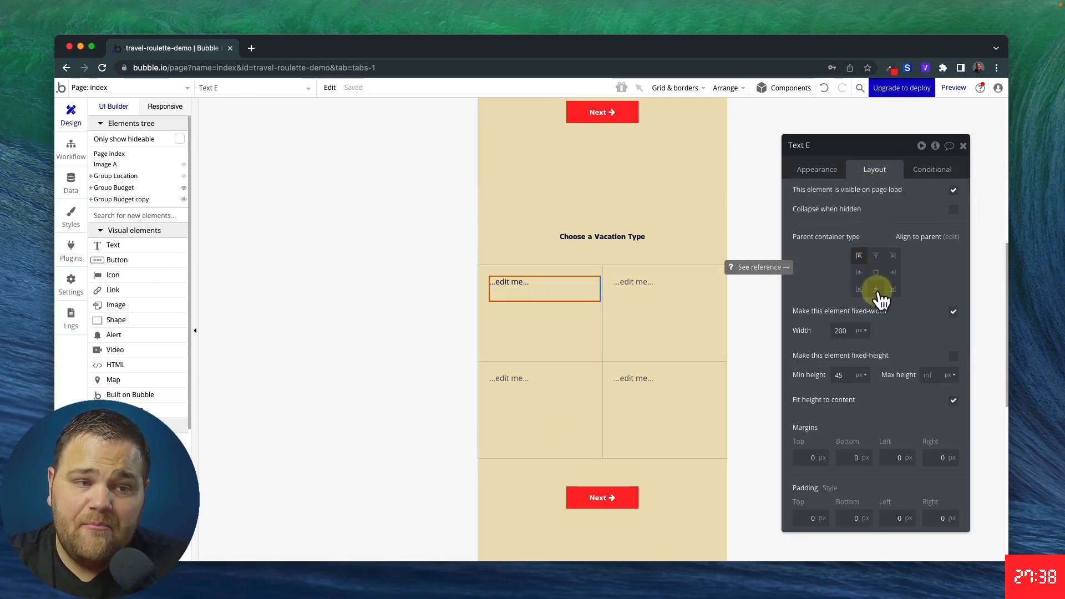
click(877, 289)
Turn off fixed width for the cell's text element and set its minimum width and minimum height to 0 px
click(953, 311)
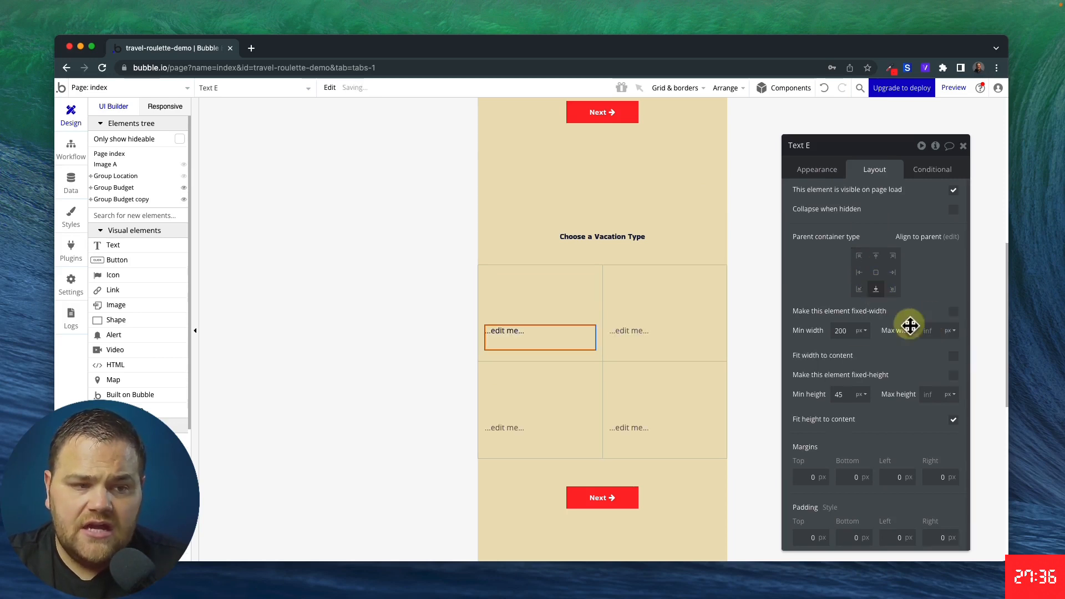
click(843, 330)
text(0)
click(838, 395)
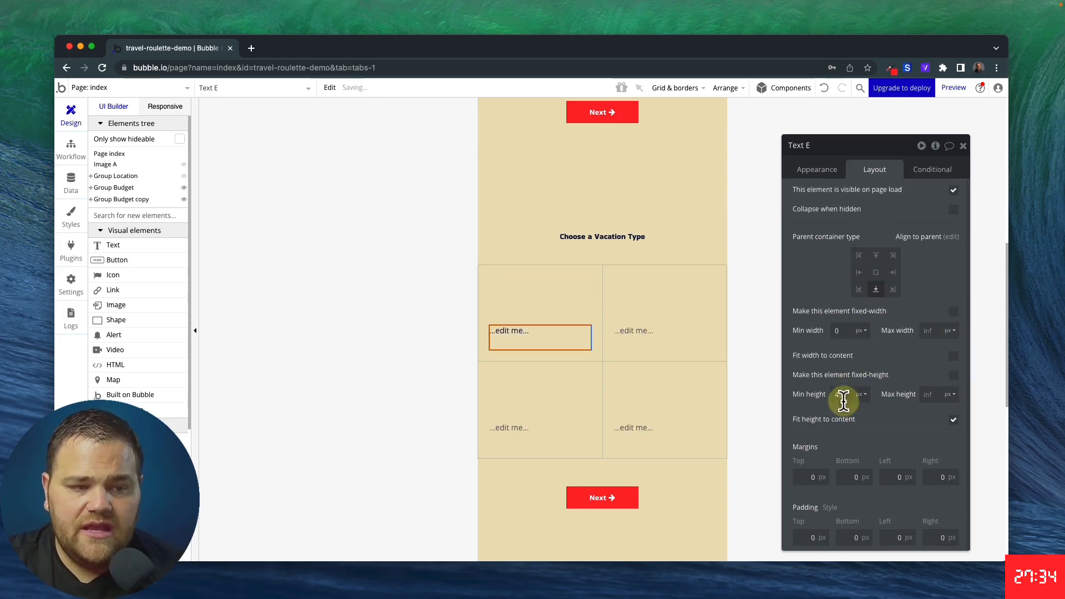
text(0)
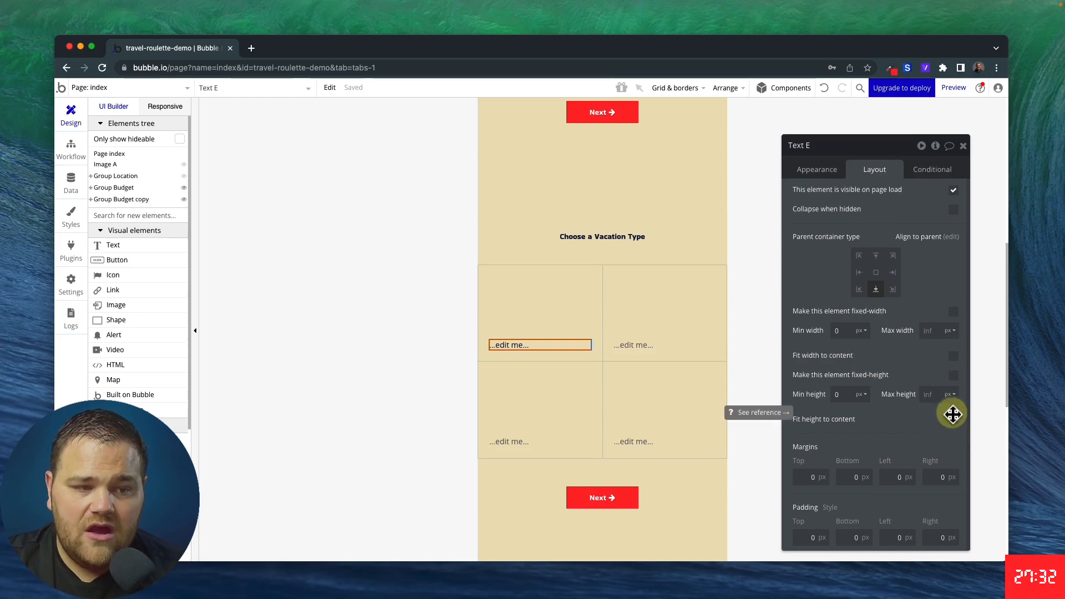
Fit the cell's text element width to its content and set its text to the dynamic value Parent group's Thing
click(953, 356)
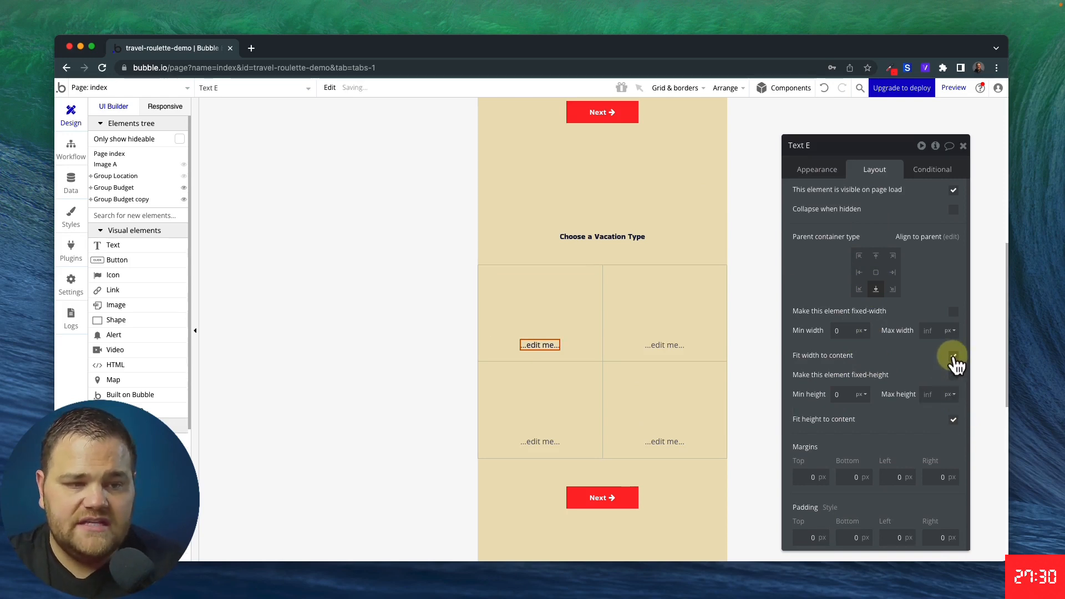
click(828, 172)
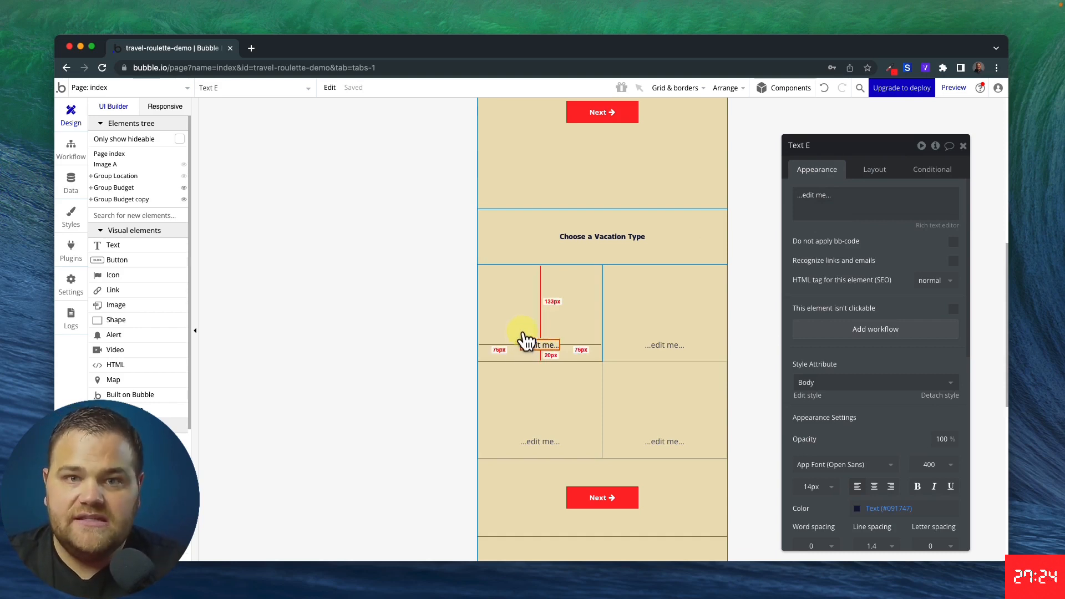
click(564, 297)
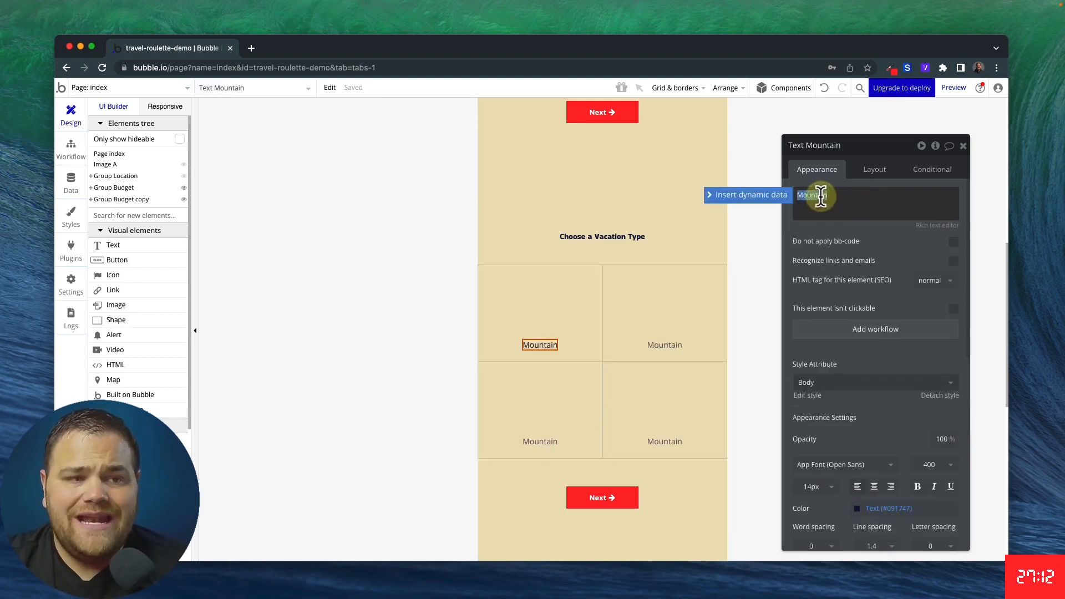
click(778, 197)
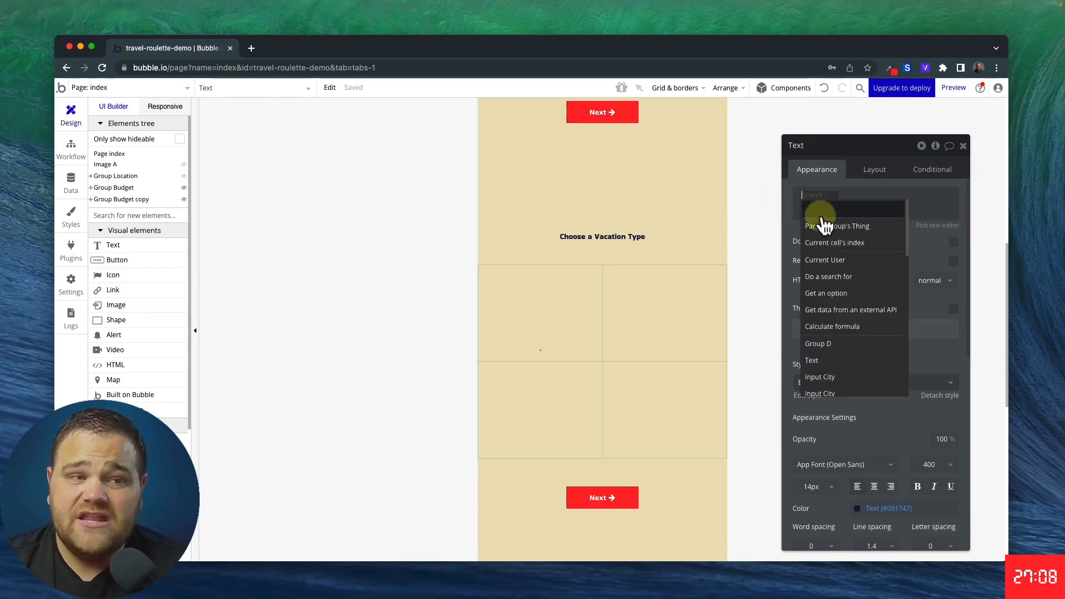
click(856, 227)
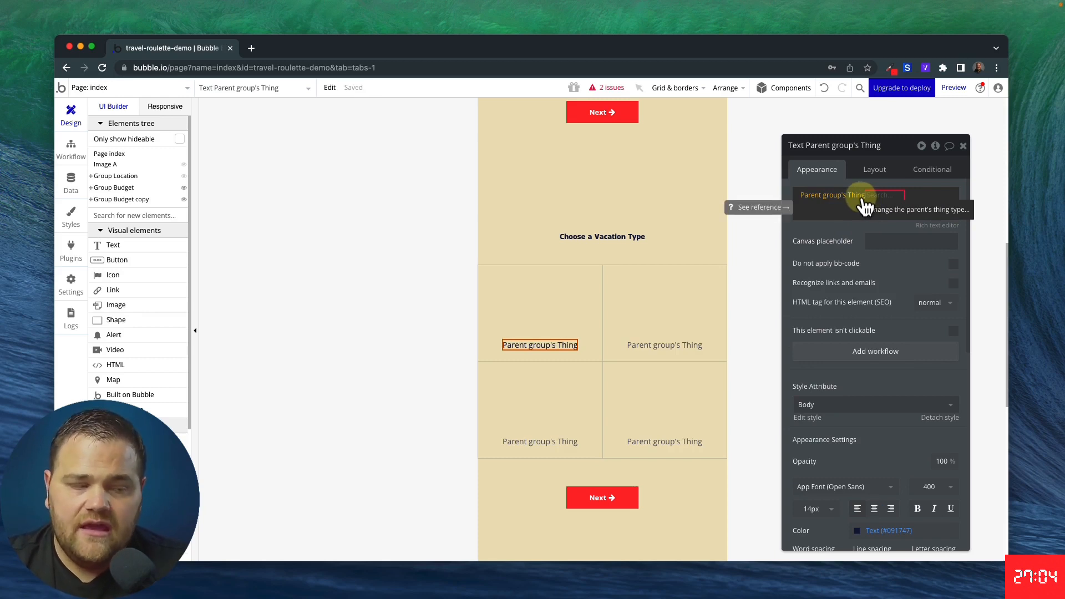
Set the cell's group content type to Vacation Types and its data source to Current cell's Vacation Types
click(582, 315)
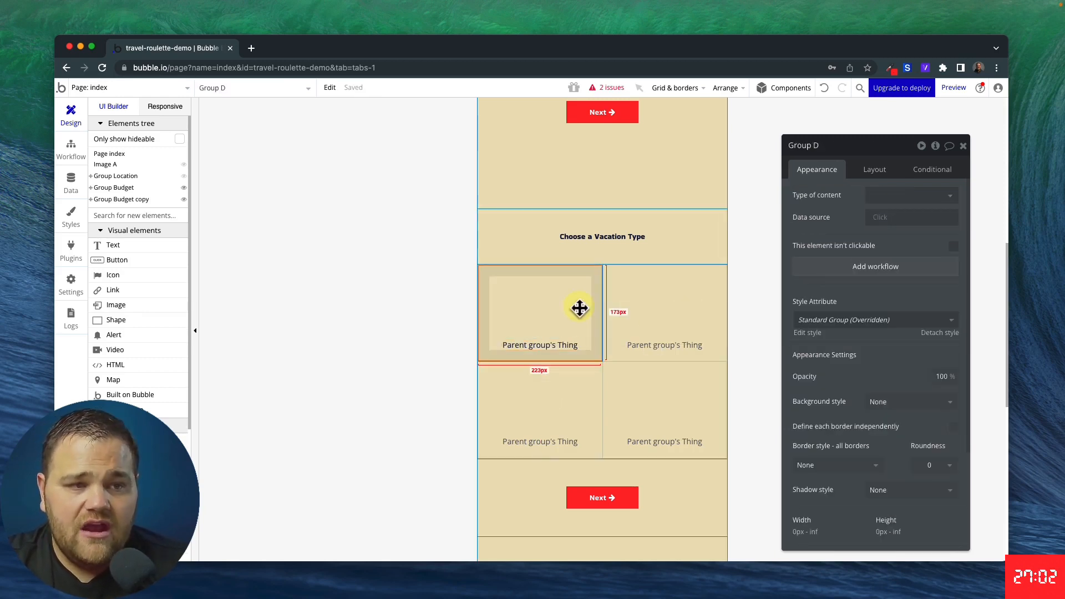
click(892, 198)
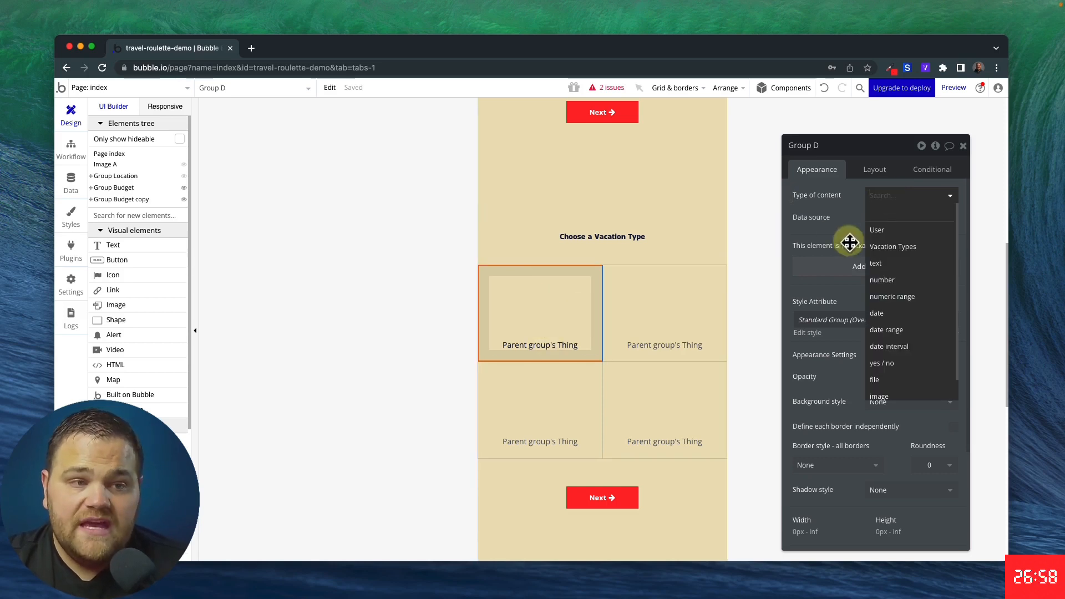
click(882, 247)
click(886, 218)
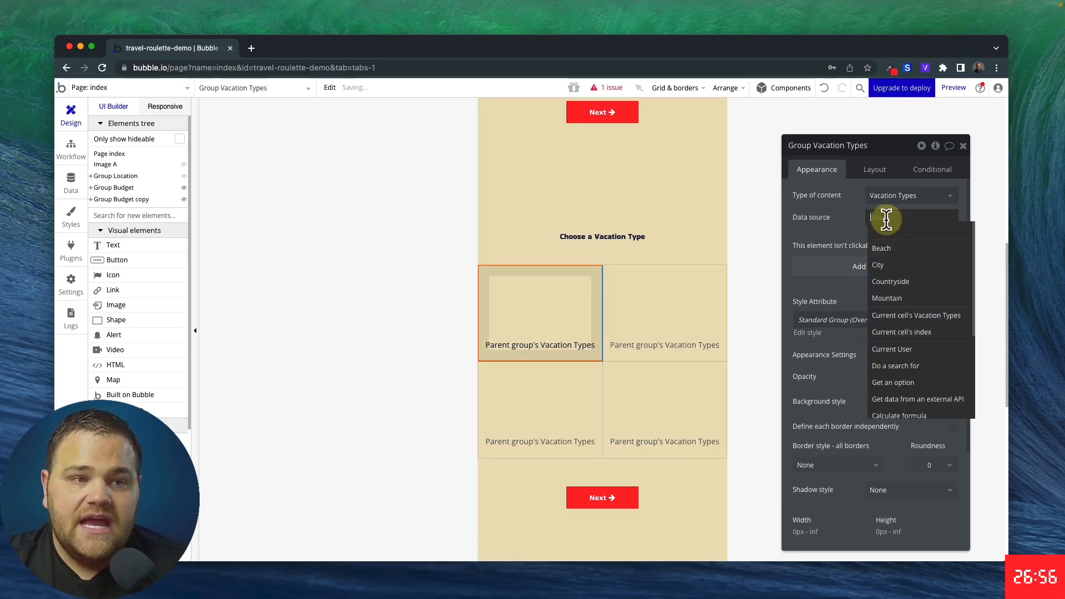
click(918, 315)
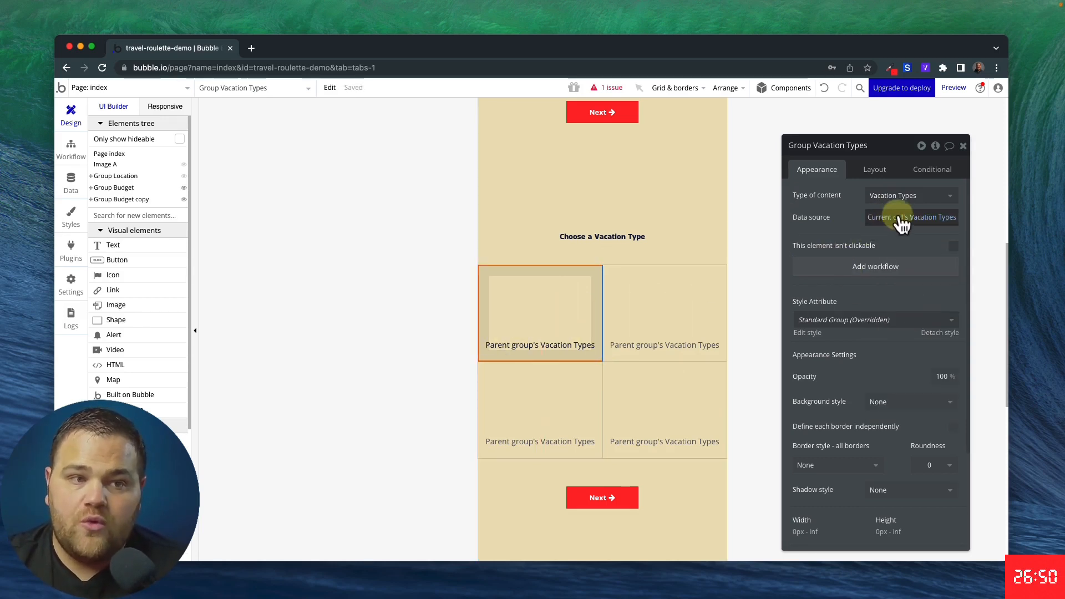
mouse_move(921, 222)
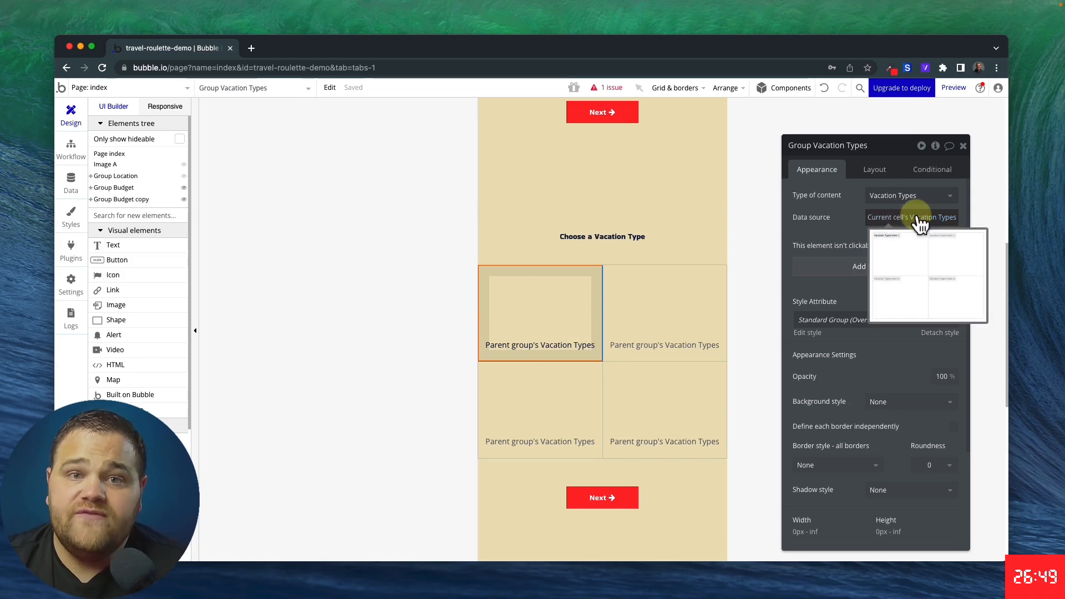
Complete the cell text's dynamic expression as Parent group's Vacation Types's Display
click(551, 347)
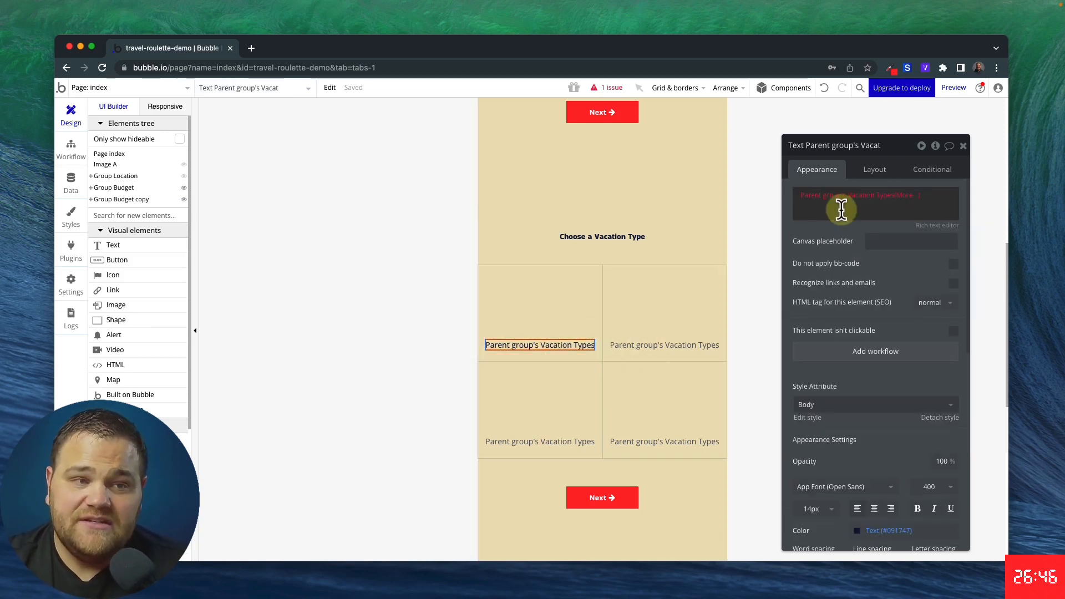
mouse_move(848, 205)
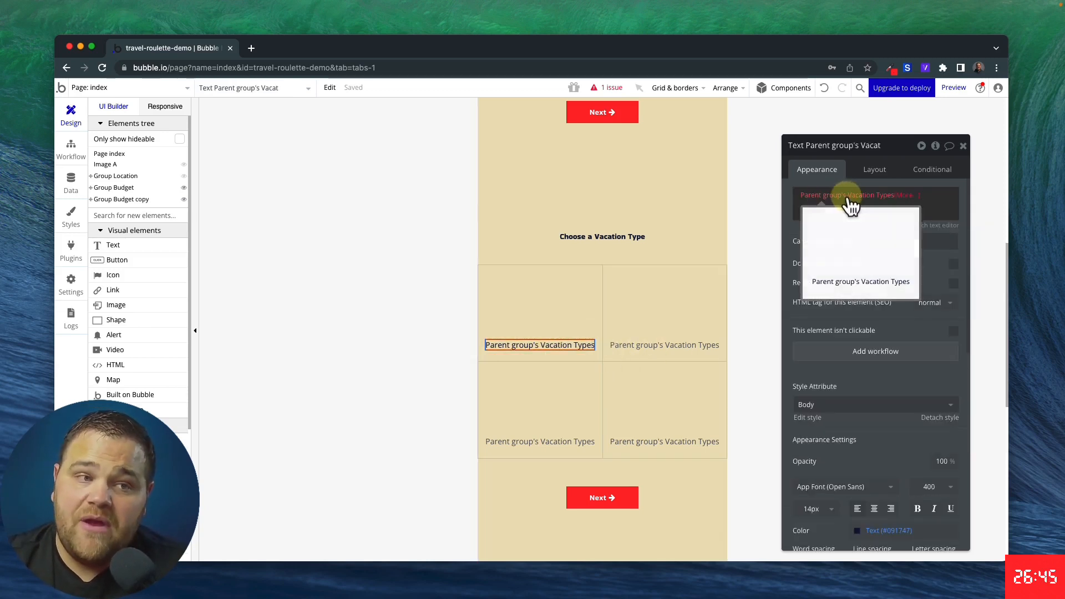
click(894, 198)
click(913, 238)
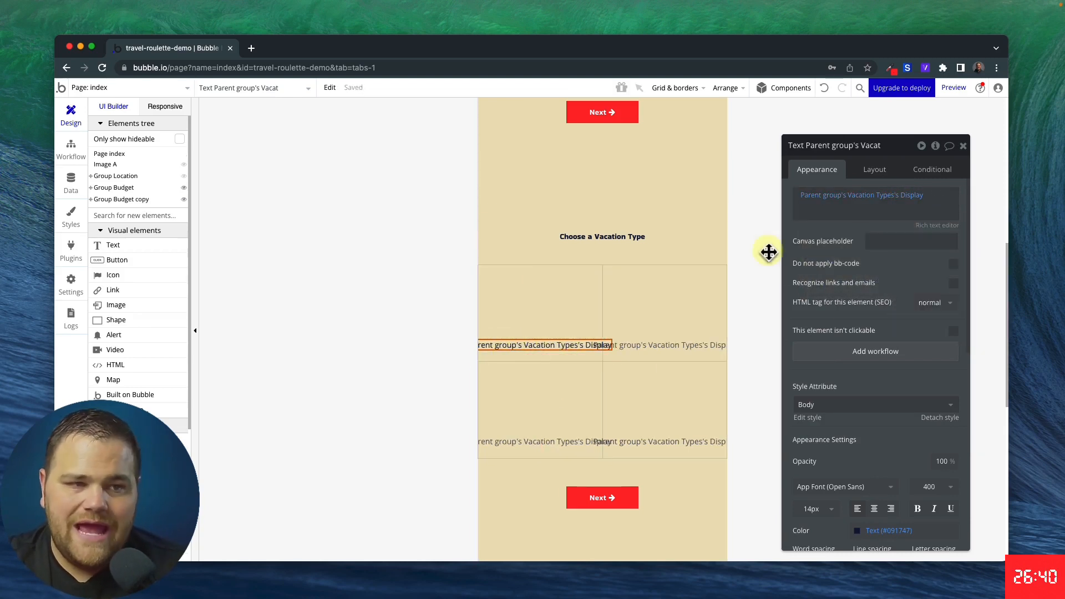
Turn off fit width to content for the cell's text, detach its Body style and centre-align the text
click(872, 171)
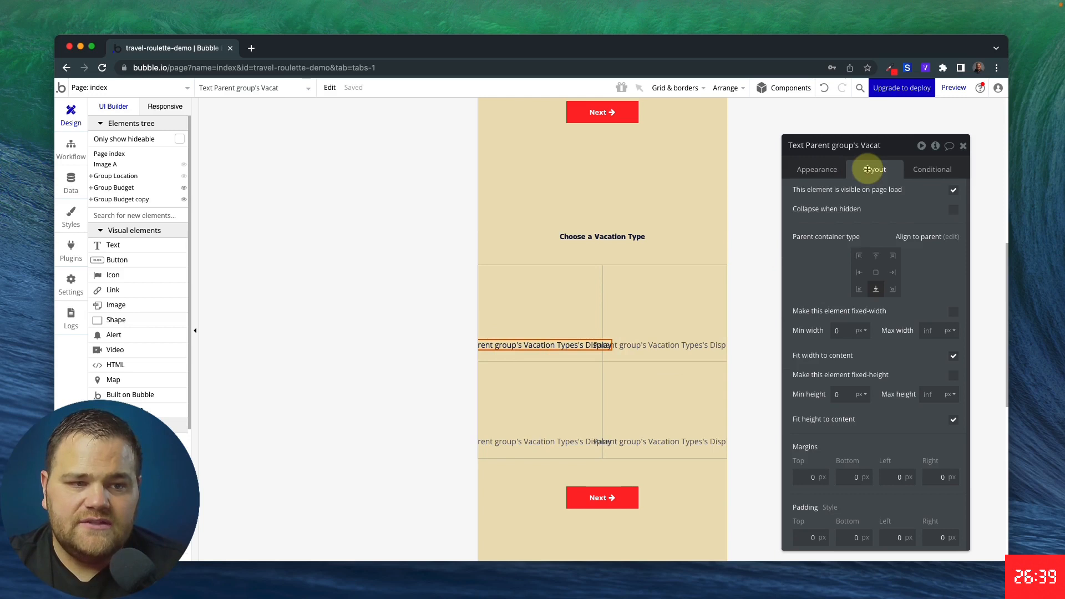
click(951, 359)
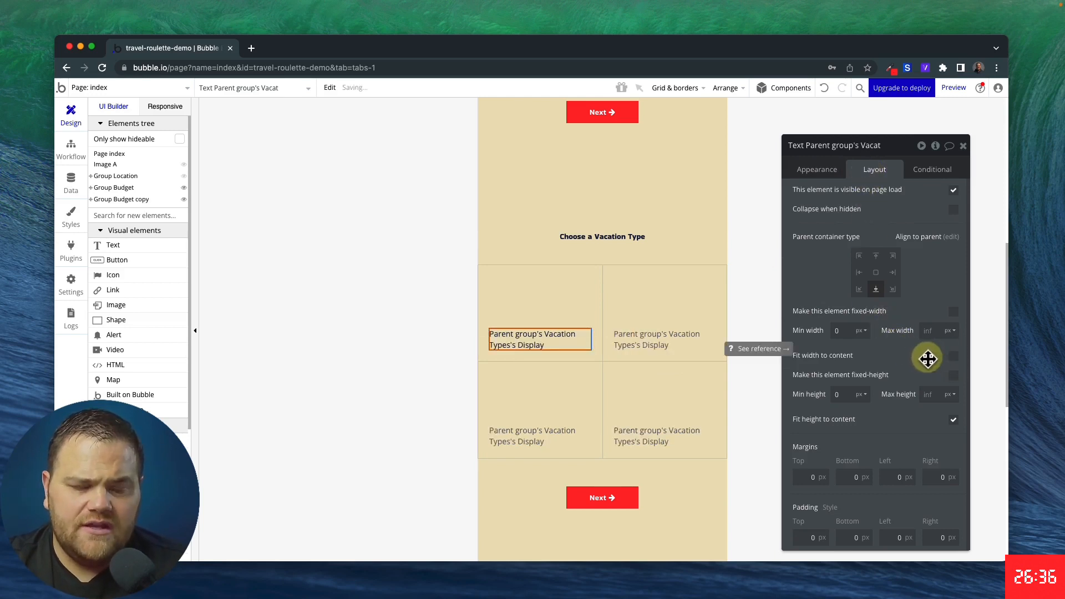
click(820, 169)
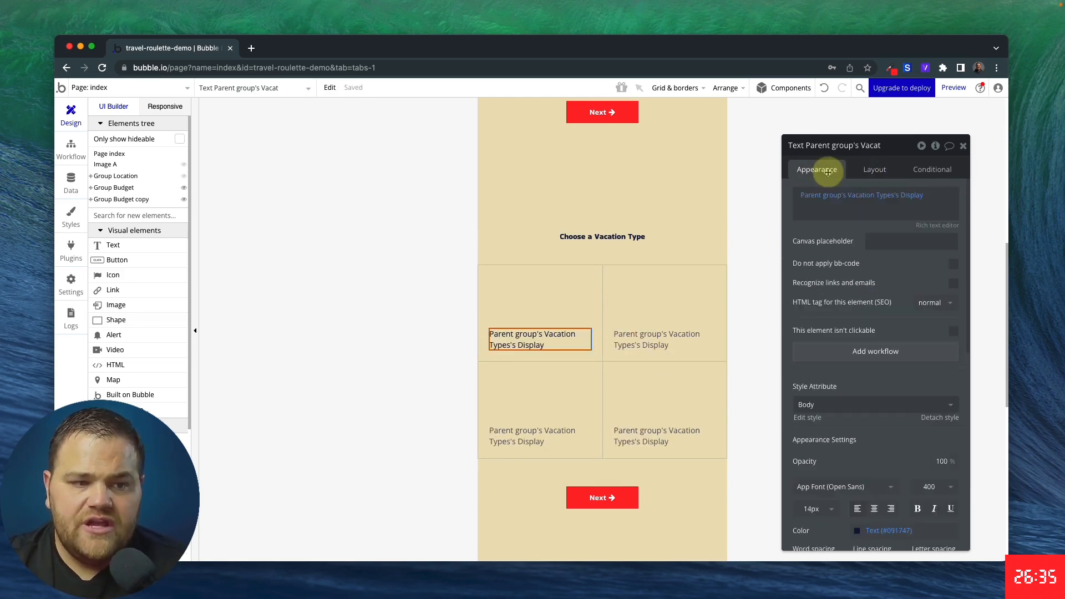
click(938, 417)
scroll(887, 427, down, 3)
click(875, 425)
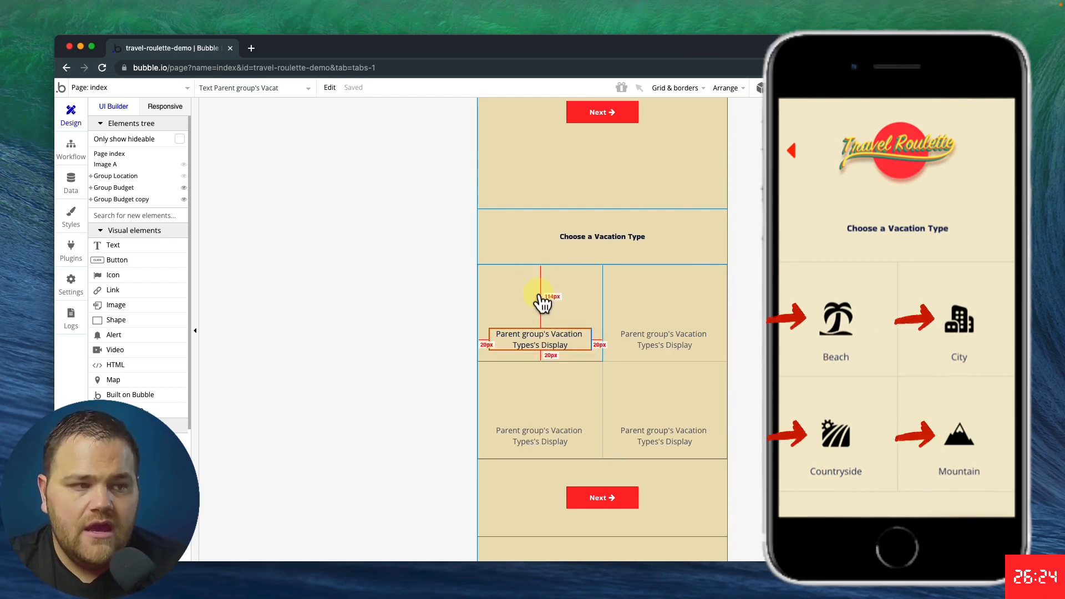
Add an image element inside the cell's group, above the vacation type text
click(170, 215)
text(ima)
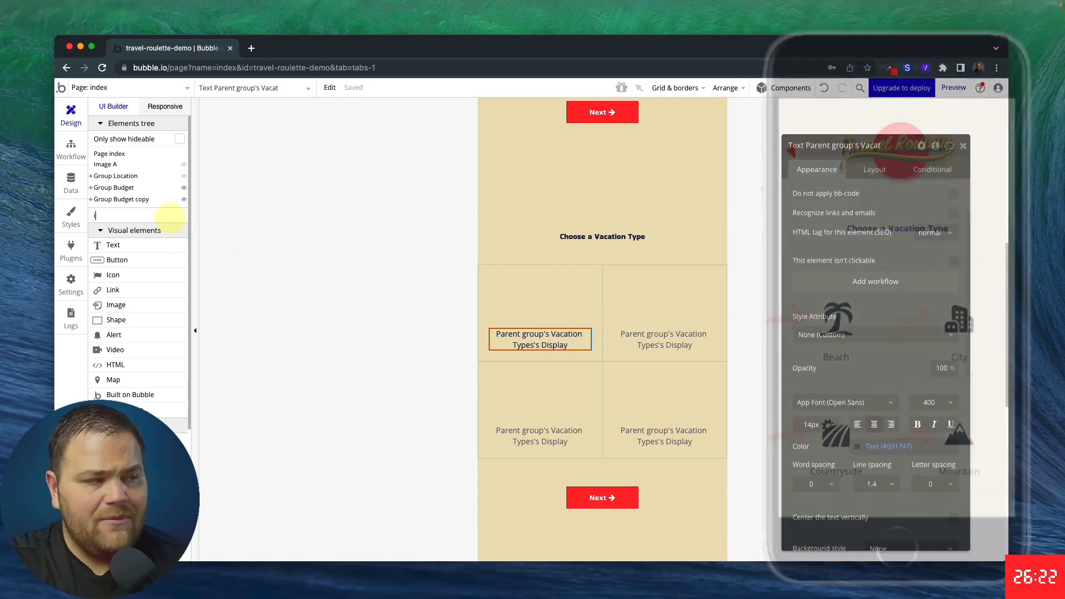
click(155, 245)
mouse_move(557, 276)
mouse_down()
mouse_move(515, 290)
mouse_move(534, 295)
mouse_move(526, 303)
mouse_up()
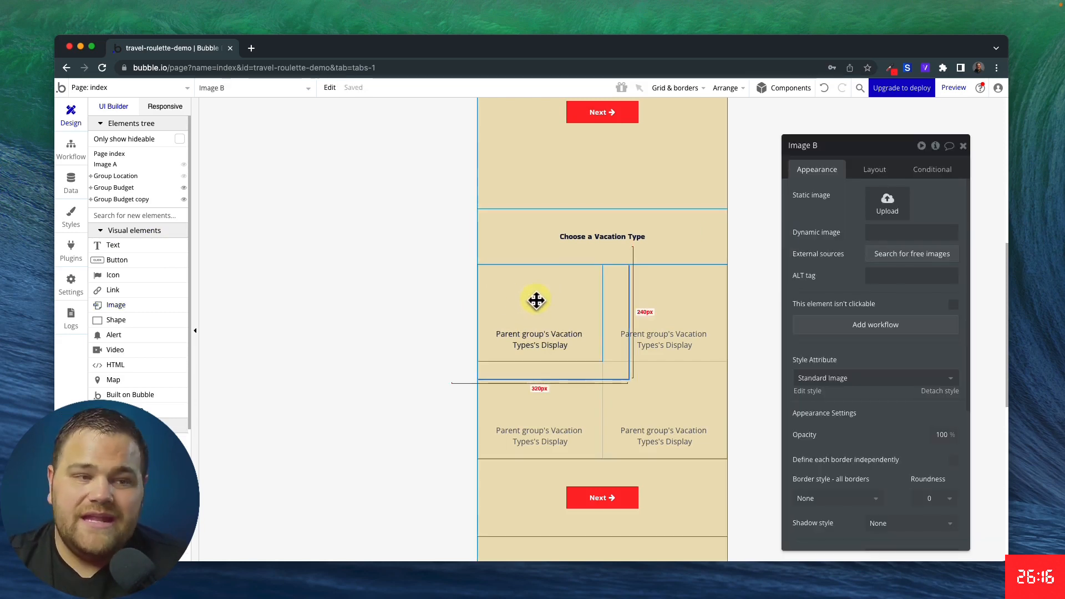
Give the cell's image a fixed width of 50 px and a fixed height of 50 px
click(873, 170)
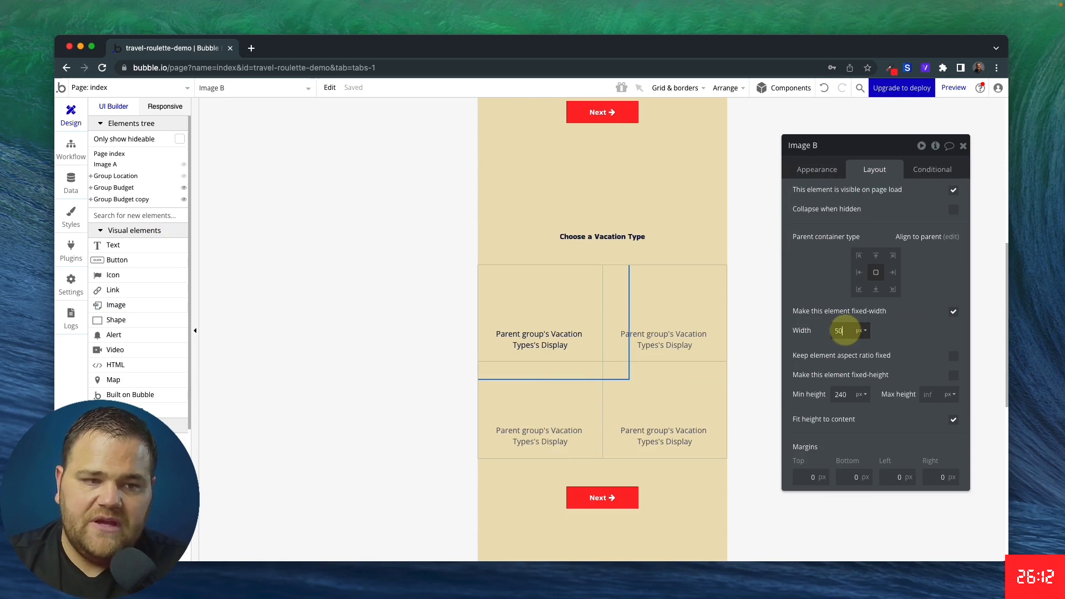
click(843, 331)
text(50)
key(Tab)
text(50)
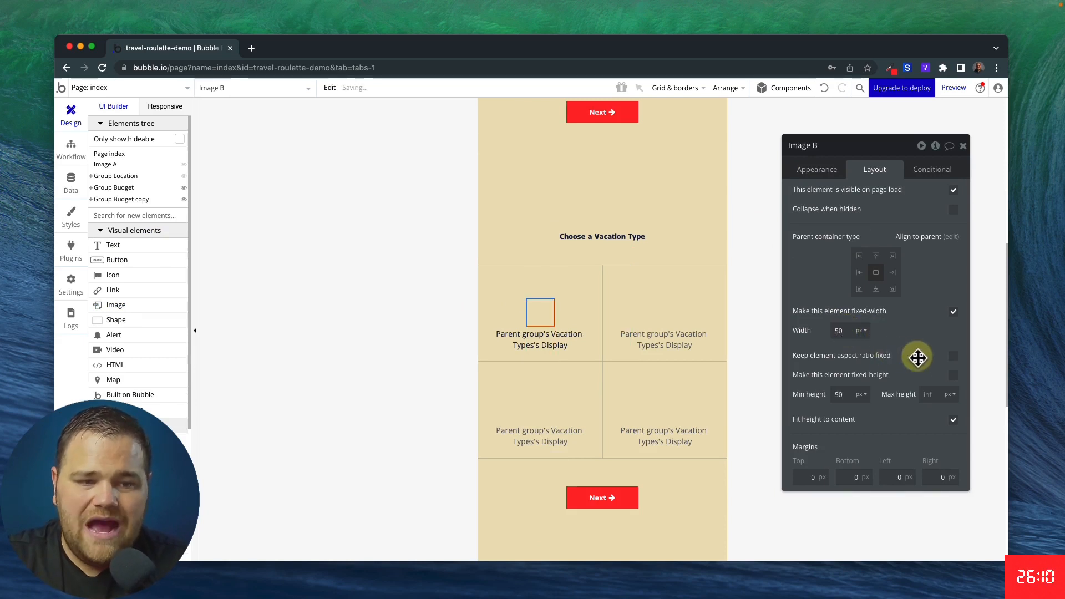
click(953, 376)
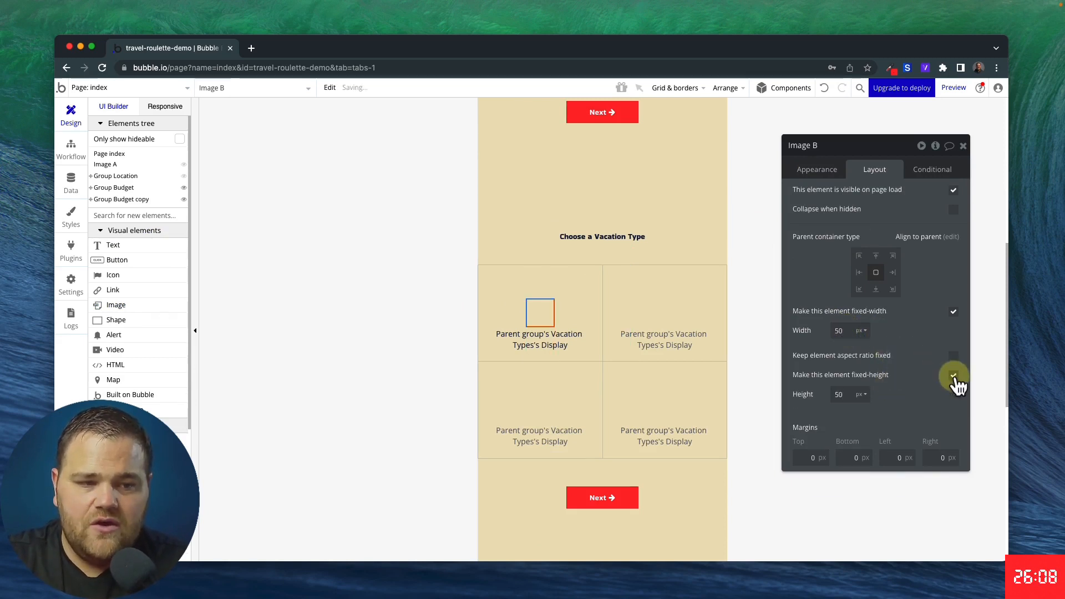
Make the vacation type group visible on page load and preview the page down to its vacation type grid
click(690, 248)
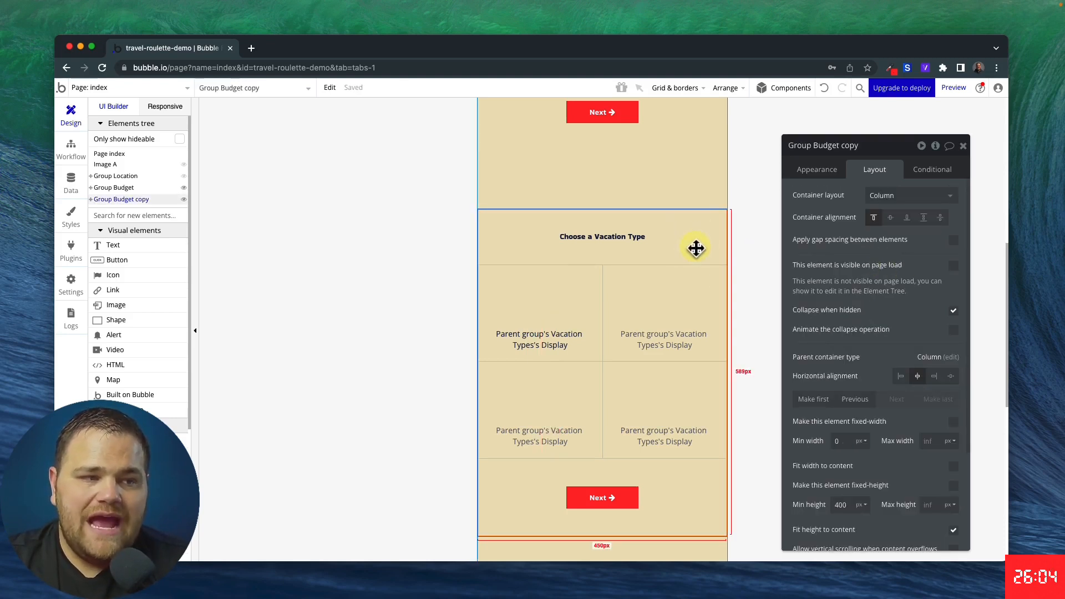
click(956, 272)
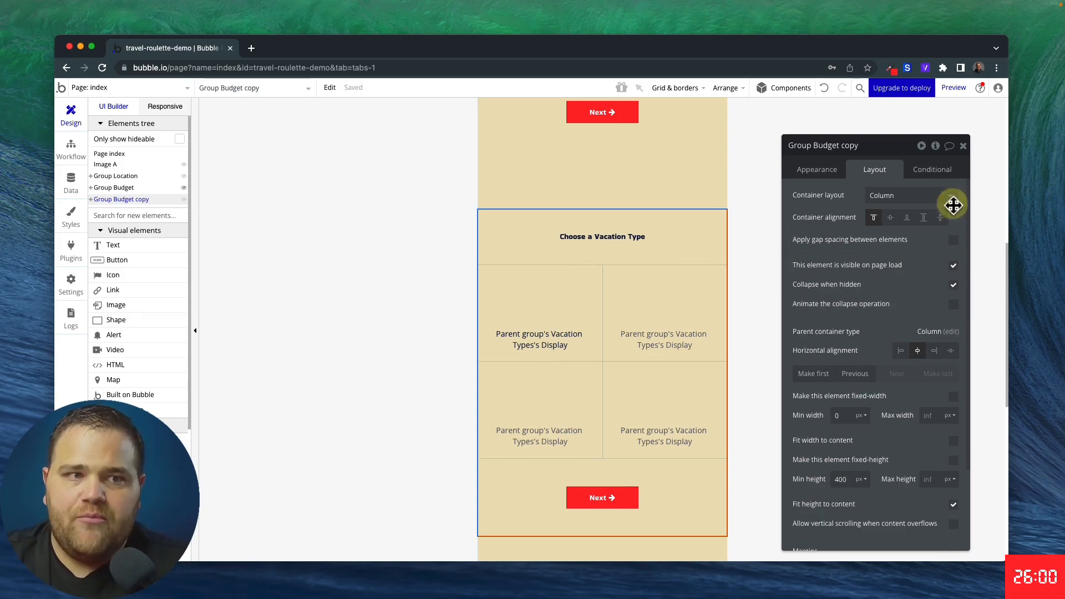
click(953, 87)
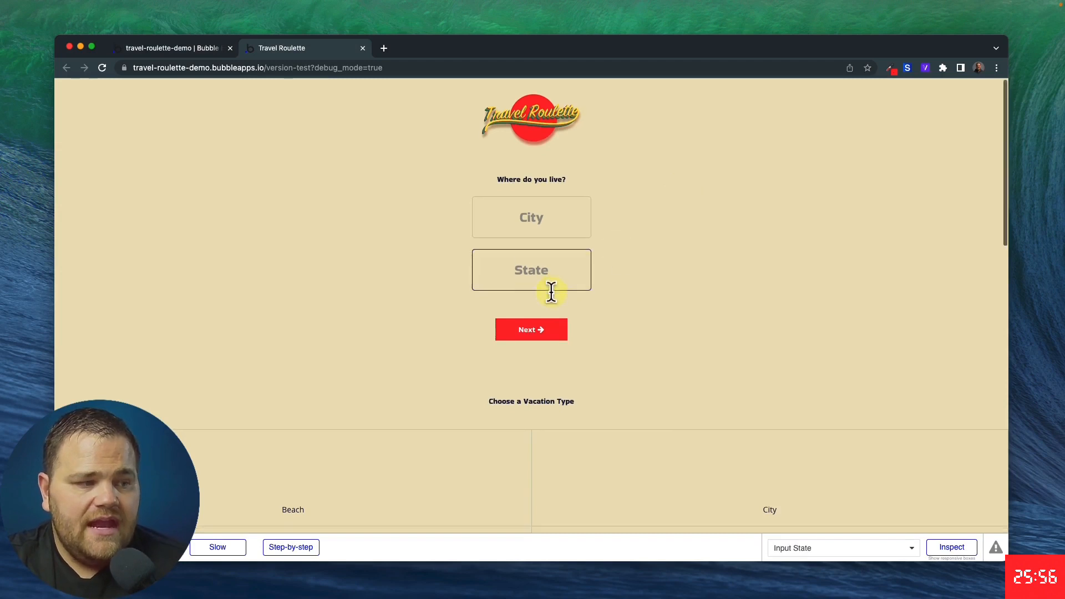
scroll(551, 292, down, 4)
scroll(551, 292, down, 1)
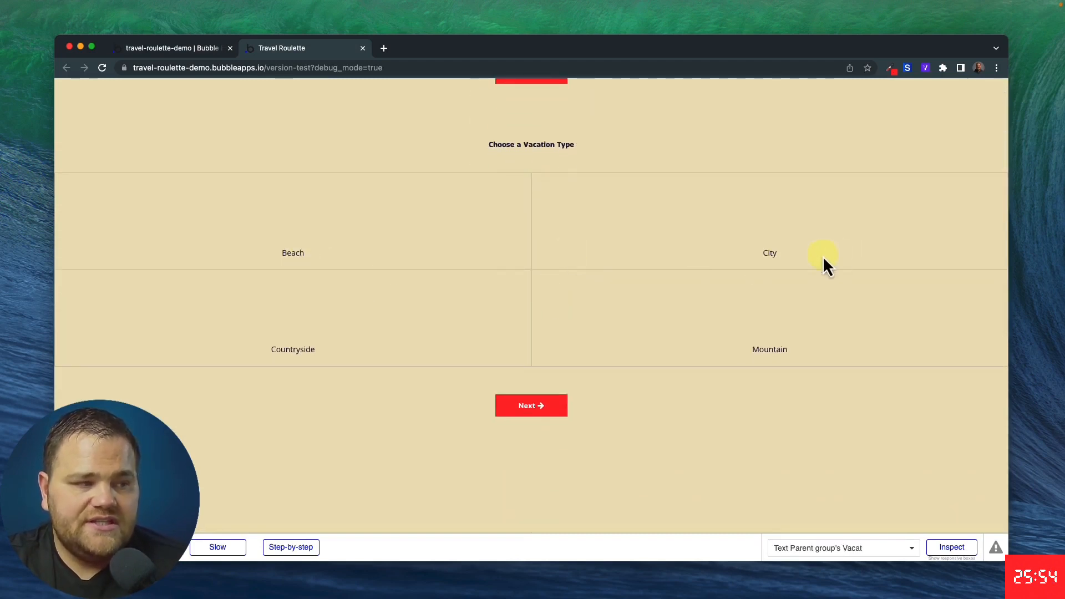
Remove the debug_mode=true parameter from the preview page's URL and reload the page
click(336, 68)
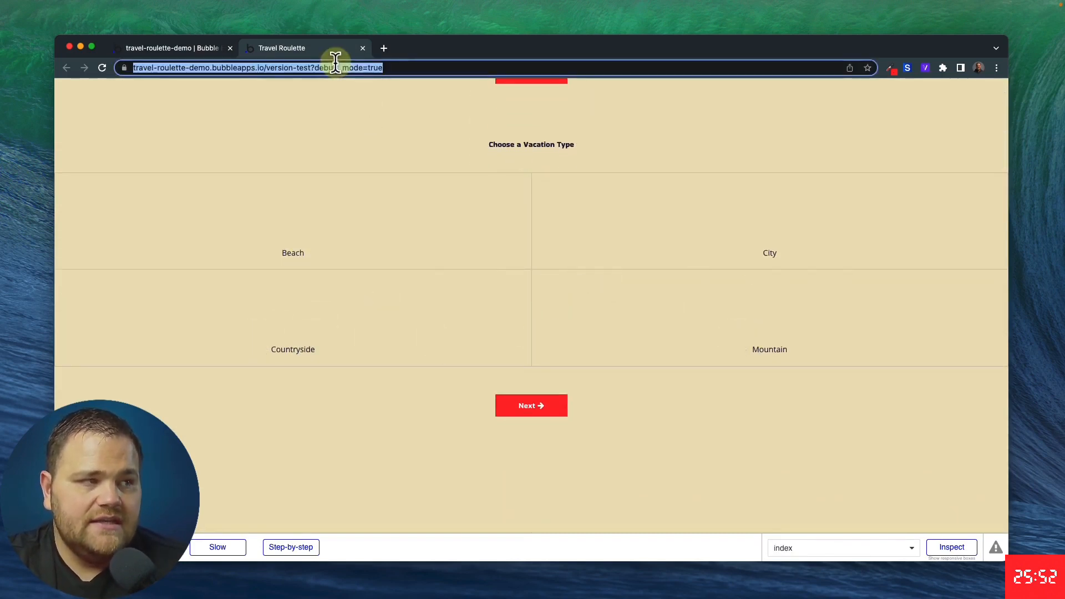
double_click(336, 68)
click(341, 68)
drag(341, 67, 456, 70)
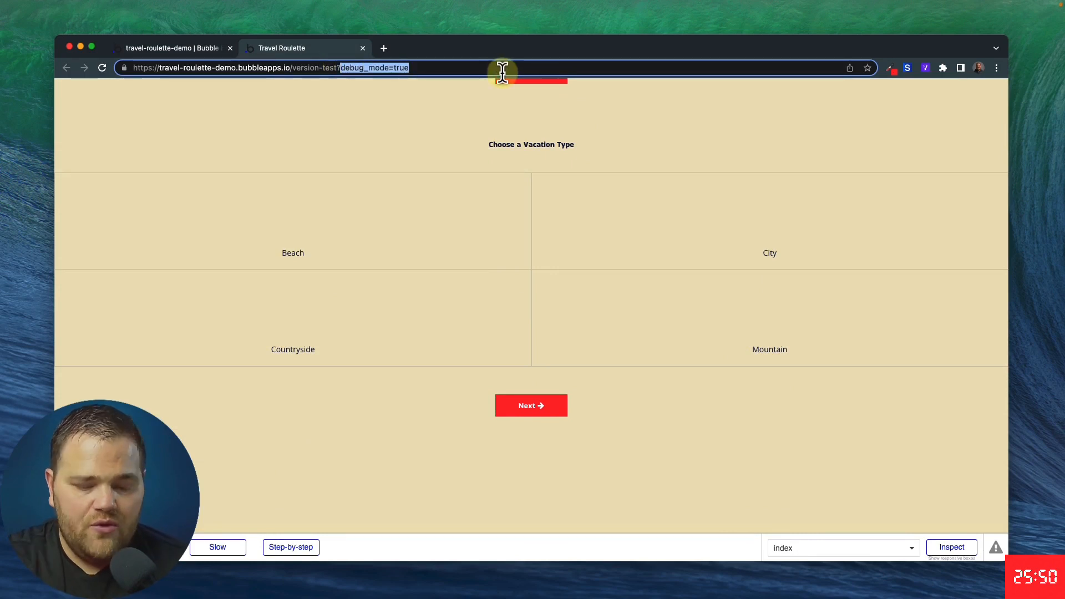
key(BackSpace)
key(BackSpace)
key(Return)
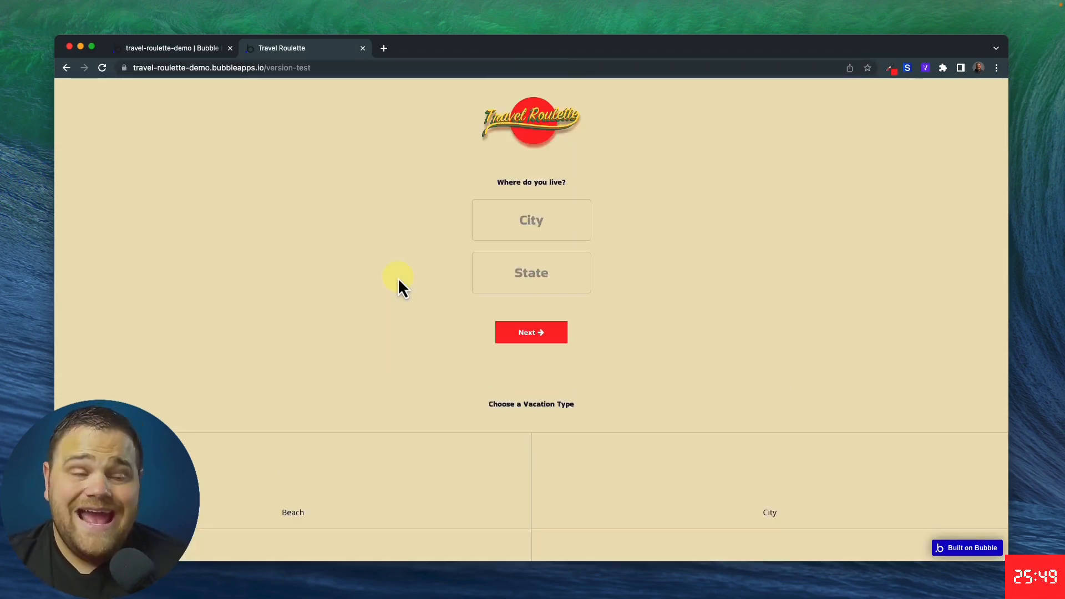
Inspect the preview page with the browser's developer tools and turn on mobile device emulation
right_click(361, 195)
click(367, 358)
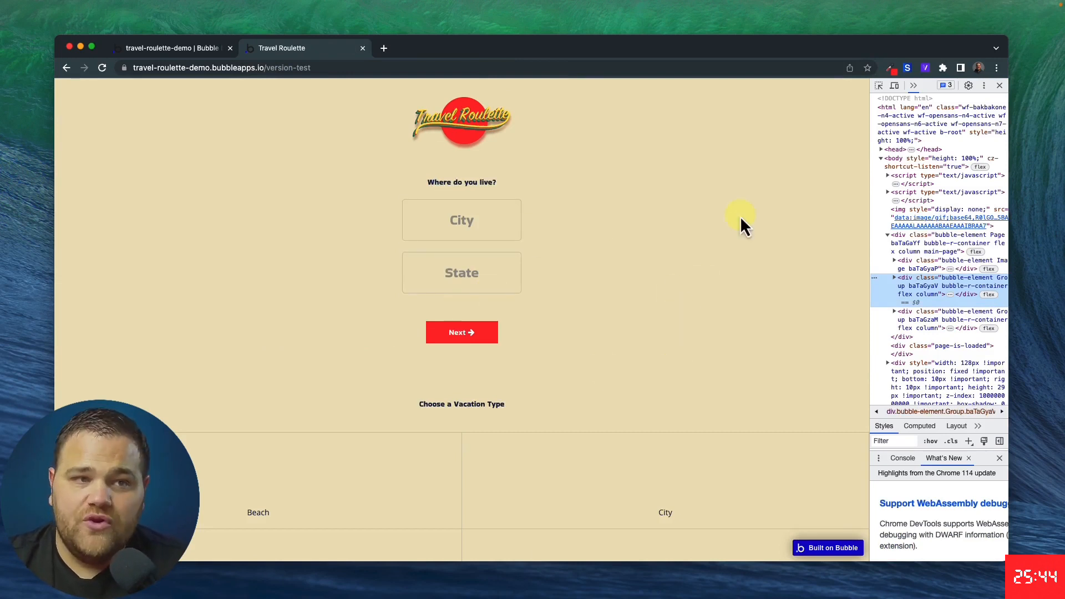
click(896, 88)
Preview the page at Pixel 5, Samsung Galaxy S8+ and iPhone SE dimensions, and view the vacation type grid on iPhone SE
click(407, 86)
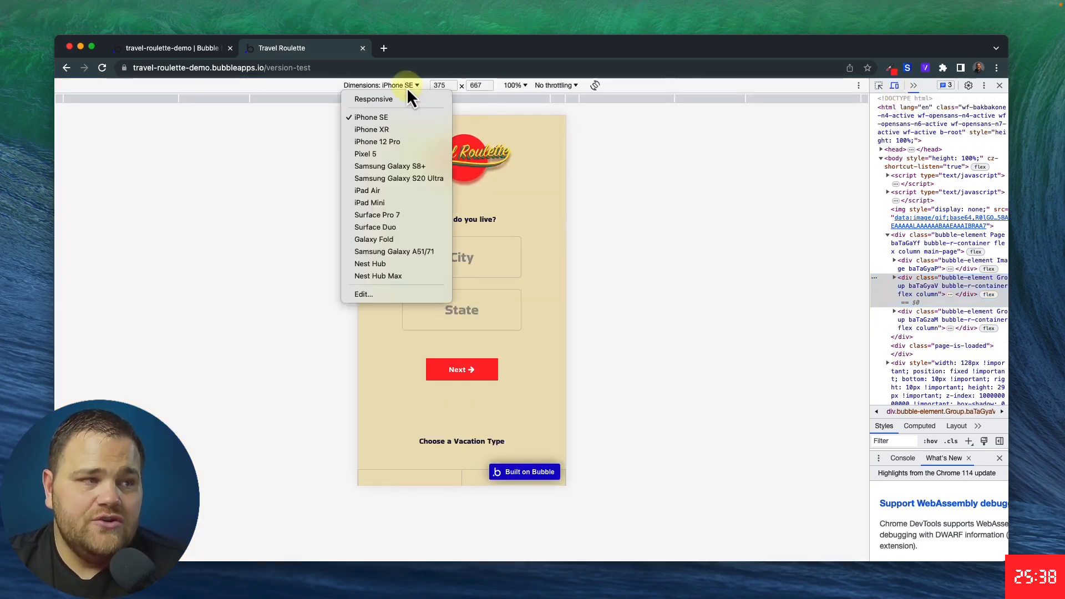
click(388, 165)
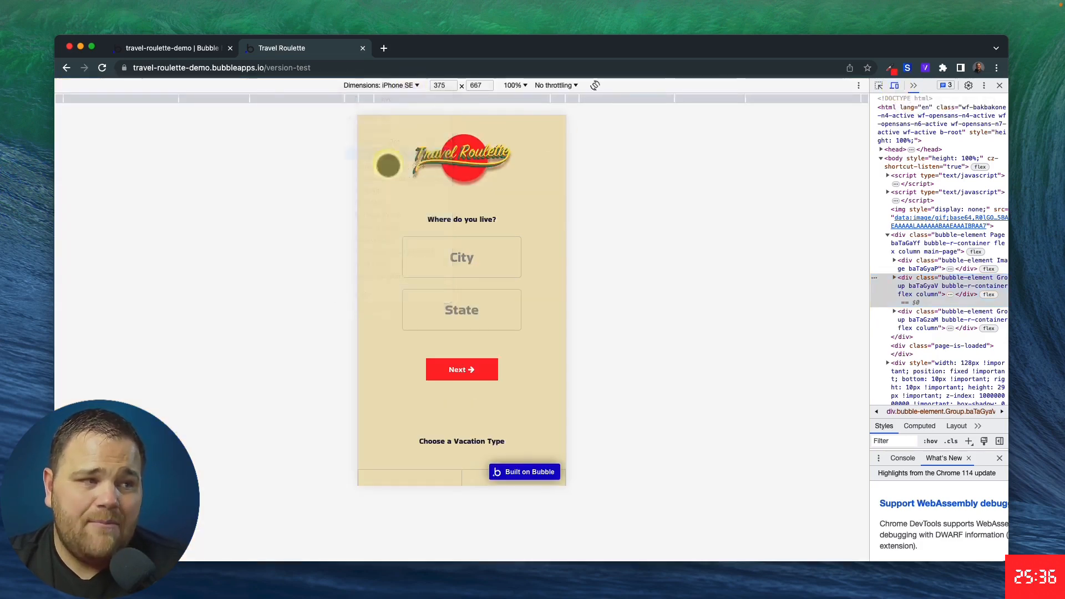
click(388, 86)
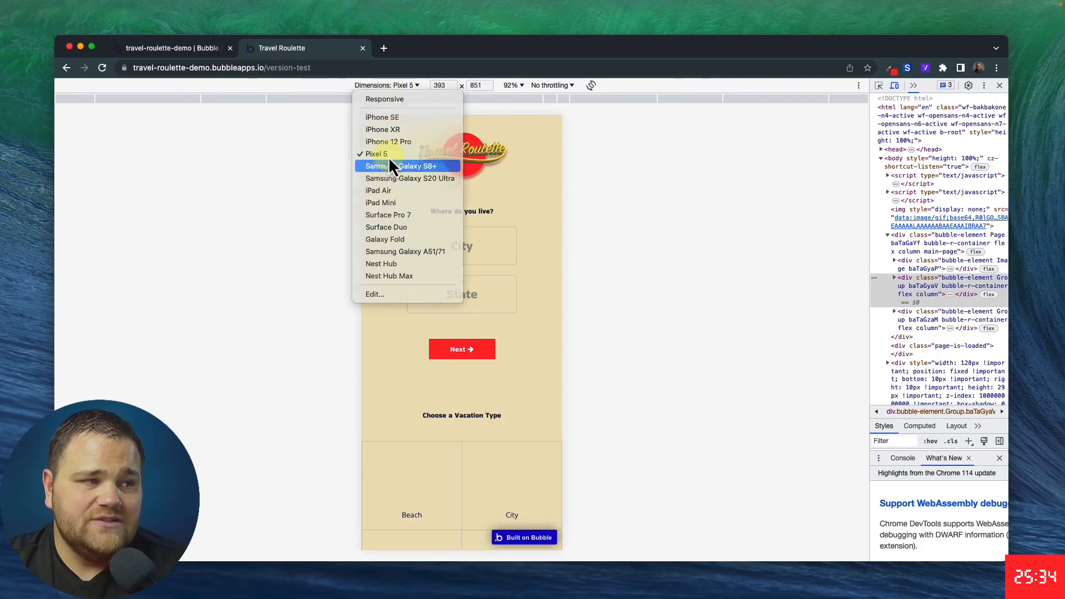
click(390, 166)
click(385, 87)
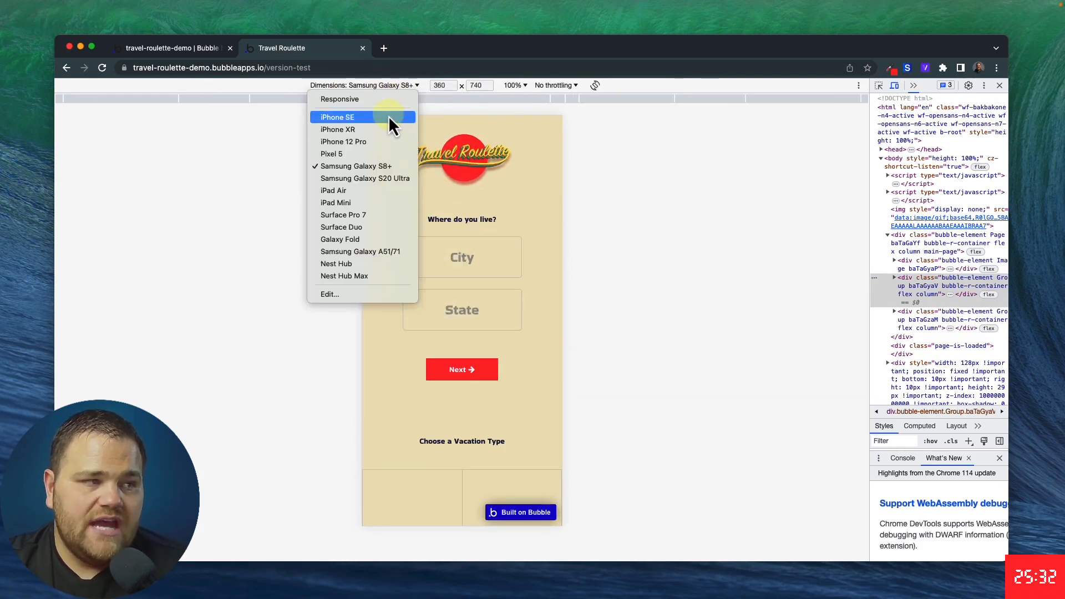
click(389, 115)
scroll(410, 270, down, 5)
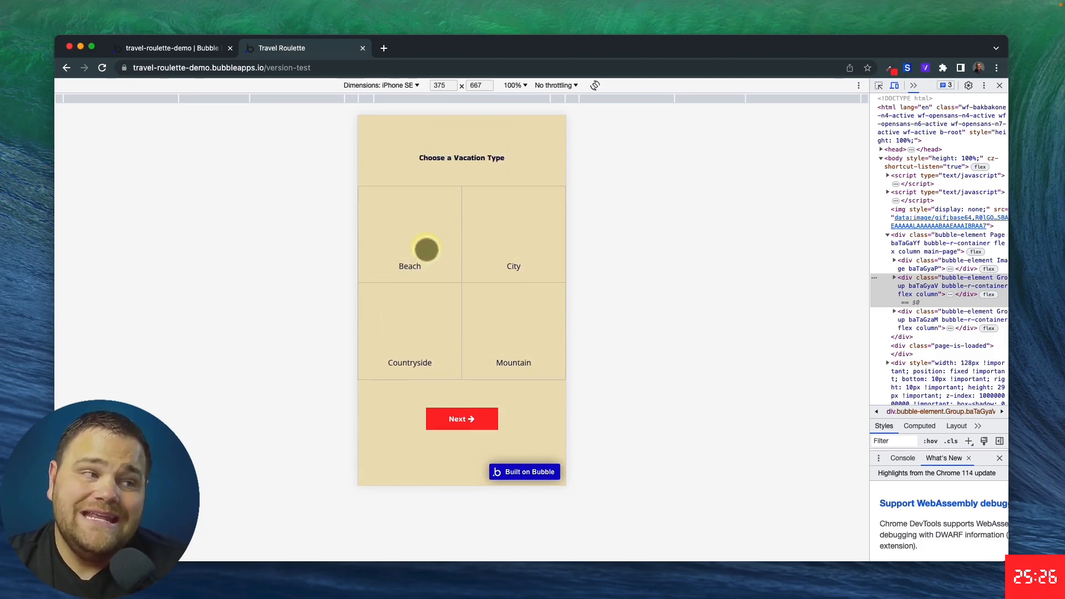
Return to the Bubble editor and open the appearance settings of the image in the first vacation type cell
click(182, 51)
click(540, 307)
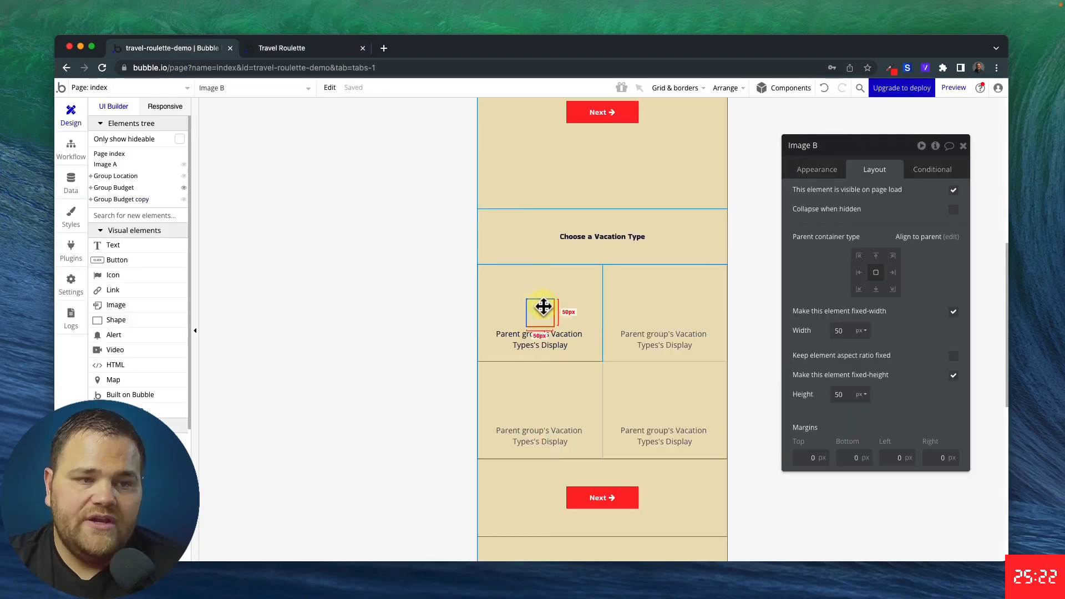
click(818, 171)
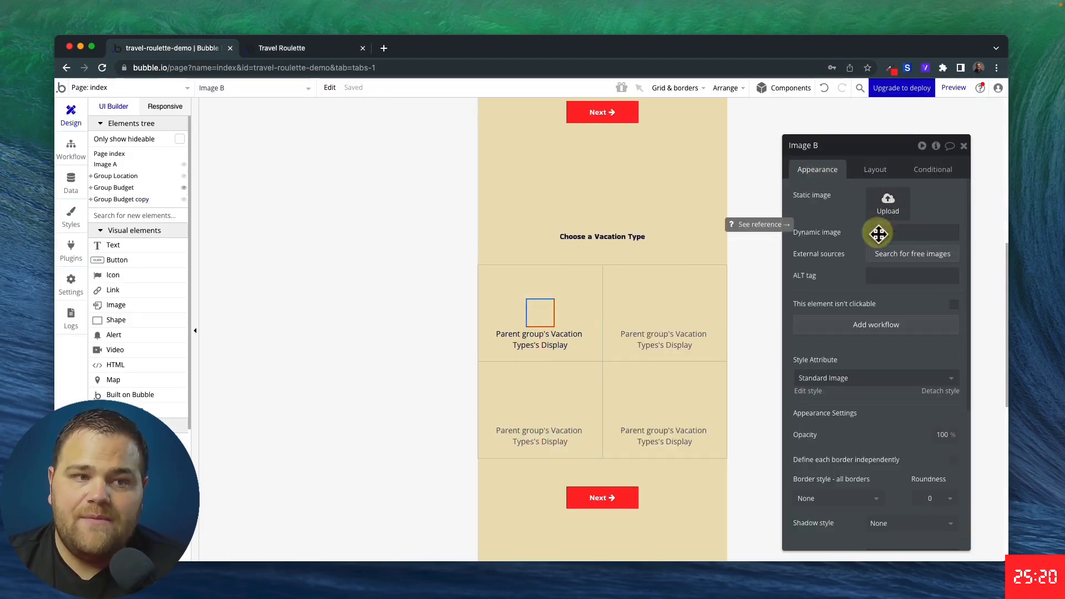
drag(846, 226, 845, 219)
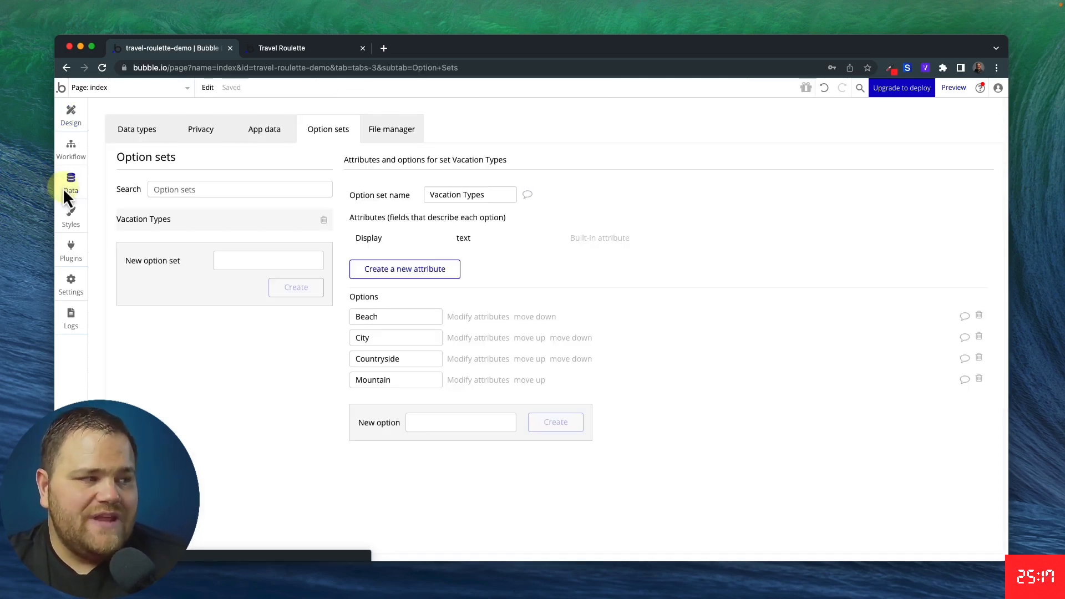
Add an attribute named image, of type image, to the Vacation Types option set
click(67, 183)
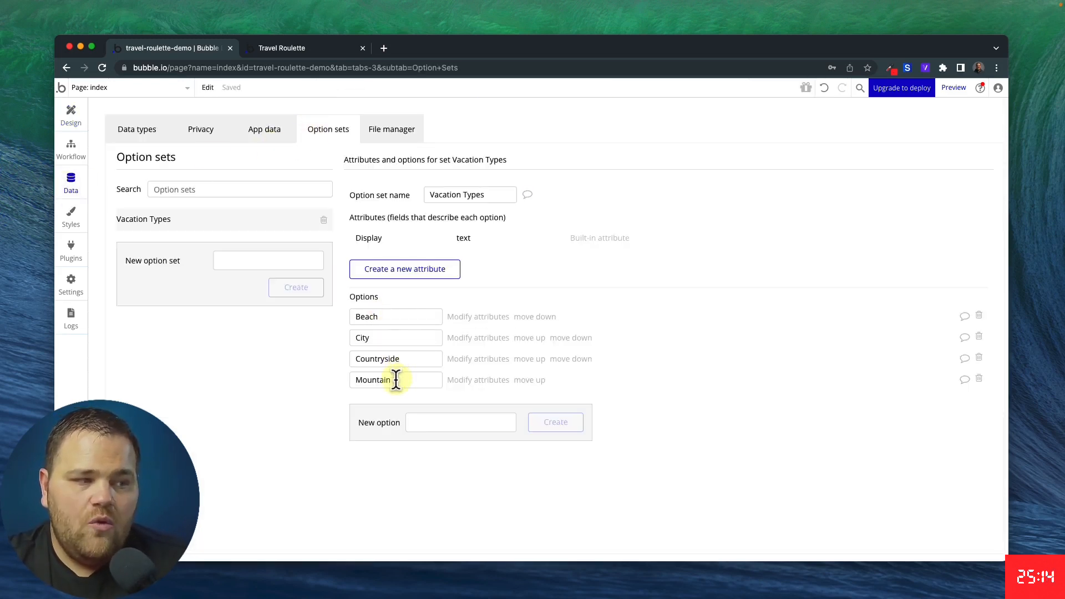
click(387, 272)
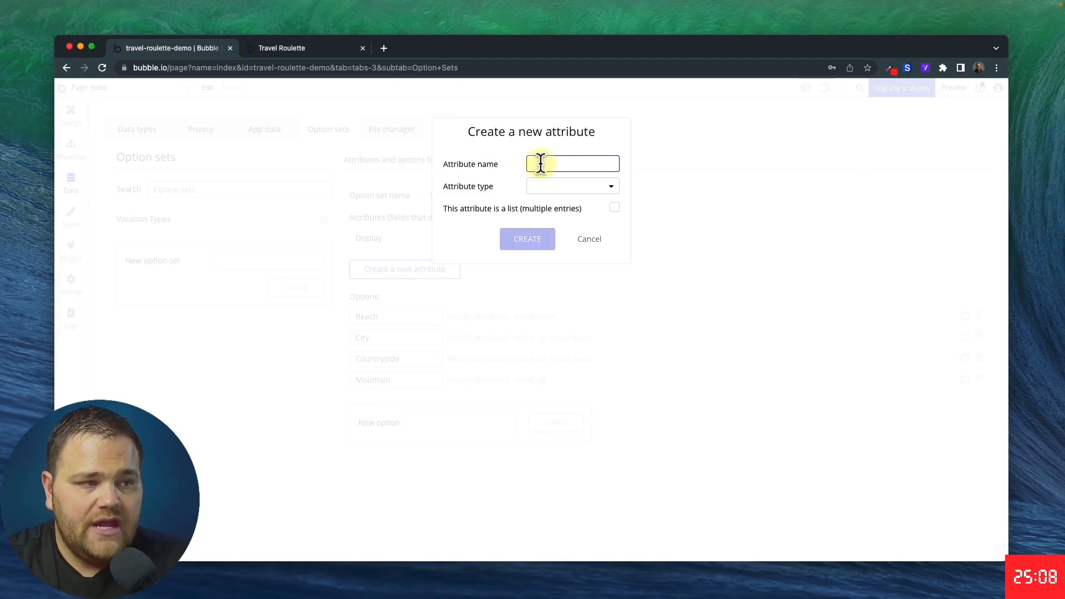
click(547, 186)
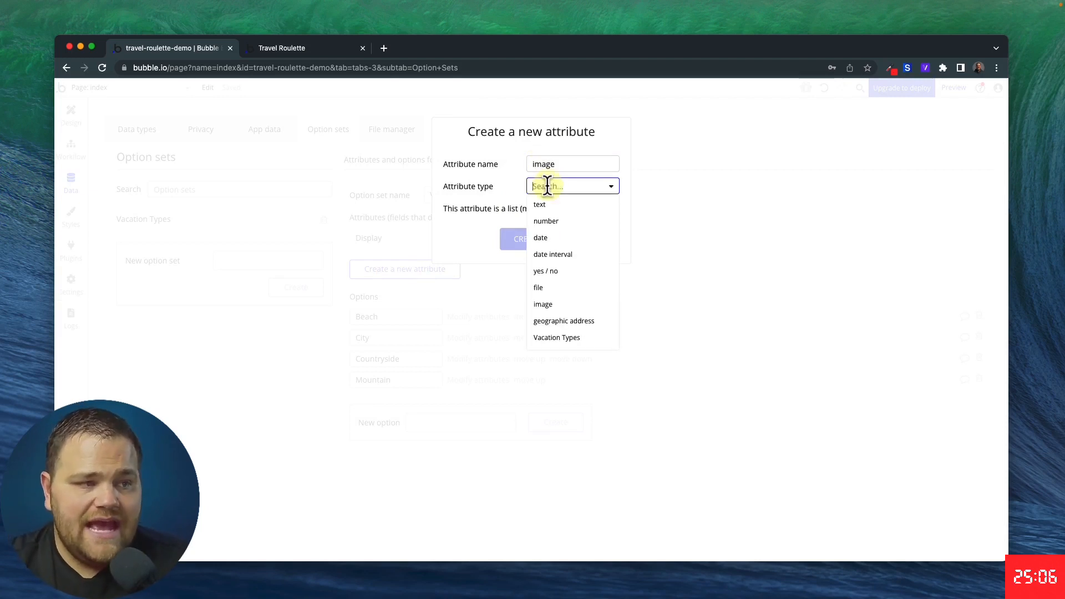
text(ima)
click(588, 206)
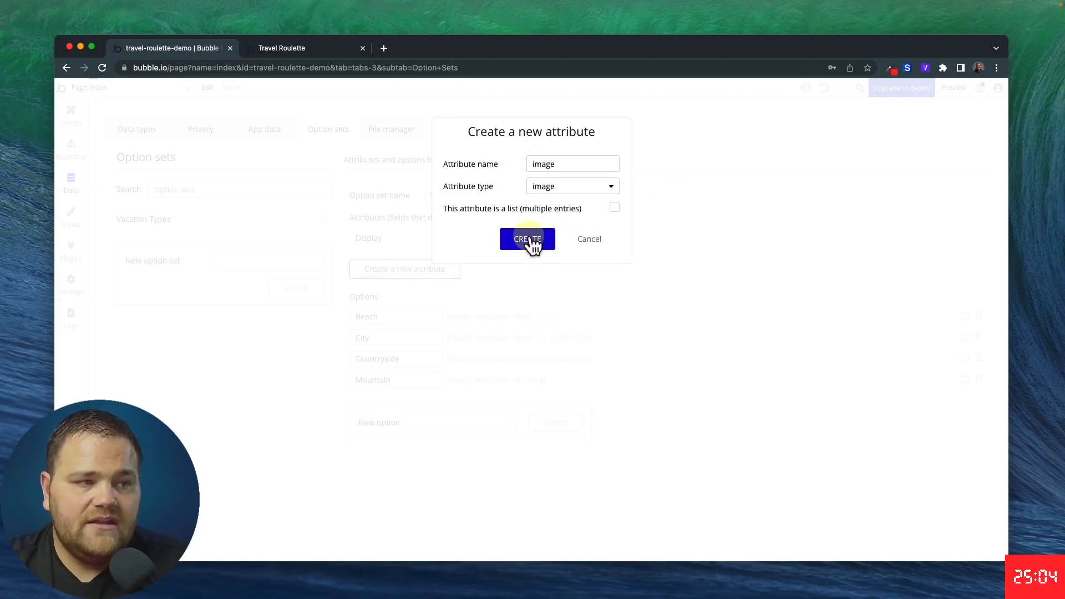
click(530, 238)
Visit the icons8.com website, then upload the solid black palm tree icon from the Icons8 app as the Beach option's image and save
click(480, 338)
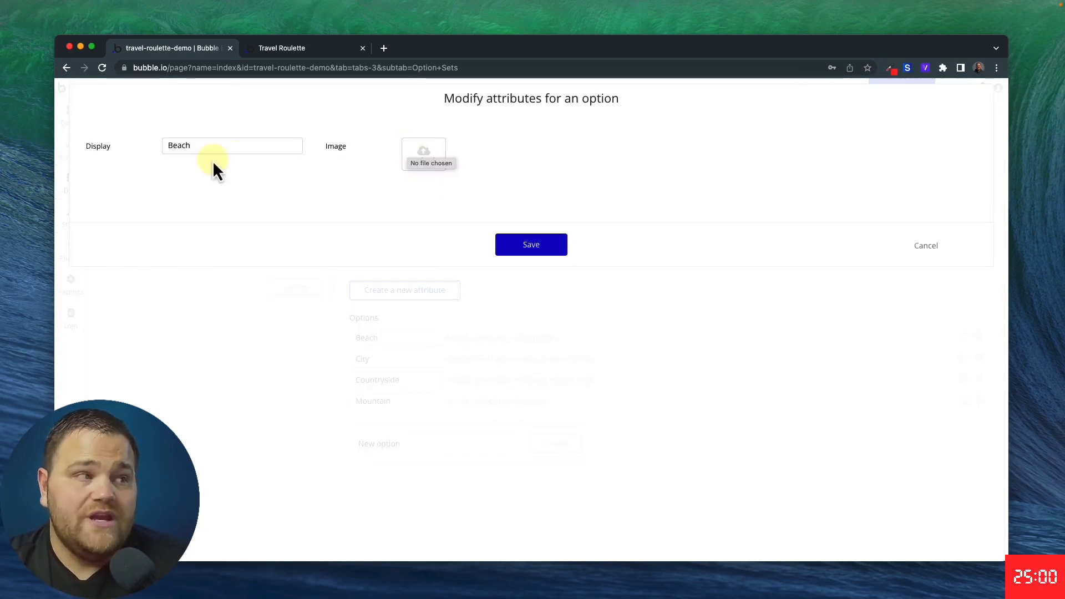
click(386, 51)
text(ico)
key(Return)
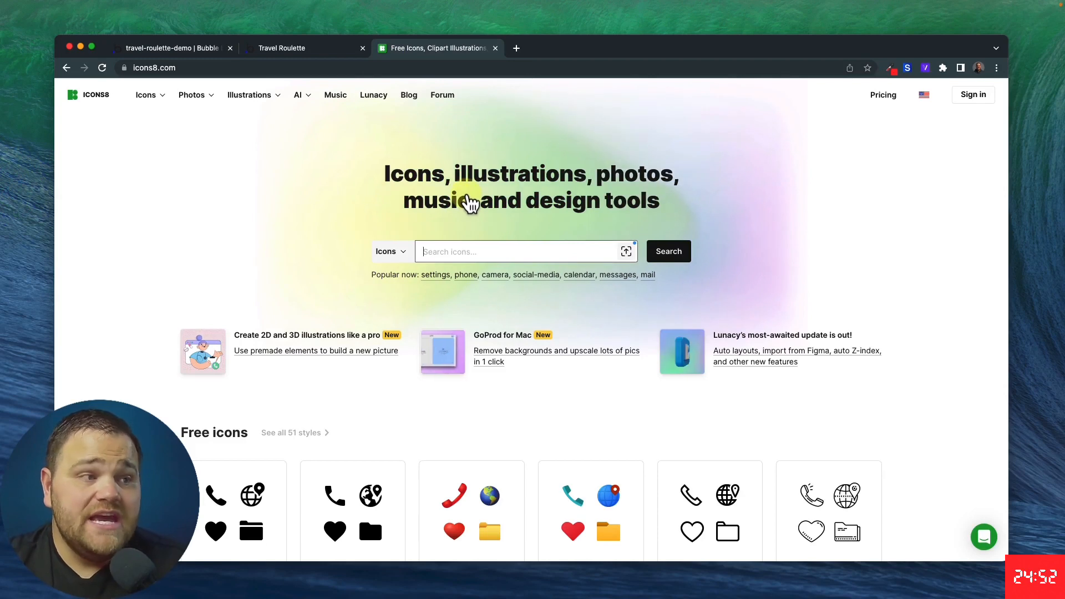
click(496, 49)
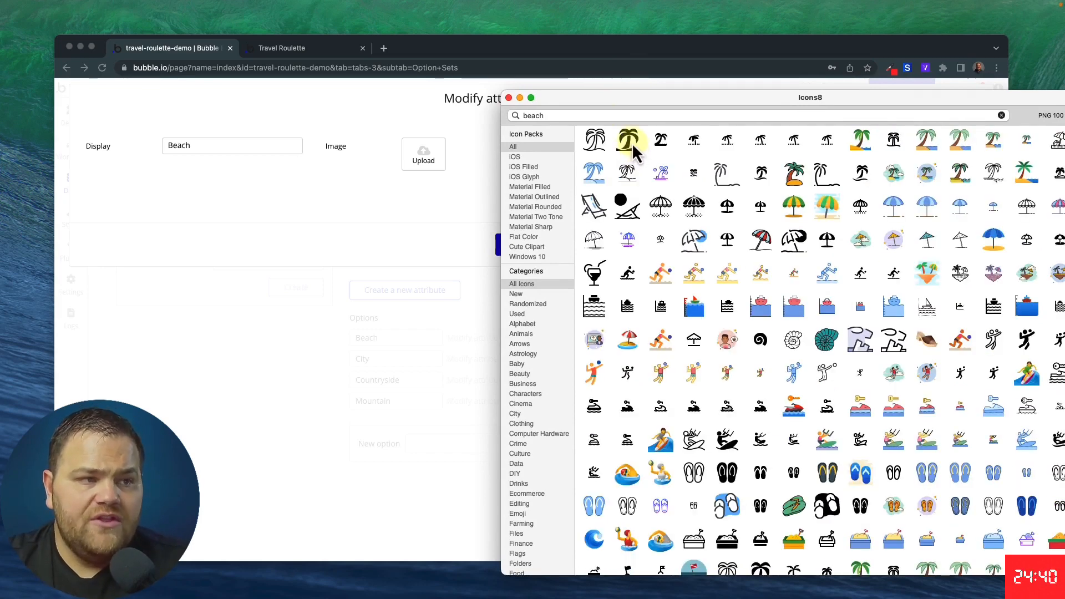
drag(629, 143, 423, 155)
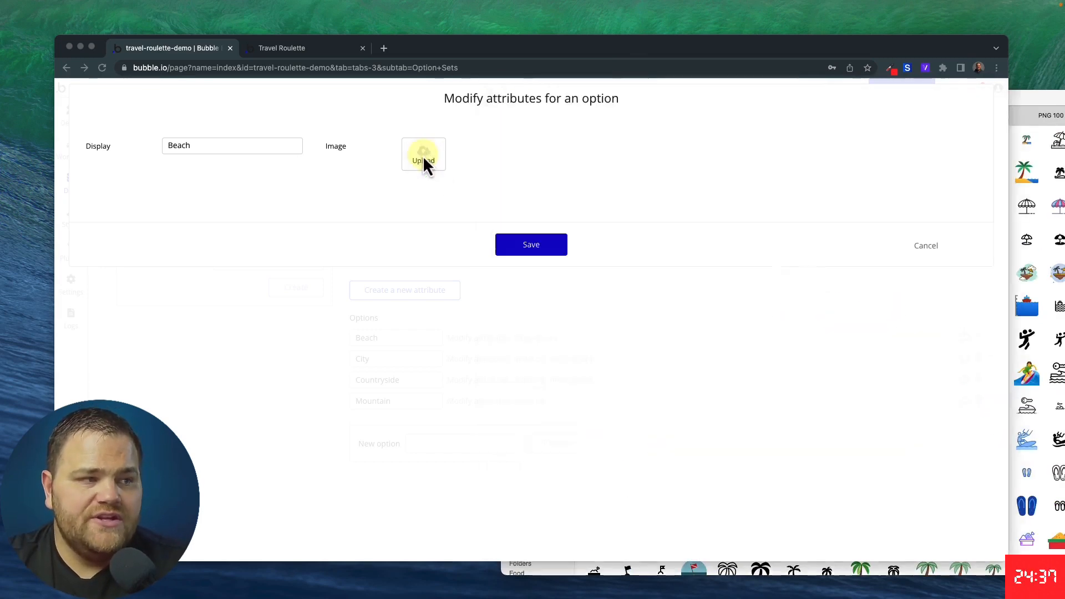
click(529, 246)
Search the Icons8 app for "city", upload a solid black city buildings icon as the City option's image and save
click(469, 360)
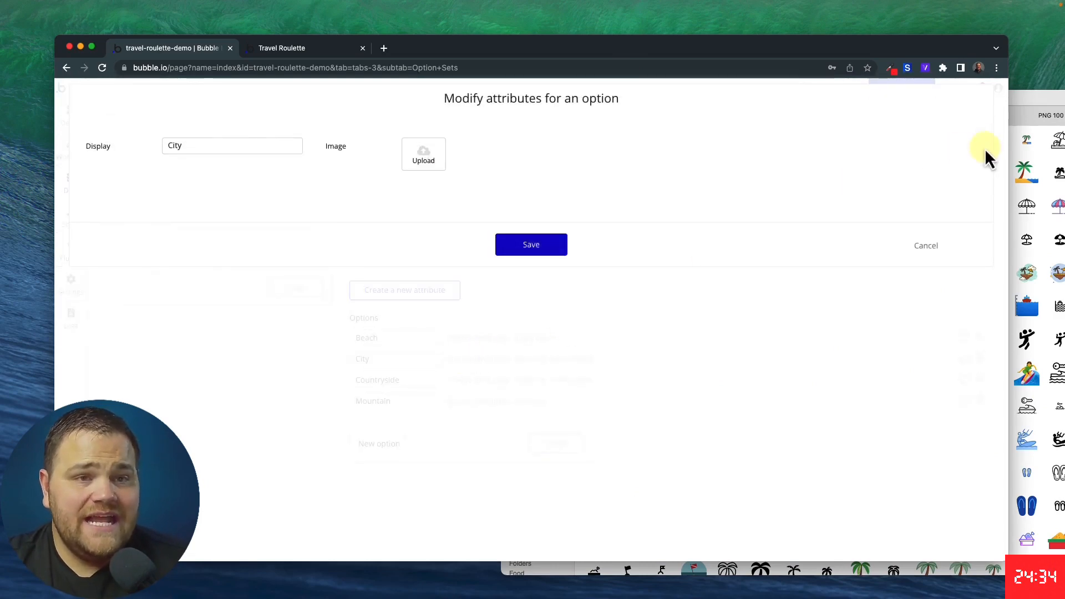
click(1033, 119)
click(686, 116)
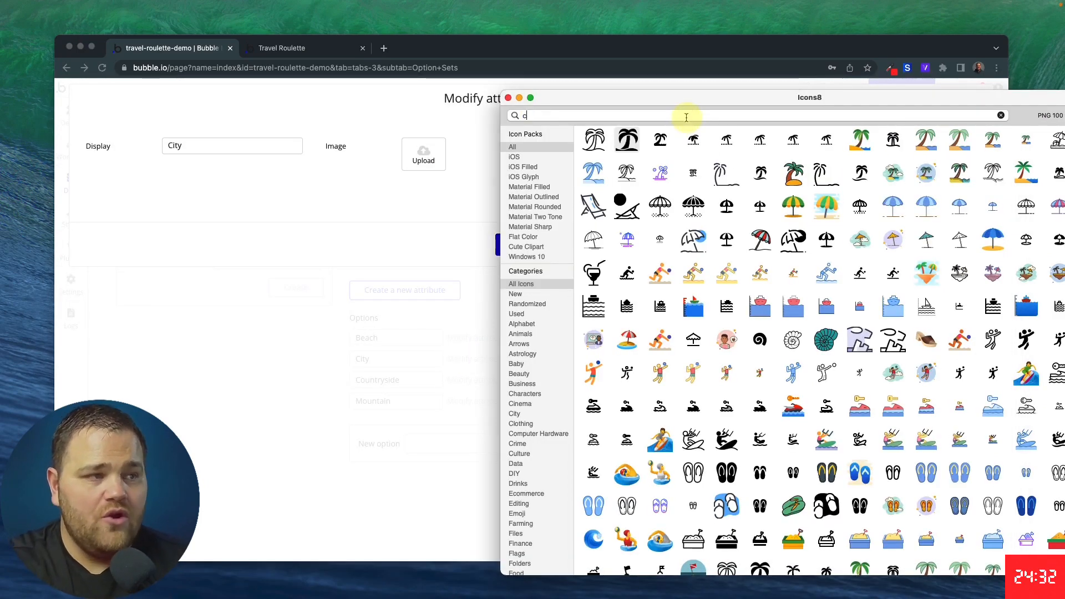
drag(766, 100, 777, 103)
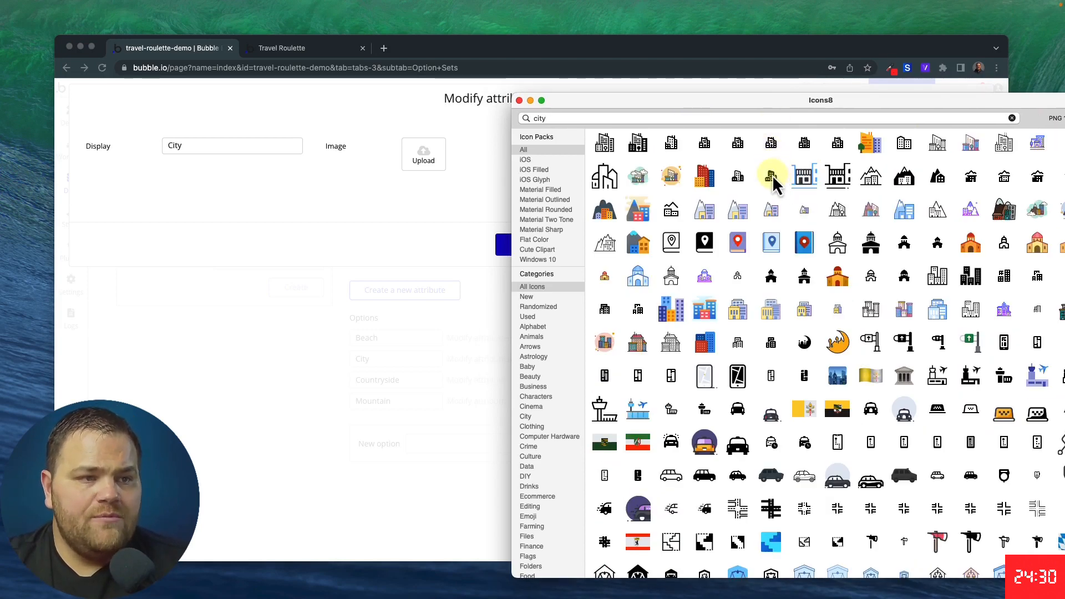
drag(420, 150, 420, 150)
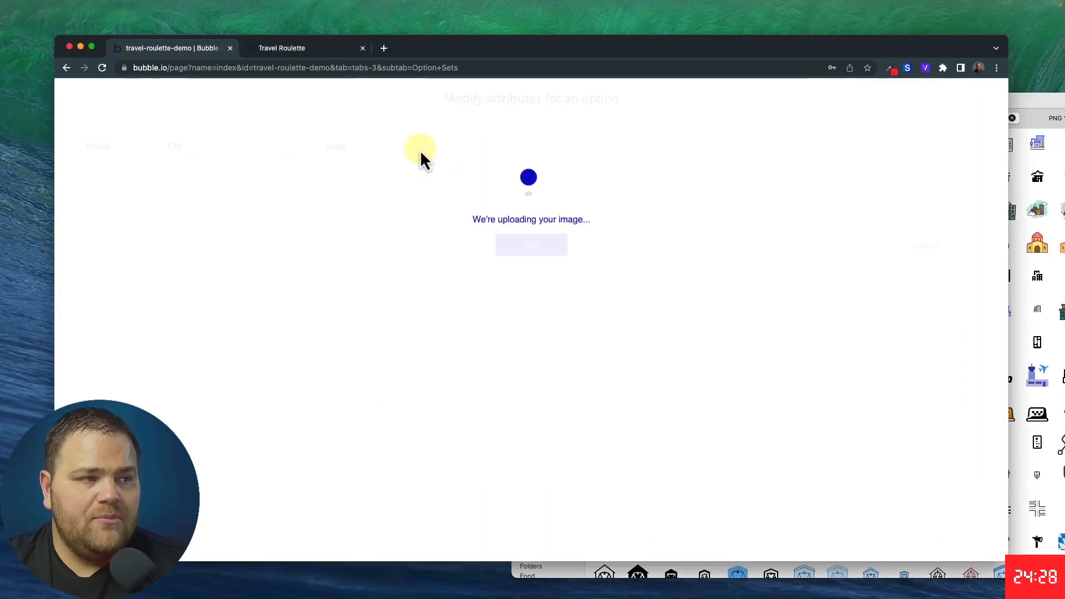
click(532, 245)
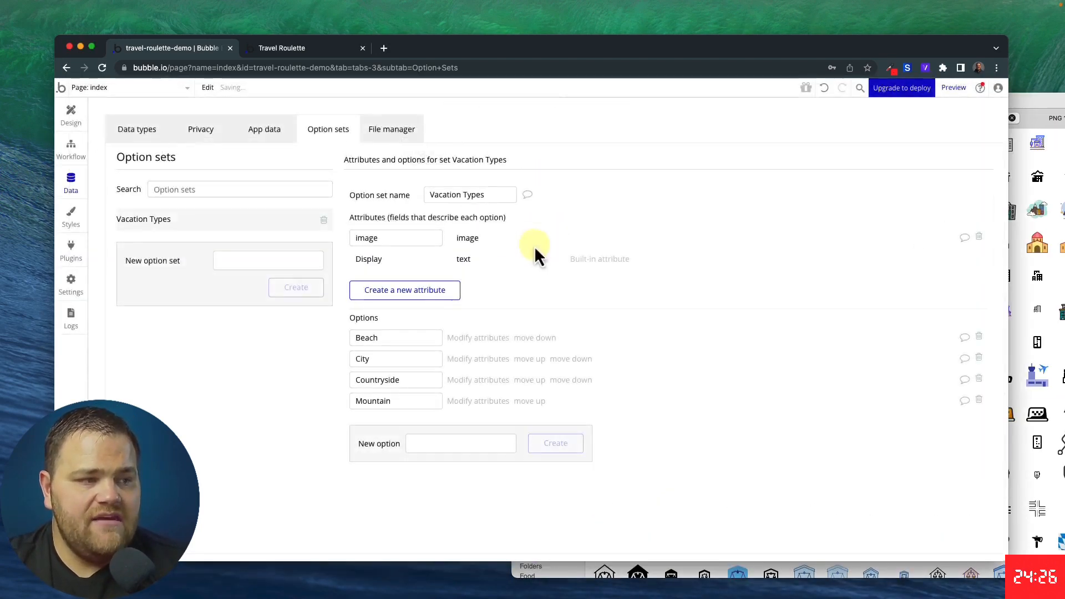
Search the Icons8 app for "countryside", upload the solid black field-and-sun icon as the Countryside option's image and save
click(475, 383)
key(super+Tab)
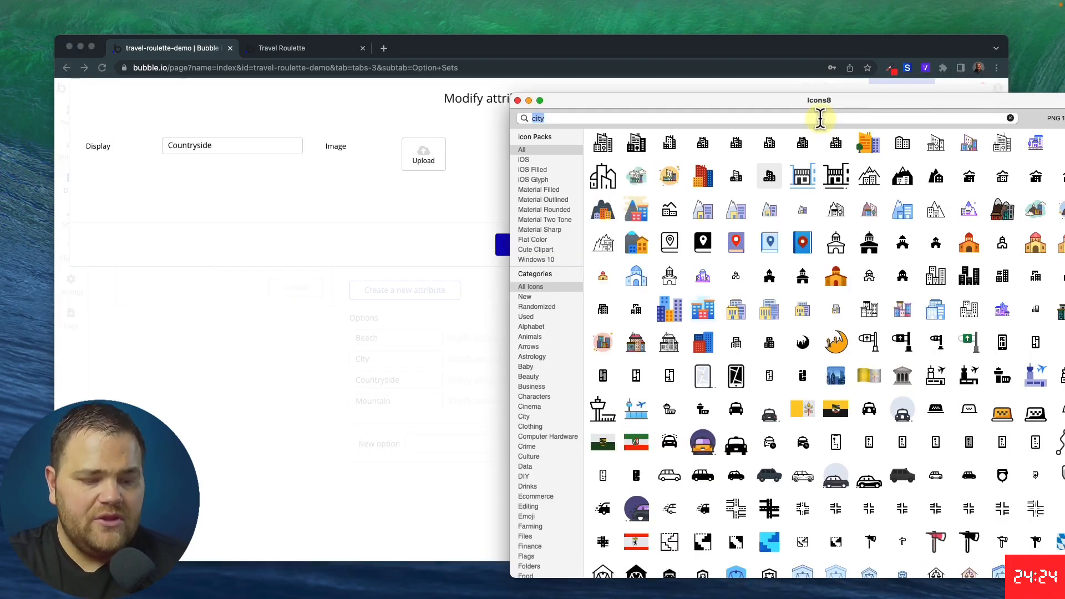
text(cpuntryside)
key(Return)
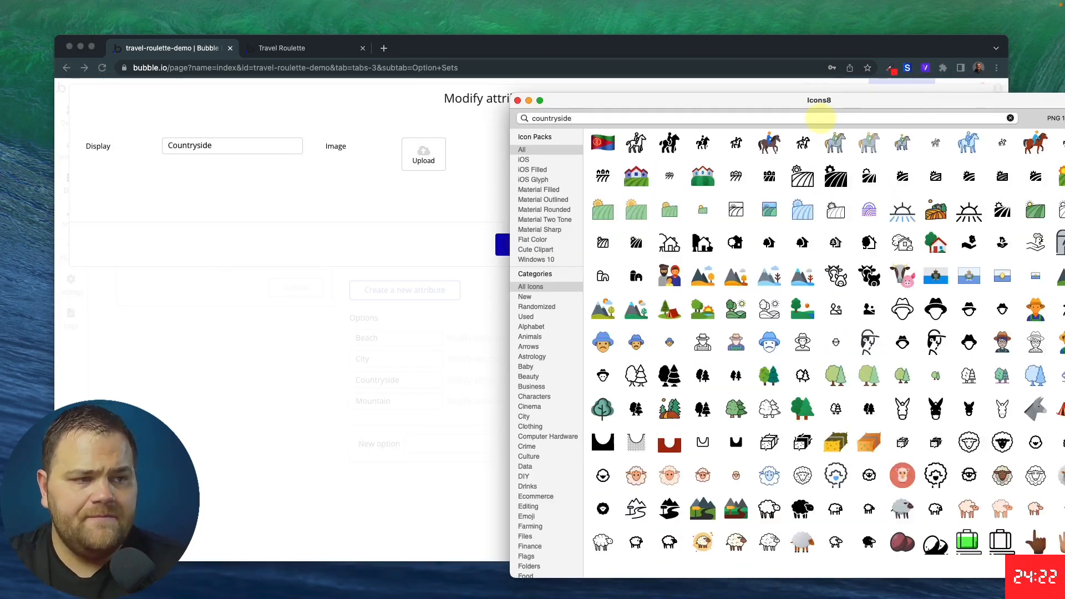
drag(635, 244, 425, 156)
click(540, 246)
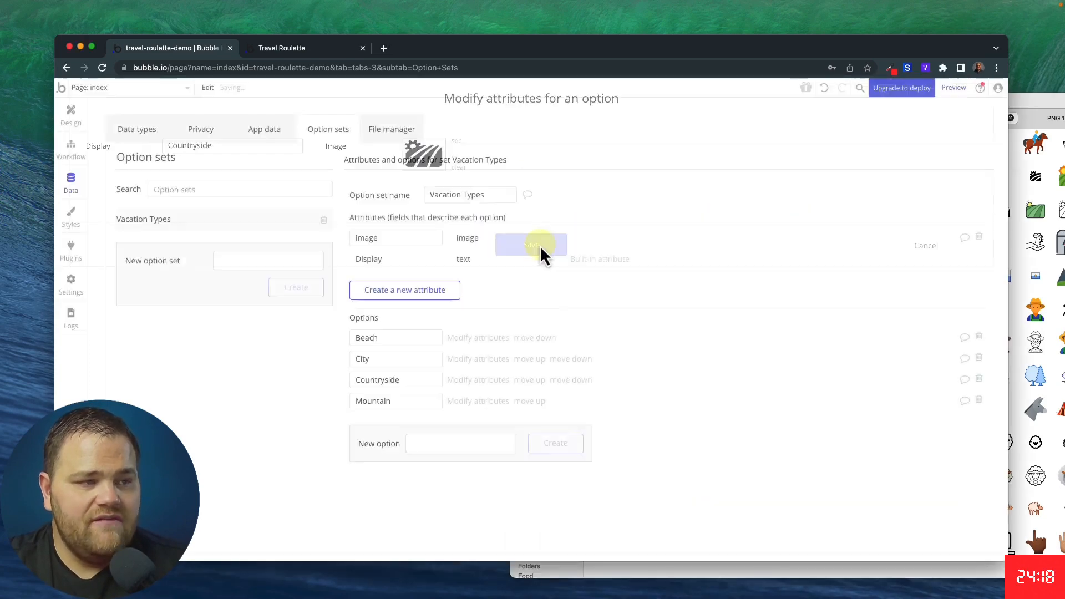
Search the Icons8 app for "mountain", upload a solid black mountain icon as the Mountain option's image and save
click(460, 402)
click(1038, 114)
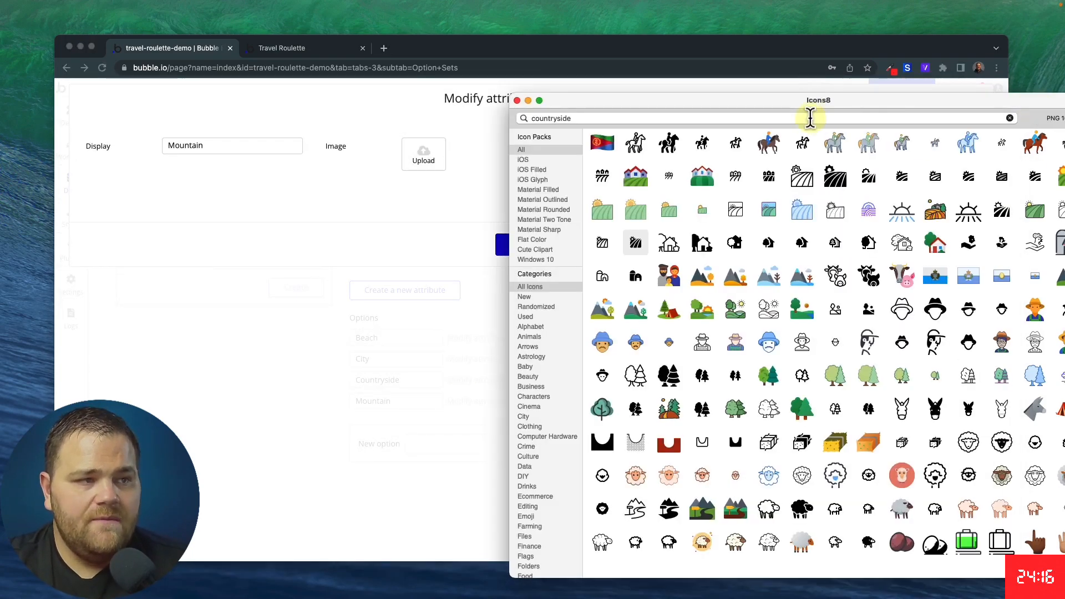
text(mountain)
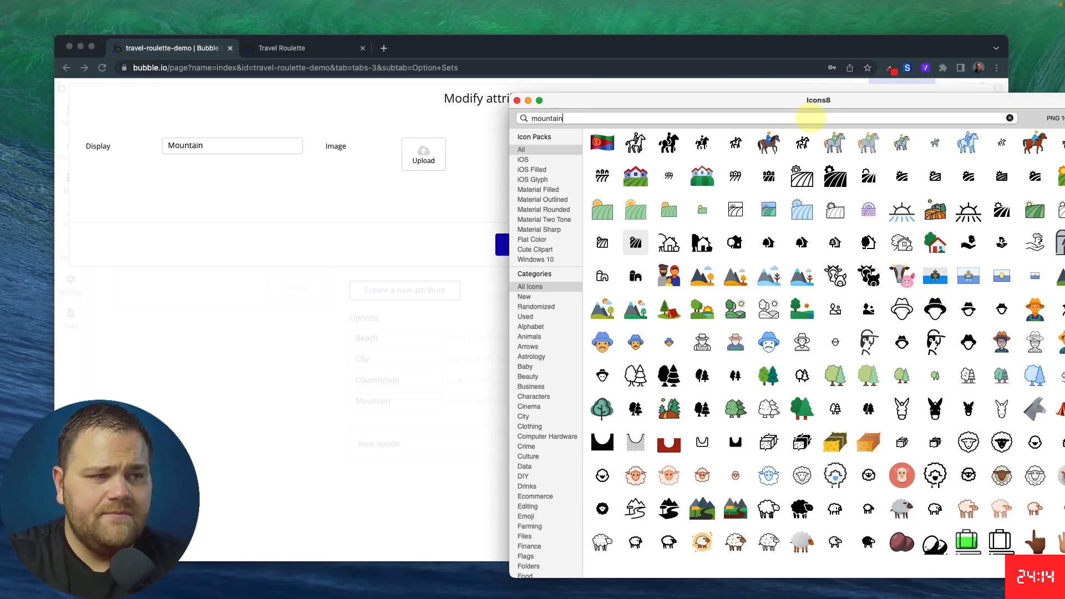
drag(473, 150, 421, 159)
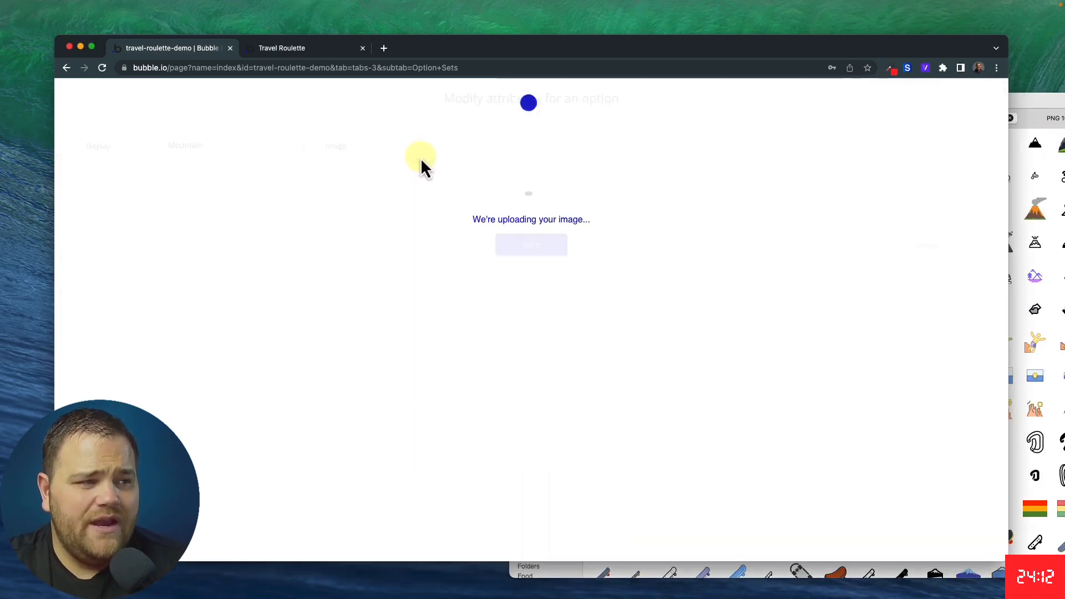
click(531, 245)
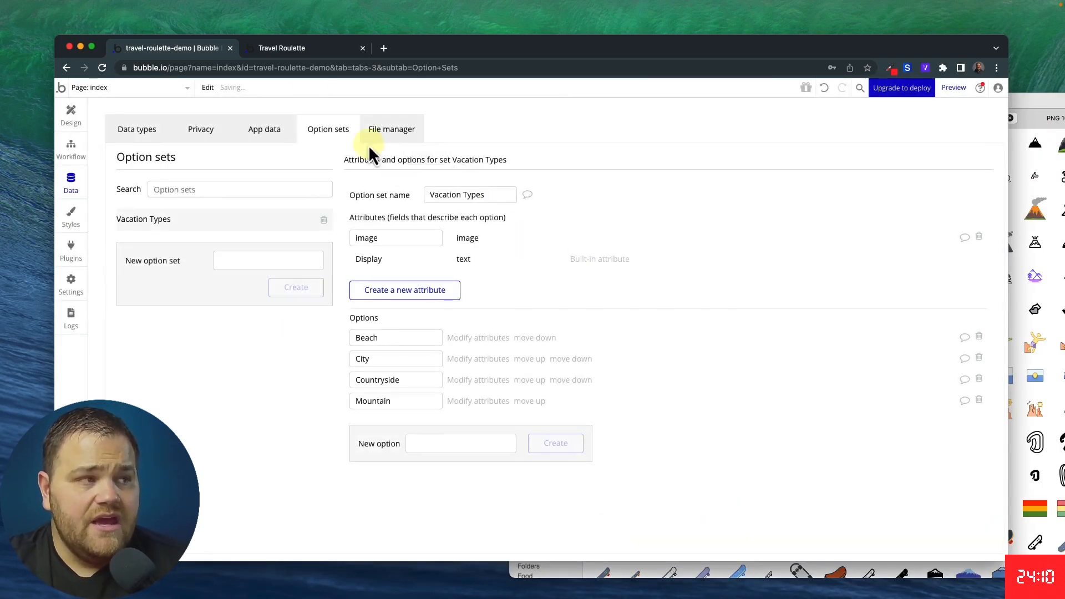
Reload the Travel Roulette preview page and check the vacation type grid for icons
click(305, 50)
key(super+r)
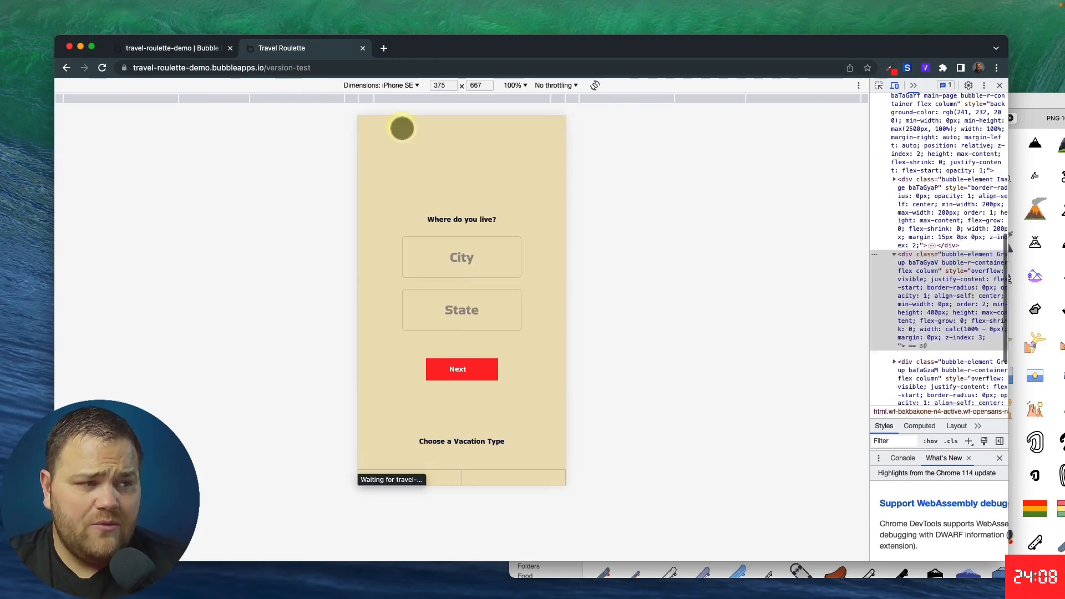
scroll(411, 230, down, 4)
scroll(411, 230, down, 2)
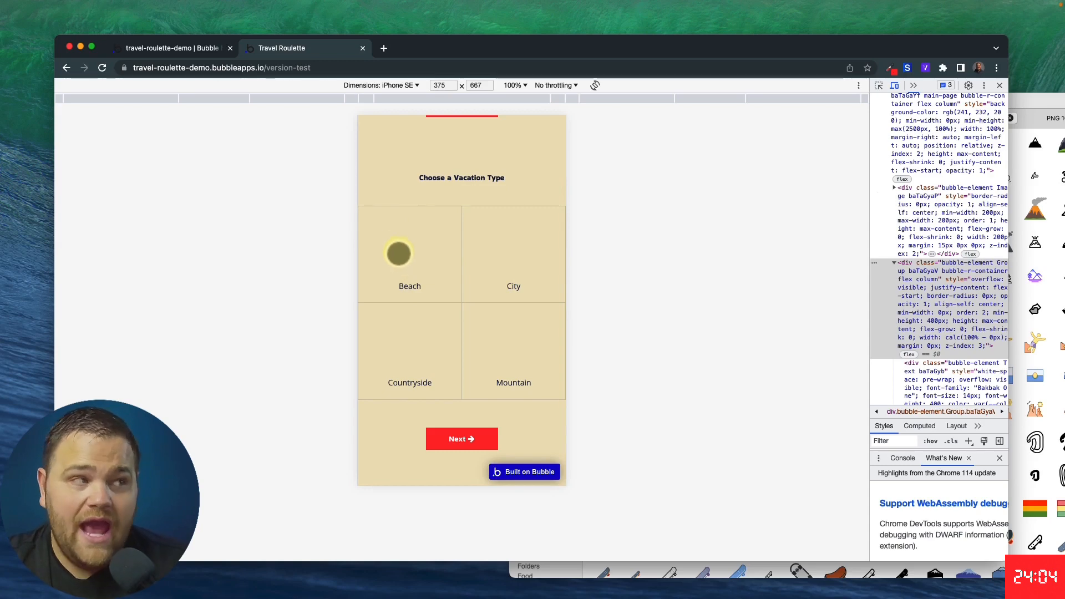
In the Bubble editor, set the vacation type cell image's dynamic source to Parent group's Vacation Types's image
click(177, 49)
click(83, 119)
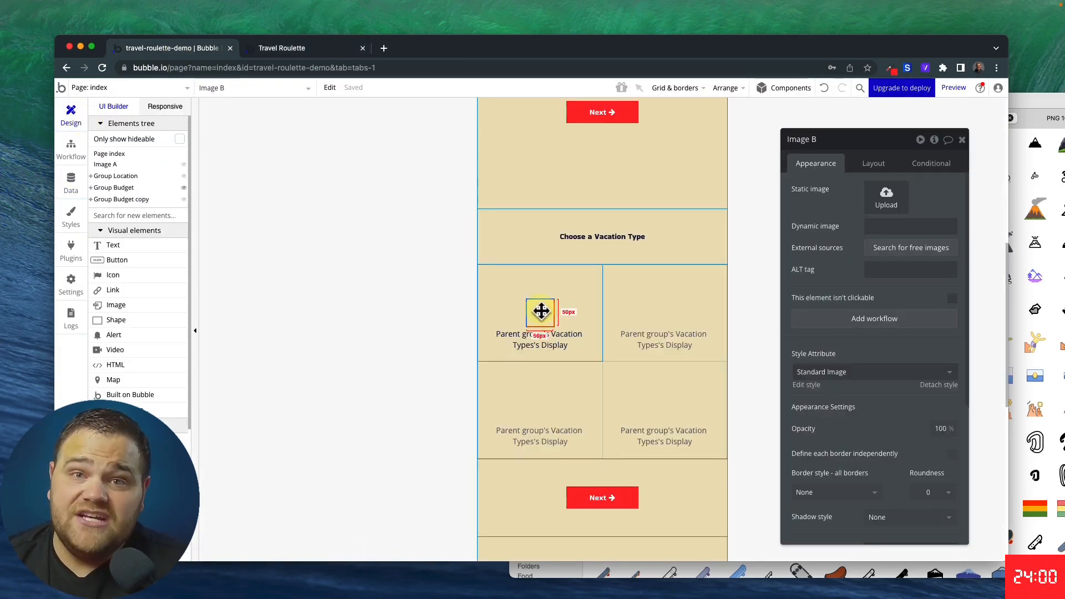
drag(836, 235, 789, 236)
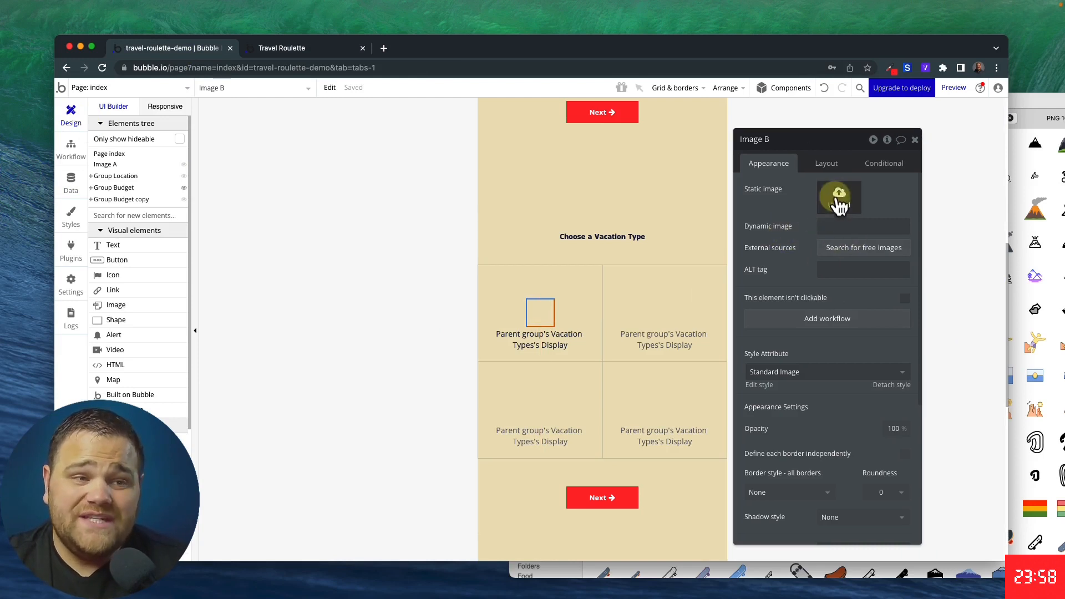
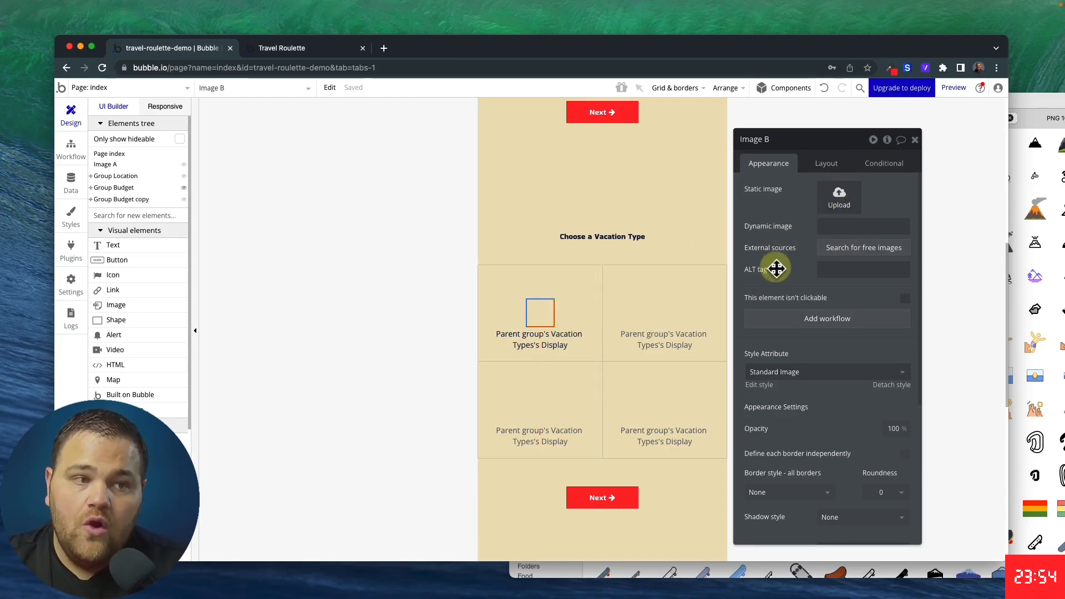
click(841, 228)
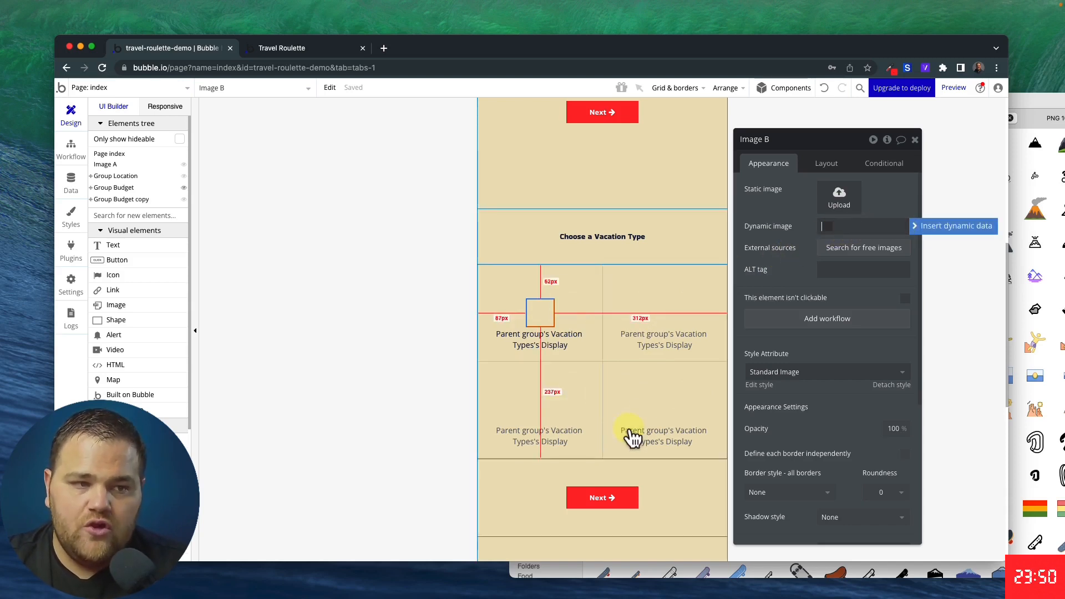
click(941, 231)
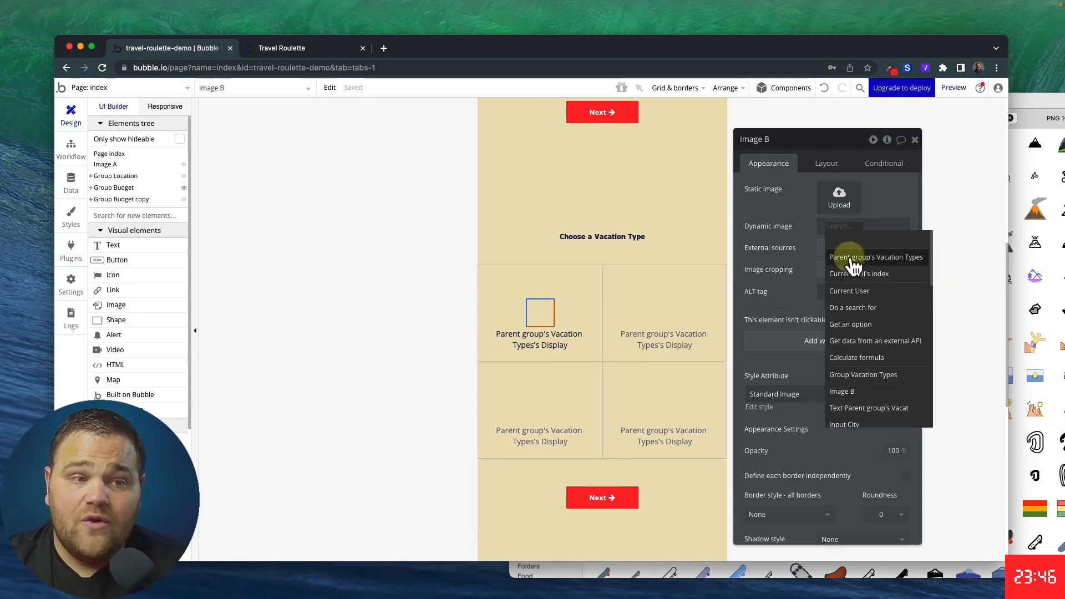
click(865, 259)
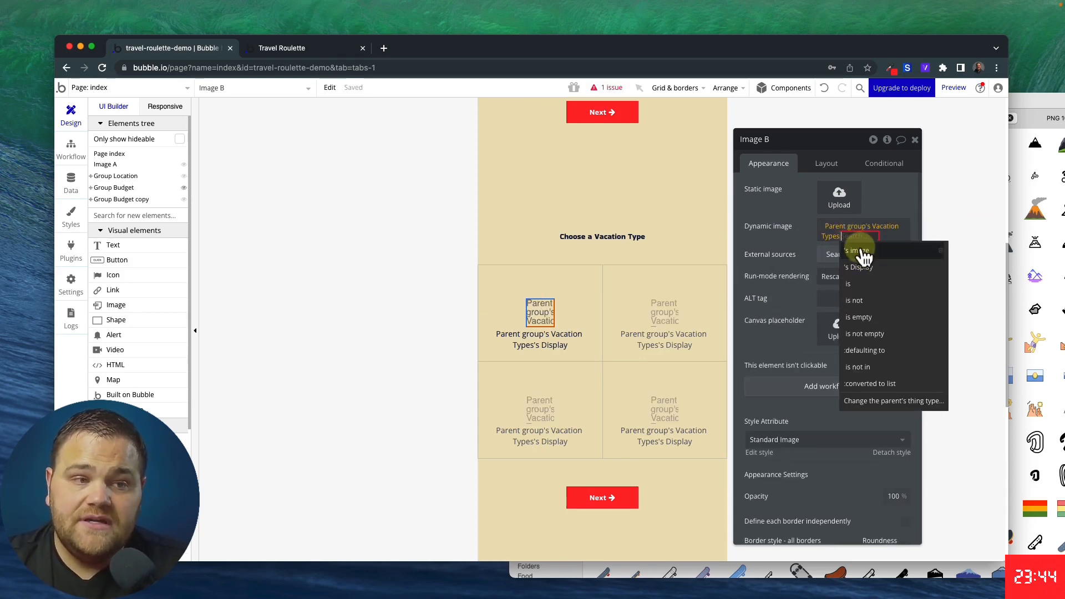
click(857, 251)
Load the latest app version in the Travel Roulette preview and examine the icons in the vacation type grid
click(324, 50)
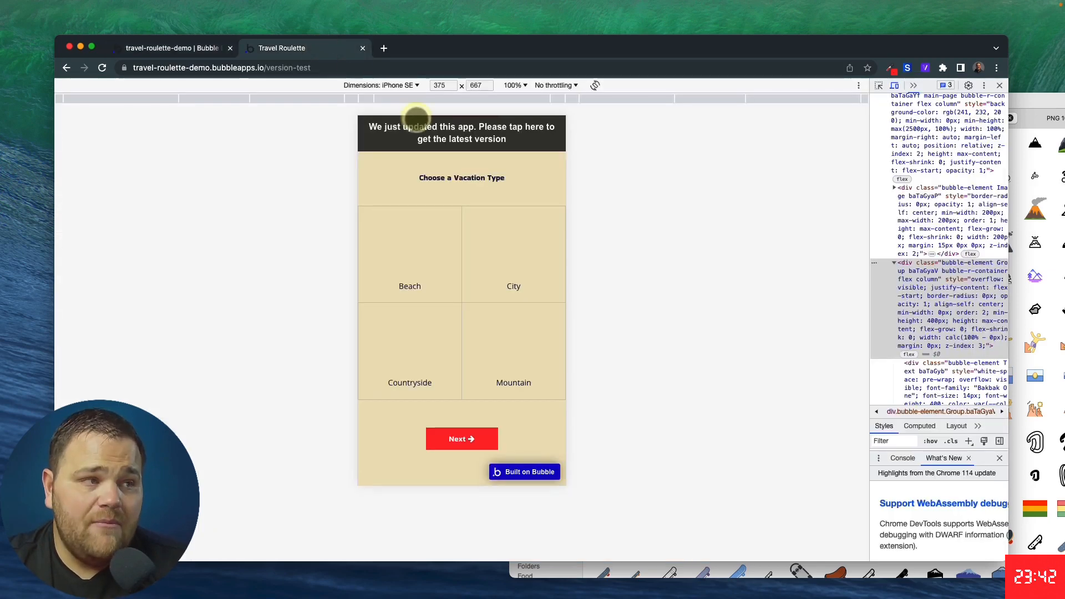
click(417, 123)
scroll(428, 297, down, 5)
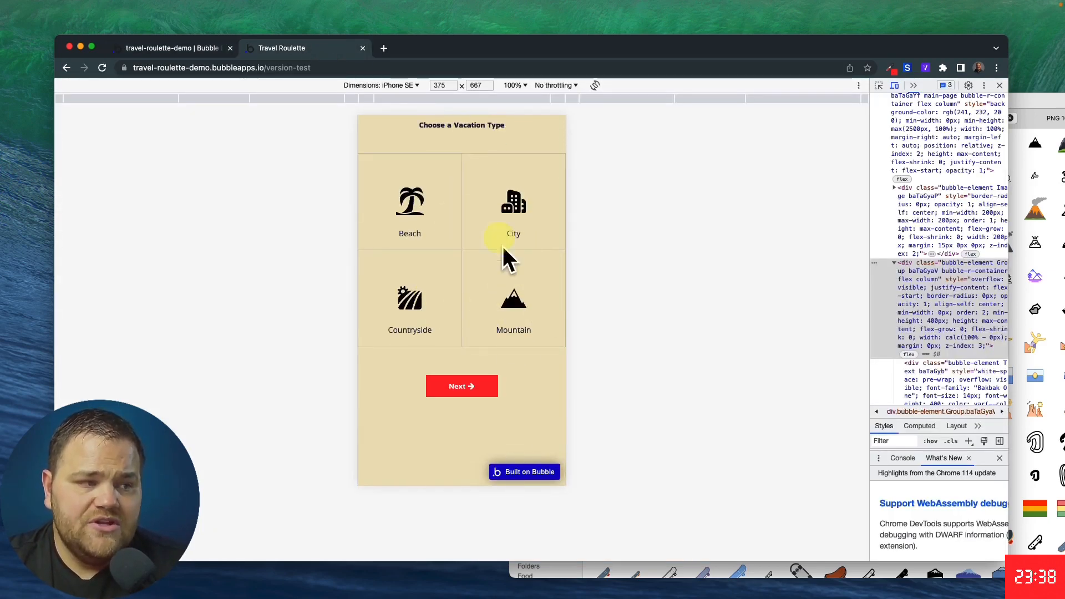
scroll(540, 329, up, 3)
In the Bubble editor, make Group Budget copy, which holds the vacation type grid, not visible on page load
click(195, 55)
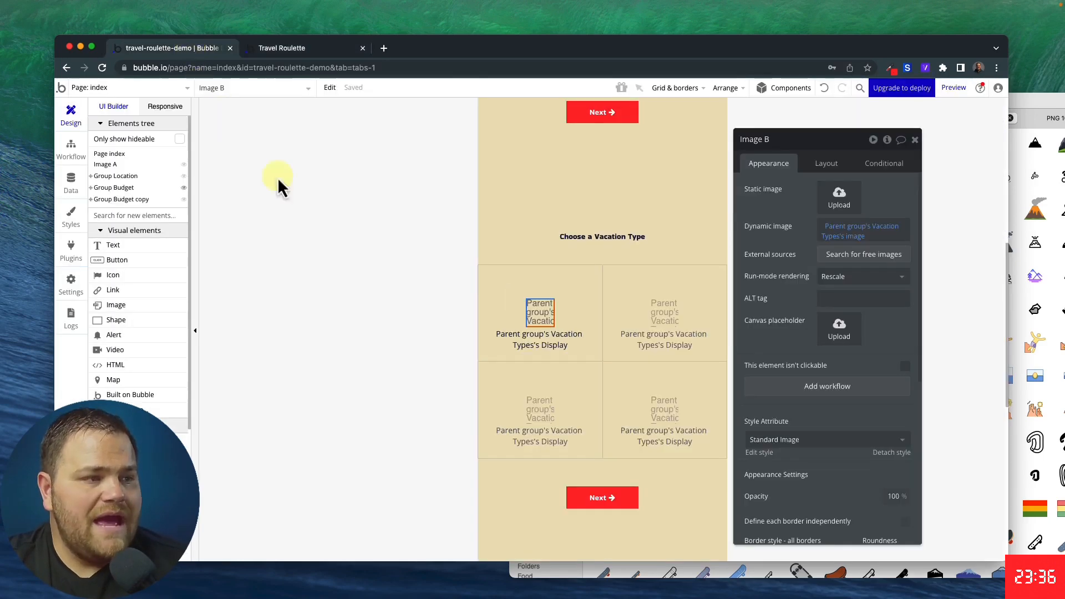
click(507, 247)
click(826, 164)
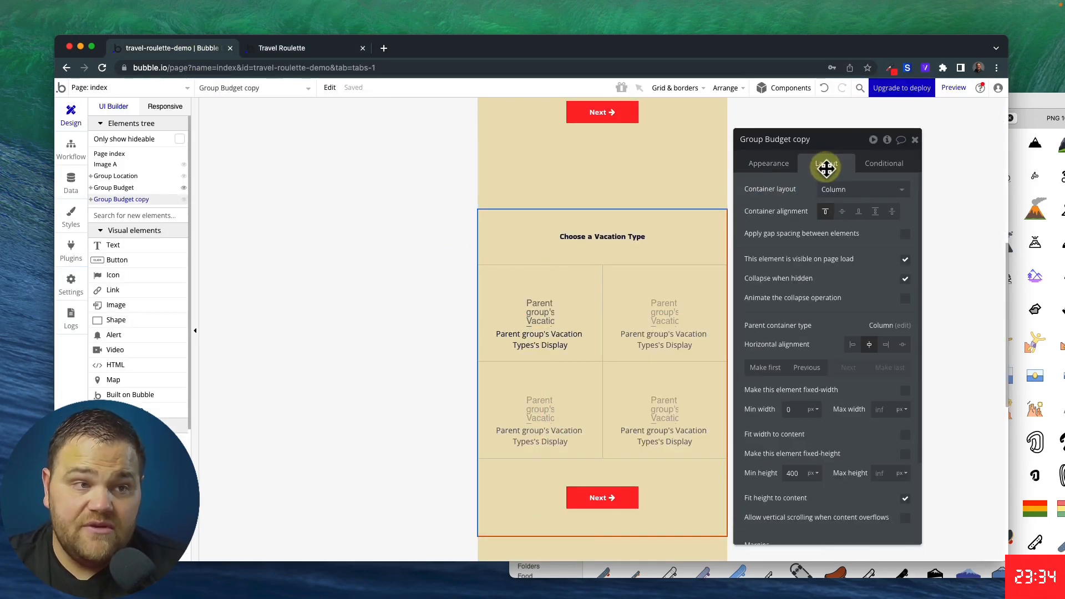
click(905, 260)
click(905, 261)
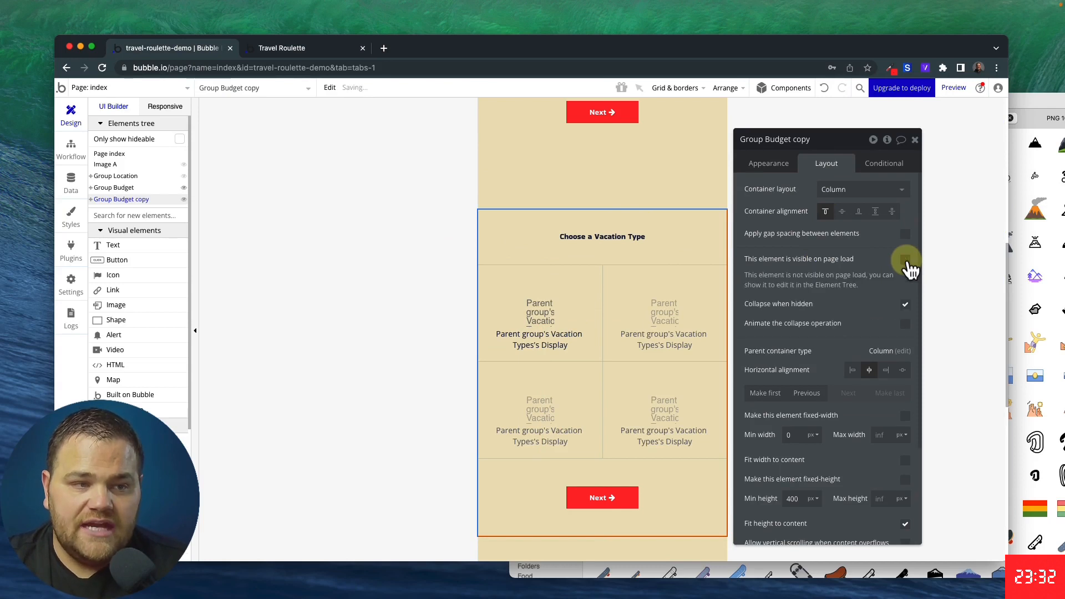
Rename the vacation type group as Group Vacation Type
click(775, 140)
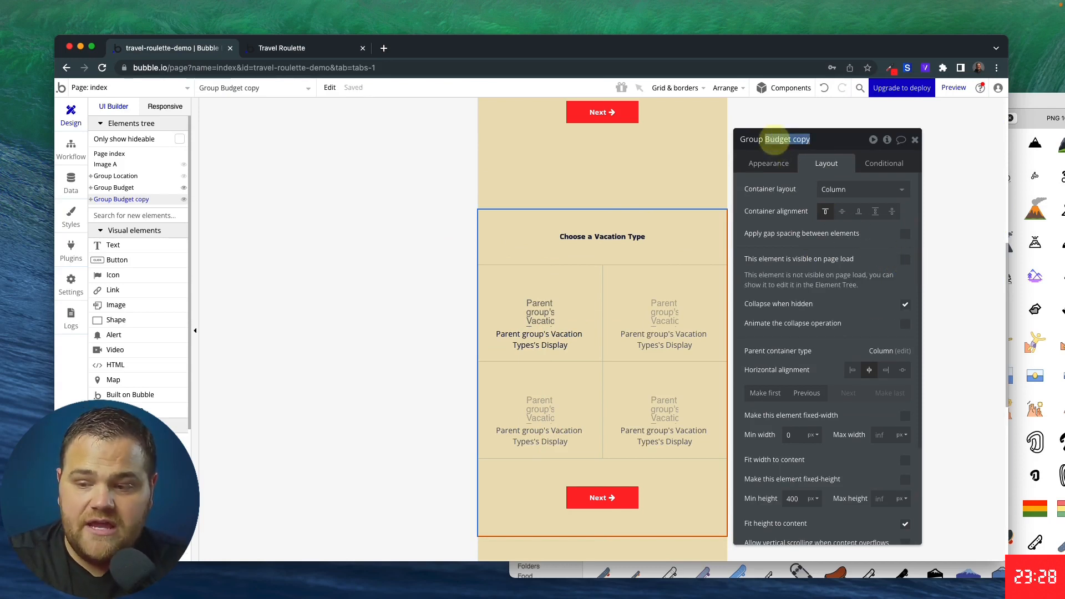
text(Group Vacation Type)
key(Return)
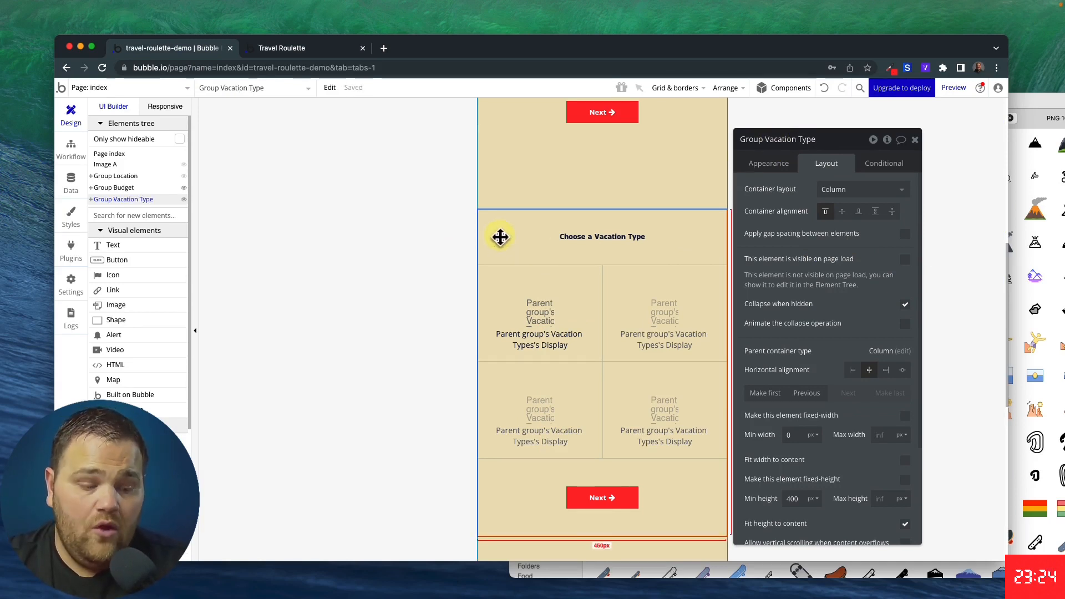
Duplicate Group Vacation Type and rename the copy as Group Travel Party
key(super+d)
scroll(520, 261, down, 5)
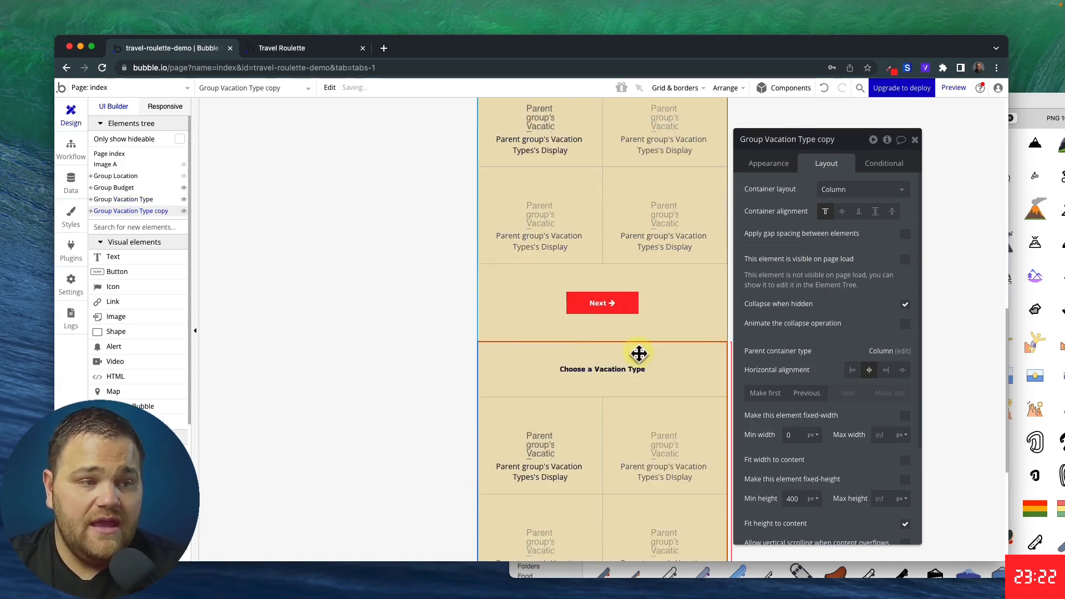
click(773, 139)
key(shift+End)
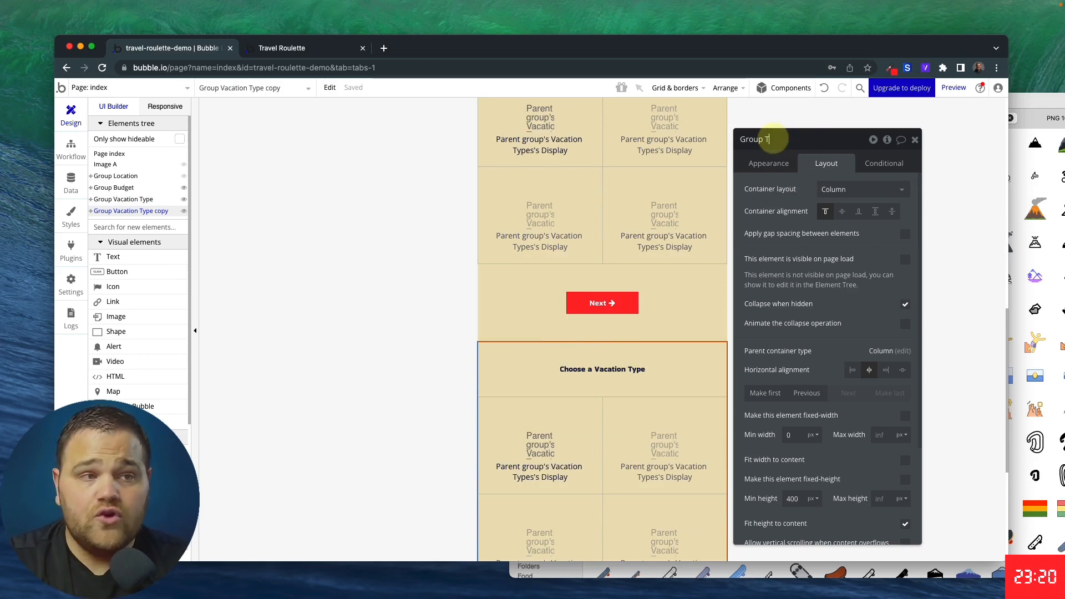
text(Travel Party)
Open the settings of the repeating group in Group Travel Party, and create a new option set named Travel Party
scroll(625, 305, down, 3)
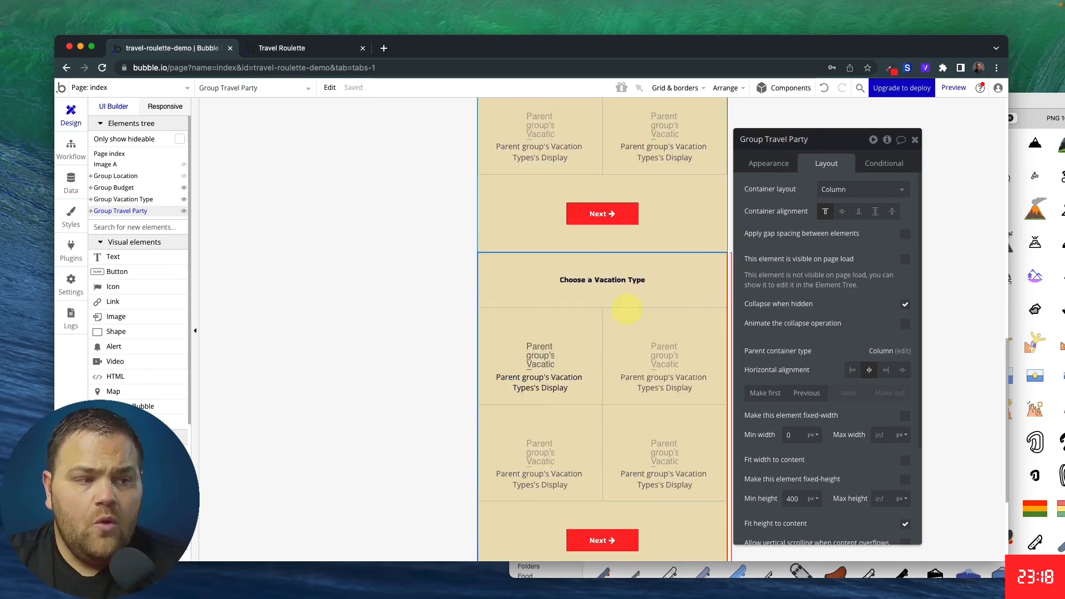
click(618, 427)
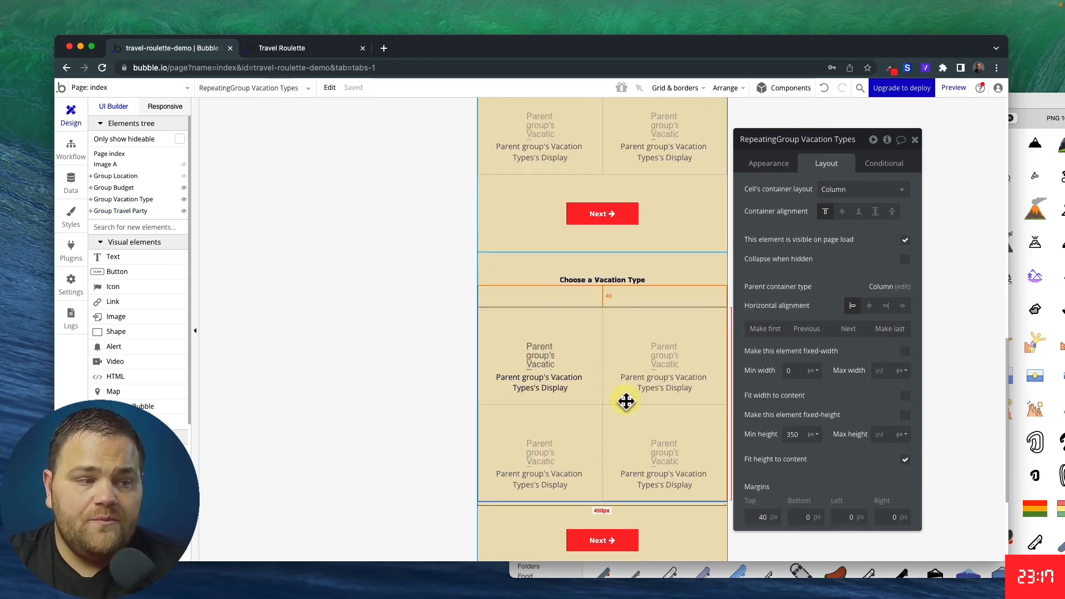
click(768, 163)
click(70, 183)
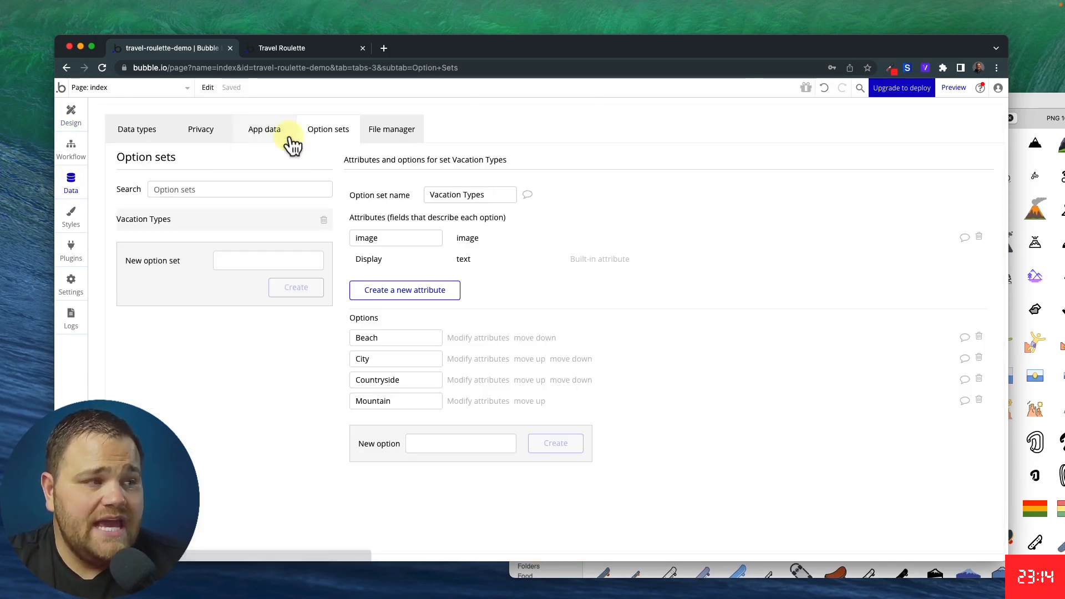
click(248, 261)
text(Travel Party)
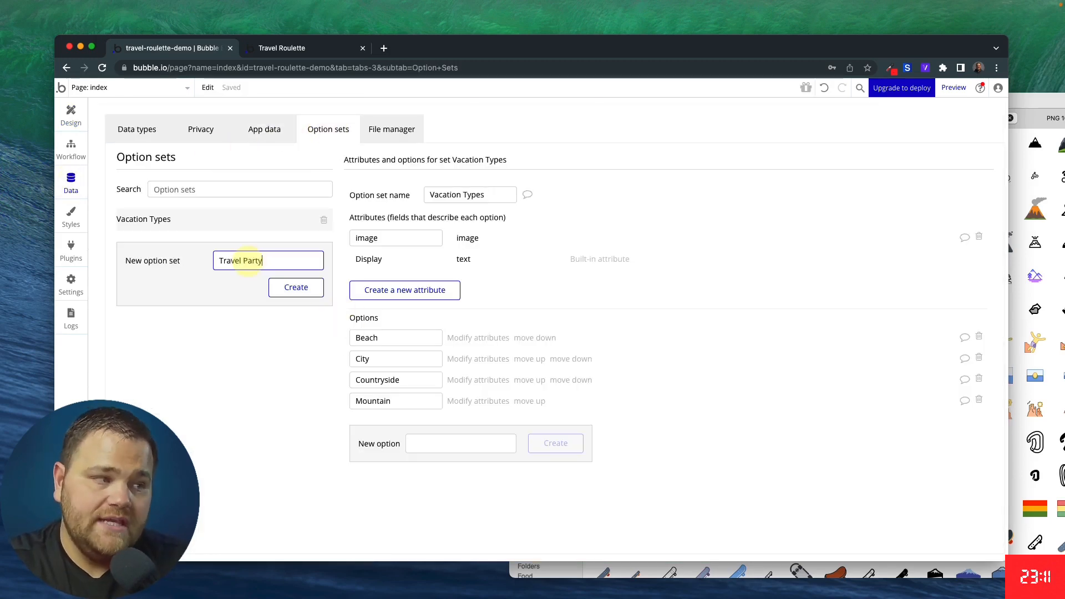
key(Return)
Add the options Alone, As a Couple, As a Family with Children and With a Group to the Travel Party option set
click(452, 335)
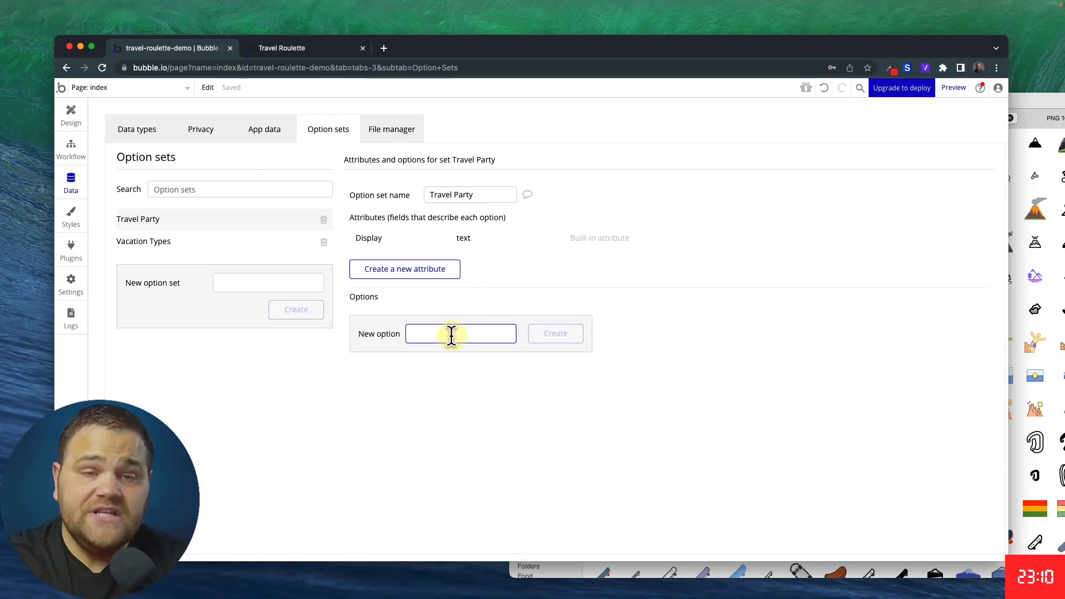
text(Alone)
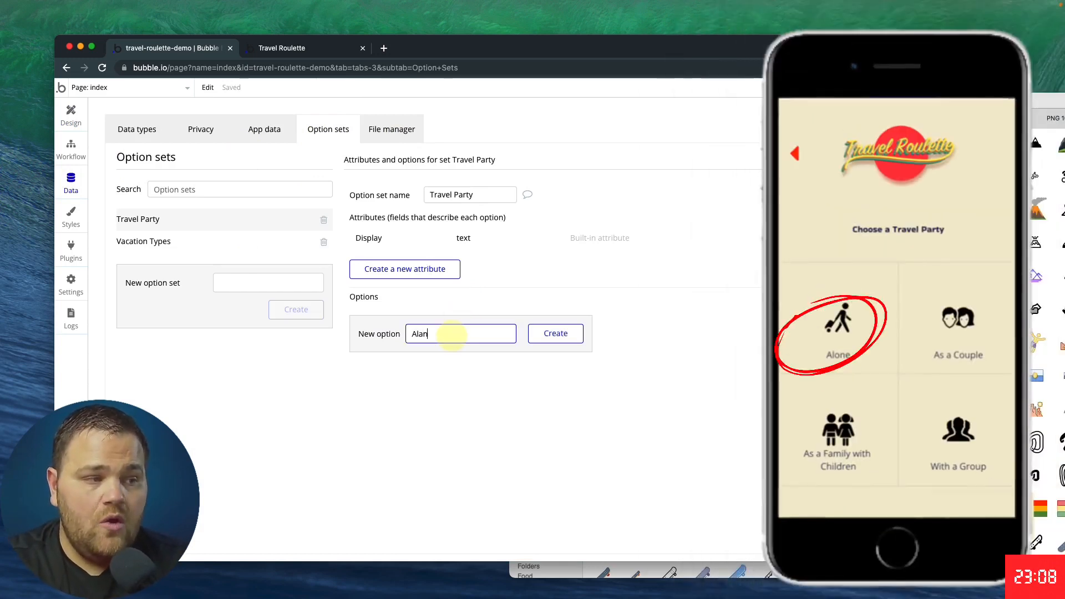
key(Return)
text(As a Couple)
key(Return)
text(As a)
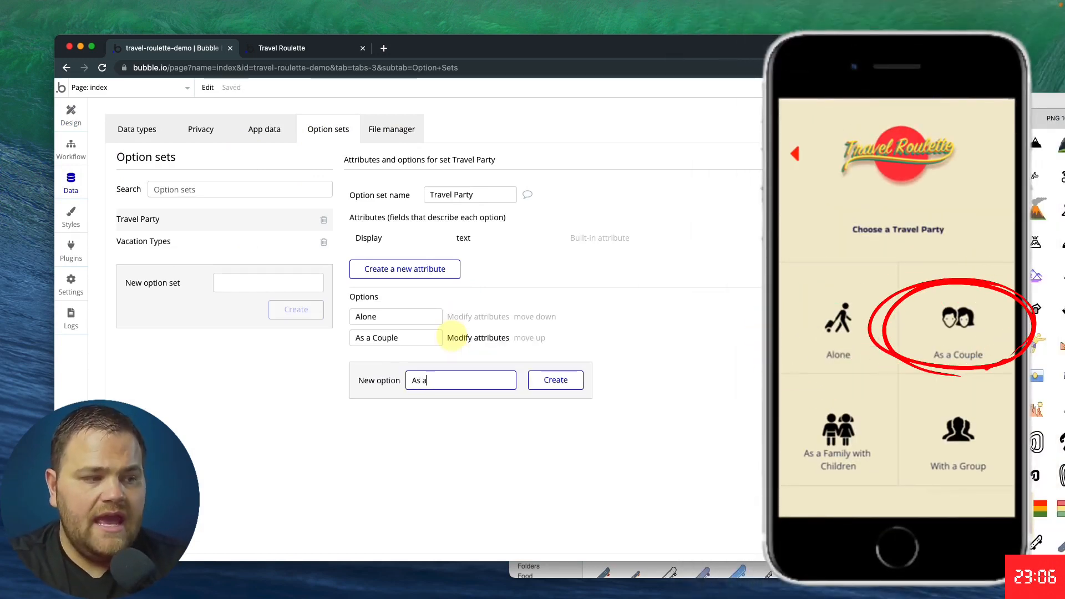
text( Family with Chil)
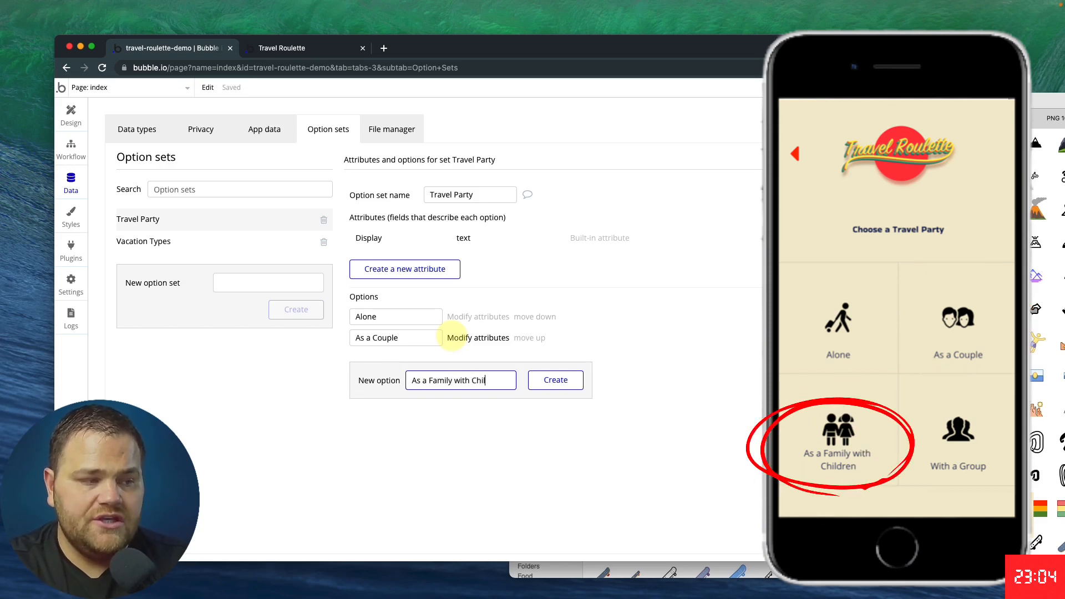
text(dren)
key(Return)
text(With a Group)
key(Return)
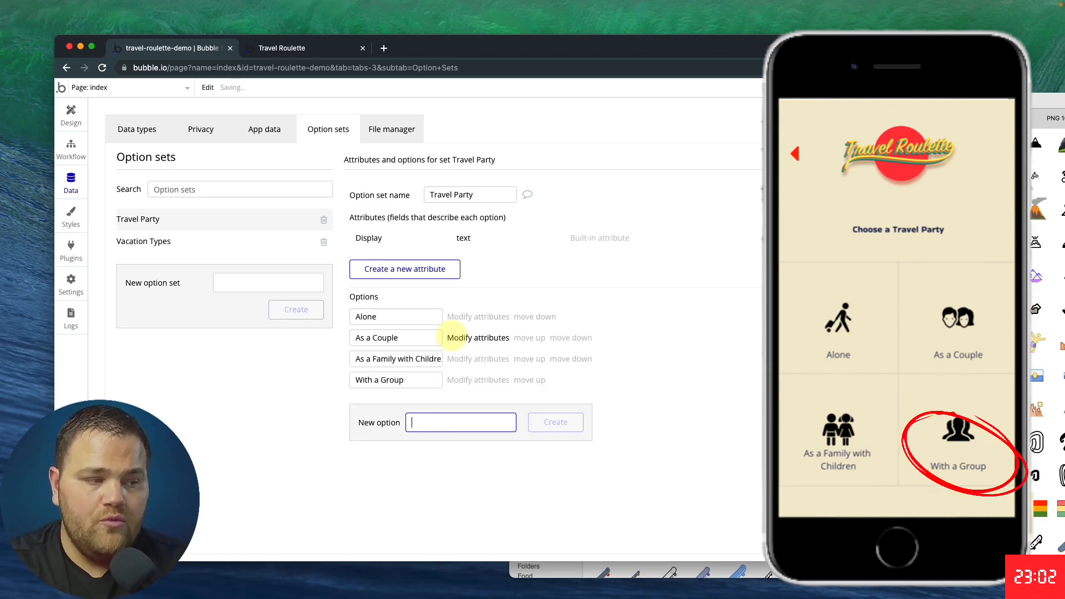
Create an attribute named Image of type image for the Travel Party option set
click(431, 276)
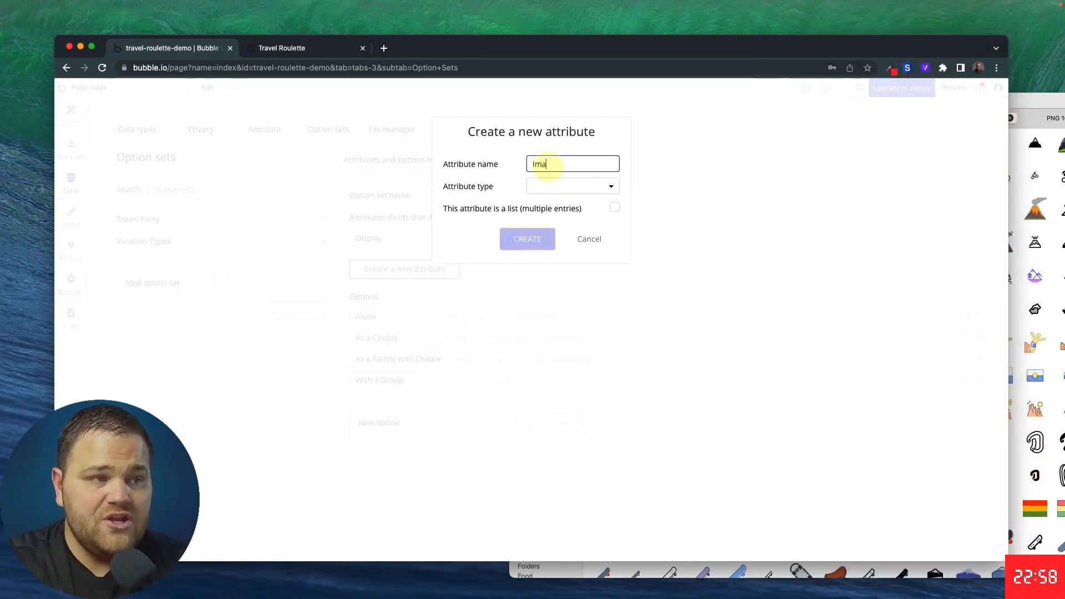
click(600, 185)
text(im)
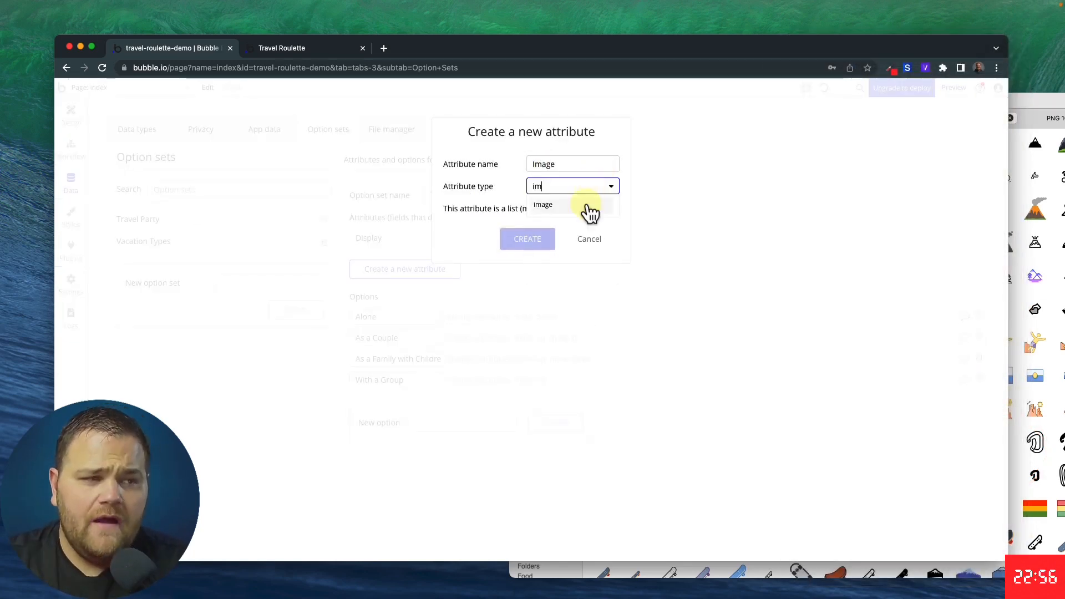
click(585, 203)
click(541, 238)
Search the Icons8 app for "traveler", upload a solid black traveler icon as the Alone option's image and save
click(1031, 101)
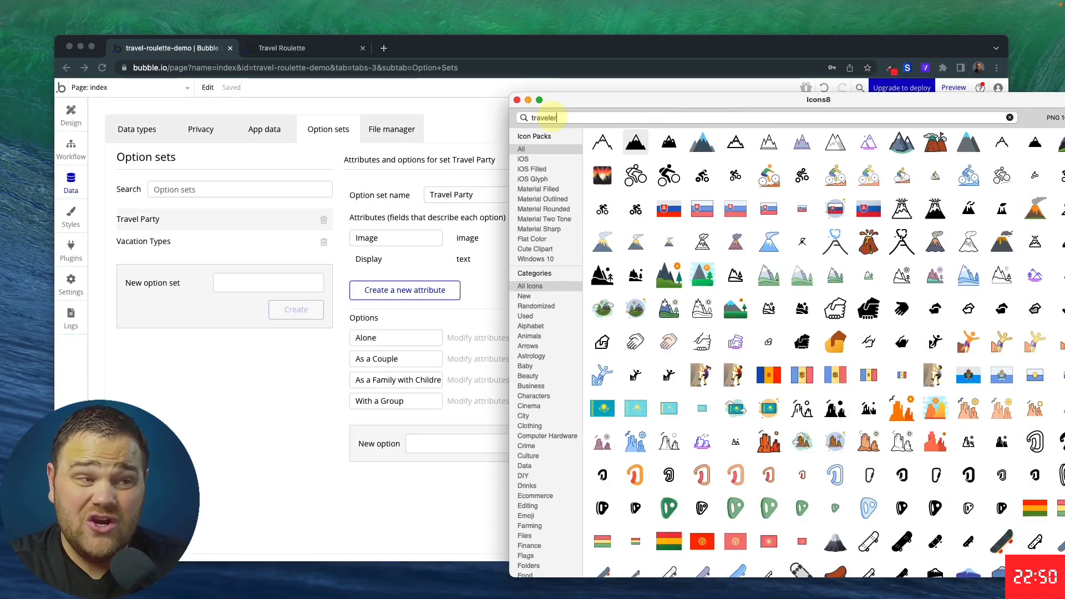
drag(626, 101, 825, 160)
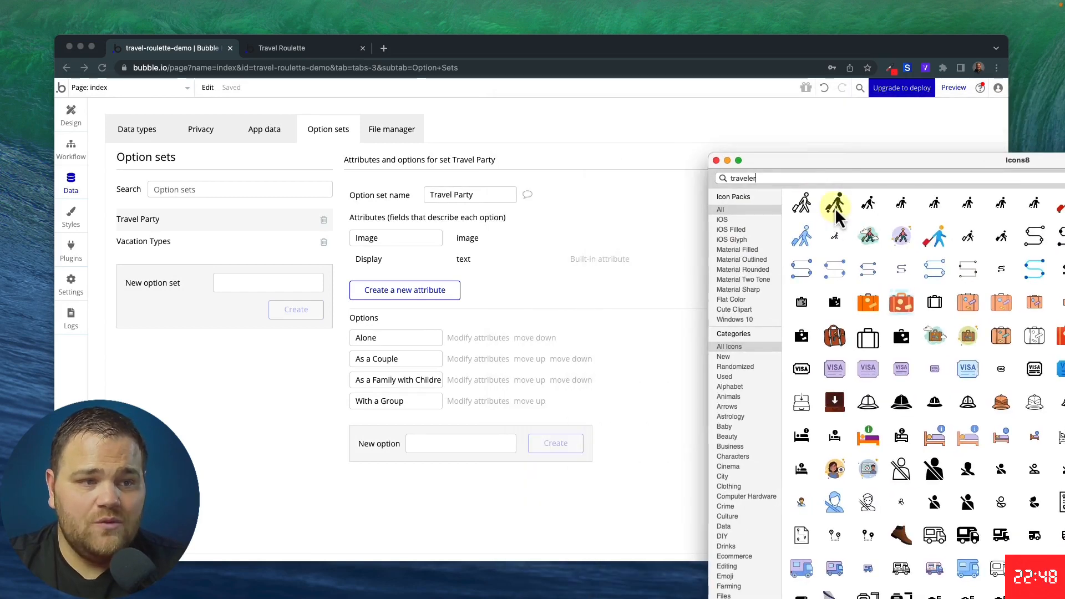
click(502, 333)
click(469, 343)
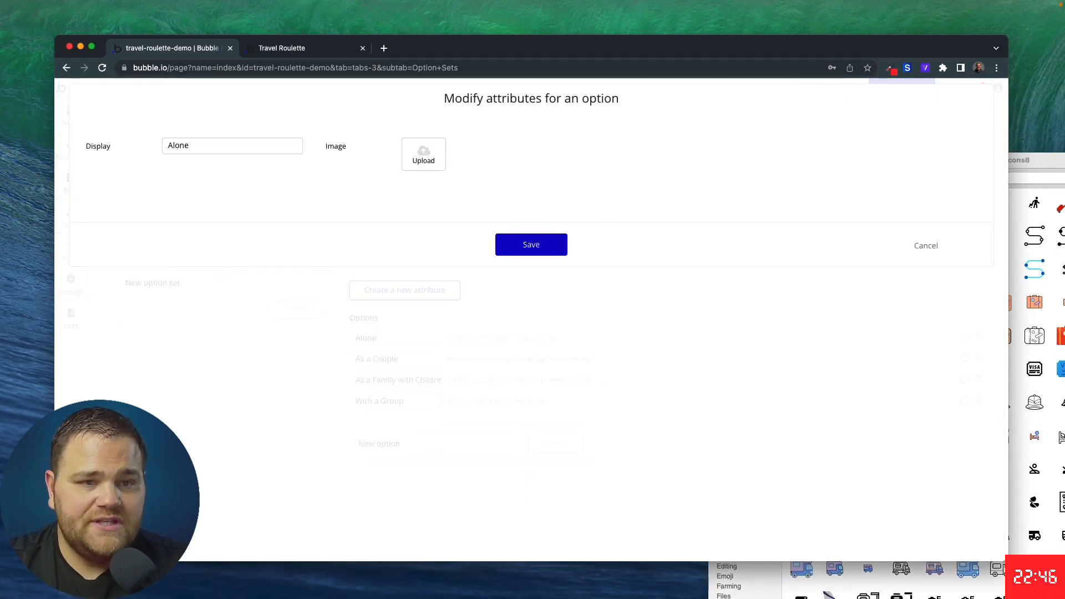
click(1020, 161)
drag(835, 204, 541, 187)
drag(424, 155, 423, 154)
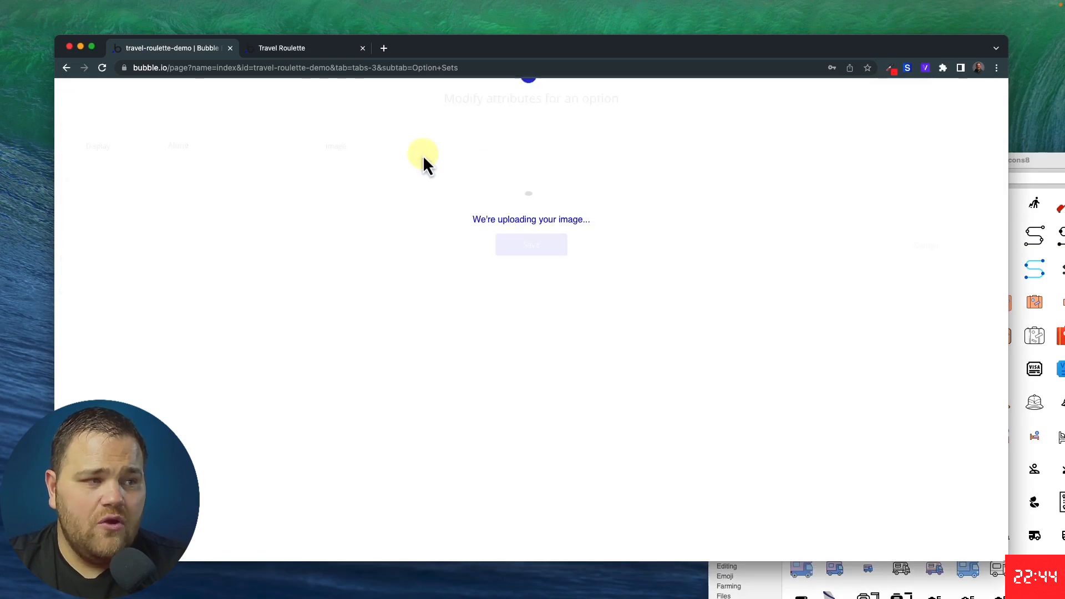
click(530, 245)
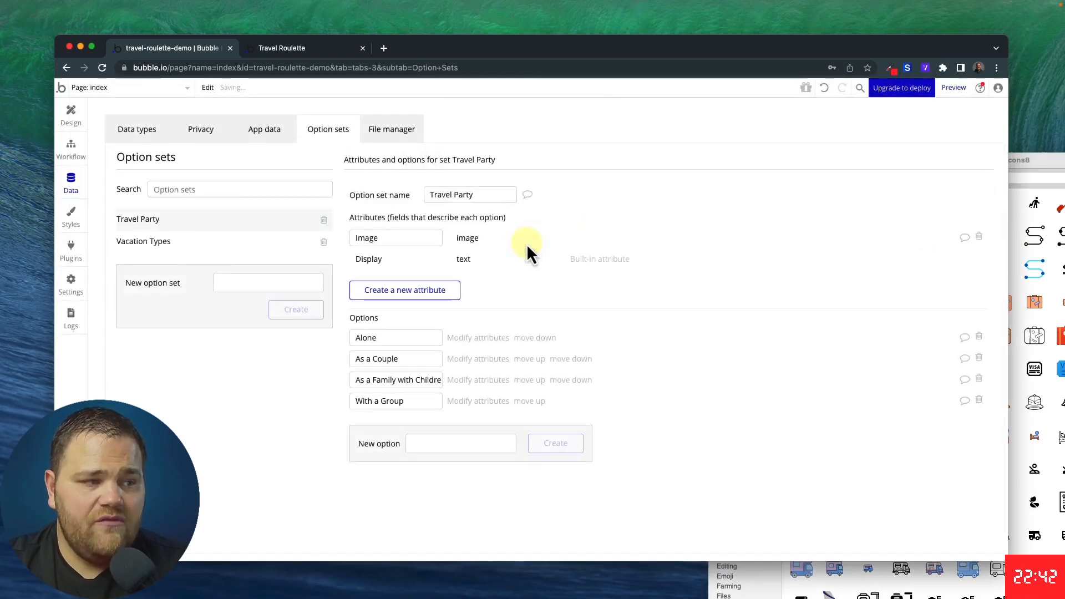
Find a couple icon in the Icons8 app, upload it as the As a Couple option's image and save
click(480, 361)
click(965, 174)
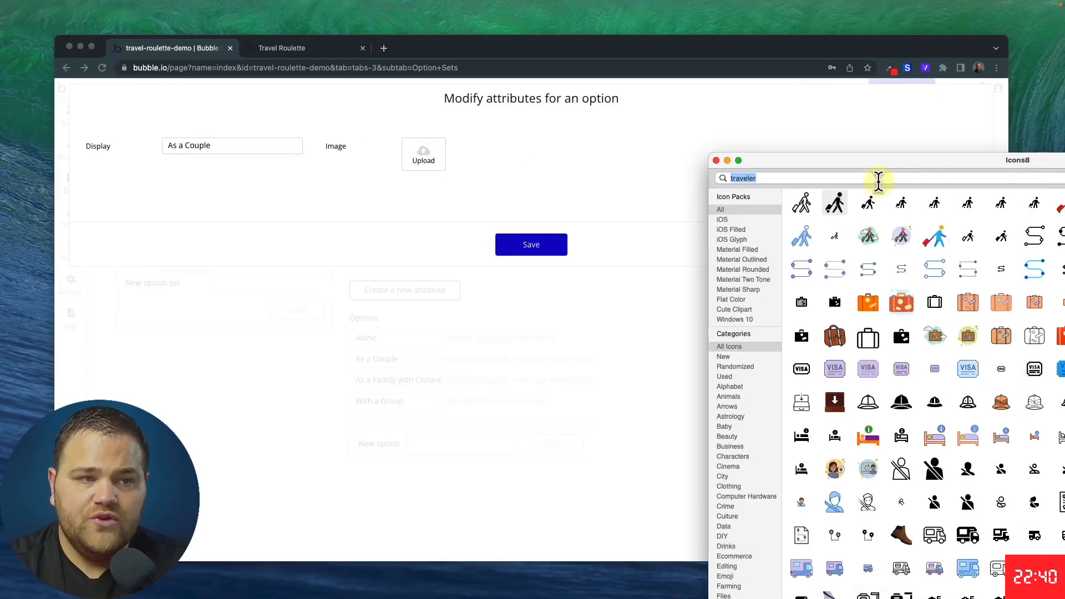
drag(869, 204, 424, 155)
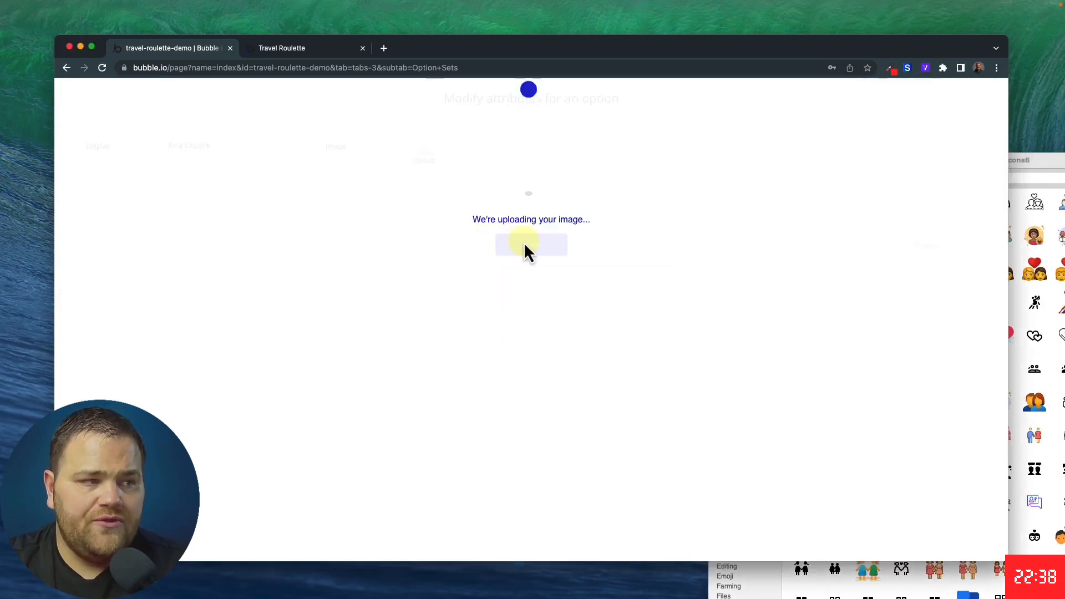
click(530, 245)
Search the Icons8 app for "family children", upload the solid black children icon as the As a Family with Children option's image and save
click(478, 380)
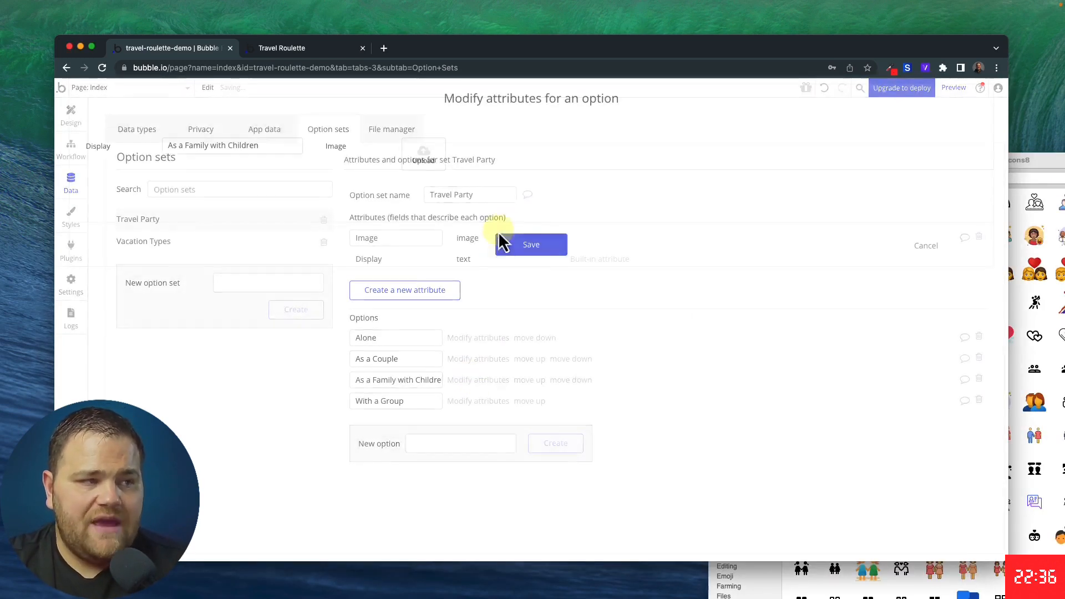
click(1046, 165)
click(802, 178)
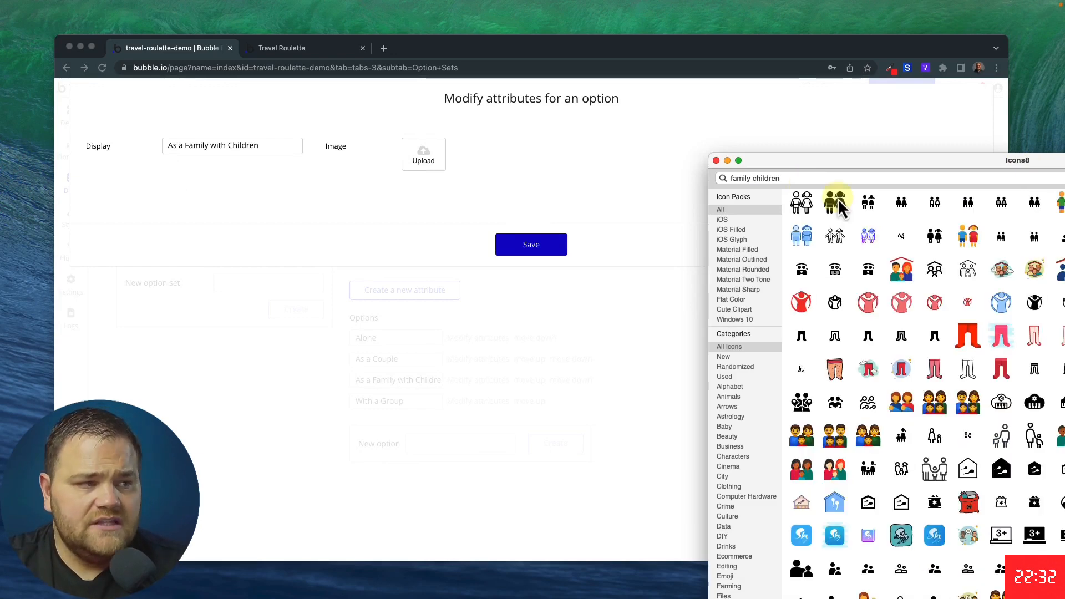
drag(835, 202, 427, 151)
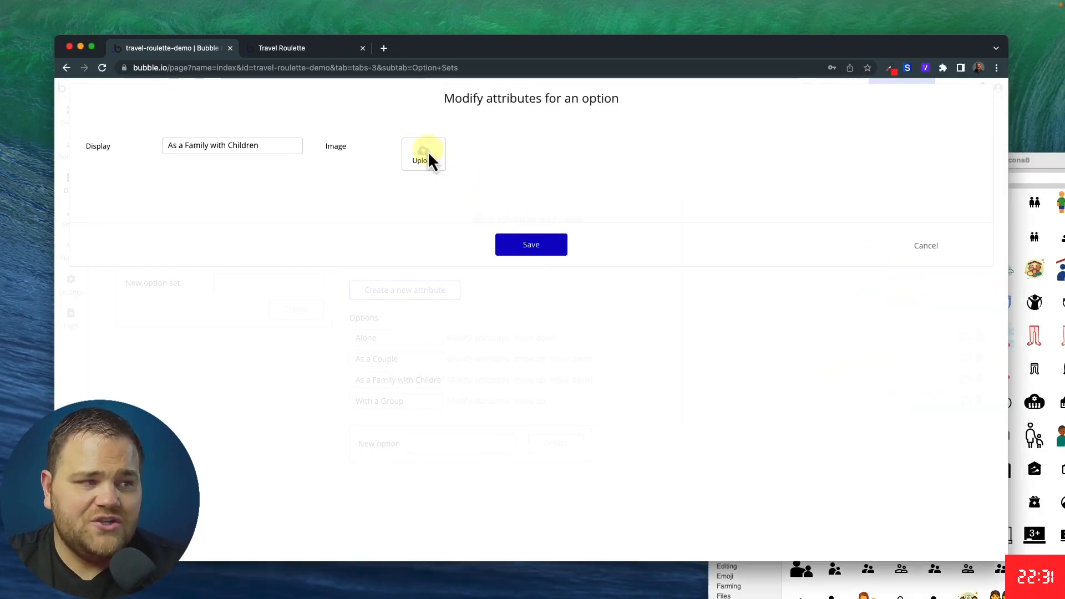
click(525, 244)
Search the Icons8 app for "people", upload a solid black group icon as the With a Group option's image and save
click(1030, 176)
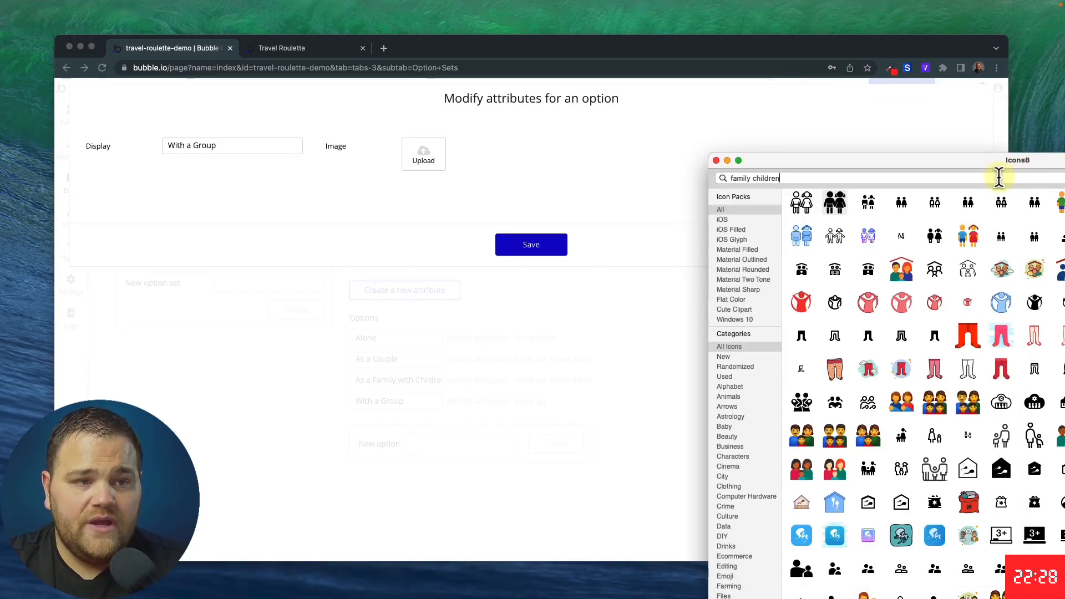
text(people)
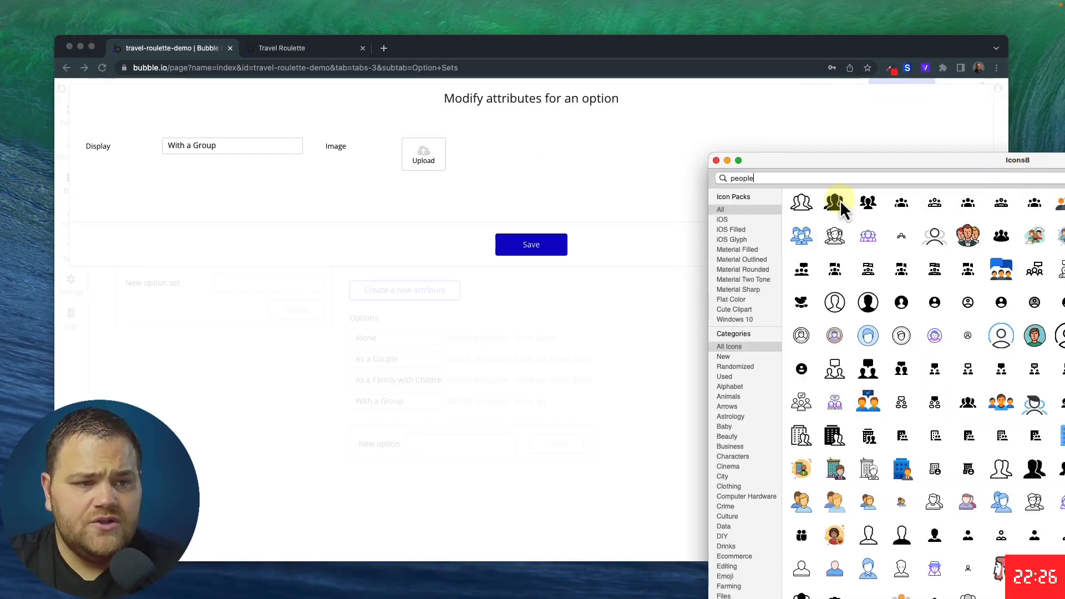
drag(834, 201, 508, 171)
drag(432, 154, 434, 160)
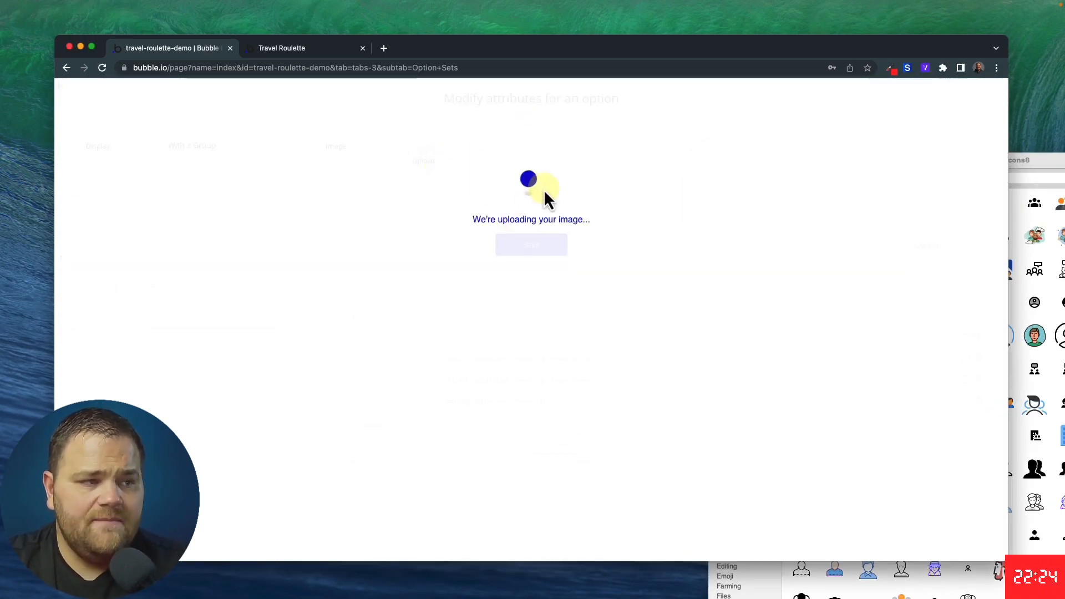
click(533, 244)
Return to the page design, check Group Travel Party's page-load visibility setting and select the repeating group inside it
click(74, 128)
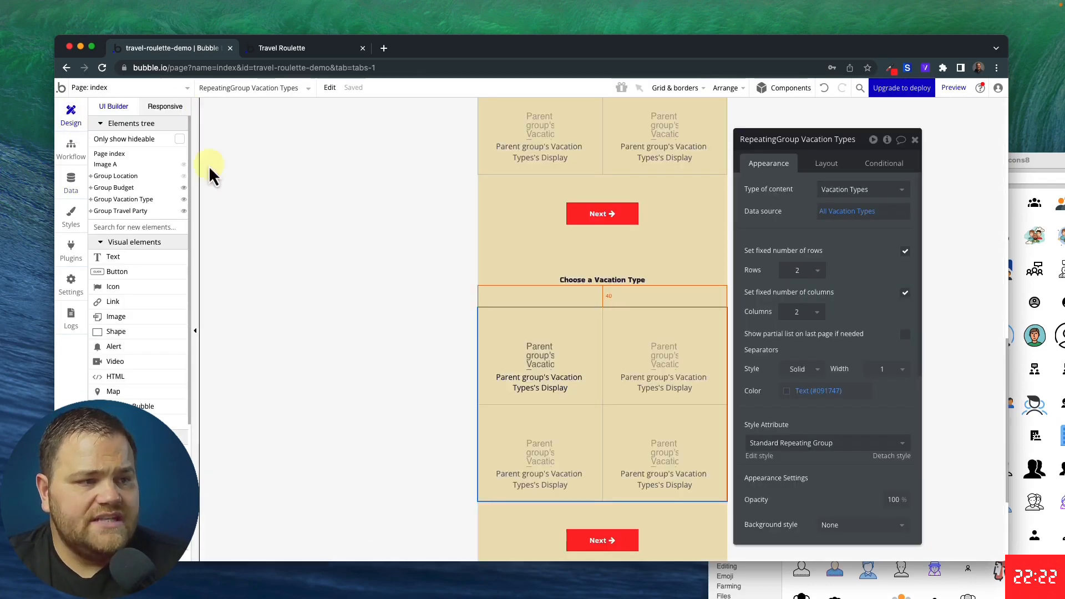
click(502, 278)
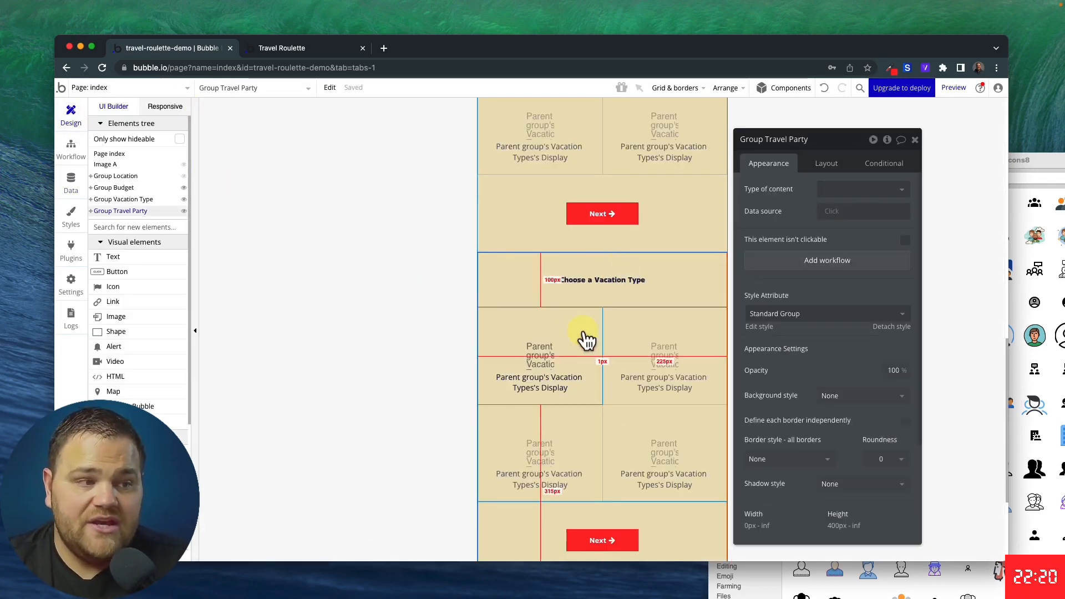
click(824, 161)
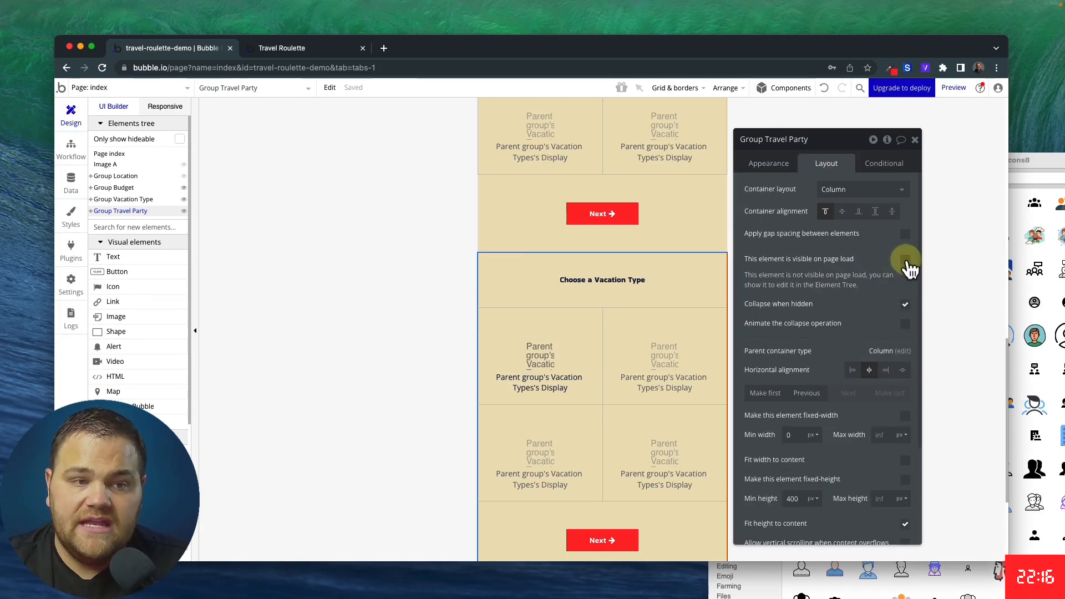
click(905, 261)
click(638, 374)
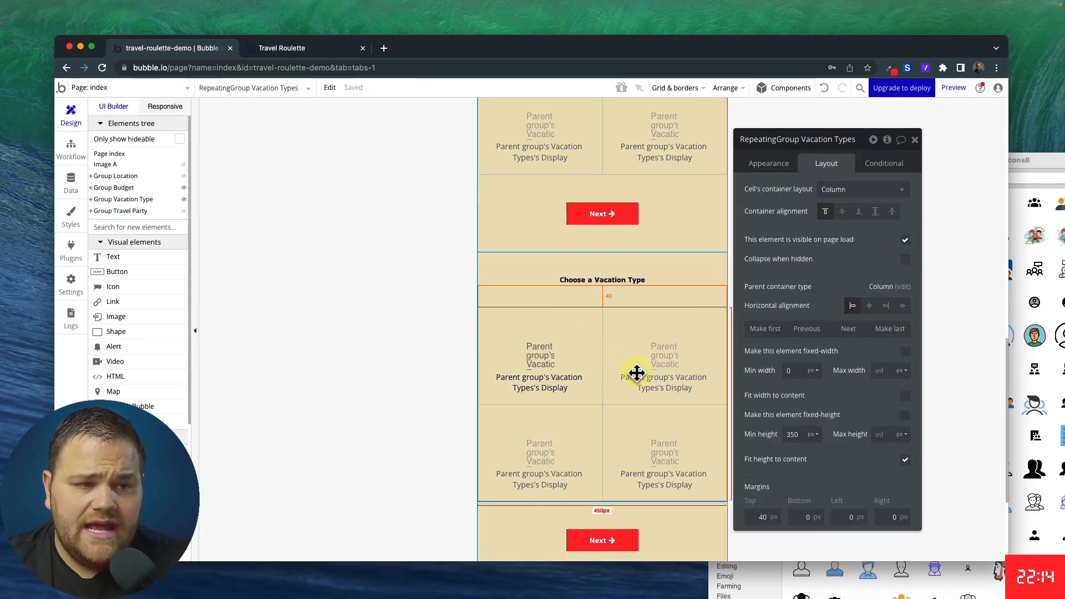
Set the selected repeating group's type of content to Travel Party and its data source to All Travel Party
click(770, 163)
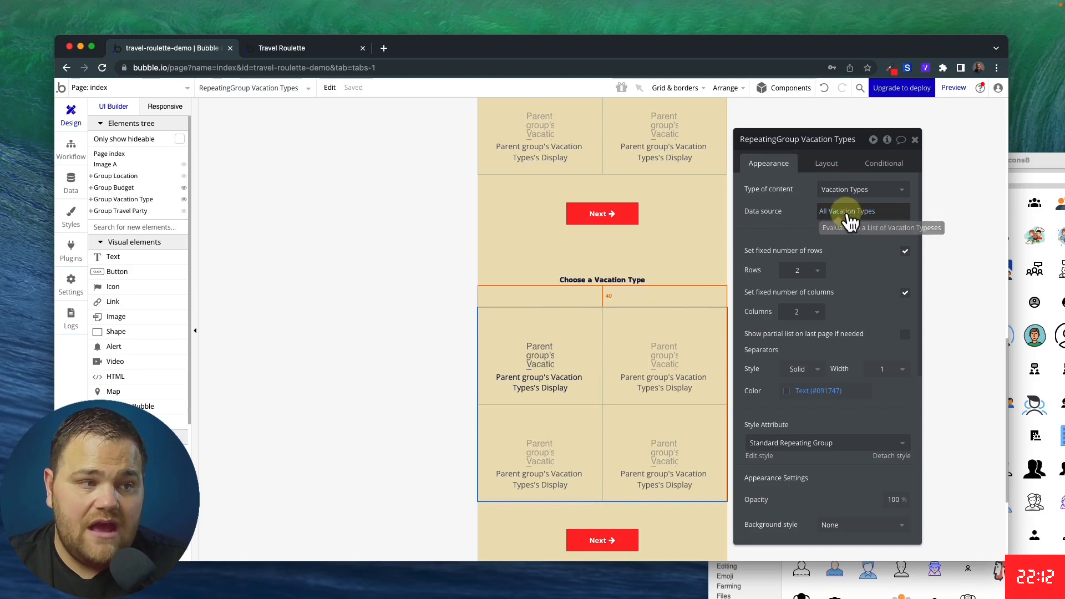
click(846, 190)
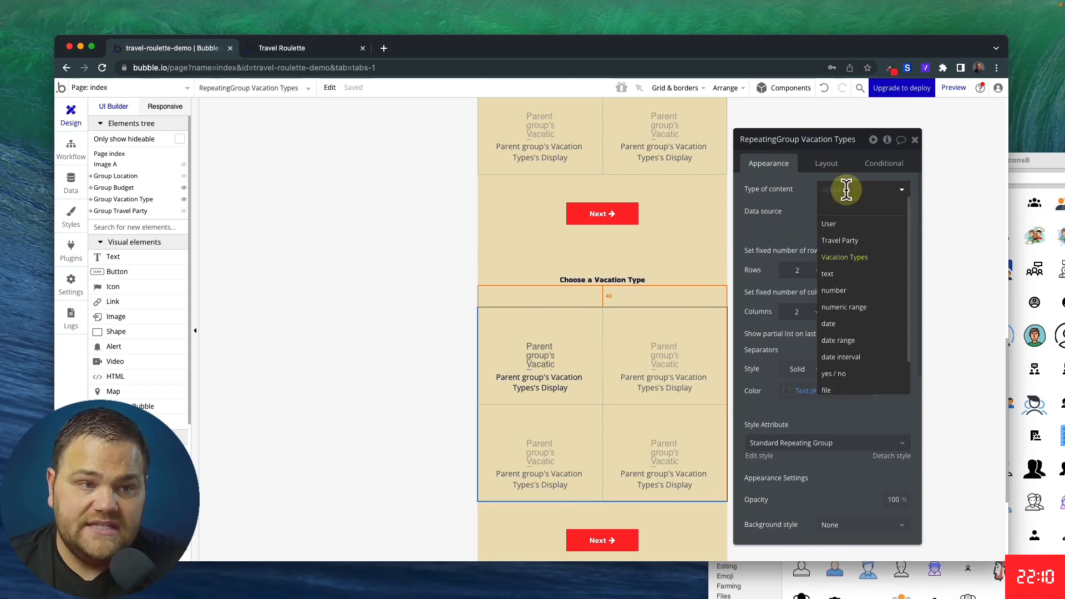
click(853, 240)
click(860, 211)
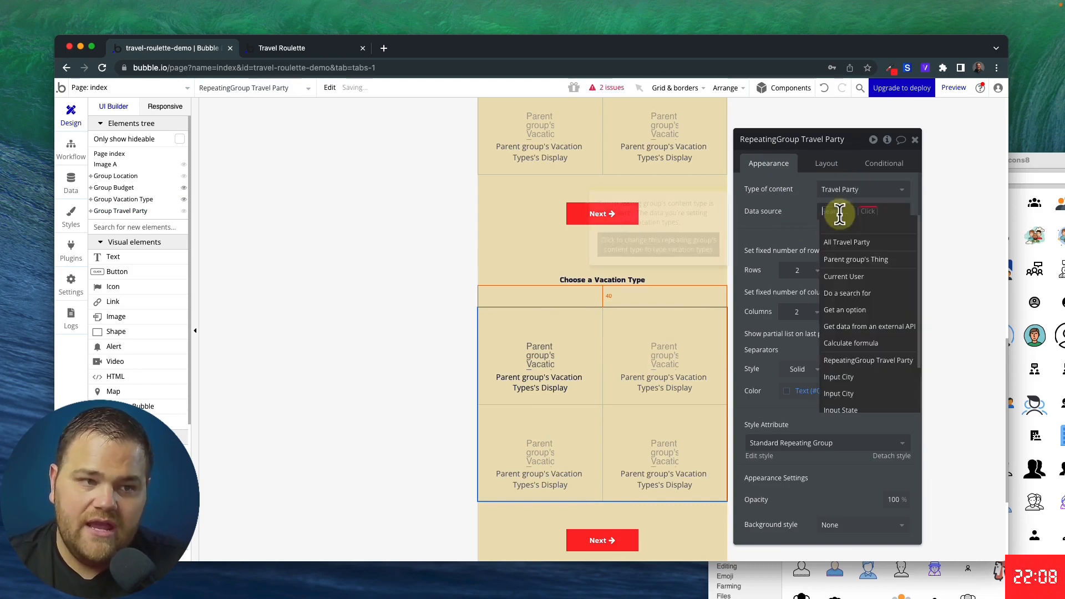
click(844, 238)
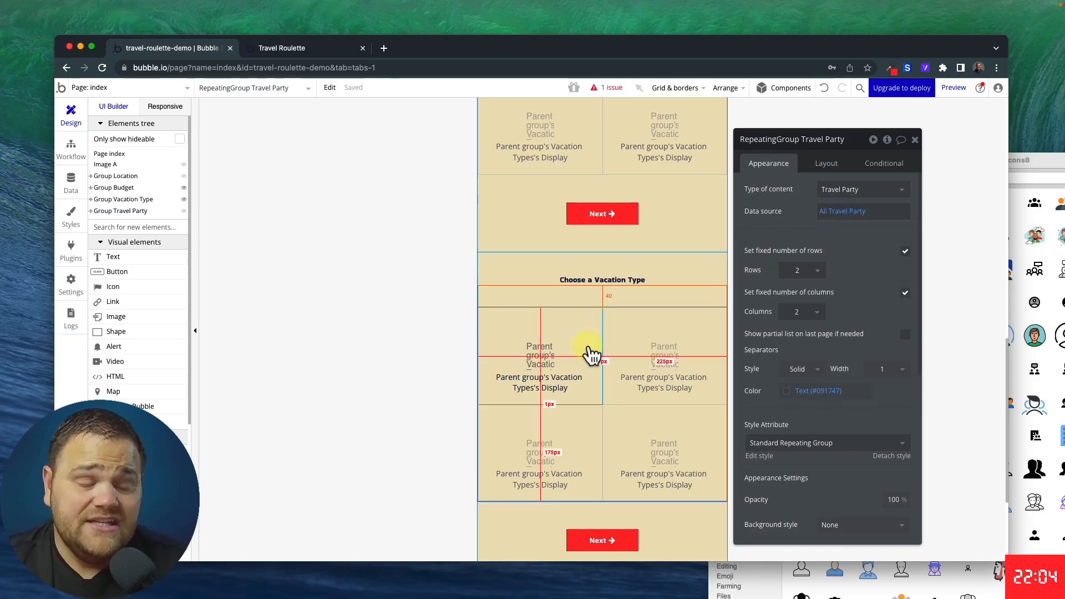
Set the cell group's type of content to Travel Party, then check its image, text and the grid in the app preview
click(591, 355)
click(840, 191)
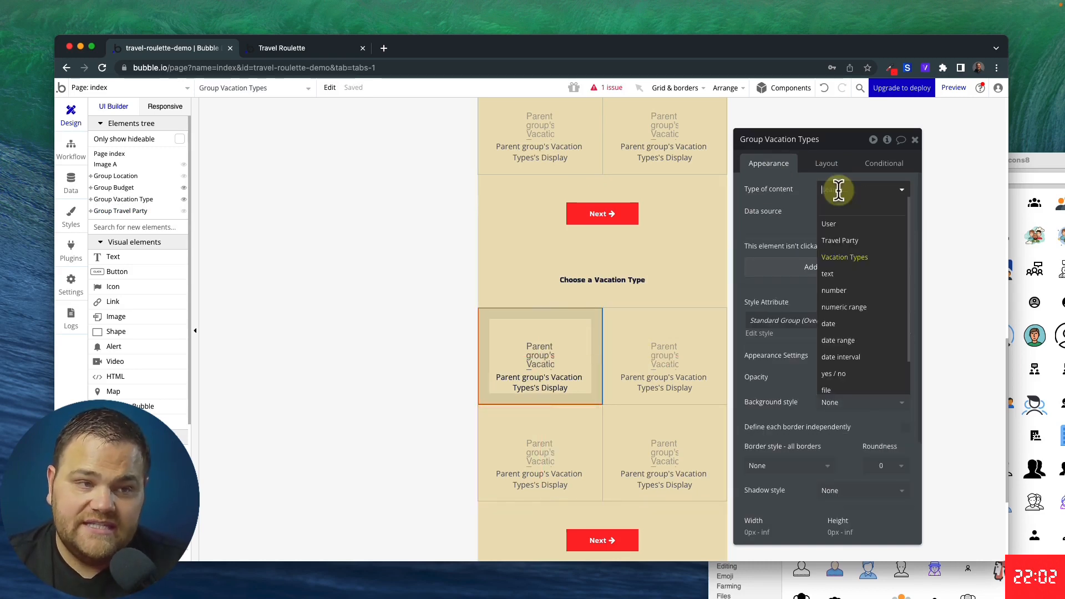
click(839, 240)
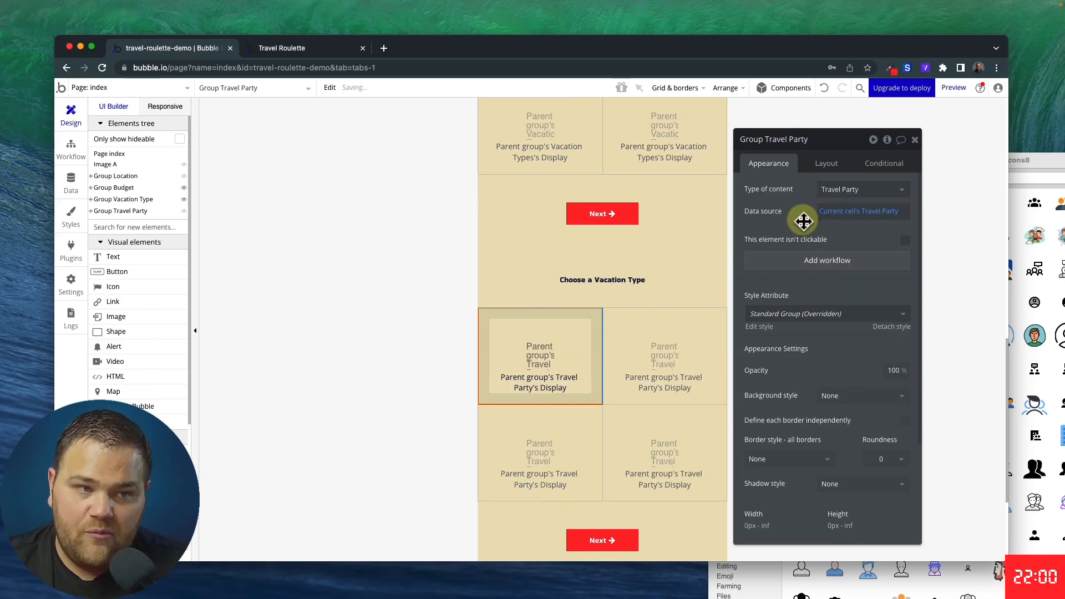
click(541, 357)
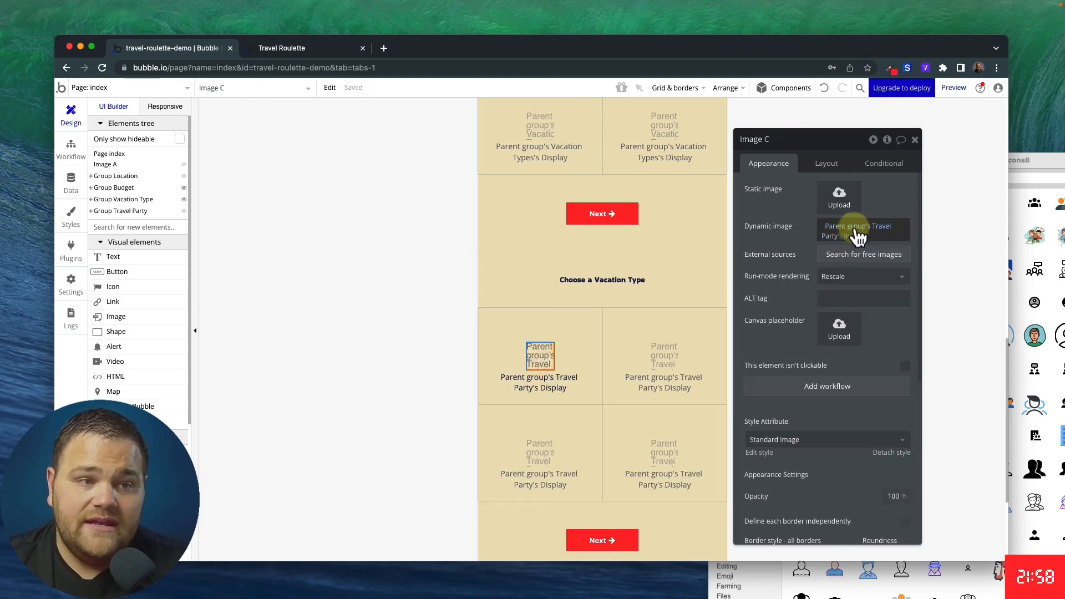
click(546, 385)
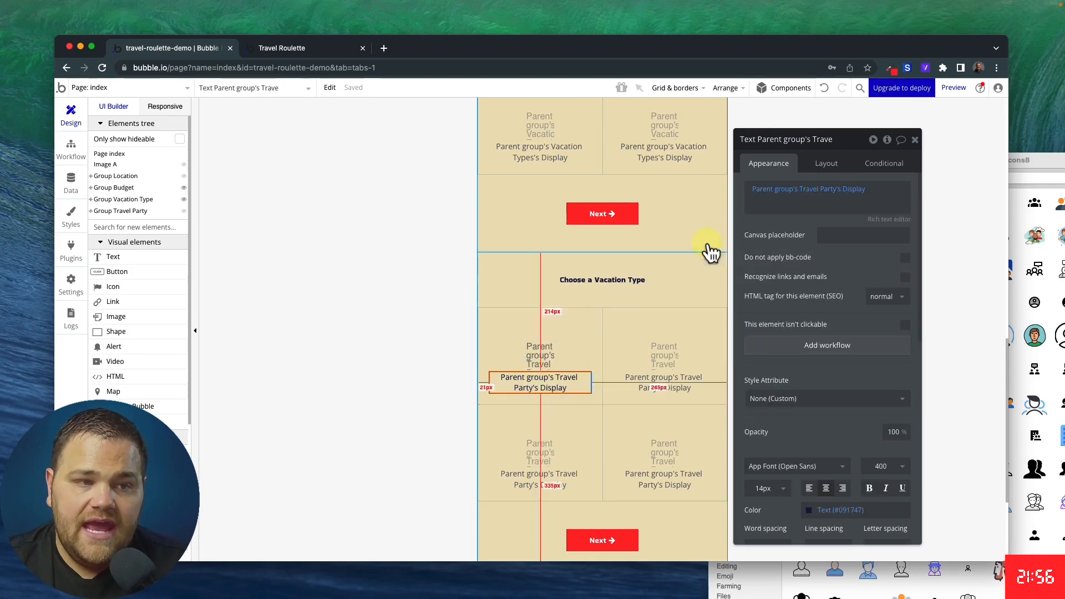
click(333, 50)
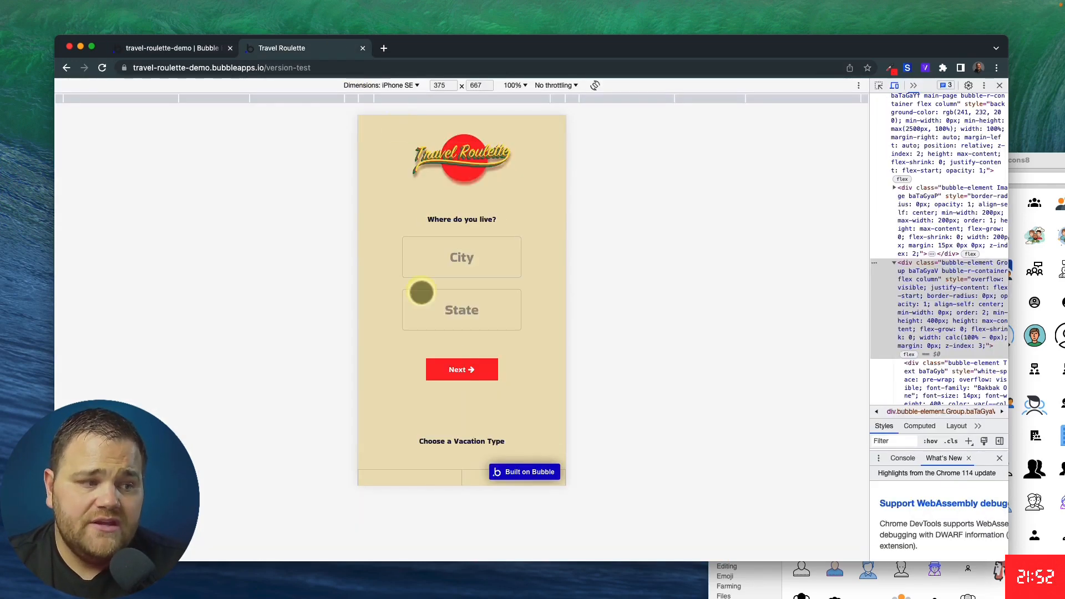
scroll(421, 292, down, 5)
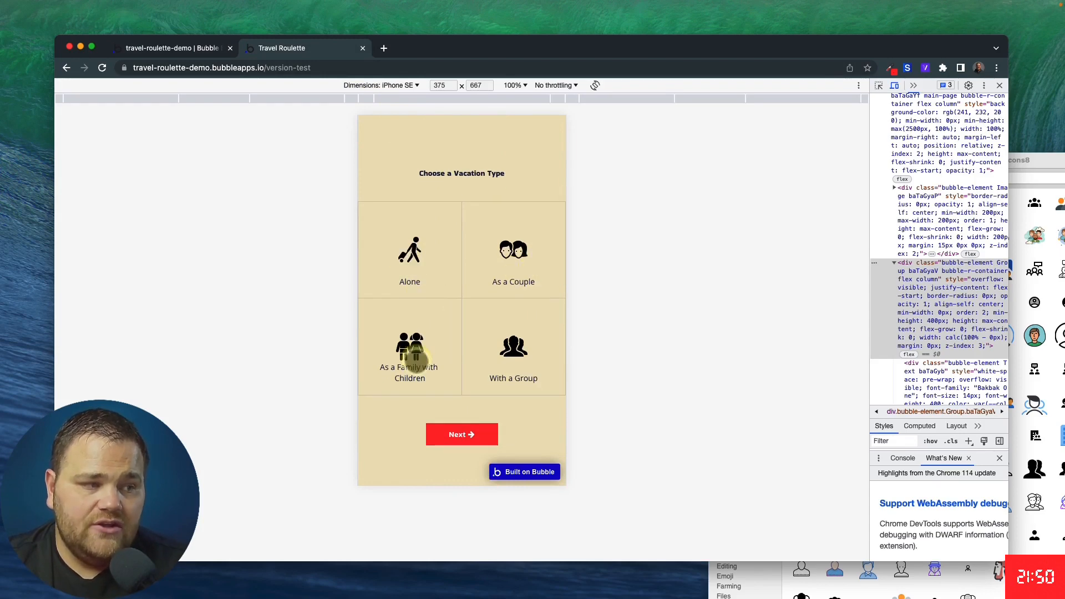
click(181, 53)
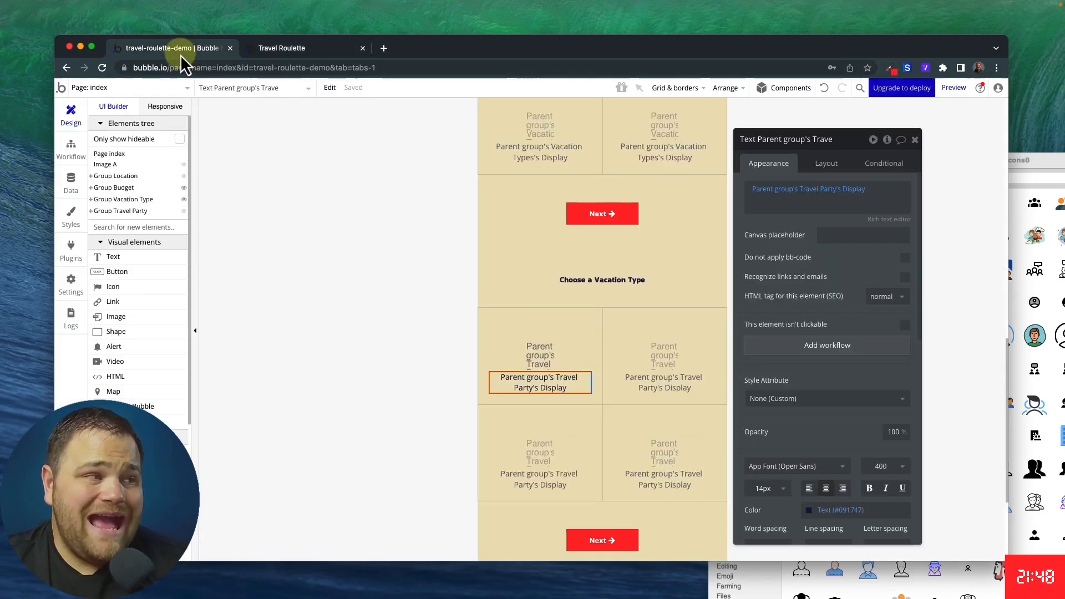
Make the outer Group Travel Party not visible on page load
click(478, 264)
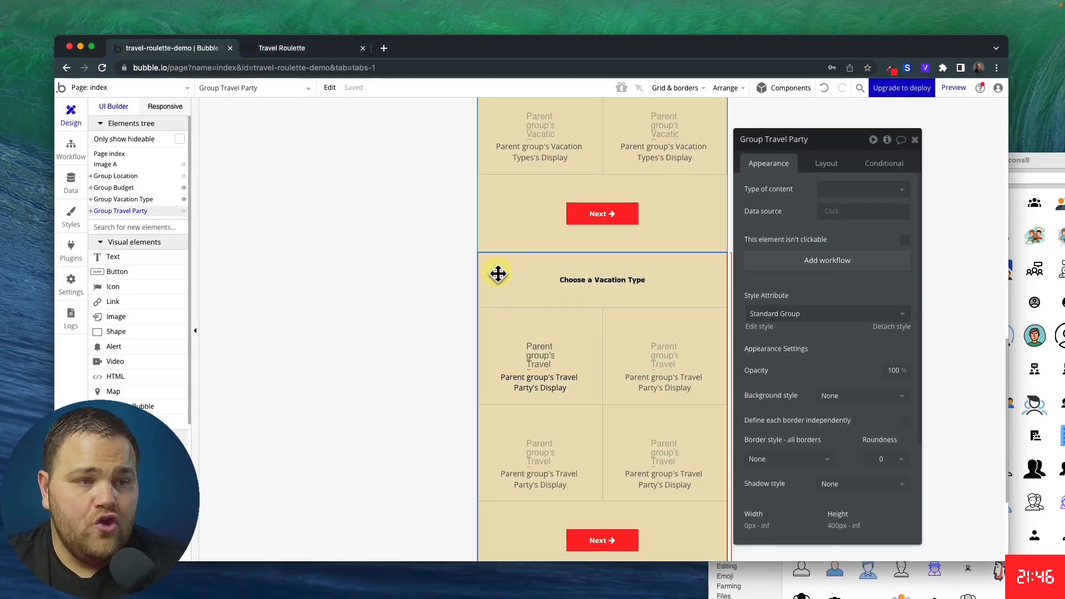
click(848, 165)
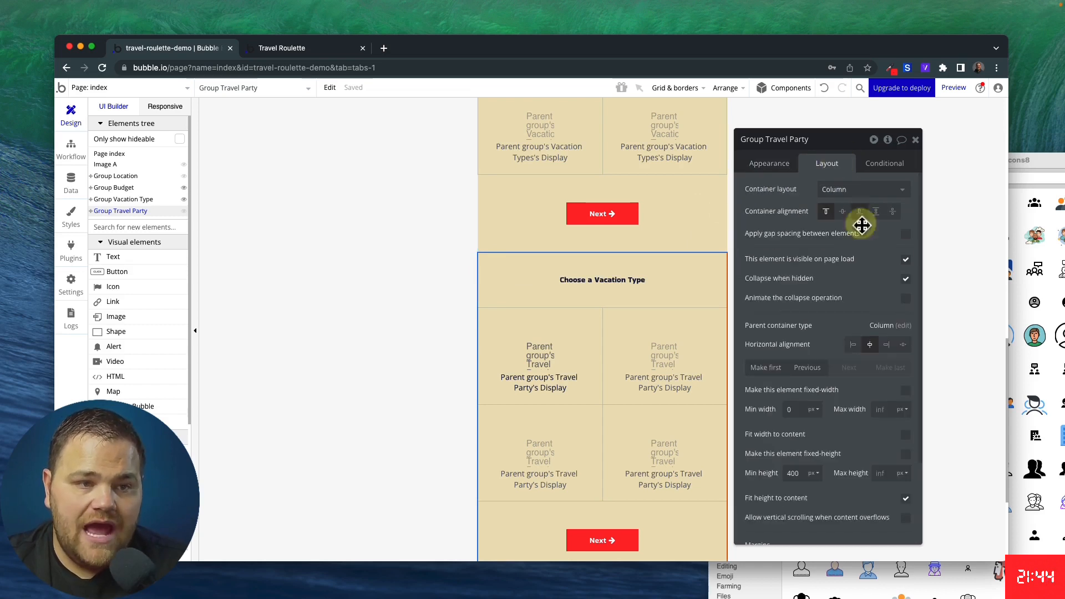
click(905, 260)
drag(843, 259, 921, 239)
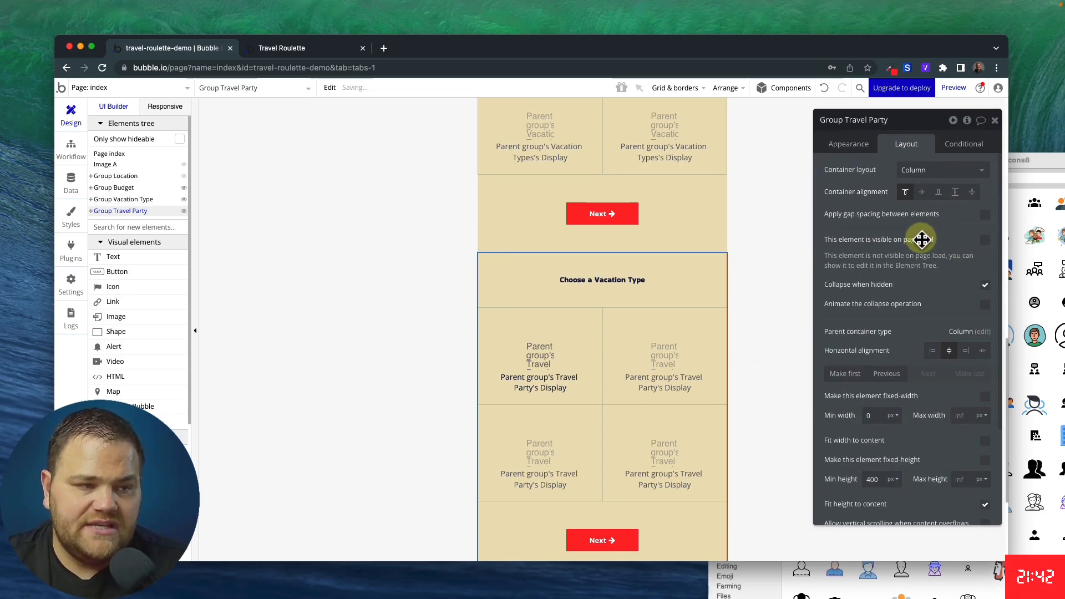
Change the Next label on Group Travel Party's button to Finish, keeping the arrow icon
scroll(521, 389, down, 3)
click(587, 465)
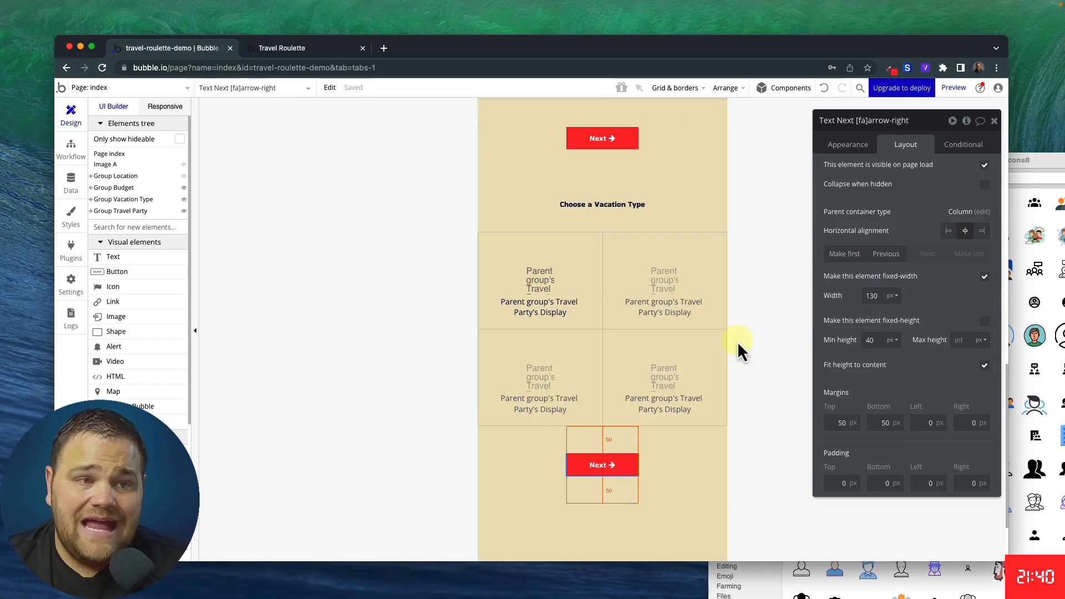
click(848, 145)
click(835, 171)
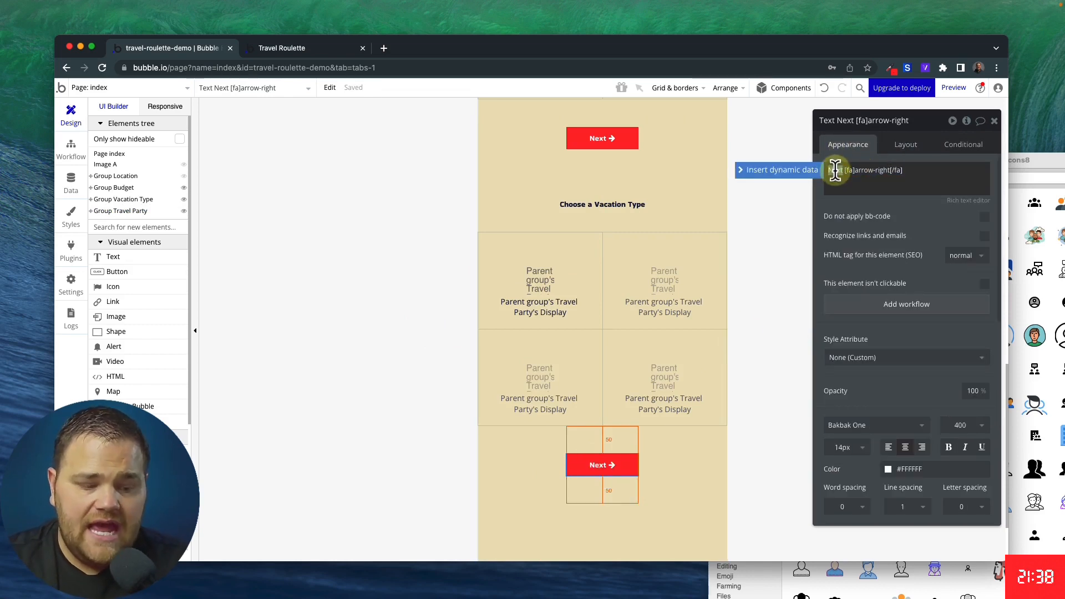
text(Finish)
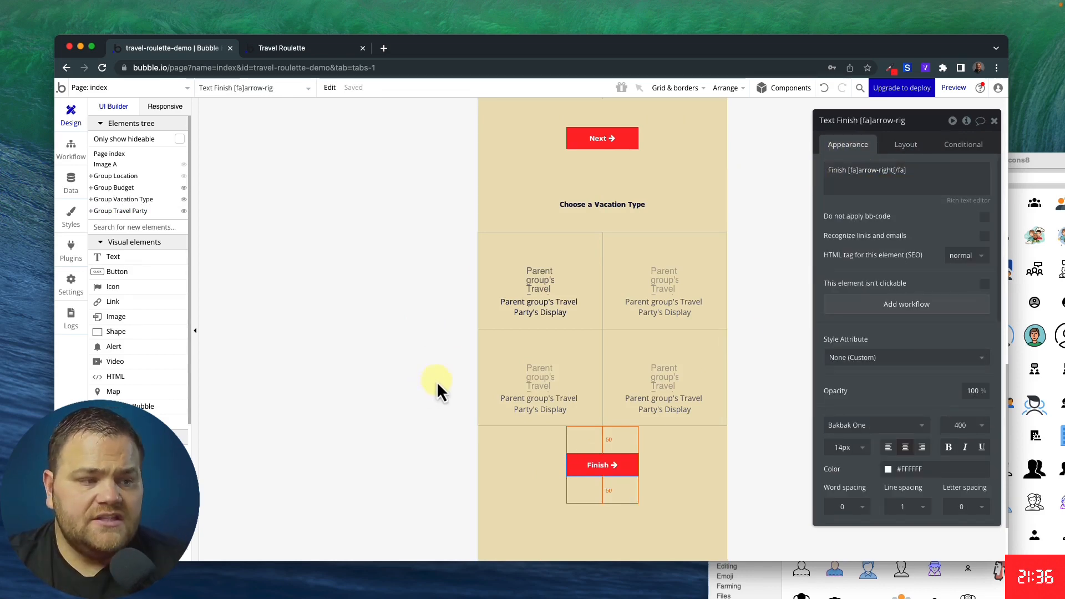
Duplicate Group Travel Party and delete the repeating group inside the copy
click(487, 221)
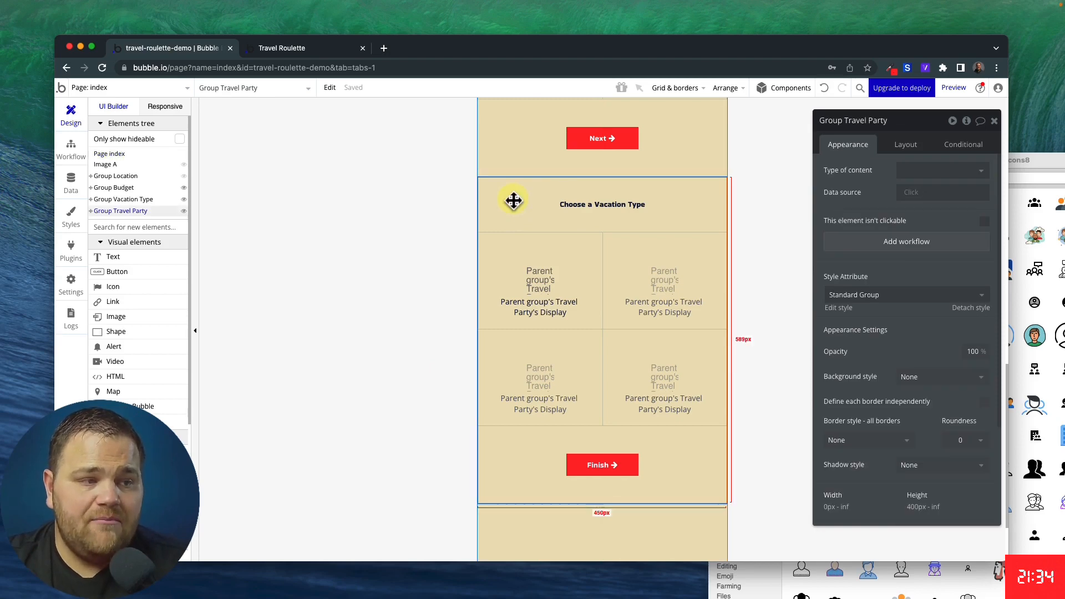
key(ctrl+v)
scroll(530, 347, down, 5)
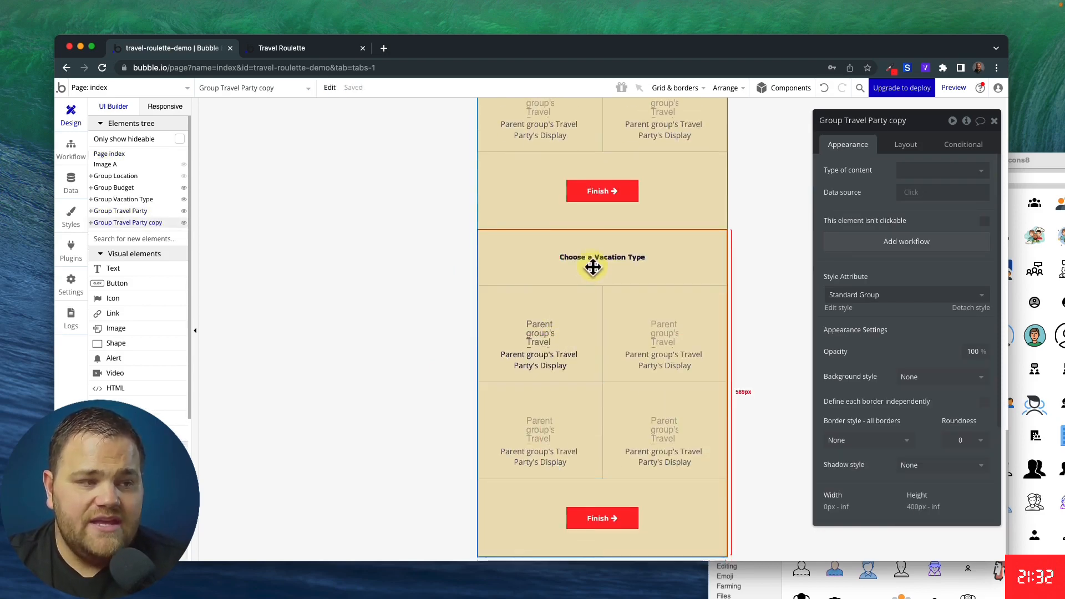
click(654, 361)
key(Delete)
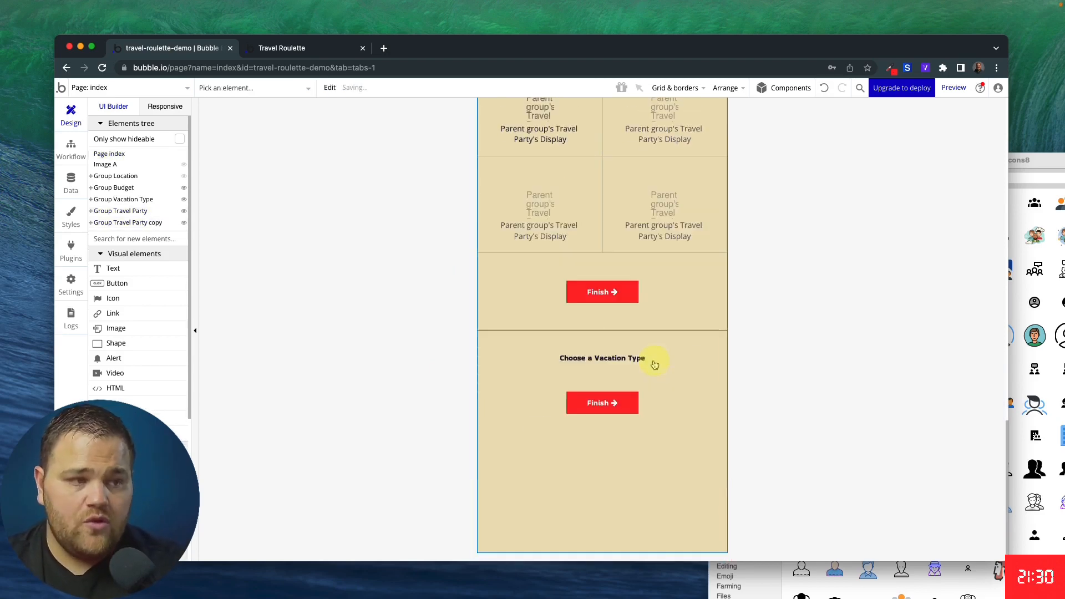
Change the copied group's button text to Restart and remove its arrow icon code
double_click(613, 410)
triple_click(860, 171)
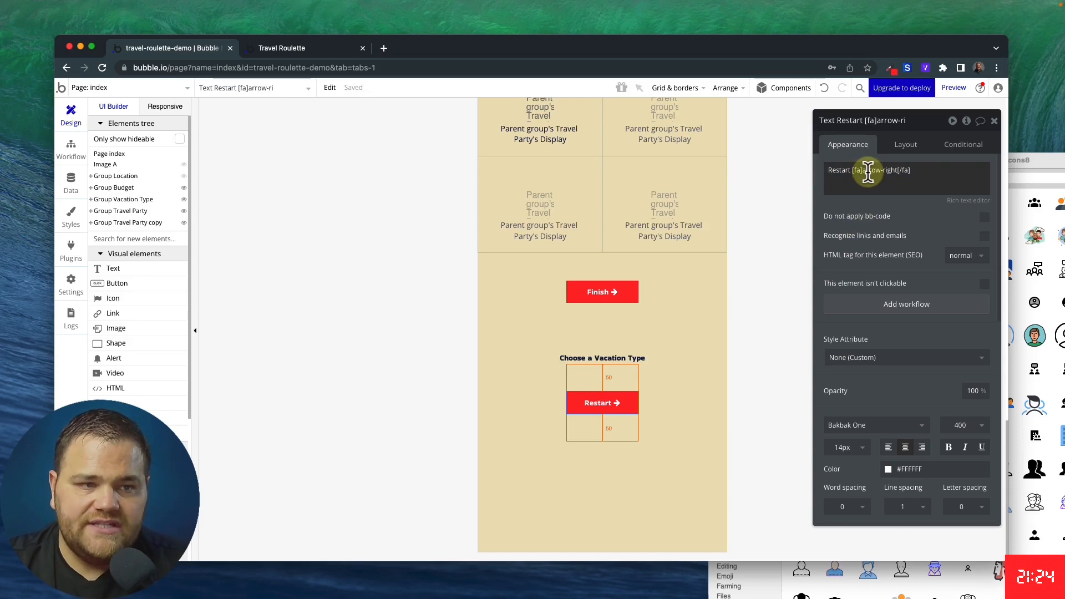
drag(852, 171, 938, 173)
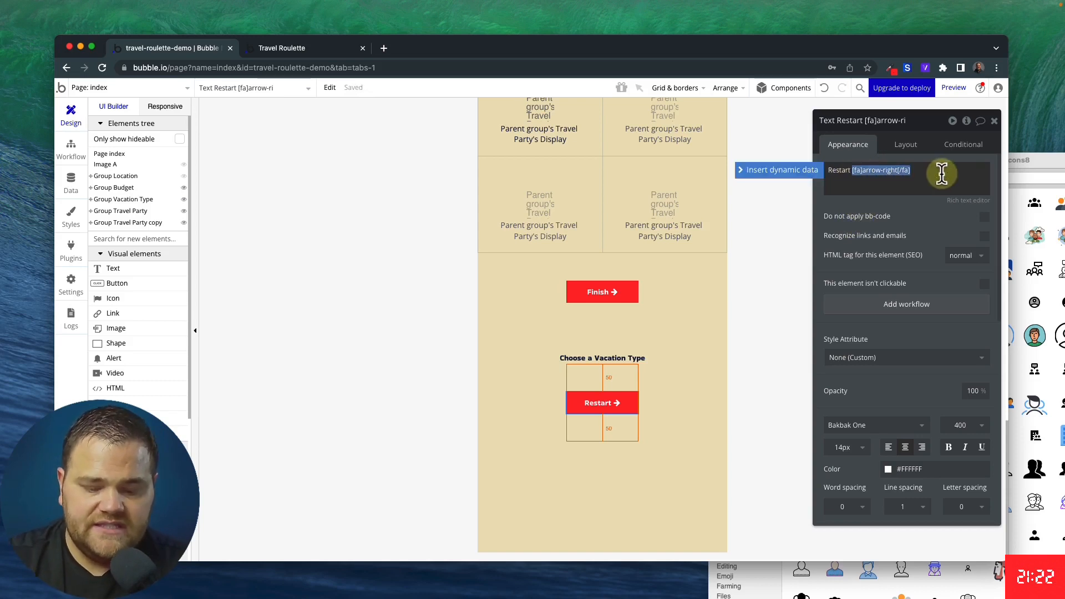
key(BackSpace)
Give the copied group's heading the App Font (Open Sans), left-align it and turn off fitting its width to content
drag(634, 359, 636, 358)
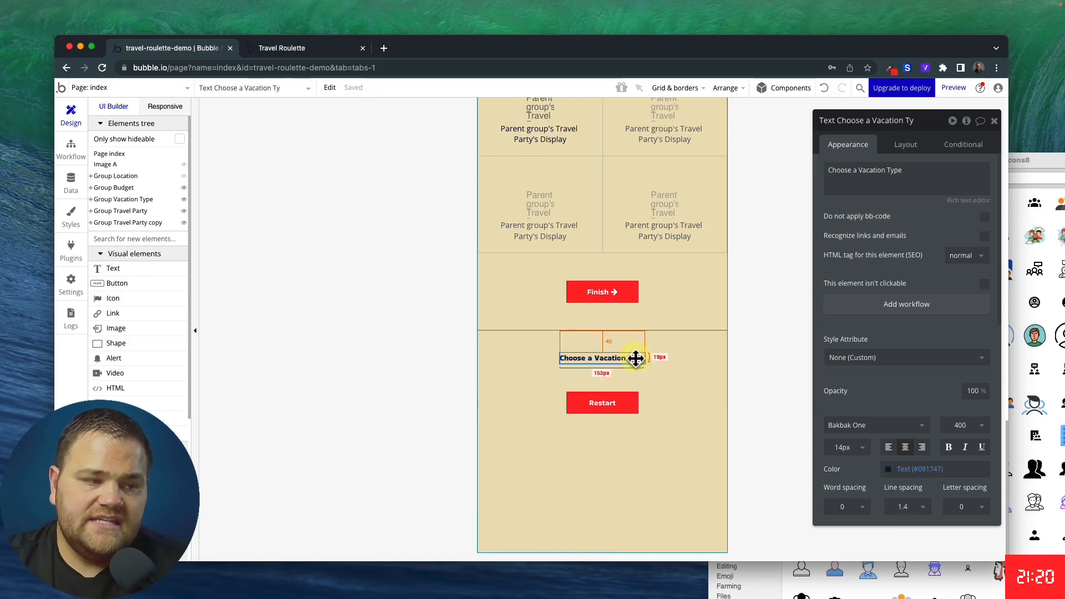
click(868, 433)
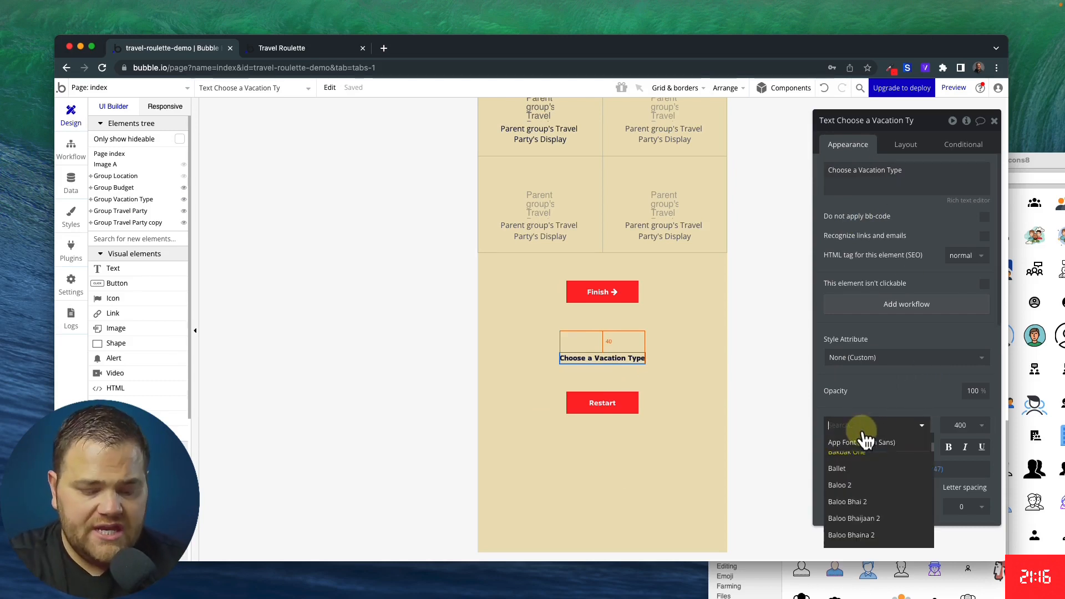
text(open)
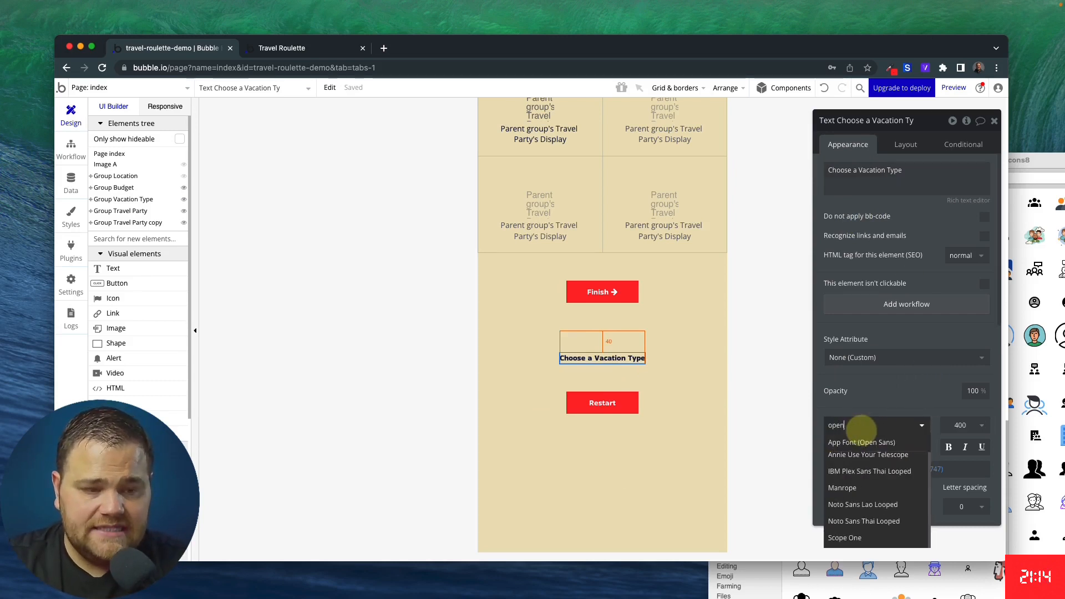
click(861, 442)
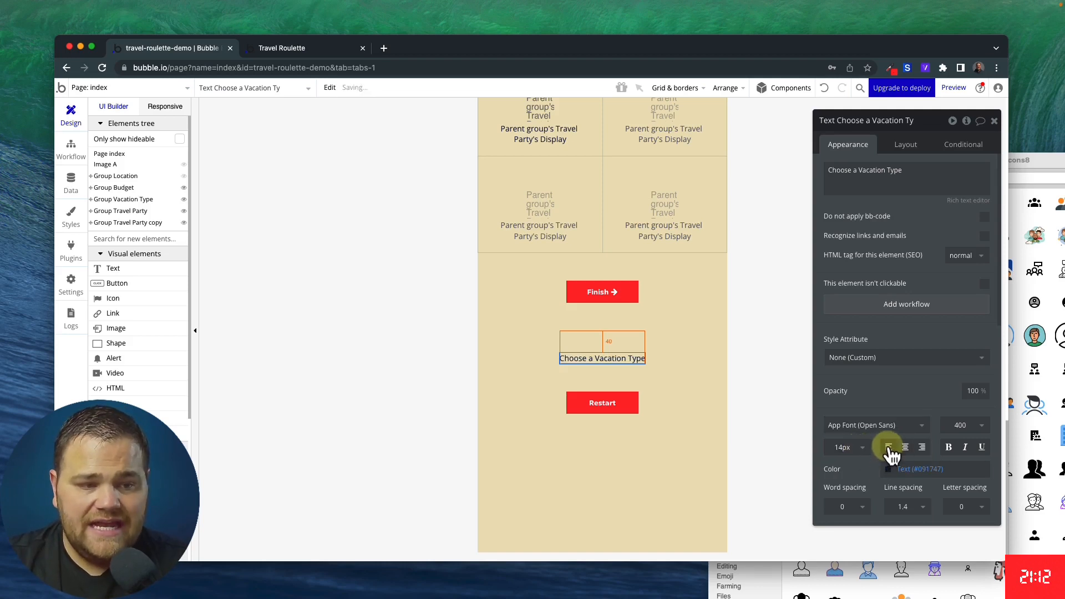
click(904, 145)
click(932, 231)
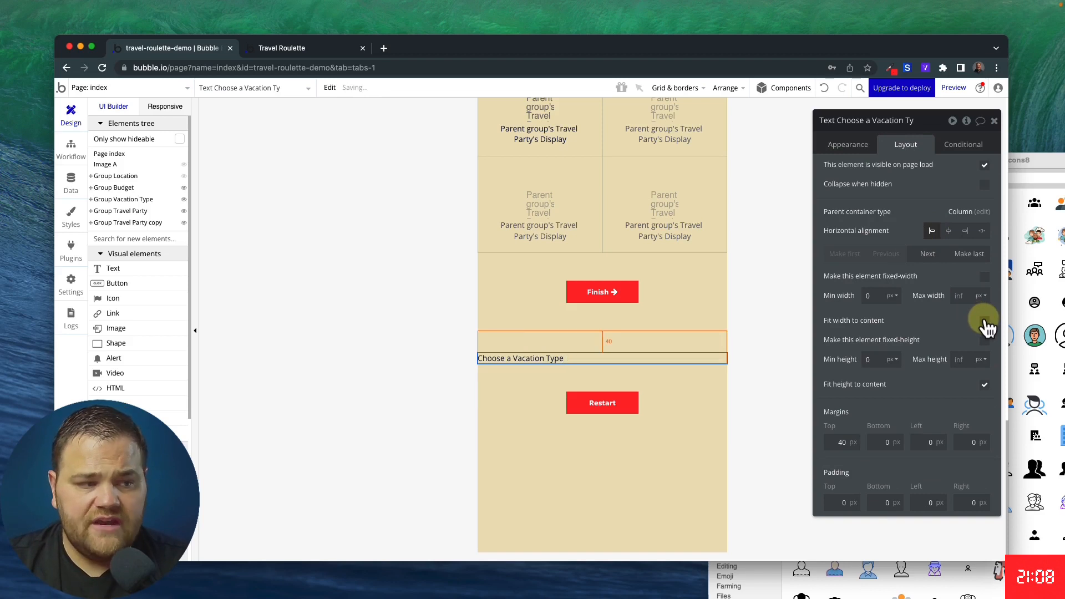
click(848, 145)
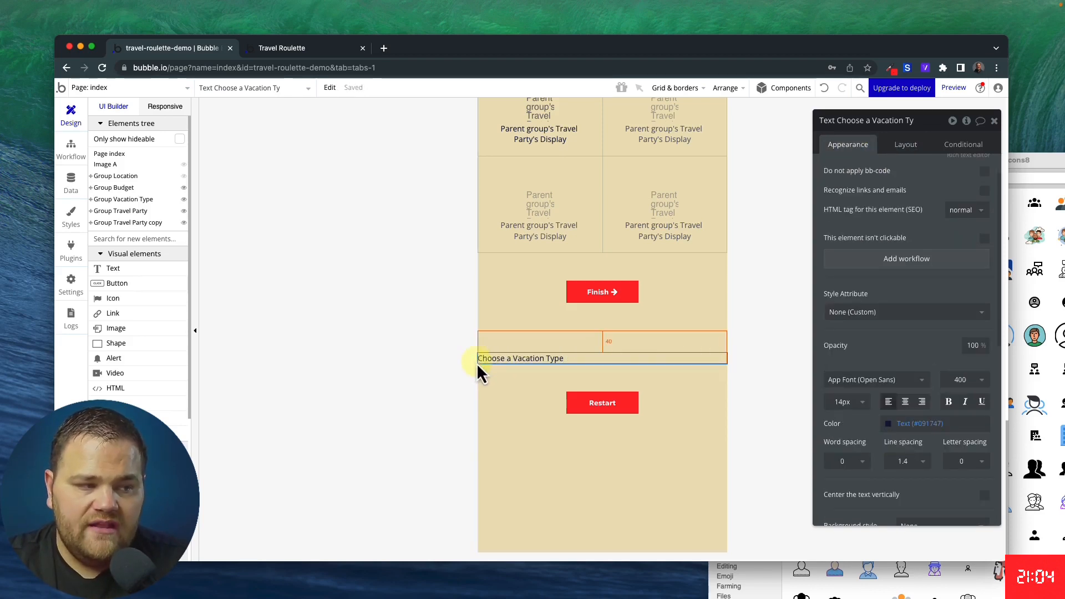
Set the copied group's padding to 30 px on all four sides and rename it Group Answer
click(699, 386)
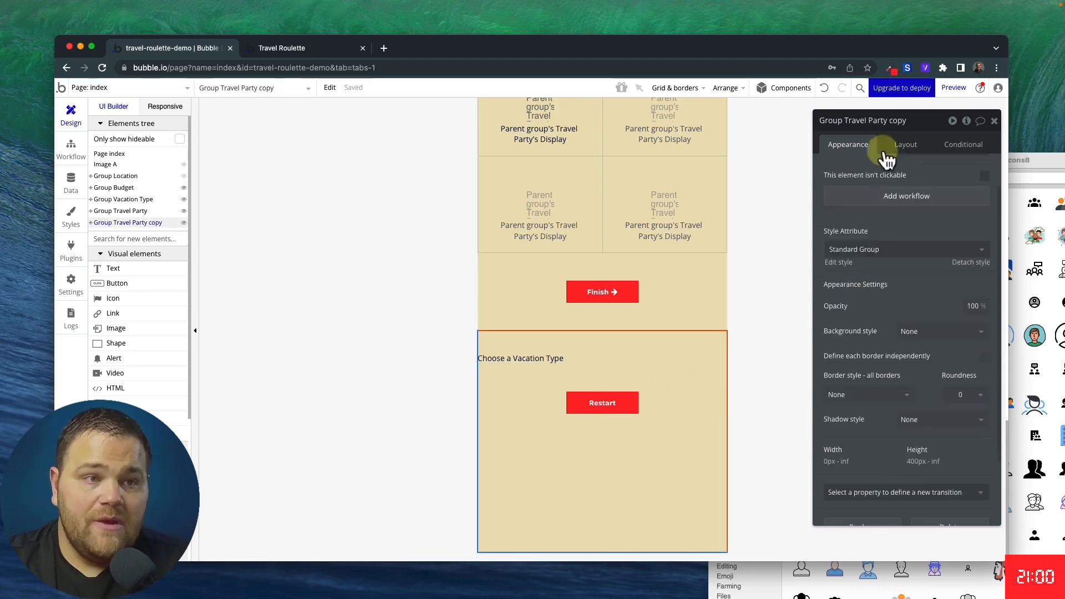
click(904, 145)
scroll(873, 399, down, 3)
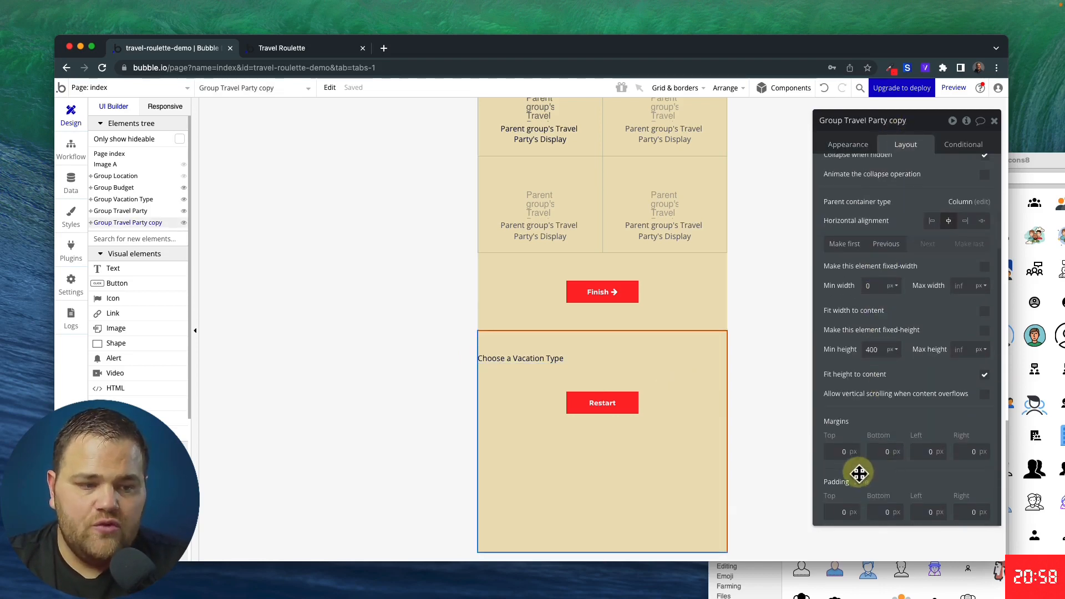
click(841, 510)
text(30)
key(Tab)
text(30)
key(Tab)
text(30)
key(Tab)
text(30)
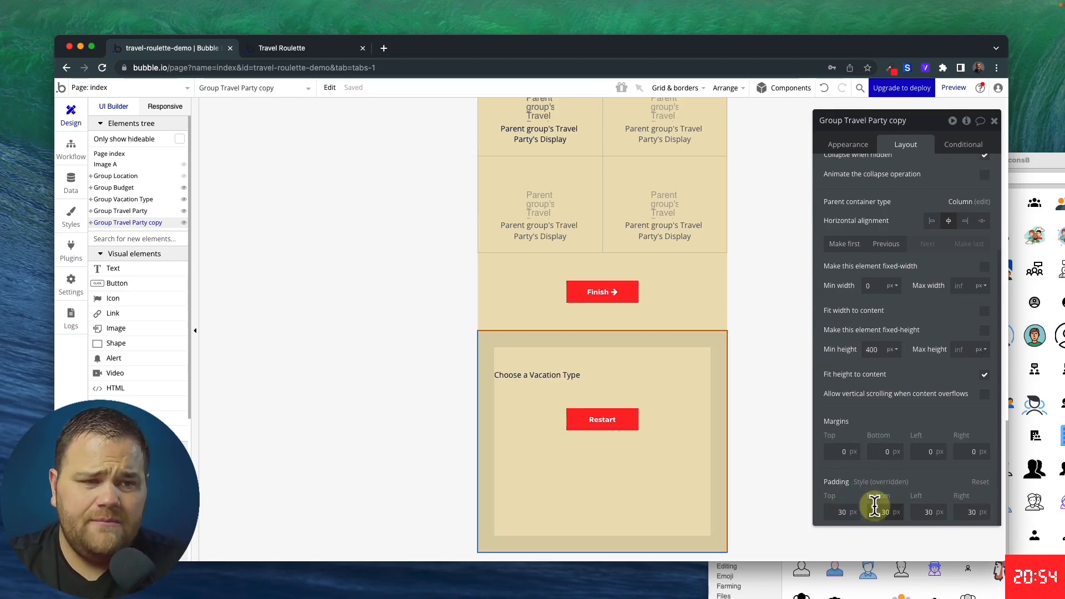
drag(846, 119, 907, 121)
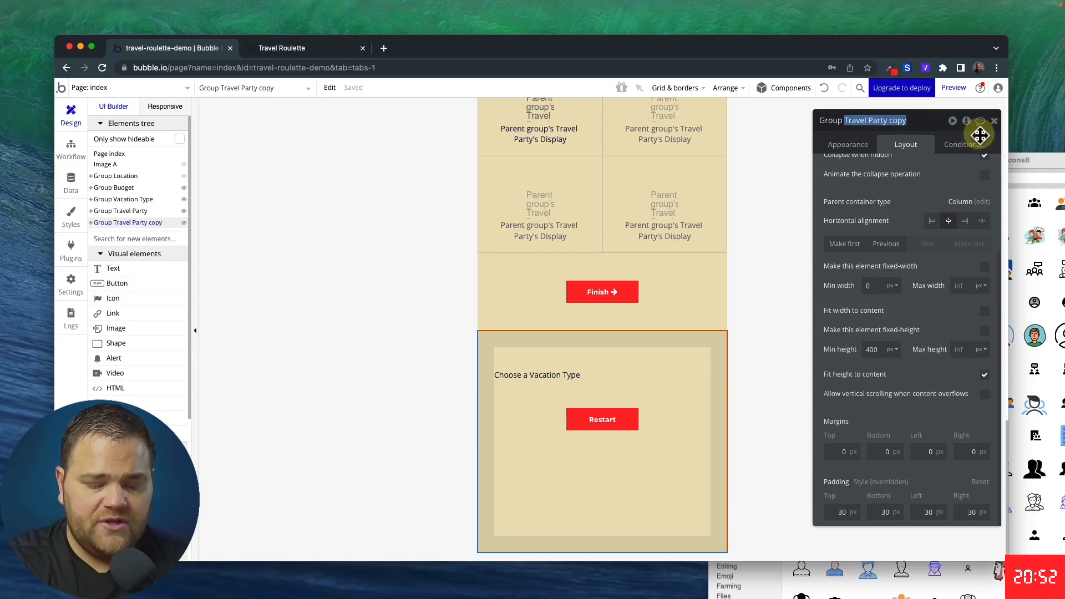
text(Answer)
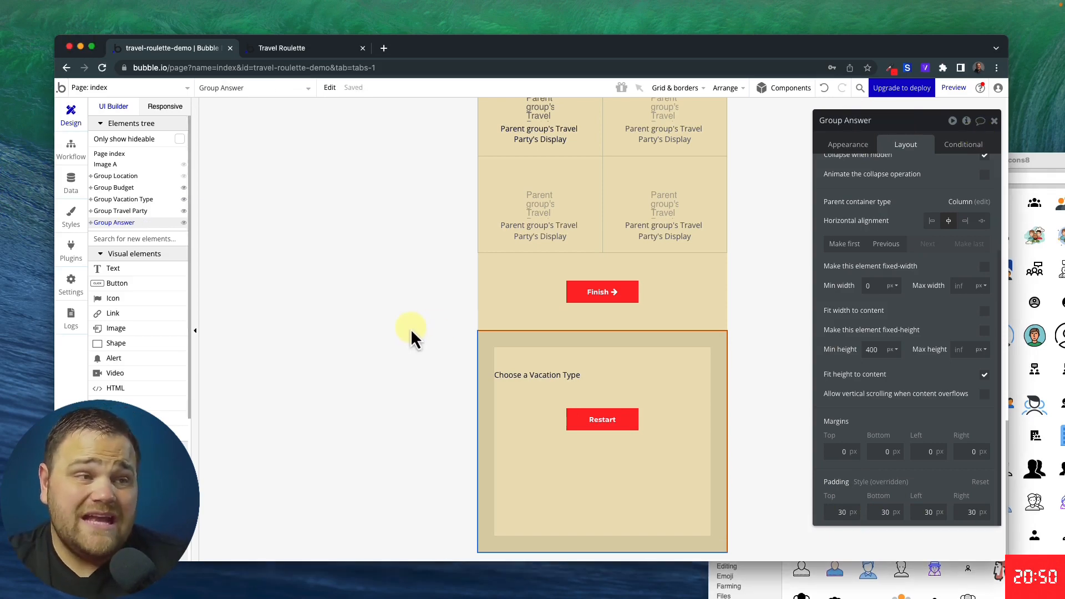
Group the Travel Roulette logo image in an Align-to-Parent container
scroll(411, 328, up, 10)
scroll(415, 325, down, 10)
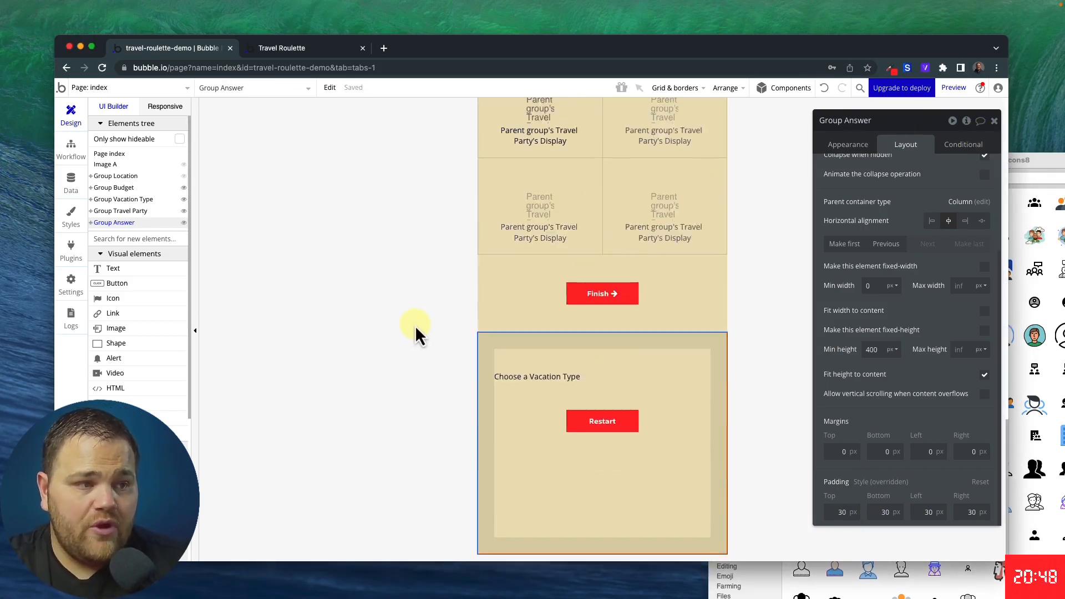
scroll(415, 325, up, 10)
click(577, 161)
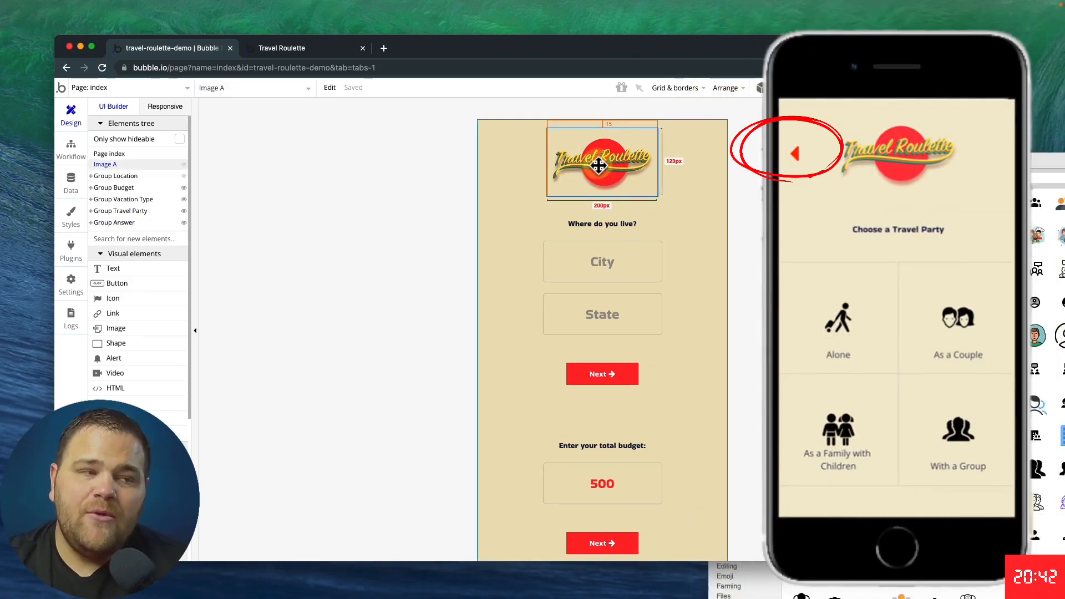
right_click(597, 164)
mouse_move(658, 245)
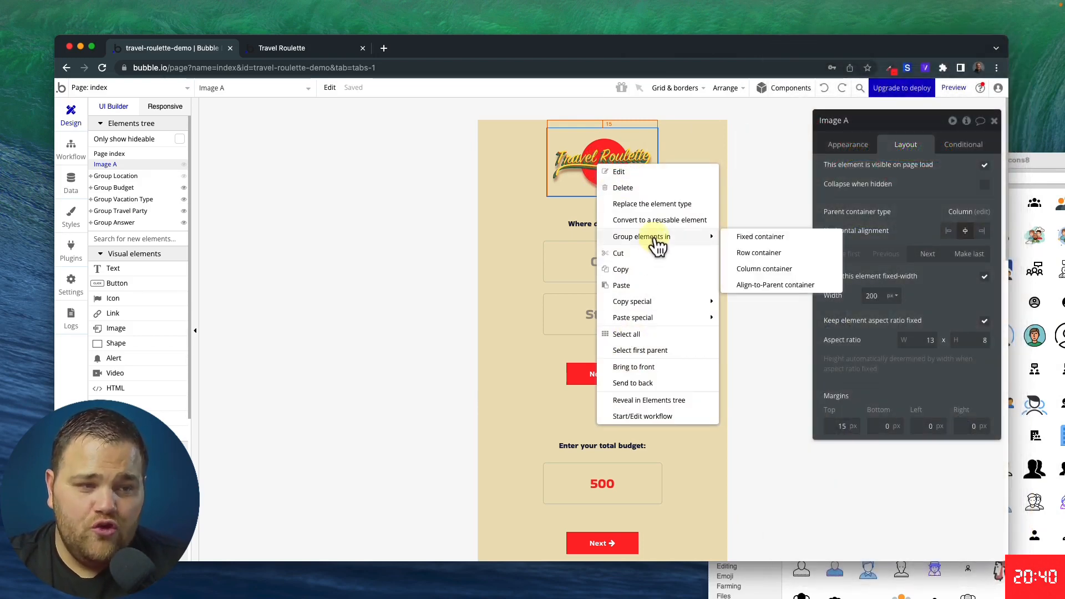
click(777, 285)
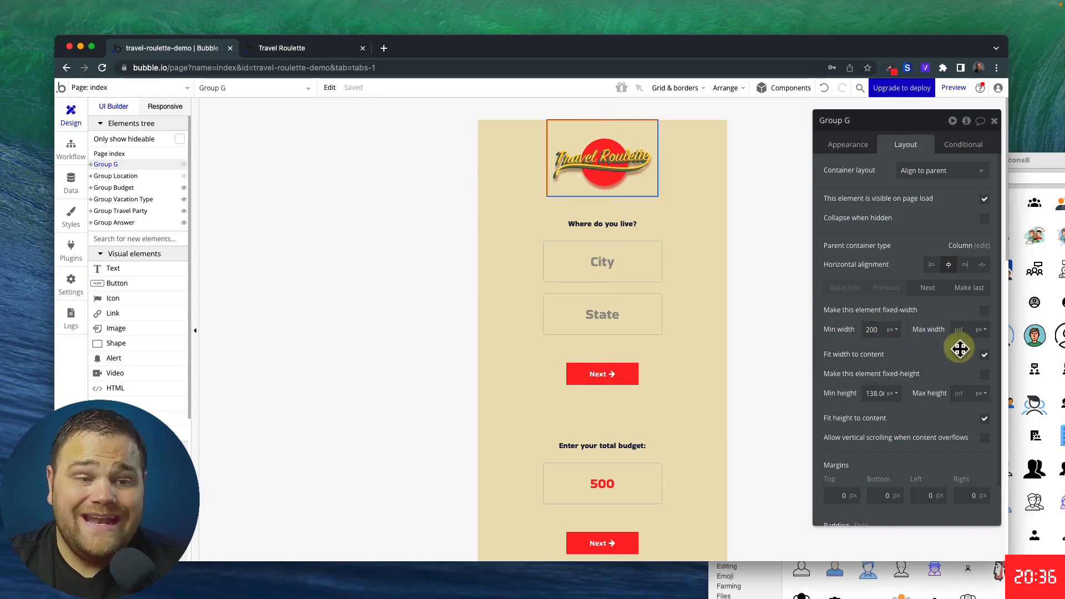
Turn off fitting the logo group's width to its content and center the logo image inside the group
click(984, 356)
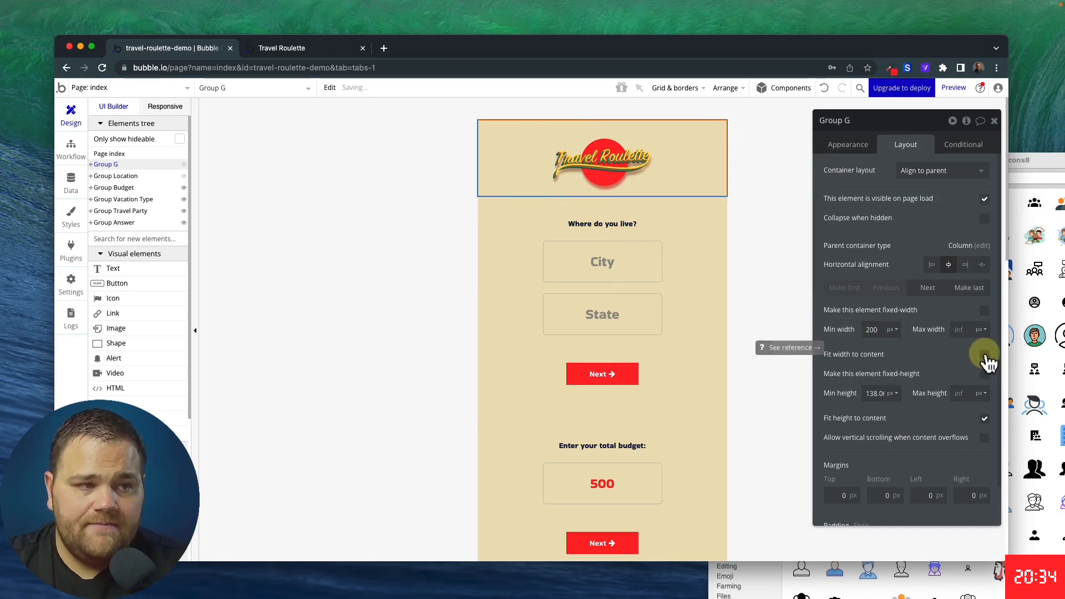
click(614, 163)
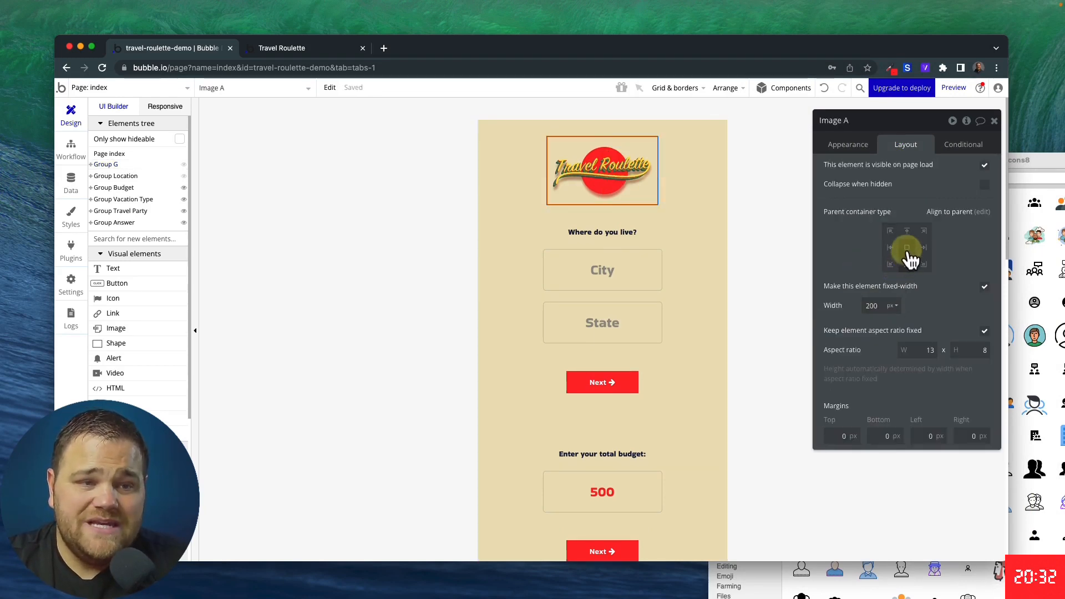
click(907, 249)
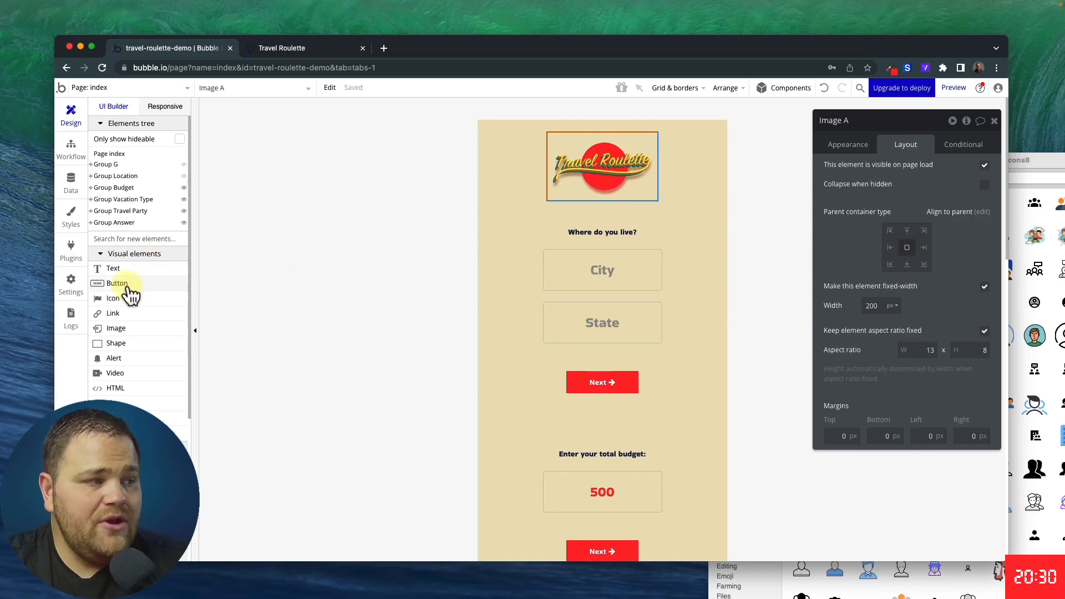
Add an icon element at the left edge of the logo group and choose the fa-caret-left icon for it
click(120, 302)
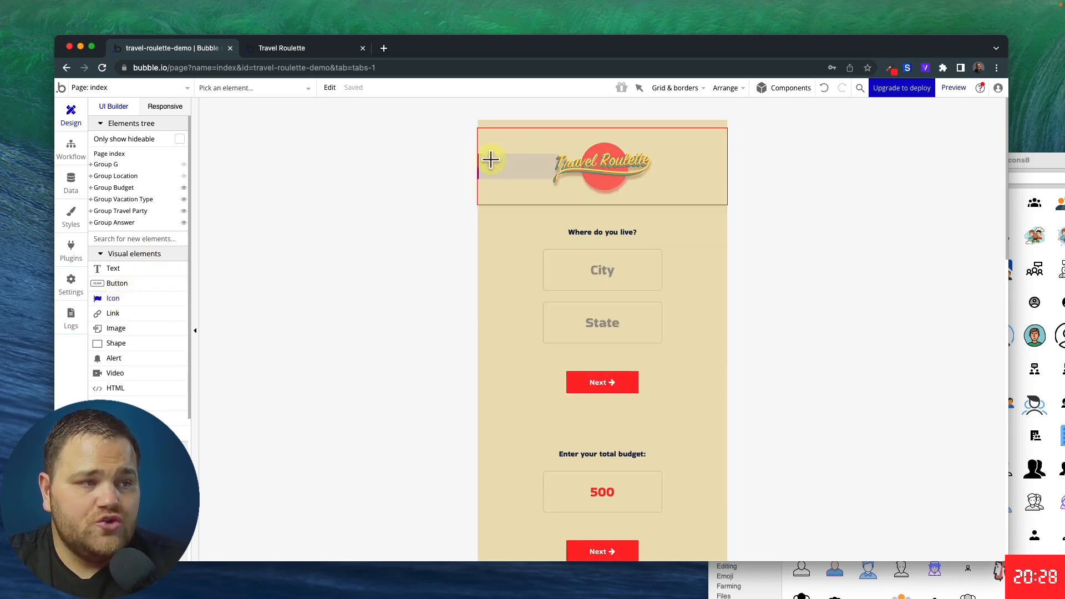
click(490, 160)
text(left)
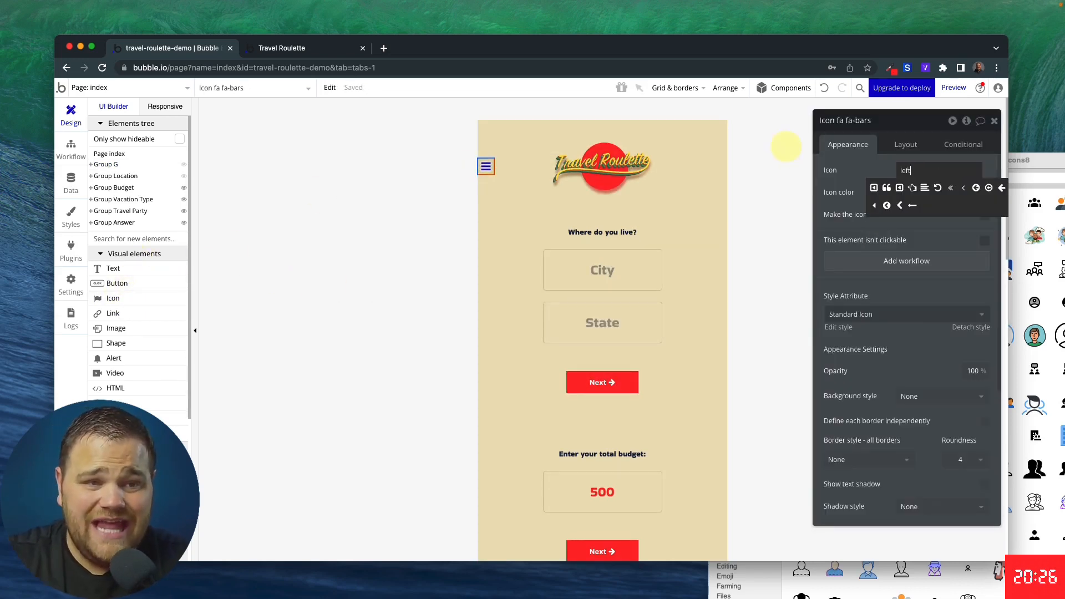
click(886, 206)
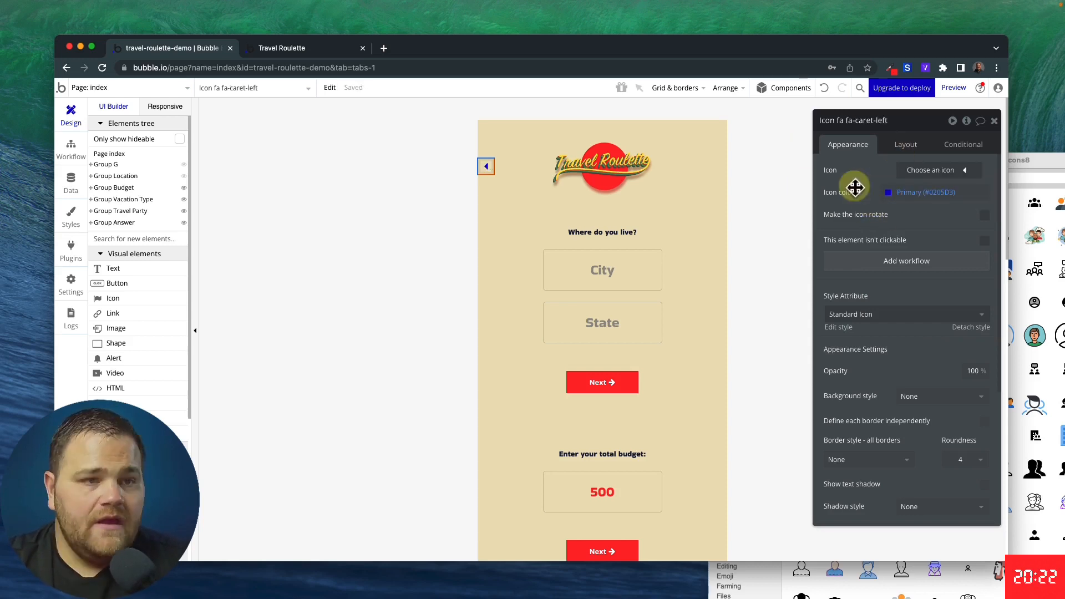
Make the caret-left icon 50 px wide and 50 px high, and color it Destructive (#FF0000)
click(905, 145)
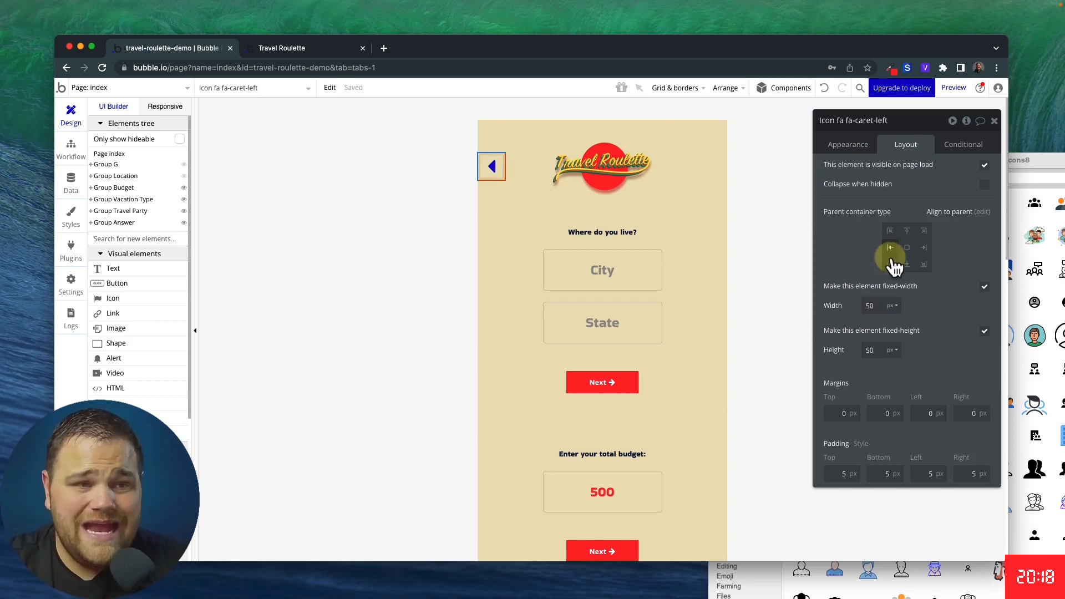
click(857, 145)
click(919, 193)
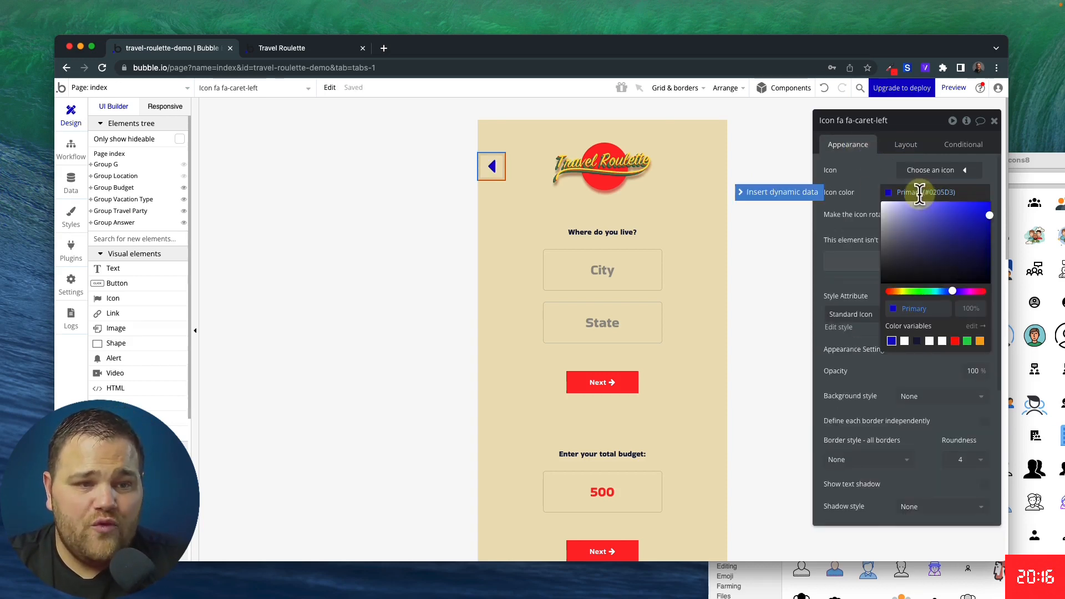
click(954, 341)
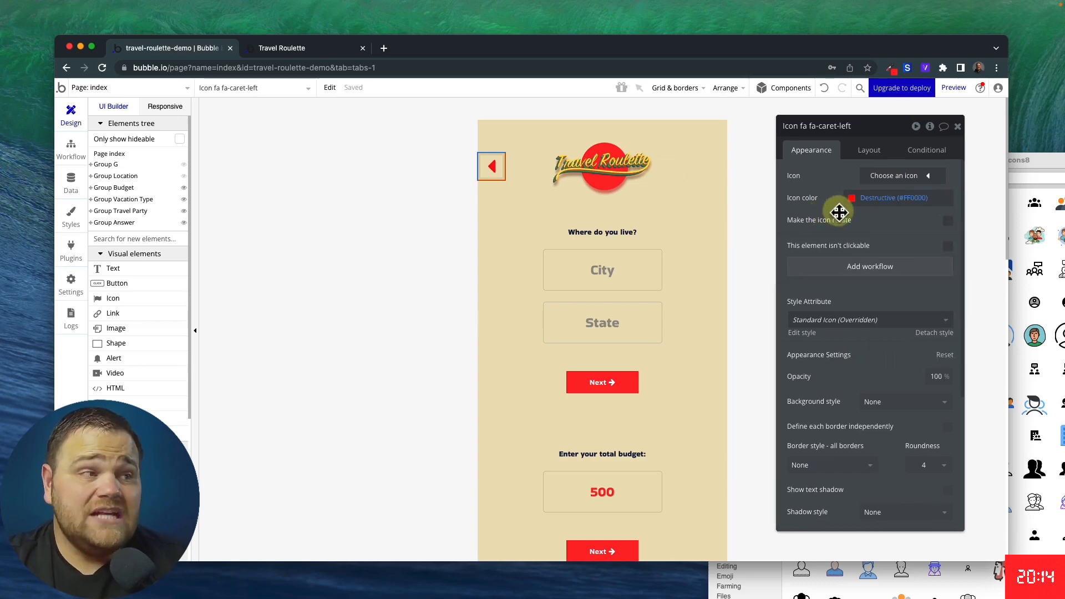
Reload the Travel Roulette preview to the latest version, and set the index page's minimum height to 0 in the editor
click(307, 58)
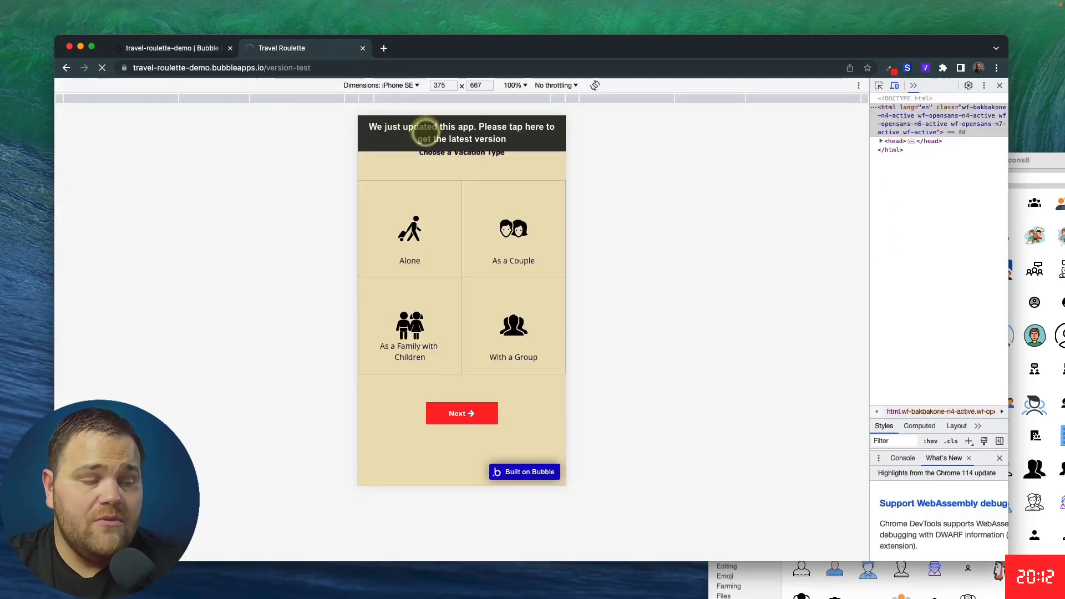
click(423, 124)
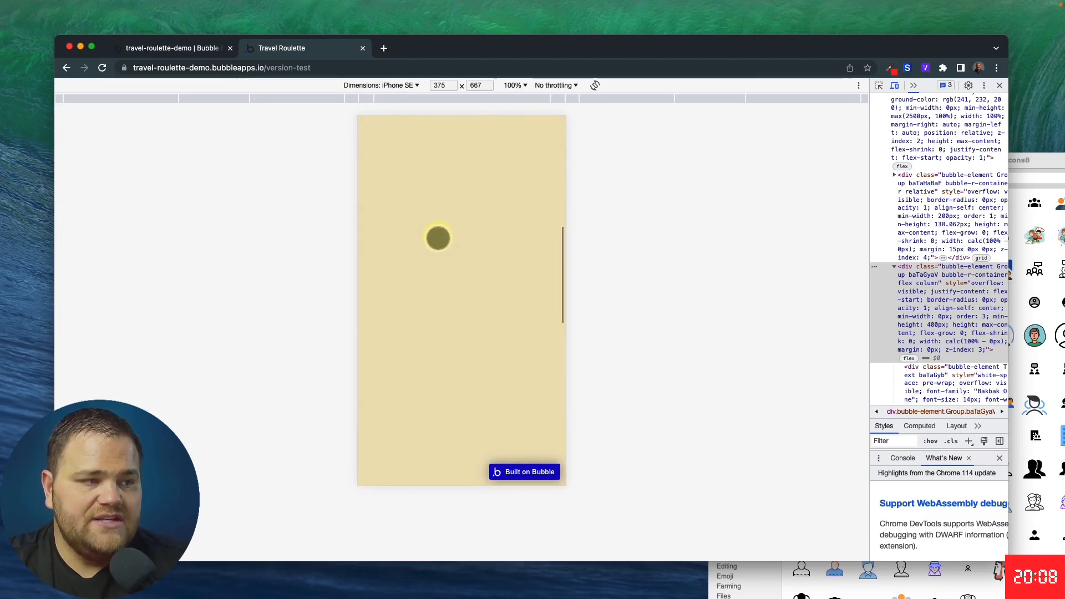
click(174, 48)
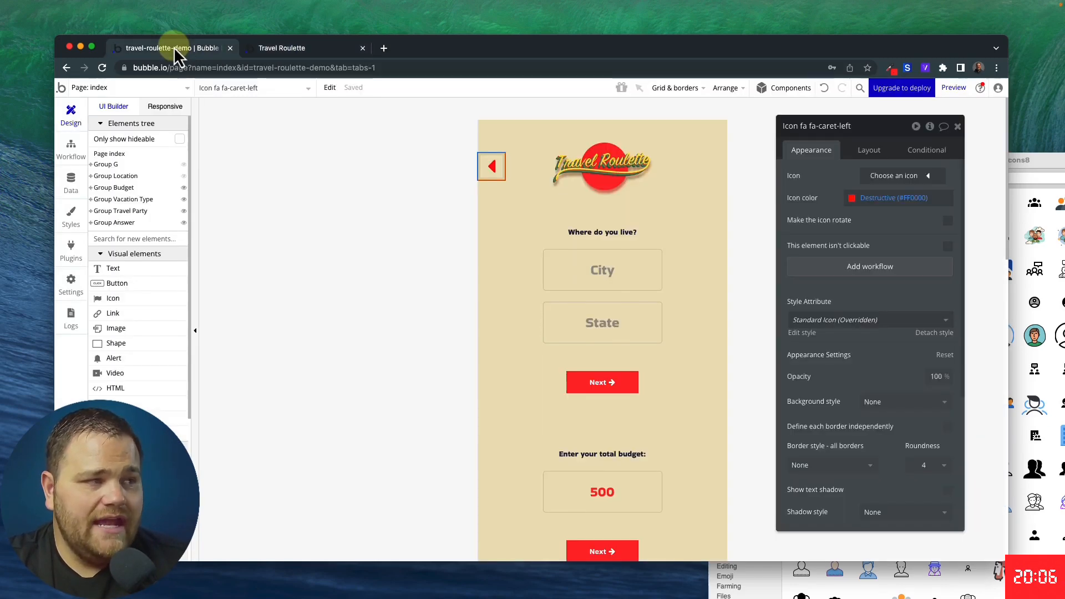
click(415, 228)
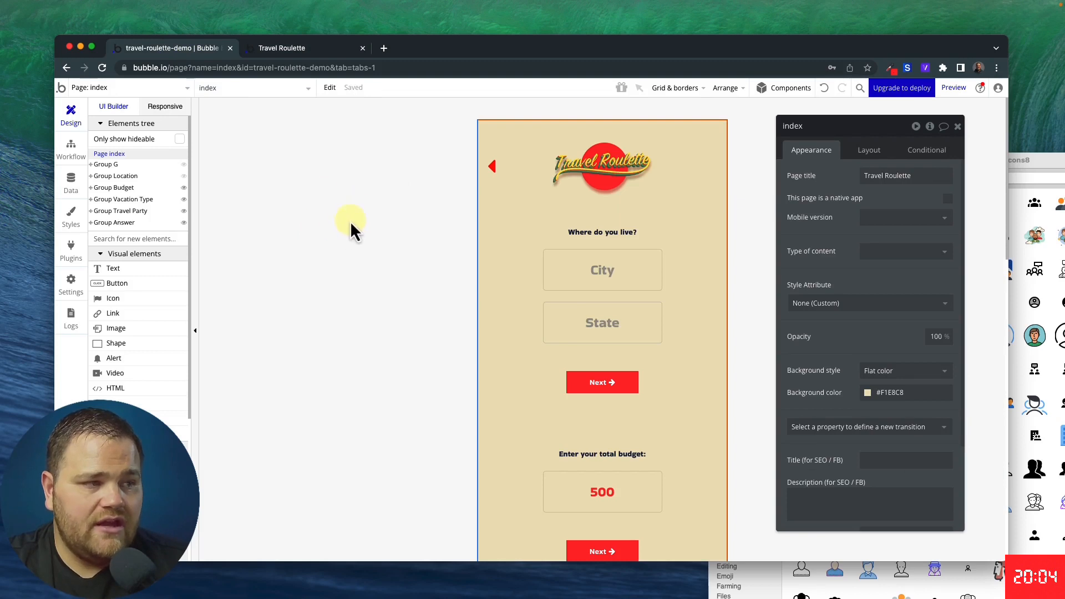
click(873, 150)
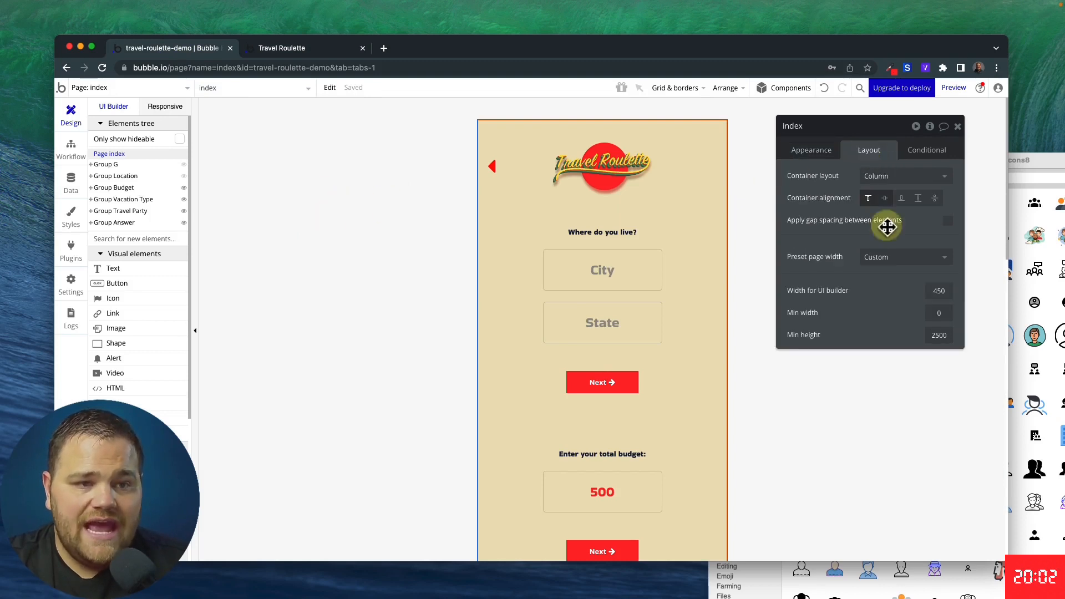
double_click(938, 335)
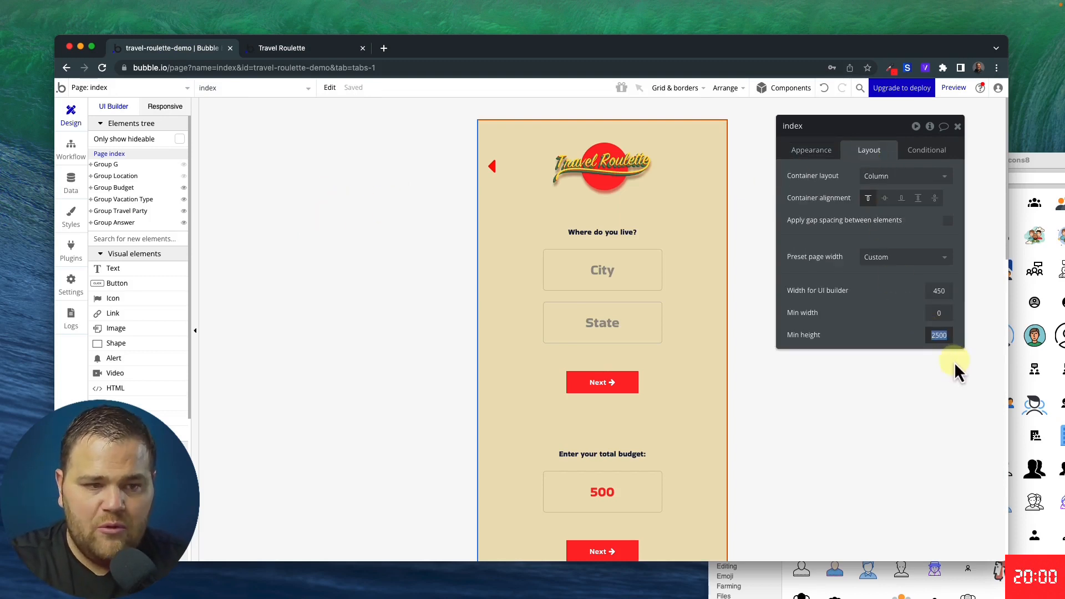
text(0)
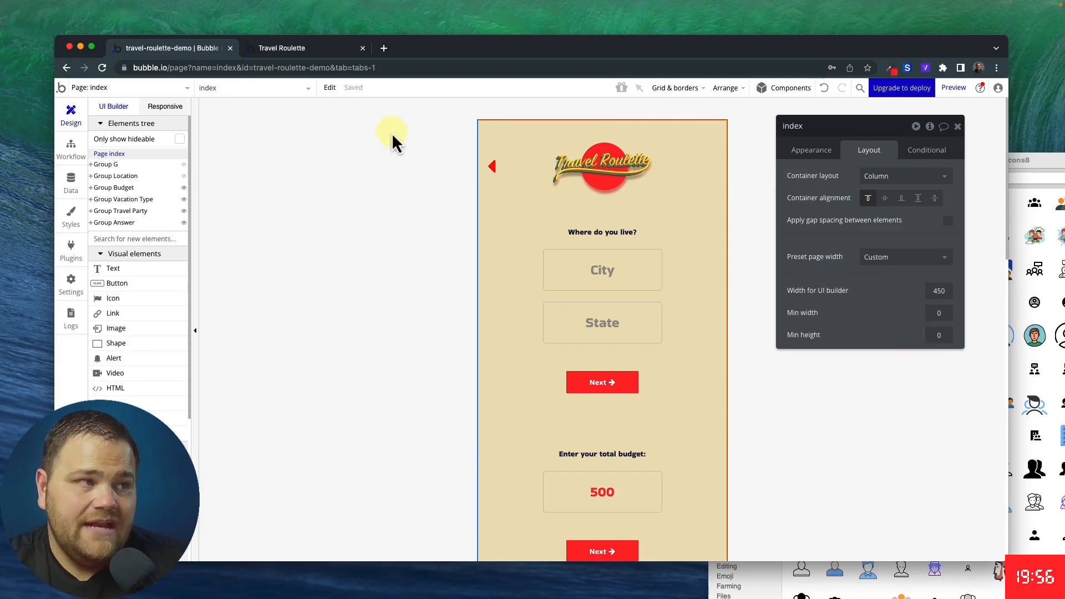
Check the updated first screen in the Travel Roulette preview and try the City and State inputs
click(314, 48)
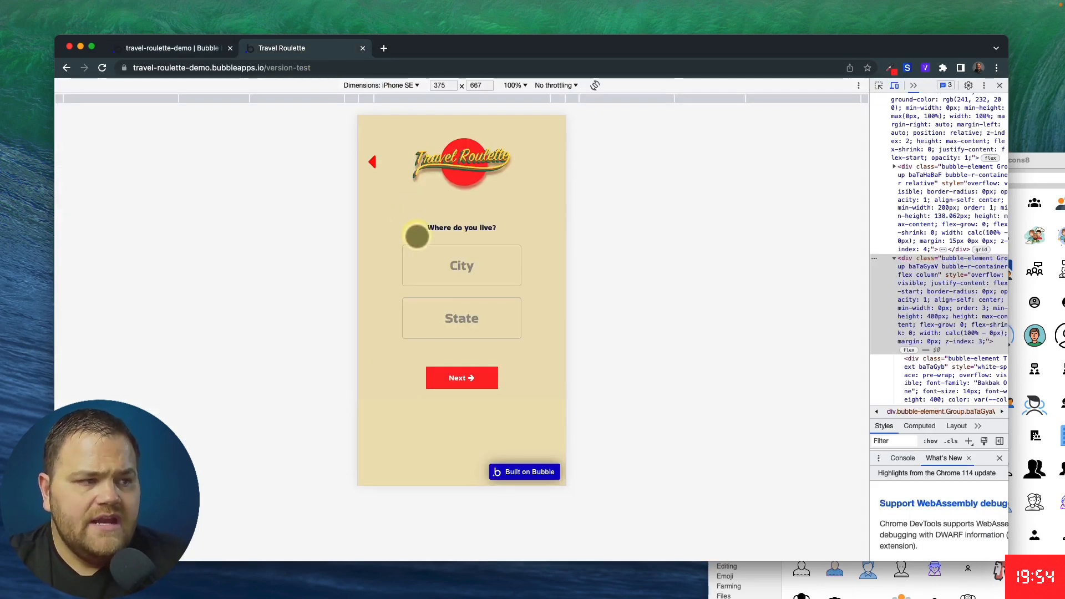
click(468, 264)
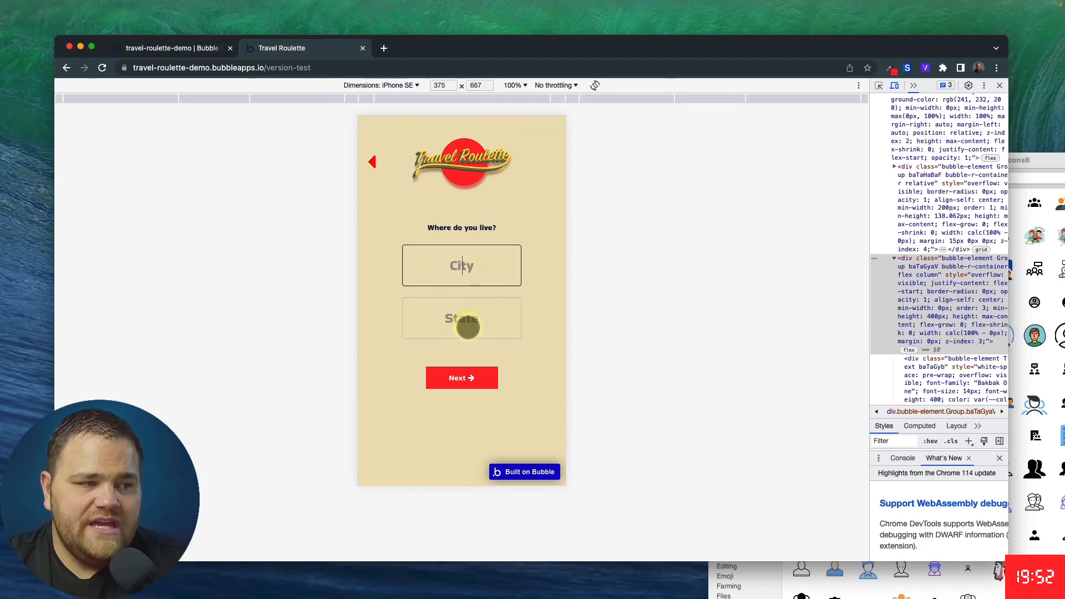
click(467, 327)
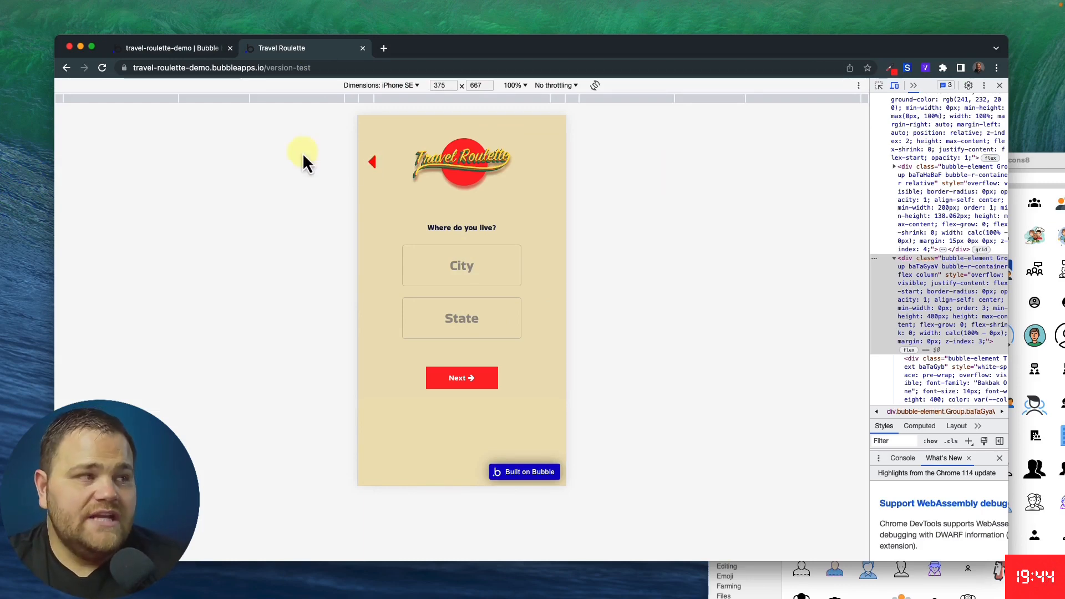
Make the back arrow icon hidden on page load and set it to collapse when hidden
click(179, 50)
click(491, 167)
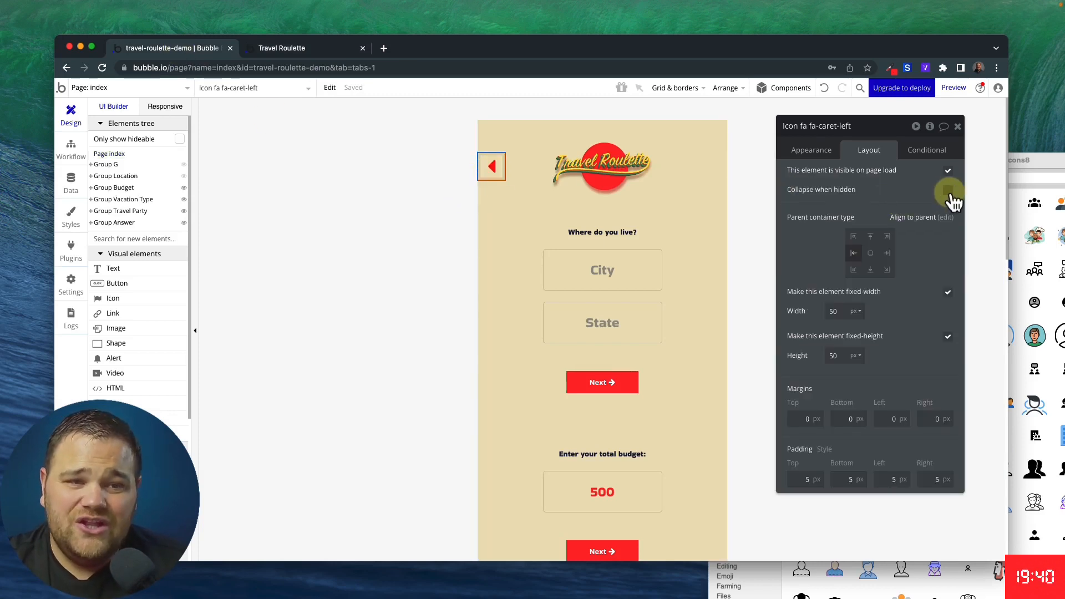
click(948, 172)
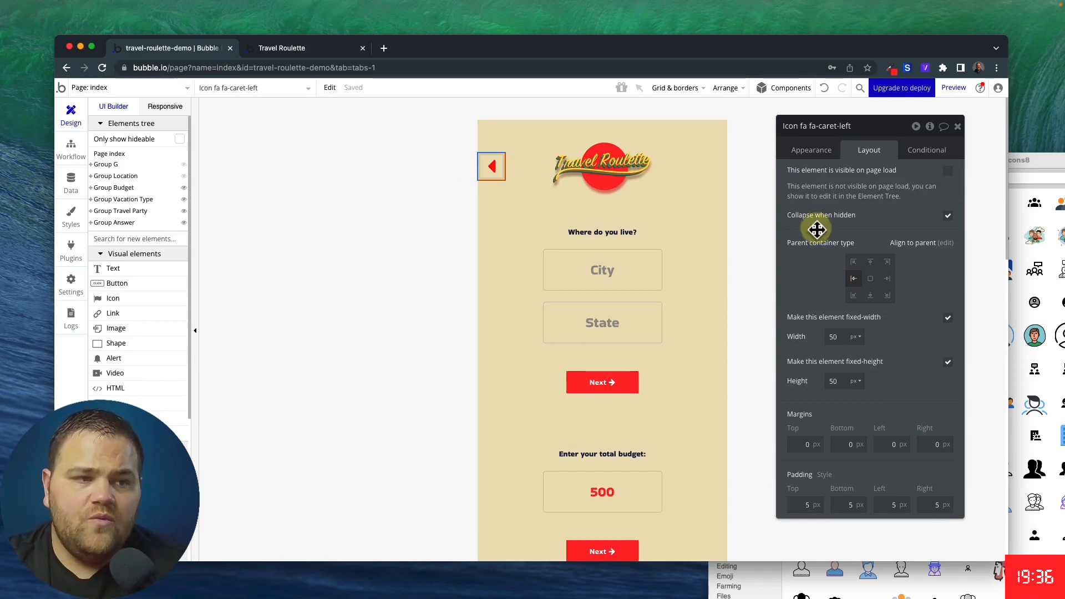
Examine the names and page-load visibility settings of Group Location and Group Answer
click(680, 222)
drag(846, 126, 762, 136)
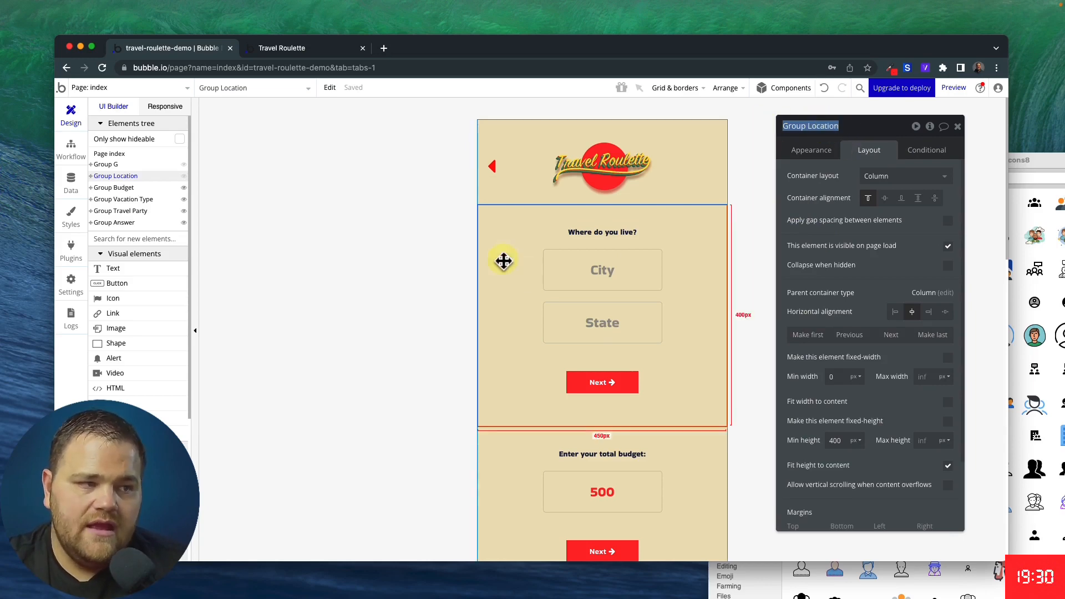
click(443, 272)
scroll(461, 275, down, 5)
scroll(476, 277, down, 10)
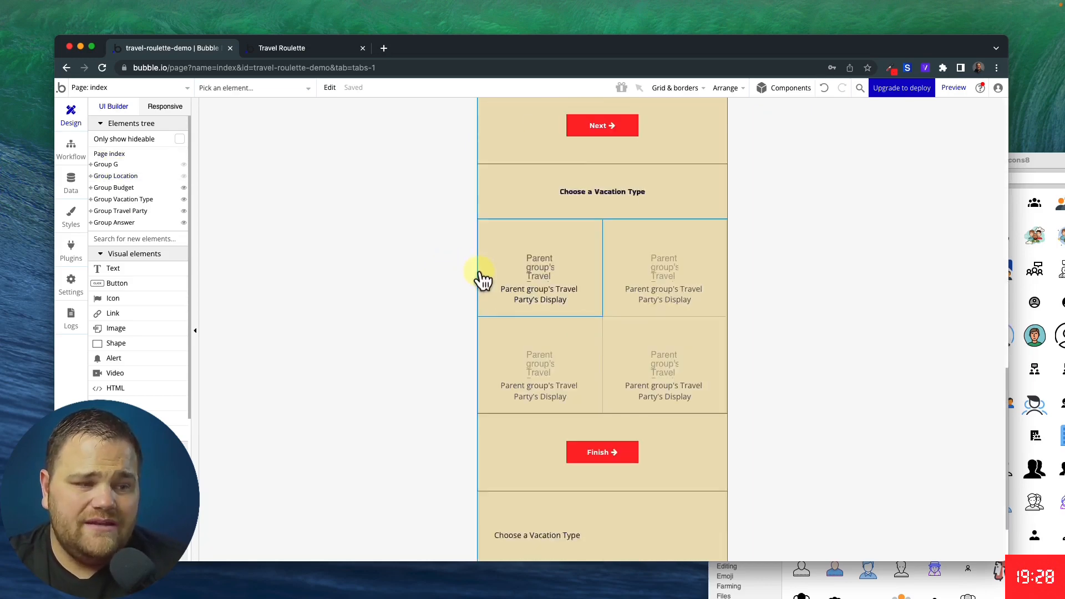
click(515, 408)
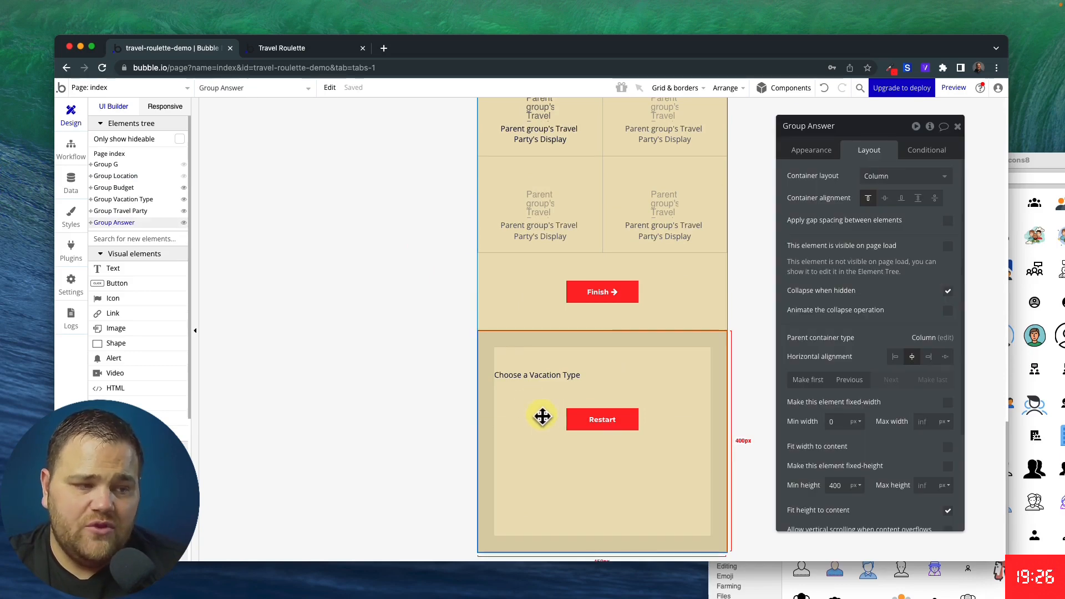
click(598, 424)
click(546, 415)
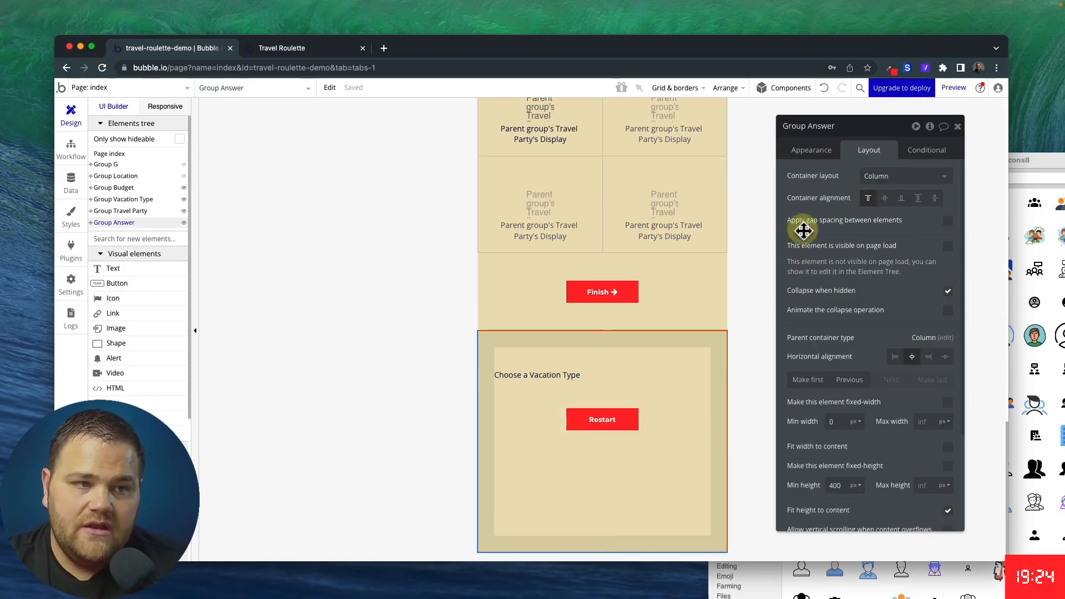
scroll(627, 229, up, 8)
scroll(629, 233, up, 5)
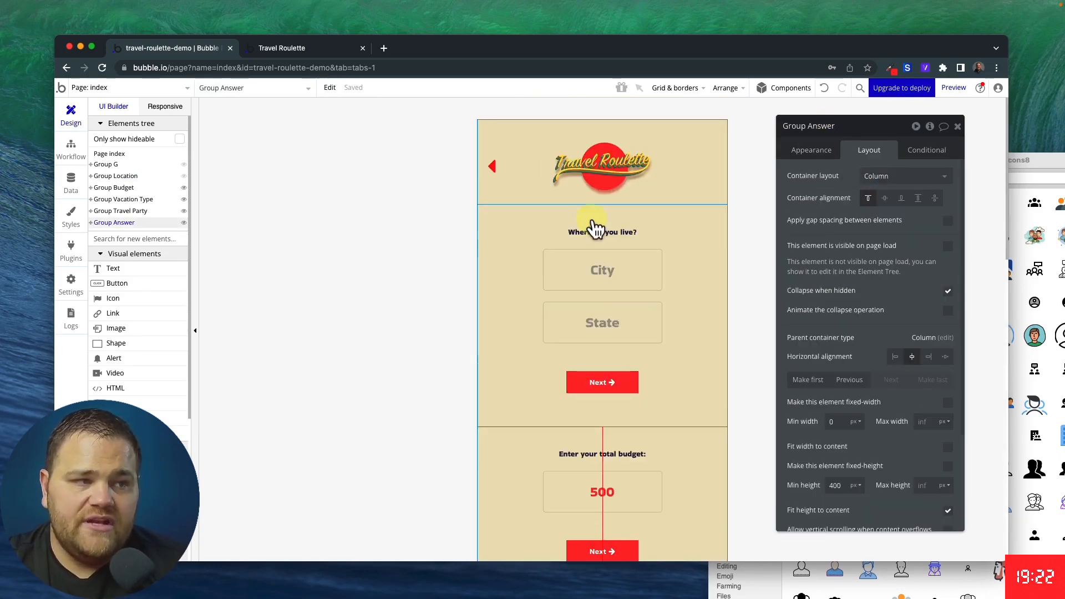
Add a condition to the back arrow icon that applies when Group Location isn't visible
click(492, 168)
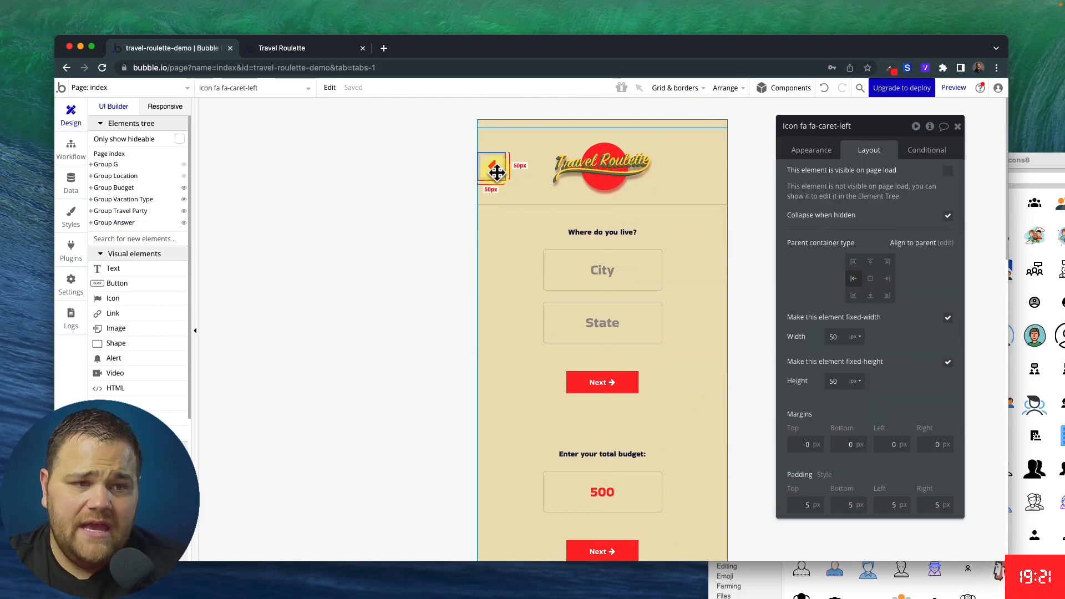
click(934, 161)
click(870, 182)
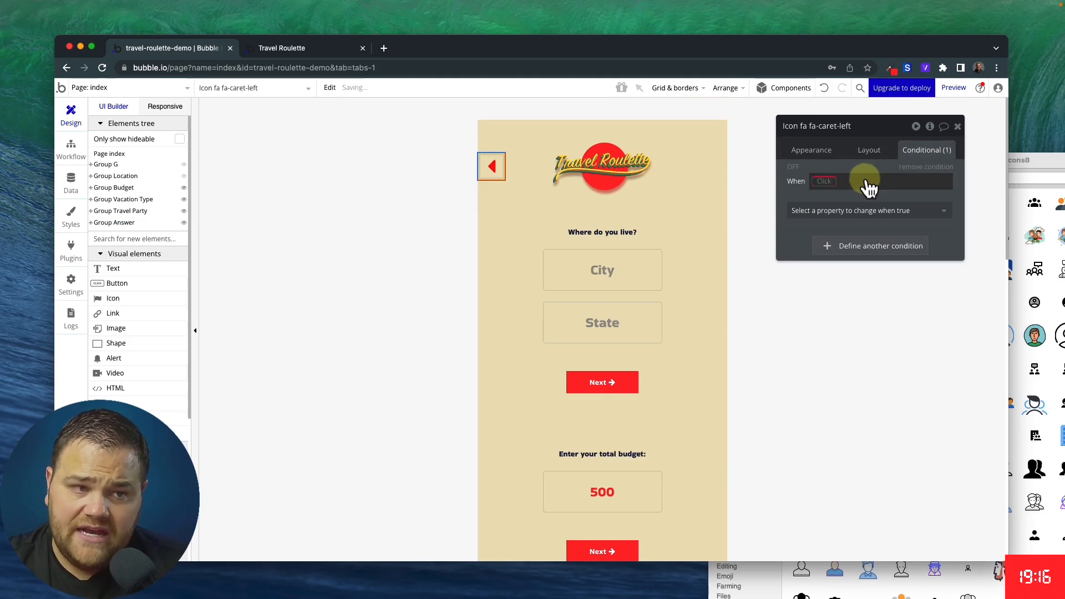
click(824, 181)
text(Group Loca)
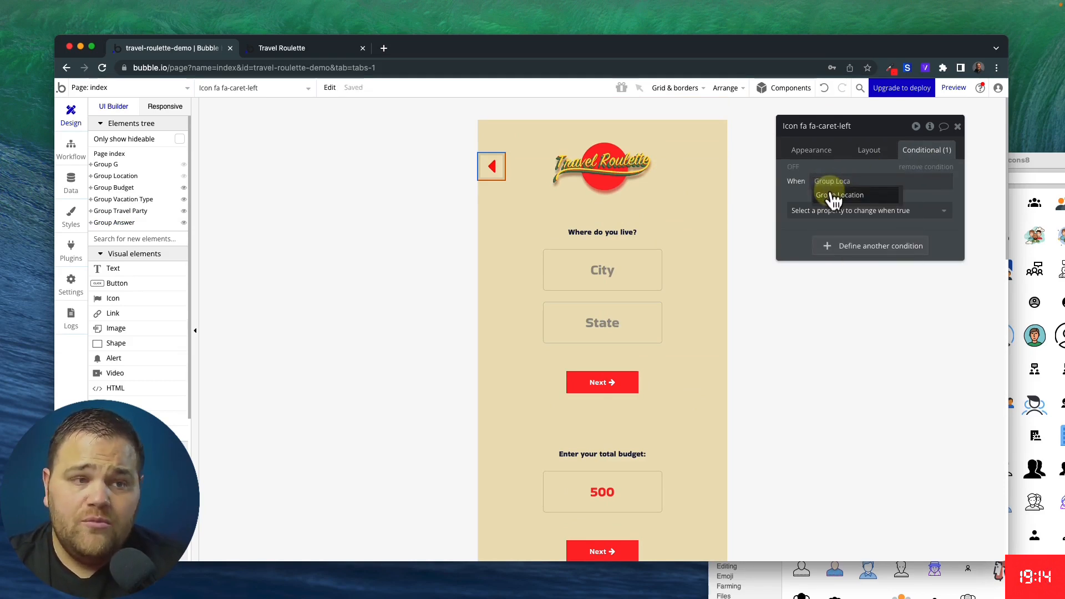
click(835, 197)
click(885, 324)
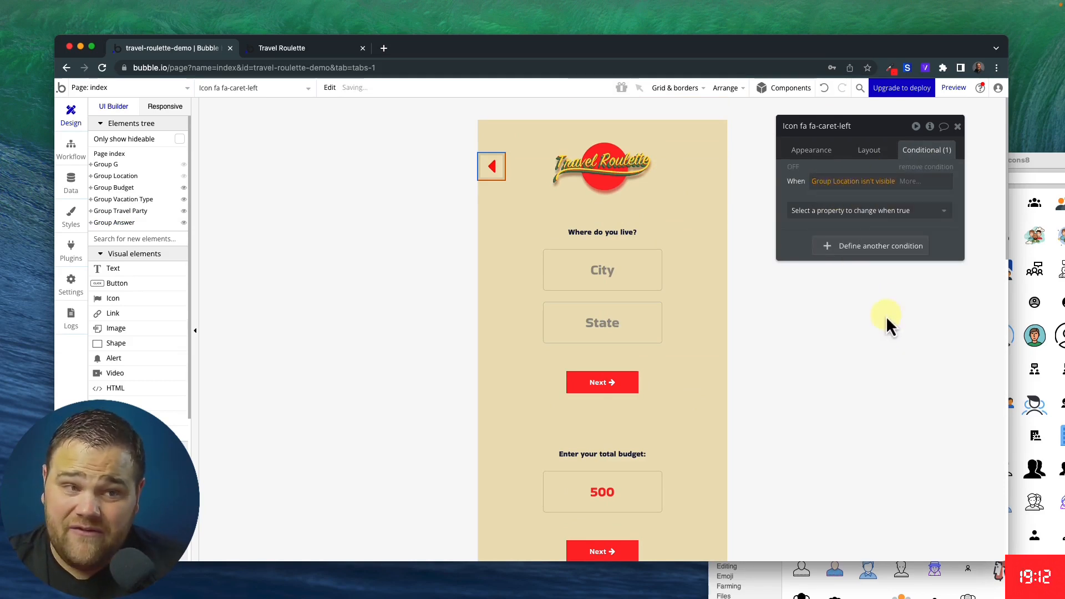
Extend the back arrow's condition to also require that Group Answer isn't visible, and make the element visible when it is true
click(910, 181)
click(910, 213)
text(a)
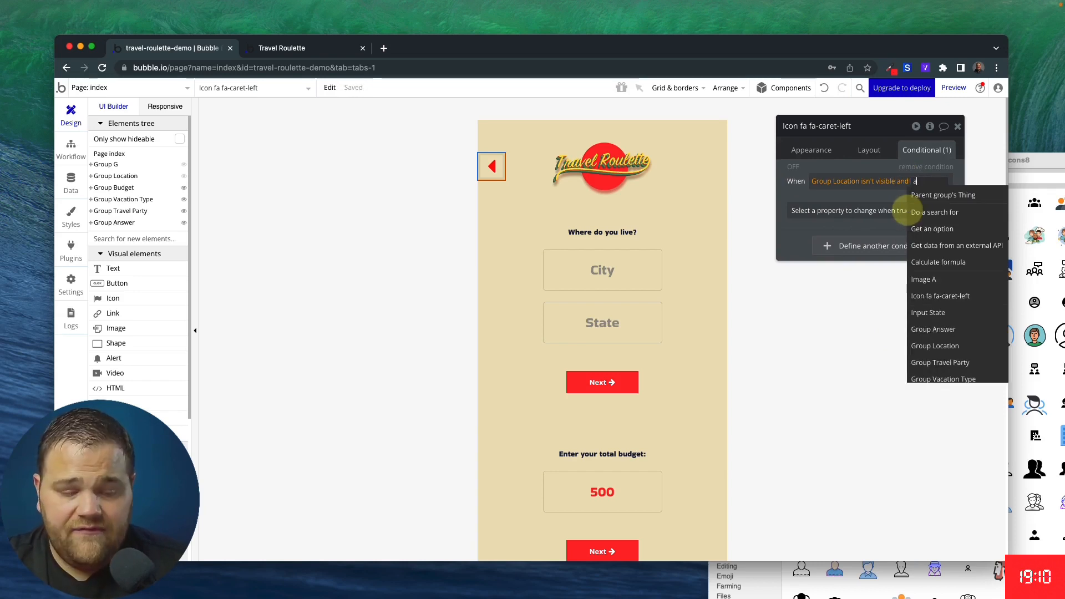
text(ns)
click(859, 339)
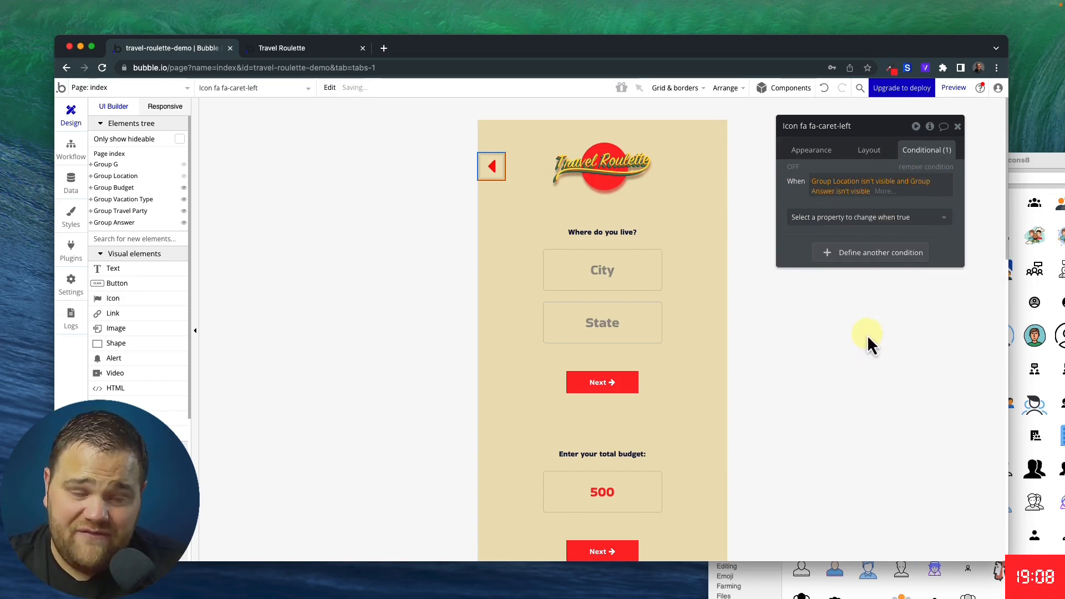
click(853, 228)
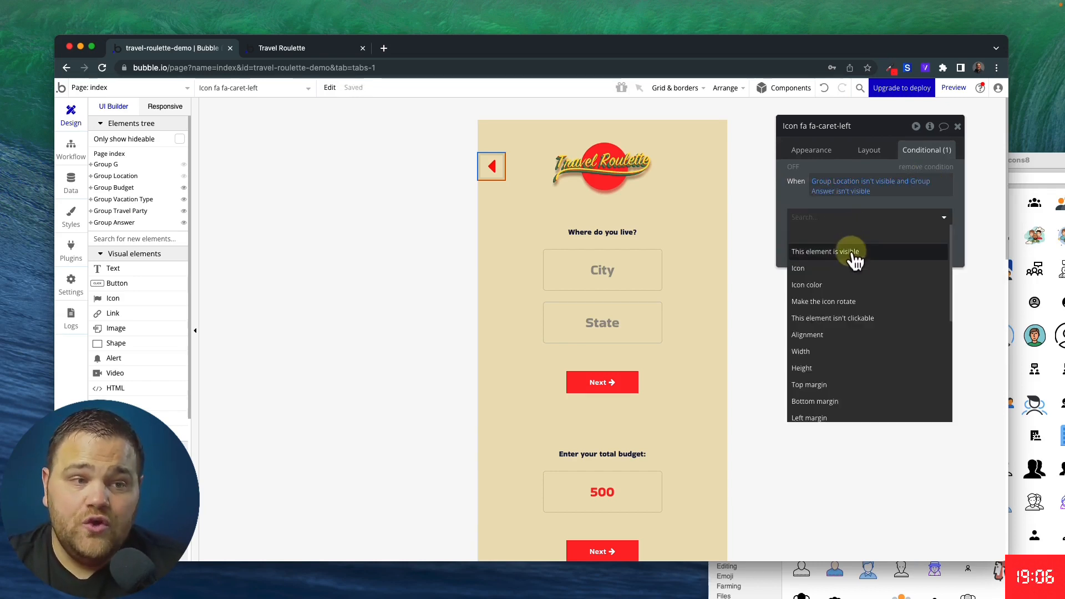
click(851, 252)
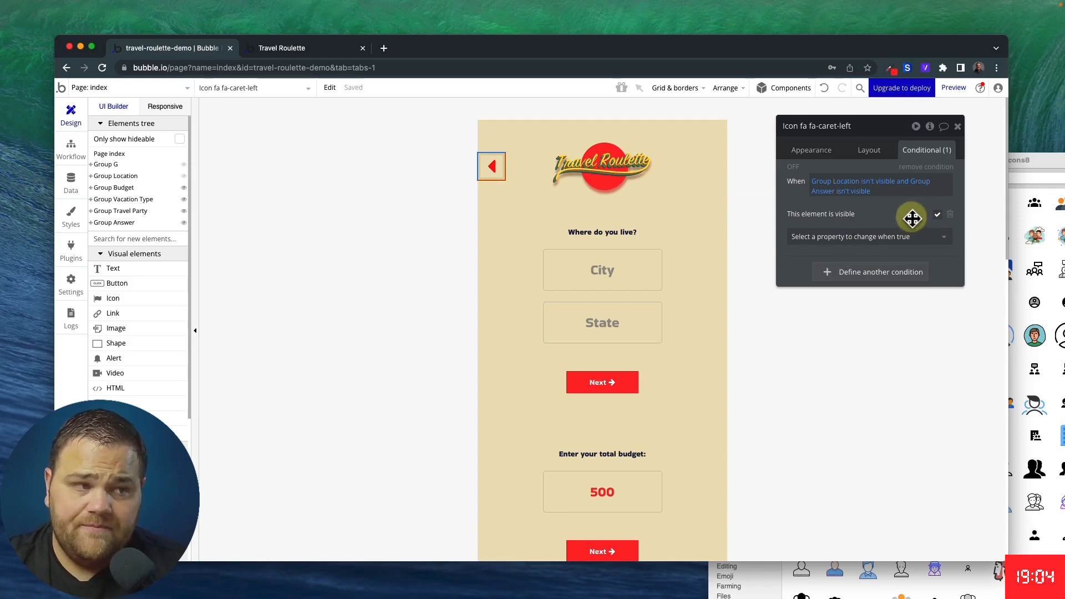
Create a click workflow for the Next button under the City and State inputs
click(321, 50)
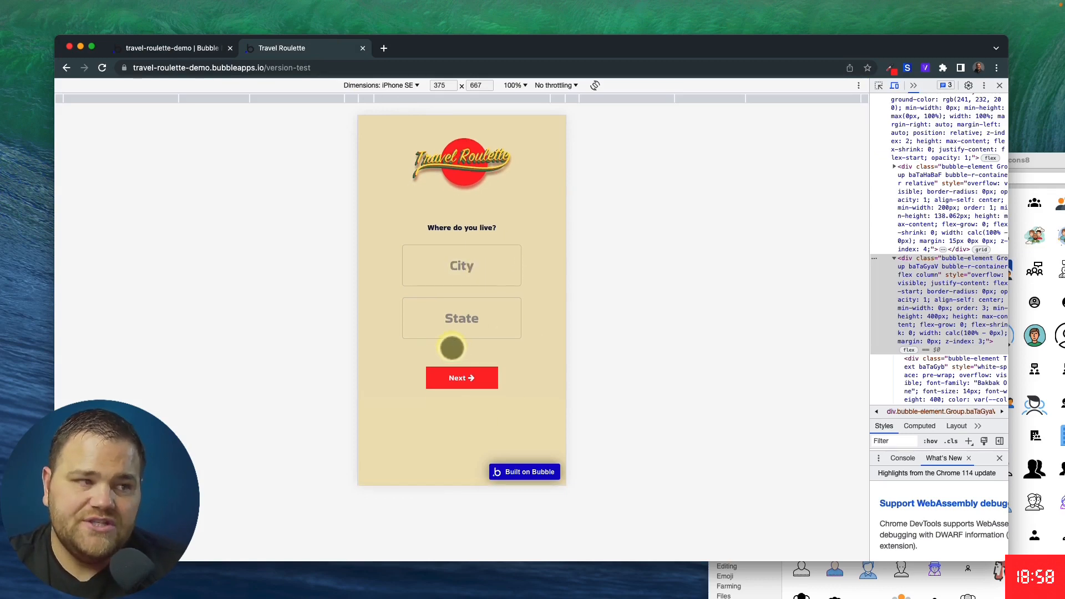
click(180, 49)
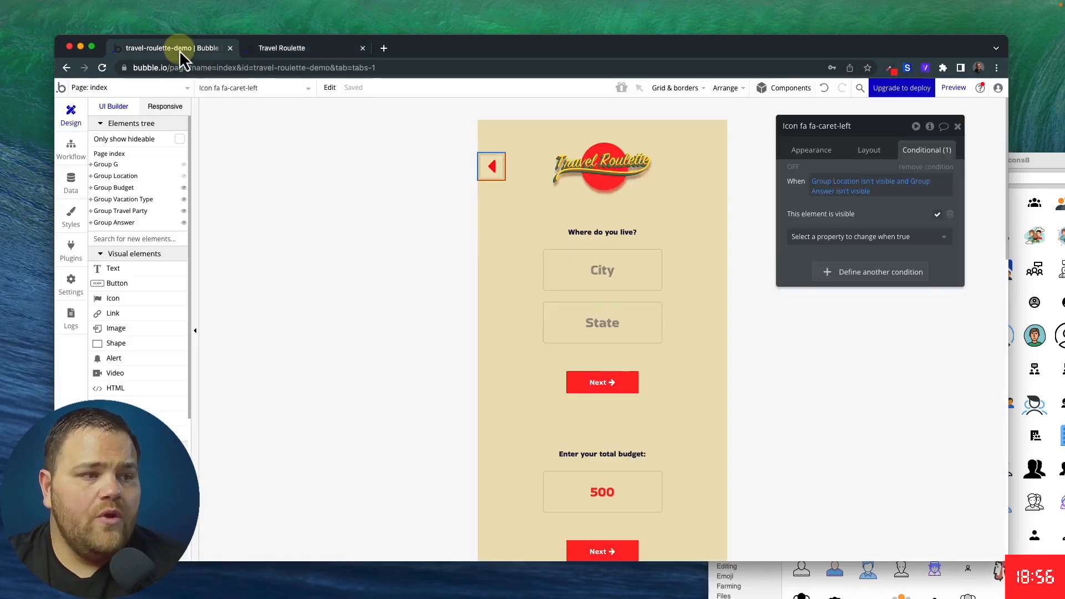
click(605, 381)
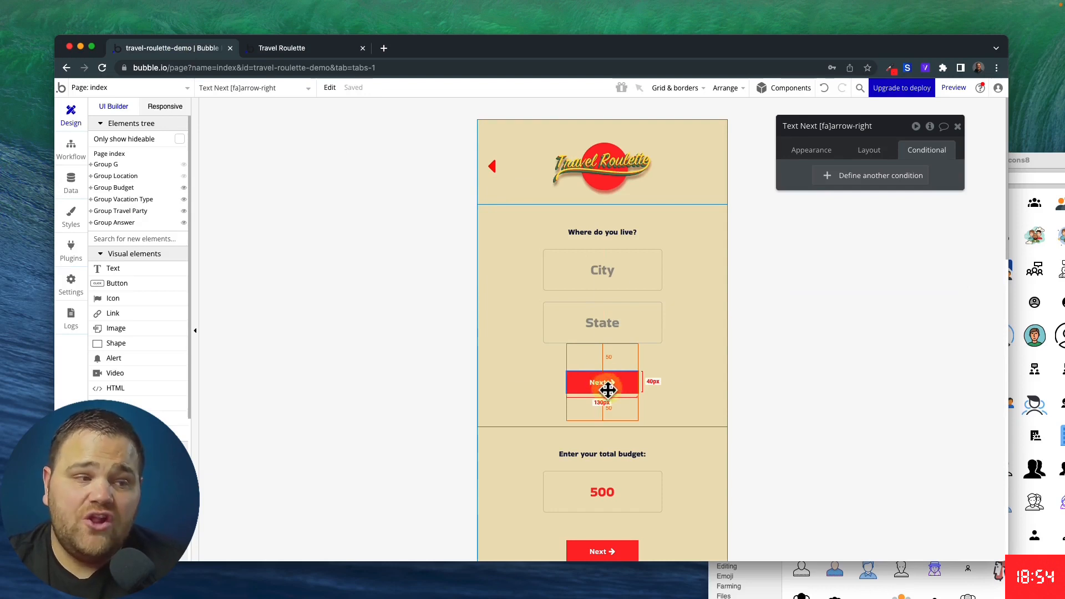
right_click(605, 382)
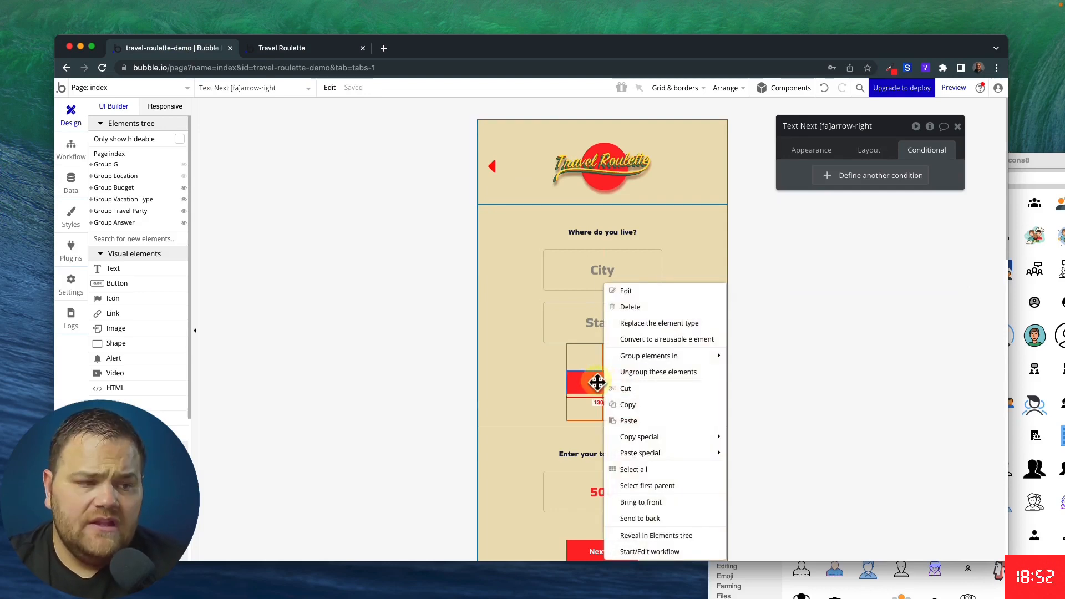
click(624, 551)
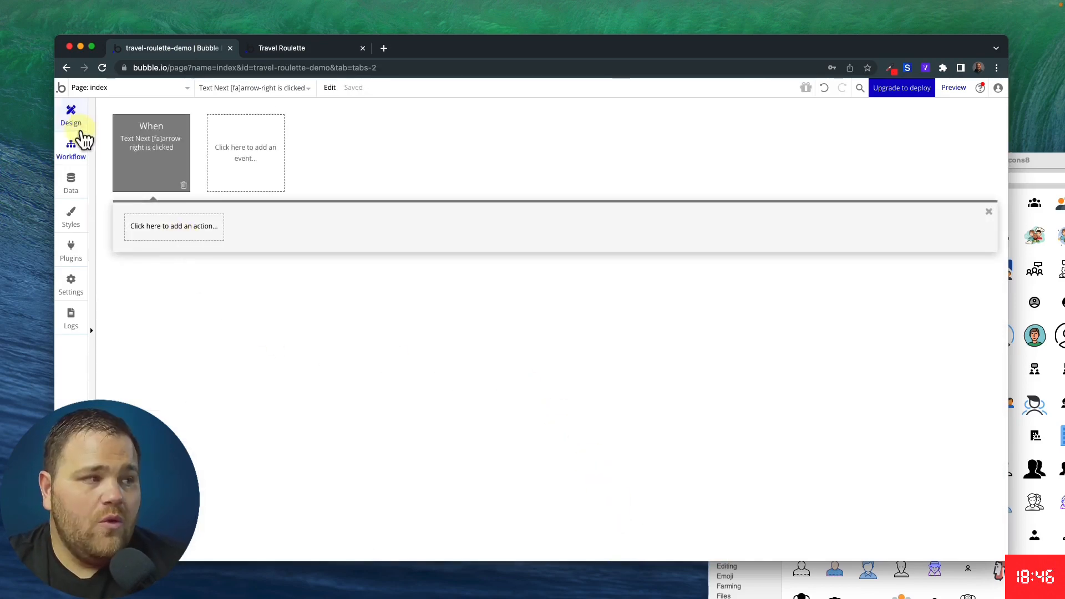
Check the location and budget groups on the page, and add a workflow action for the Next button that hides Group Location
click(72, 118)
click(498, 267)
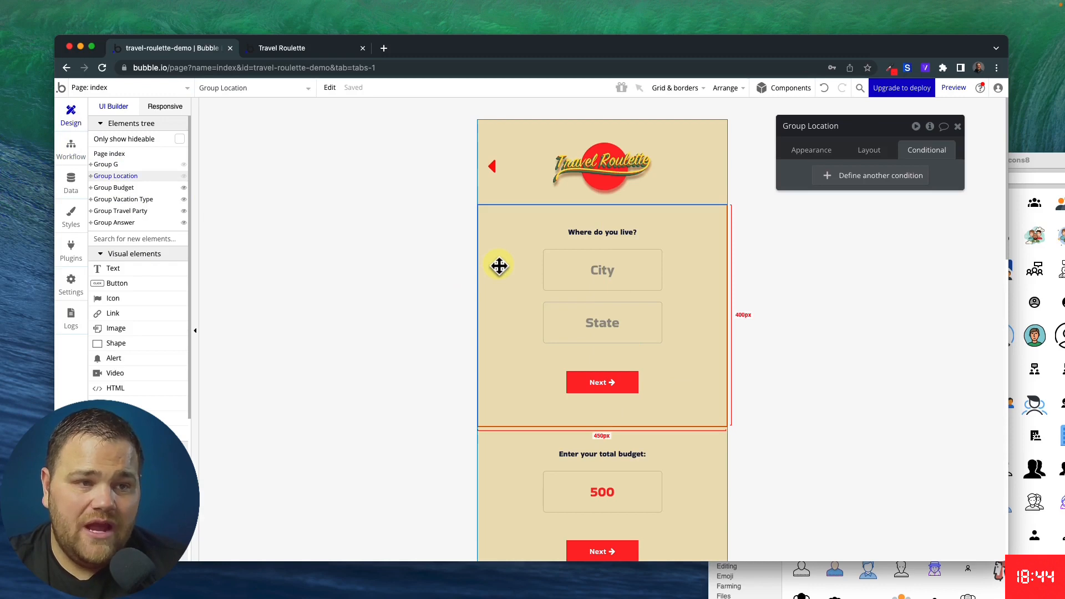
scroll(498, 266, down, 5)
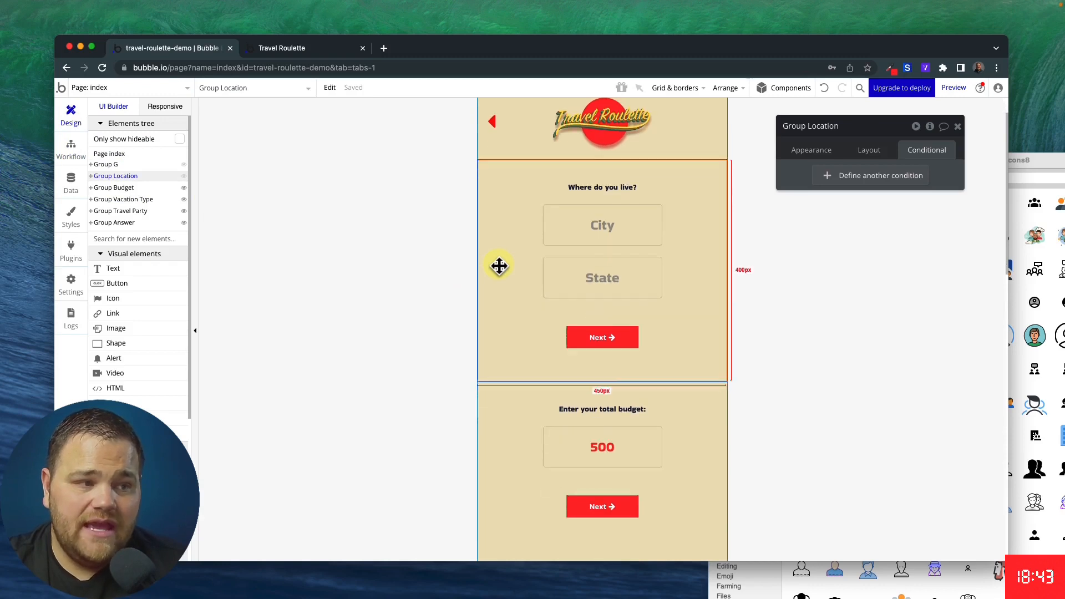
click(511, 331)
scroll(511, 331, up, 5)
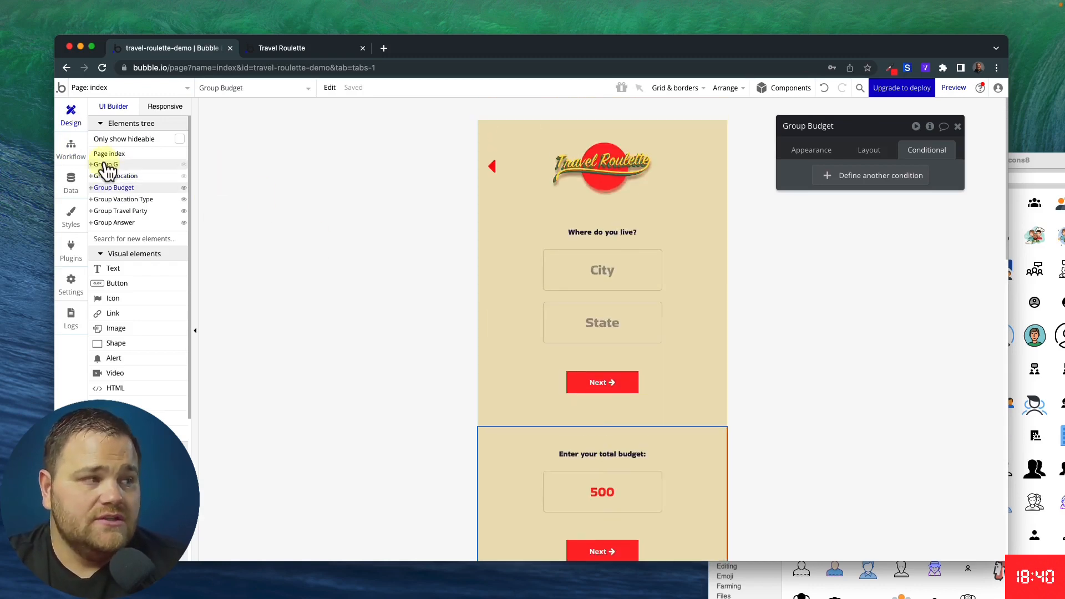
click(71, 148)
click(200, 228)
text(hide)
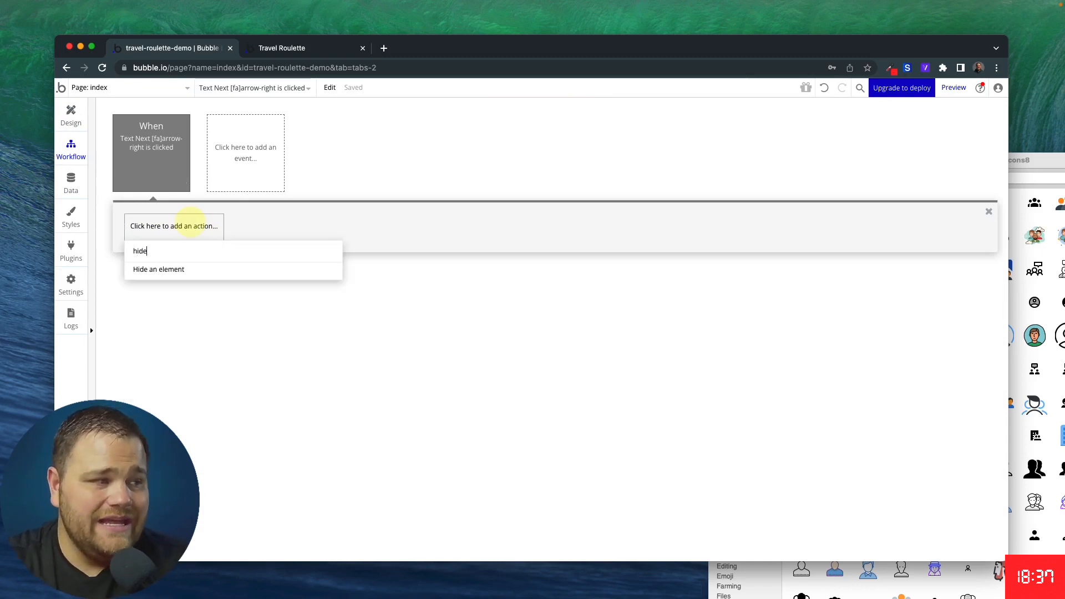
key(Return)
text(loca)
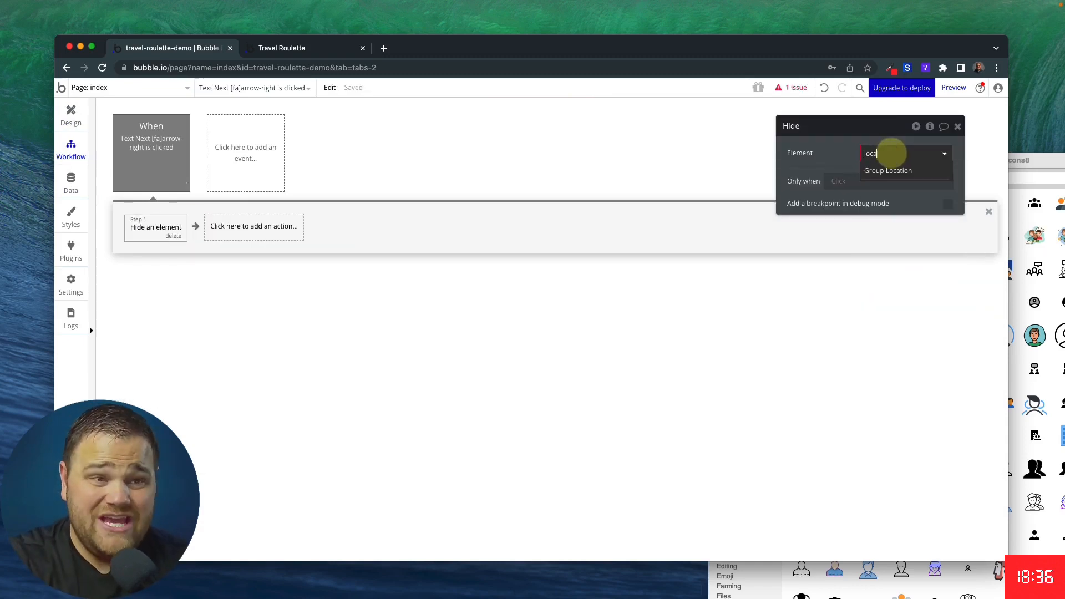
click(892, 168)
Add a second action to the Next button workflow that animates Group Budget
click(230, 230)
text(show)
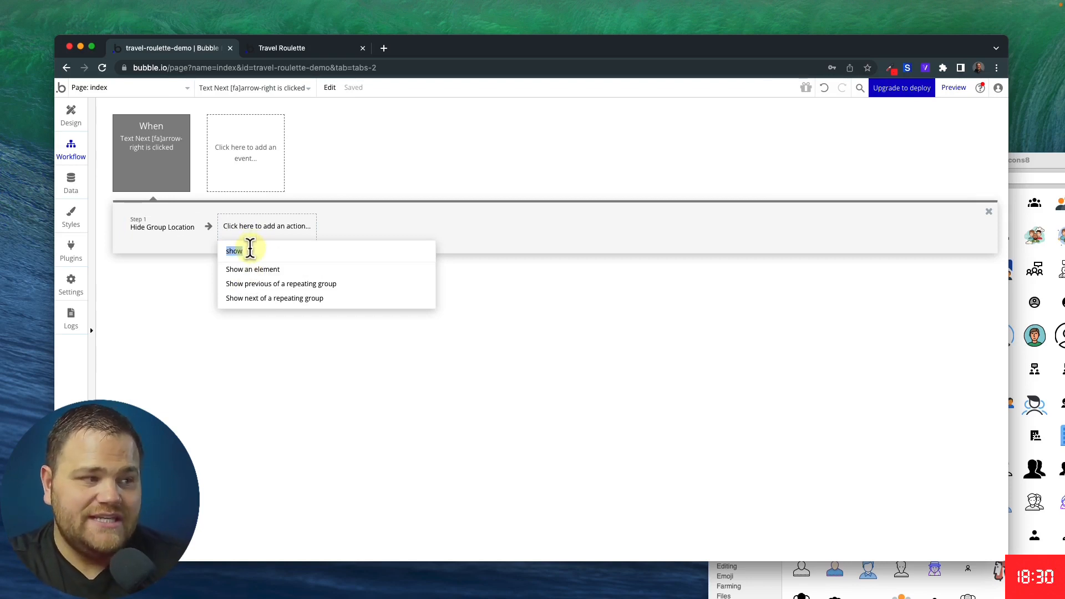
text(anim)
click(253, 272)
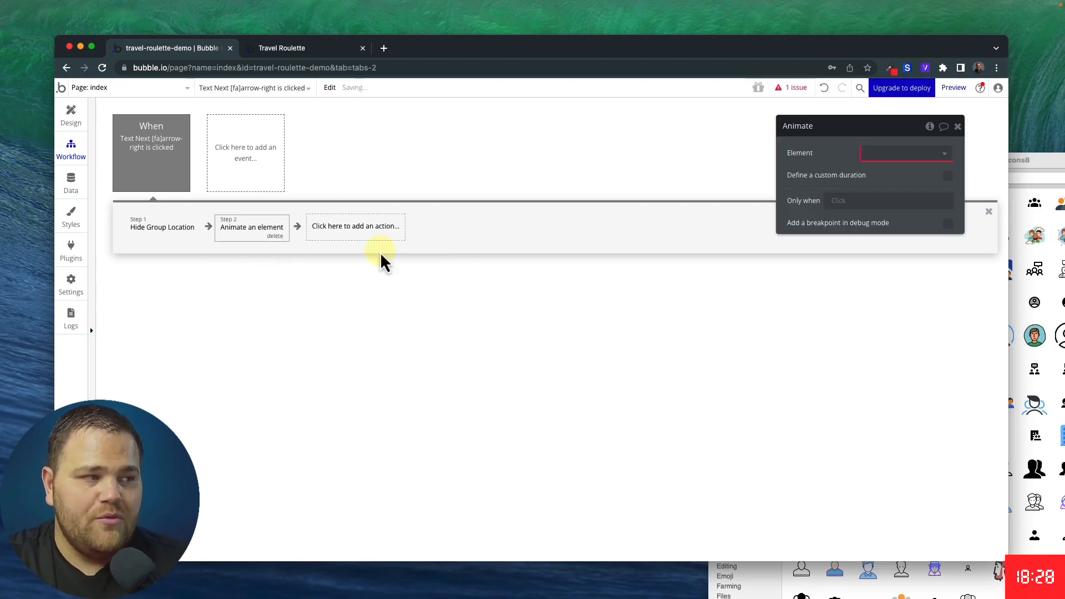
click(872, 155)
text(bu)
click(883, 171)
Set the Group Budget animation to Transition NoBounceRightIn with a custom duration of 400 ms
click(659, 184)
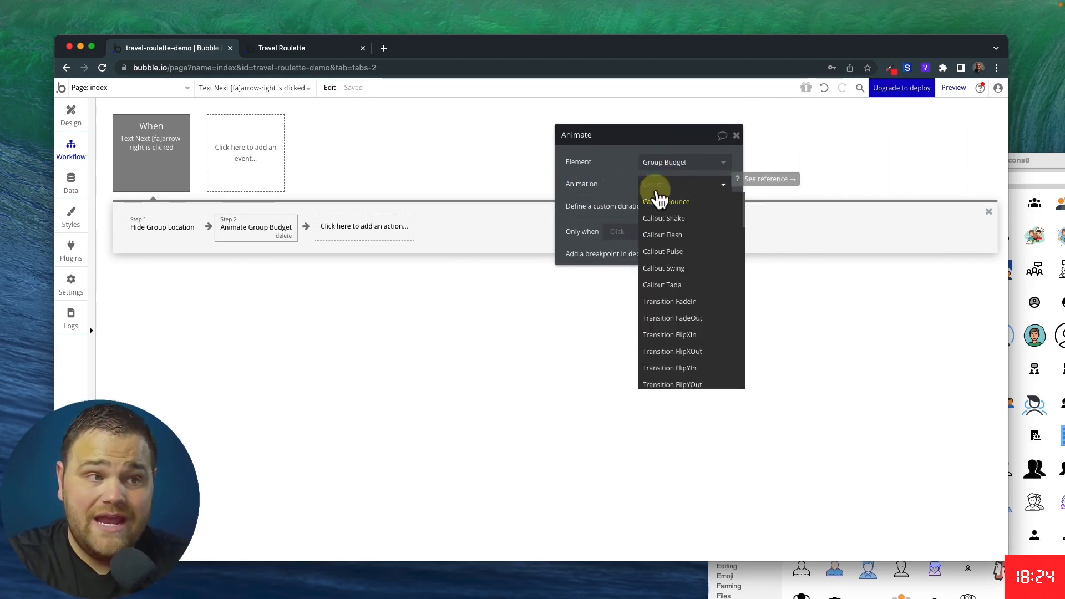
text(right)
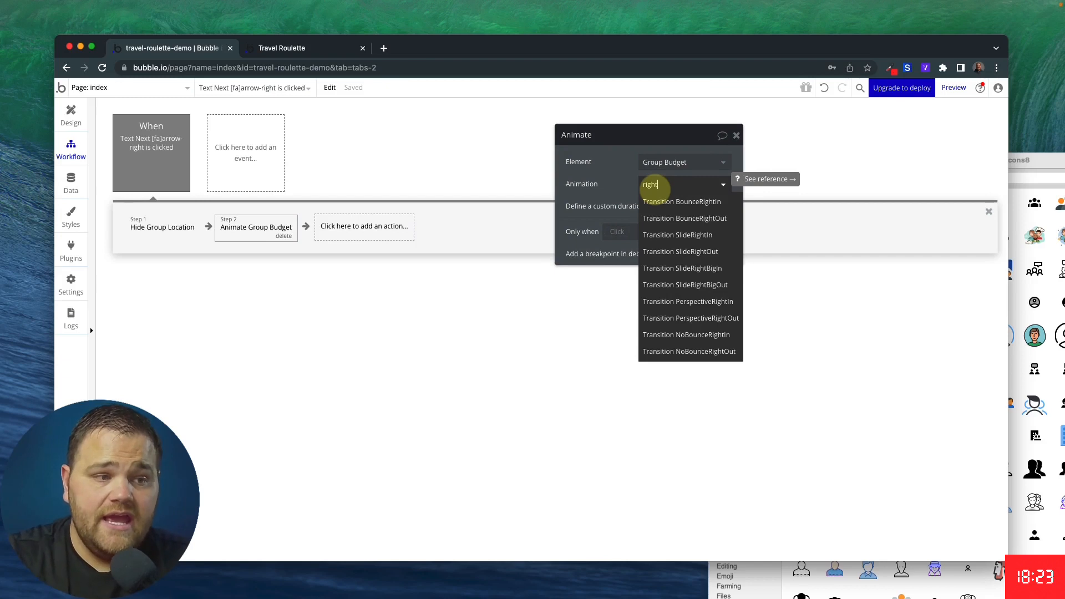
click(686, 335)
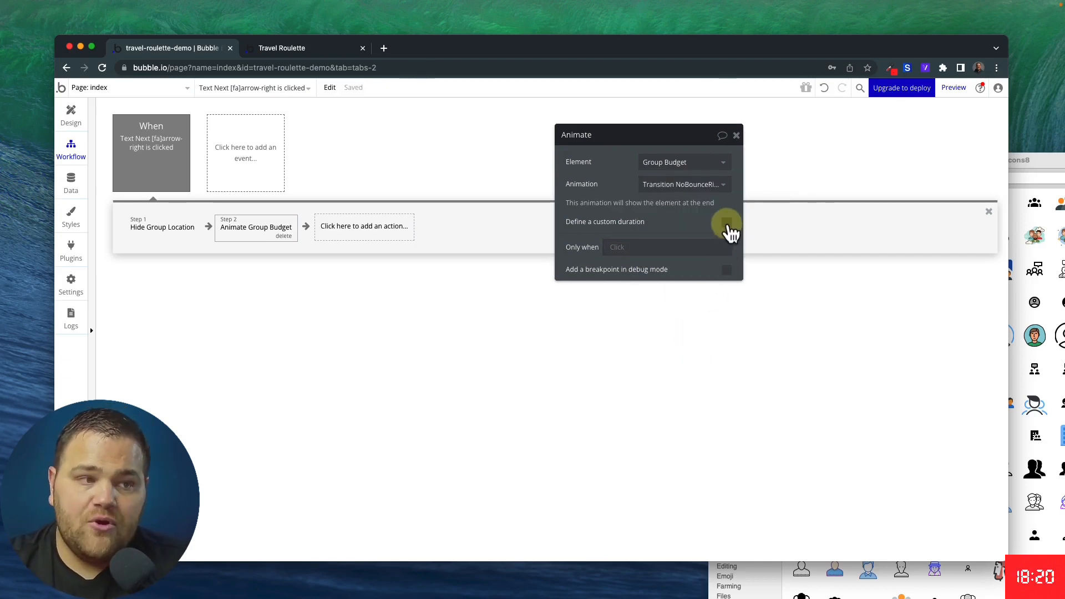
click(726, 223)
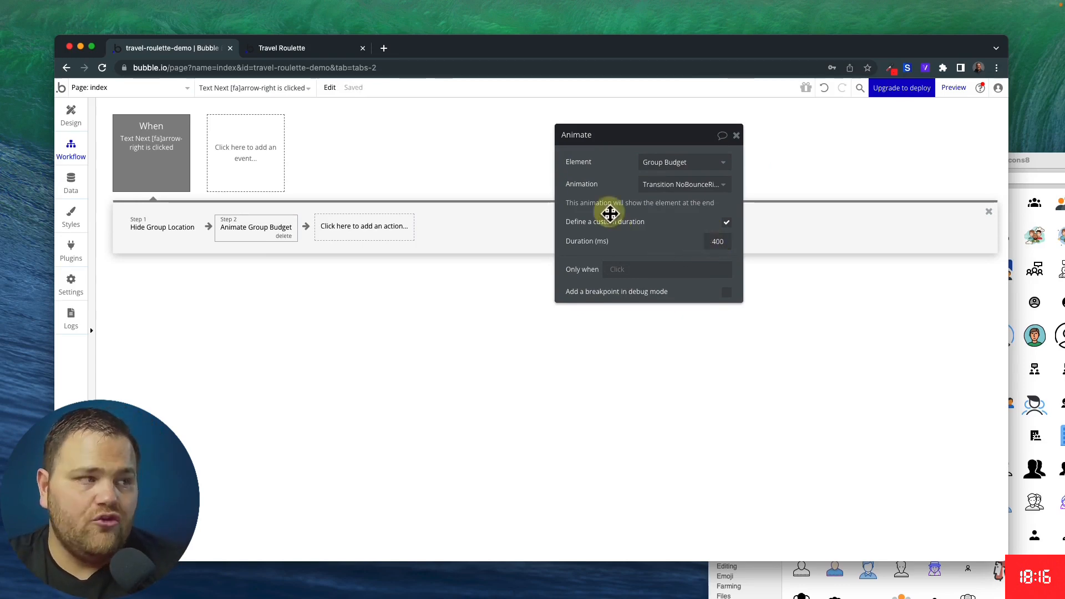
Test the transition in the updated Travel Roulette preview by entering Idaho falls and ID and continuing to the budget question
click(320, 53)
click(409, 126)
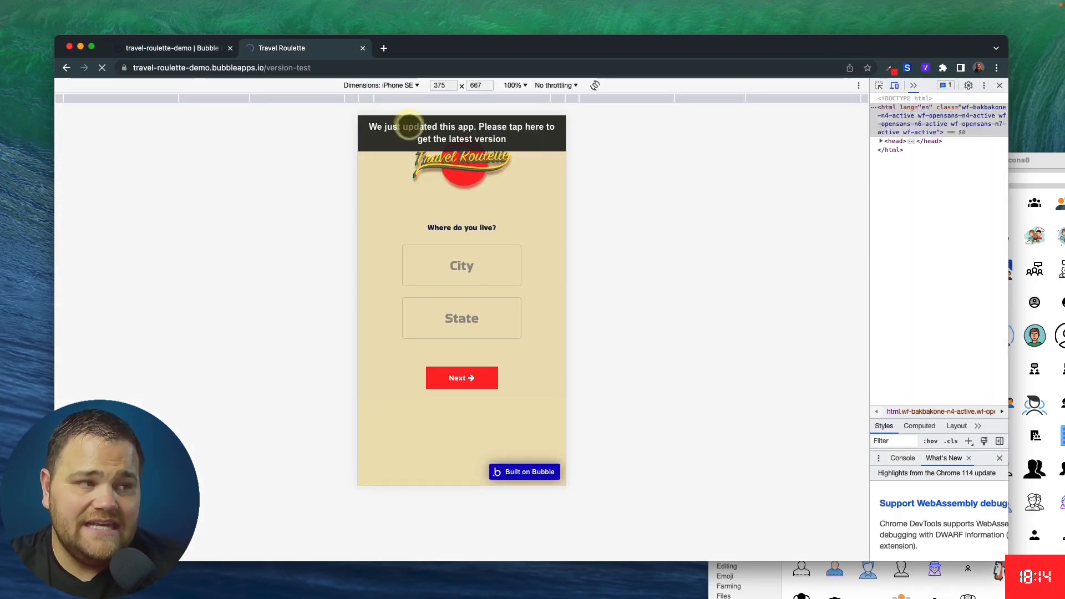
click(465, 259)
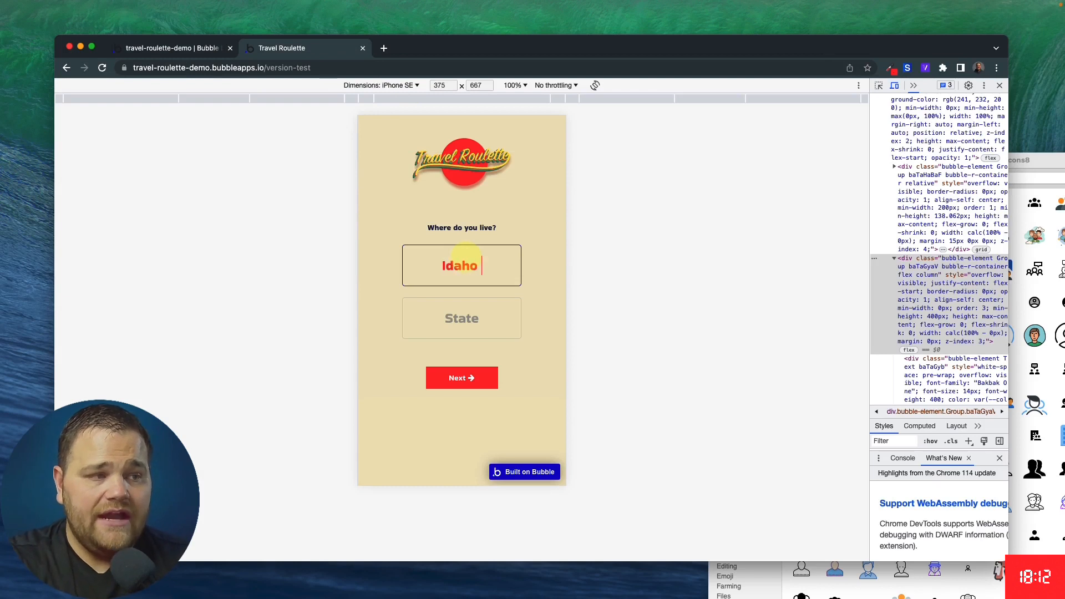
key(Tab)
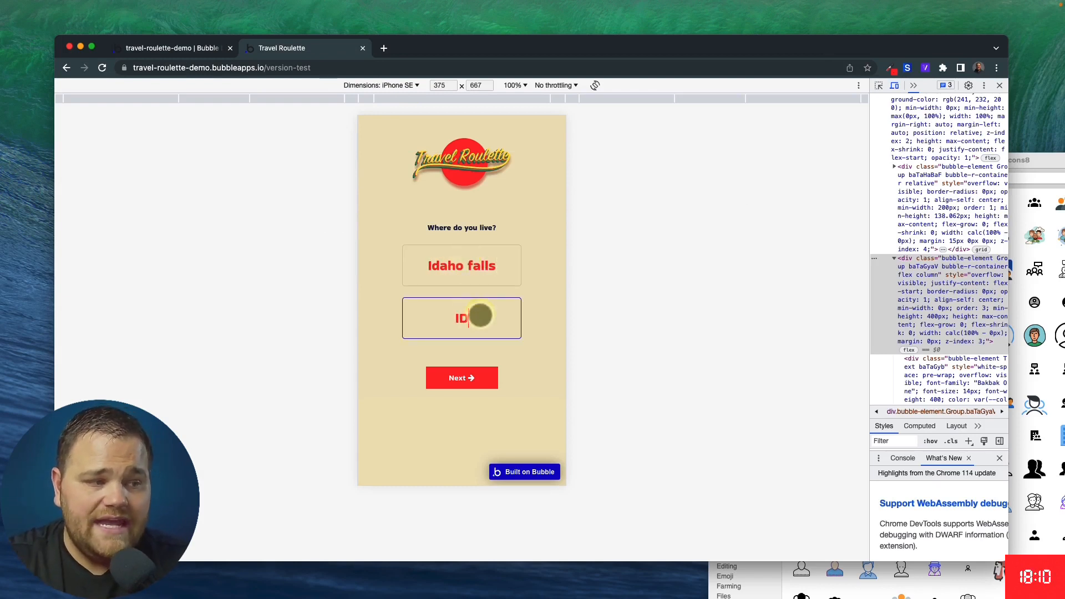
click(470, 384)
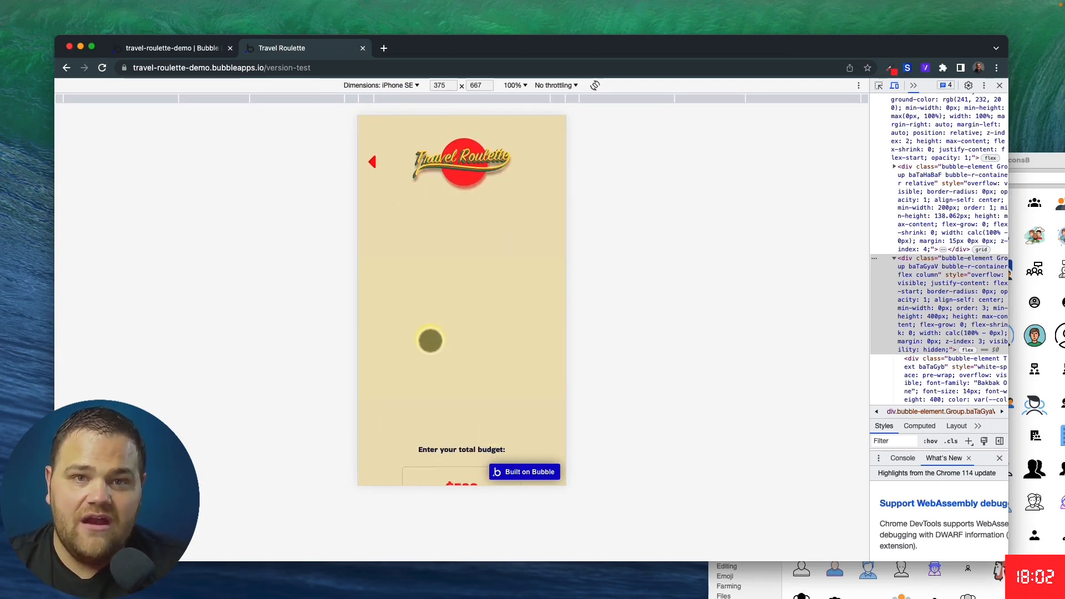
Set Group Location in the Bubble editor to collapse when hidden
click(185, 48)
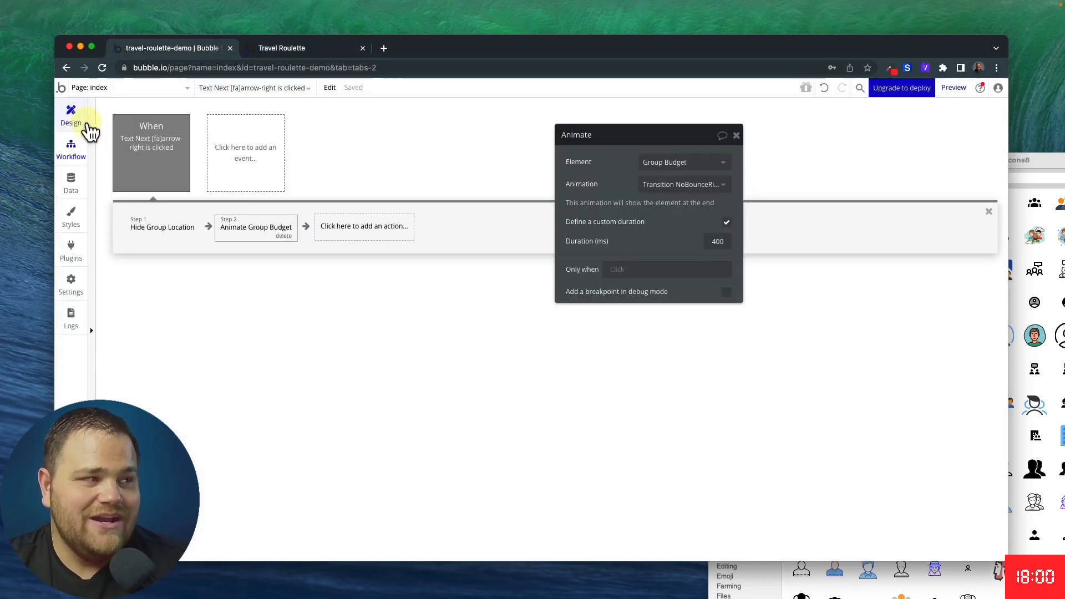
click(71, 113)
click(511, 244)
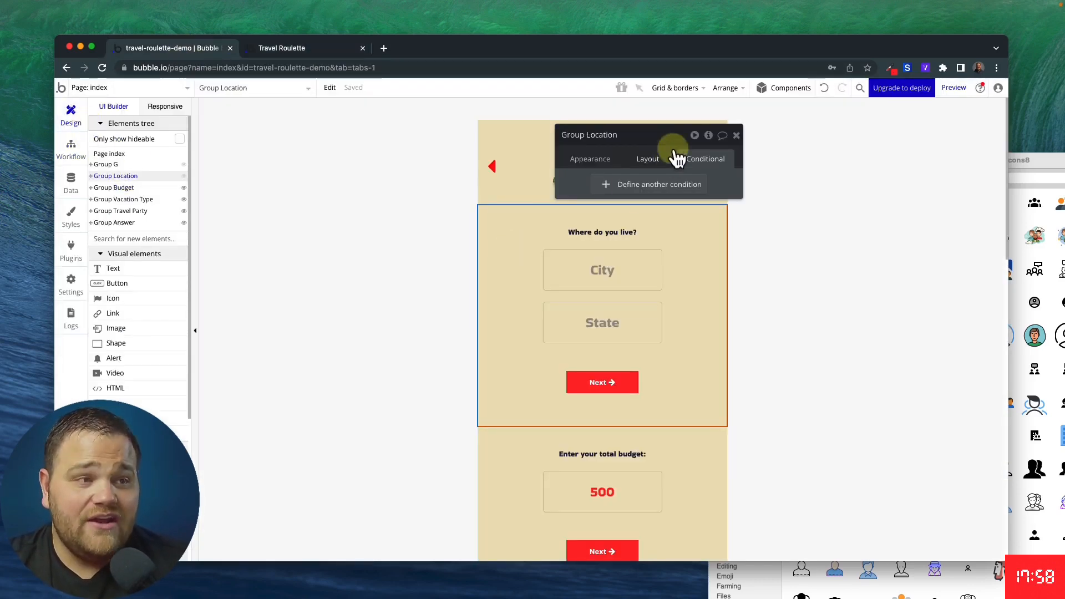
click(647, 159)
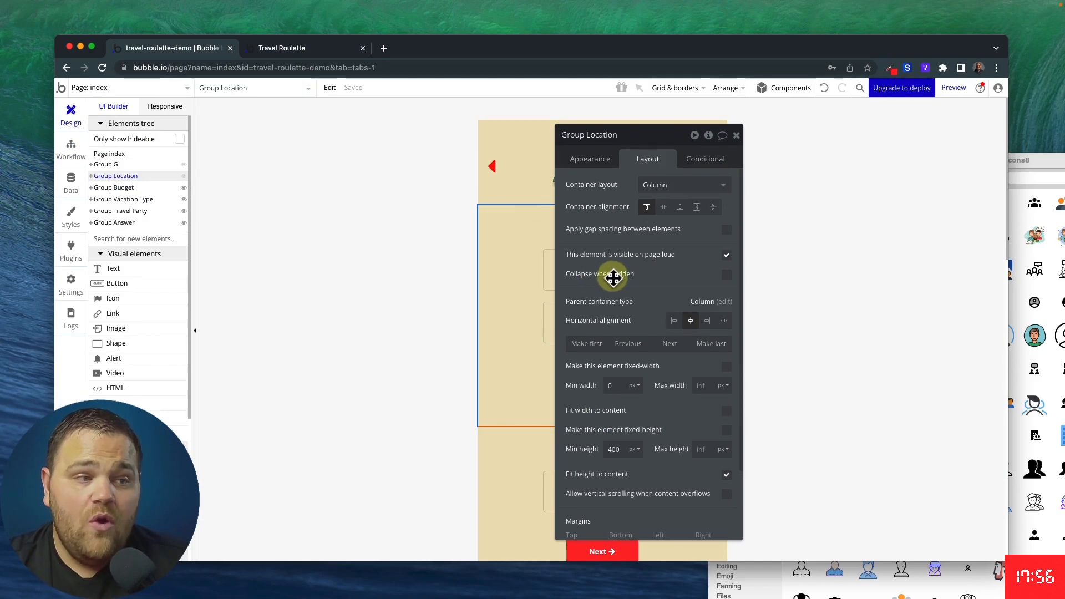
click(726, 274)
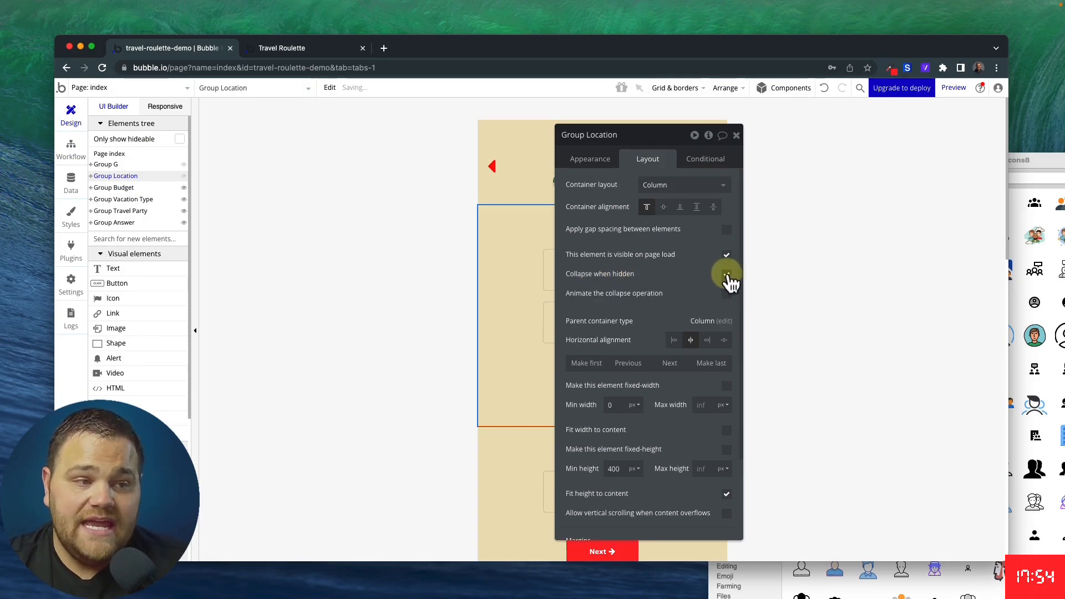
Refresh the Travel Roulette preview and retest the location question with Idaho Falls and ID, checking where the budget question appears
click(315, 51)
click(418, 136)
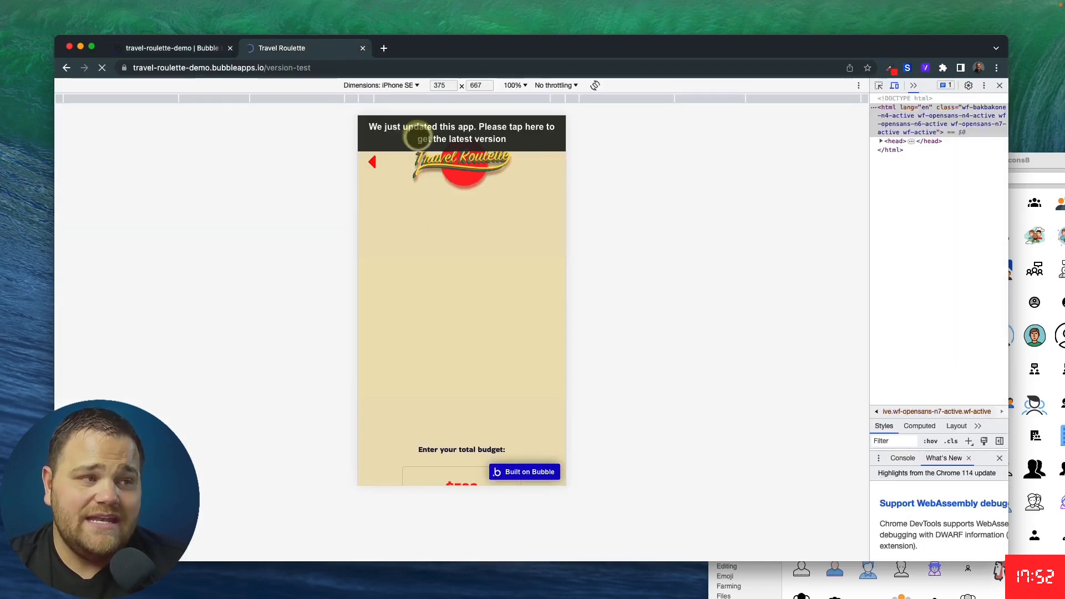
click(471, 261)
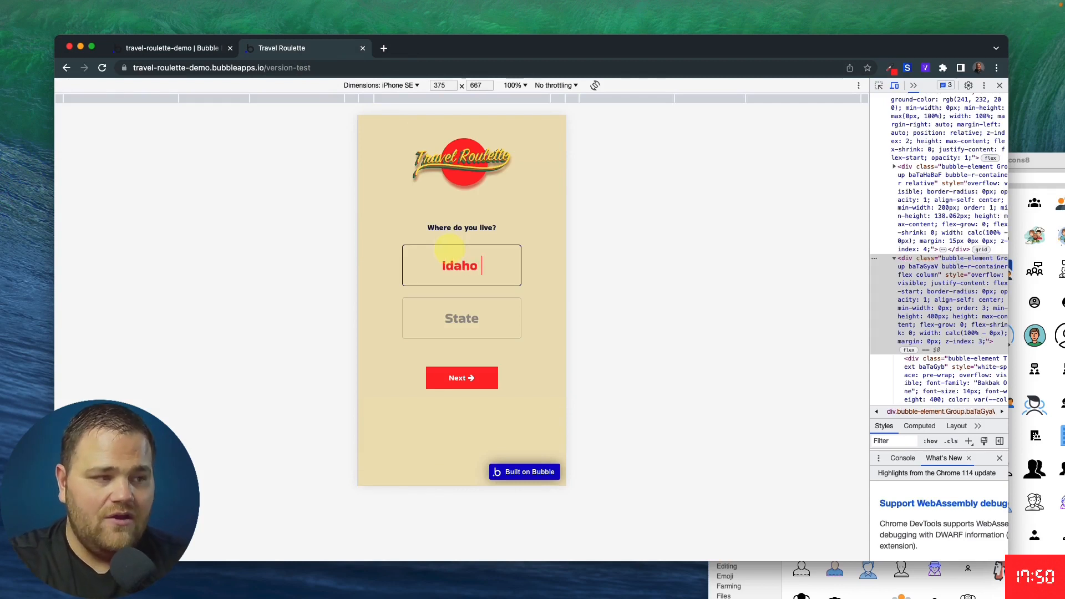
text(Idaho Falls)
key(Tab)
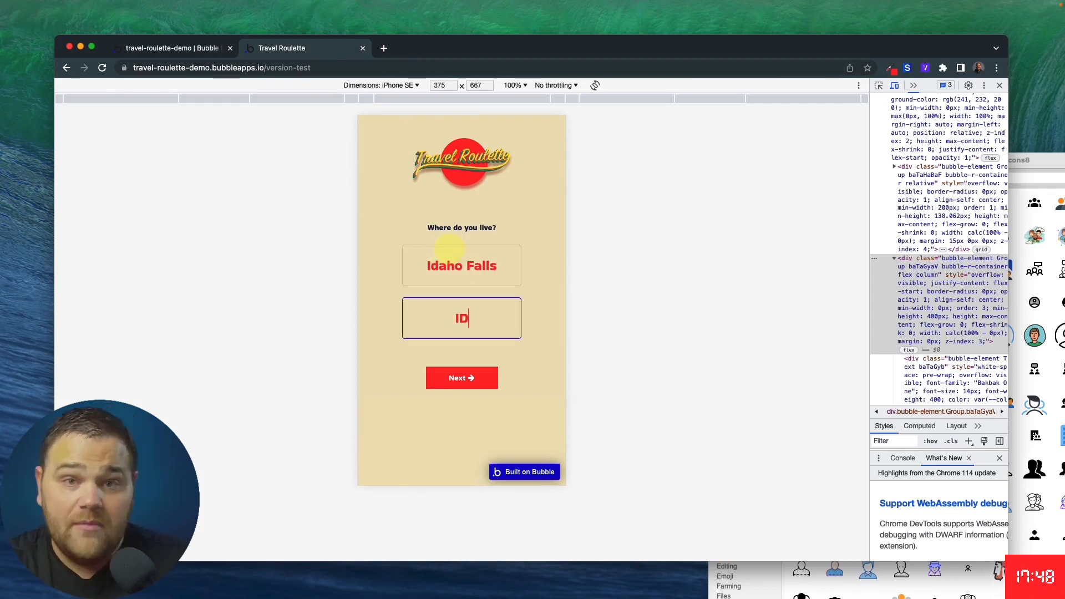
text(ID)
click(459, 376)
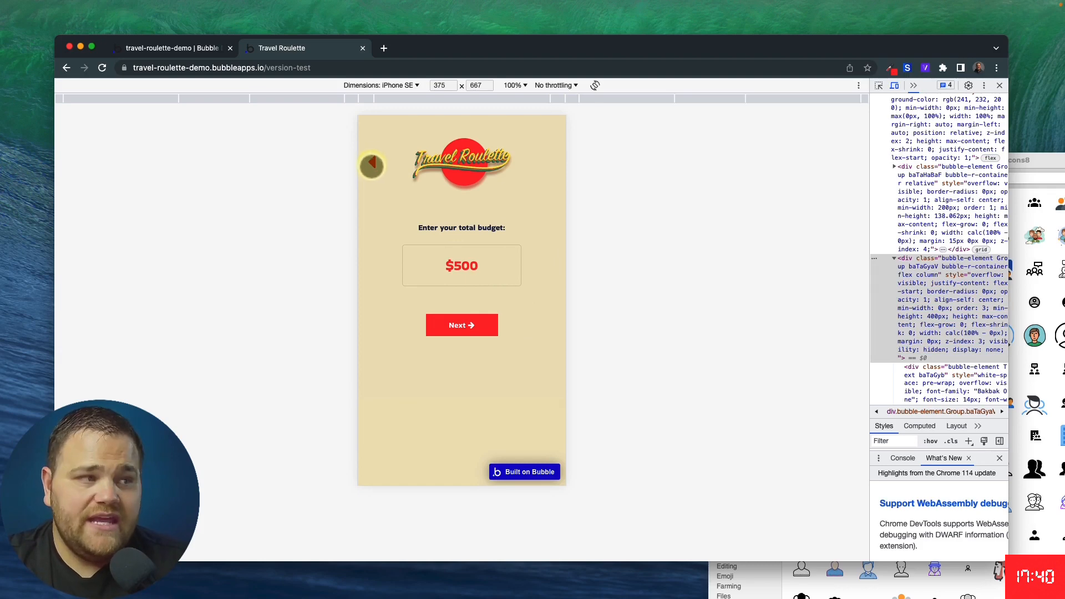
Create a click workflow for the back arrow icon beside the logo in the Bubble editor
click(176, 49)
click(491, 167)
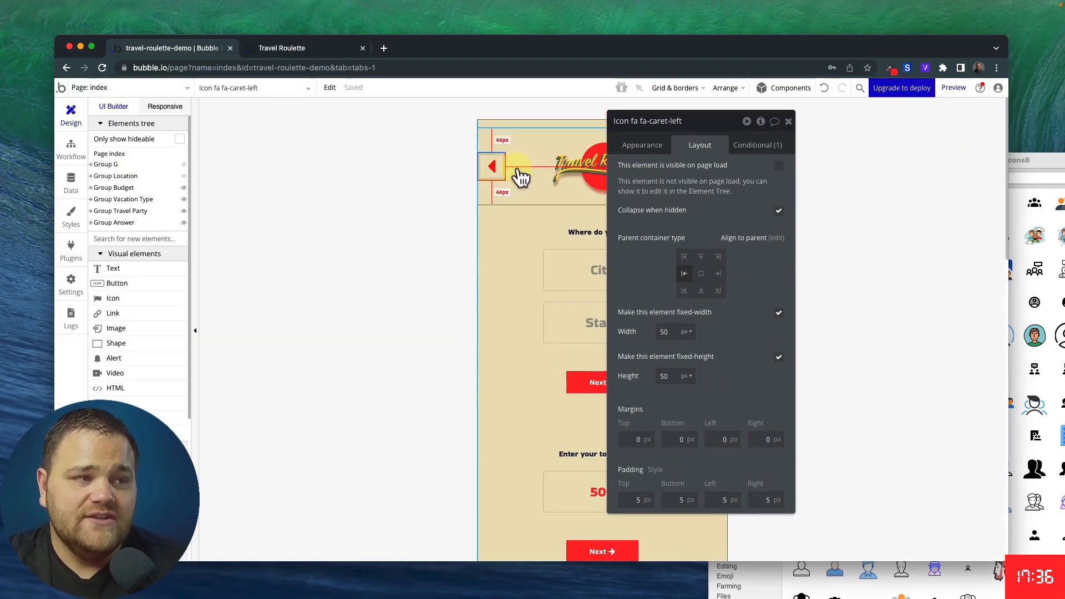
right_click(491, 168)
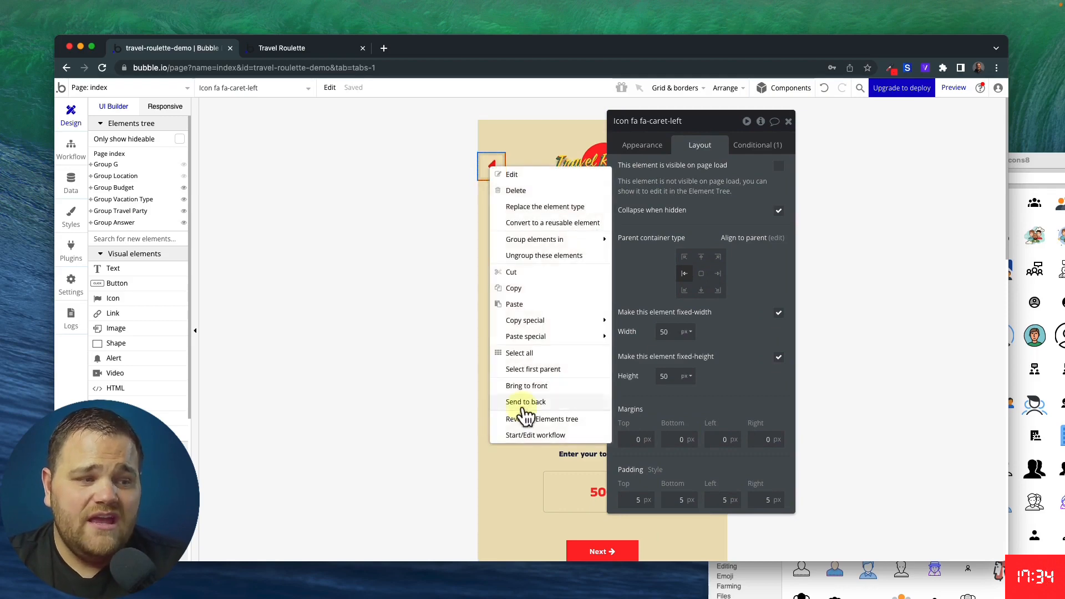
click(524, 435)
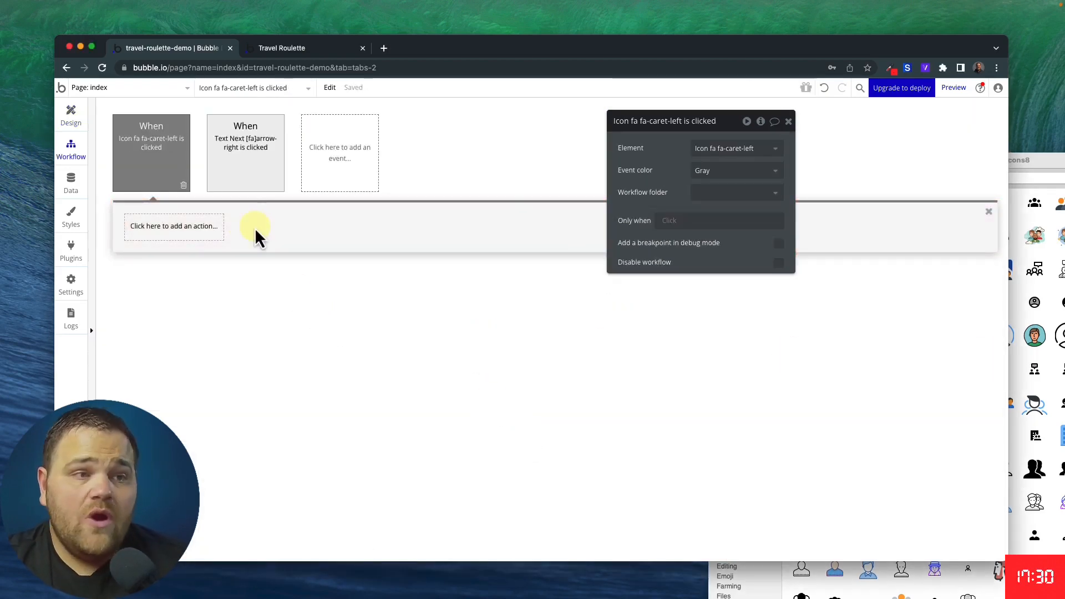
Add a Hide action for Group Budget to the back arrow's click workflow
click(188, 239)
text(hide)
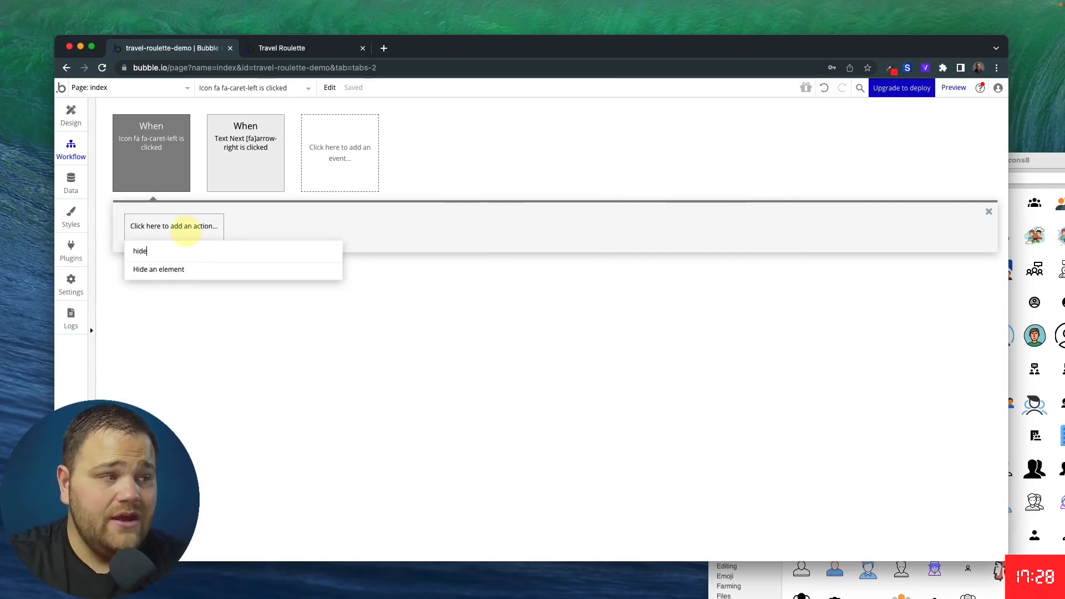
click(183, 275)
click(738, 148)
click(729, 161)
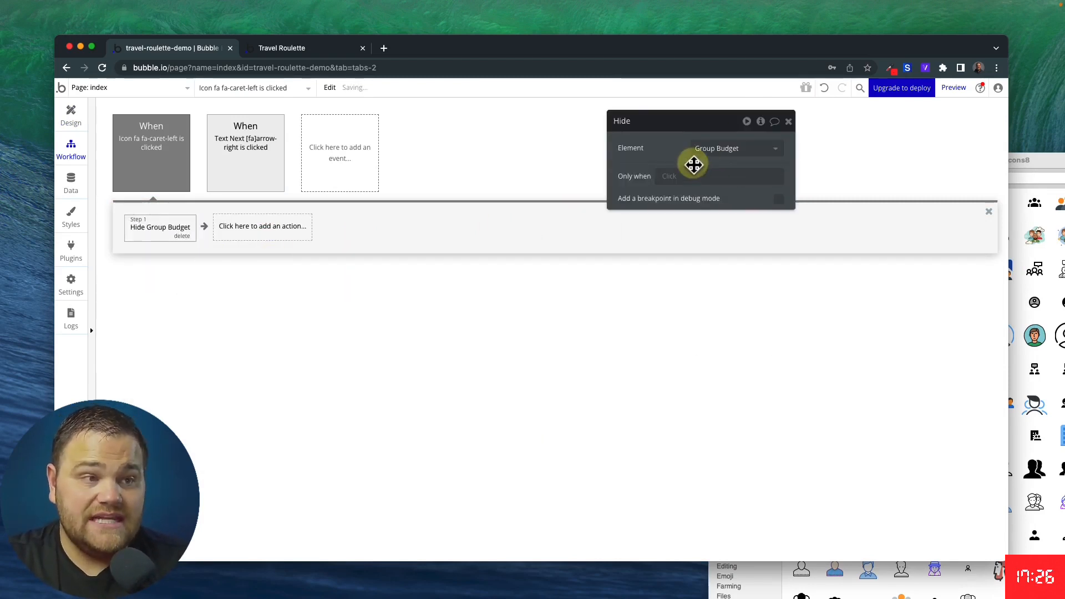
Add an Animate action targeting Group Location as the second step of the back arrow's workflow
click(252, 240)
text(anim)
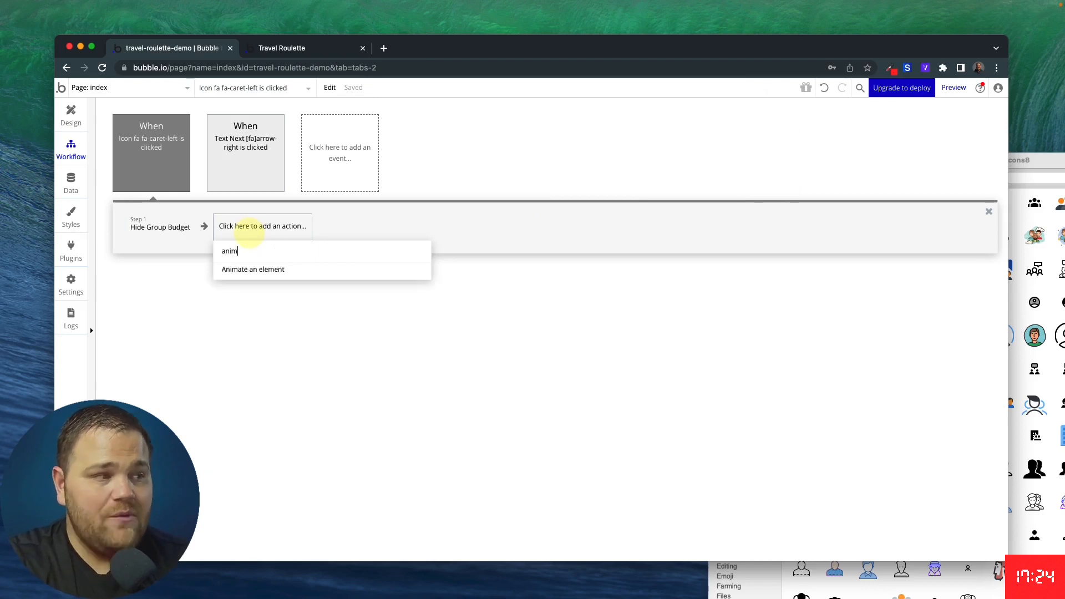
click(250, 272)
click(688, 173)
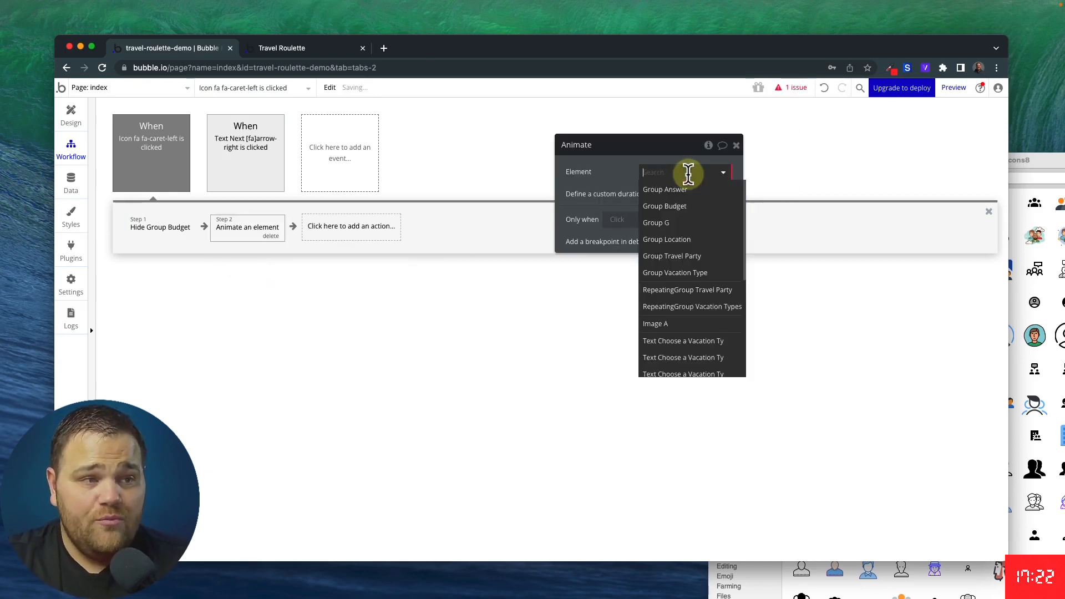
text(loca)
click(685, 191)
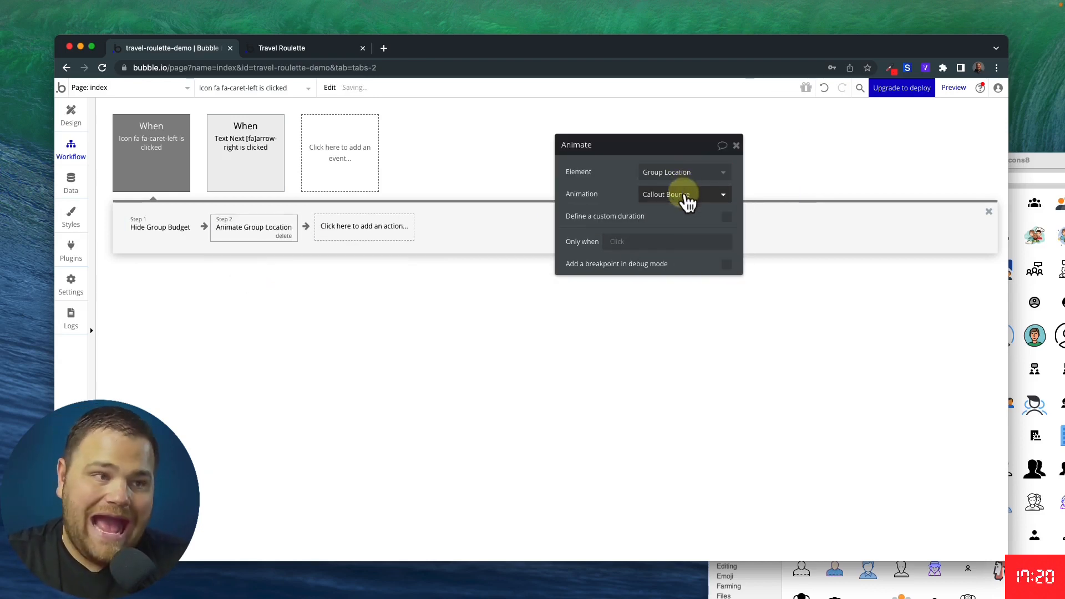
Set the Group Location animation to Transition NoBounceLeftIn with a custom duration of 400 ms
click(682, 194)
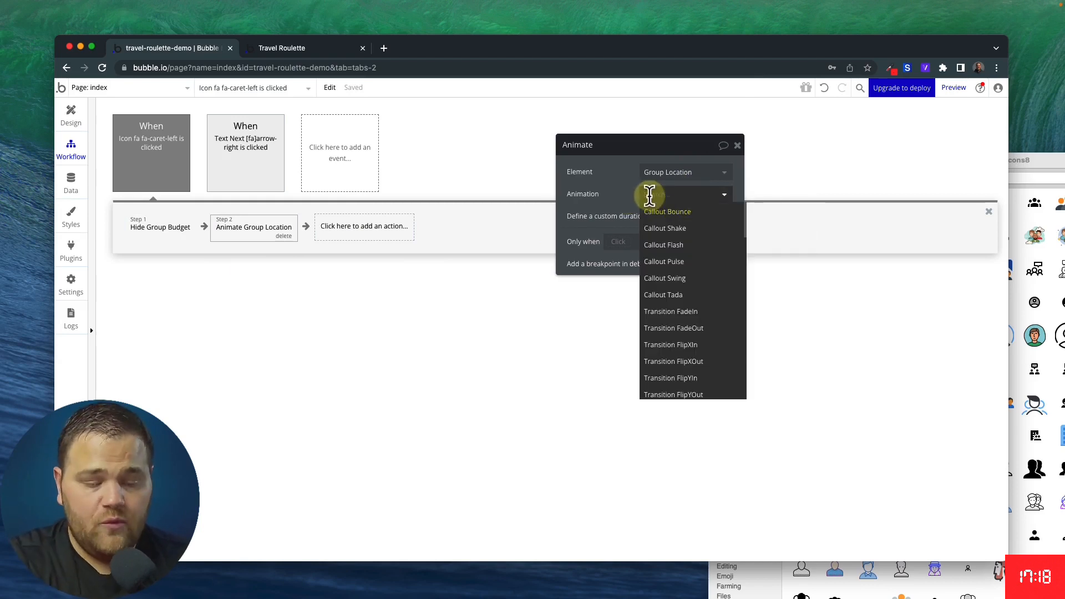
text(left)
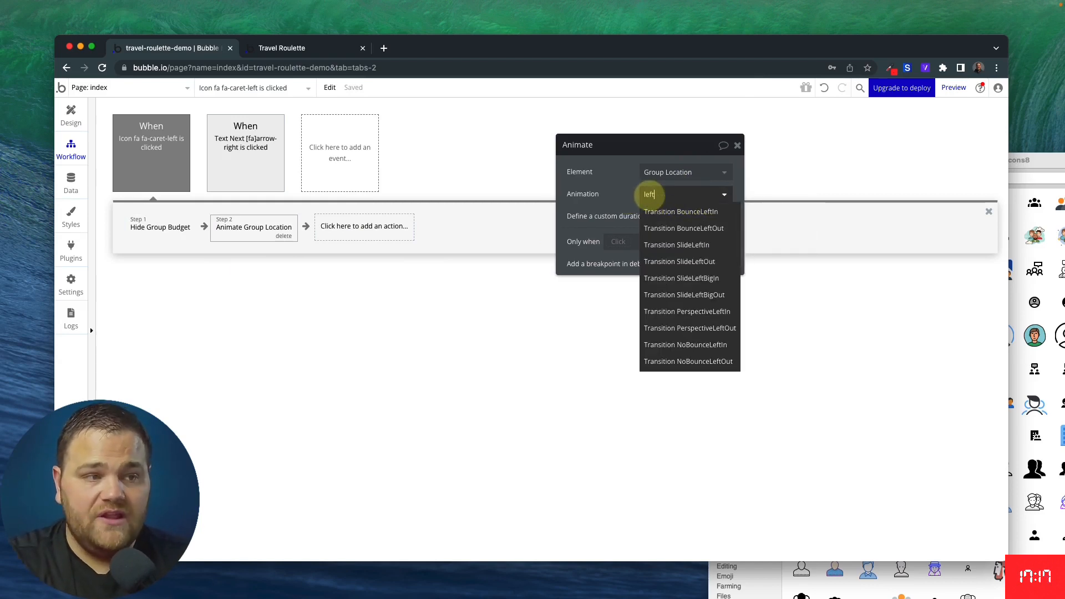
click(704, 355)
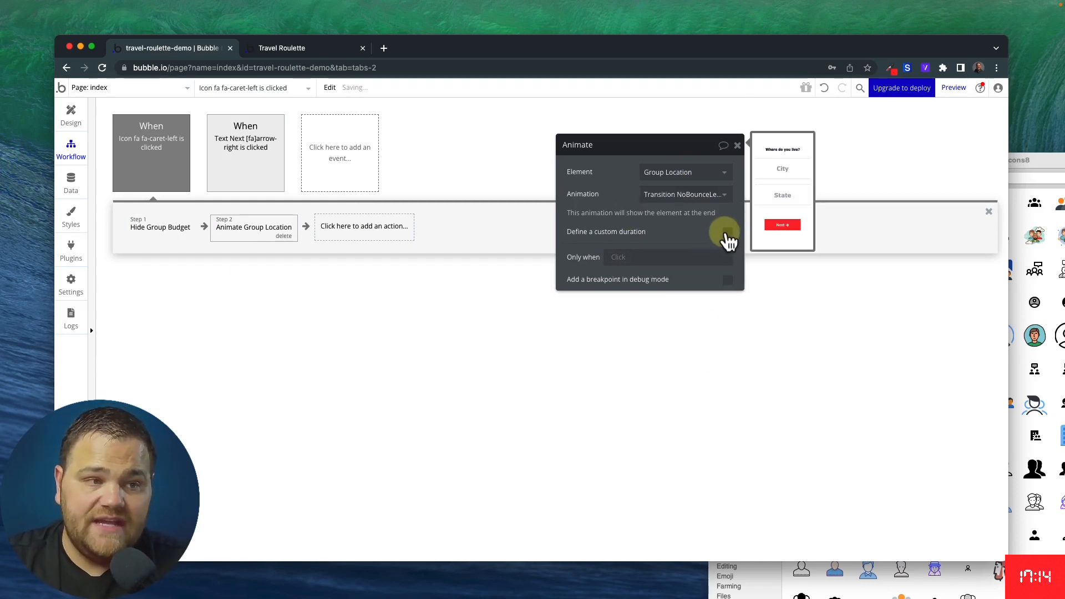
click(725, 234)
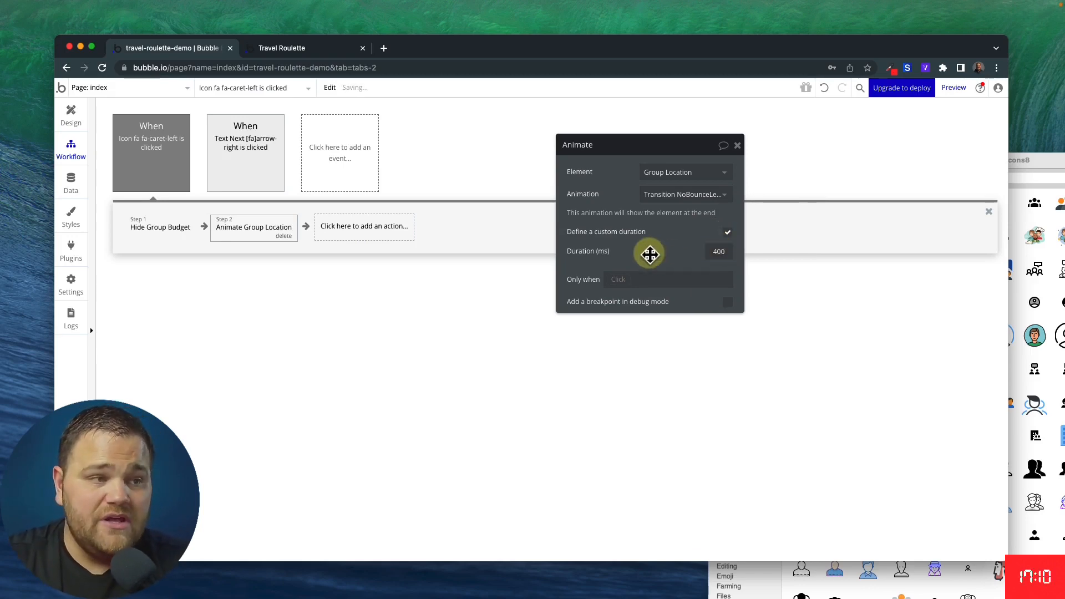
Load the updated Travel Roulette preview, enter jksldf and fjklsdjkls as city and state, continue to the budget question, and test the back arrow
click(308, 49)
click(417, 120)
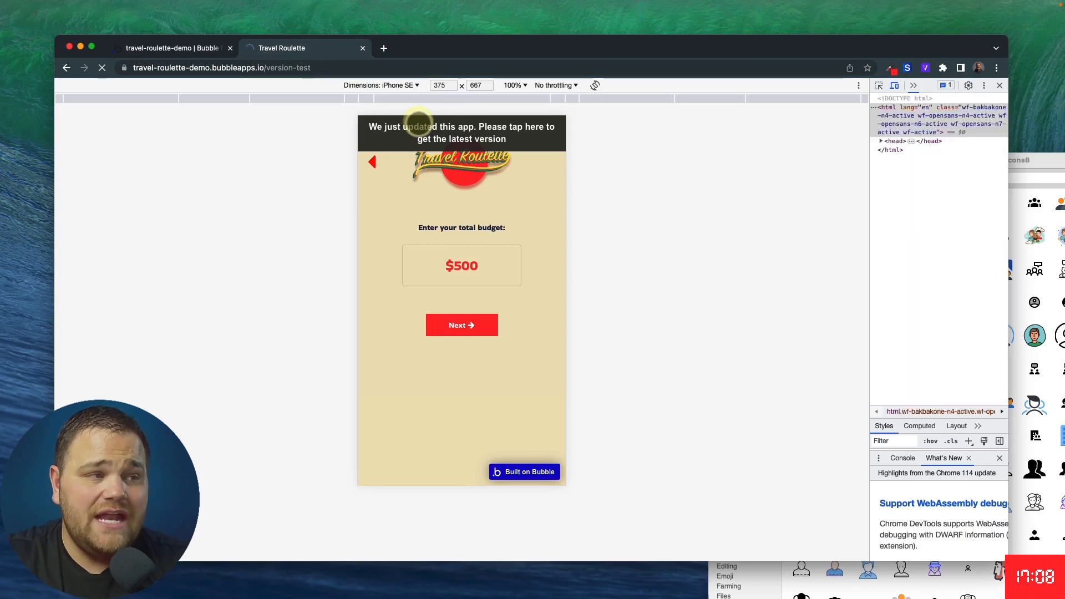
click(460, 263)
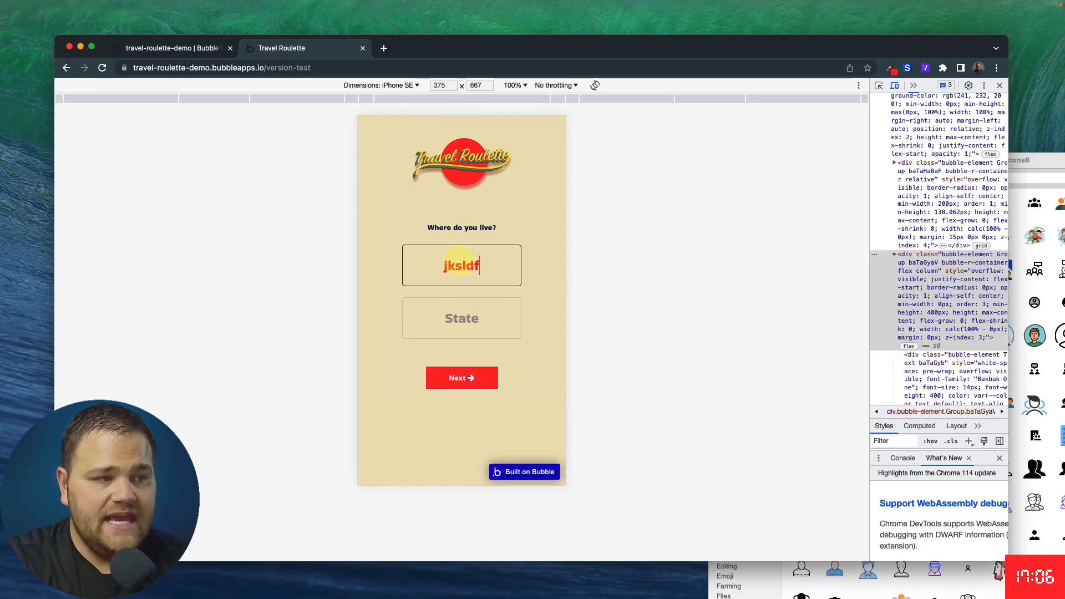
key(Tab)
text(fjkls)
click(462, 378)
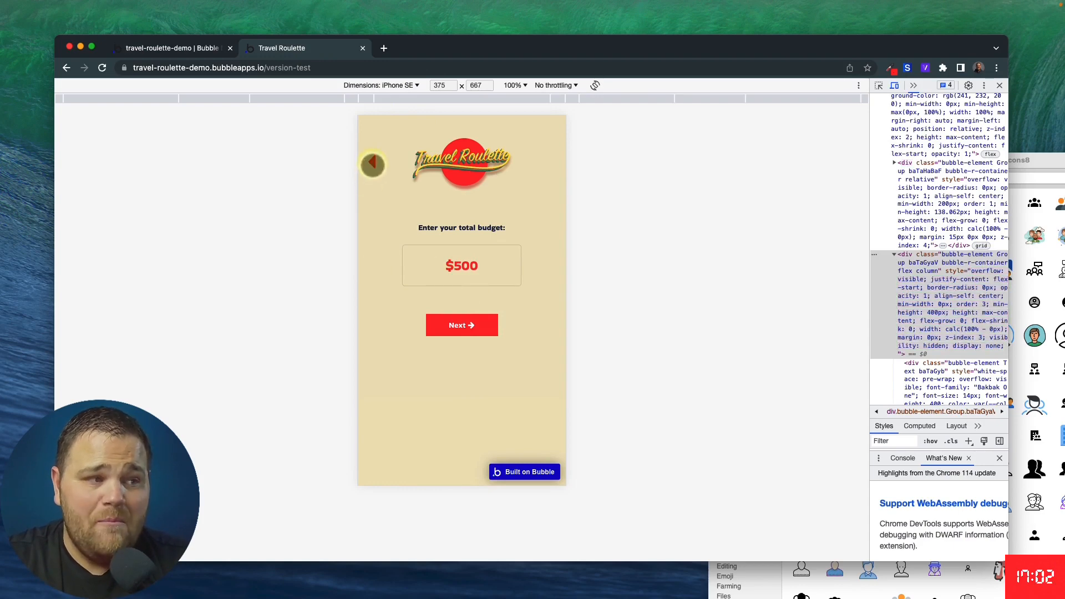
click(372, 163)
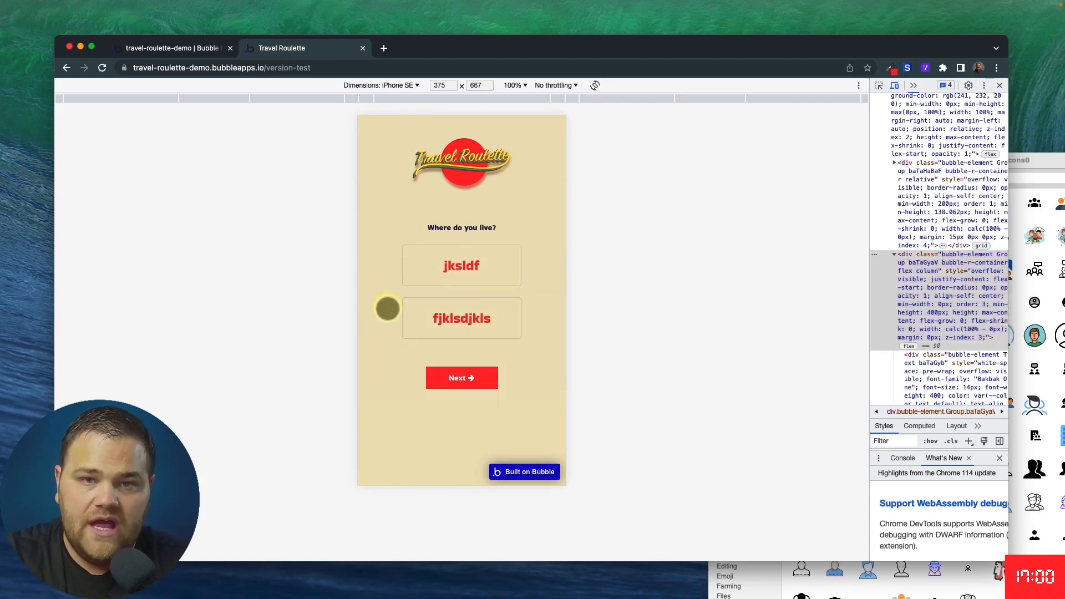
Return to the Bubble editor and start a click workflow for the Next button under the total budget input
click(205, 49)
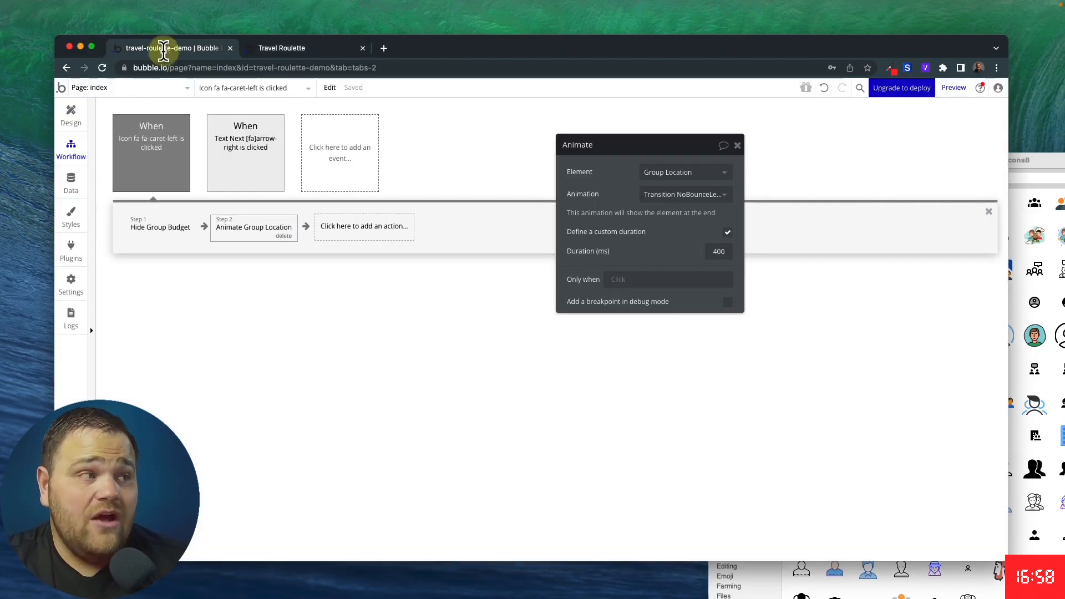
click(75, 120)
scroll(618, 285, down, 5)
click(591, 288)
scroll(591, 333, down, 1)
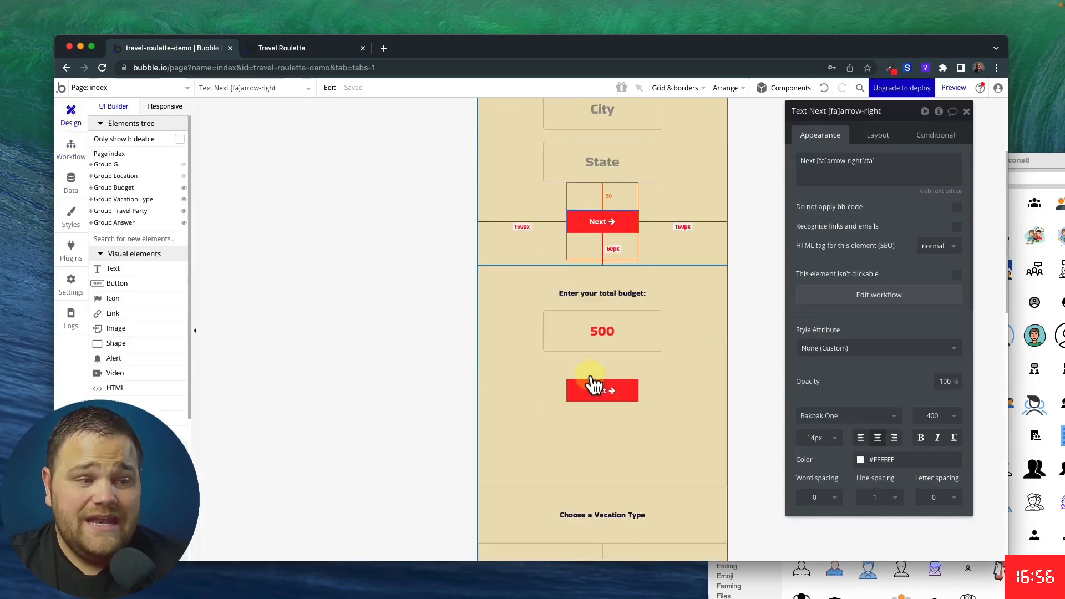
click(596, 389)
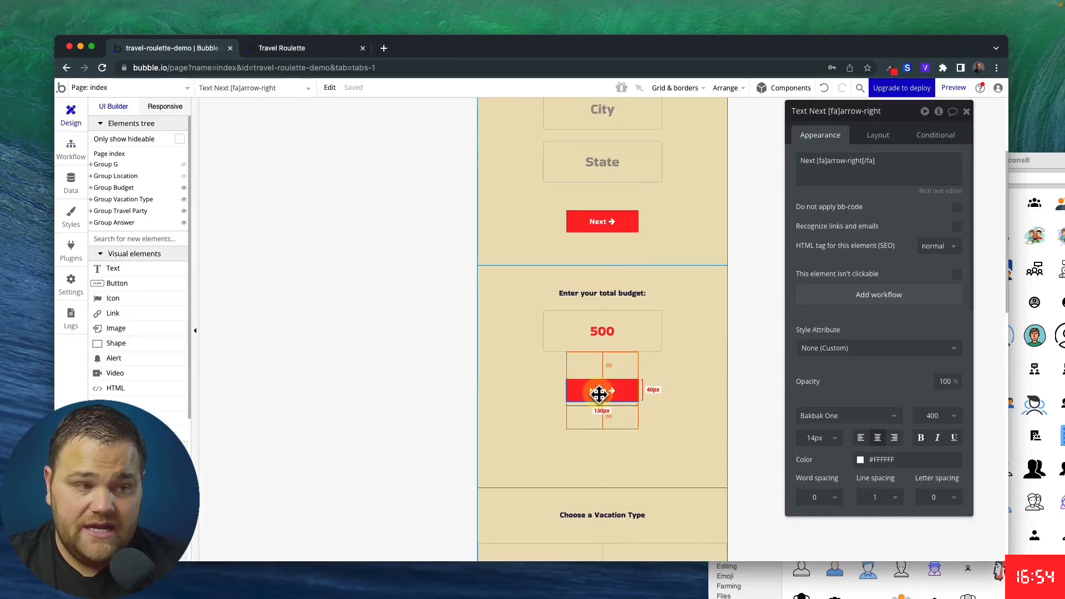
click(518, 371)
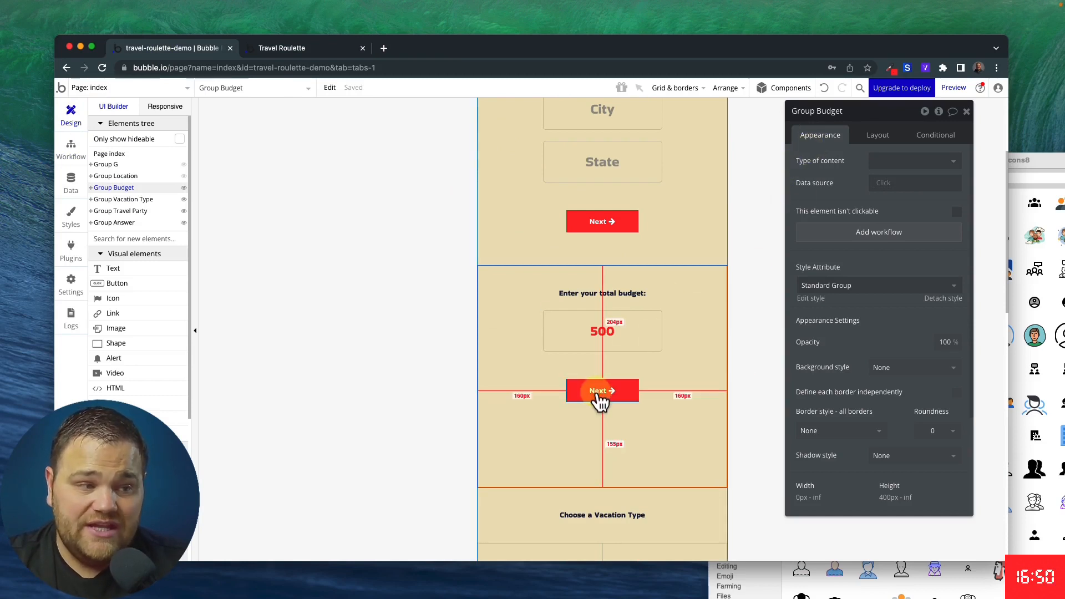
scroll(527, 370, down, 1)
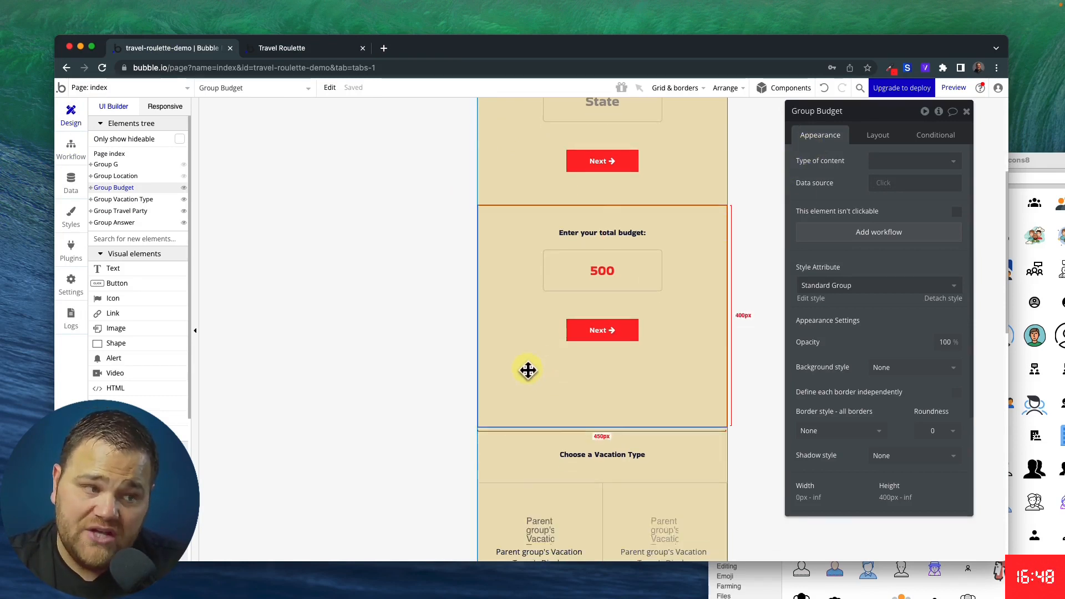
click(526, 457)
right_click(606, 332)
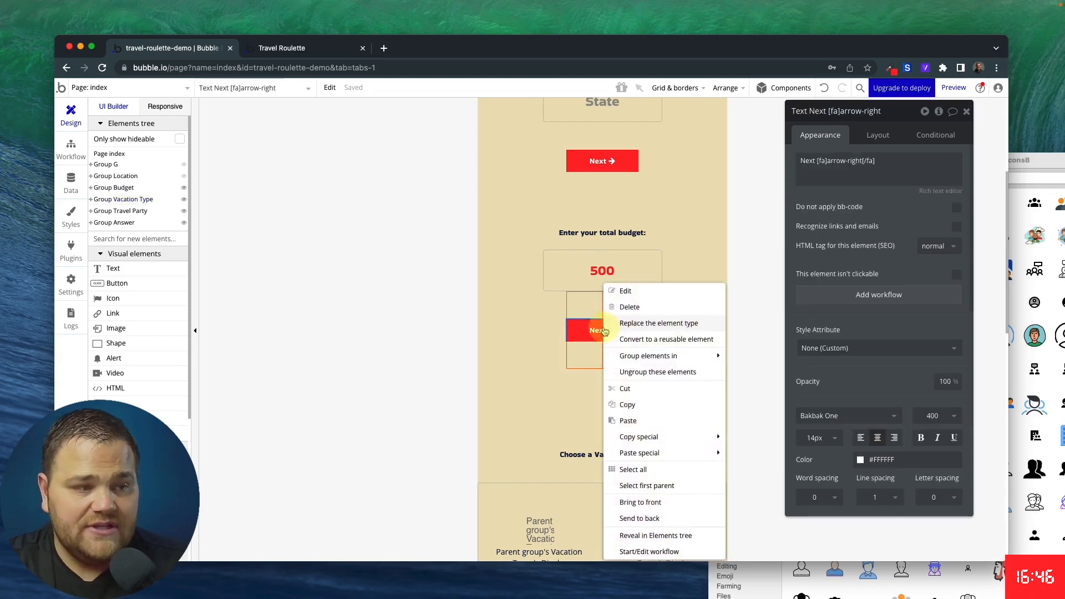
click(637, 552)
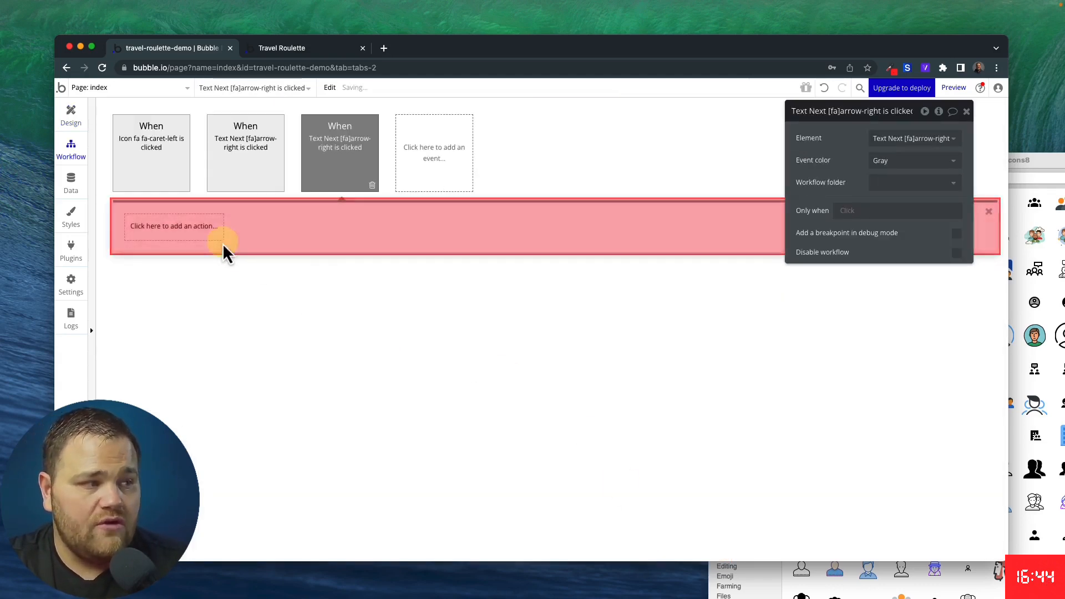
Add a Hide action for Group Budget as the first step of the Next button's workflow
click(200, 229)
text(hide)
click(176, 268)
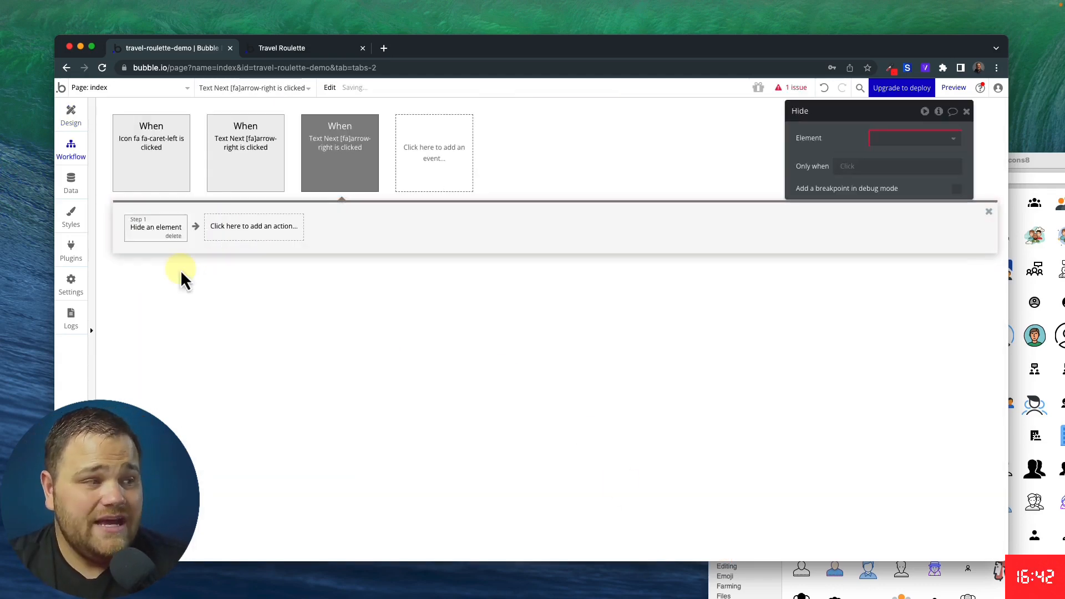
click(888, 140)
text(bu)
click(891, 157)
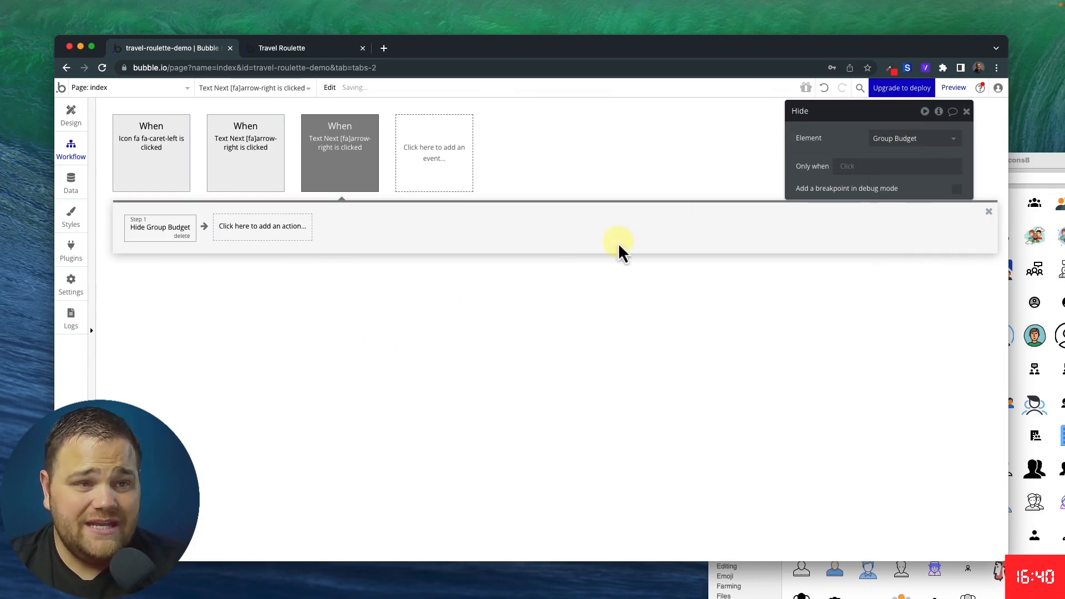
Add an Animate action targeting Group Vacation Type as the workflow's second step
click(255, 233)
text(anim)
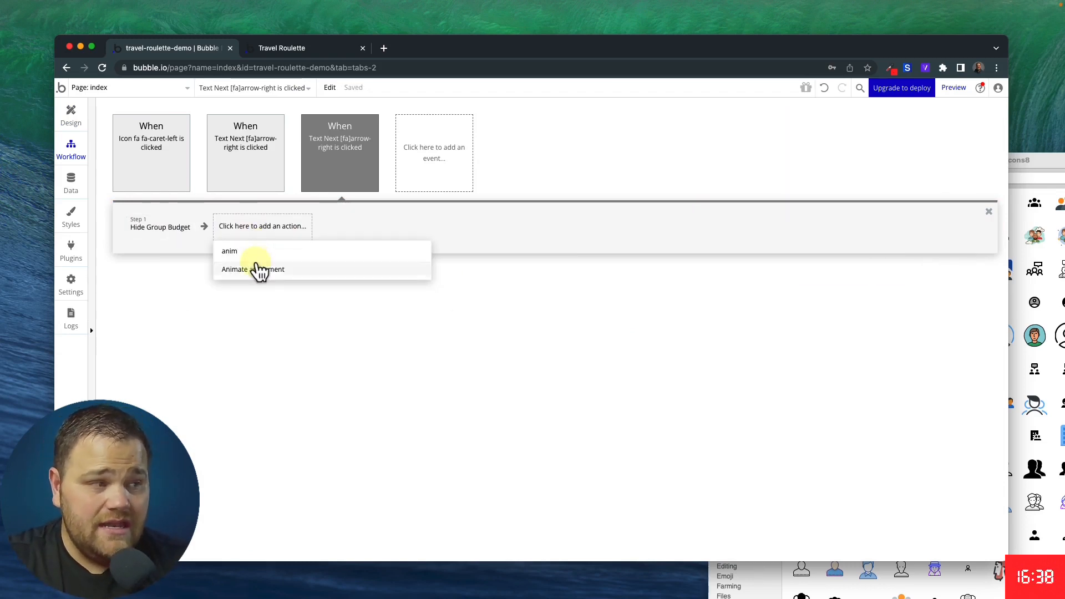
click(254, 269)
click(862, 146)
click(905, 168)
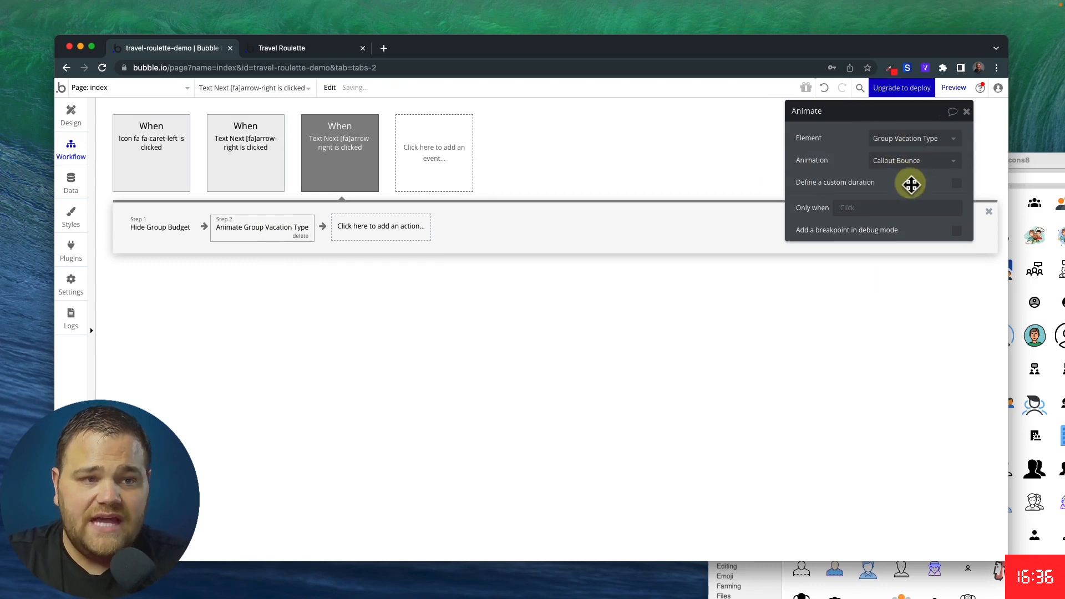
Set the Group Vacation Type animation to Transition NoBounceRightIn with a custom duration of 400 ms
click(878, 174)
text(right)
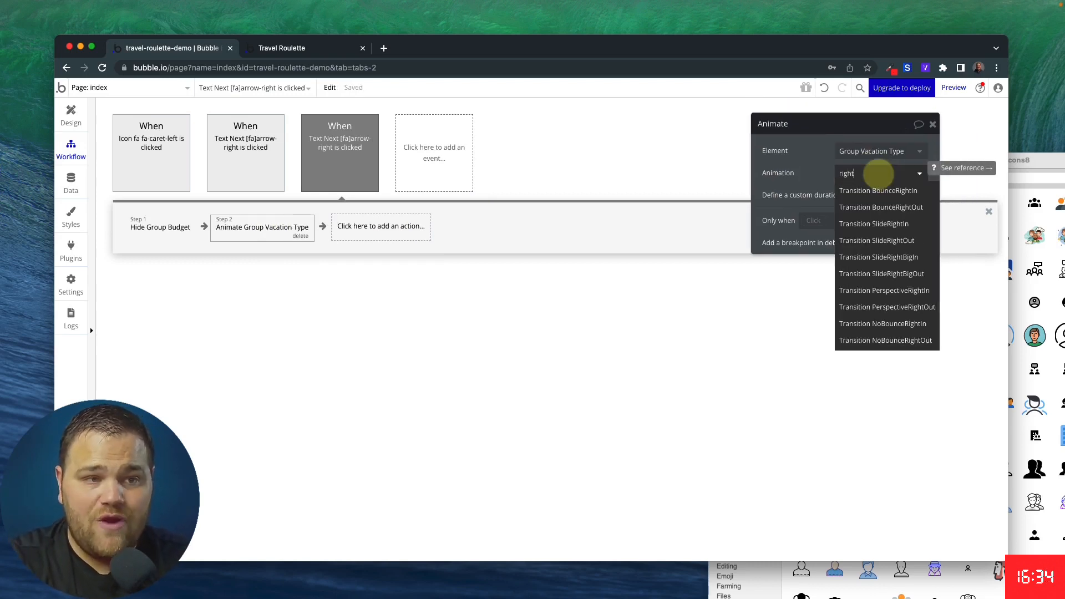
click(892, 327)
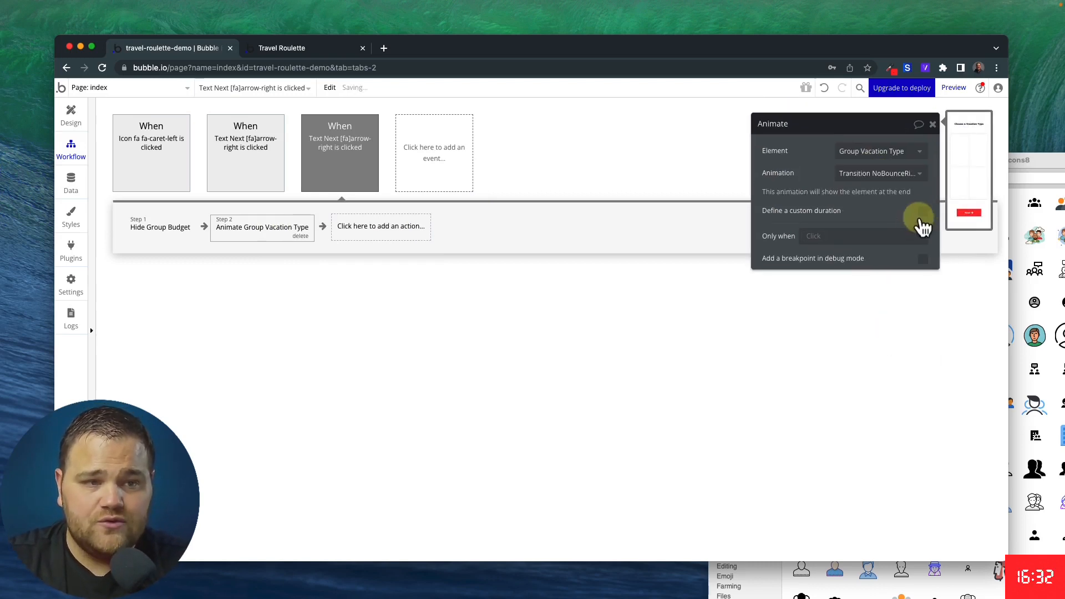
click(923, 212)
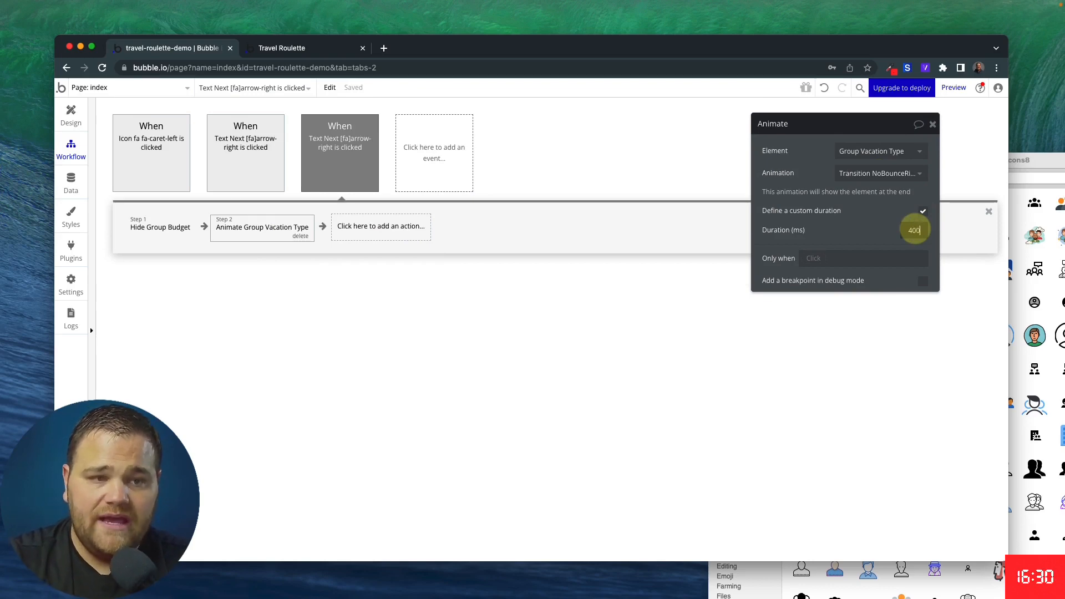
Refresh the app preview, fill in city and state with sample text, and advance through the budget screen to the vacation types
click(291, 51)
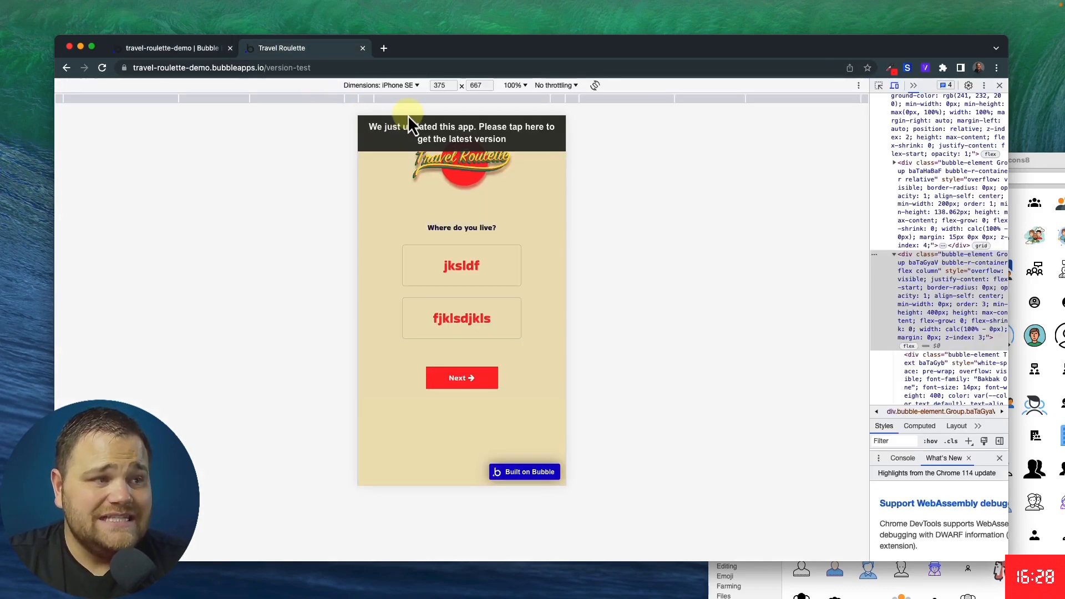
click(408, 118)
click(463, 327)
text(sdfdfd)
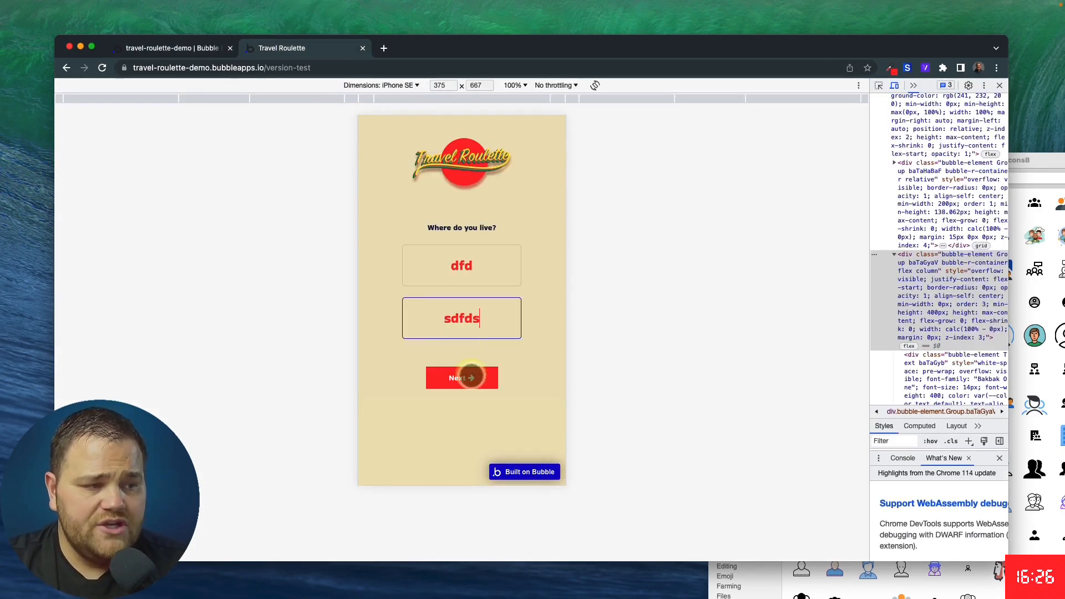
click(471, 378)
click(471, 327)
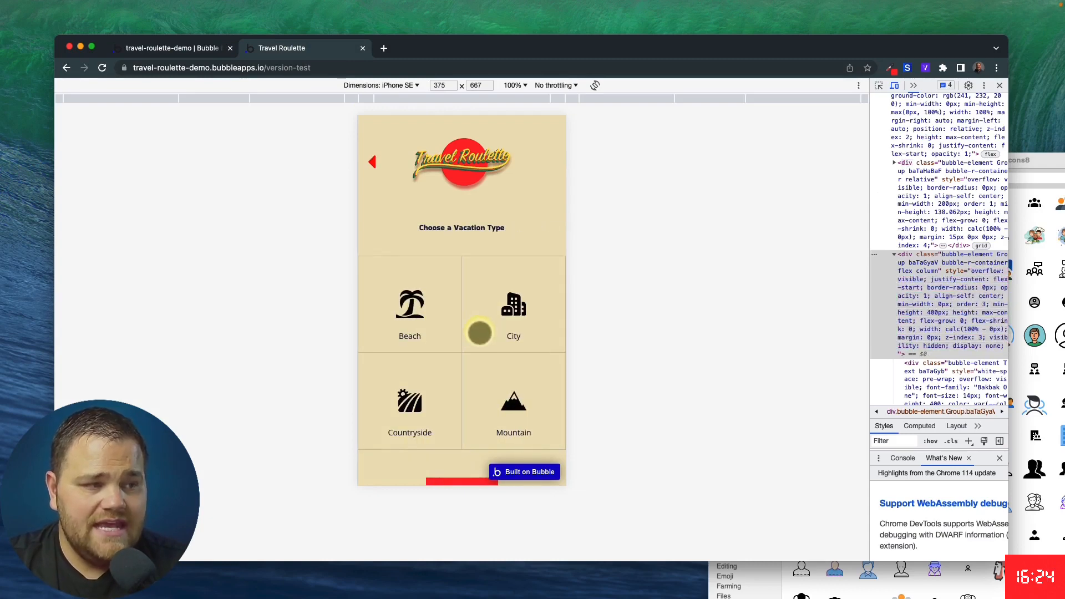
scroll(476, 328, down, 2)
scroll(476, 328, up, 2)
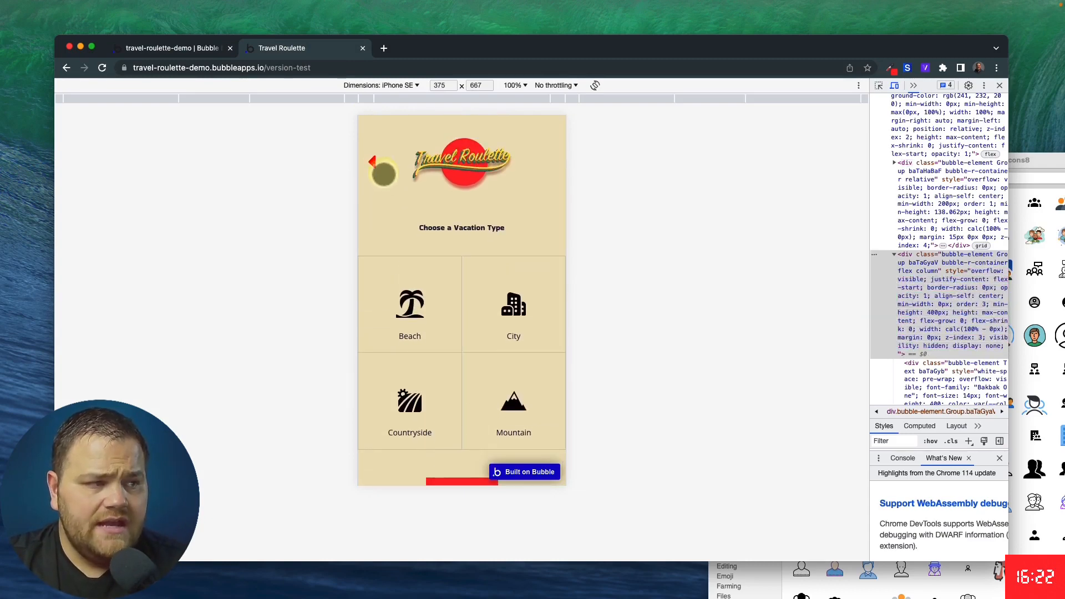
Test the back arrow from the vacation type screen and examine which groups the preview page shows
click(372, 162)
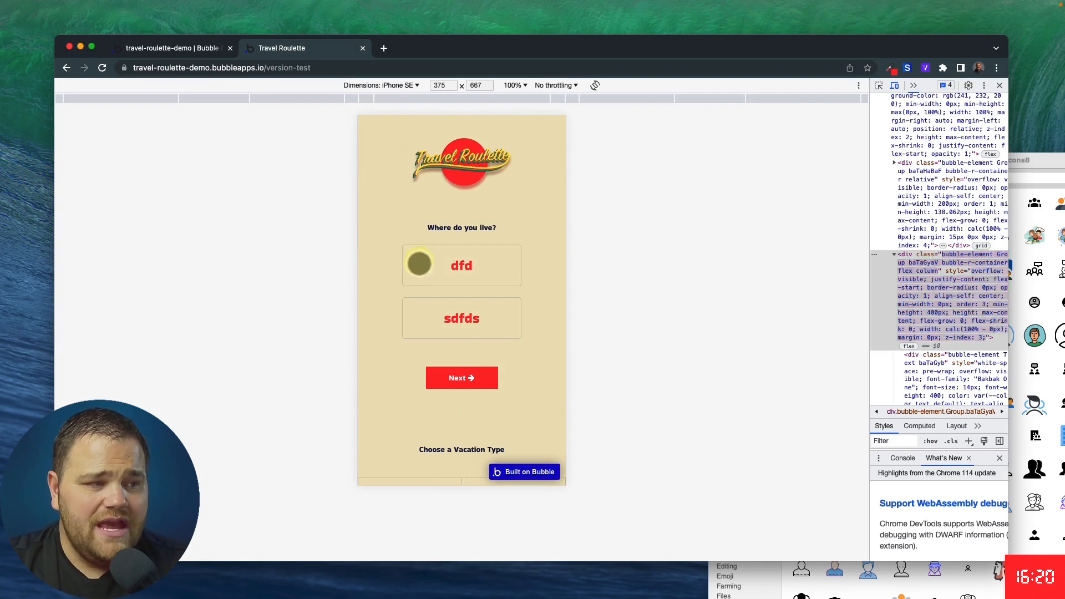
scroll(428, 268, down, 3)
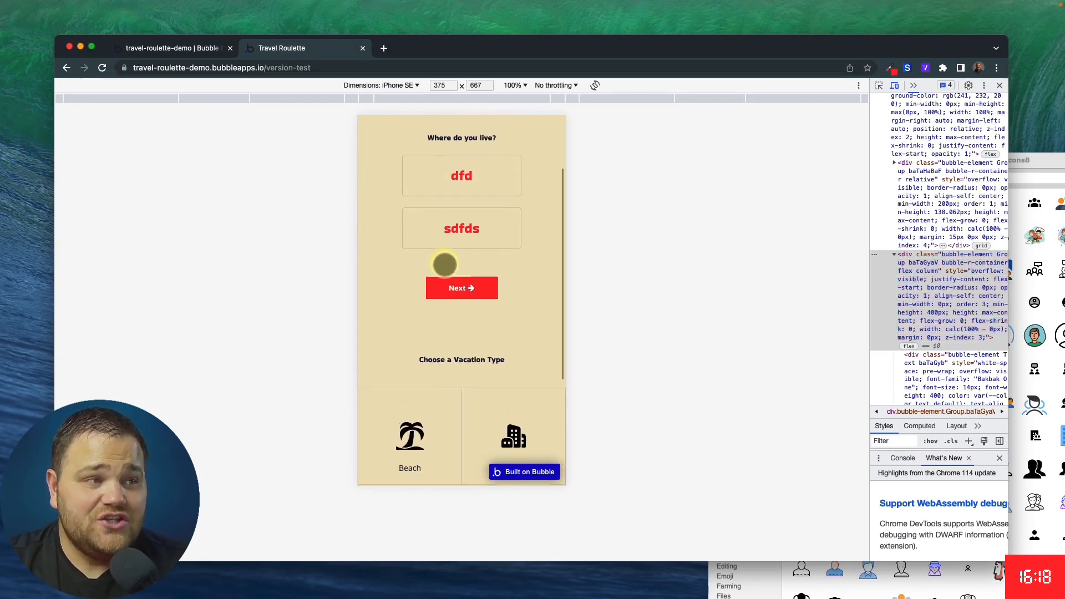
scroll(444, 265, up, 3)
scroll(423, 308, down, 3)
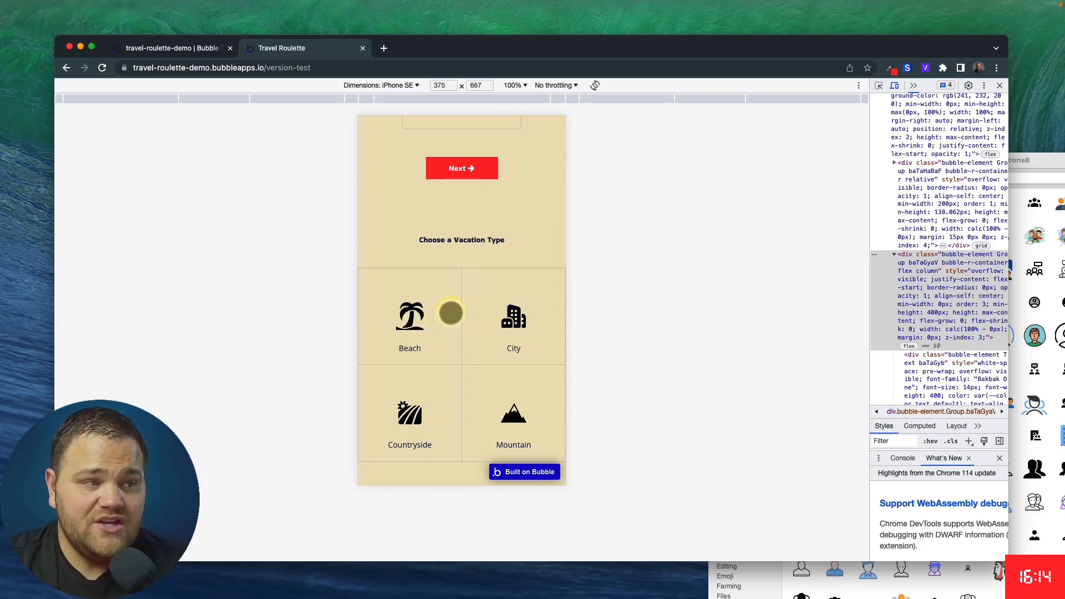
scroll(451, 314, down, 1)
scroll(451, 311, up, 5)
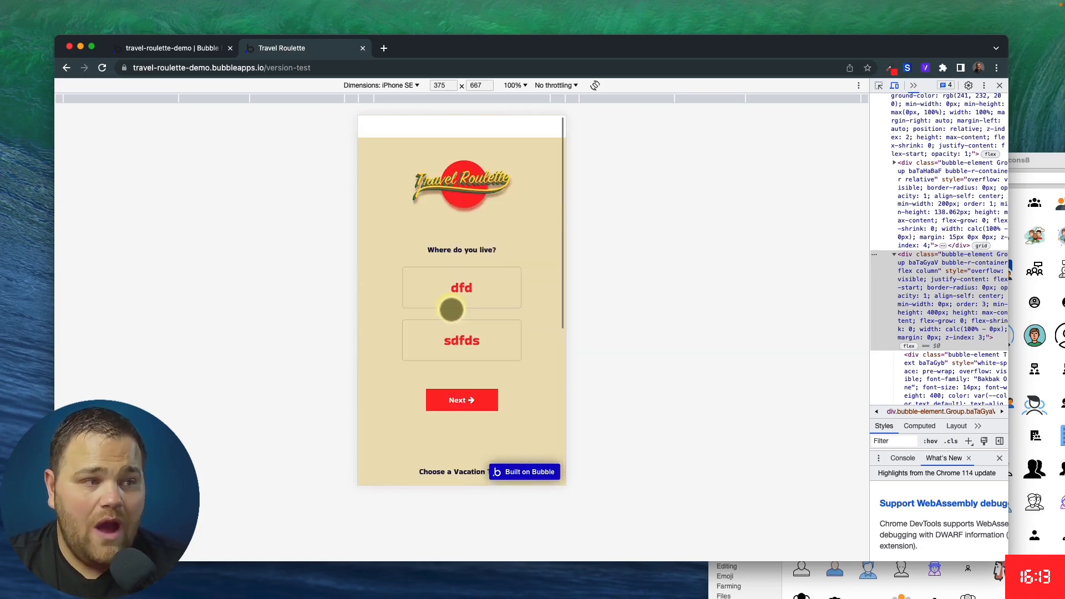
Return to the page design in the editor and review the back arrow icon, Group Budget and Group Vacation Type
click(196, 52)
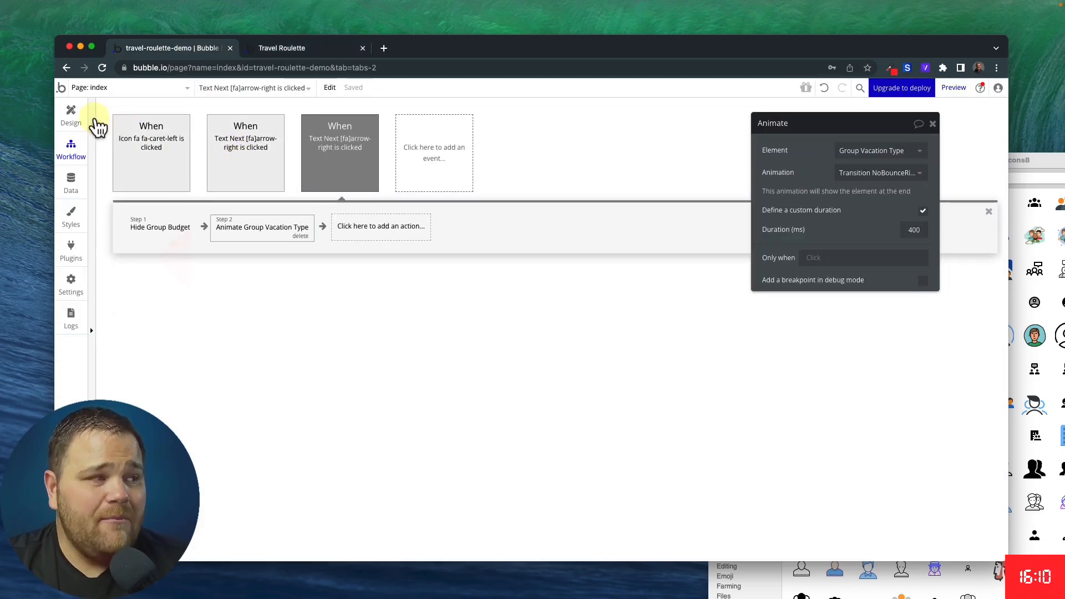
click(71, 116)
scroll(554, 200, up, 5)
right_click(490, 165)
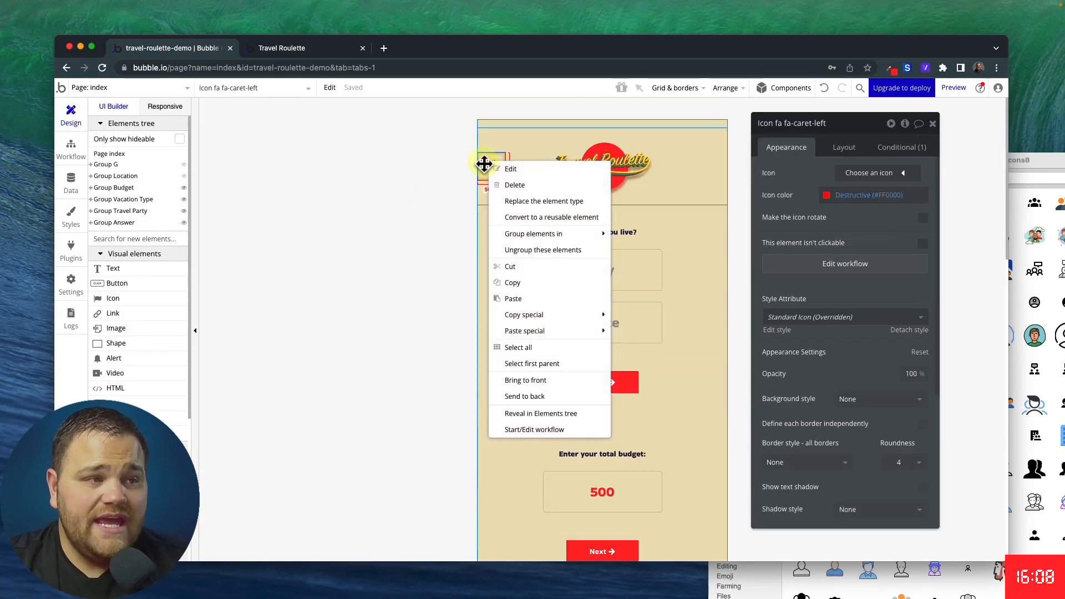
scroll(503, 319, down, 3)
click(509, 319)
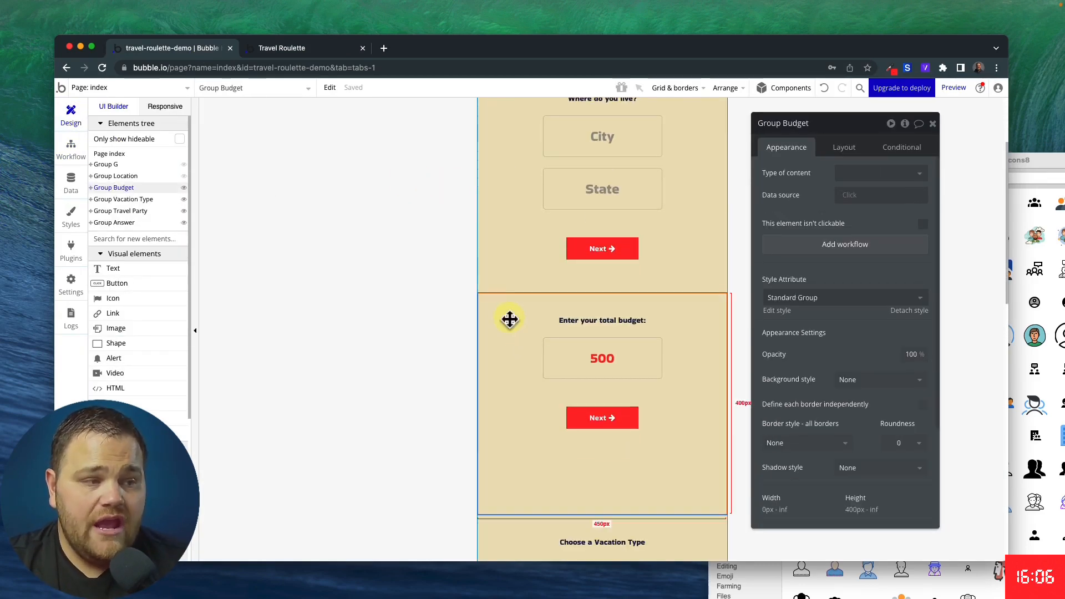
scroll(508, 318, down, 3)
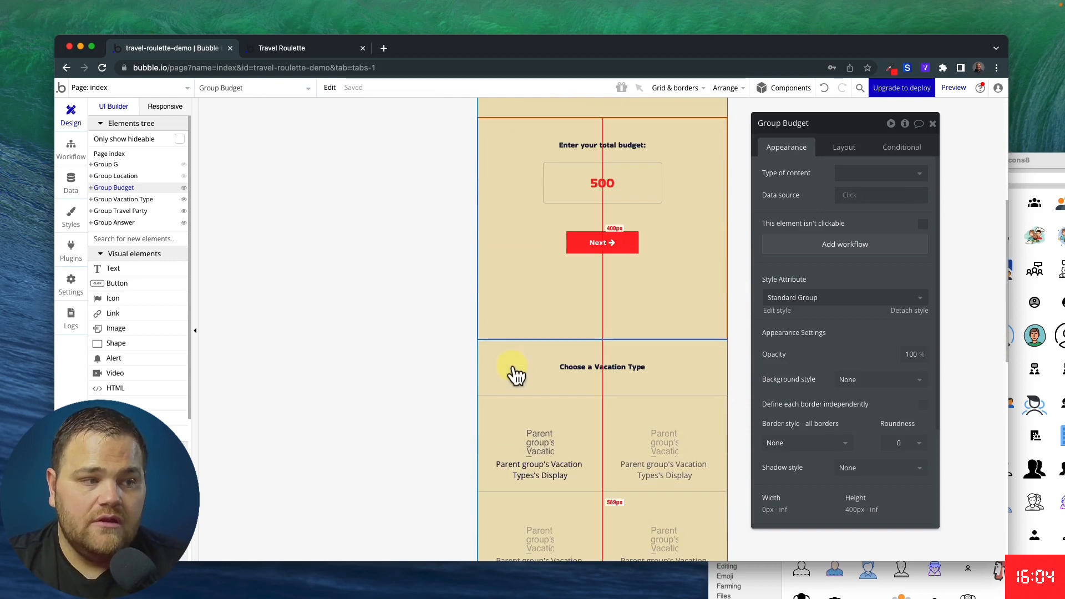
click(508, 375)
scroll(529, 415, up, 3)
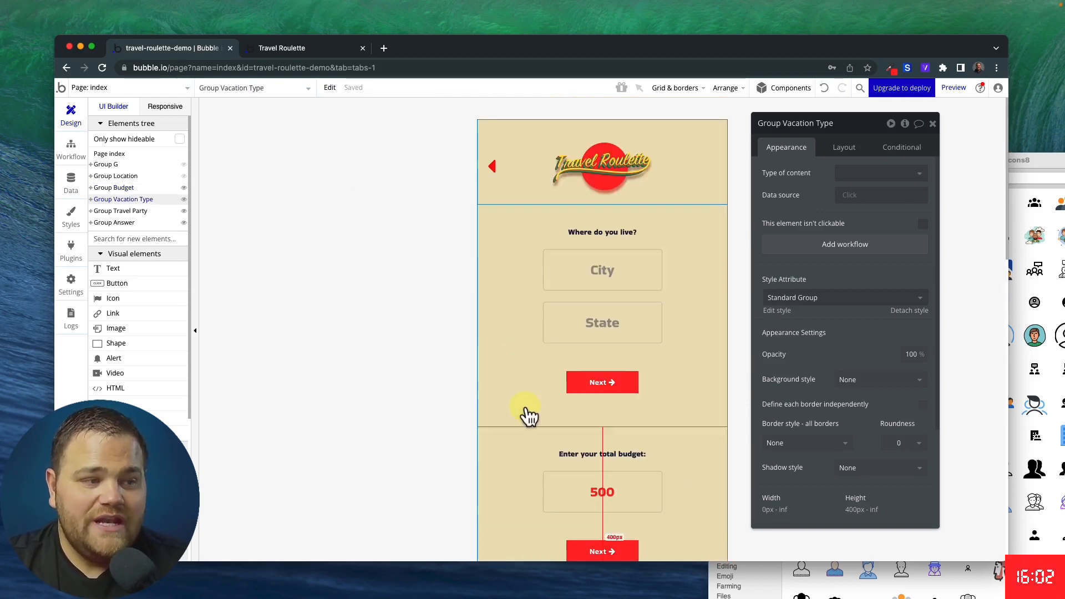
Open the back arrow icon's workflow and restrict it to run only when Group Budget is visible
drag(530, 344, 503, 176)
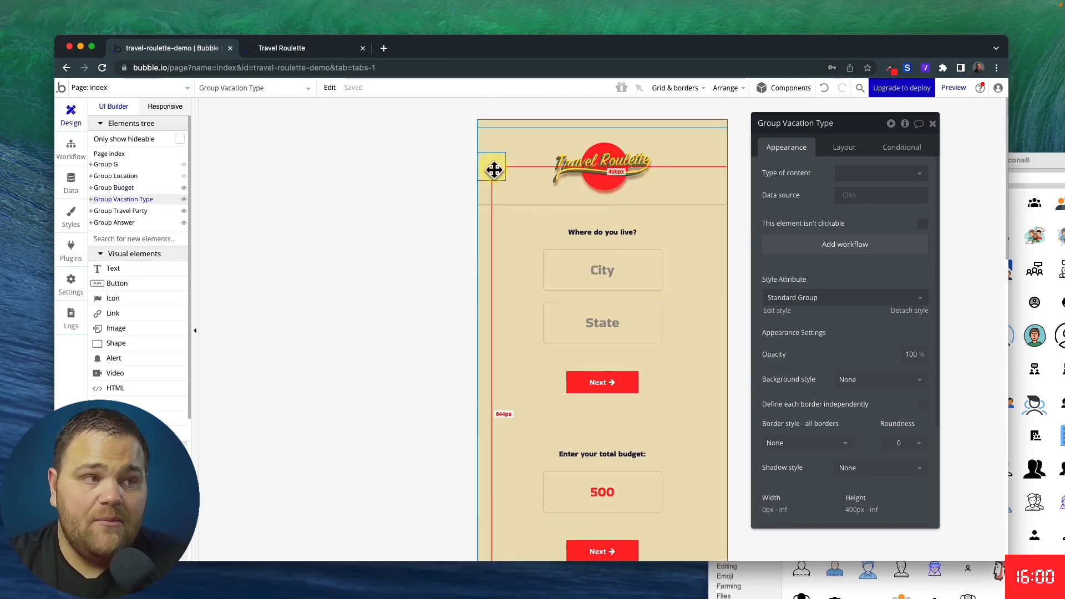
click(493, 169)
right_click(492, 169)
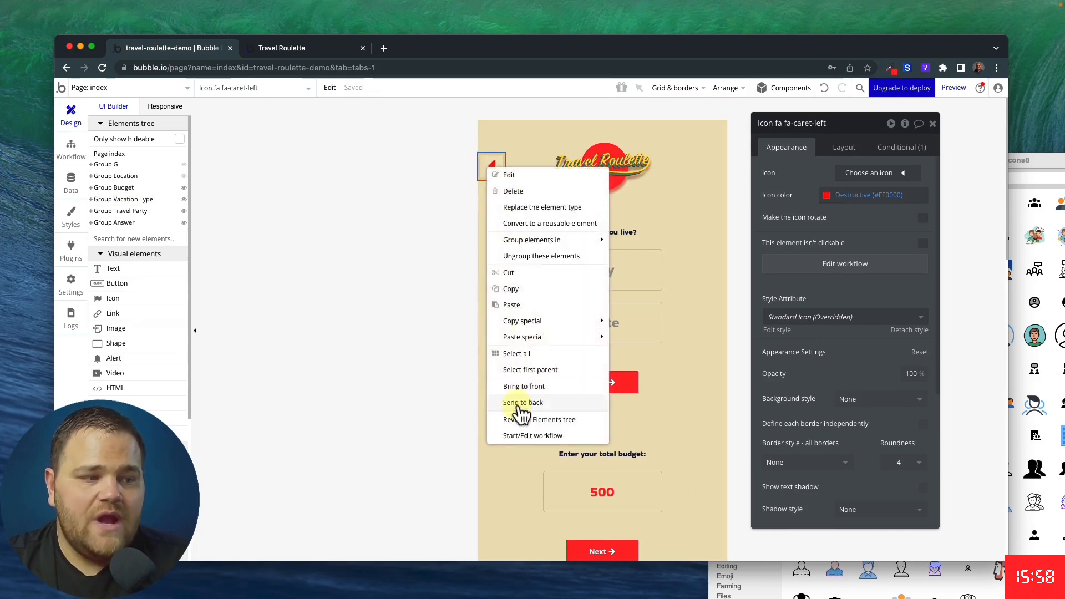
click(520, 435)
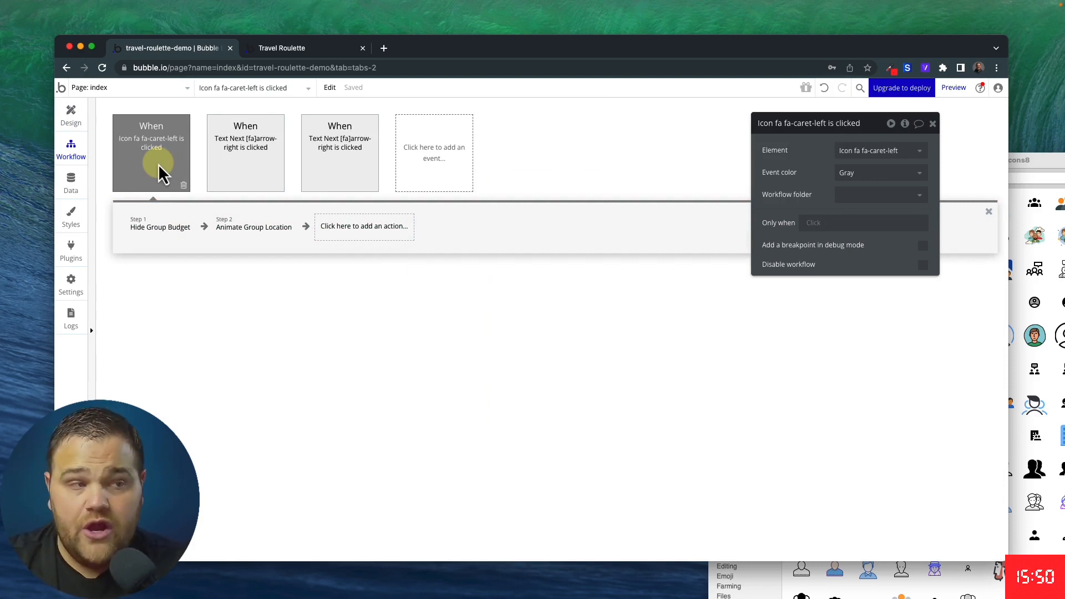
click(811, 223)
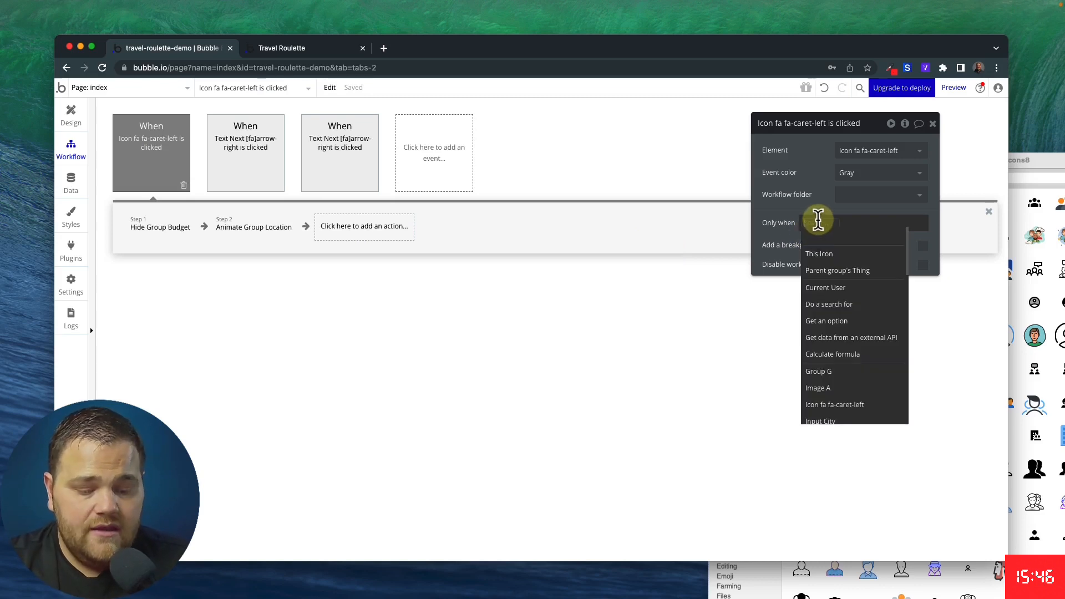
text(bu)
click(839, 255)
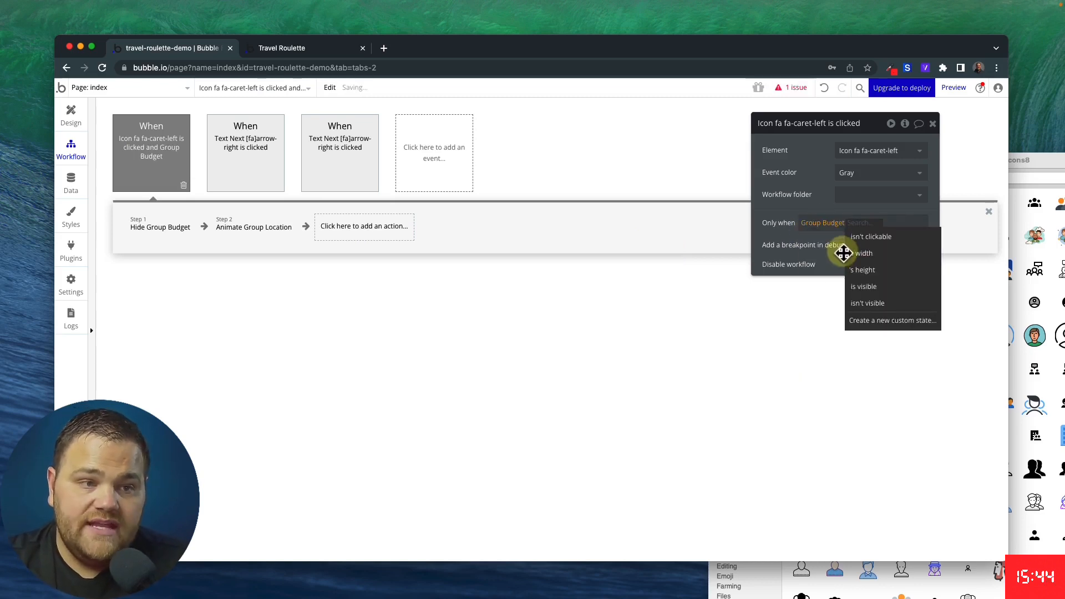
click(863, 287)
Duplicate the back arrow's click event together with its hide and animate actions
right_click(153, 162)
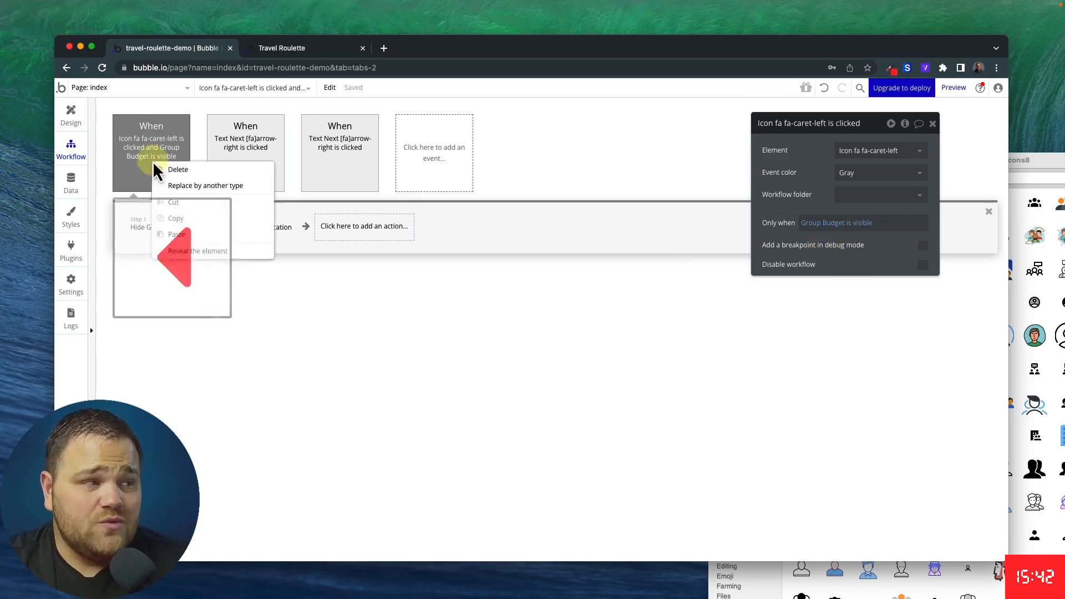
click(185, 219)
right_click(162, 149)
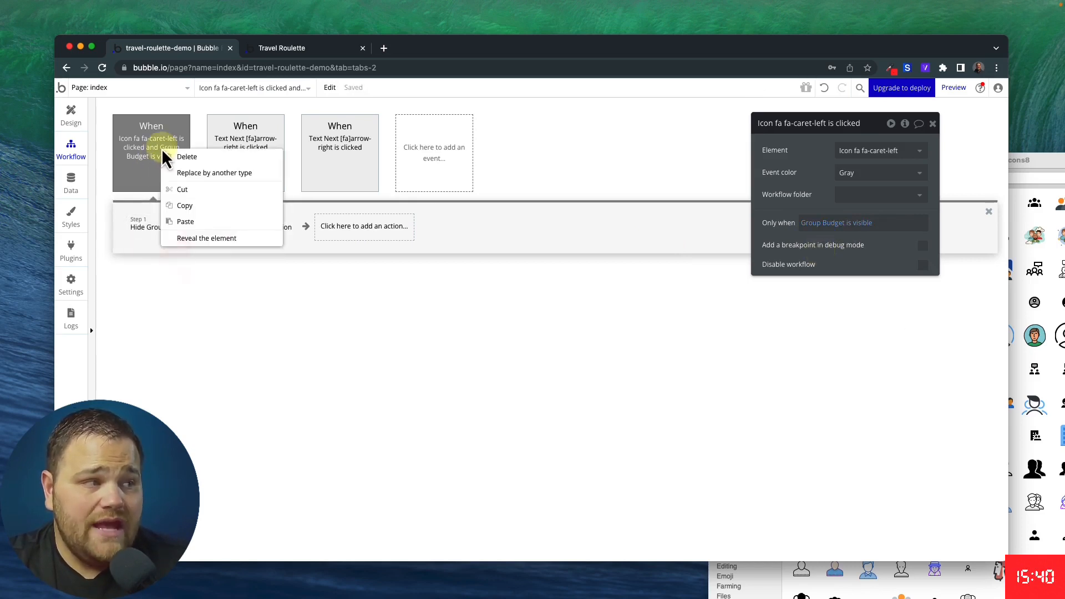
click(185, 222)
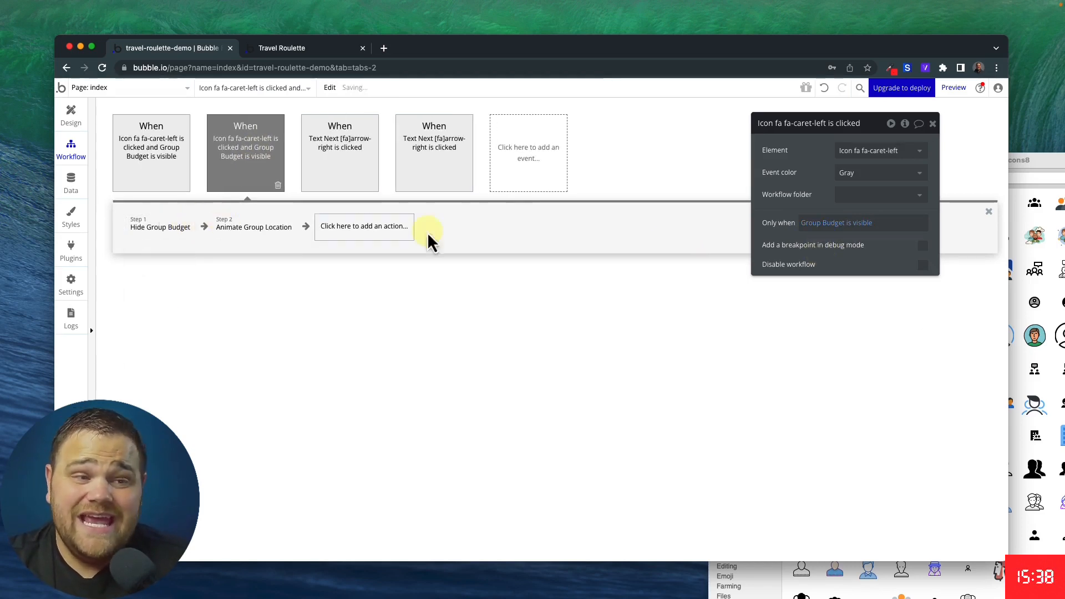
Check the vacation type screen in the preview, then restrict the duplicated back arrow event to run only when Group Vacation Type is visible
click(332, 49)
click(414, 258)
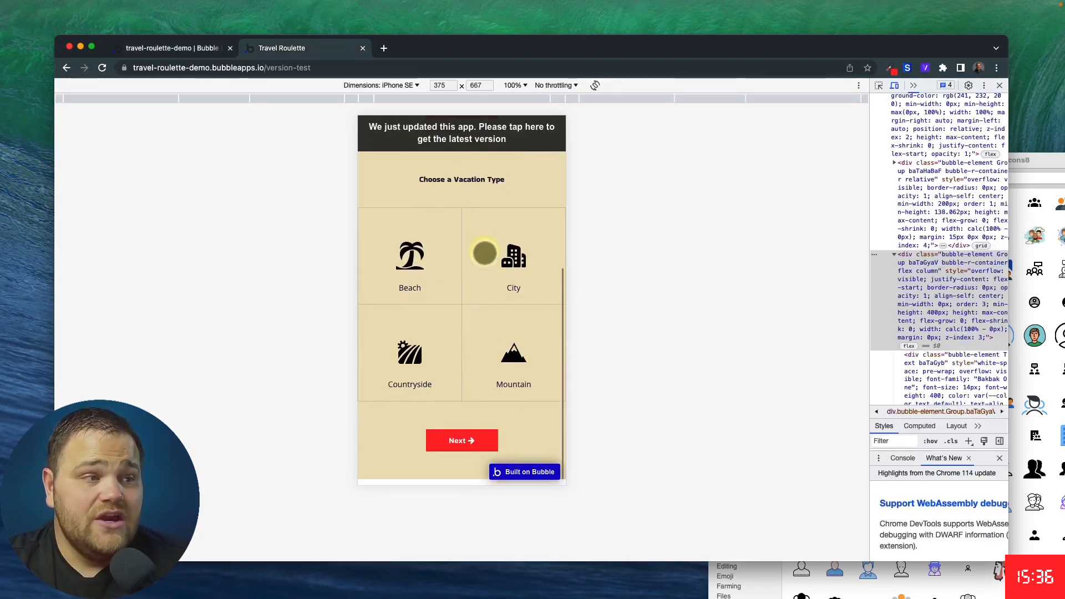
click(166, 49)
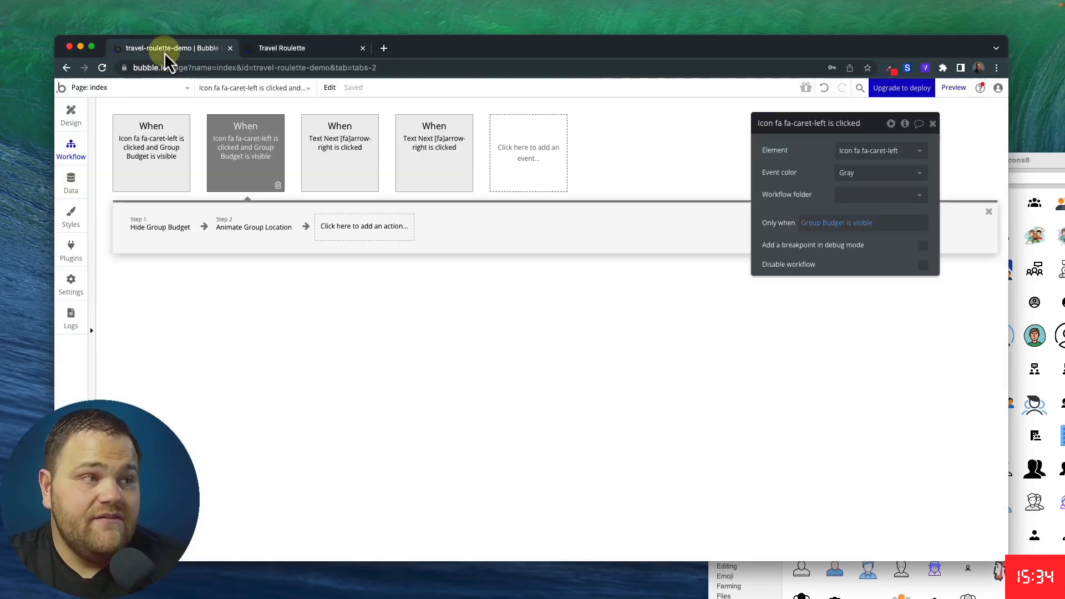
click(824, 223)
text(vaca)
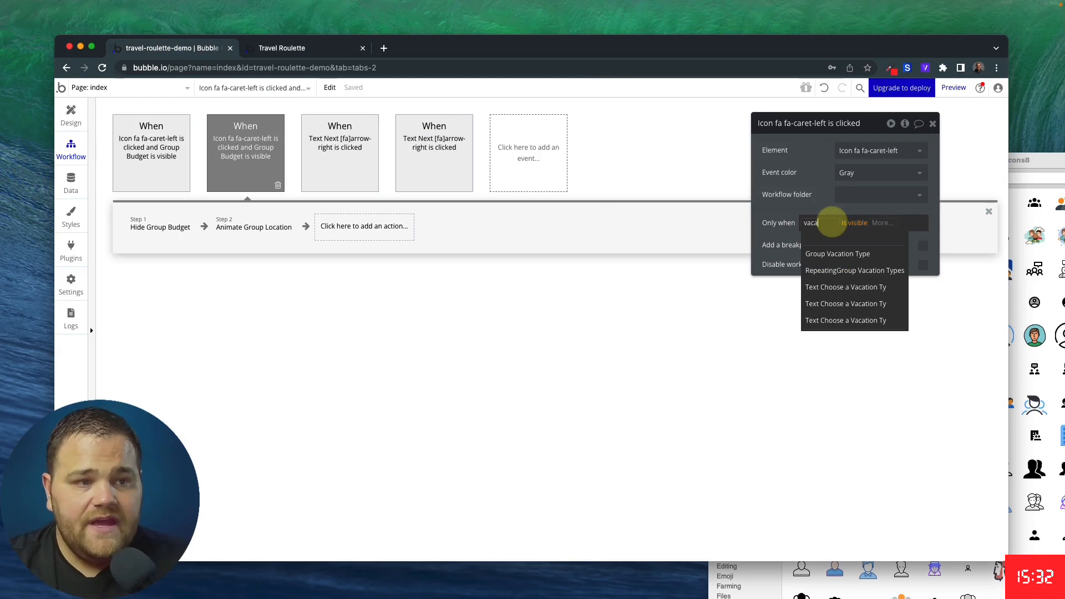
click(842, 253)
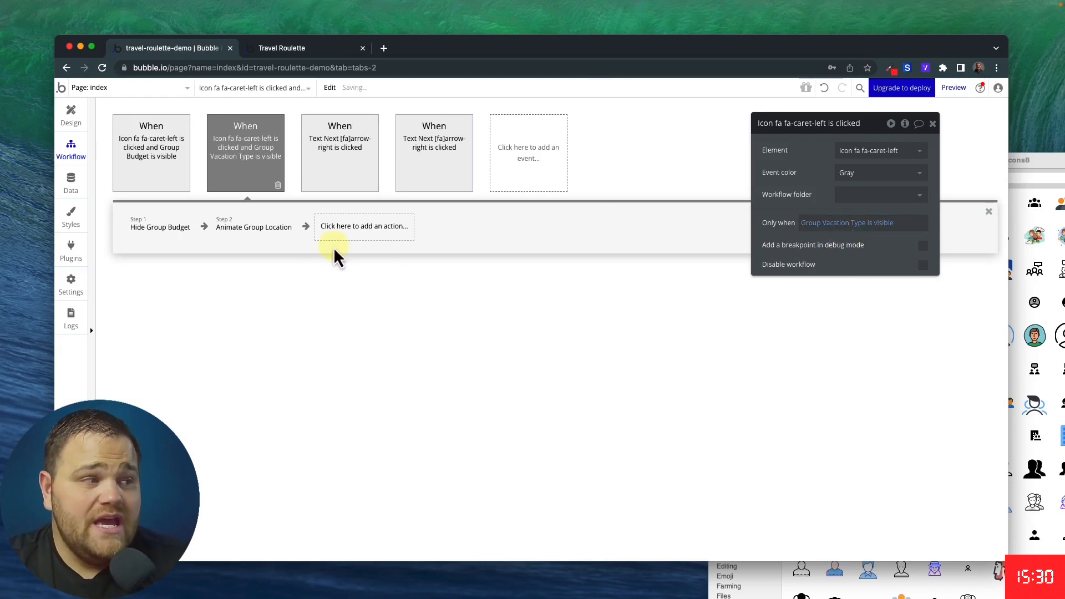
Set the duplicated event's hide action to Group Vacation Type and its animate action to Group Budget
click(166, 233)
click(851, 148)
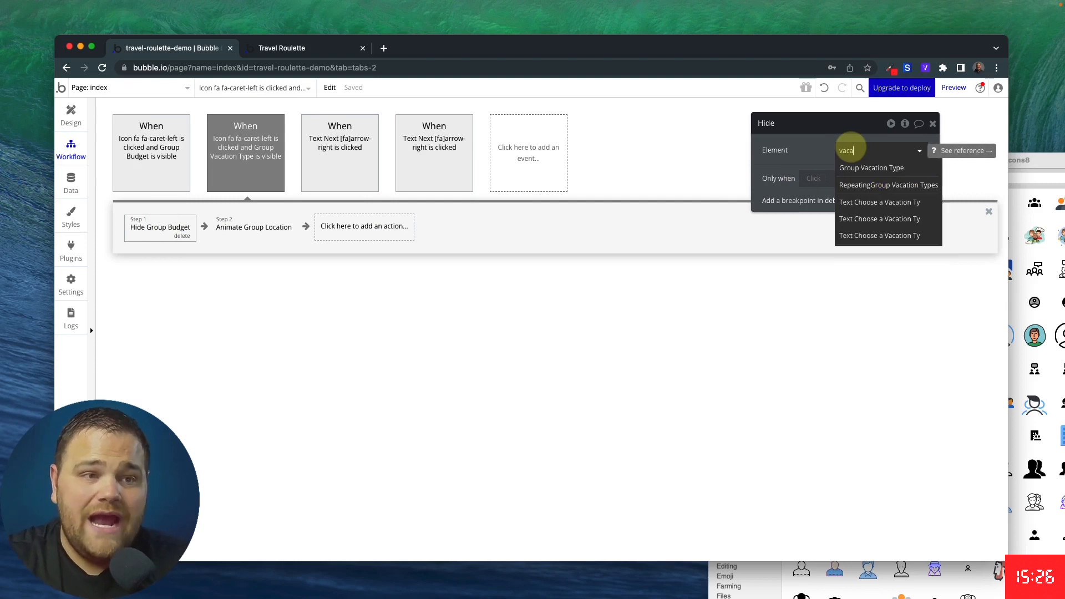
click(861, 168)
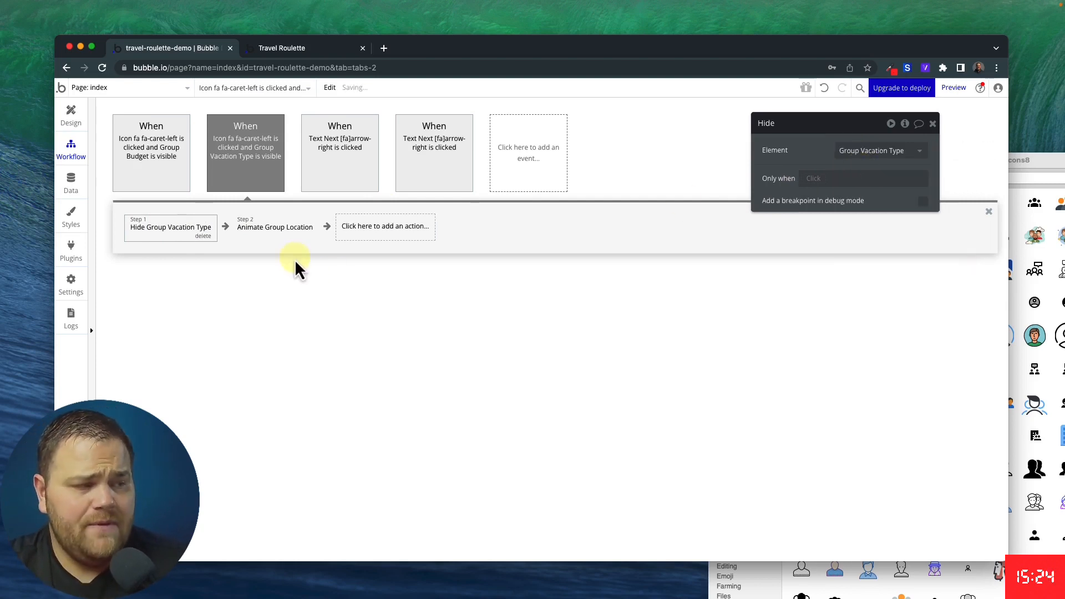
click(293, 236)
click(872, 151)
text(bud)
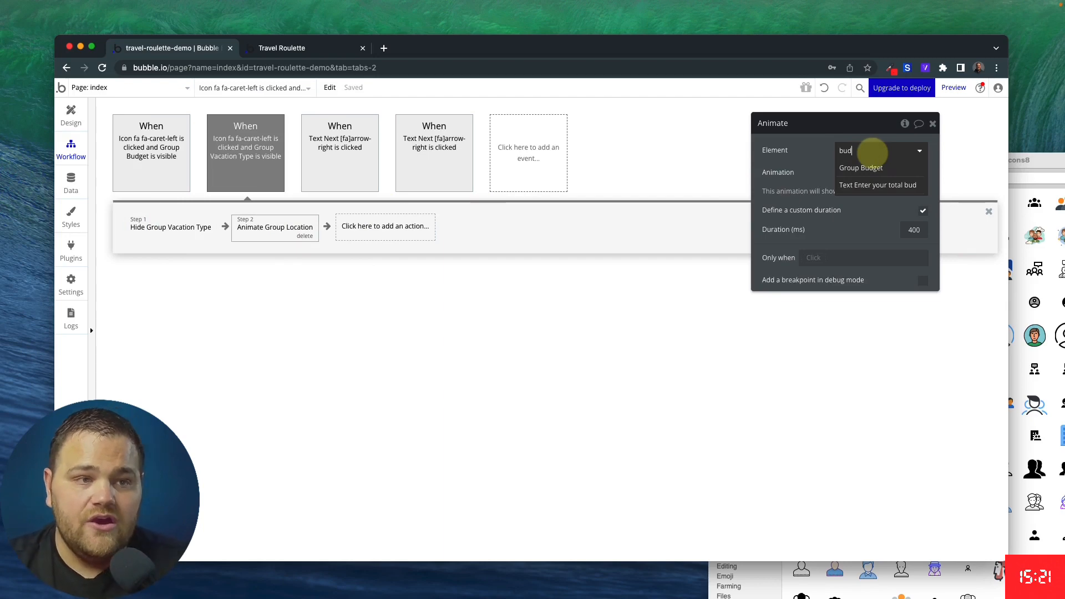
click(871, 167)
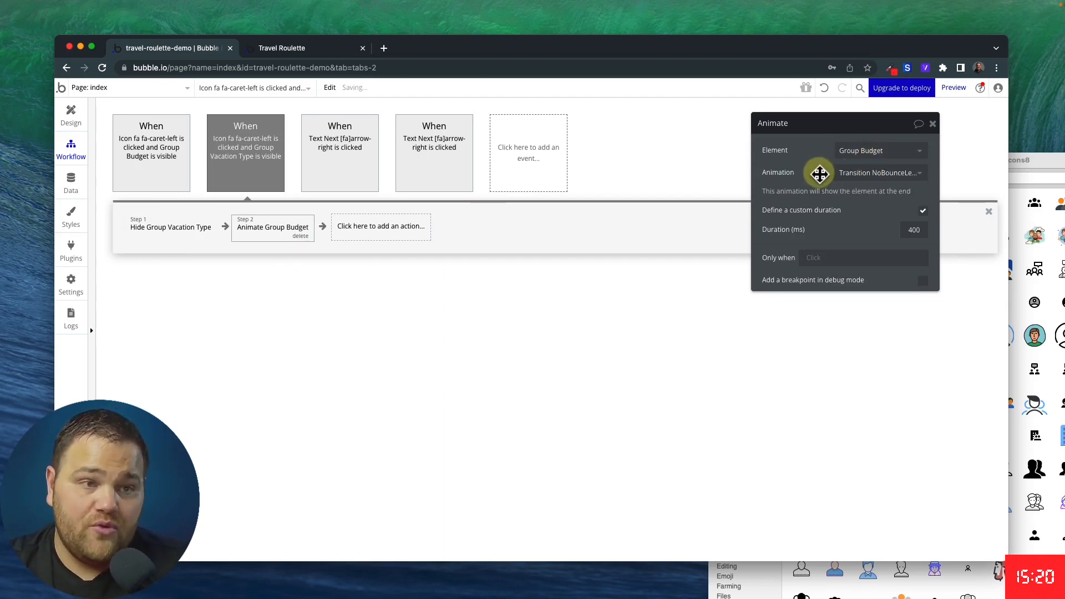
Reload the preview, enter "sdfds" and "sdfs" as city and state, advance to the vacation type screen, and test the back arrow through both earlier screens
click(328, 52)
click(409, 139)
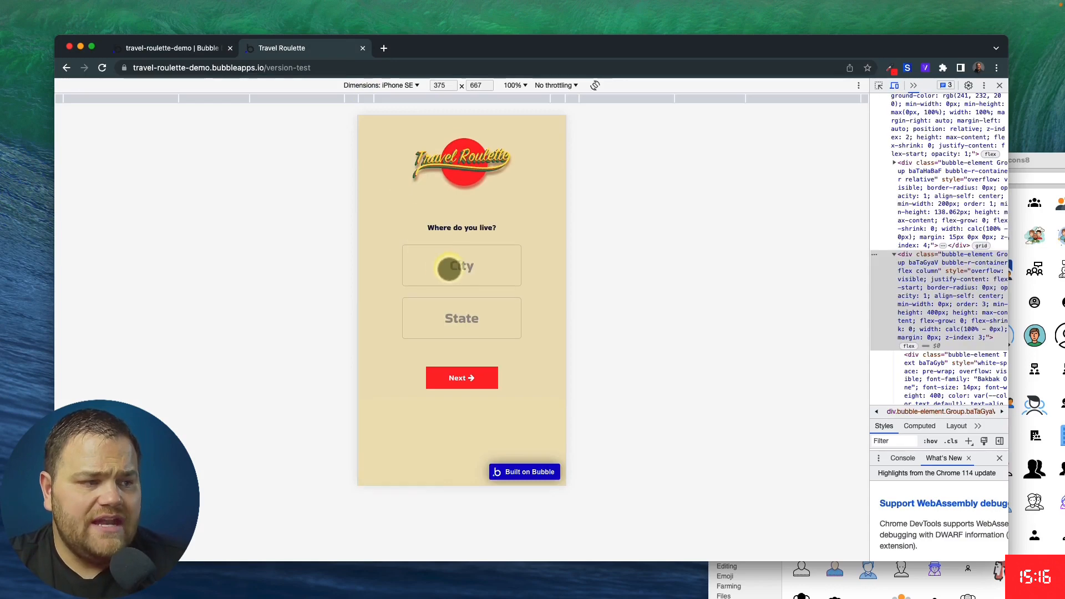
click(449, 268)
text(sdfds)
click(449, 330)
text(sdfs)
click(461, 379)
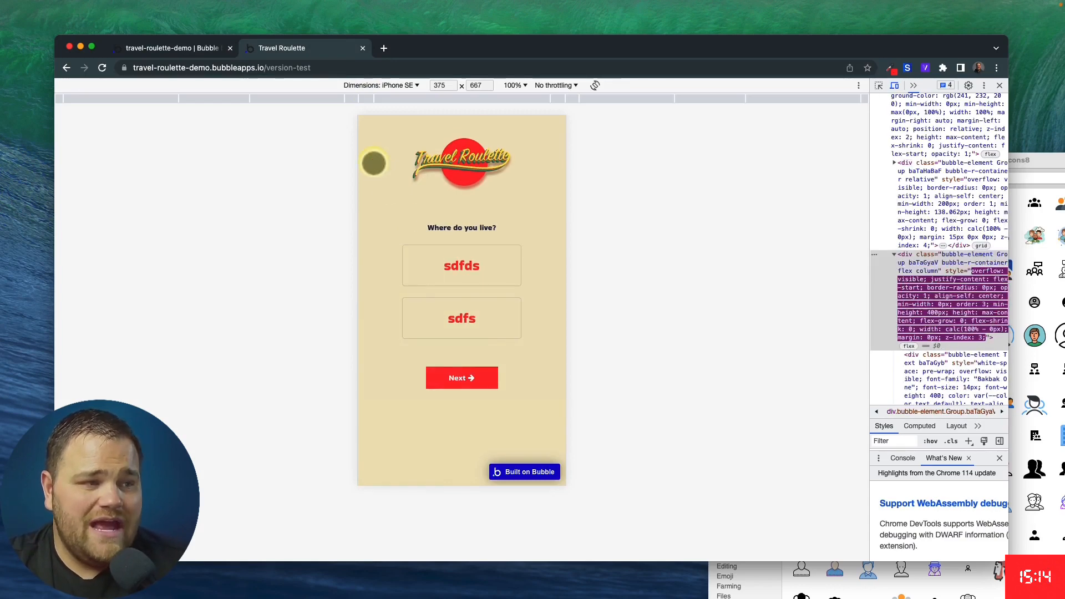
click(460, 381)
click(456, 323)
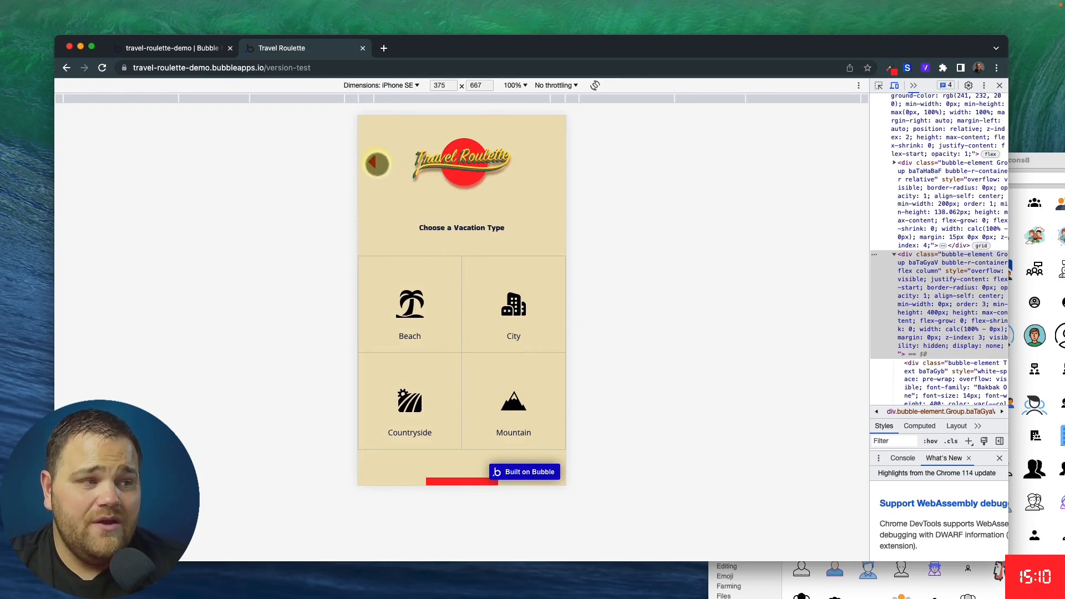
click(377, 164)
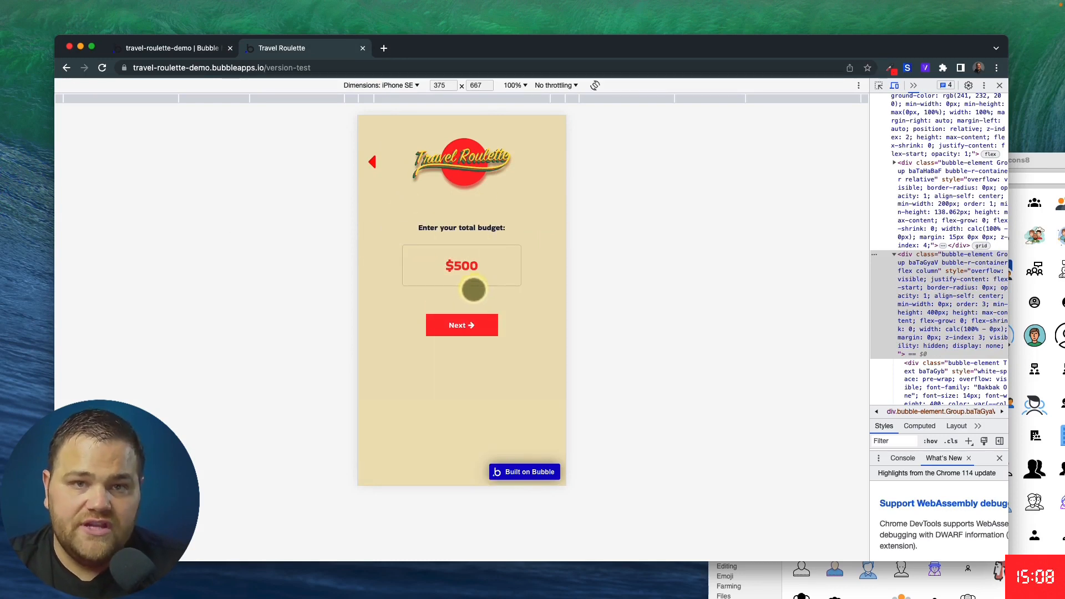
click(377, 164)
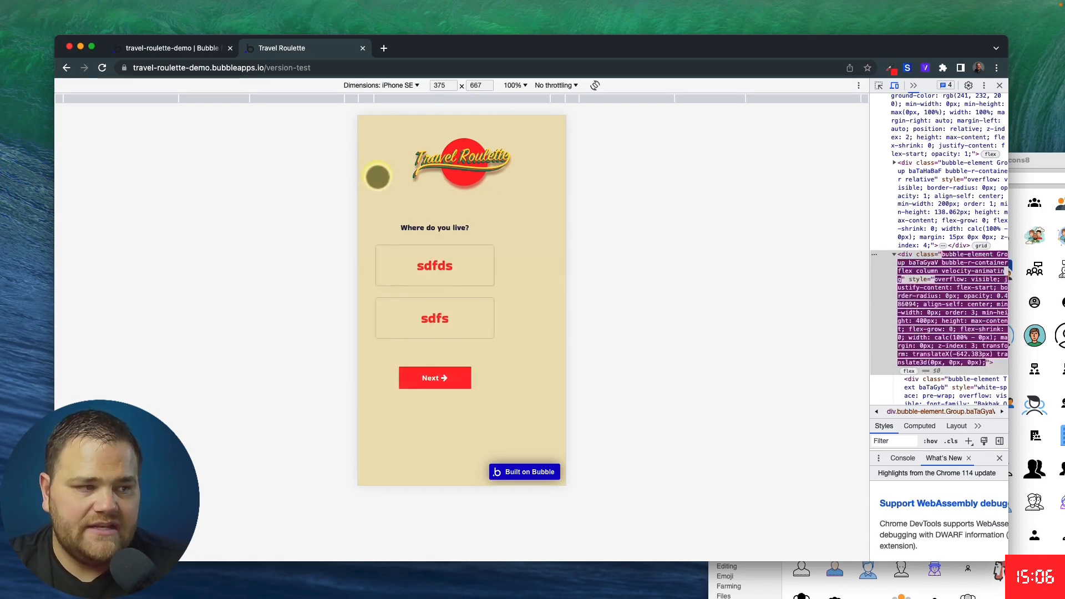
Return to the page design in the editor and create a click workflow for the Next text in Group Vacation Type
click(173, 48)
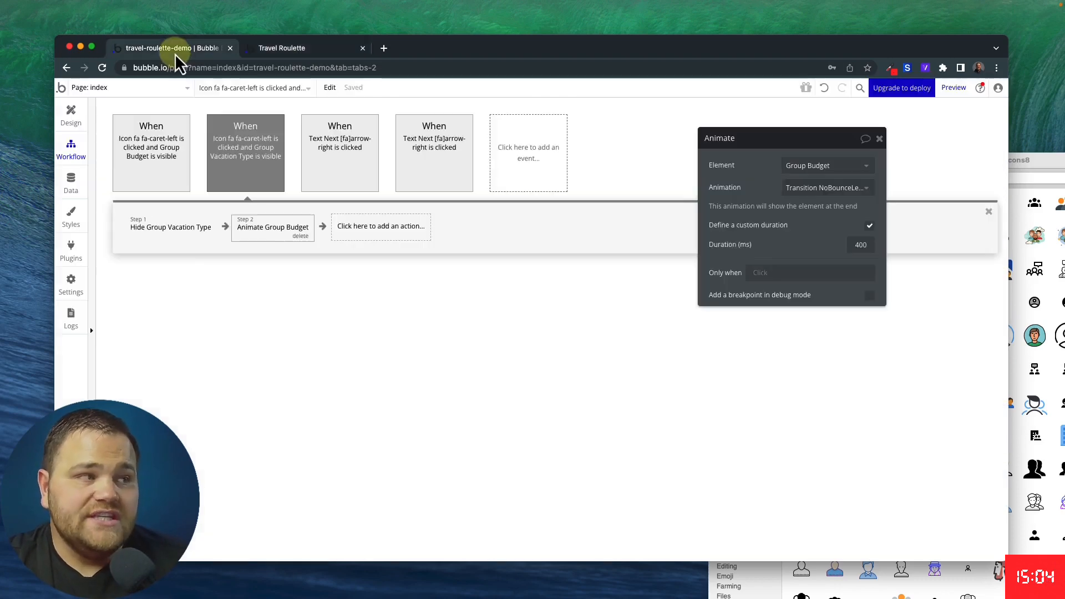
click(71, 114)
scroll(369, 286, down, 15)
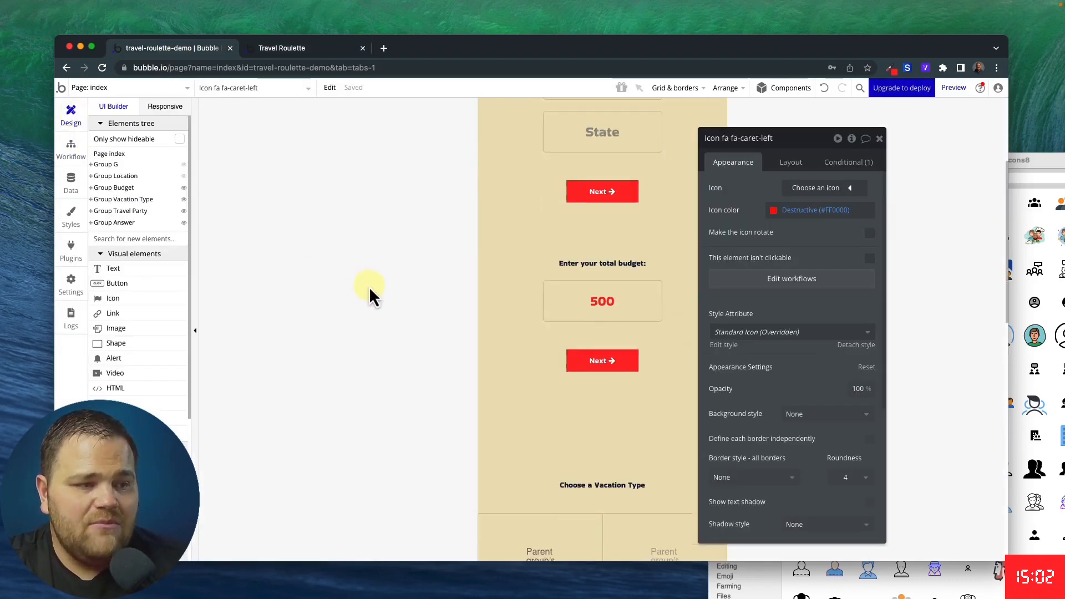
click(602, 394)
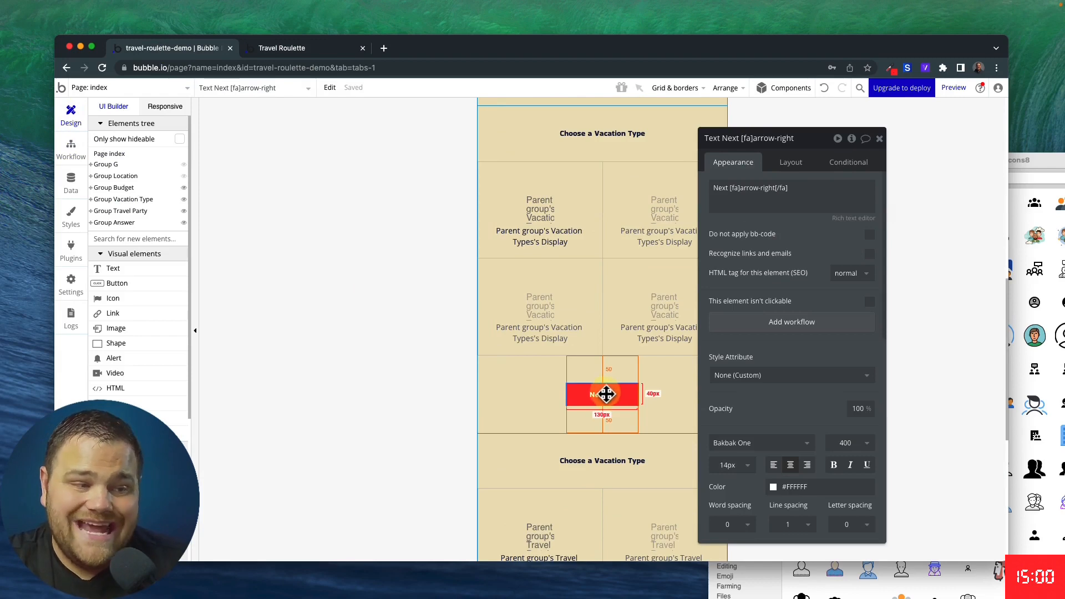
right_click(592, 394)
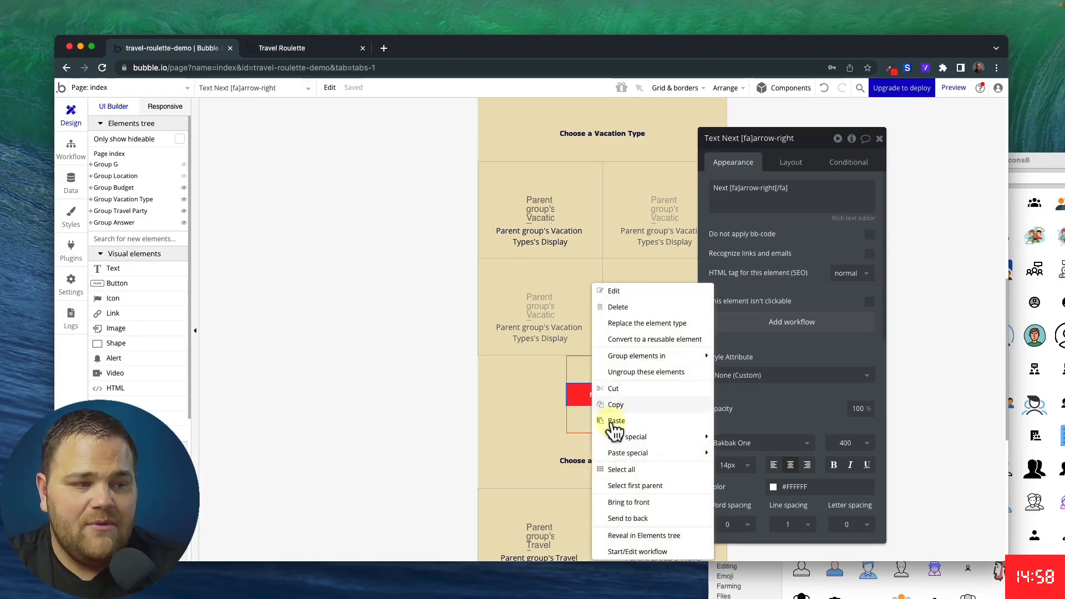
click(620, 552)
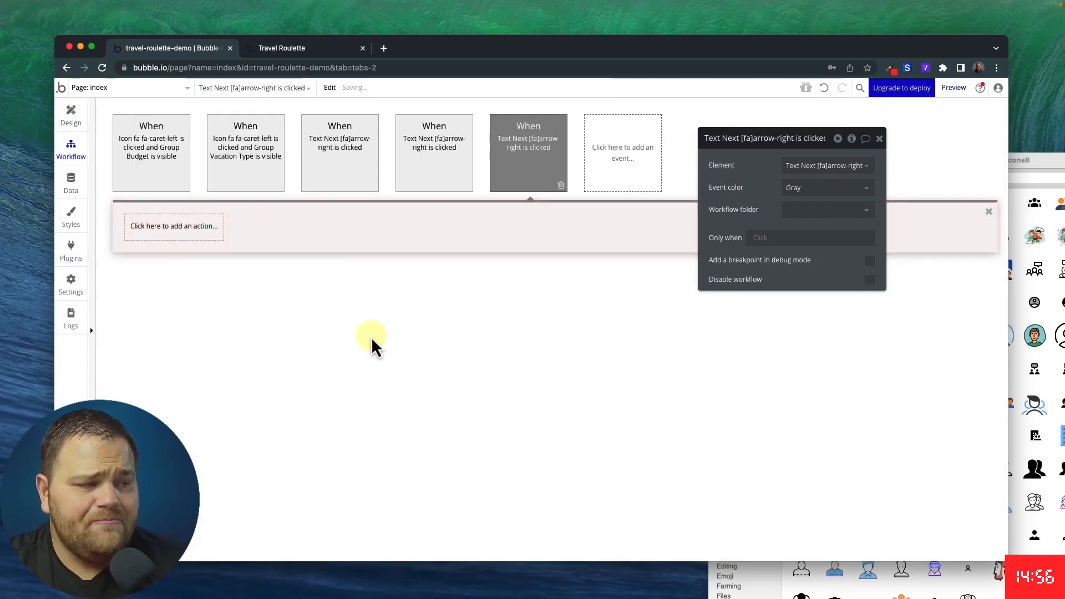
Add an action to the Next click workflow that hides Group Vacation Type
click(184, 230)
text(hide)
click(161, 269)
click(826, 165)
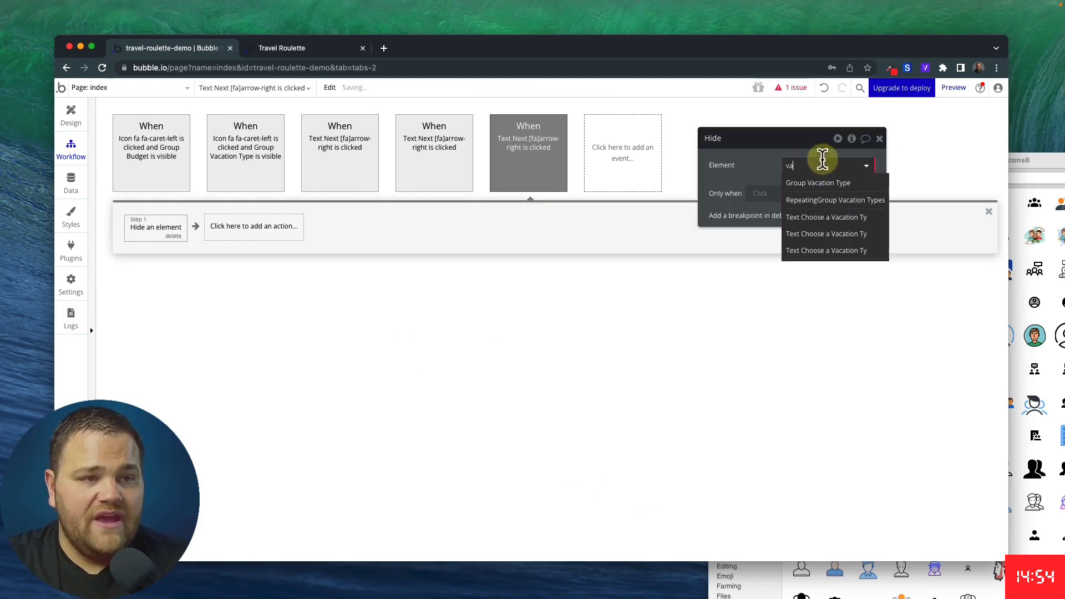
click(812, 179)
Add an action that animates Group Travel Party with the NoBounce right transition and a custom duration of 400 ms
click(264, 227)
text(anim)
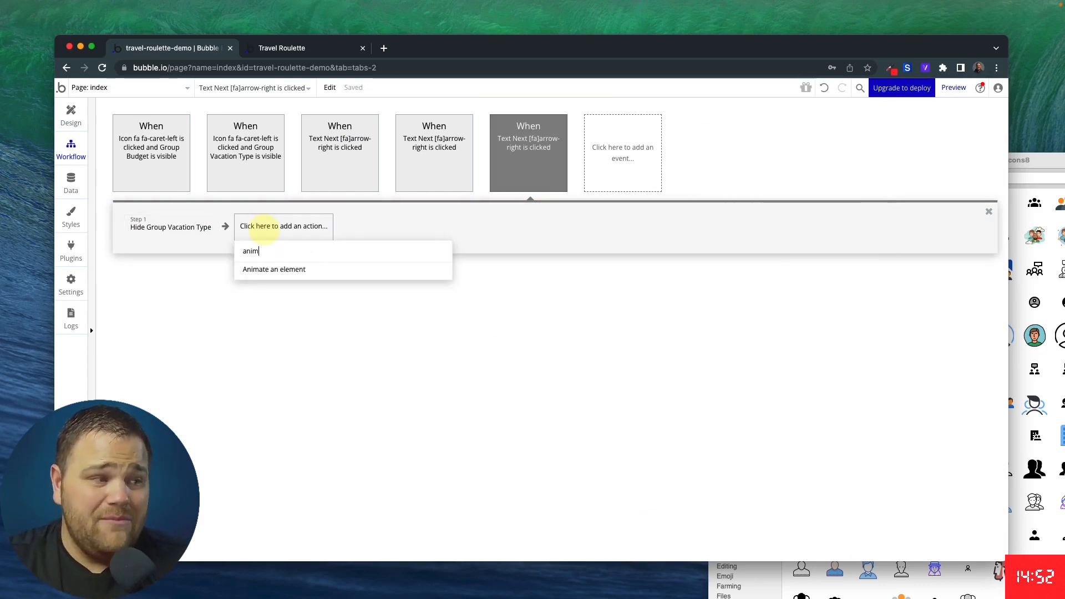
click(280, 270)
text(trava)
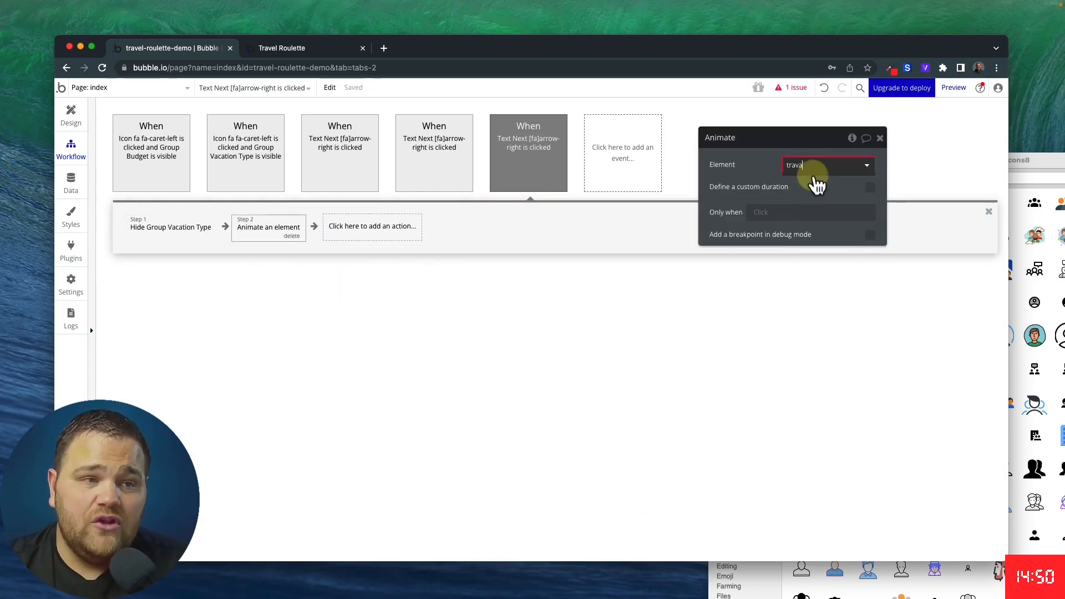
click(818, 185)
click(820, 189)
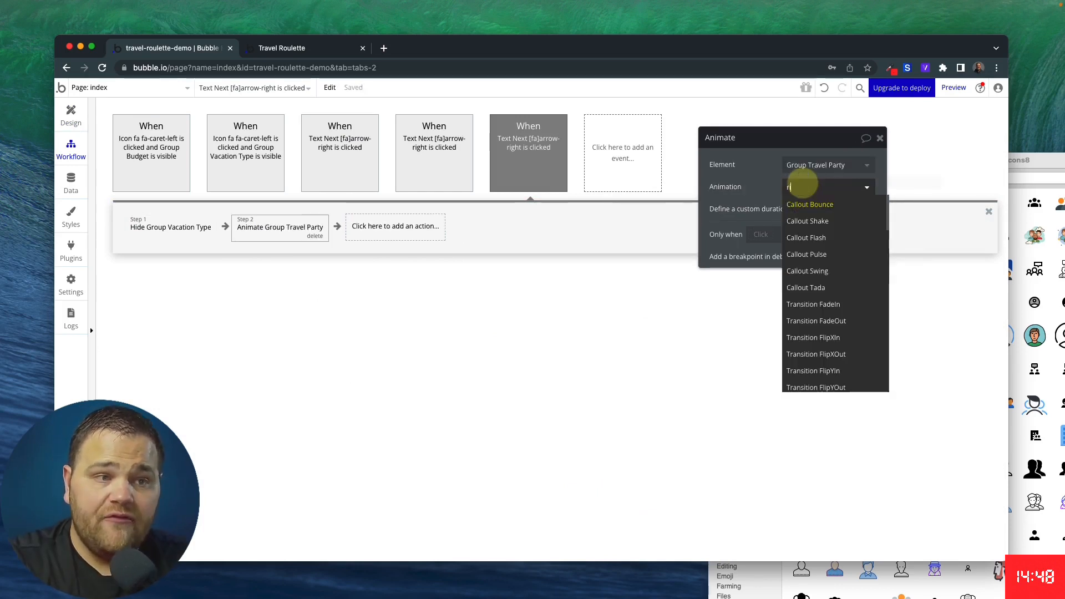
text(right)
click(842, 339)
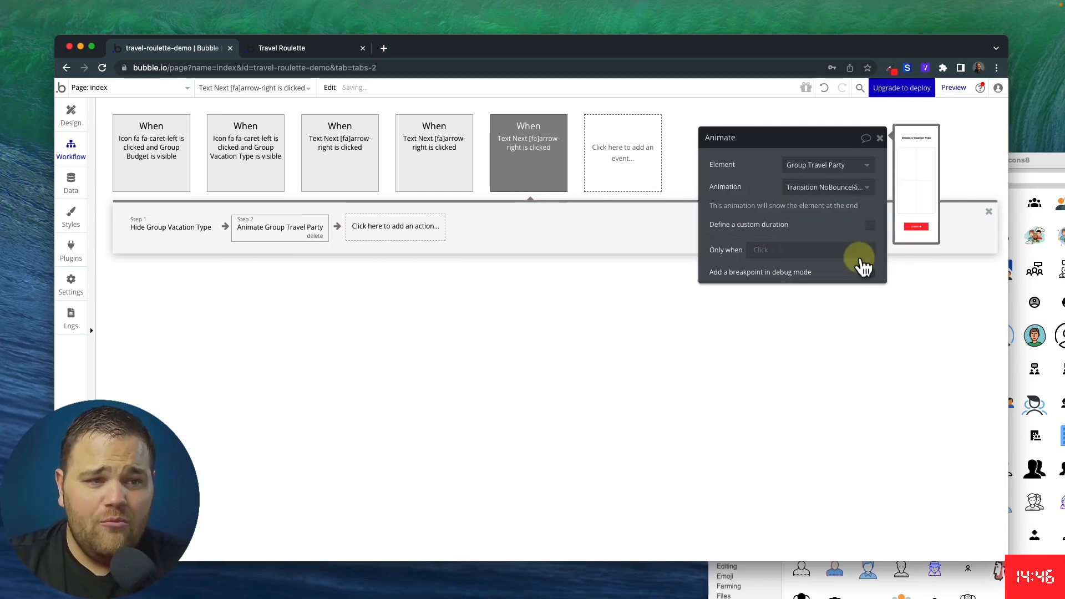
click(869, 225)
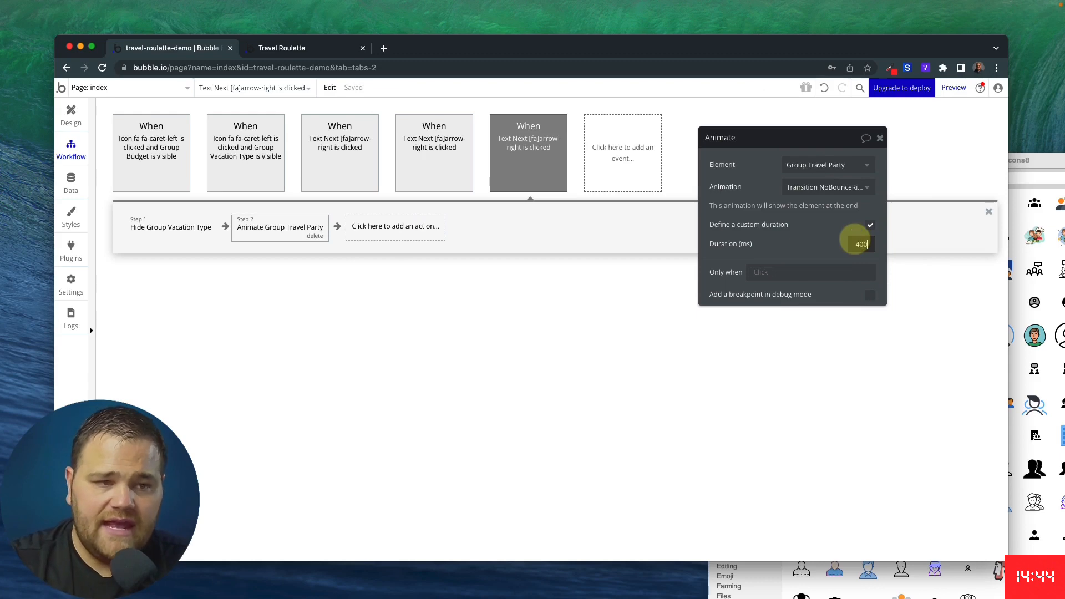
Reload the preview, enter "fds" as city and "sdfds" as state, and advance past the location and budget screens
click(338, 49)
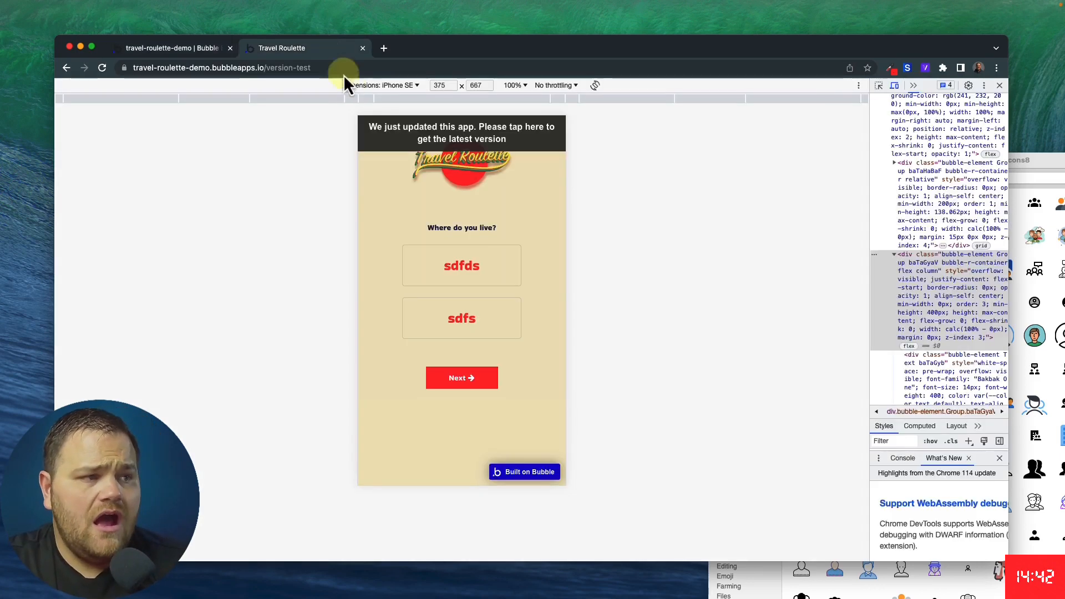
click(417, 123)
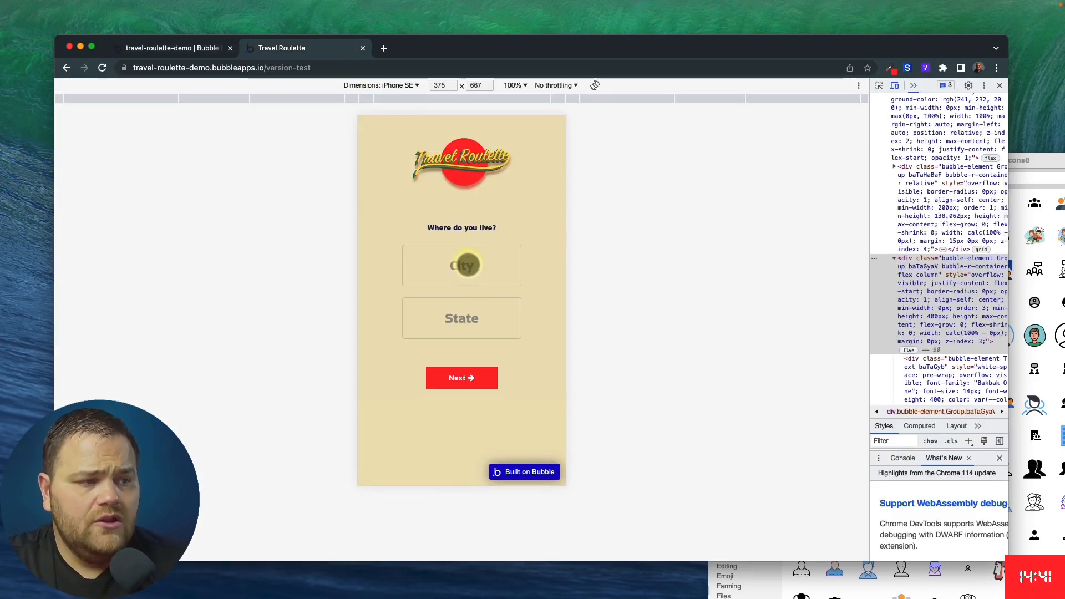
click(466, 266)
text(fds)
click(481, 322)
text(sdfds)
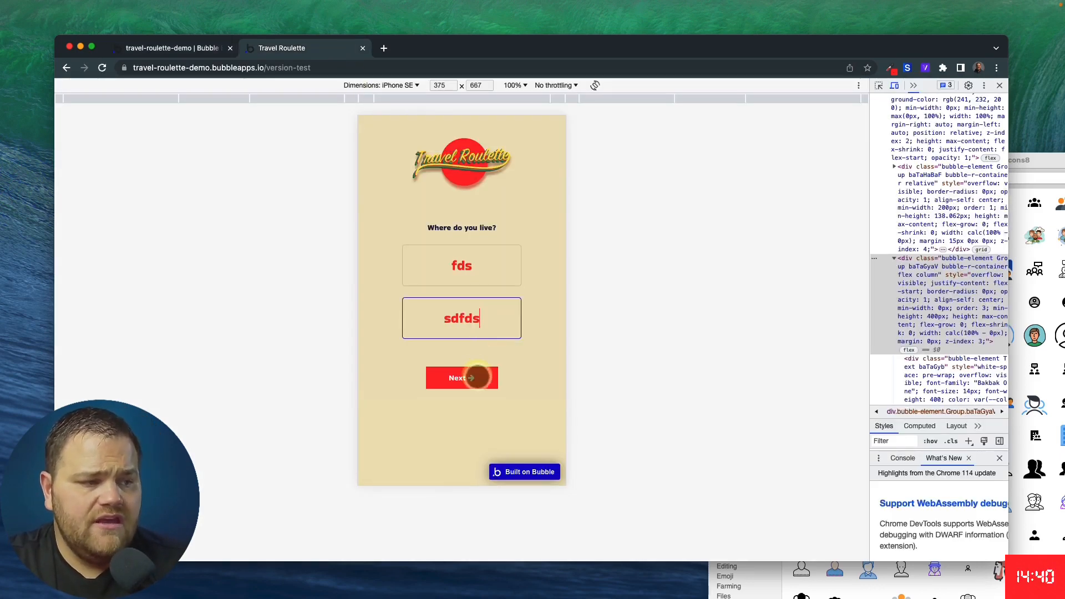
click(475, 373)
click(469, 327)
Advance from the vacation type screen to the travel party screen and test the back arrow there
scroll(459, 374, down, 2)
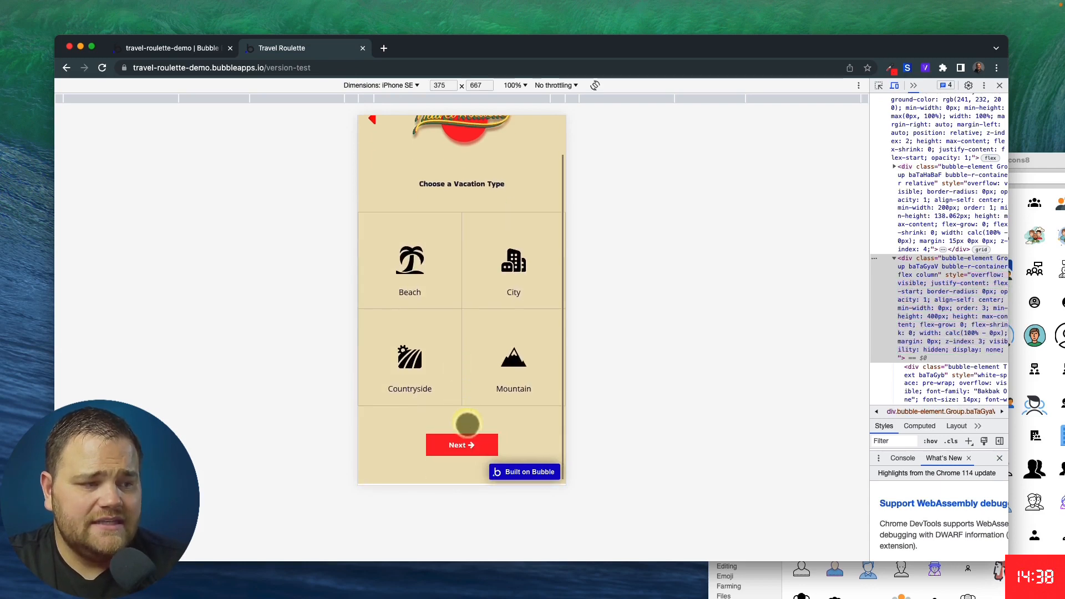
click(471, 447)
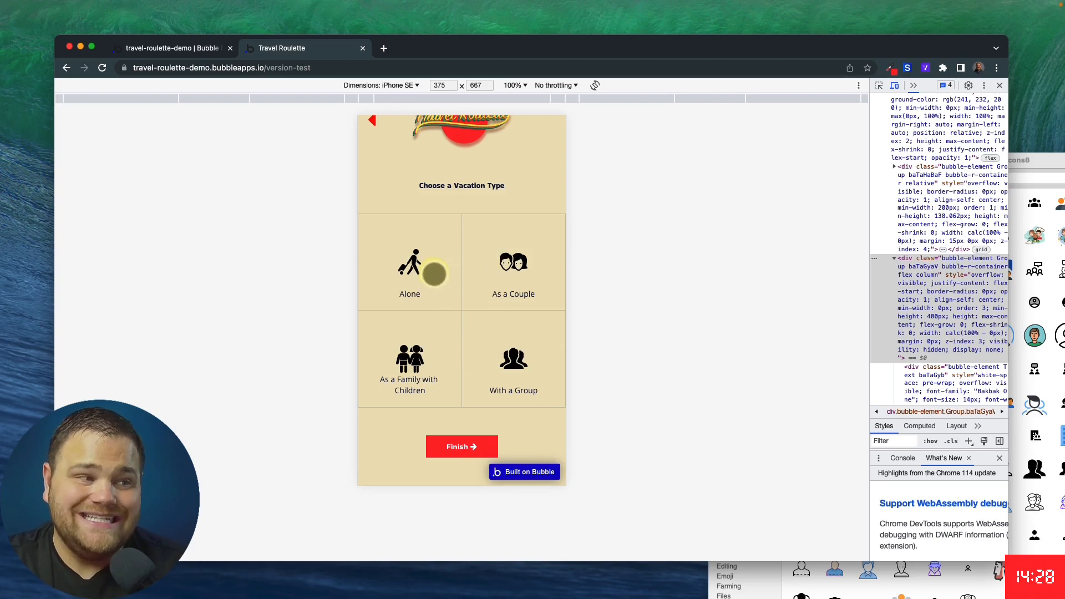
scroll(492, 261, up, 2)
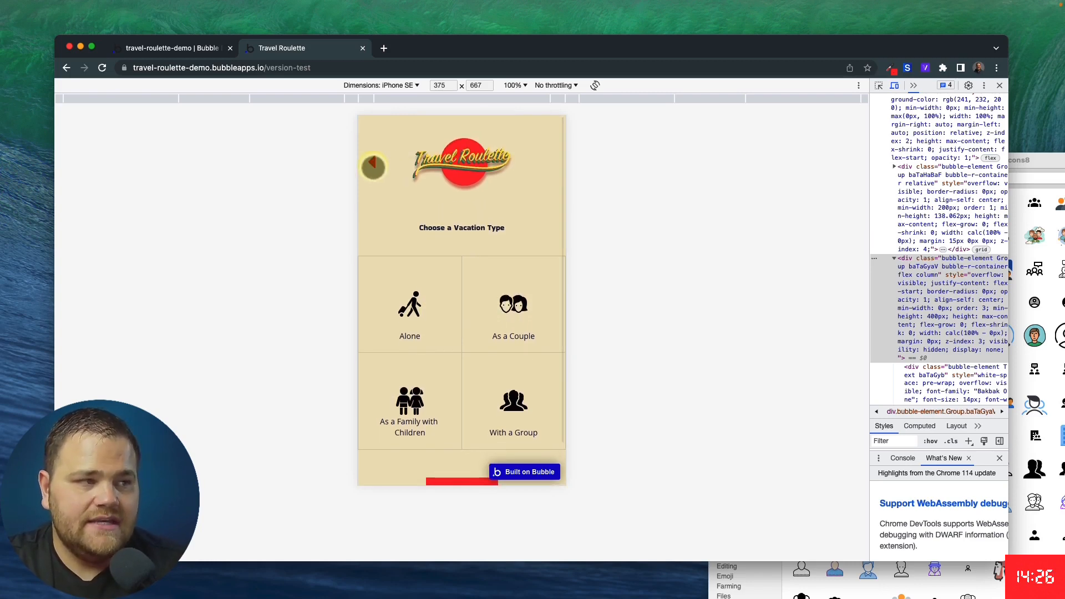
click(373, 164)
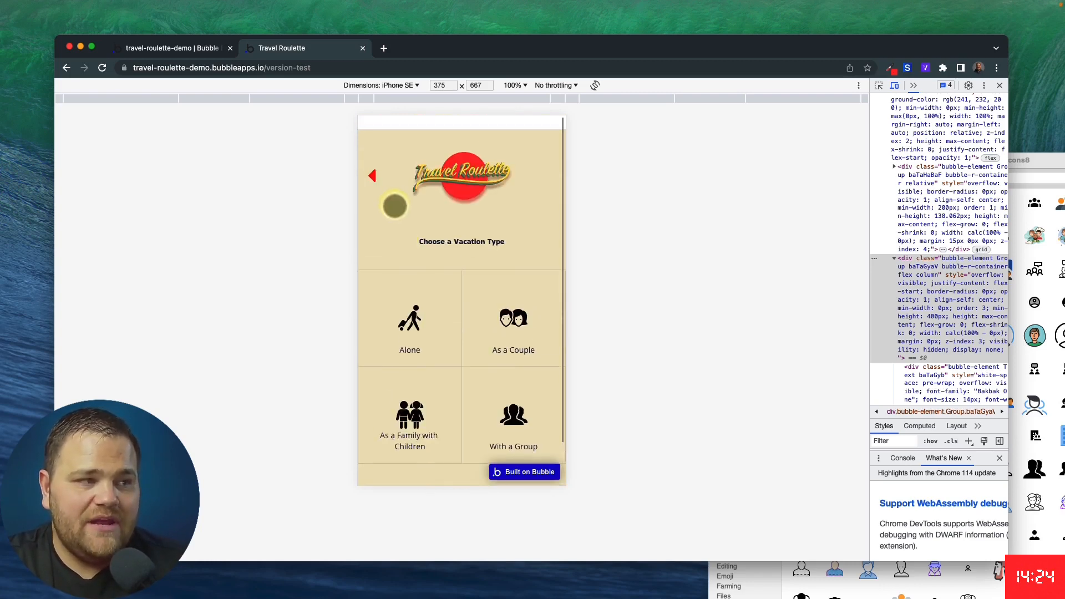
Open the back arrow's workflows in the editor and compare the ones for Group Budget and Group Vacation Type
click(188, 47)
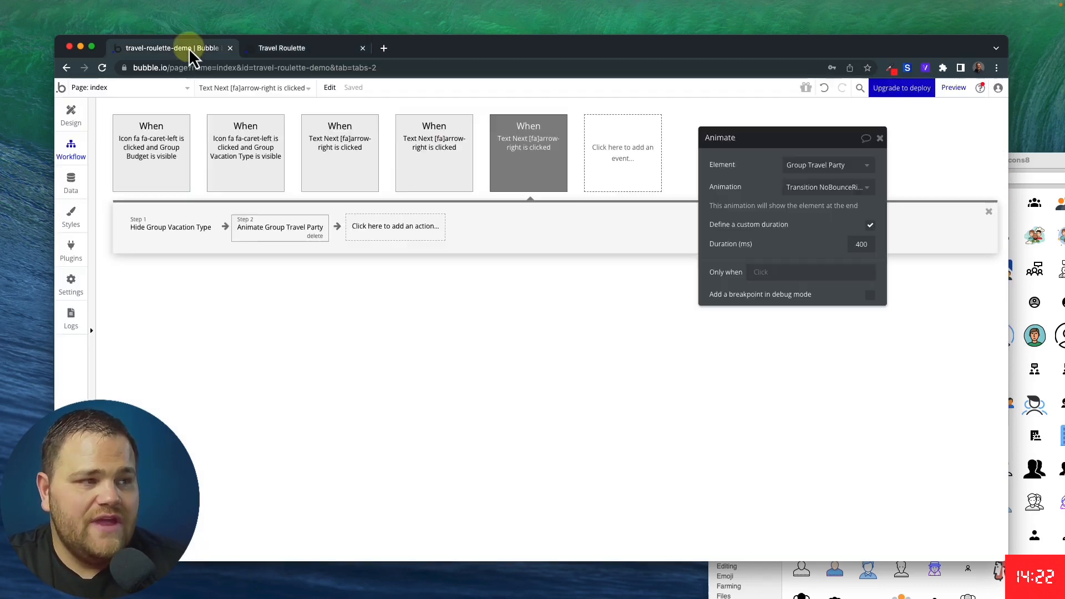
click(71, 114)
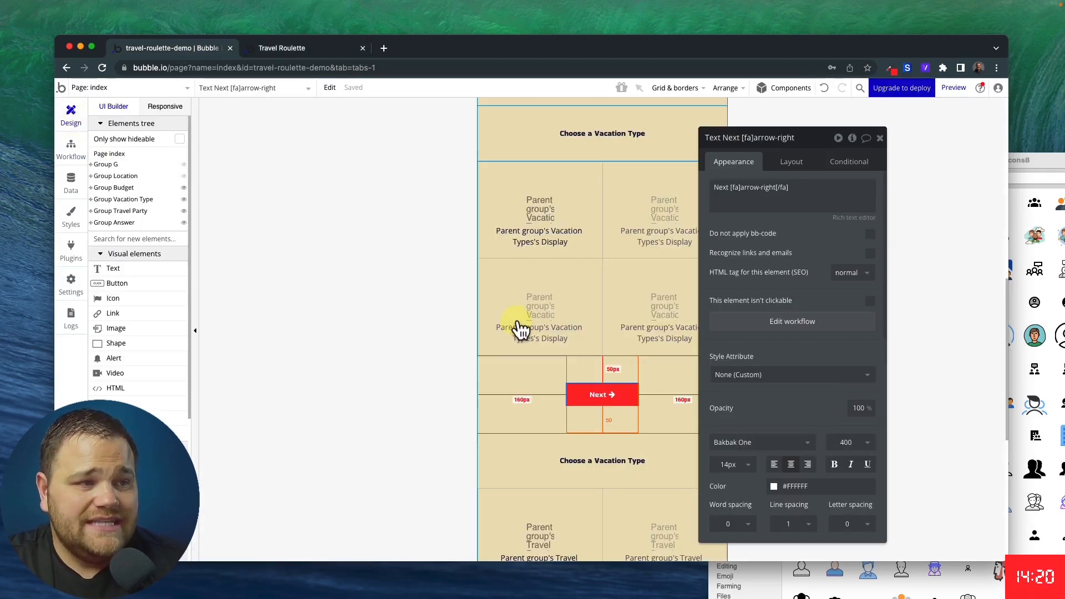
scroll(518, 325, up, 10)
right_click(492, 165)
click(526, 436)
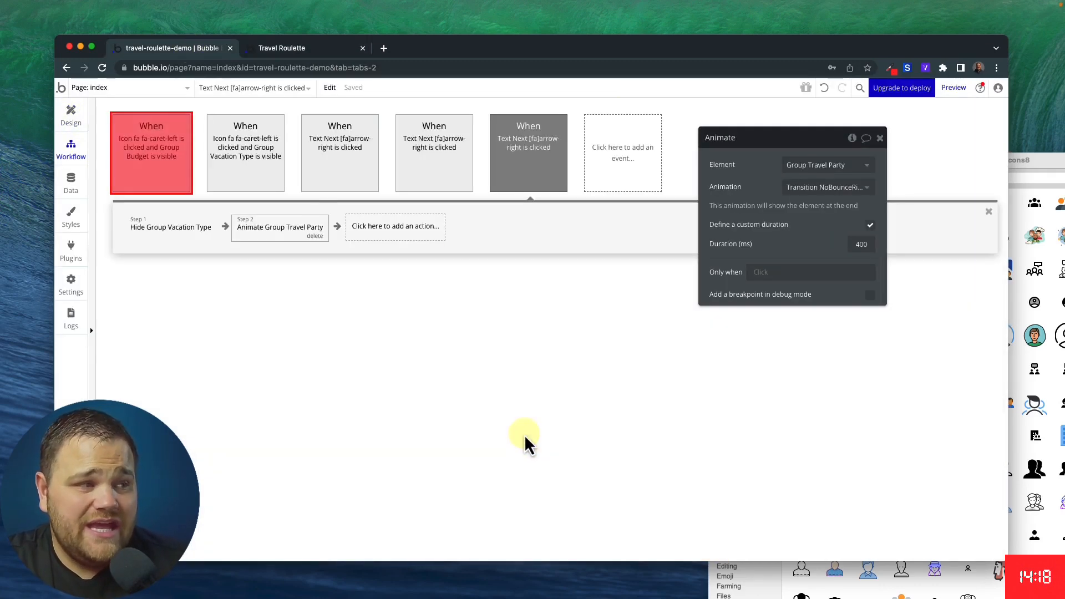
click(239, 161)
click(170, 158)
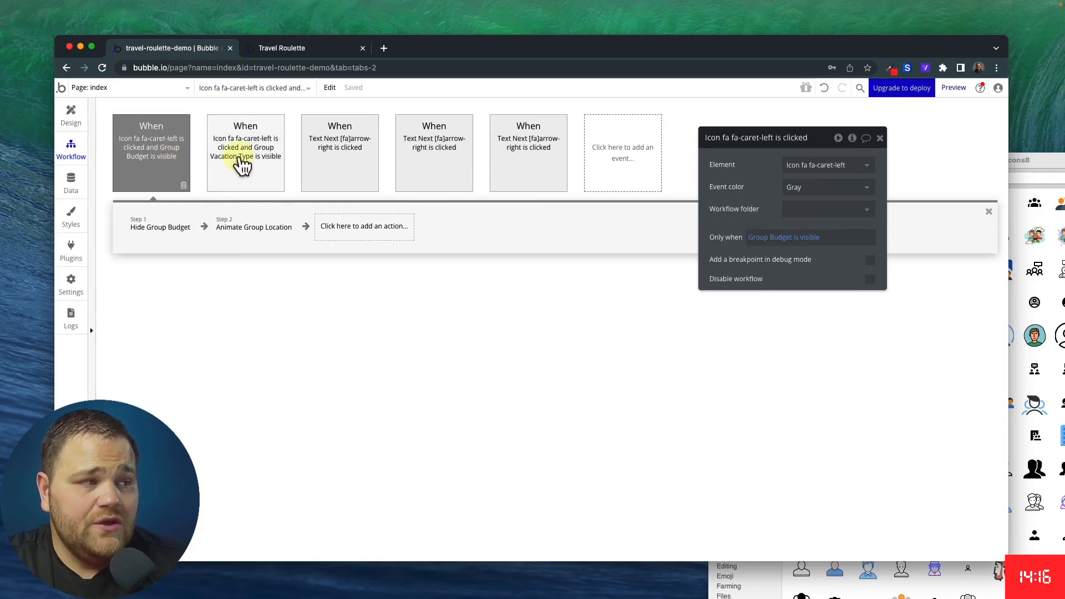
click(244, 159)
click(169, 158)
click(256, 157)
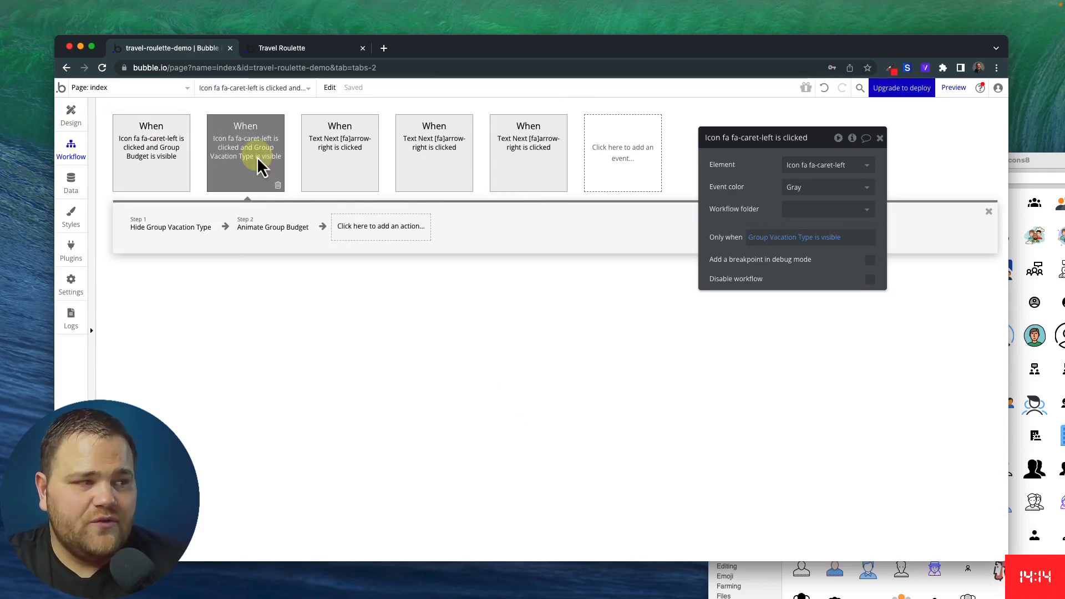
Set the event color to Red for both back arrow workflows, Group Vacation Type and Group Budget
click(798, 189)
click(793, 255)
click(172, 162)
click(811, 187)
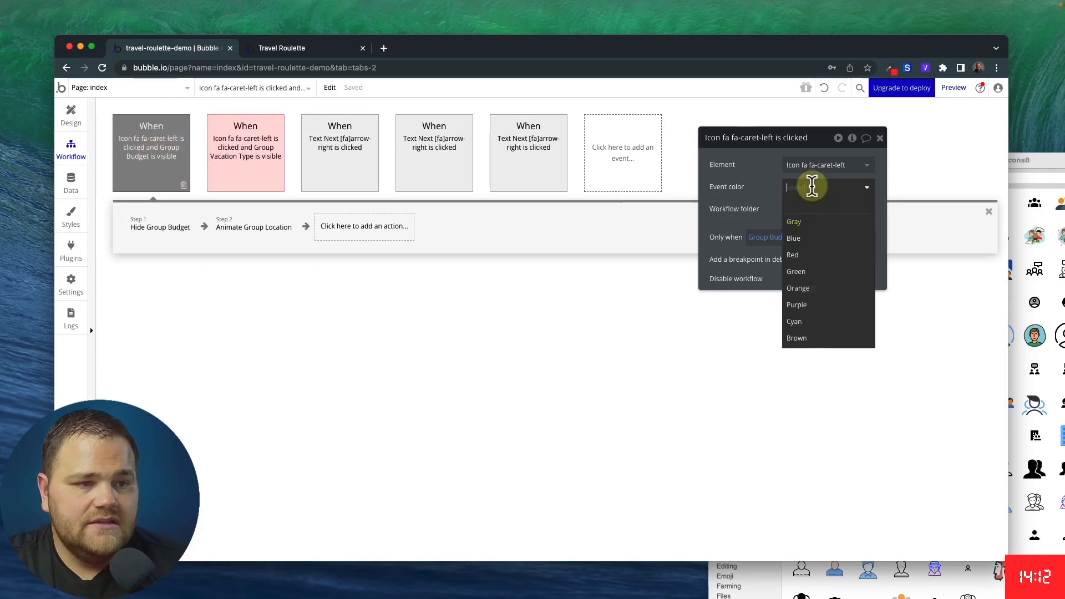
click(799, 238)
click(801, 191)
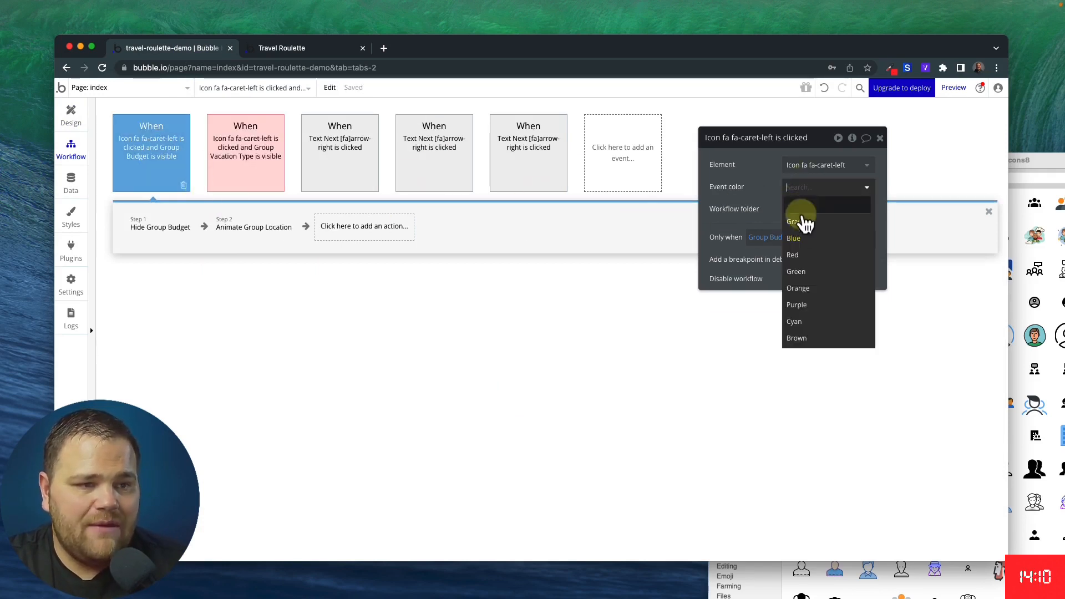
click(795, 256)
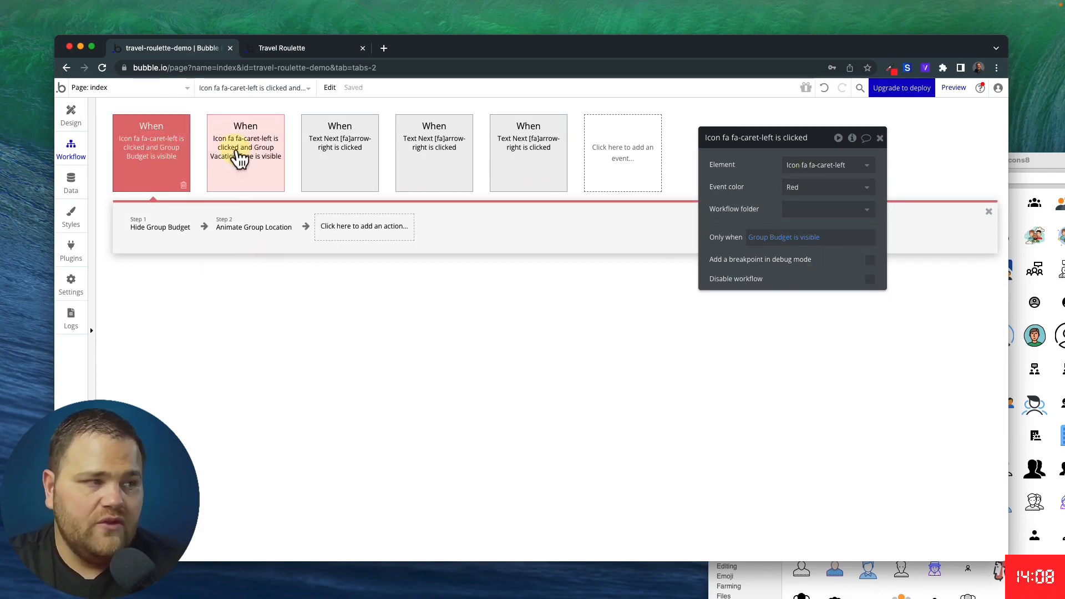
Duplicate the back arrow workflow for Group Vacation Type and set the copy's condition to Group Travel Party is visible
click(239, 156)
right_click(239, 152)
click(261, 208)
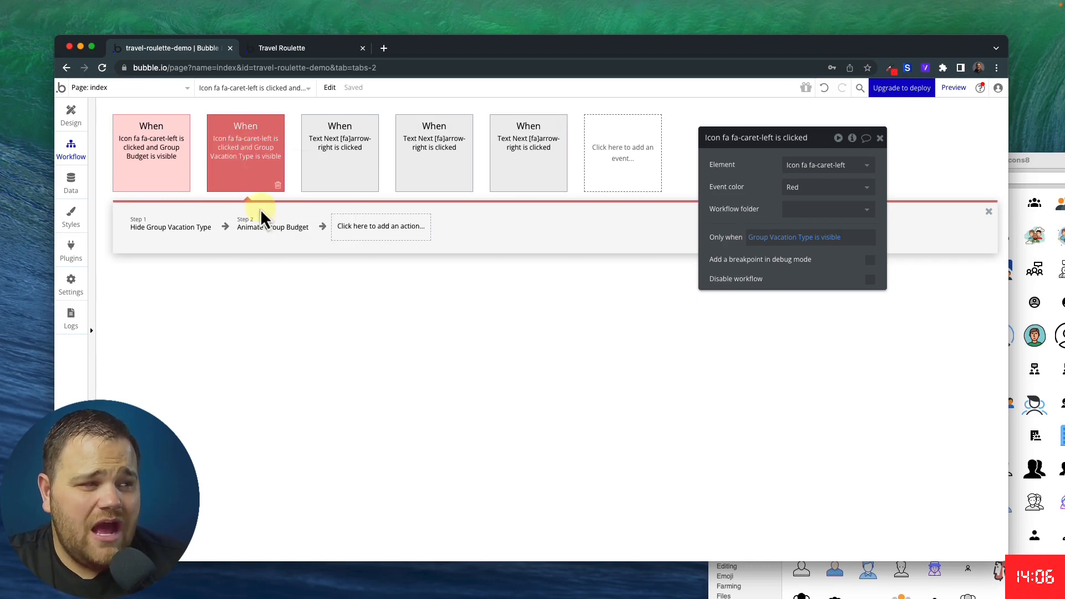
right_click(250, 164)
click(261, 233)
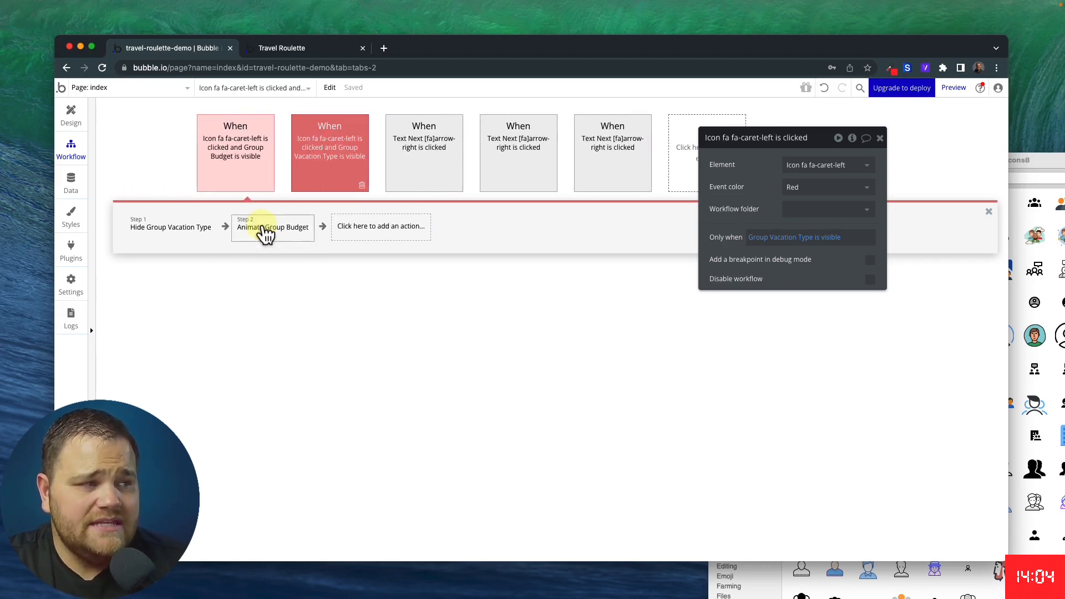
click(781, 236)
text(tra)
click(781, 268)
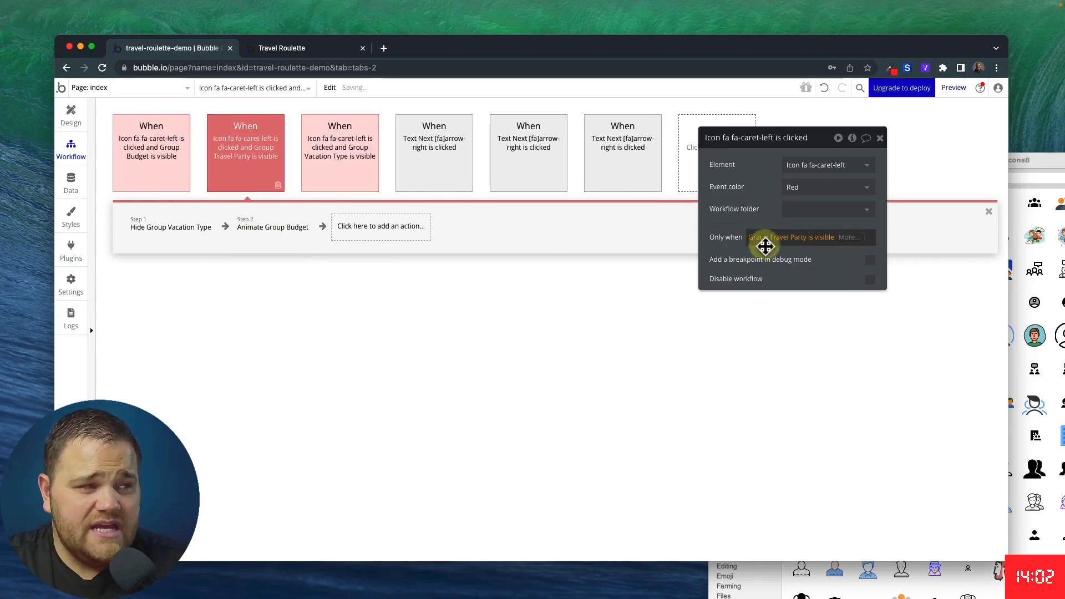
Change the copied workflow's actions to hide Group Travel Party and animate Group Vacation Type
click(195, 230)
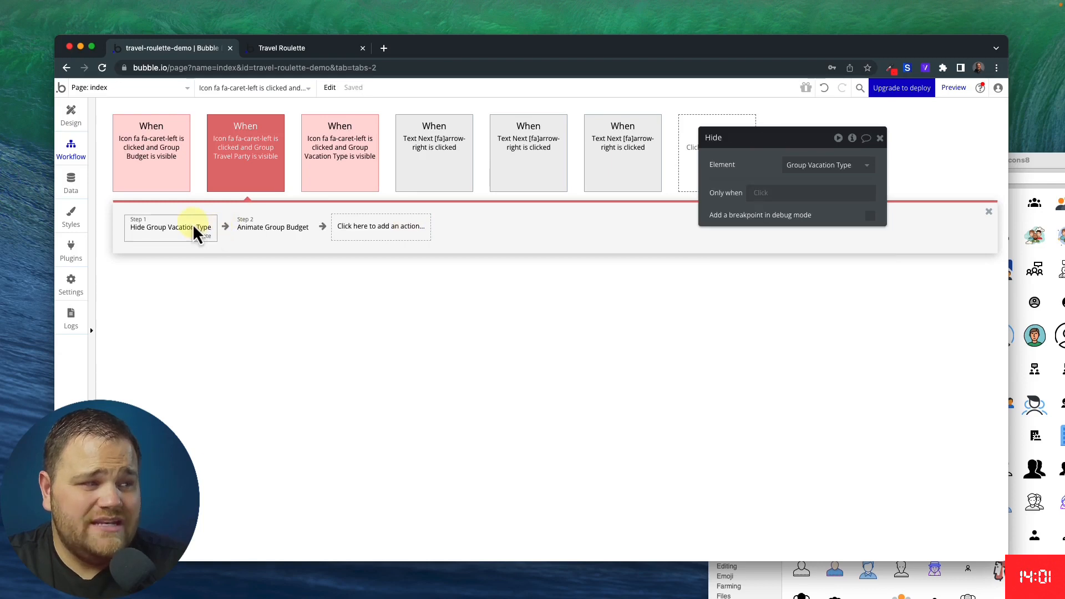
click(826, 165)
text(tra)
click(832, 180)
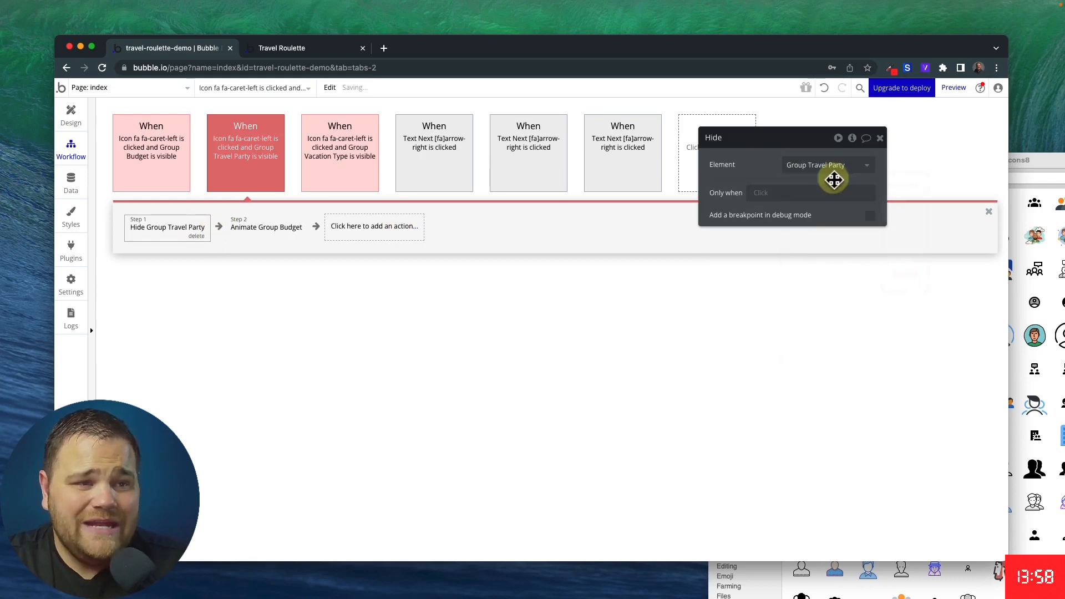
click(243, 245)
click(799, 165)
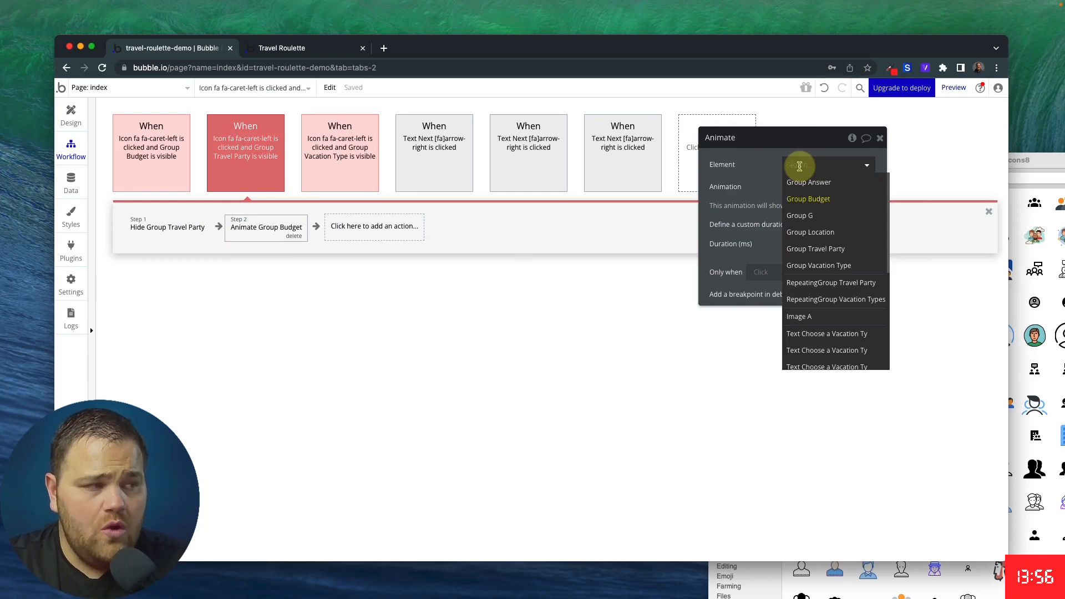
text(vac)
click(808, 183)
Refresh the app preview, enter "fds" as city and "sdf" as state, and advance past the location and budget screens
click(303, 49)
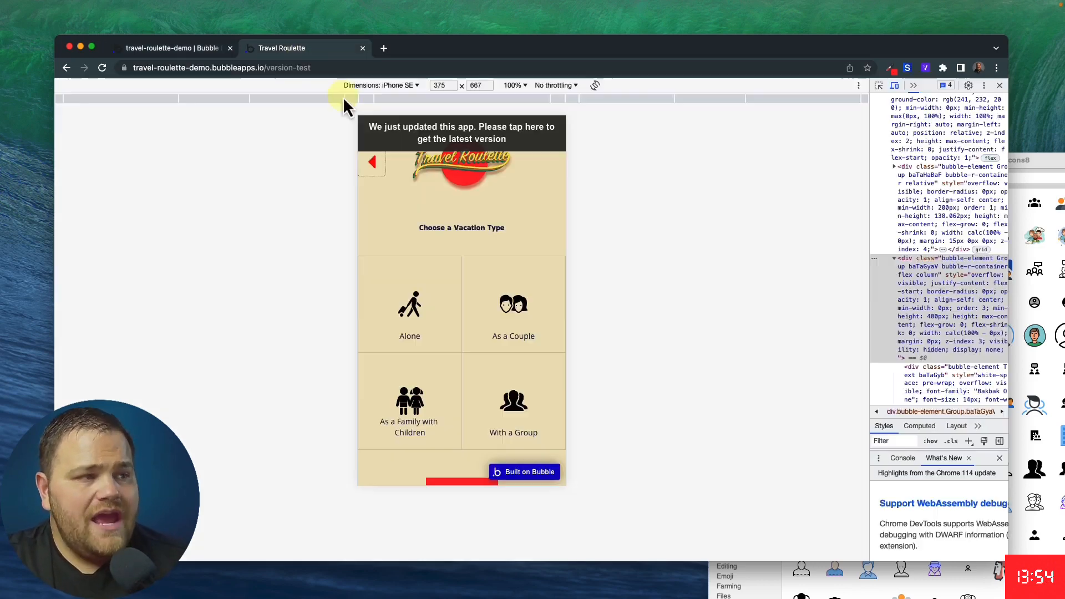
click(424, 141)
click(461, 260)
text(fds)
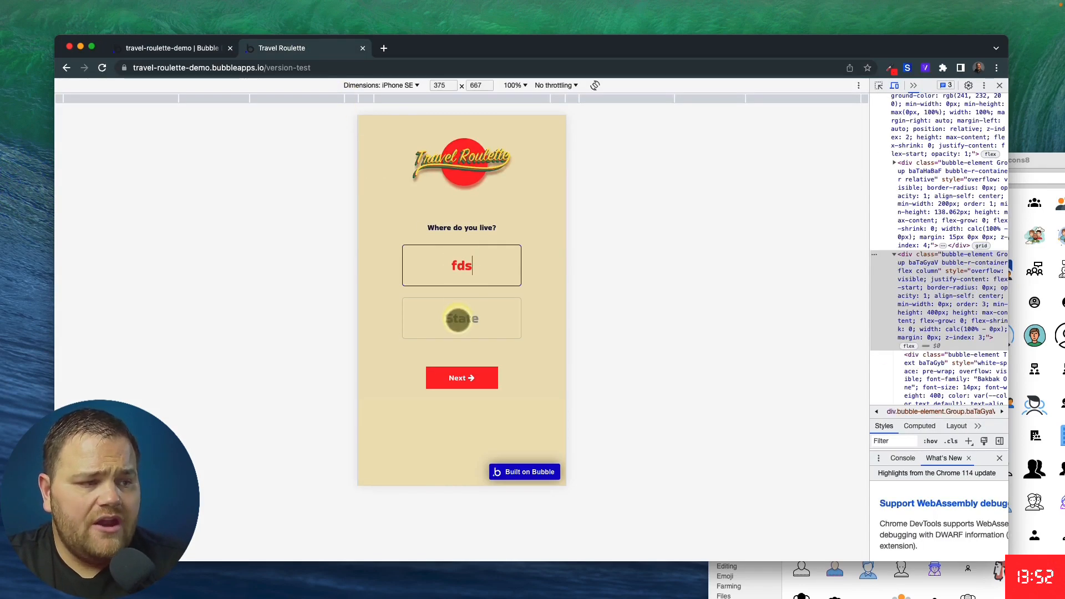
click(460, 318)
text(sdf)
click(468, 378)
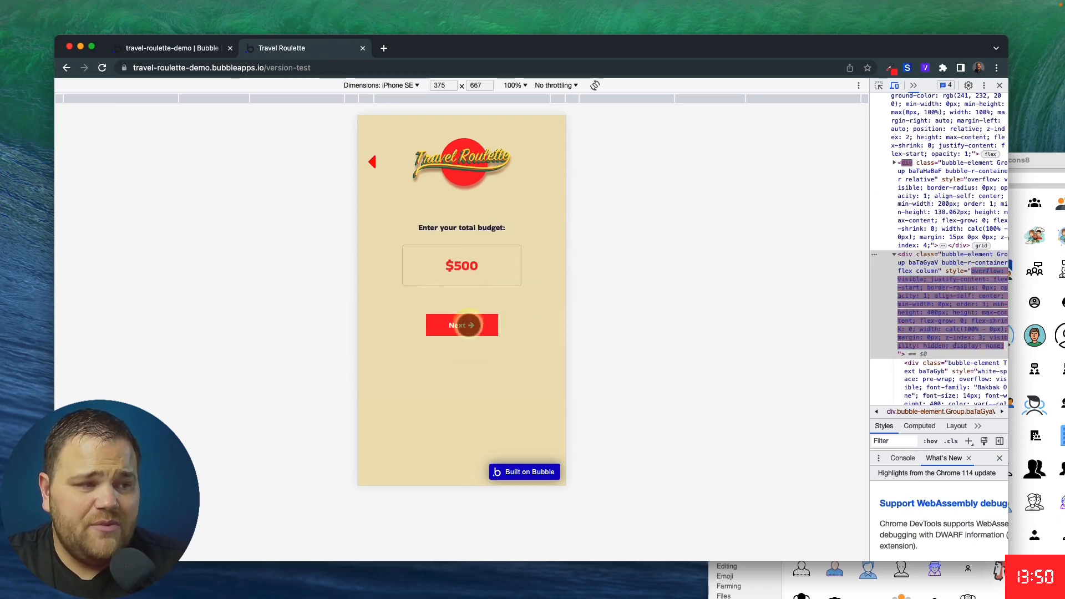
click(465, 324)
Test the back arrow down to the location screen, then advance again to the vacation type screen and review its options
click(372, 162)
click(373, 166)
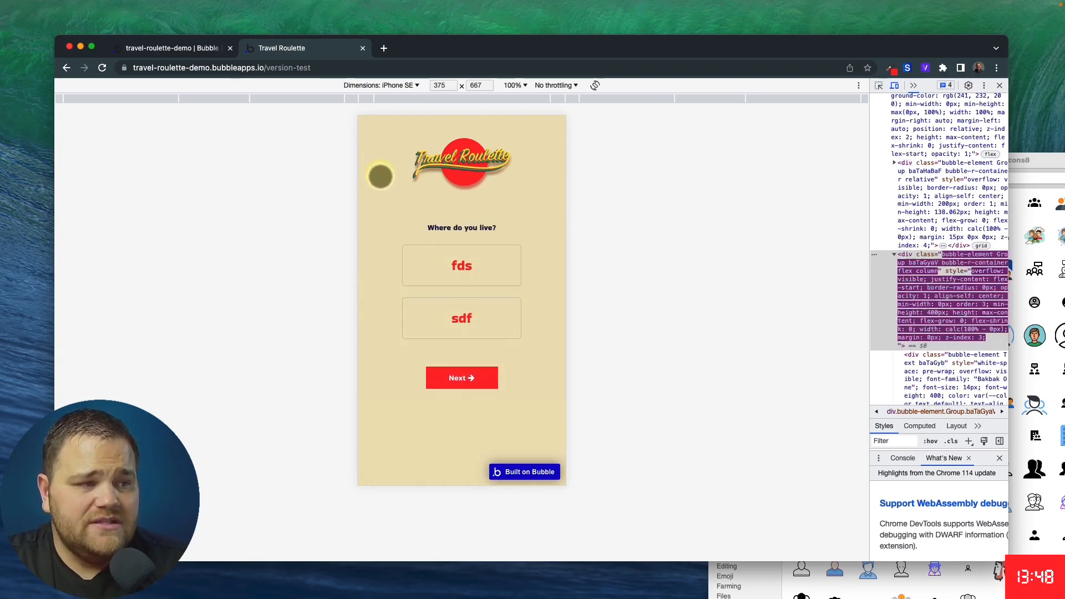
click(468, 381)
click(453, 332)
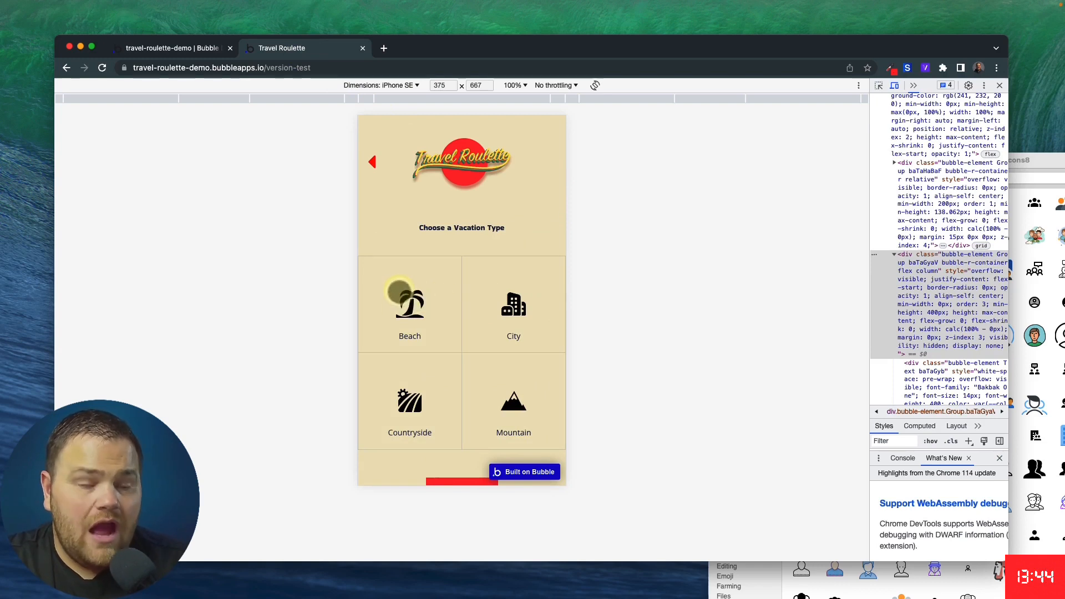
scroll(409, 302, down, 1)
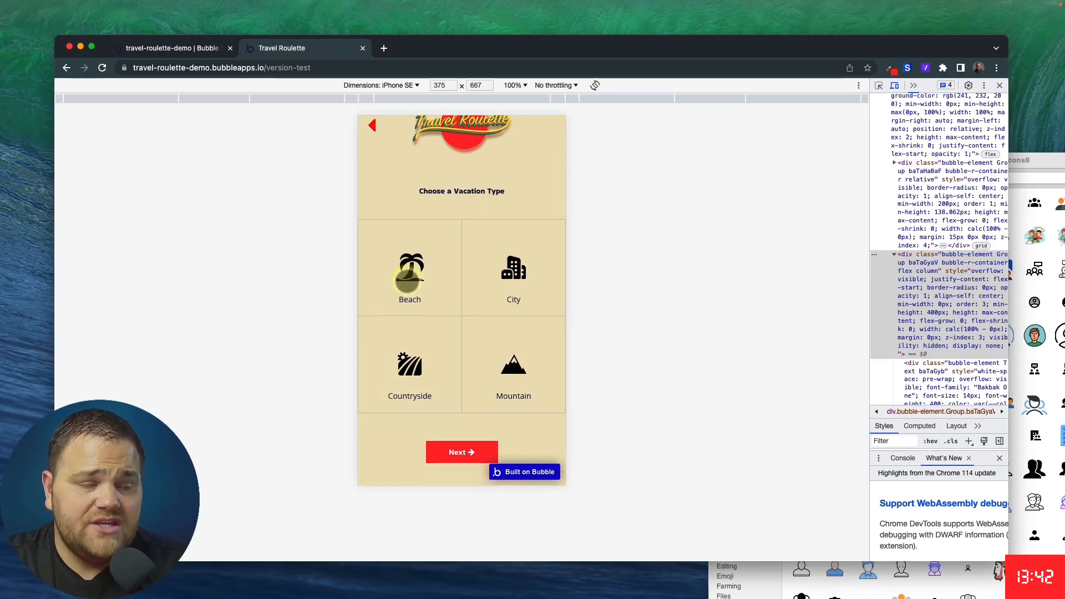
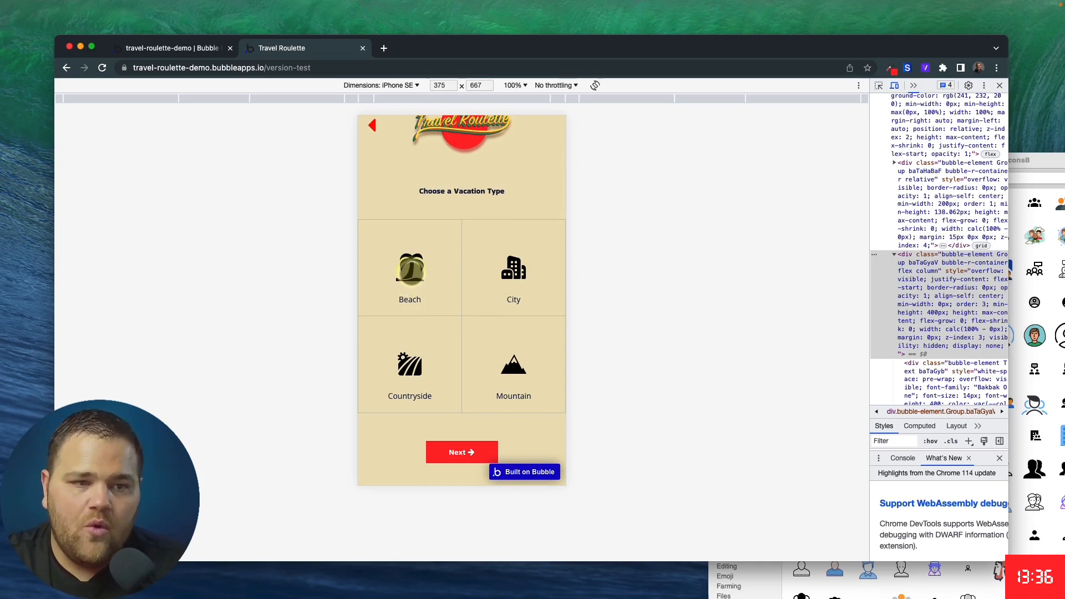
scroll(411, 268, down, 1)
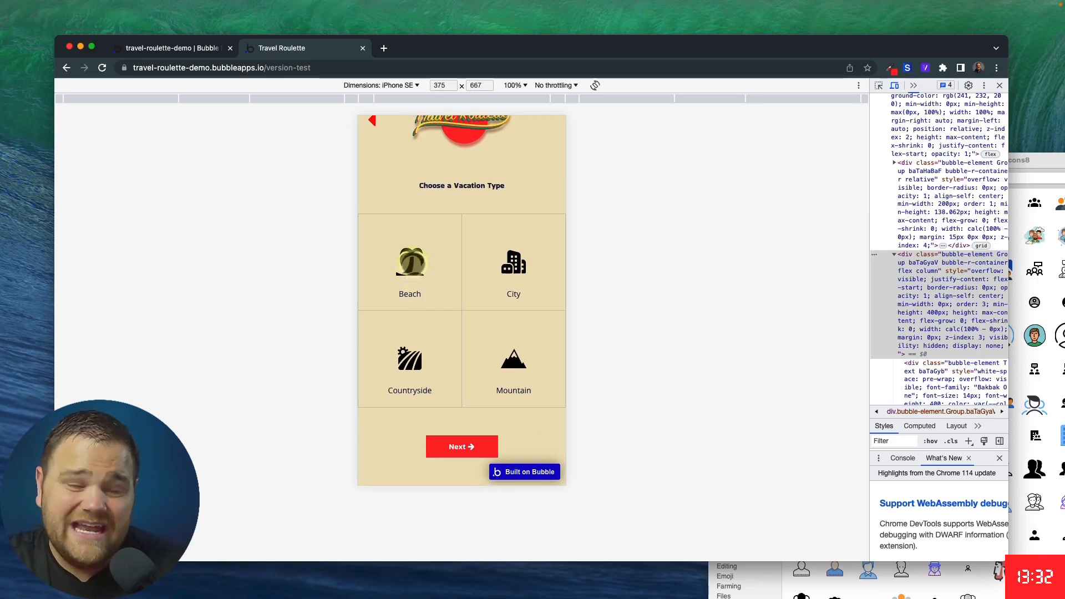
Close the back arrow workflow in the editor and open the element inspector for the index page in the design view
click(188, 48)
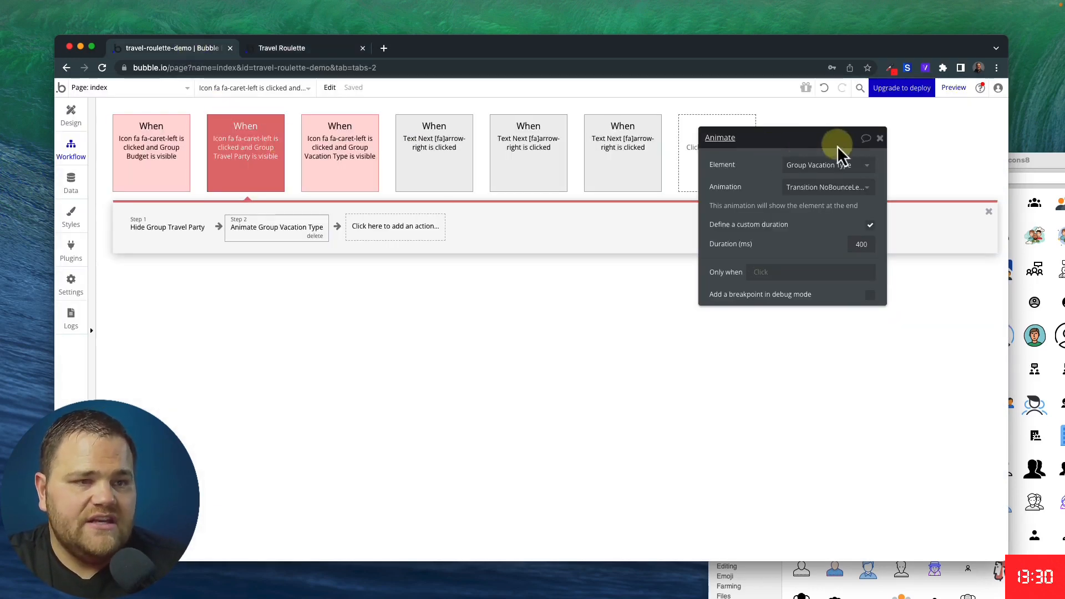
click(879, 138)
click(988, 211)
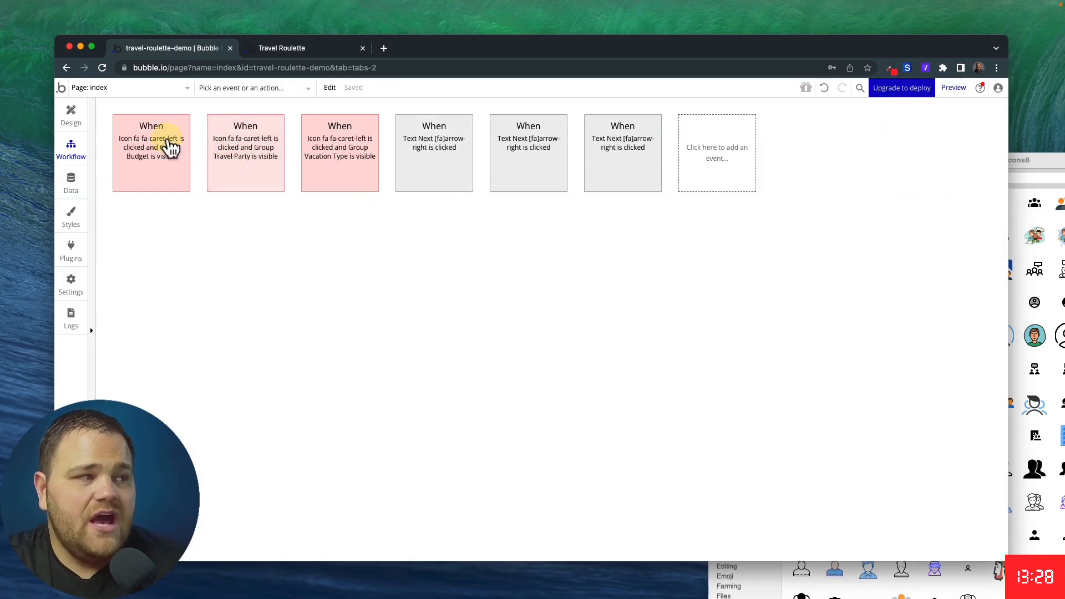
click(71, 114)
click(395, 271)
scroll(354, 314, down, 10)
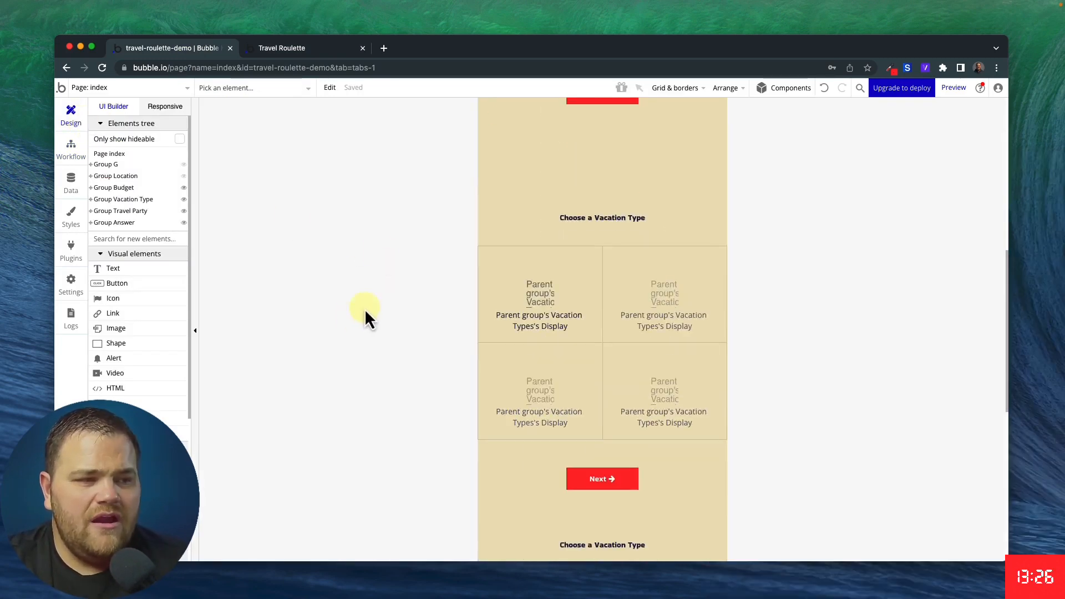
double_click(350, 207)
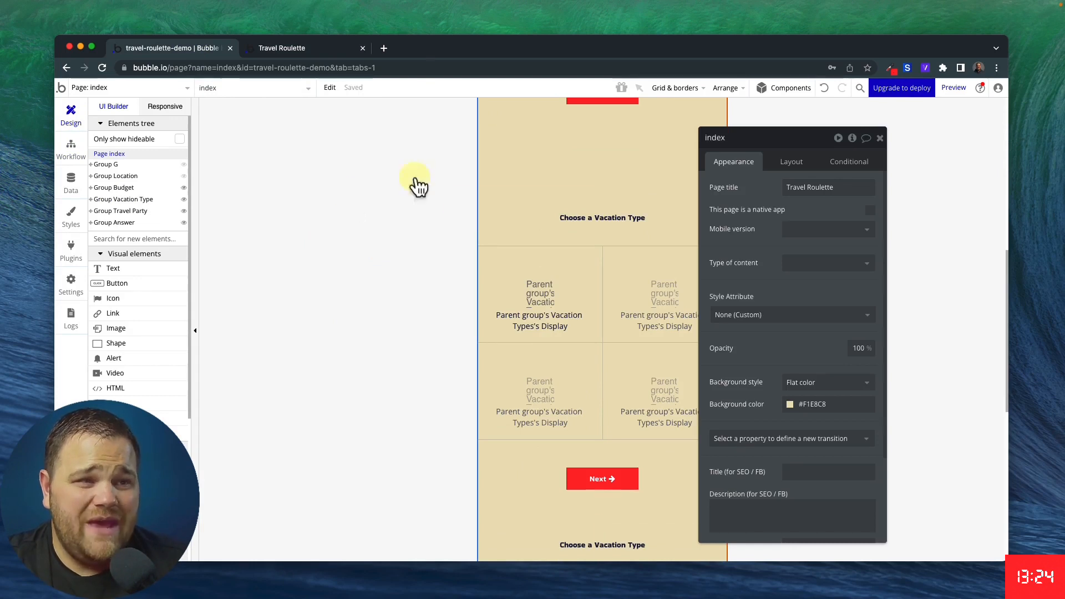
drag(741, 197, 707, 194)
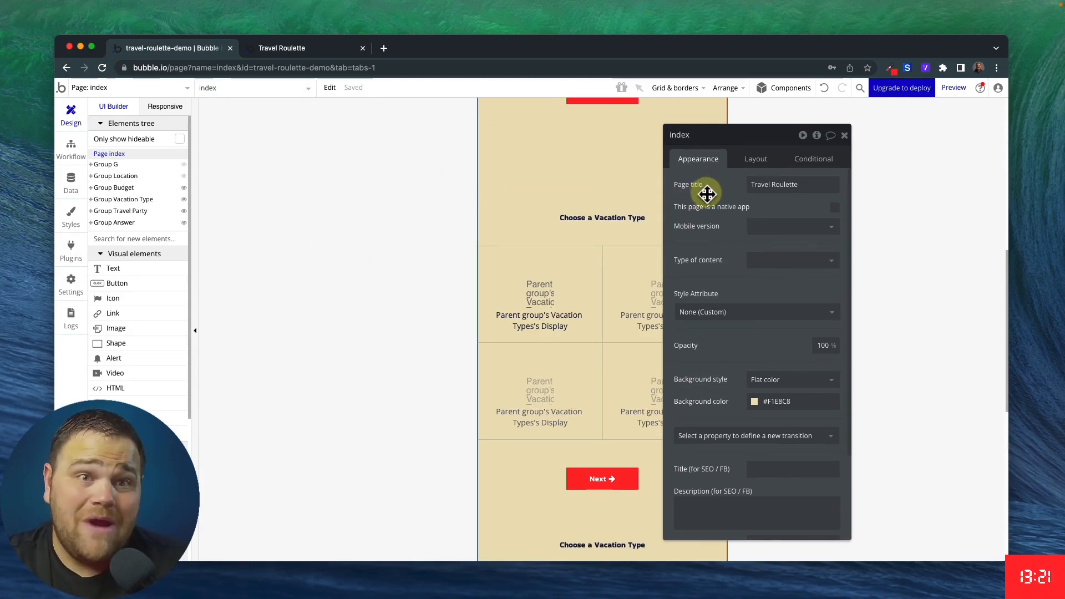
click(817, 137)
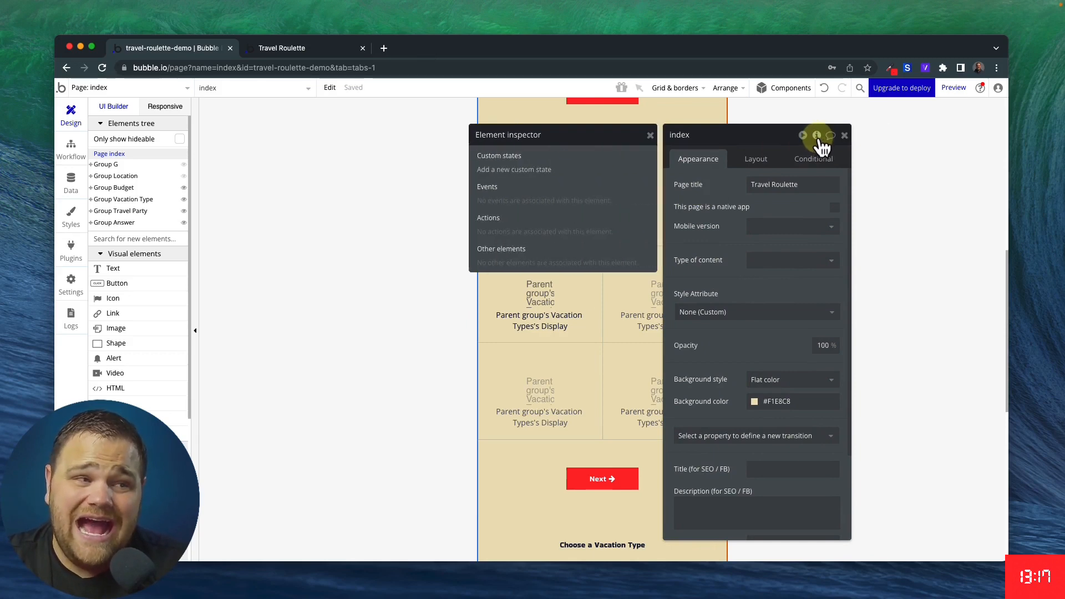
Create a custom state on the index page named "saved travel party" with the type Travel Party
click(515, 171)
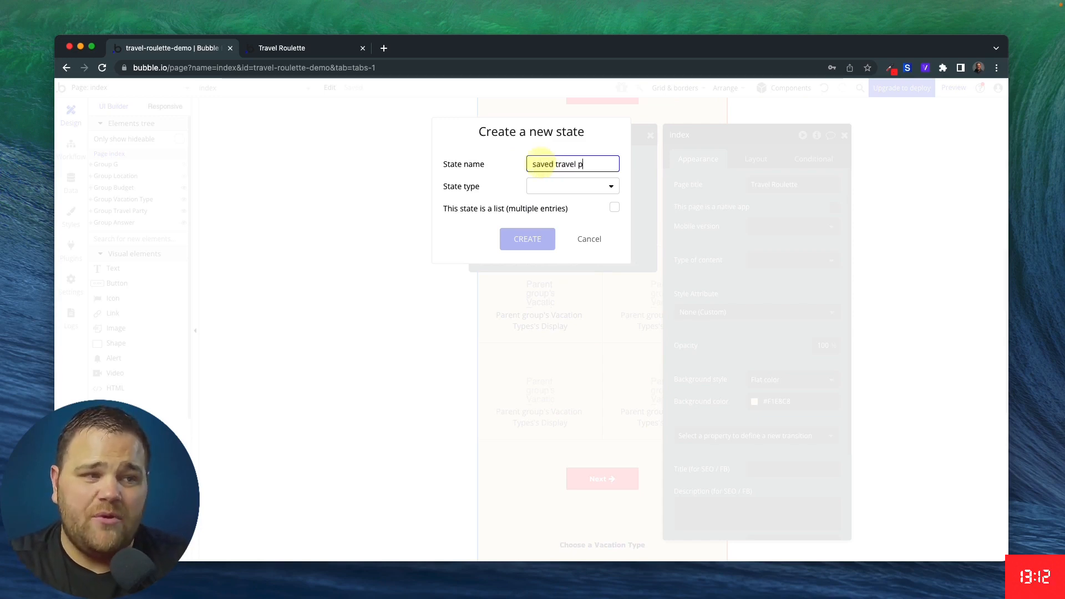
click(535, 186)
text(tra)
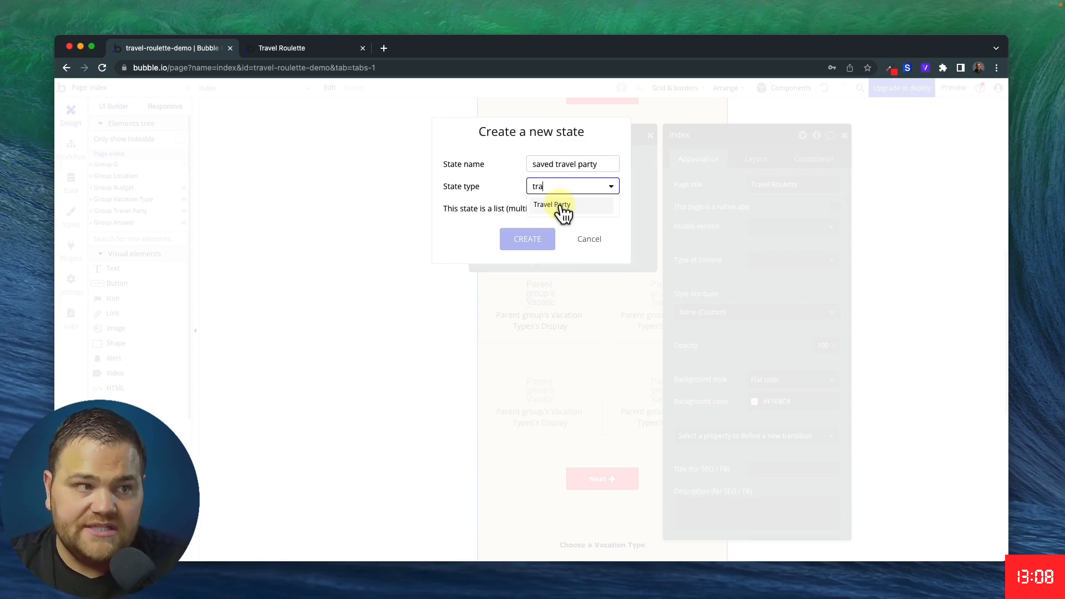
click(562, 208)
click(537, 243)
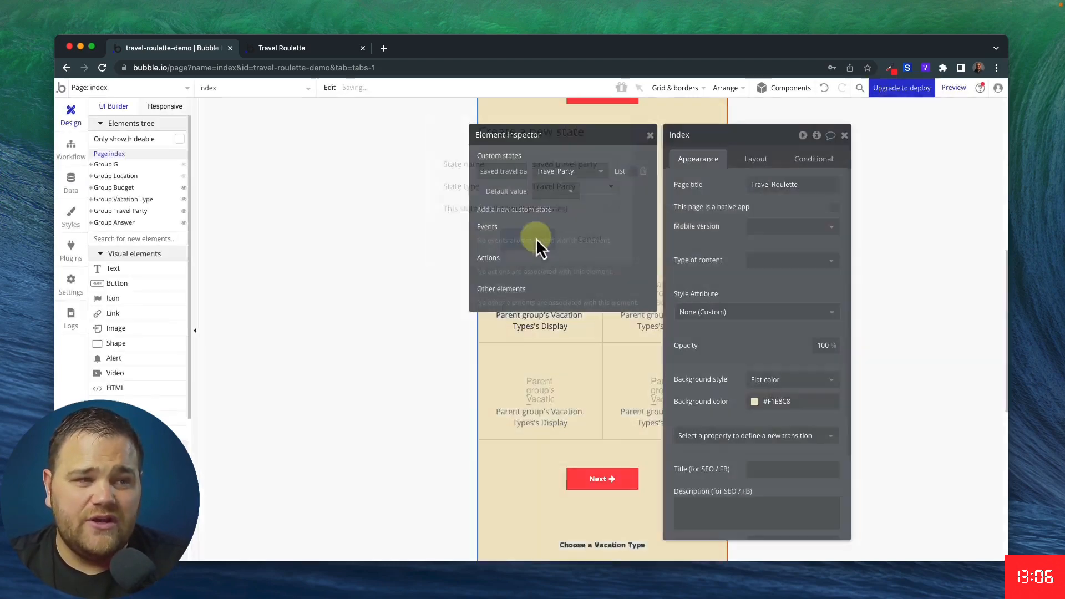
Create a second custom state on the index page named "saved vacation type" with the type Vacation Types
click(514, 212)
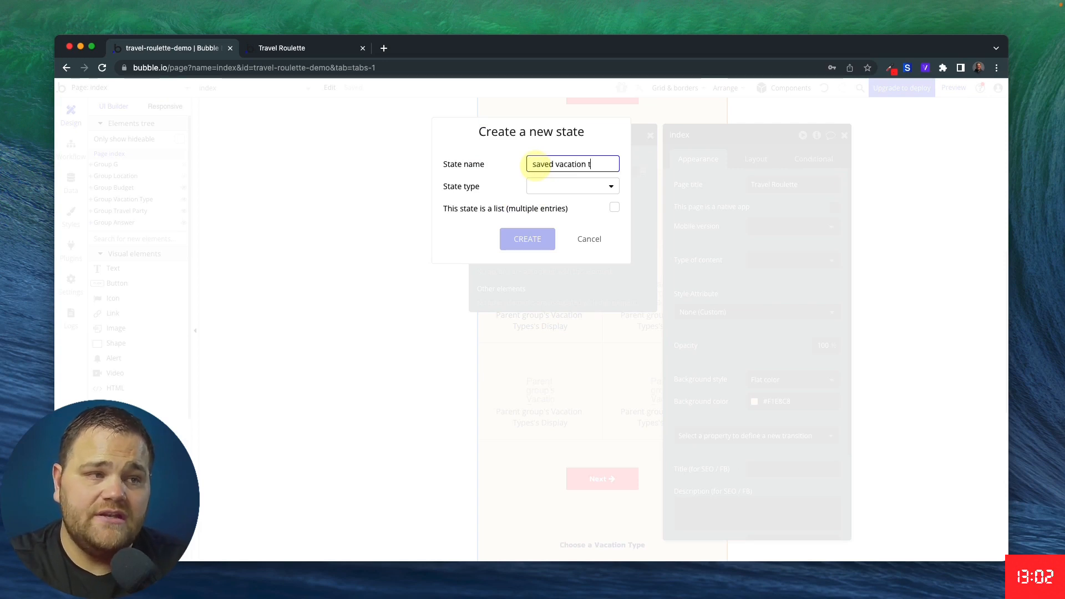
click(575, 187)
text(vaca)
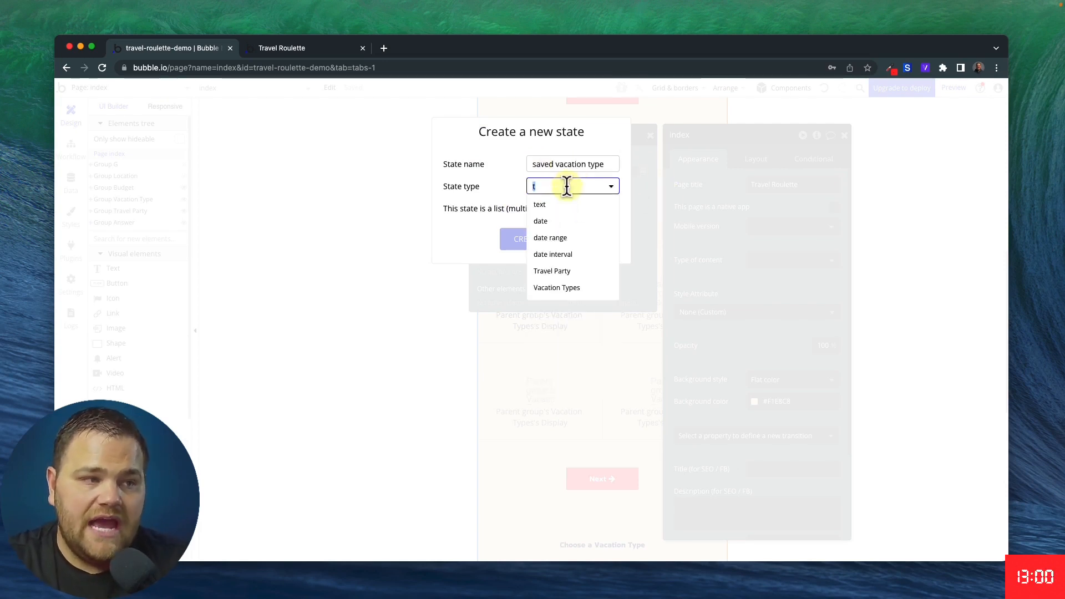
click(567, 205)
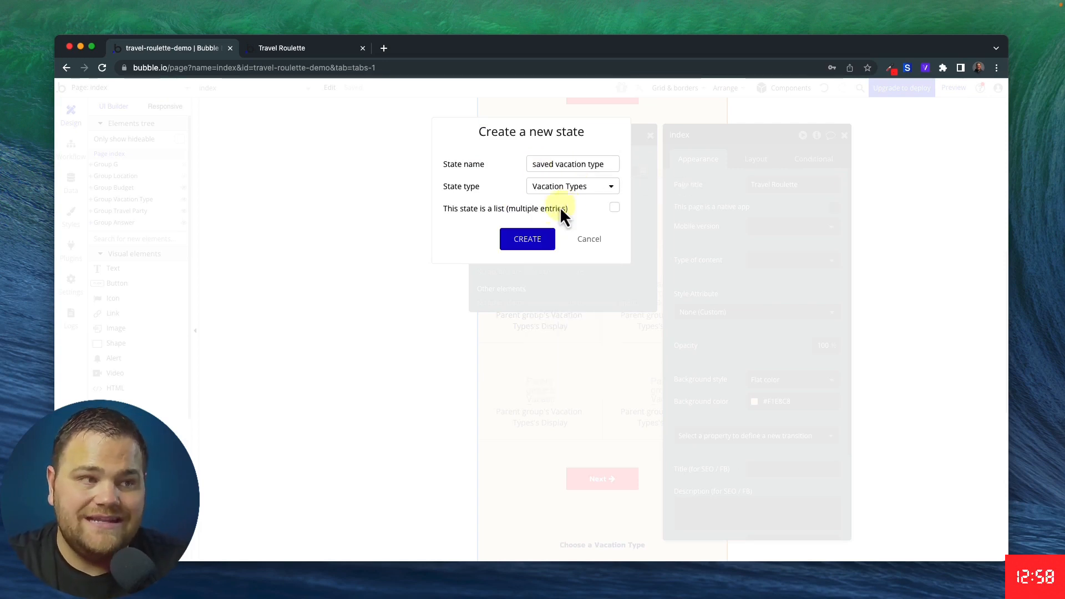
click(528, 238)
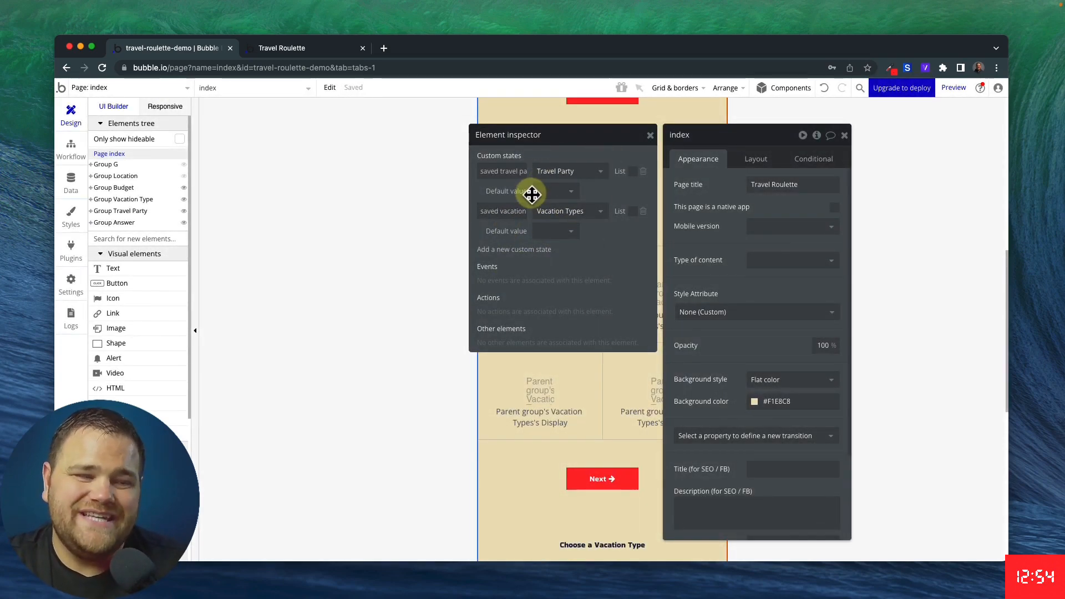
Close the element inspector and start a click workflow for Group Vacation Types in the repeating group's first cell
click(650, 135)
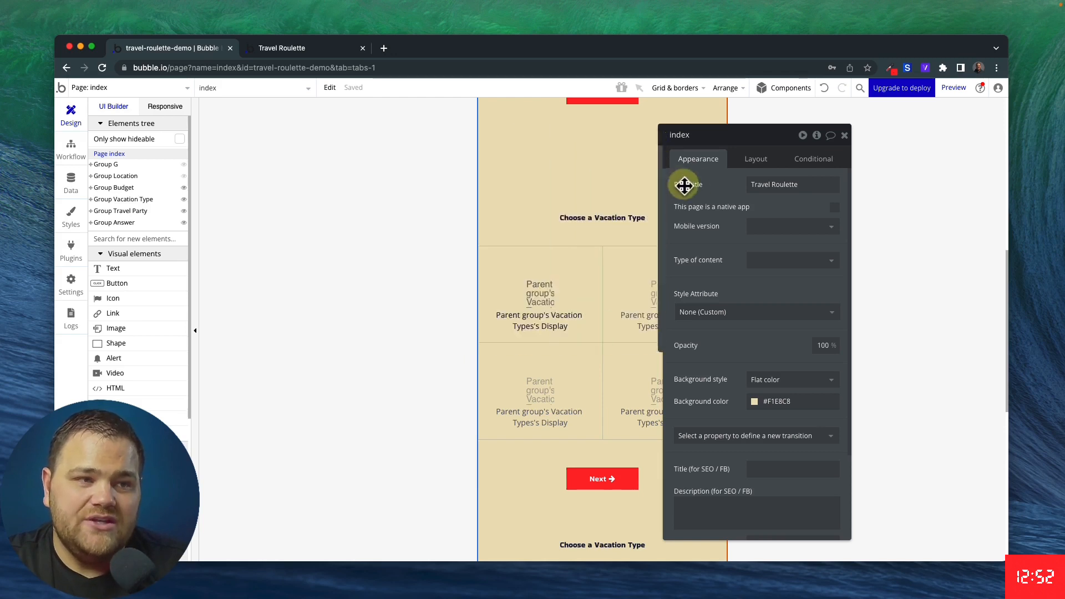
click(435, 237)
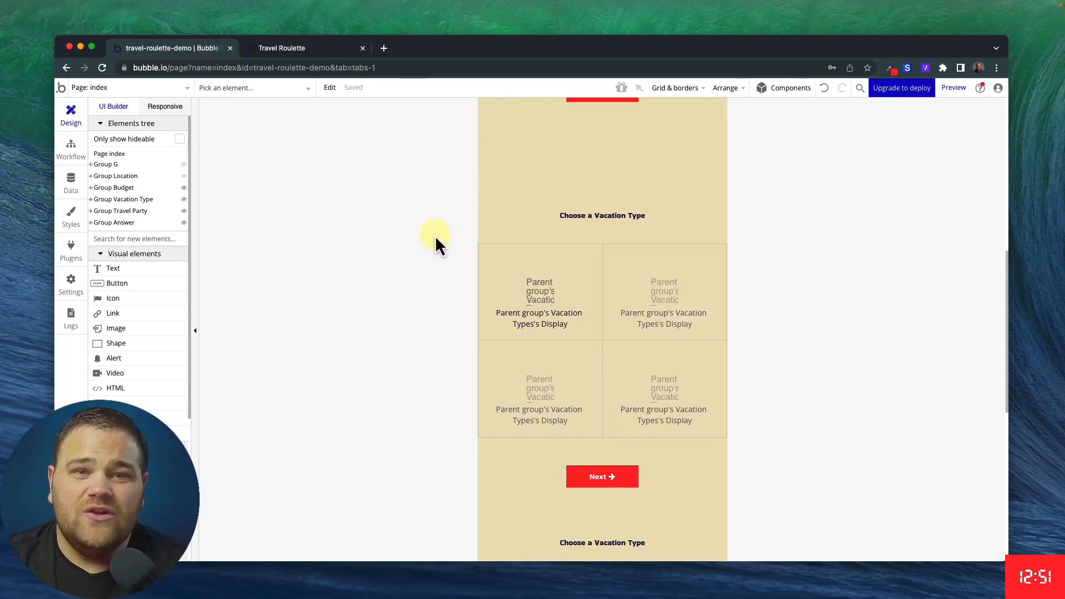
click(582, 279)
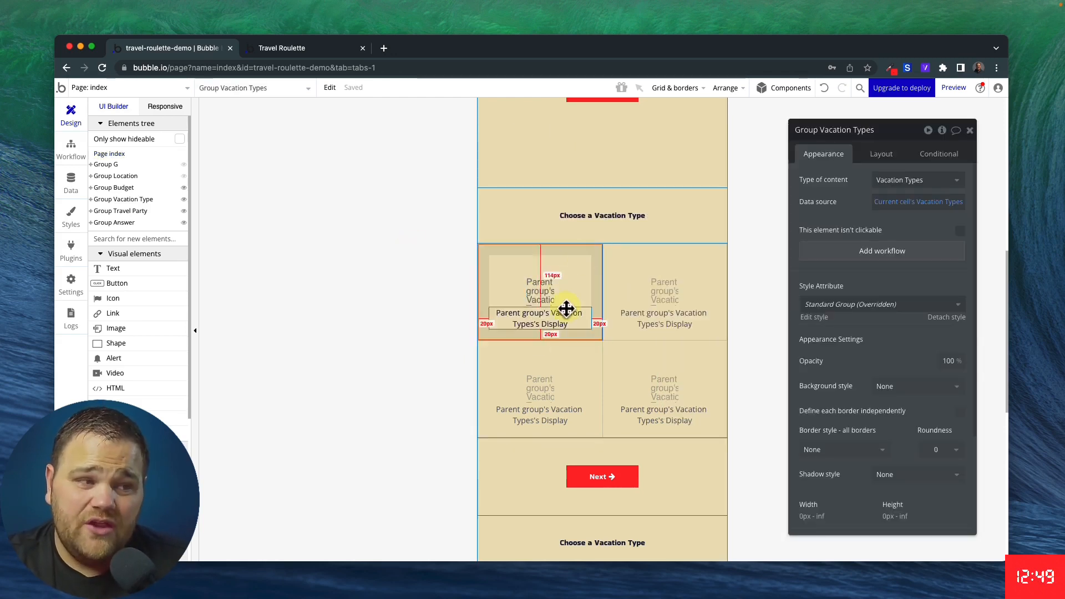
right_click(577, 282)
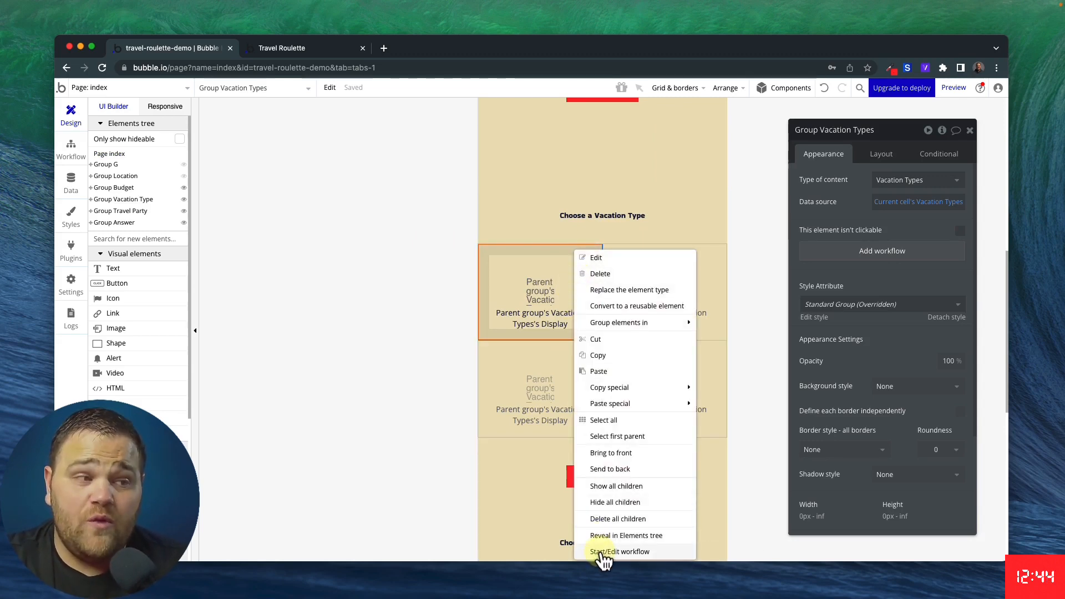
click(602, 553)
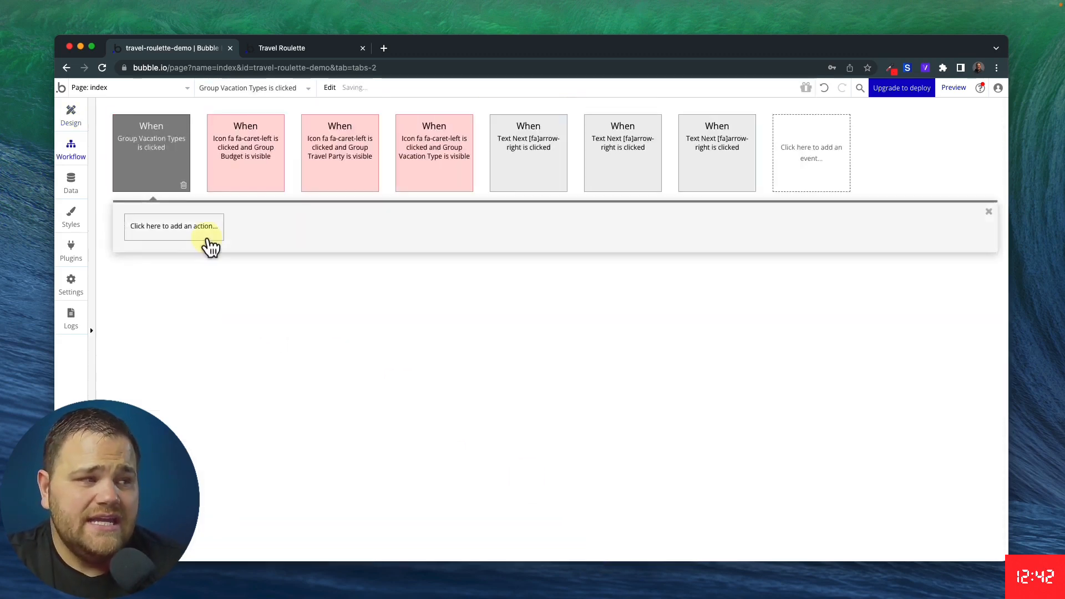
Add a Set state action that sets the index page's saved vacation type to Current cell's Vacation Types
click(154, 232)
text(set)
click(168, 272)
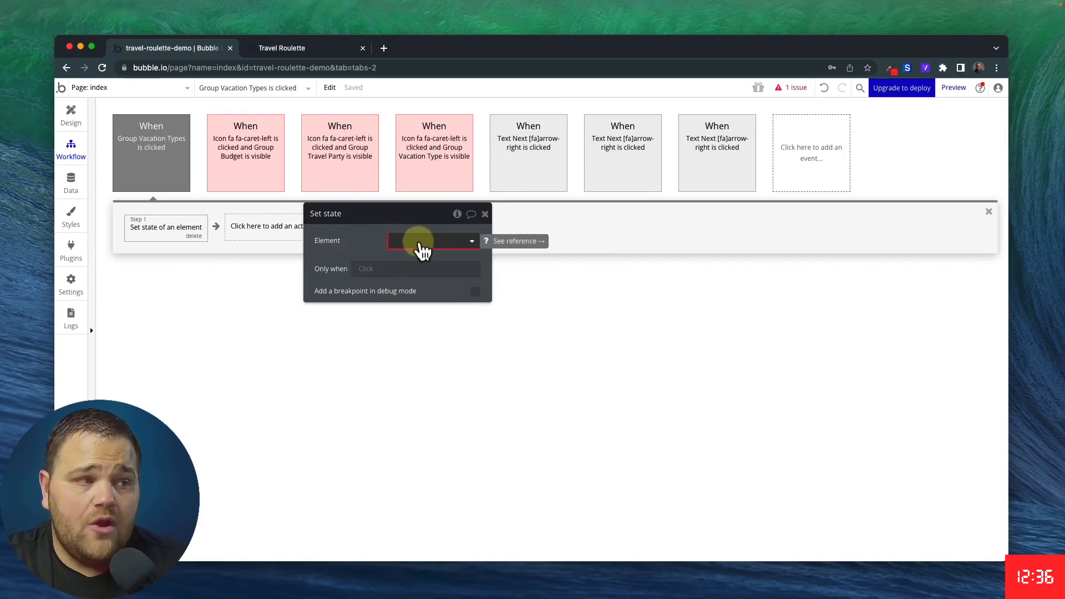
click(420, 244)
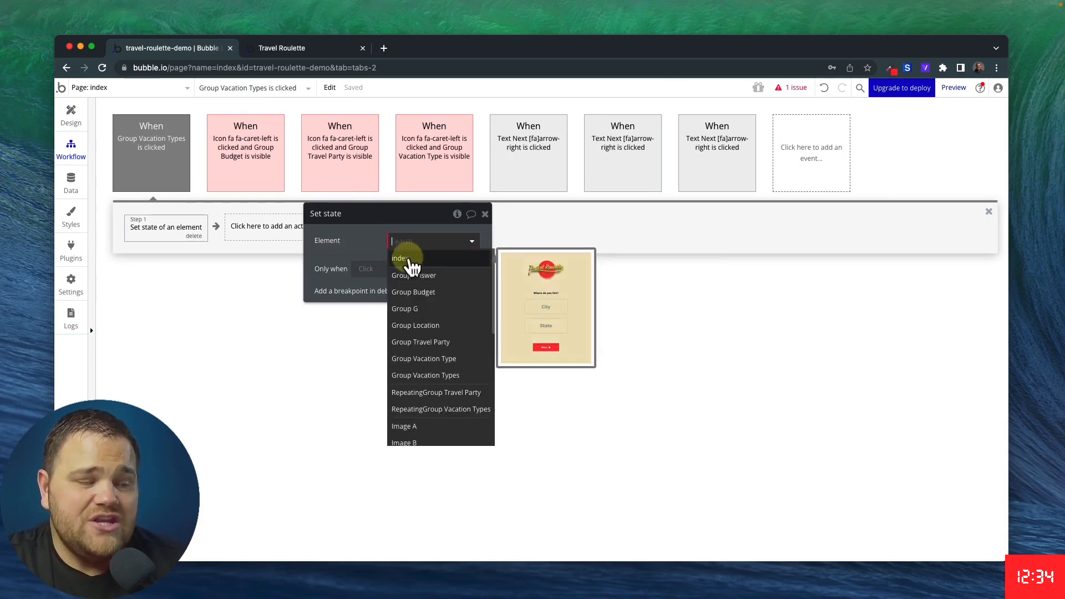
click(410, 258)
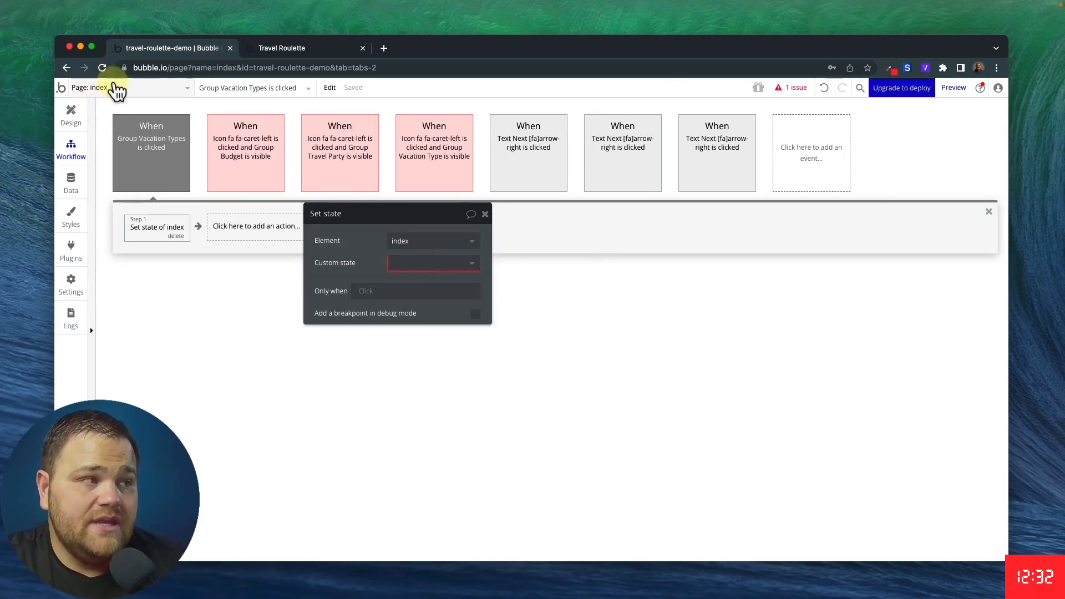
click(402, 262)
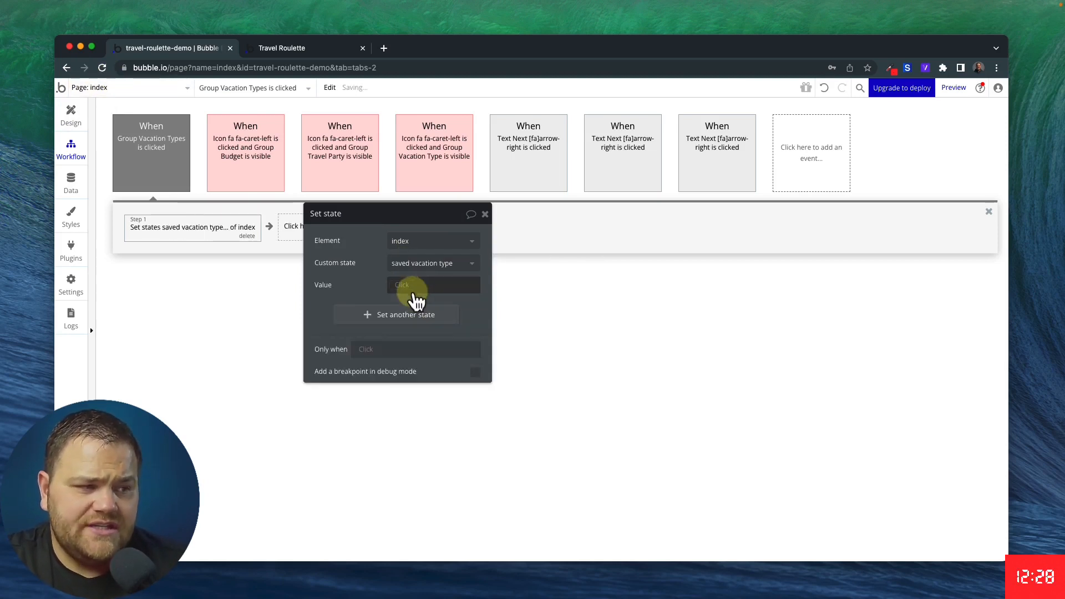
click(406, 284)
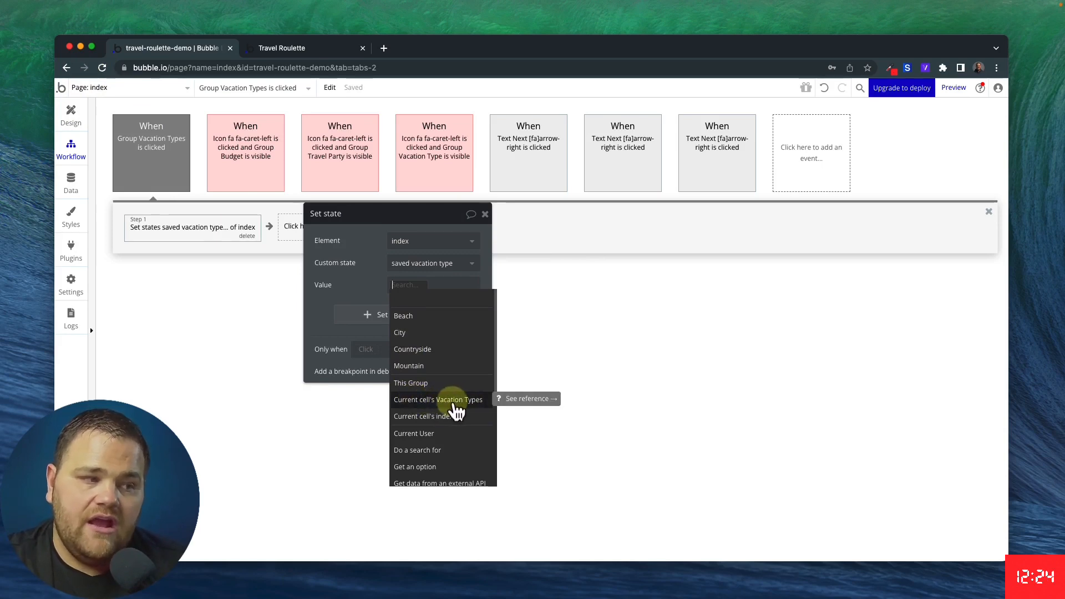
click(454, 402)
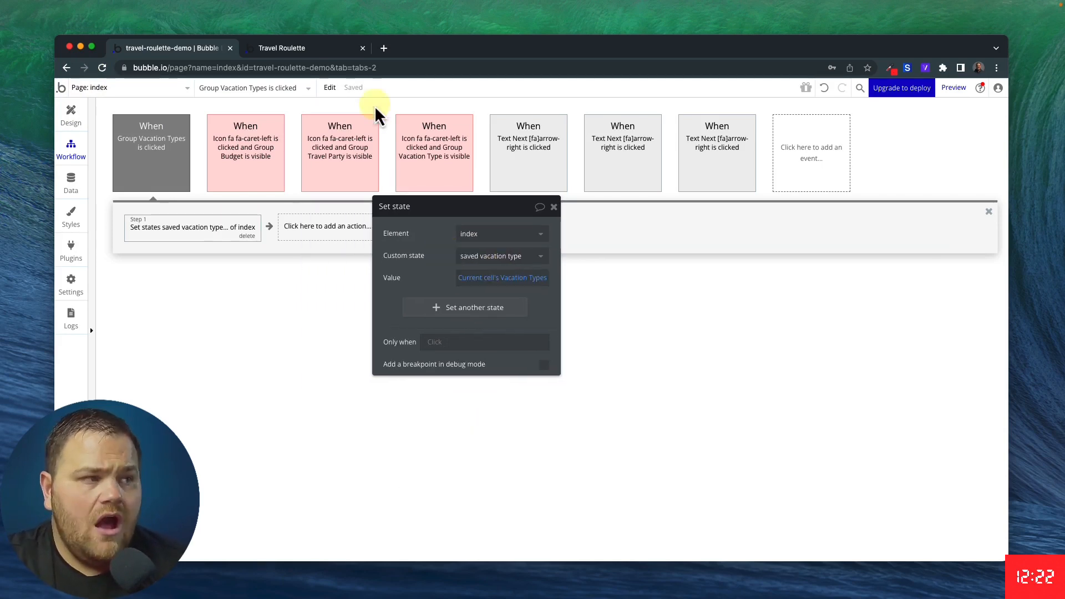
Refresh the Travel Roulette preview, enter "sdfds" as city and state, and advance to the vacation type options
click(315, 52)
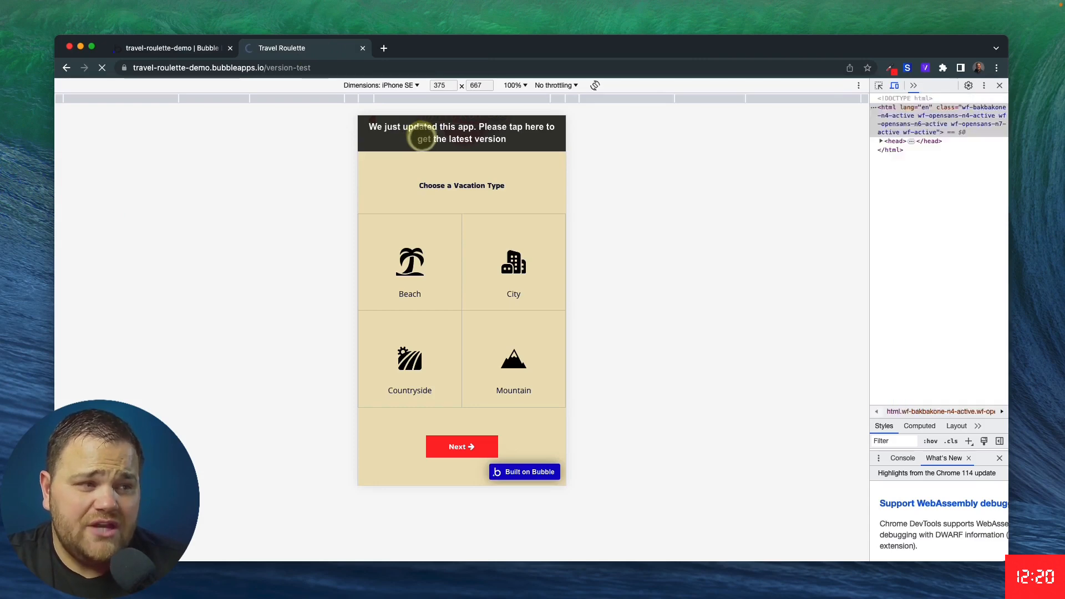
click(448, 256)
text(sdfds)
click(459, 314)
text(sdfds)
click(462, 371)
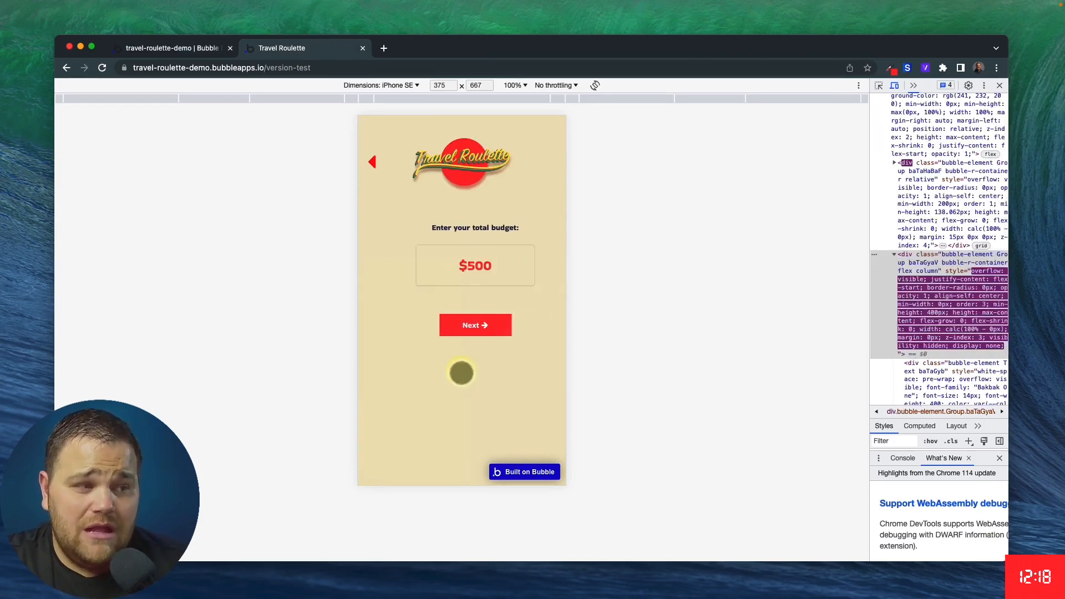
click(466, 327)
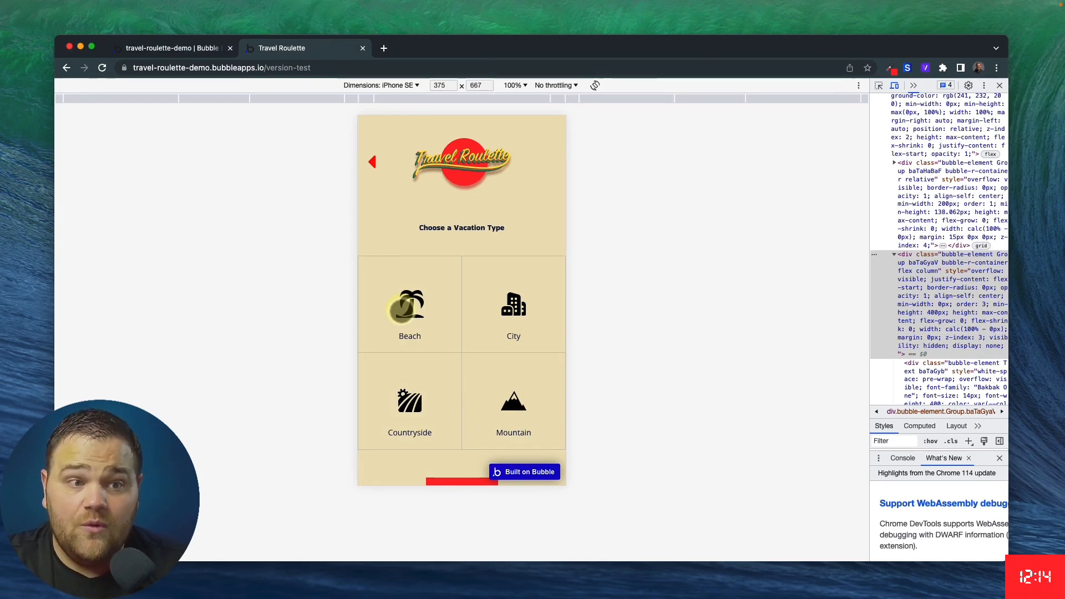
scroll(397, 309, down, 2)
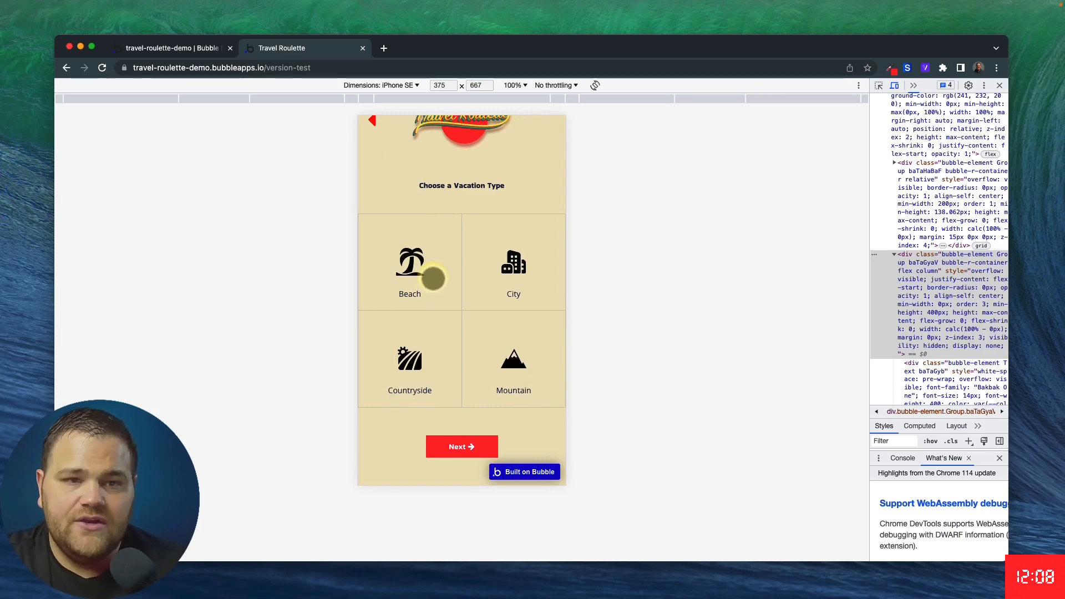
Return to the editor's design view and open the conditional settings of Group Vacation Types
click(174, 51)
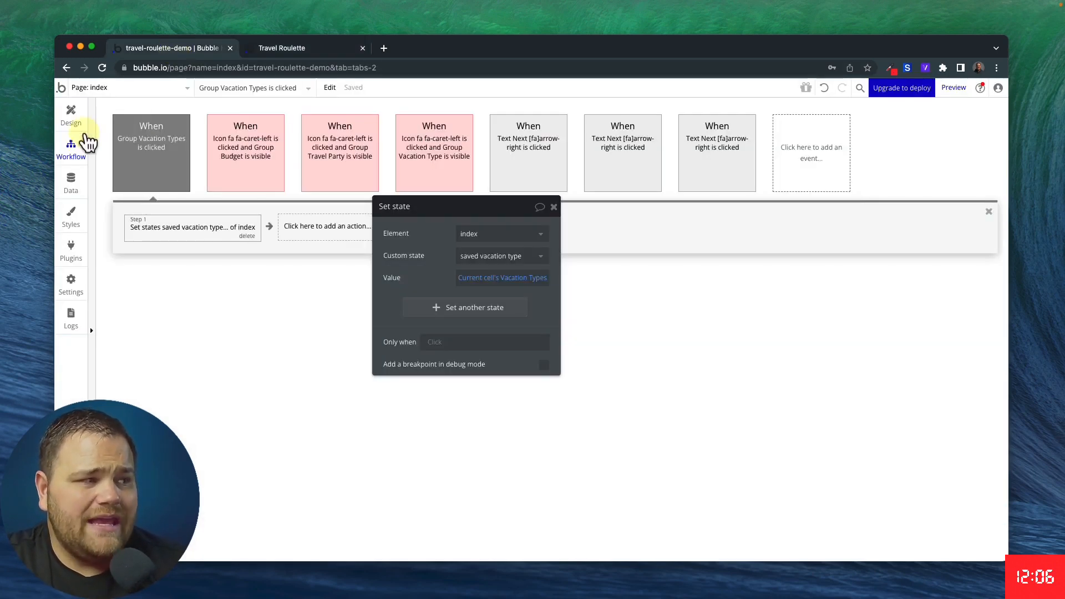
click(72, 116)
drag(381, 275, 316, 197)
scroll(537, 348, down, 10)
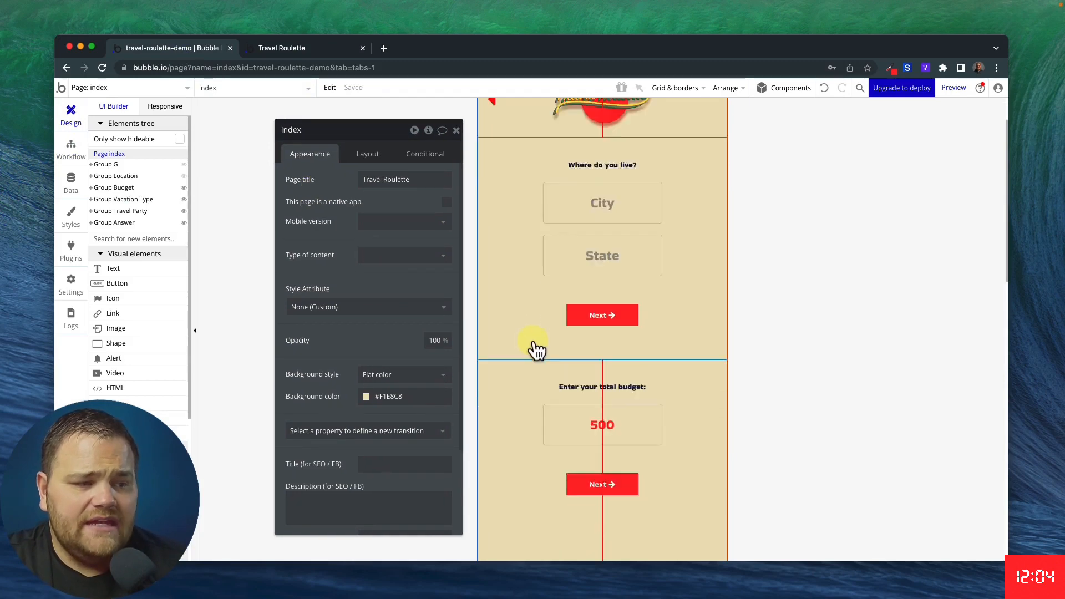
click(591, 262)
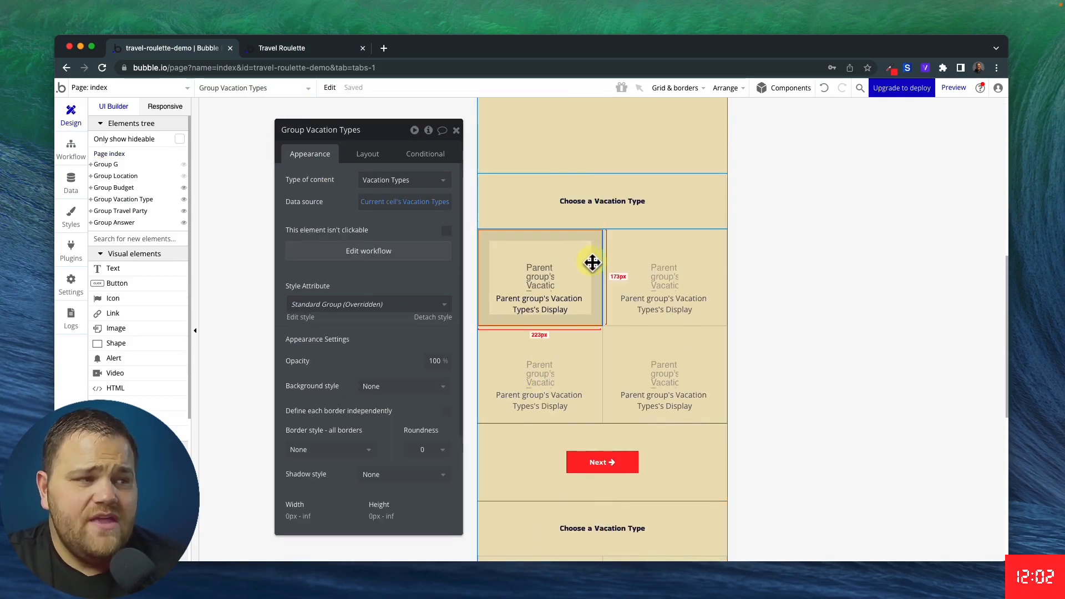
scroll(364, 357, down, 2)
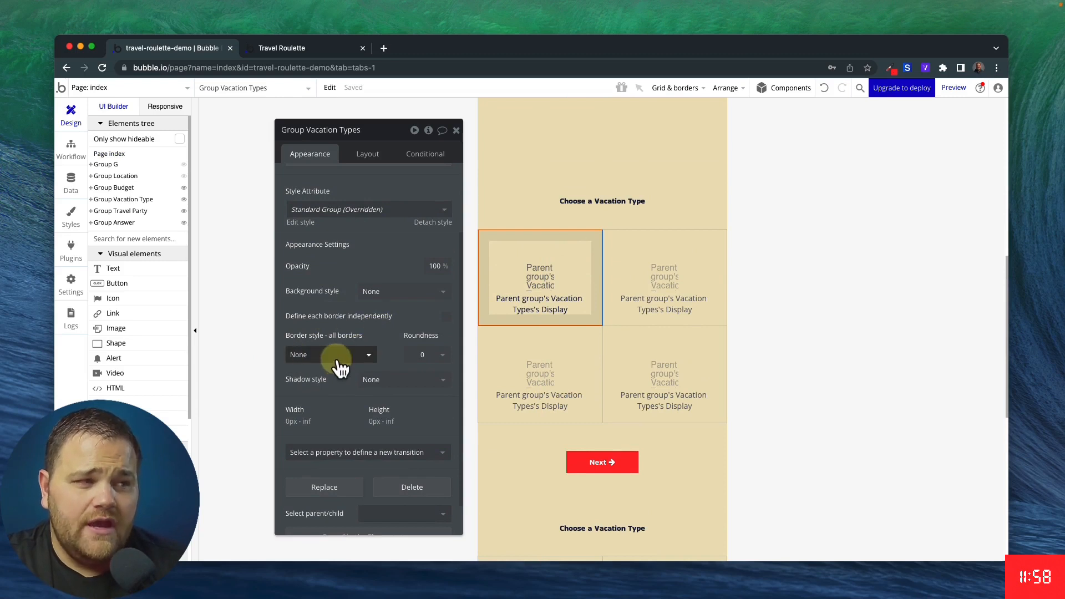
click(429, 159)
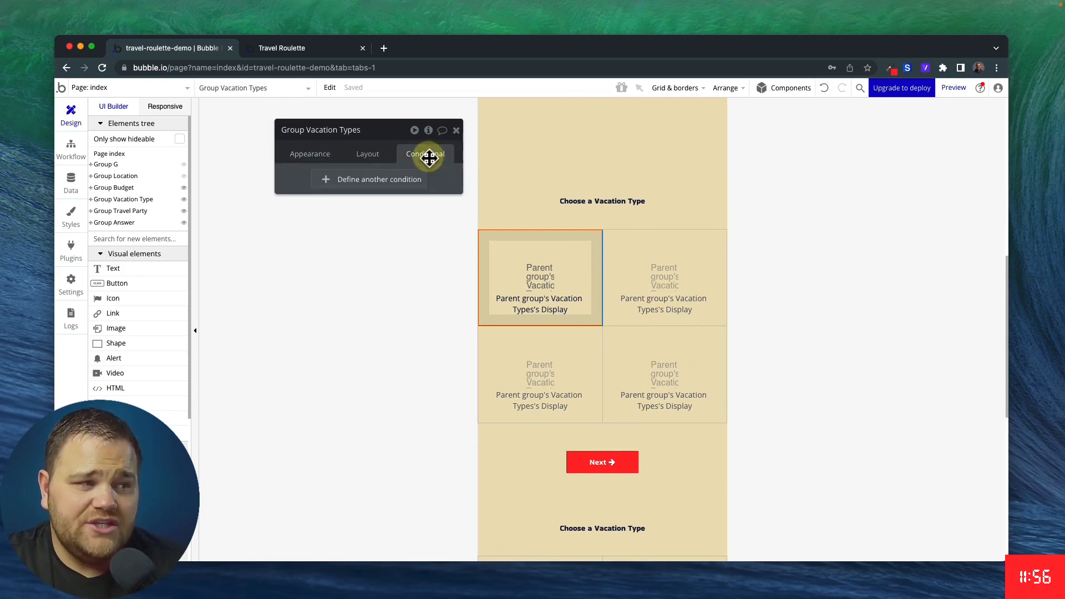
Define a condition on Group Vacation Types for when Current cell's Vacation Types is index's saved vacation type
click(368, 183)
click(326, 186)
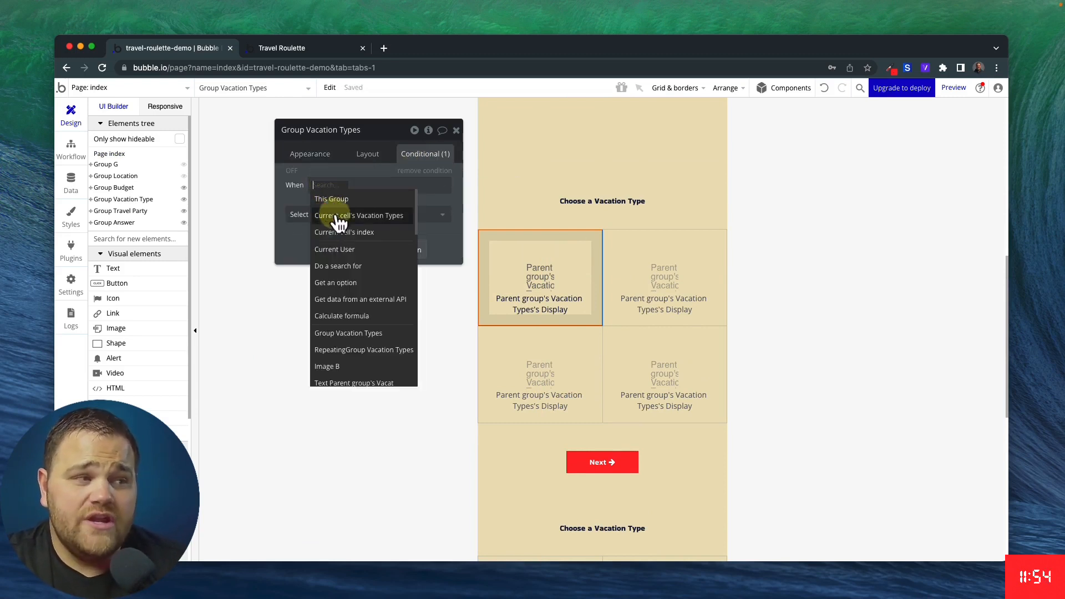
click(377, 216)
click(414, 233)
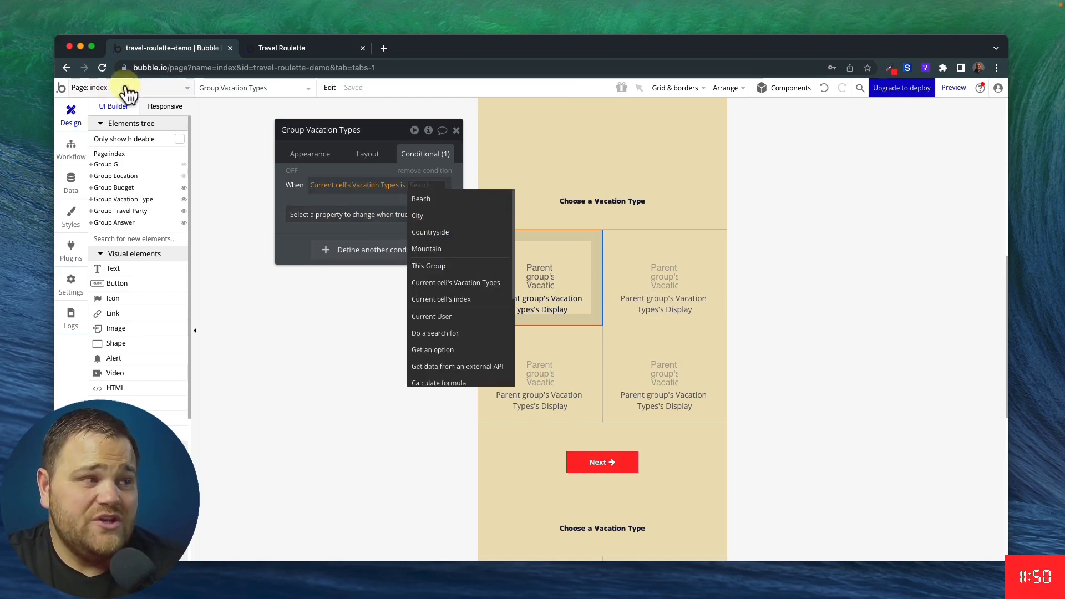
text(inde)
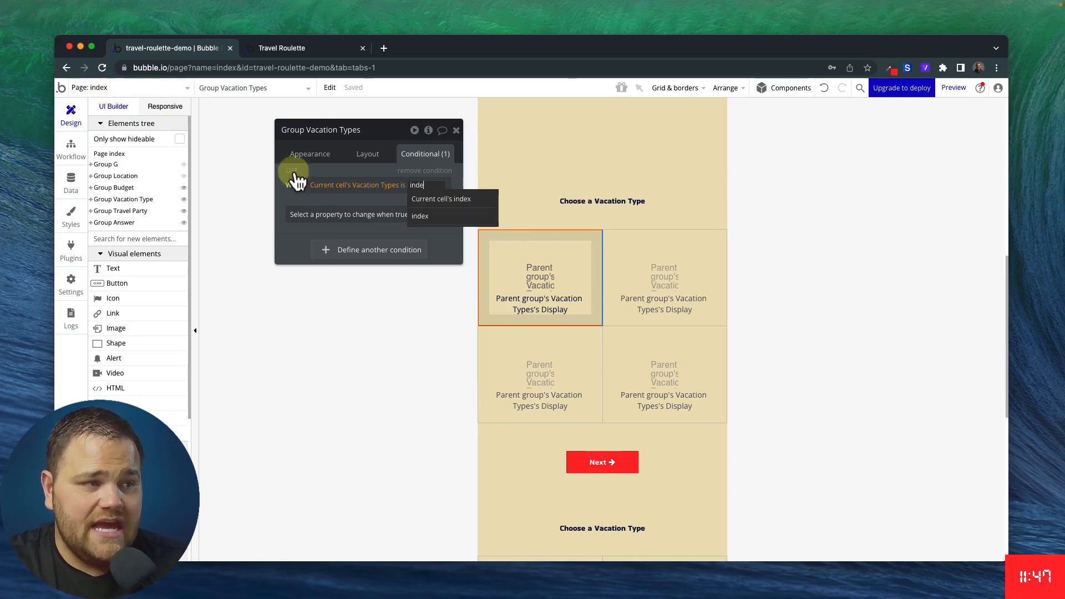
click(419, 216)
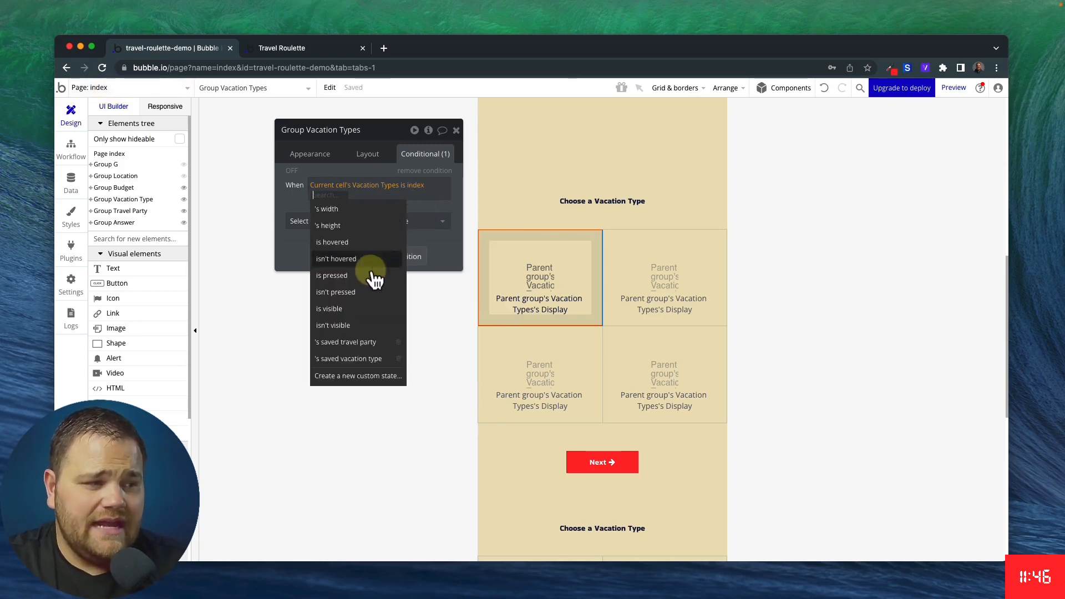
click(353, 359)
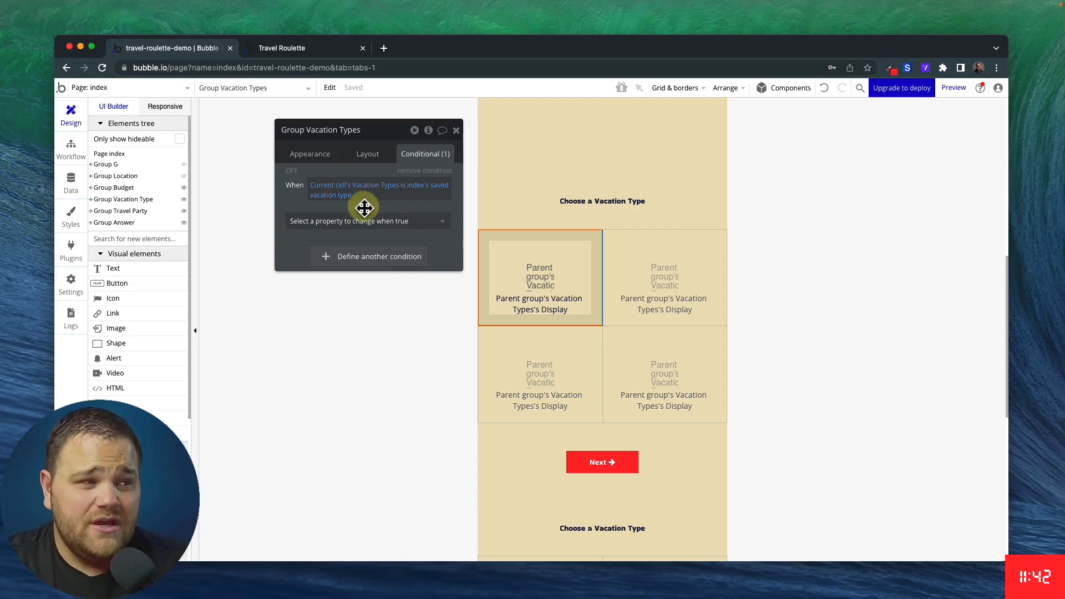
Make the condition set the group's border style to Solid and its border width to 2 on all borders
click(348, 220)
text(bord)
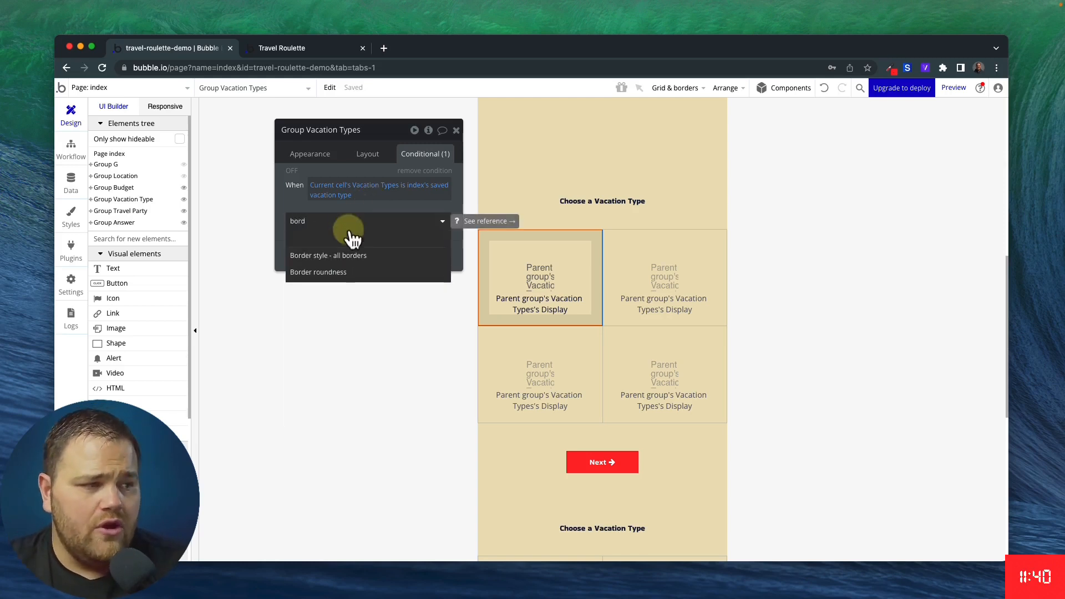
click(344, 256)
click(372, 220)
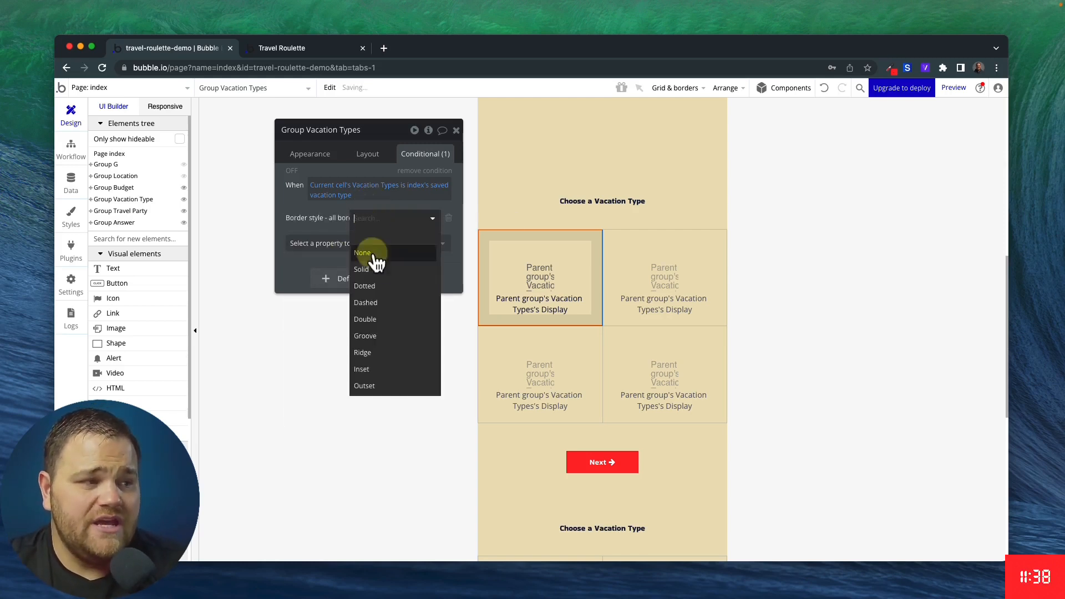
click(370, 269)
click(358, 244)
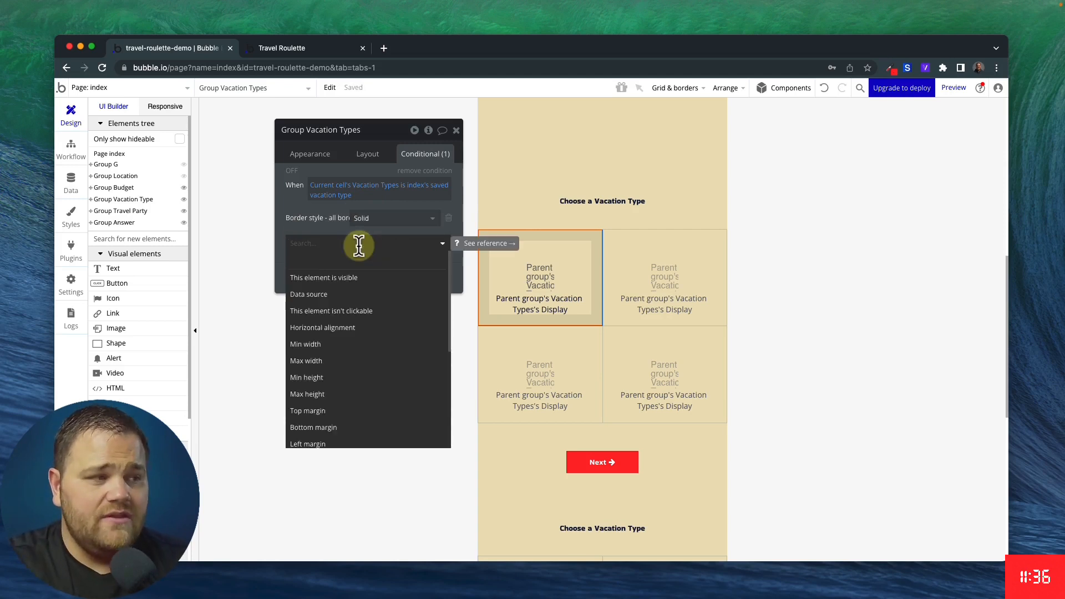
text(border)
click(357, 299)
click(432, 244)
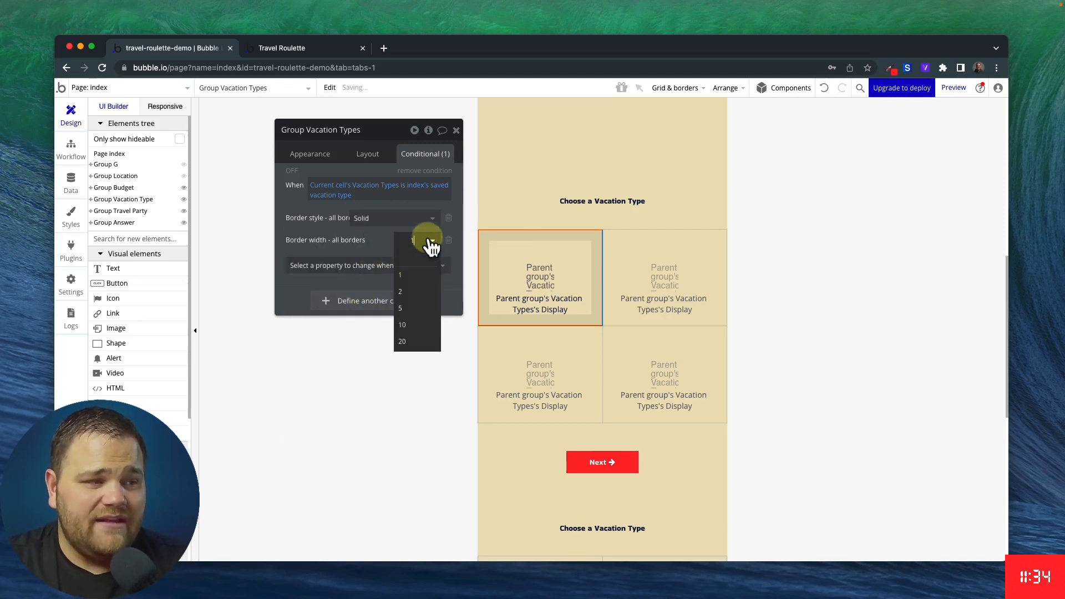
click(400, 291)
Add a border color property for all borders to the condition and set it to the red color variable
click(344, 265)
text(bord)
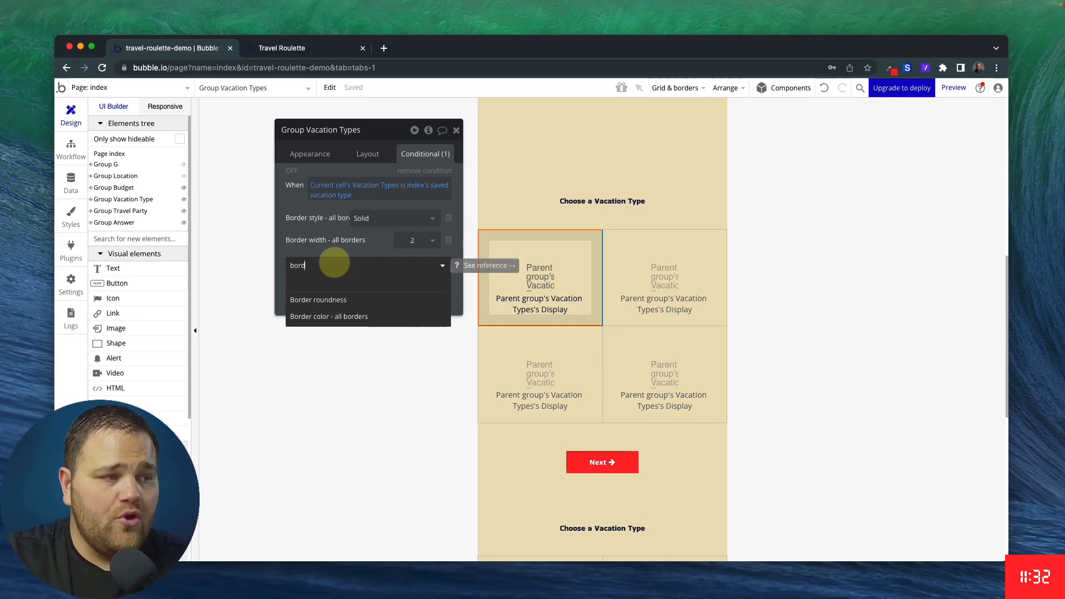
click(358, 317)
click(375, 218)
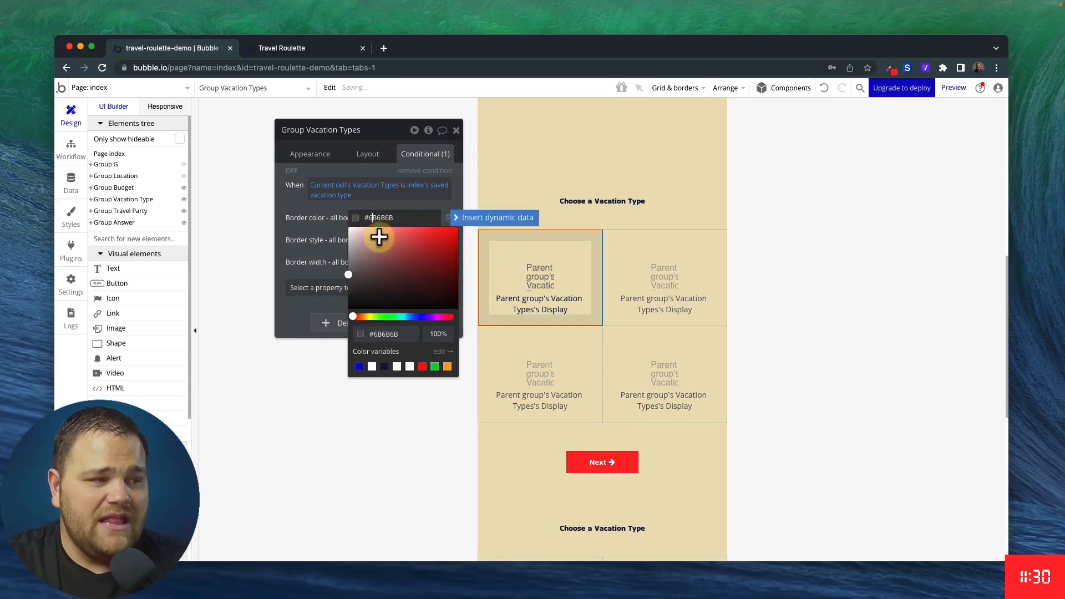
click(434, 367)
click(305, 219)
Load the updated app in the Travel Roulette preview, fill in the location, advance to the vacation types and select City
click(298, 49)
click(427, 131)
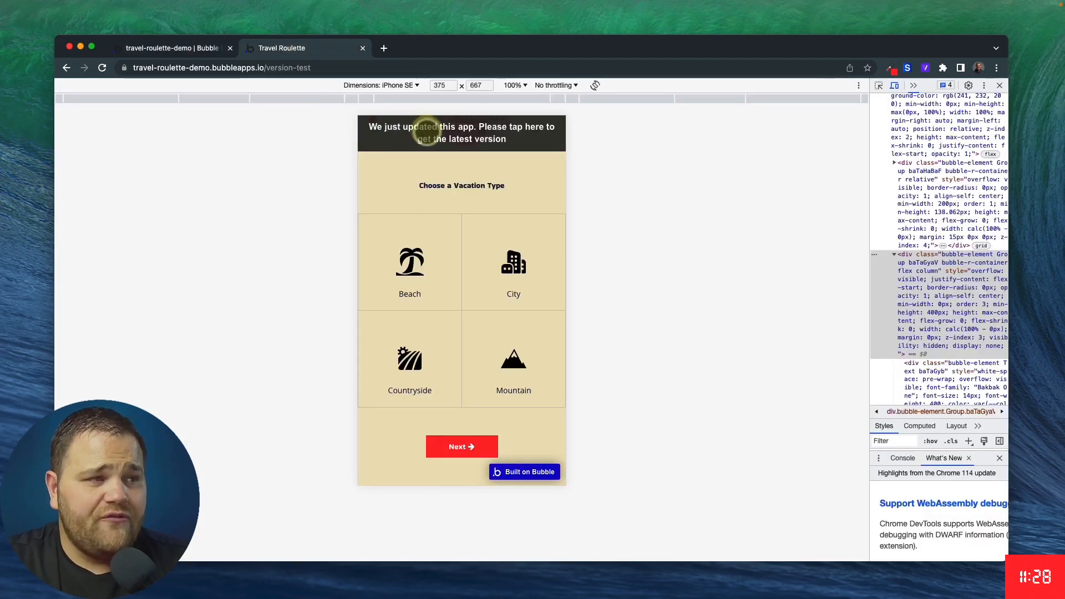
click(463, 275)
text(sdfds)
click(462, 314)
text(sd)
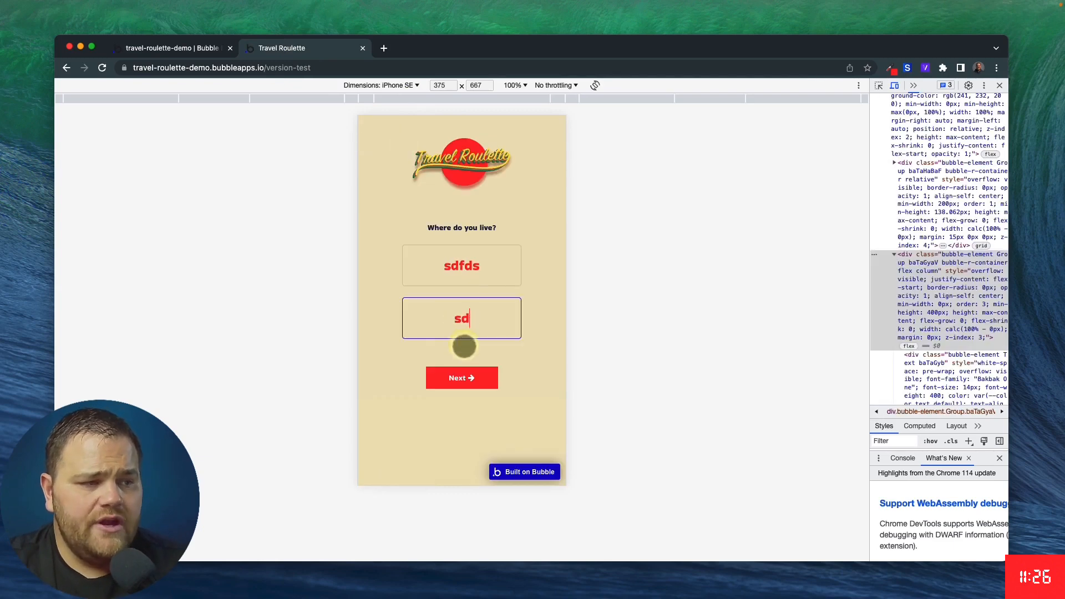
click(462, 378)
click(466, 314)
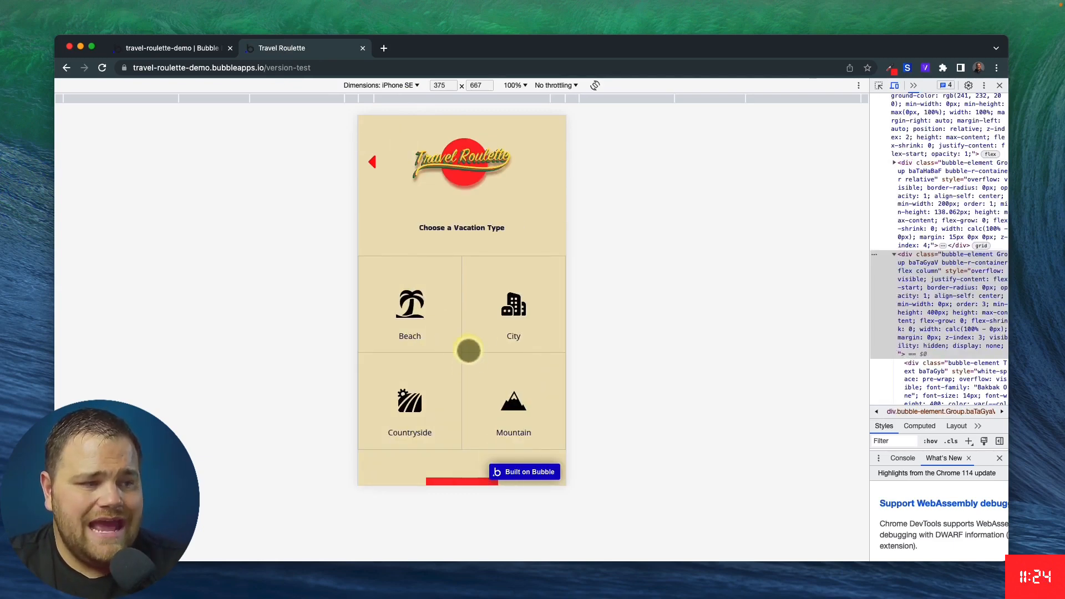
click(487, 329)
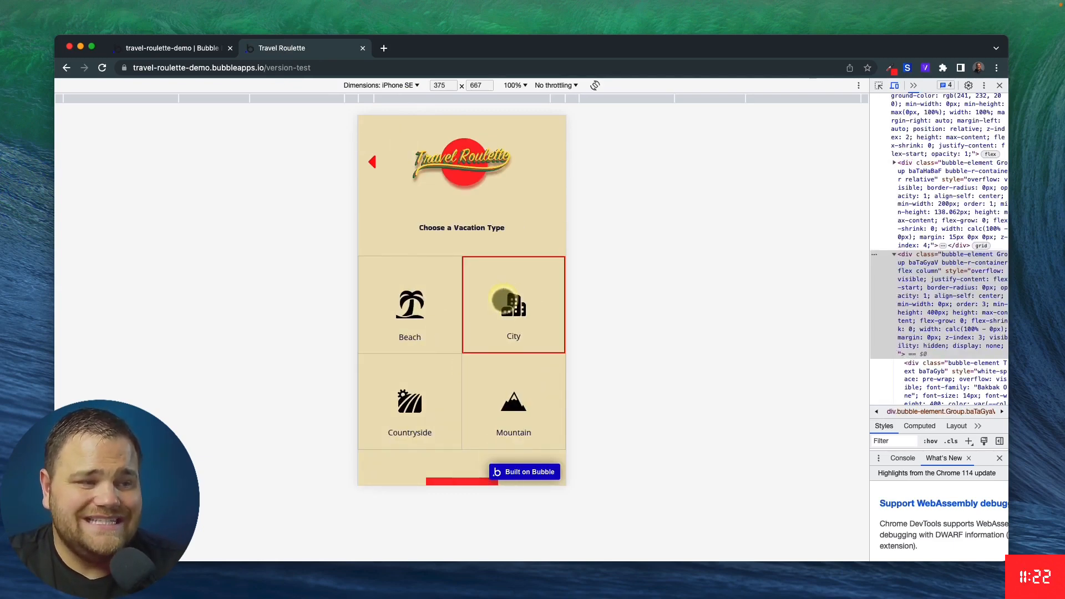
Test the selection highlight by choosing each vacation type in turn, finishing on Beach, and advance to the travel party options
click(421, 395)
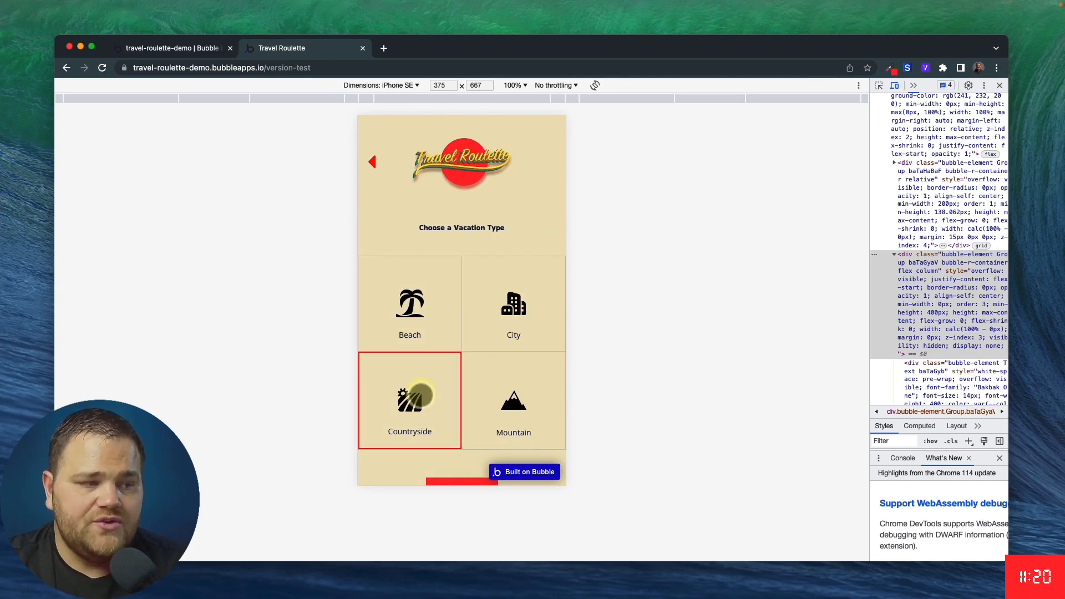
click(505, 395)
click(405, 313)
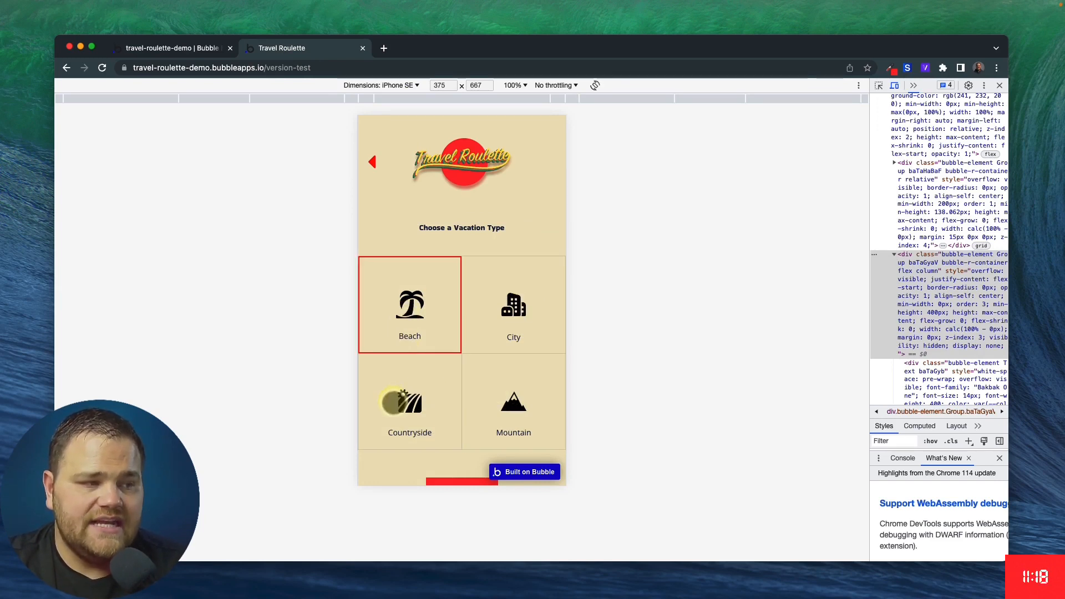
click(394, 402)
click(511, 310)
click(512, 394)
click(399, 308)
scroll(438, 399, down, 1)
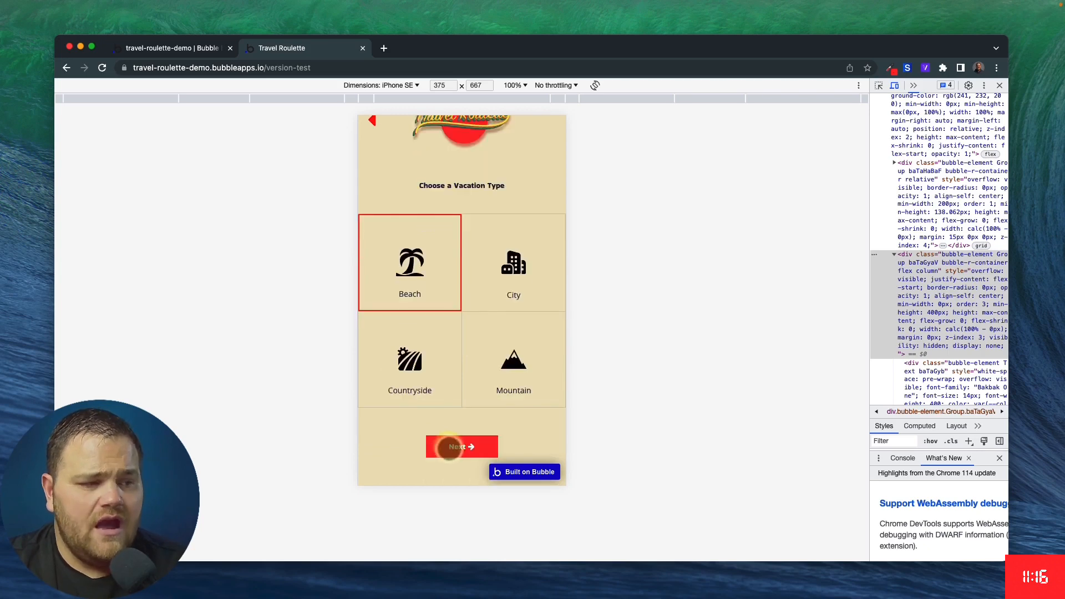
click(453, 445)
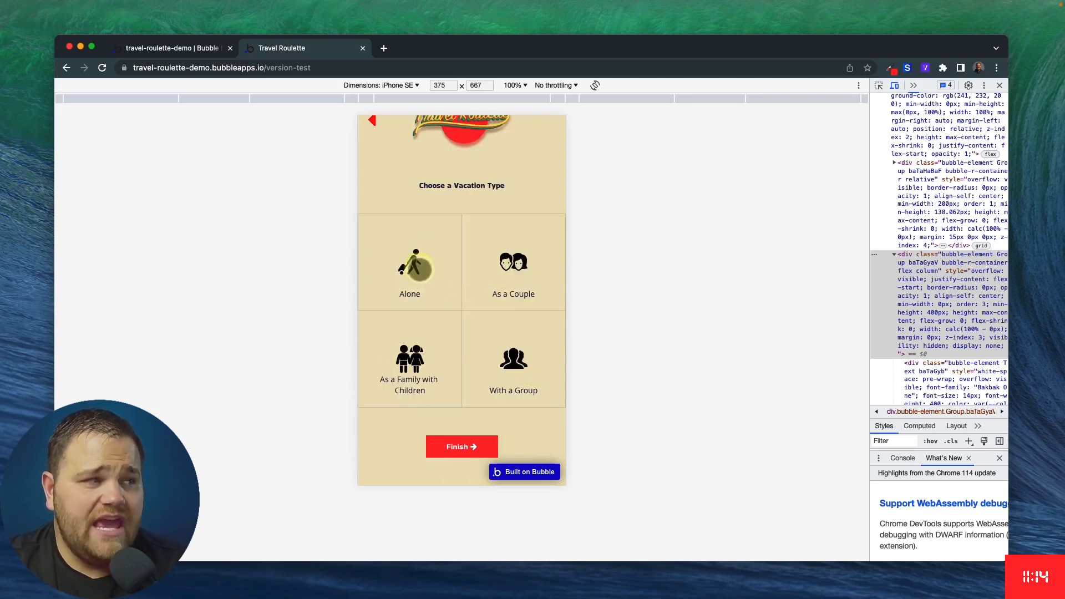
Return to the Bubble editor and create a workflow for when the Group Travel Party cell is clicked
click(172, 48)
scroll(499, 272, down, 3)
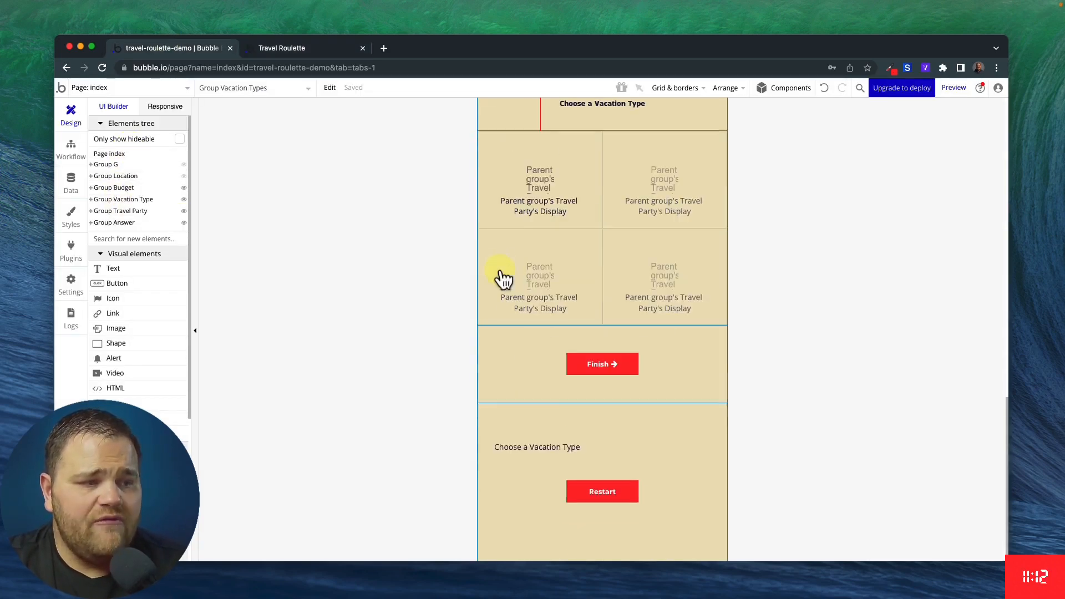
click(586, 171)
right_click(586, 169)
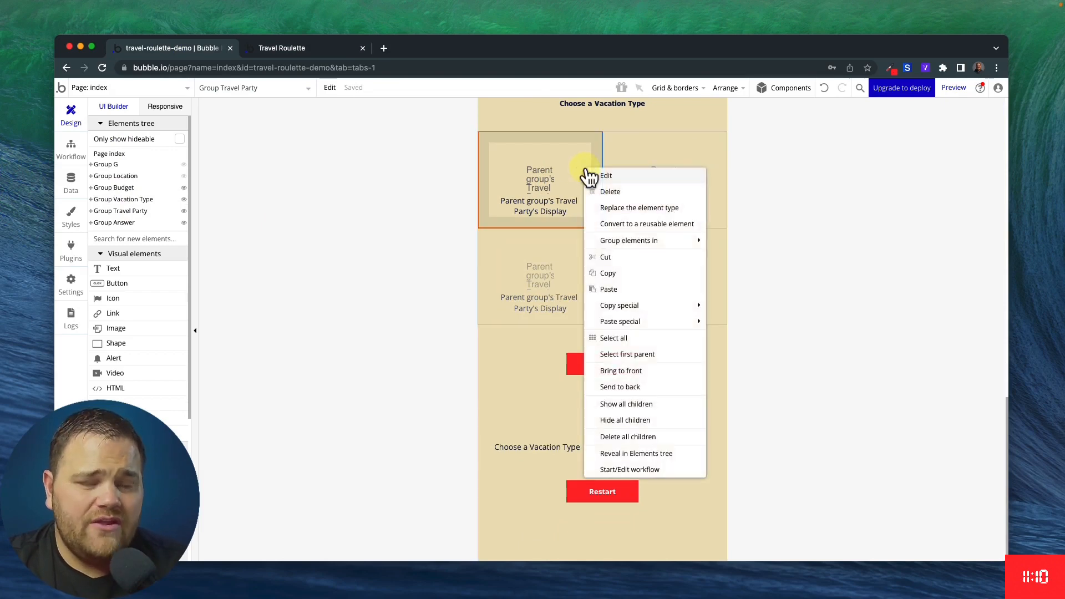
click(614, 470)
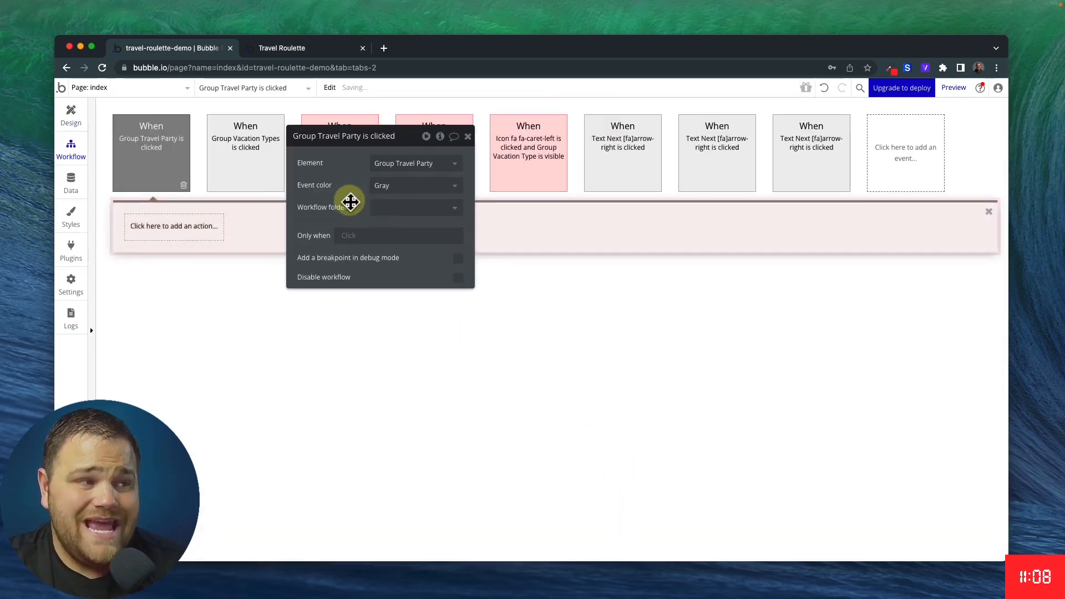
drag(331, 193, 401, 206)
Add a Set state action that sets index's saved travel party to Current cell's Travel Party
click(192, 232)
text(set)
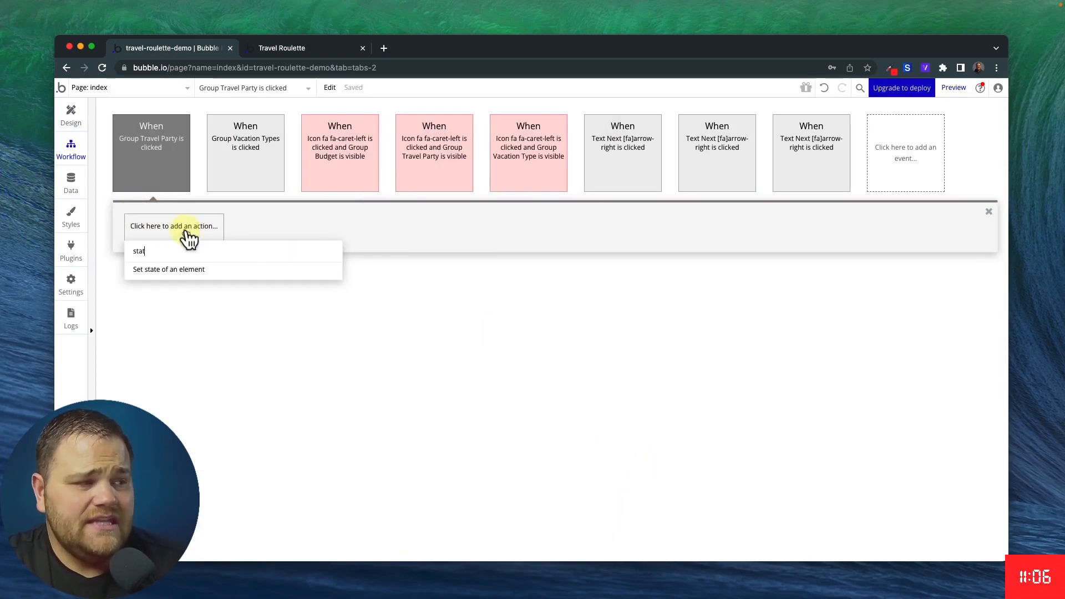
click(172, 271)
click(443, 172)
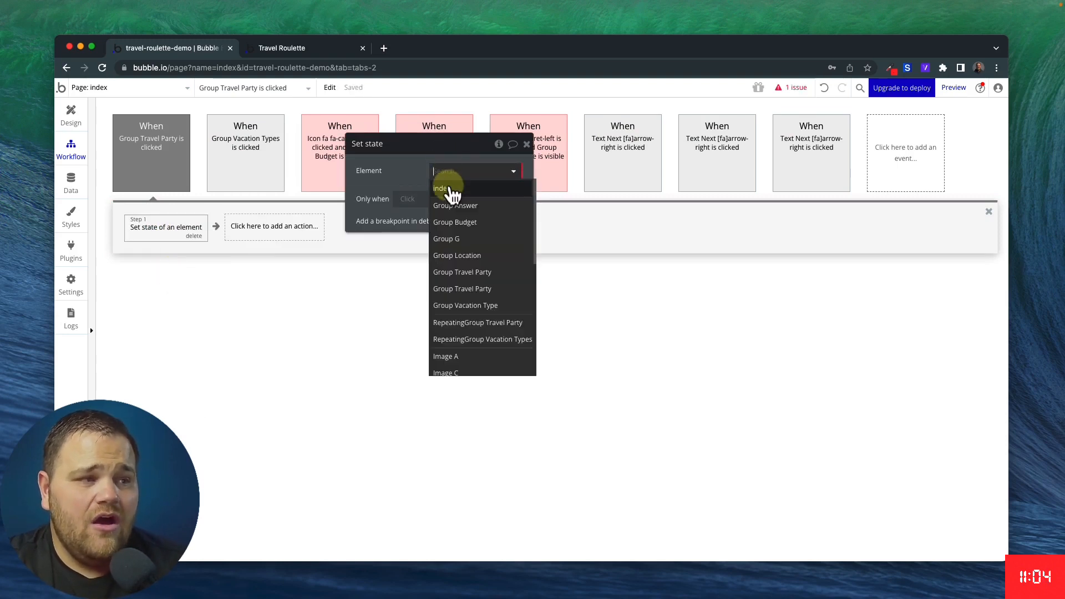
click(447, 200)
click(450, 194)
click(454, 214)
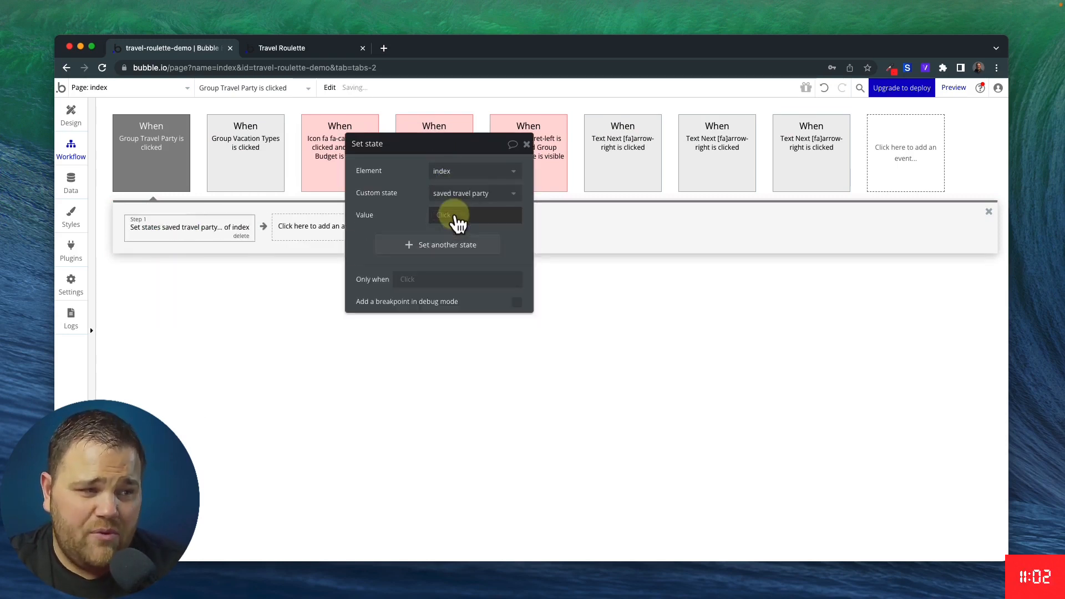
click(444, 218)
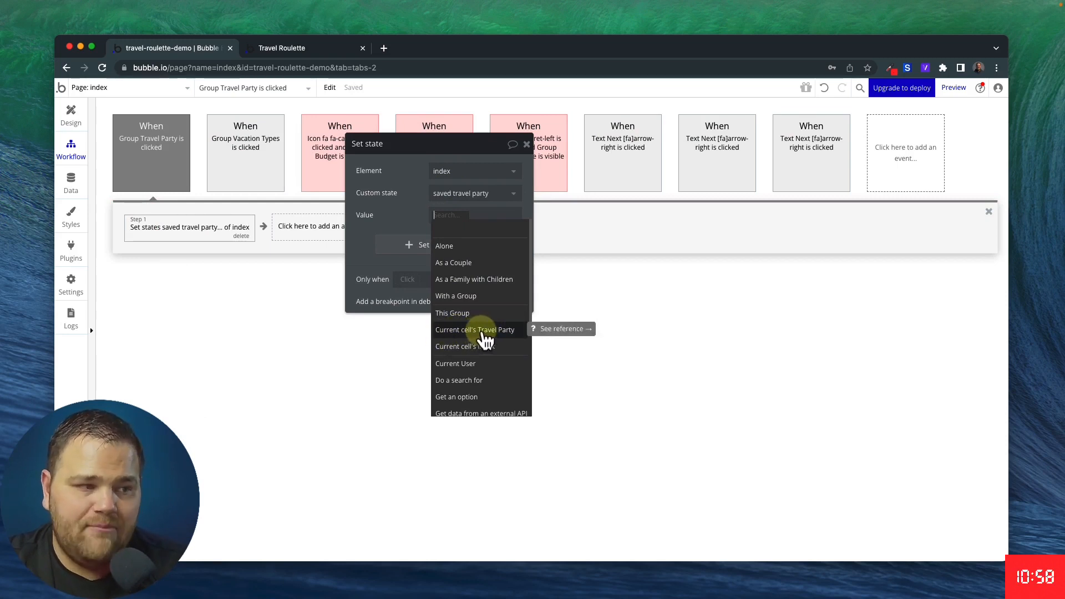
click(483, 332)
Change the heading above the travel party grid in the design to "Choose a Travel Party"
click(71, 113)
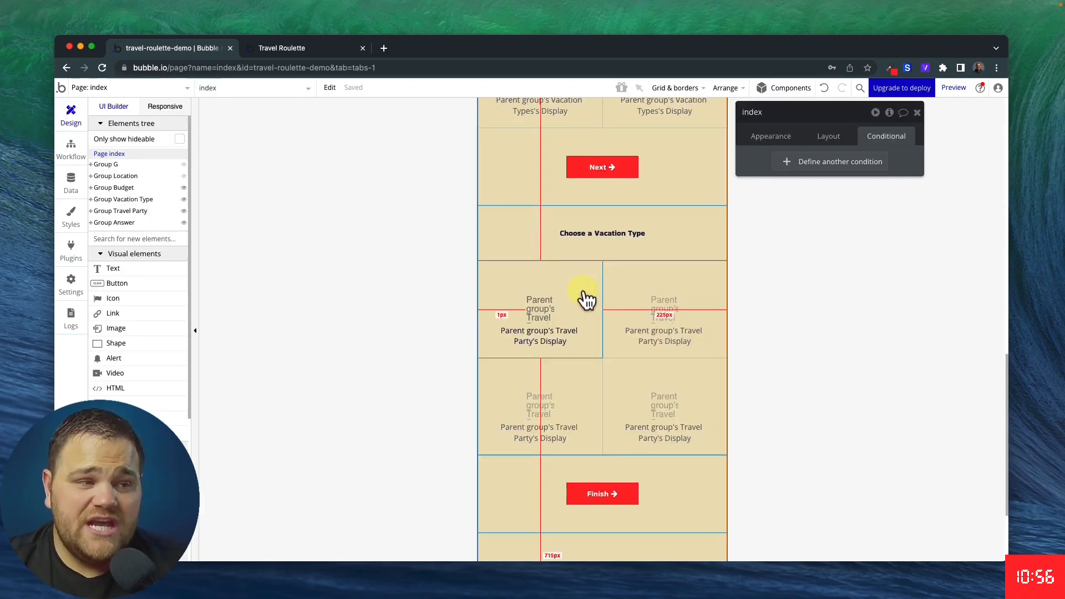
click(585, 295)
scroll(583, 292, up, 5)
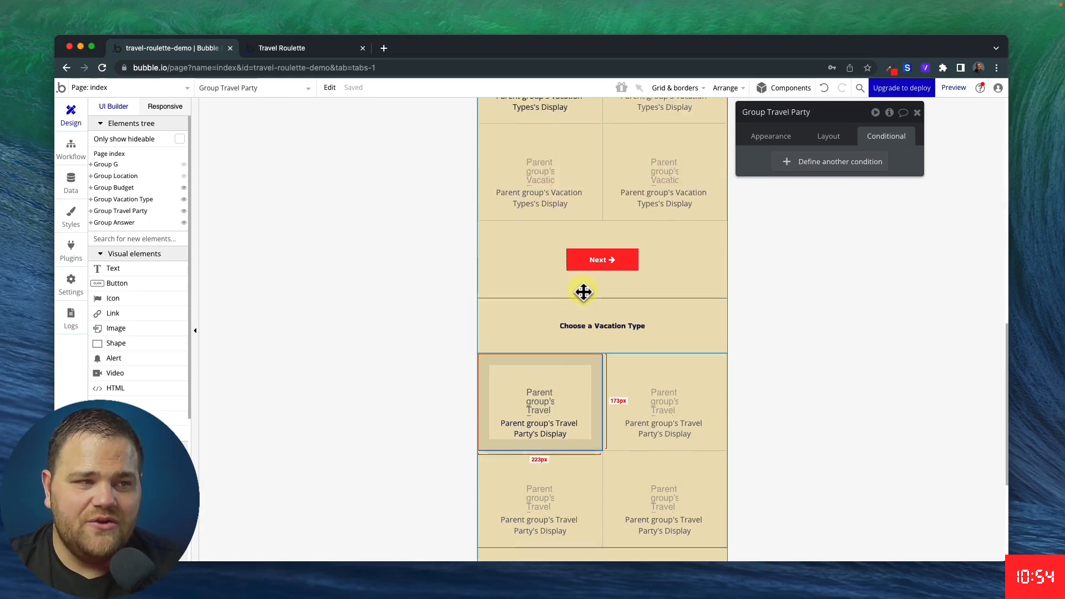
click(598, 168)
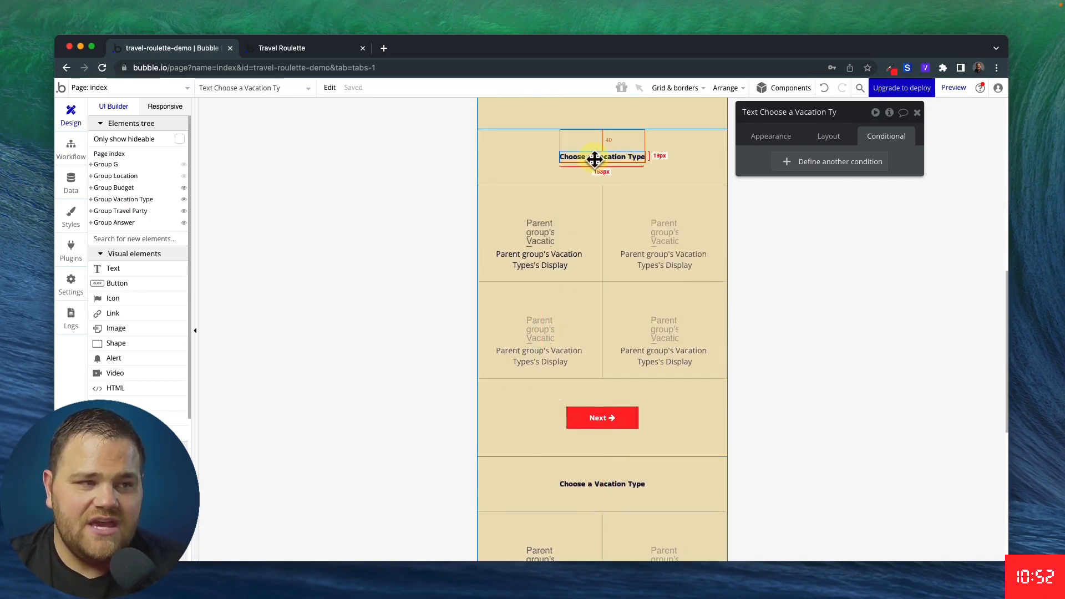
click(587, 484)
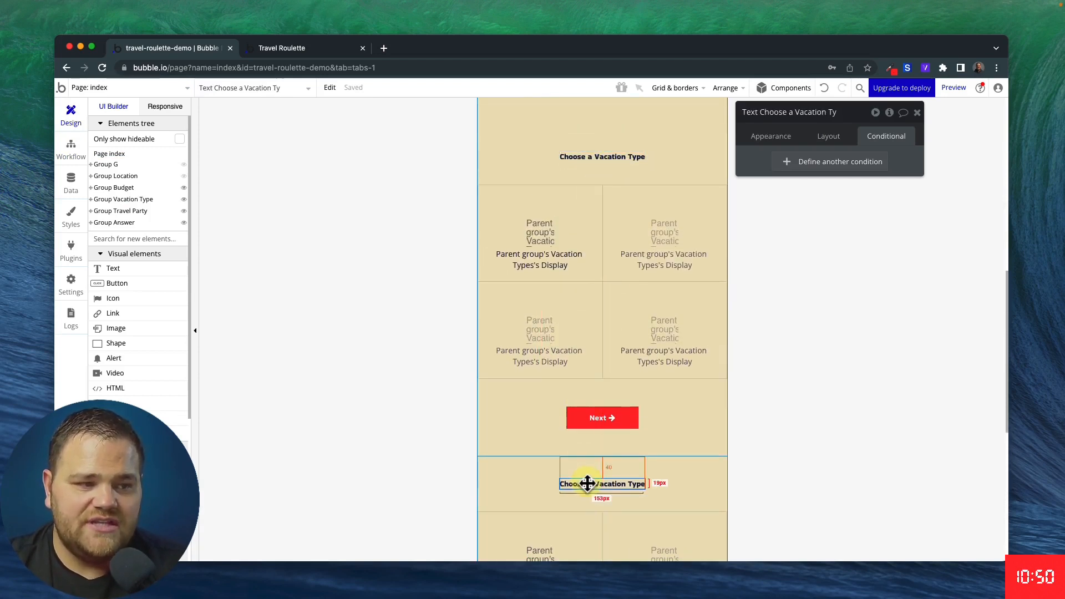
click(771, 136)
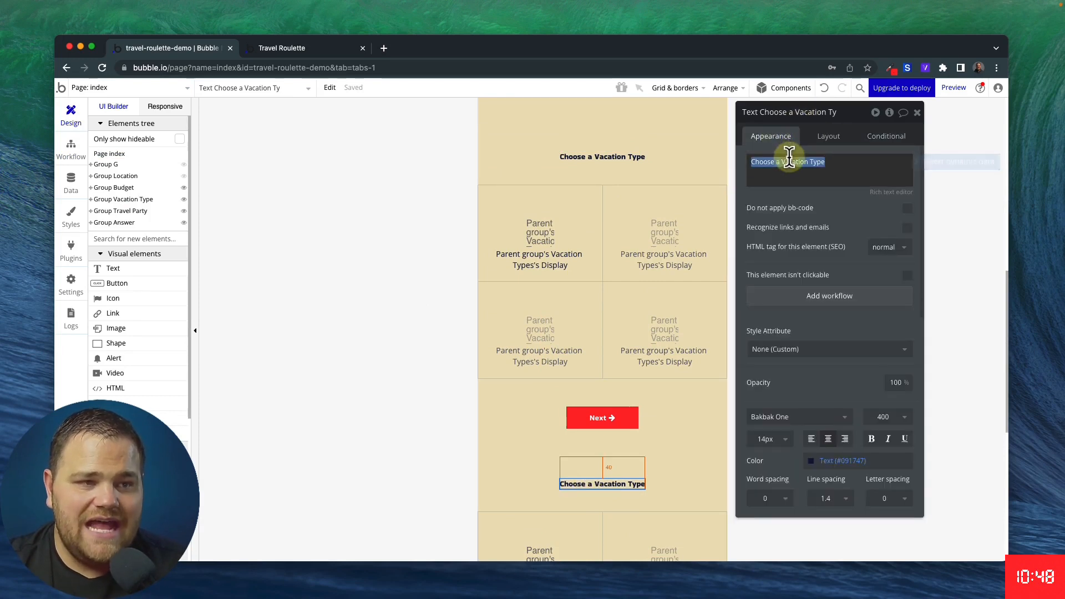
double_click(792, 162)
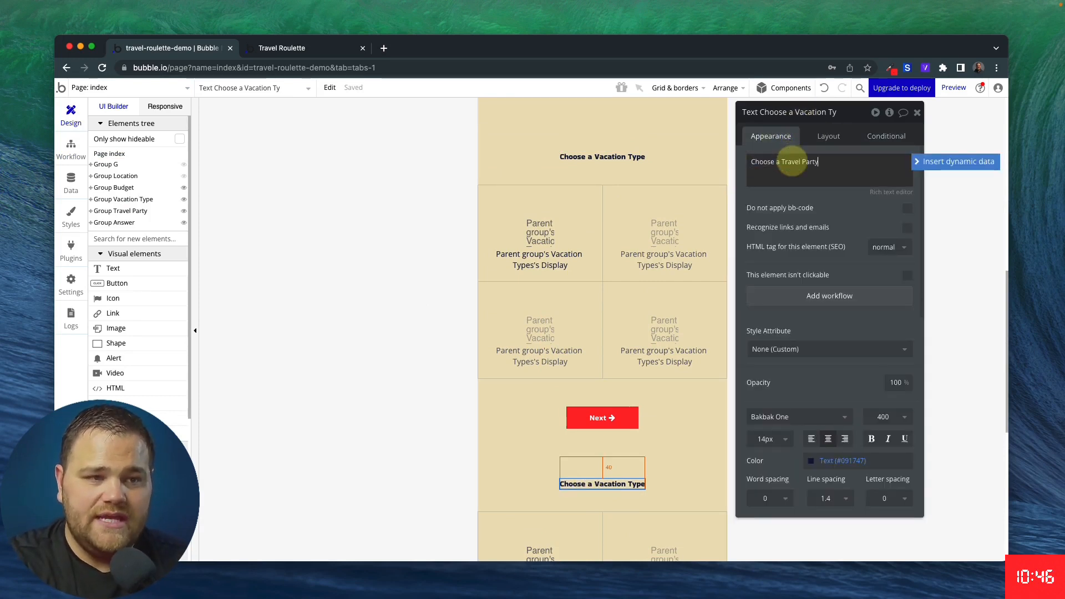
text(Travel Party)
Define a condition on Group Travel Party for when index's saved travel party is Current cell's Travel Party
scroll(705, 366, down, 4)
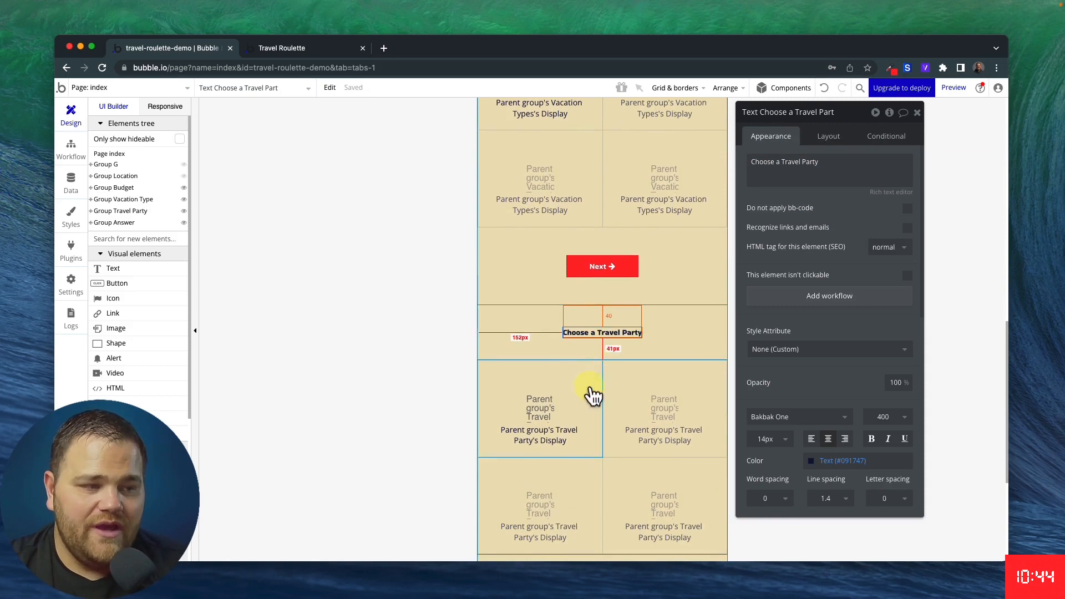
click(591, 394)
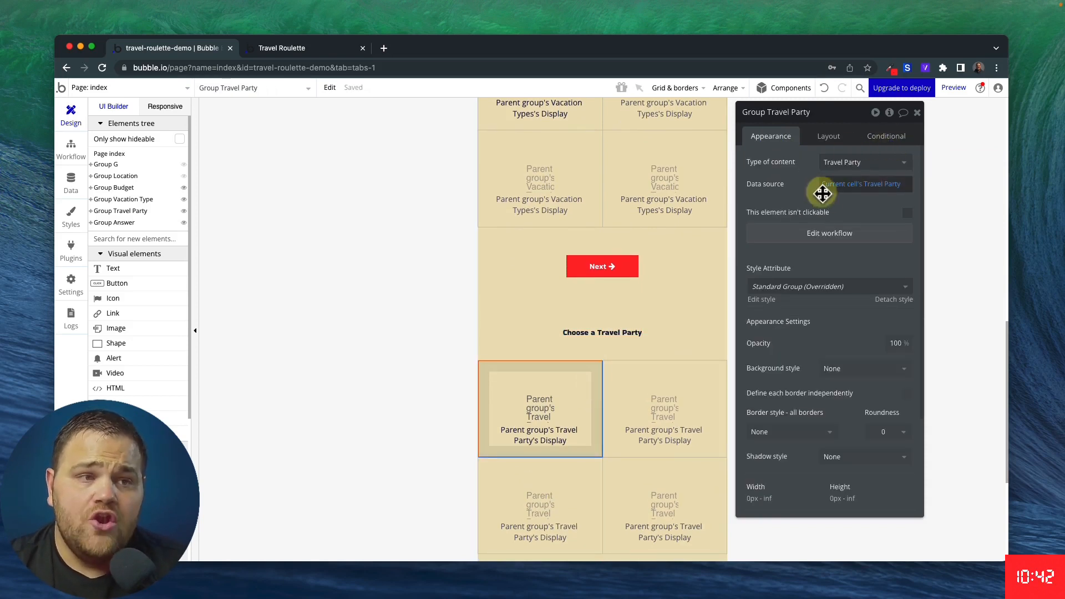
scroll(806, 347, down, 3)
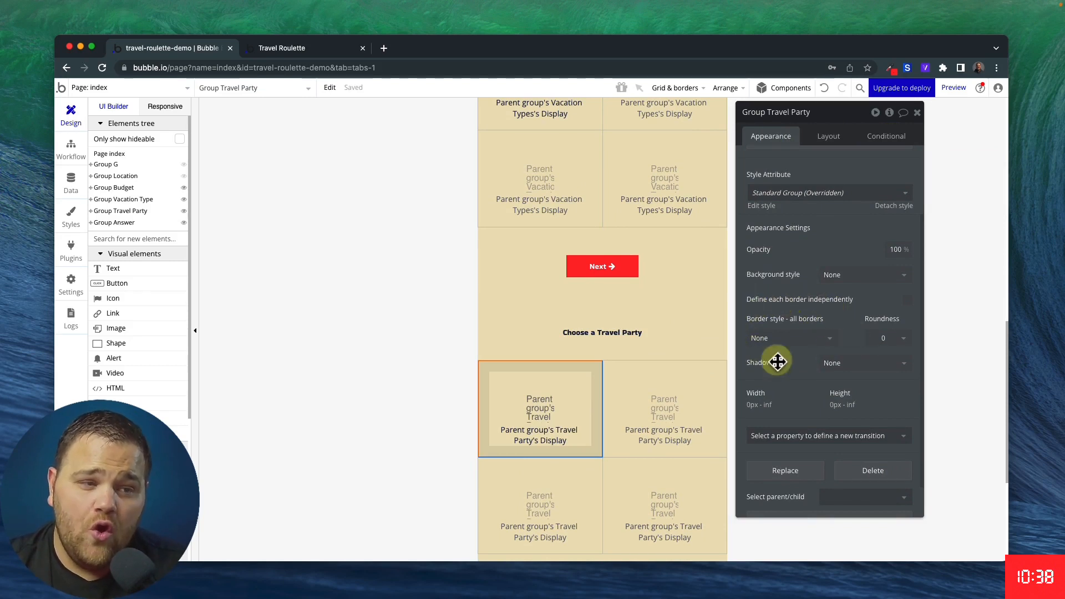
click(886, 136)
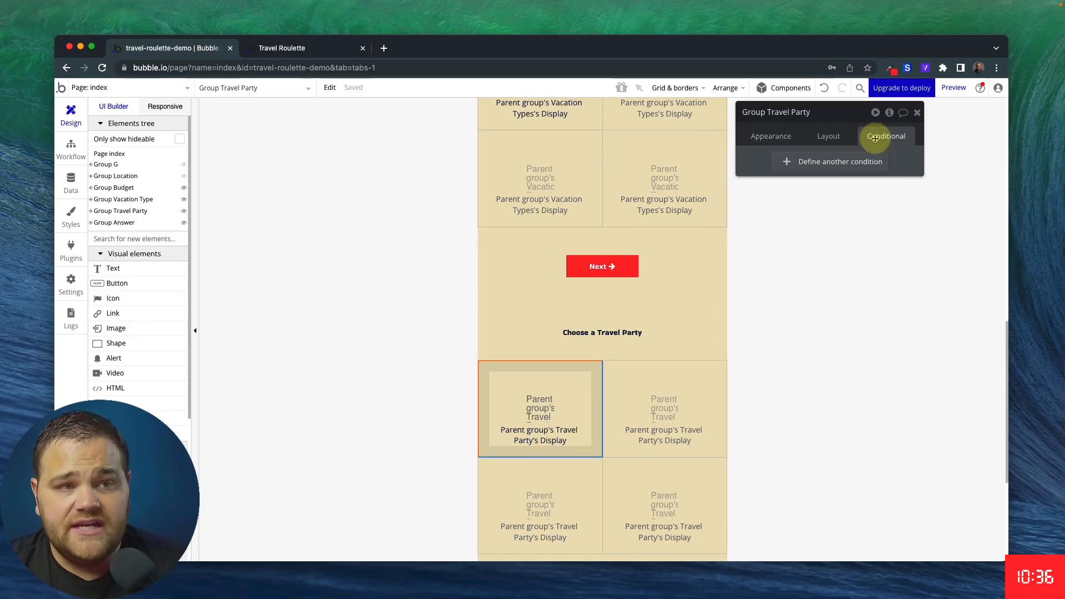
click(819, 165)
click(789, 167)
text(index)
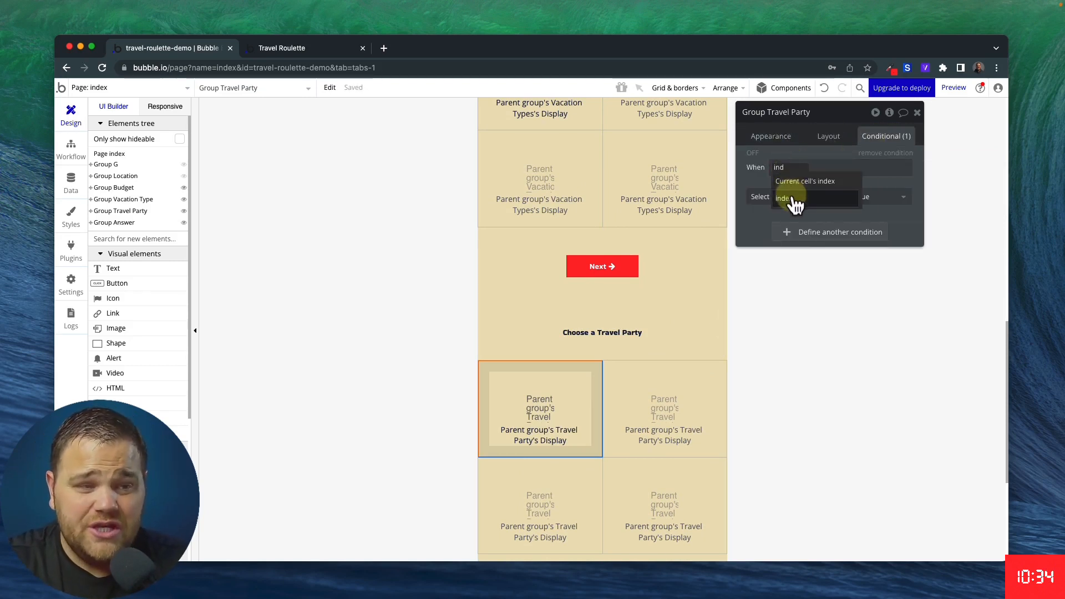
click(797, 198)
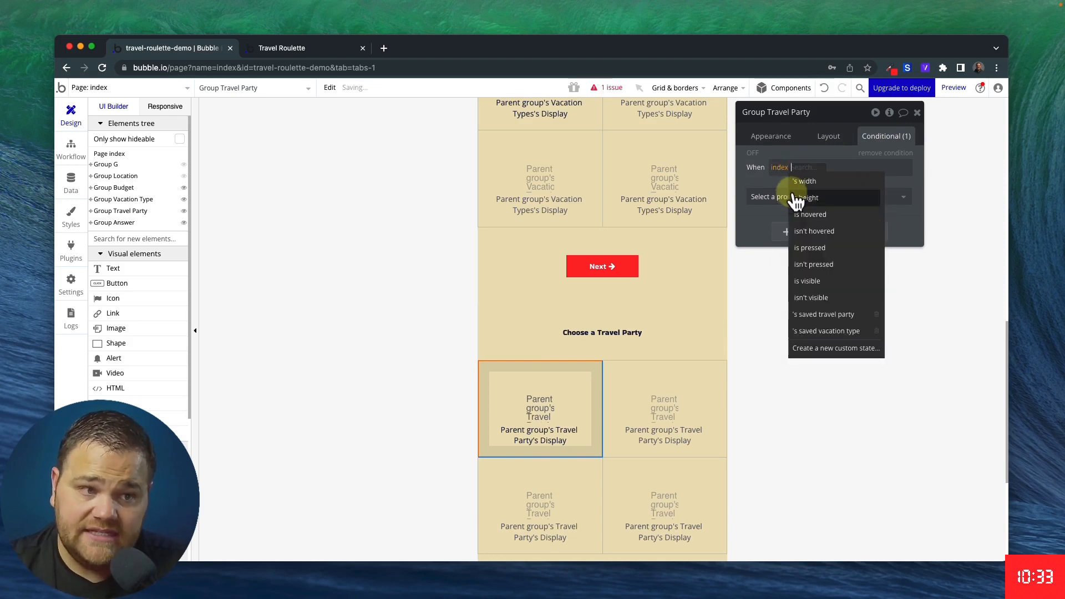
click(804, 314)
click(858, 216)
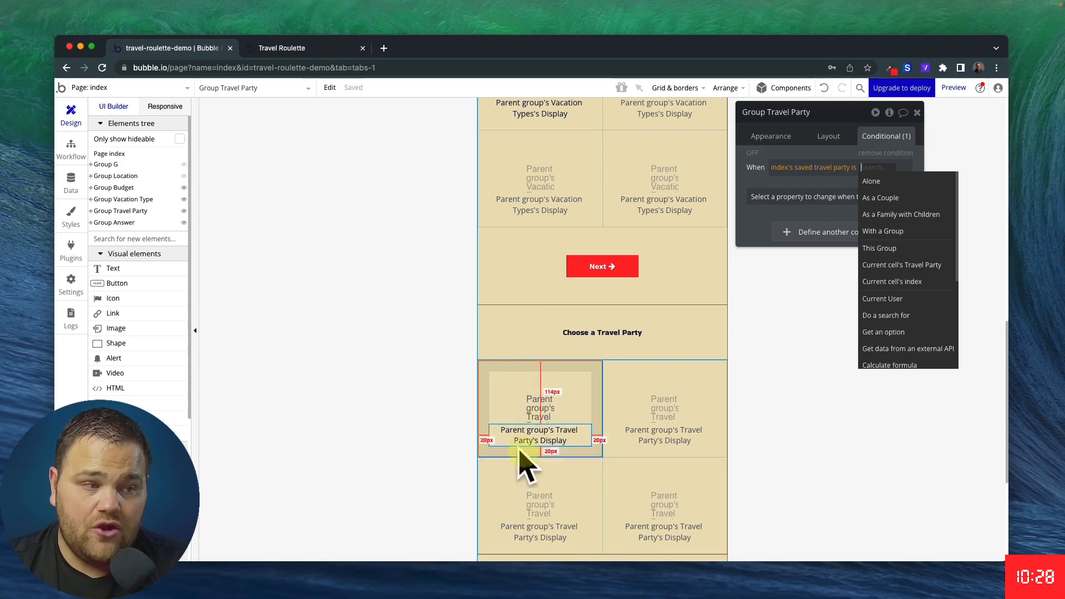
click(882, 266)
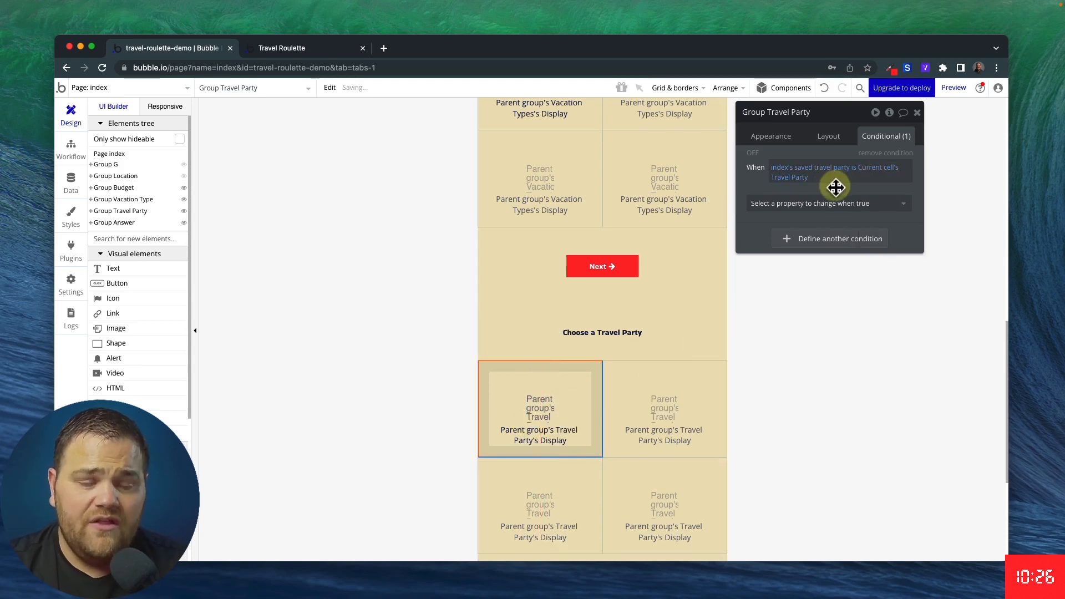
Make the travel party condition set the border style of all borders to Solid
click(808, 203)
text(bord)
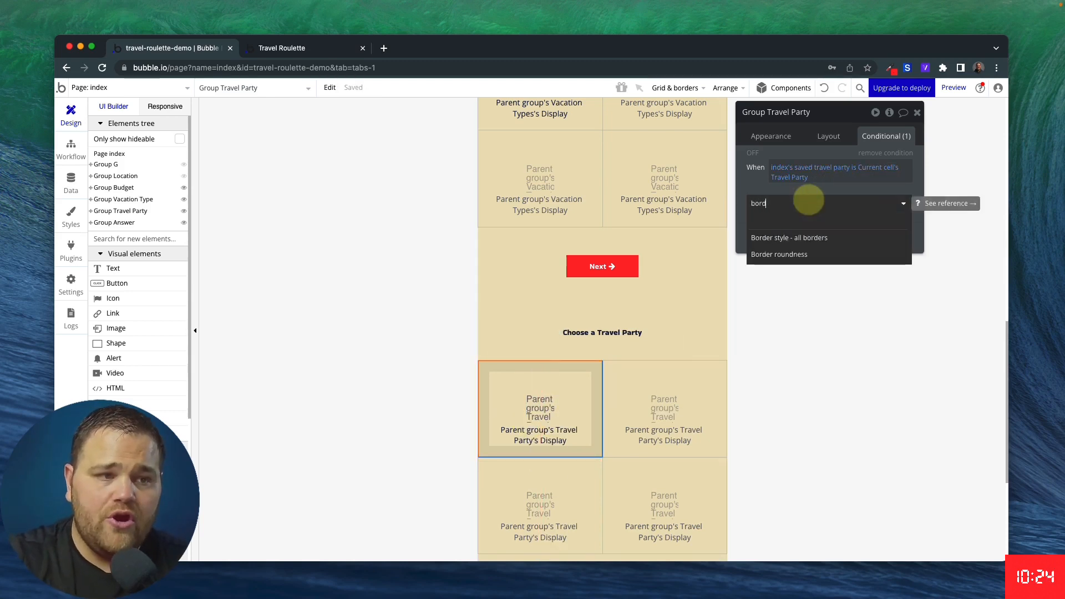
click(805, 237)
click(830, 202)
click(829, 251)
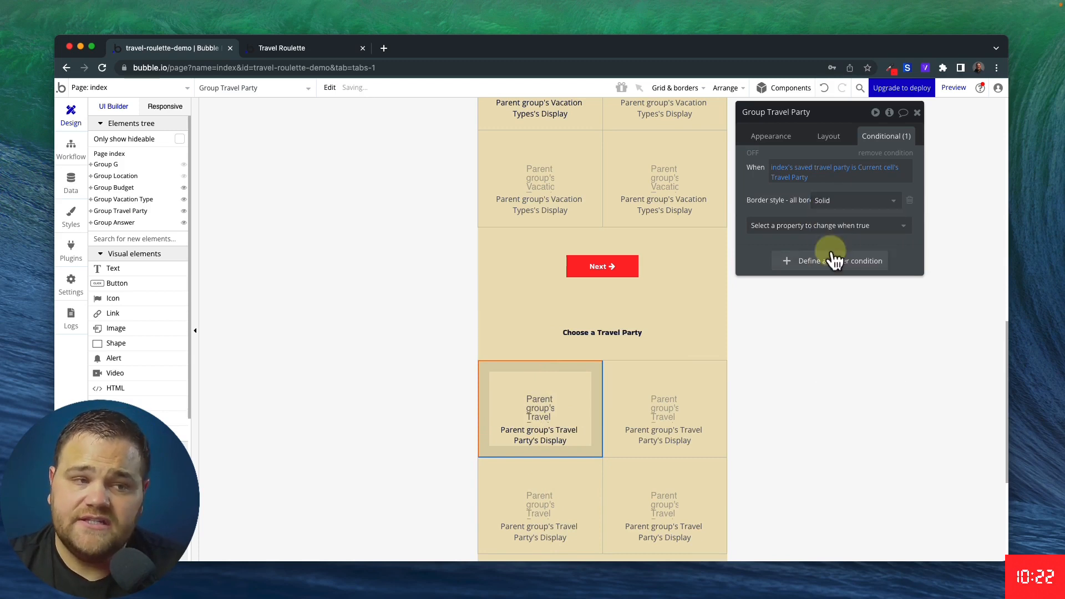
Add a border color property for all borders to the travel party condition, using the red Destructive color variable
click(805, 227)
text(bord)
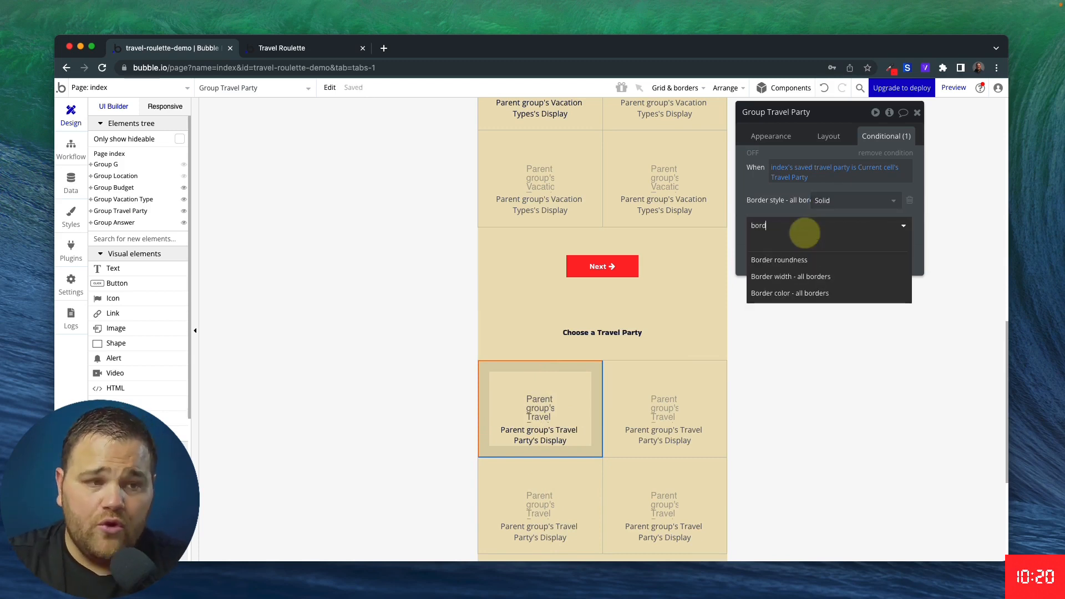
click(801, 292)
click(831, 199)
click(883, 348)
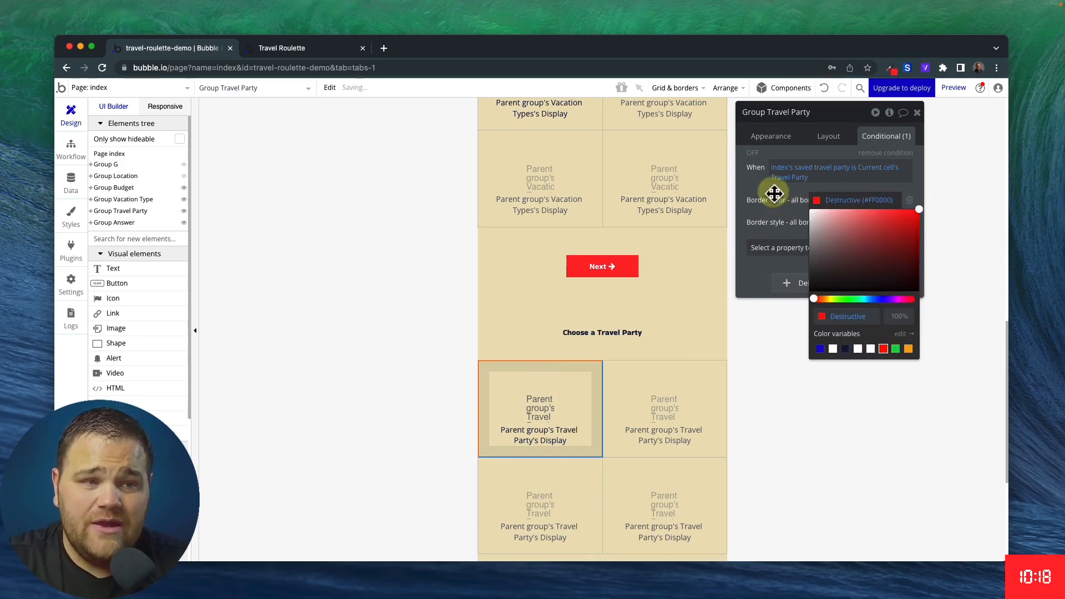
Add a border width property for all borders to the travel party condition and set it to 2
click(776, 247)
click(782, 248)
text(bord)
click(790, 298)
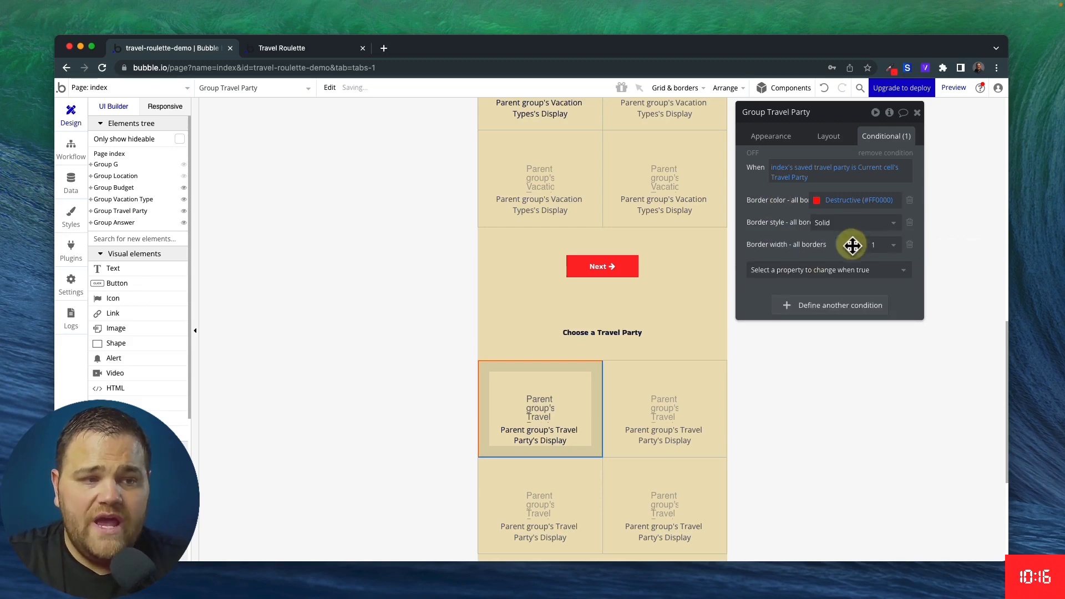
click(871, 244)
click(874, 305)
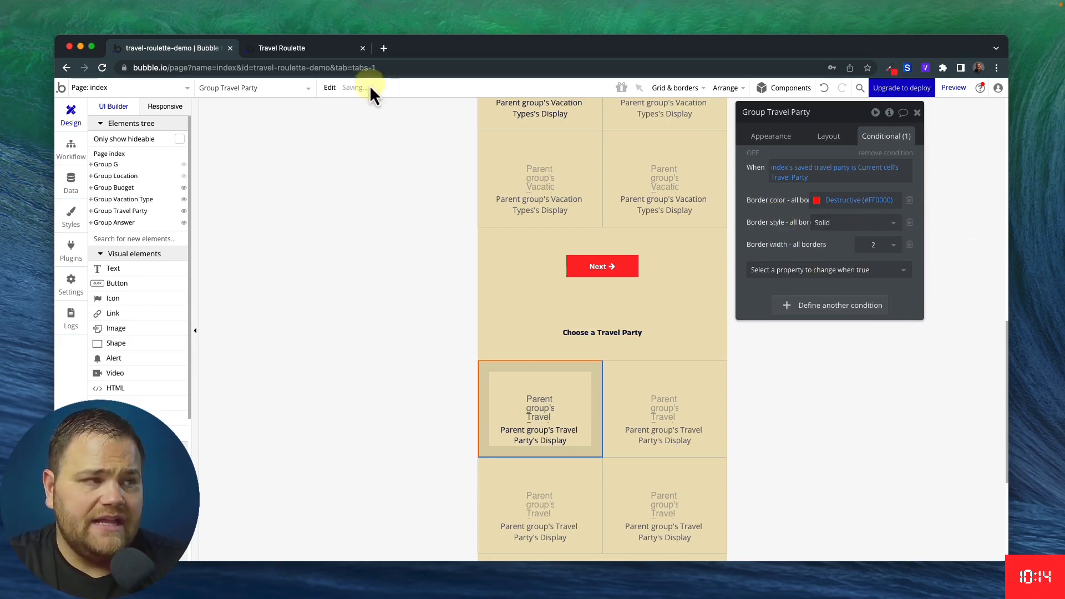
Load the updated app in the Travel Roulette preview, enter "sdfds" as city and "sdfsd" as state, and advance to the budget
key(ctrl+Tab)
click(397, 128)
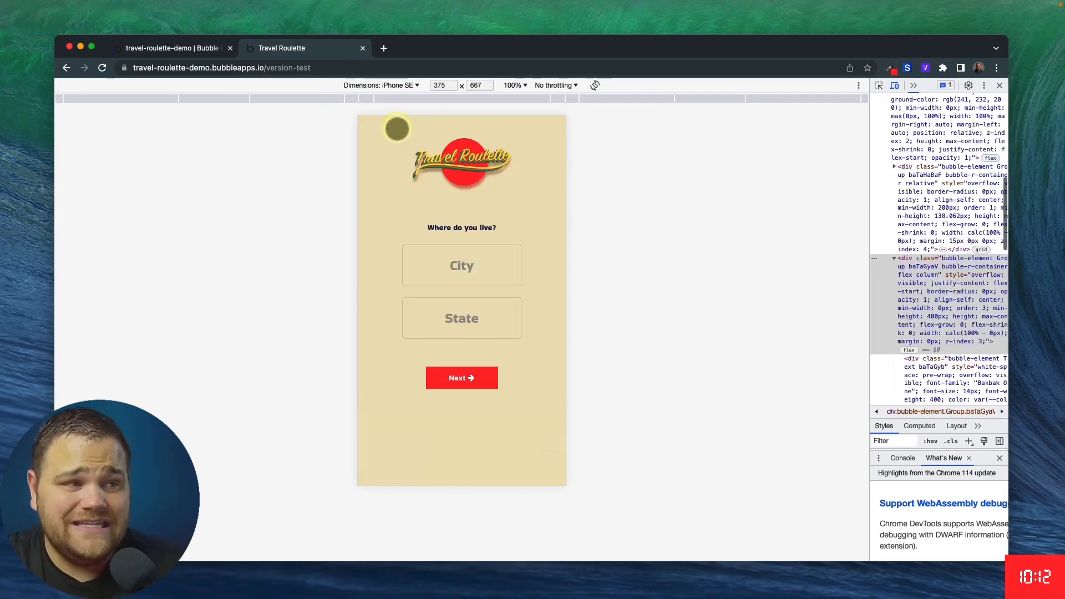
click(441, 256)
text(sdfds)
click(462, 318)
text(sdfsd)
click(463, 380)
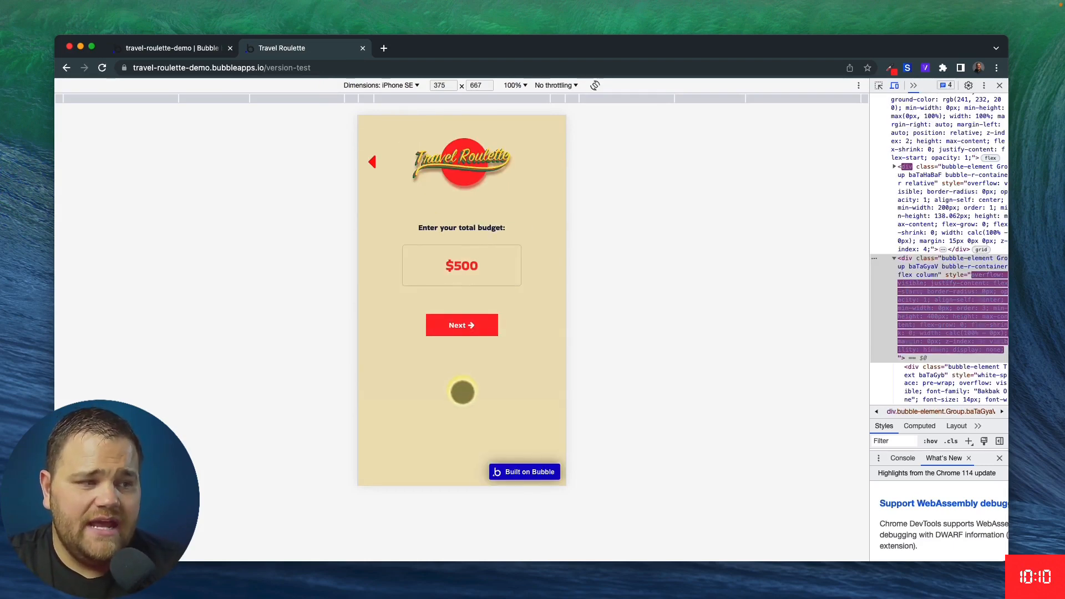
Continue past the budget, select Beach as the vacation type and advance to the travel party options
click(452, 325)
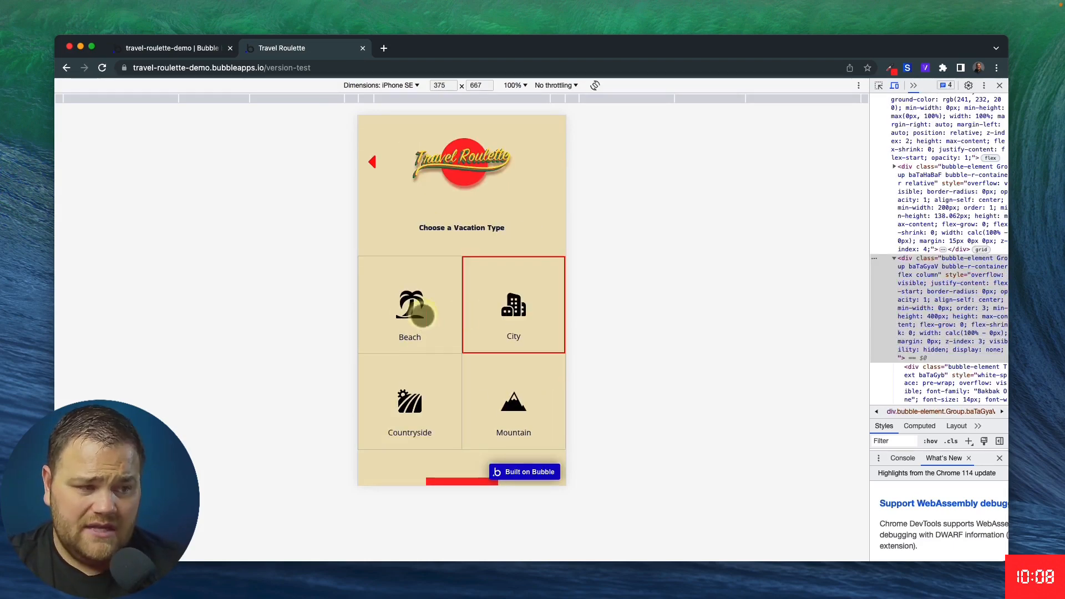
click(417, 312)
scroll(417, 364, down, 1)
click(468, 448)
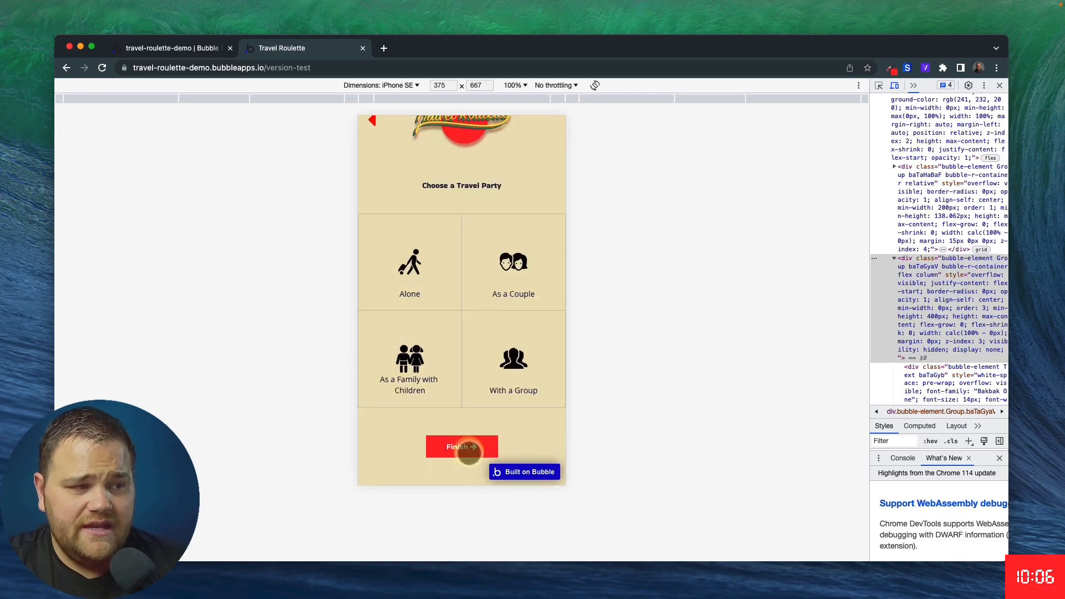
Test the travel party selection in the preview by choosing Alone, As a Couple, As a Family with Children and With a Group, finishing on Alone
click(418, 284)
click(517, 280)
click(413, 370)
click(507, 384)
click(435, 294)
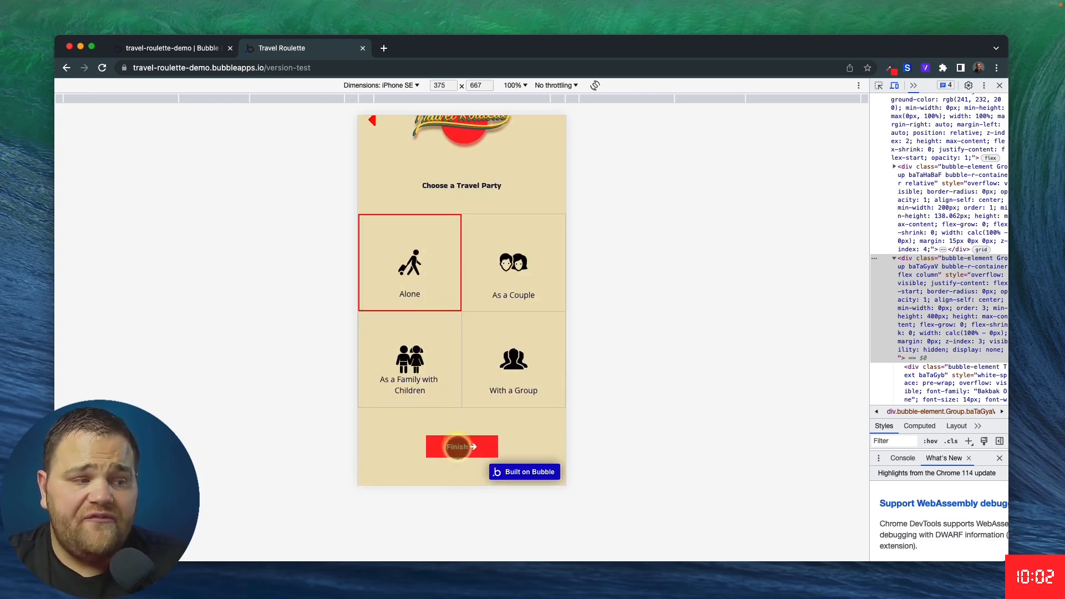
Return to the Bubble editor and start a workflow for the Finish button below the travel party options
click(172, 49)
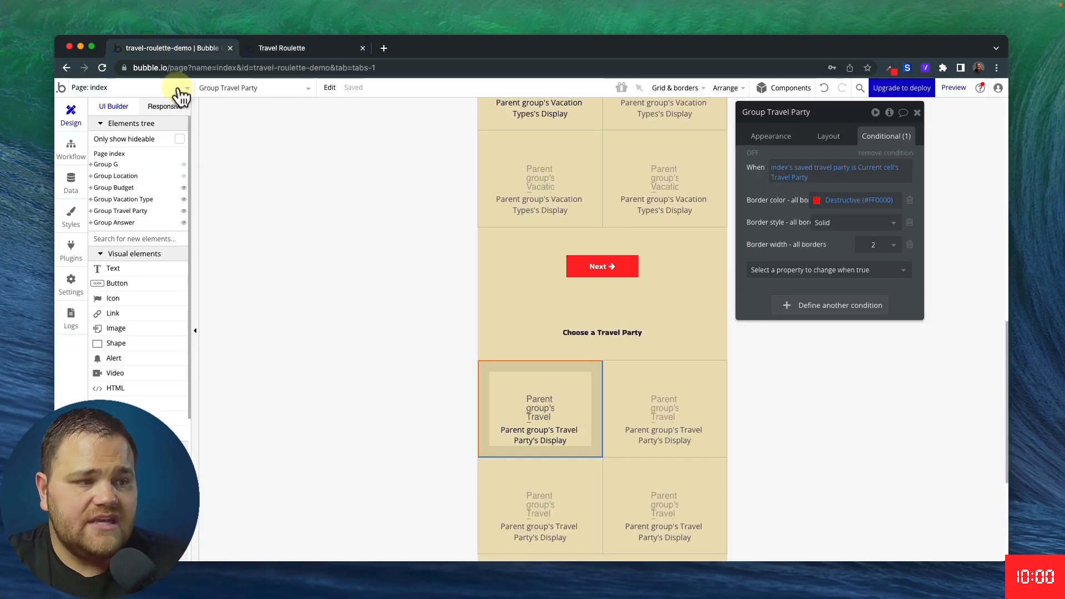
scroll(499, 375, down, 5)
click(600, 299)
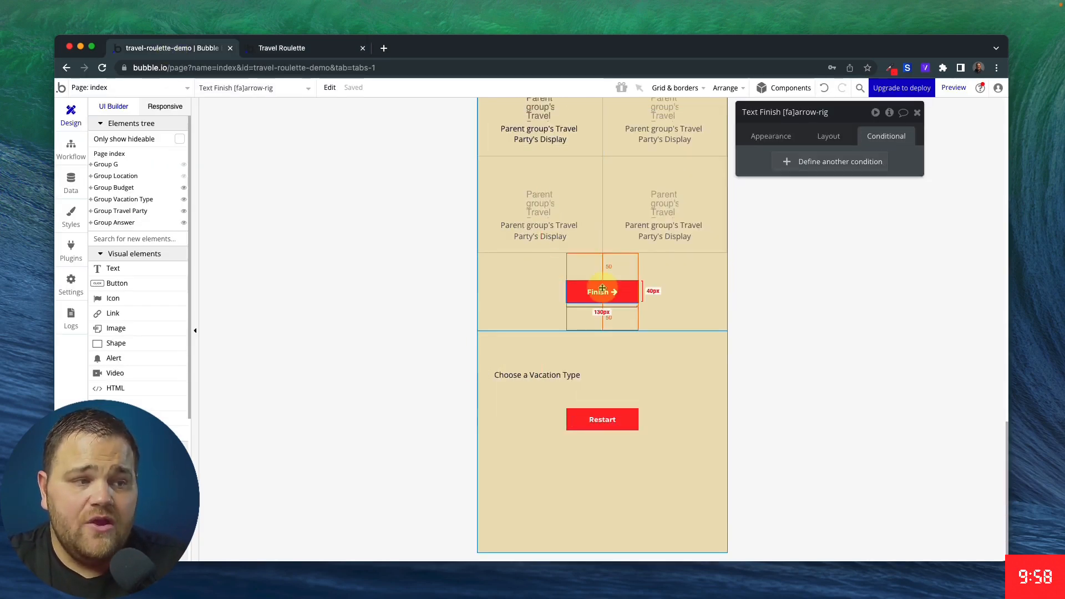
right_click(602, 286)
click(645, 552)
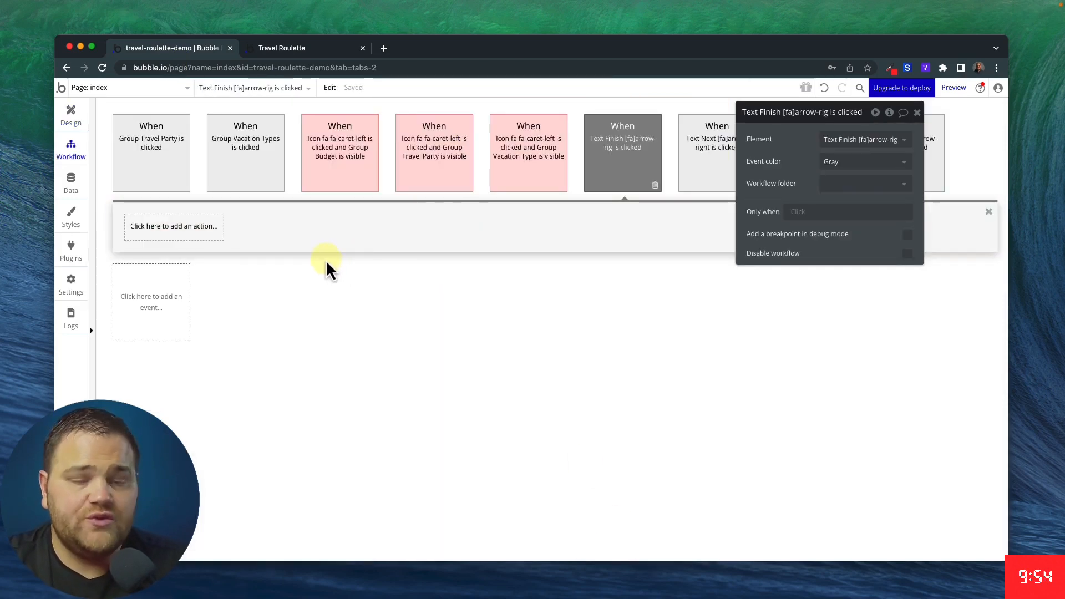
Add a Hide action for Group Travel Party to the Finish button's workflow
click(189, 227)
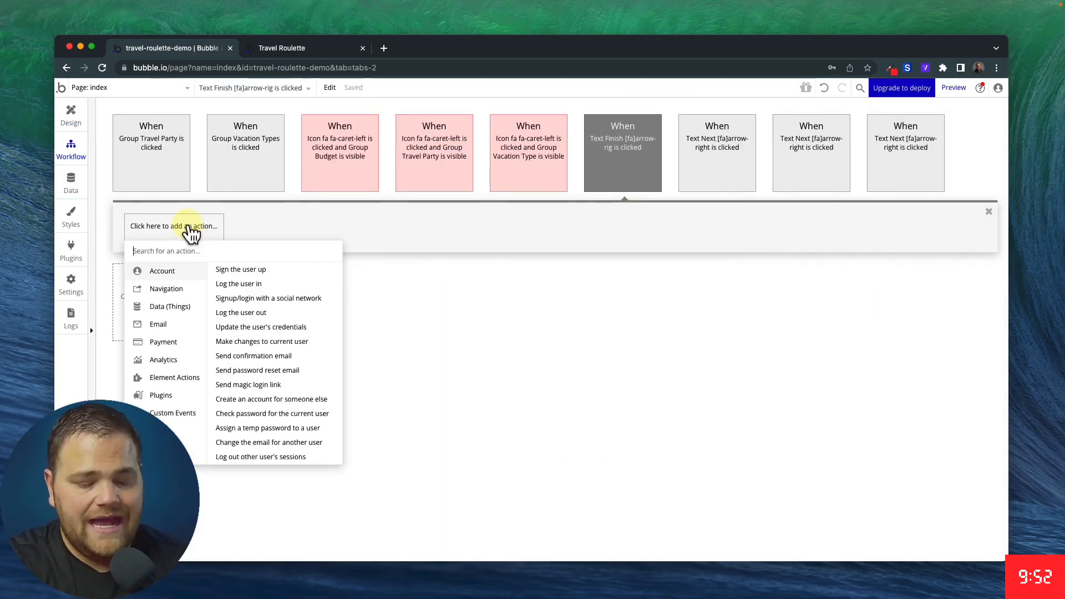
text(hide)
click(158, 269)
click(844, 161)
click(780, 157)
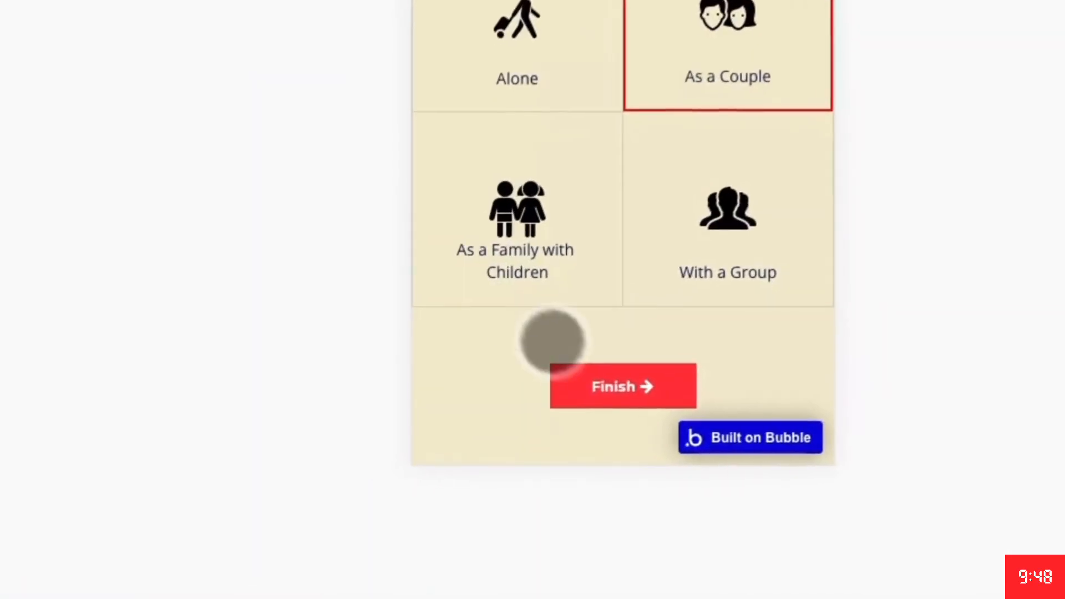
click(454, 451)
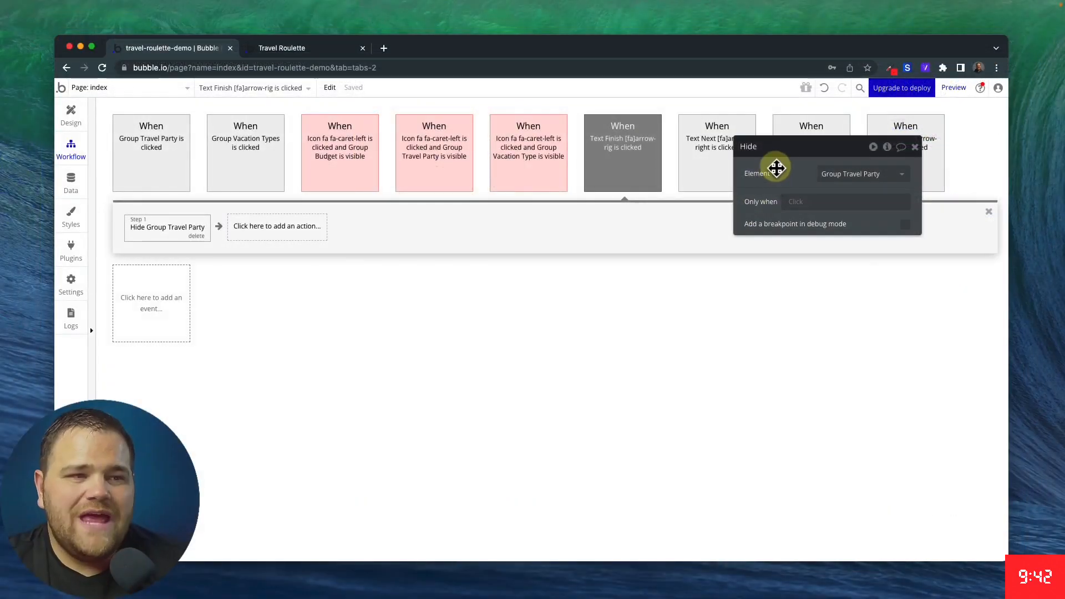
drag(775, 169, 767, 183)
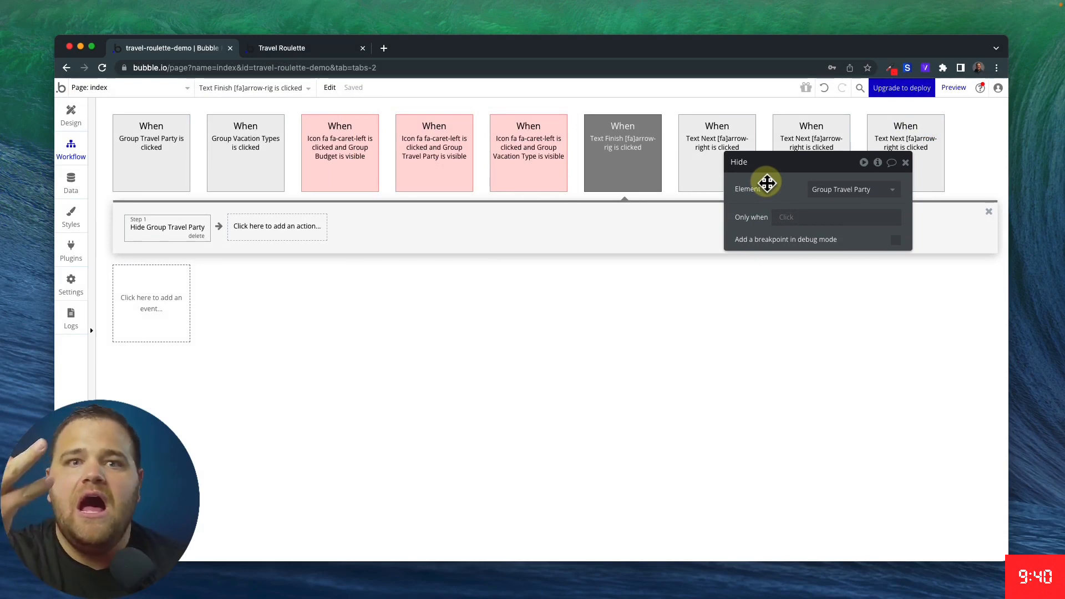
Add a floating group to the index page in the design view
click(83, 128)
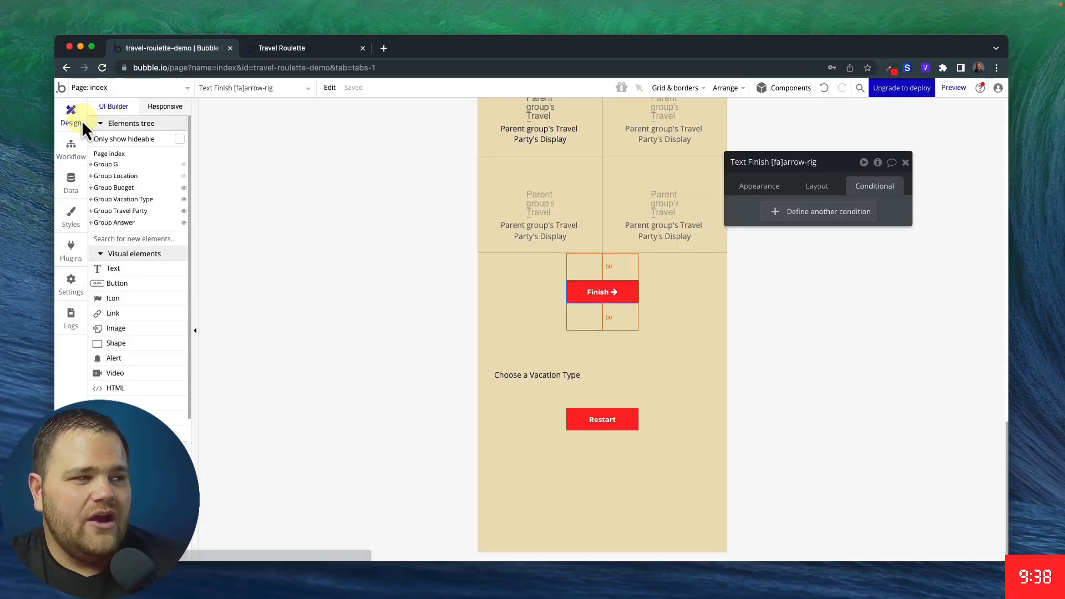
click(125, 239)
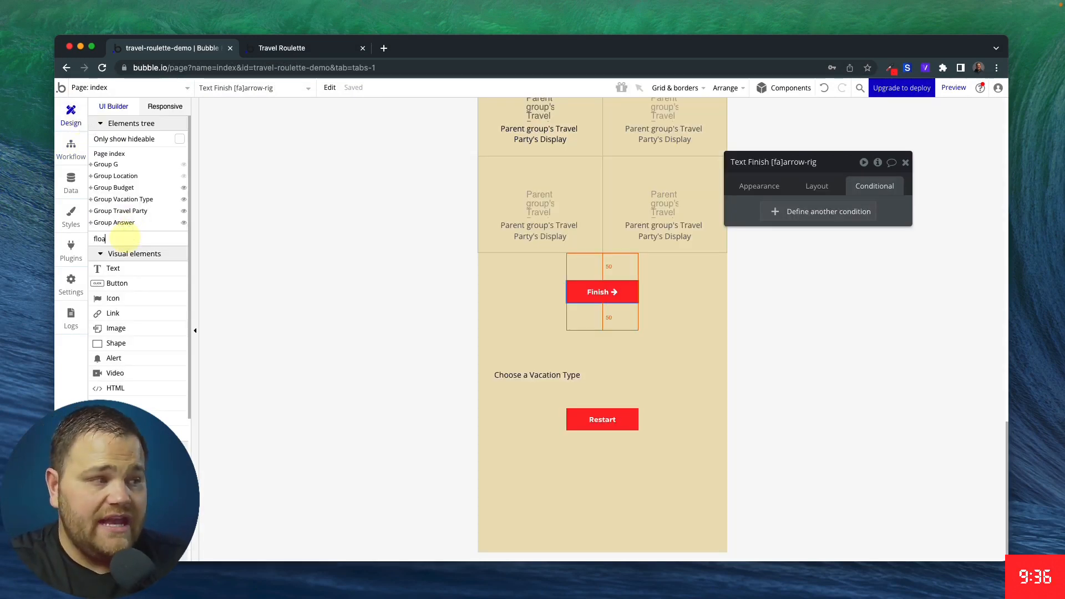
text(floa)
click(122, 261)
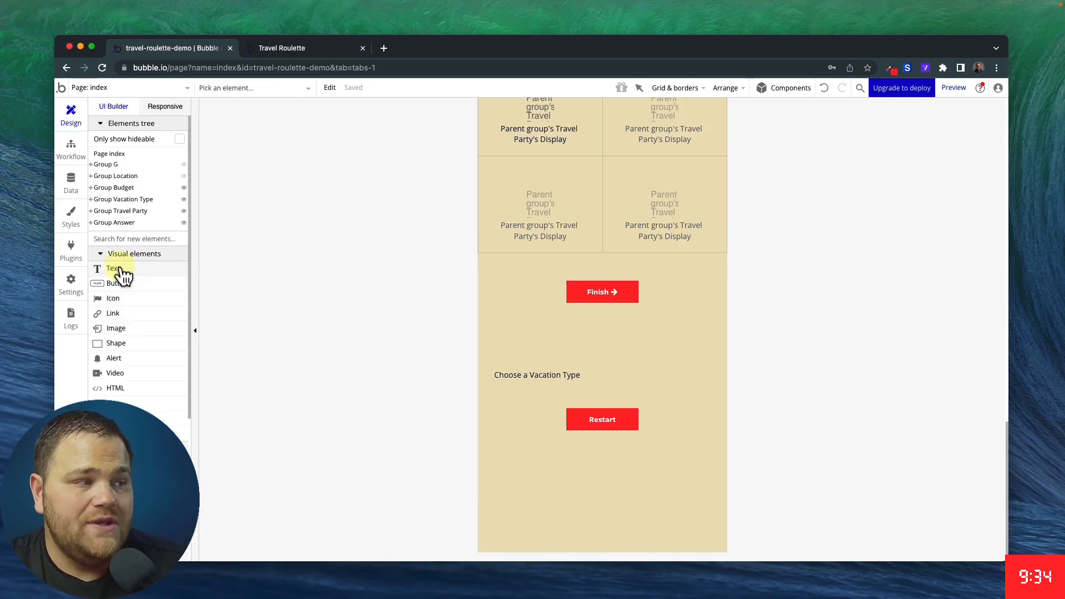
click(383, 198)
scroll(383, 199, up, 15)
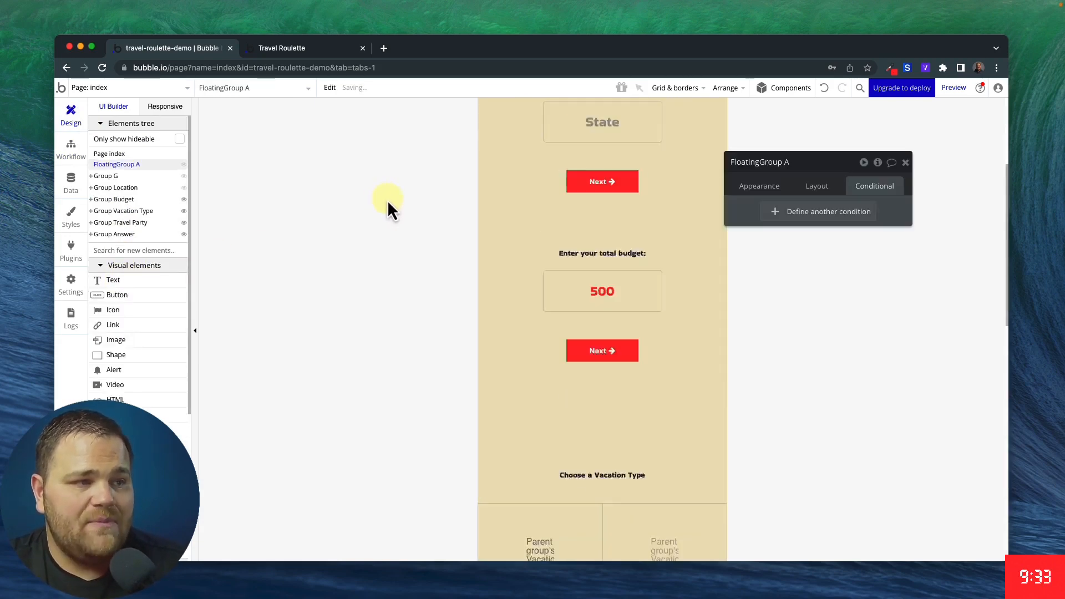
Make the floating group not visible on page load and set its container layout to Column
click(816, 189)
click(895, 240)
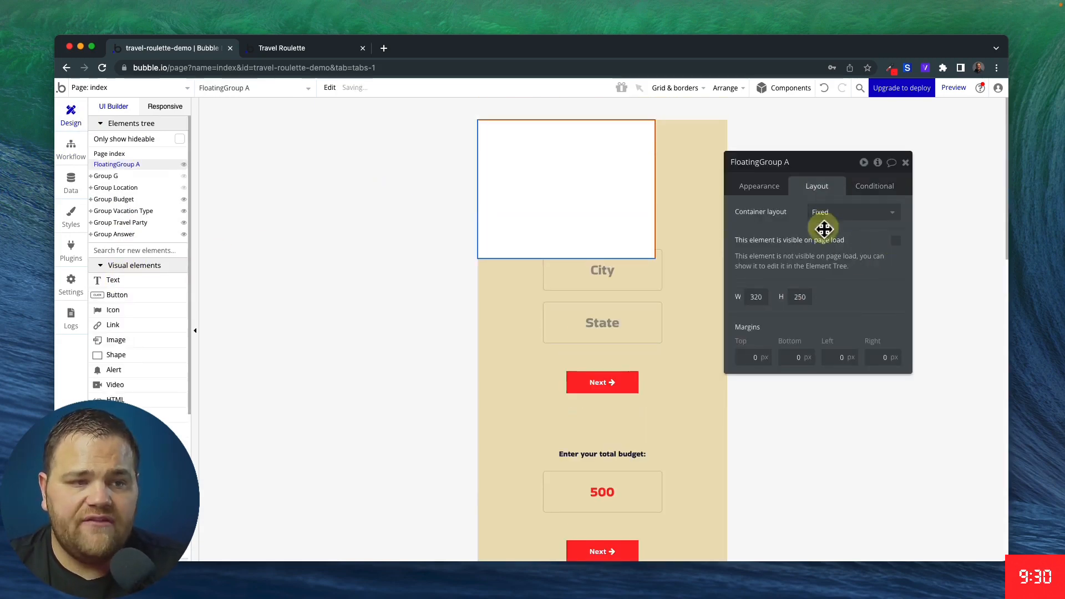
click(821, 212)
click(826, 297)
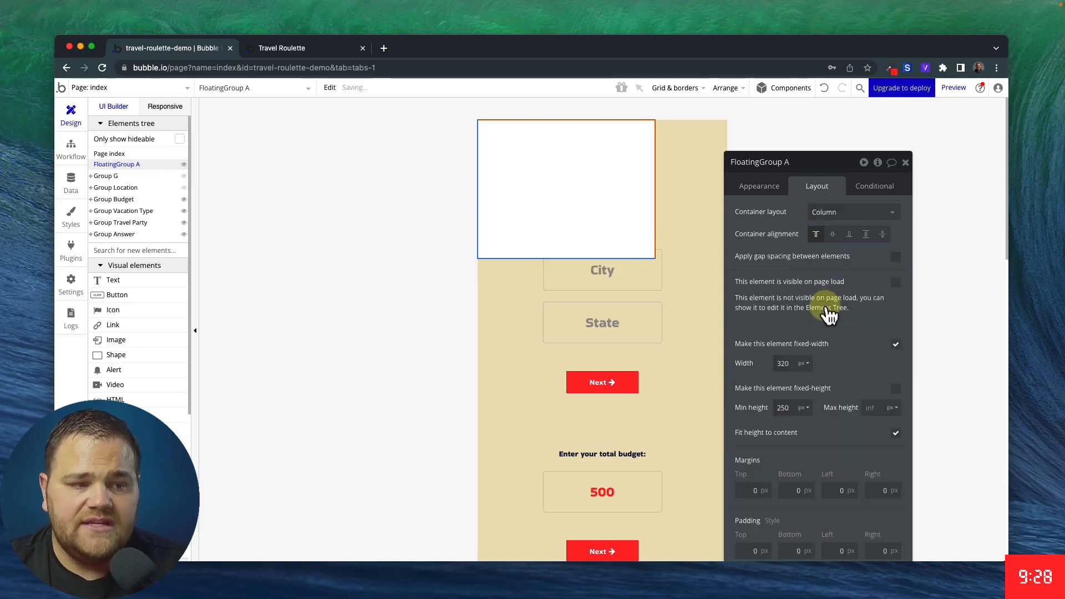
Turn off the floating group's fixed width and fit-height-to-content, and set its minimum width and height to 0
click(894, 344)
text(0)
click(824, 322)
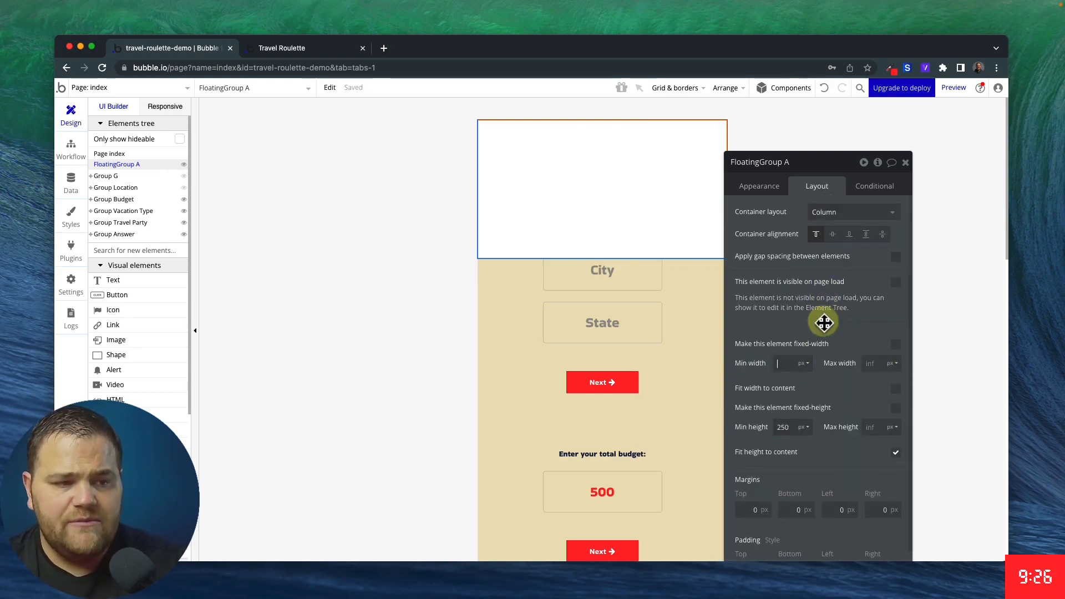
double_click(784, 427)
text(0)
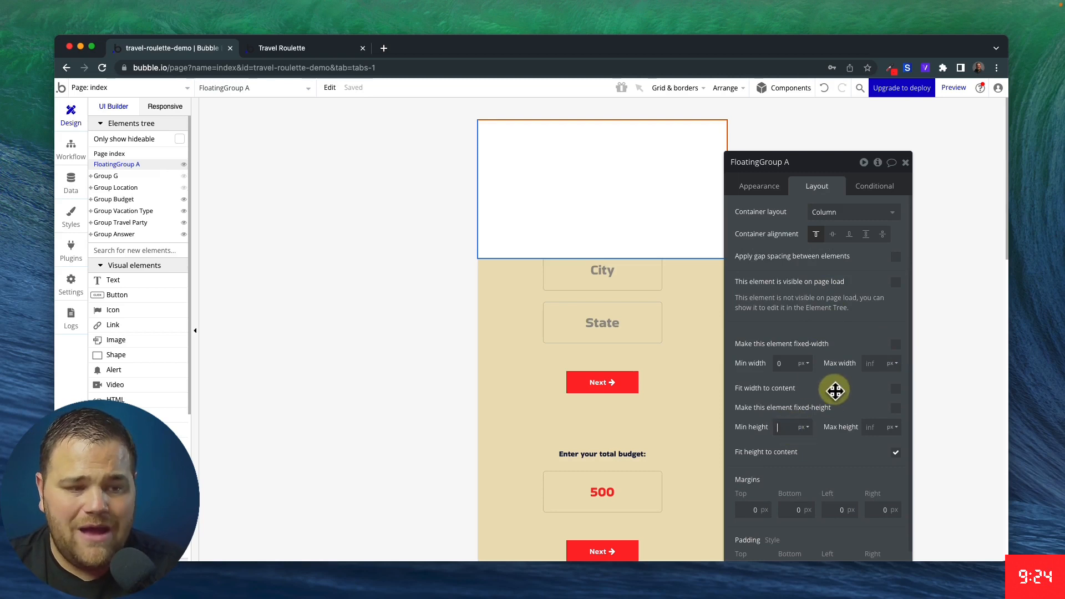
click(834, 390)
click(894, 453)
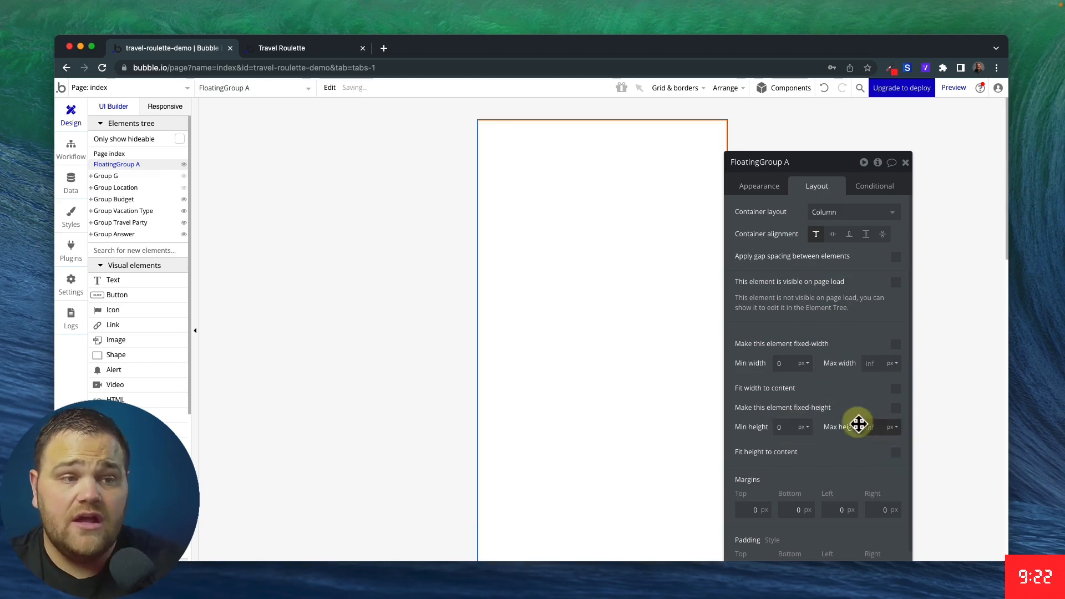
scroll(612, 251, down, 2)
scroll(610, 249, up, 2)
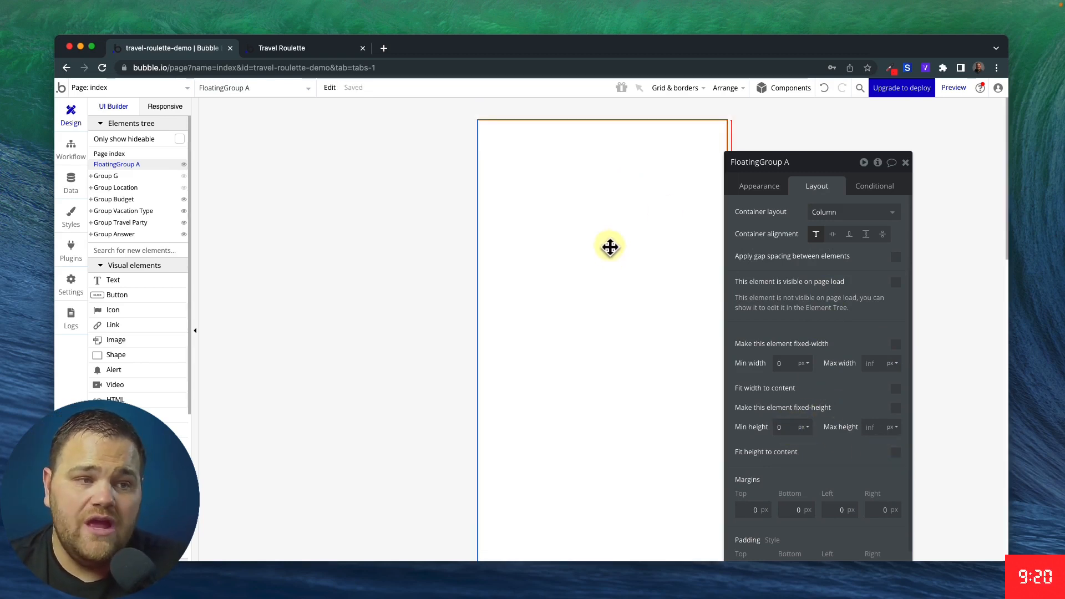
Copy the index page's background color code #F1E8C8
click(392, 245)
click(815, 172)
scroll(851, 380, down, 1)
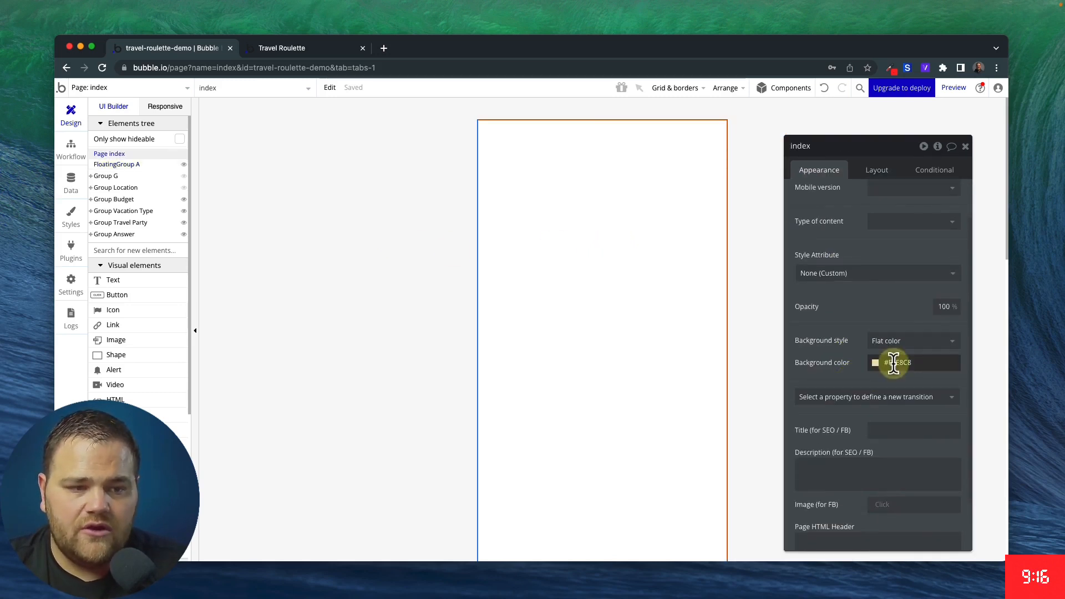
click(893, 362)
key(super+c)
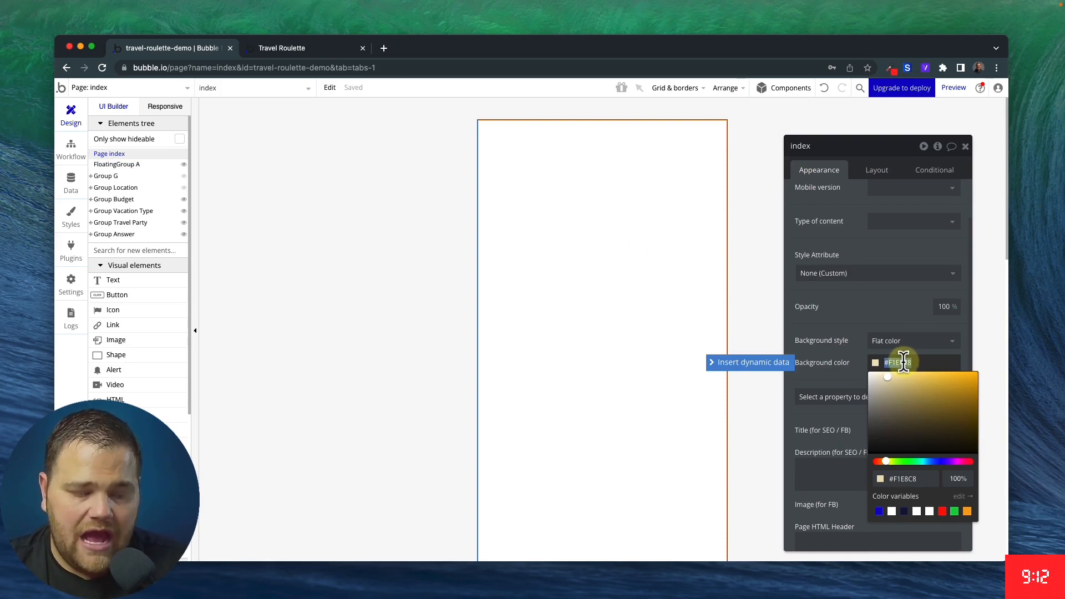
Set the floating group's background color to the copied #F1E8C8
click(604, 239)
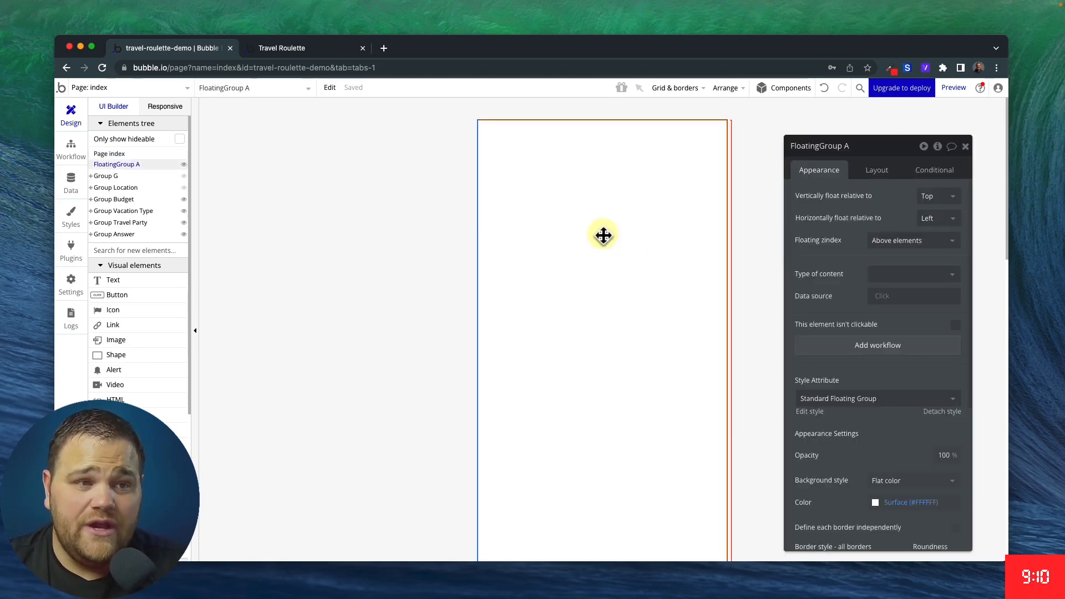
click(903, 434)
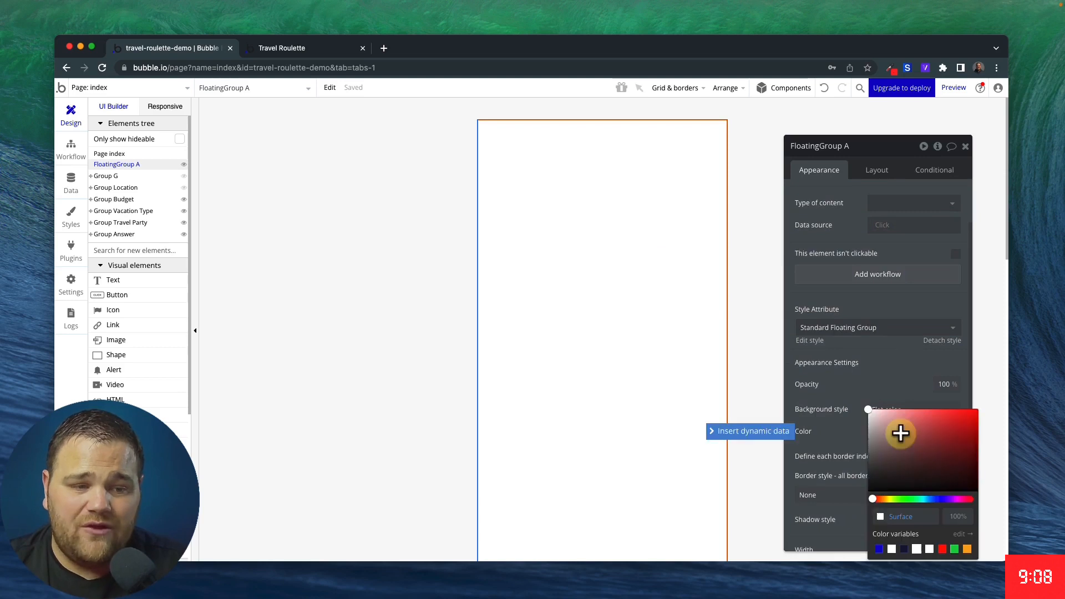
click(898, 518)
key(super+v)
click(860, 478)
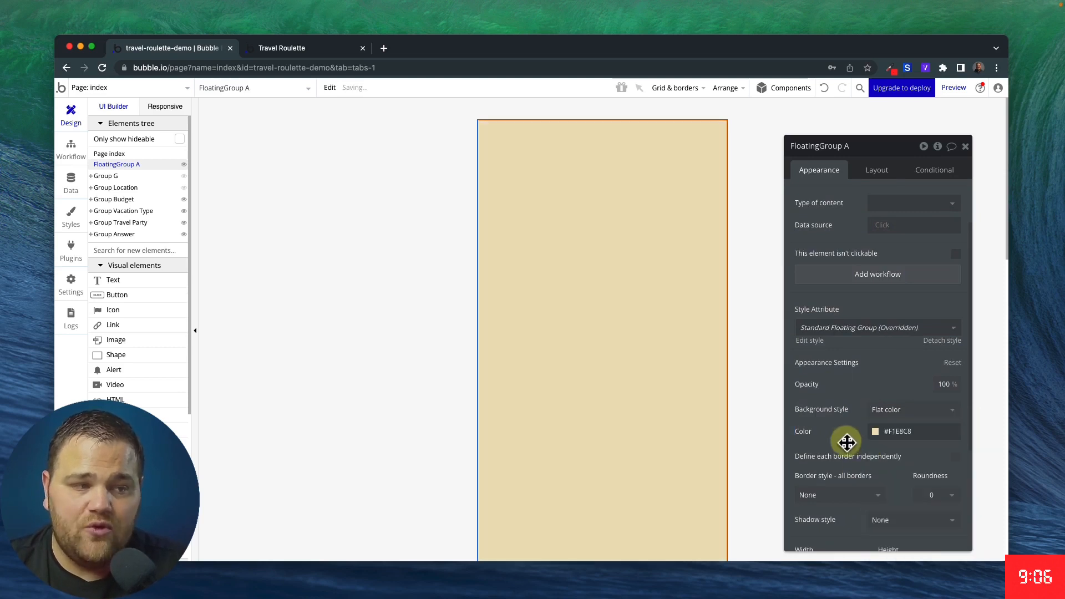
Set the floating group's padding to 30 px on all four sides
click(884, 171)
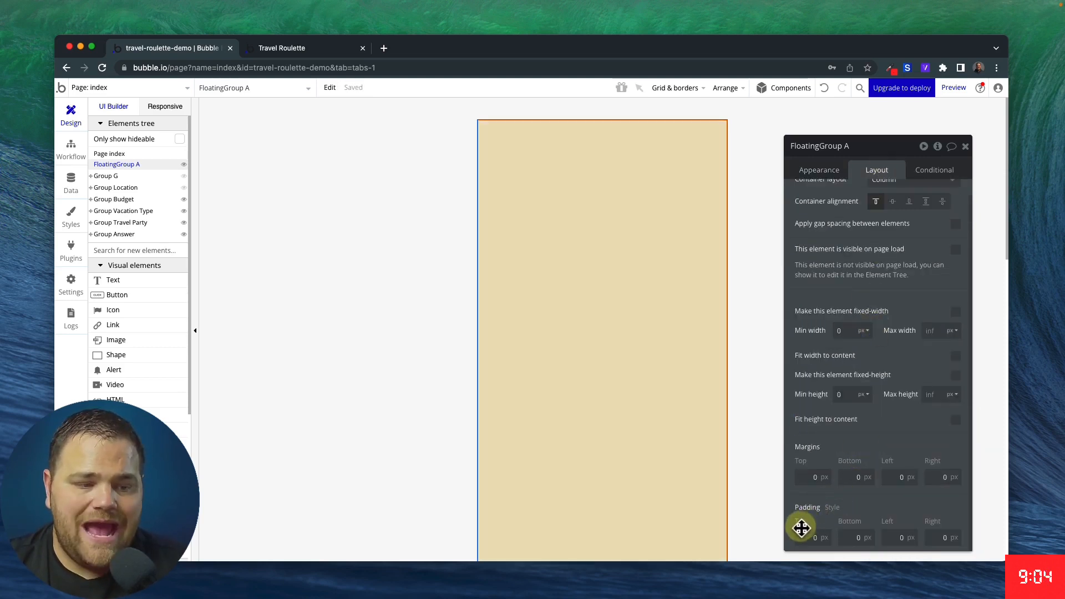
key(Tab)
text(30)
key(Tab)
text(30)
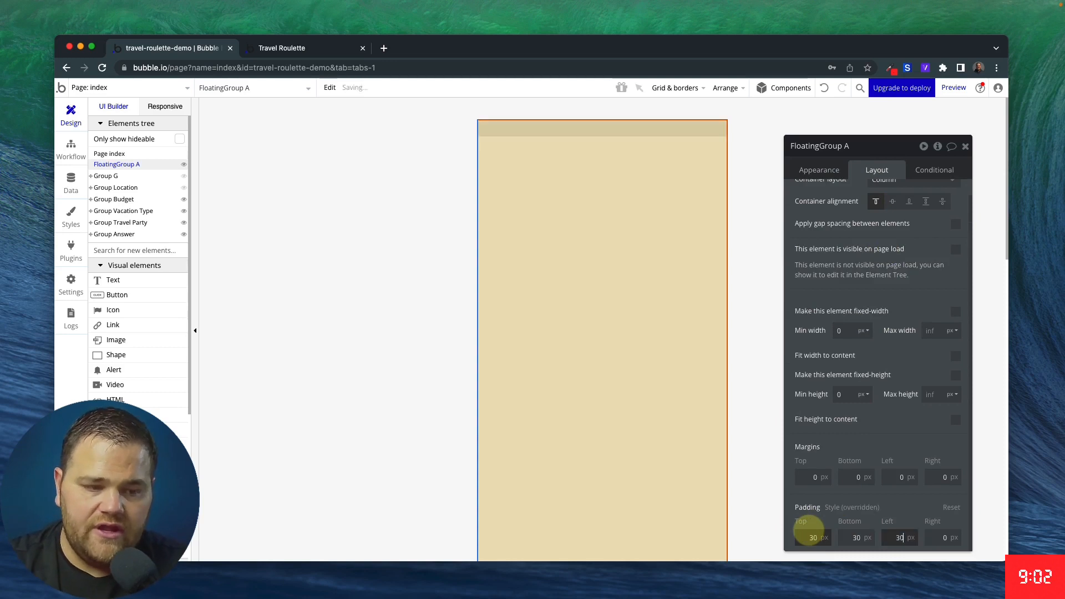
key(Tab)
text(30)
key(Tab)
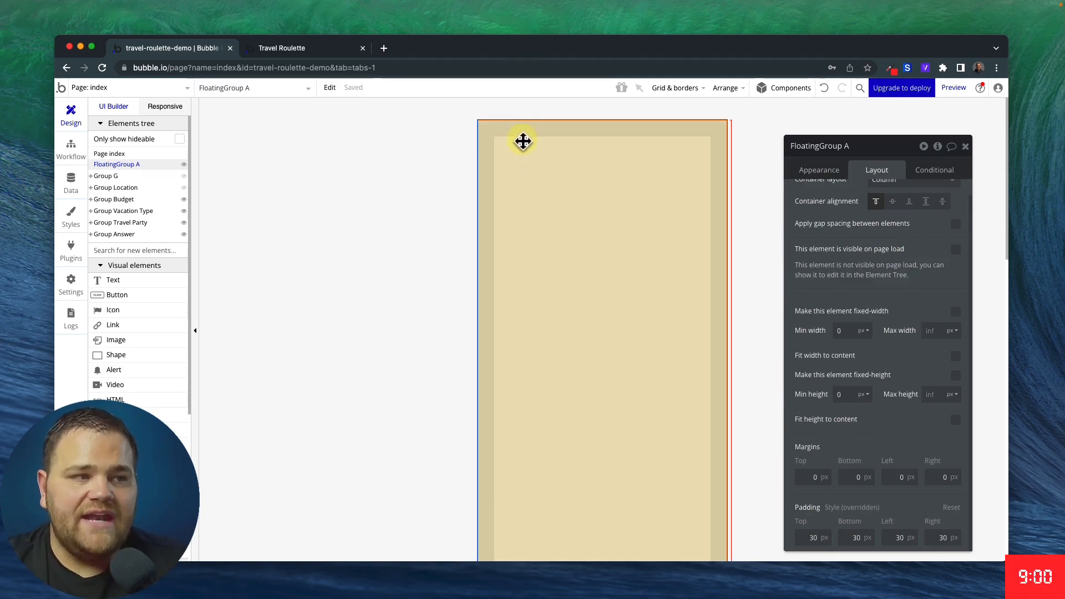
Open lottiefiles.com in a new browser tab
click(385, 52)
text(lottiefiles.com)
key(Return)
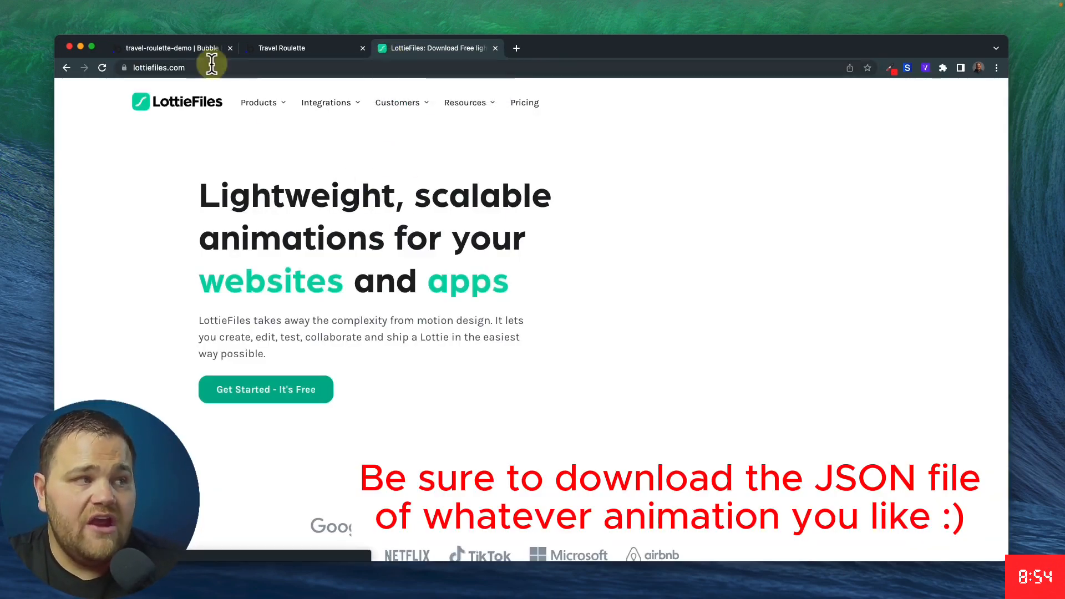
Return to the Bubble editor, search the plugins for "lott" and install Lottie Animations Maintained
click(188, 48)
click(70, 250)
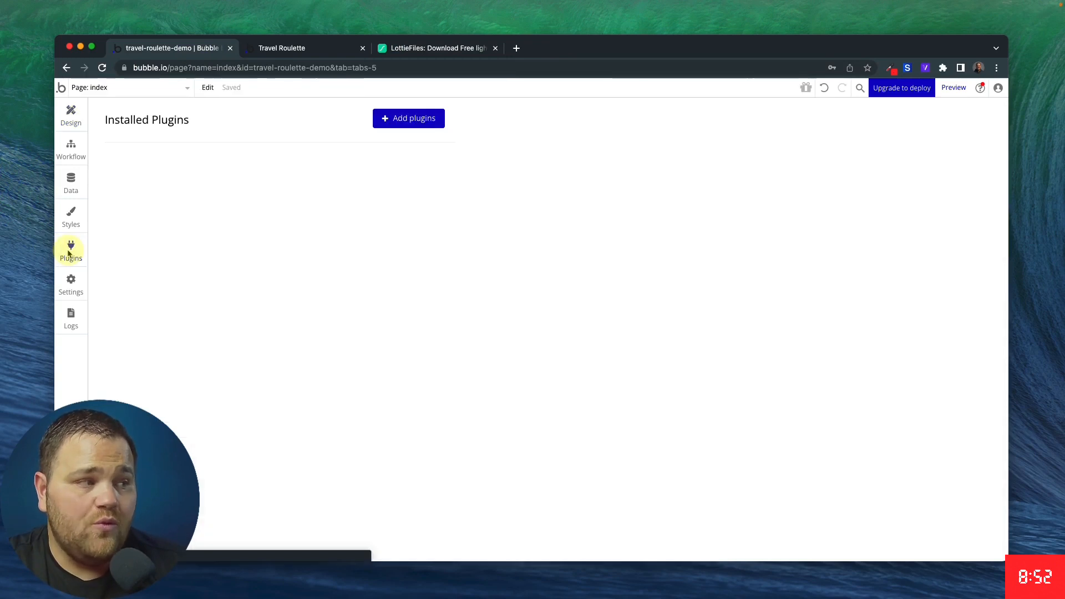
click(387, 121)
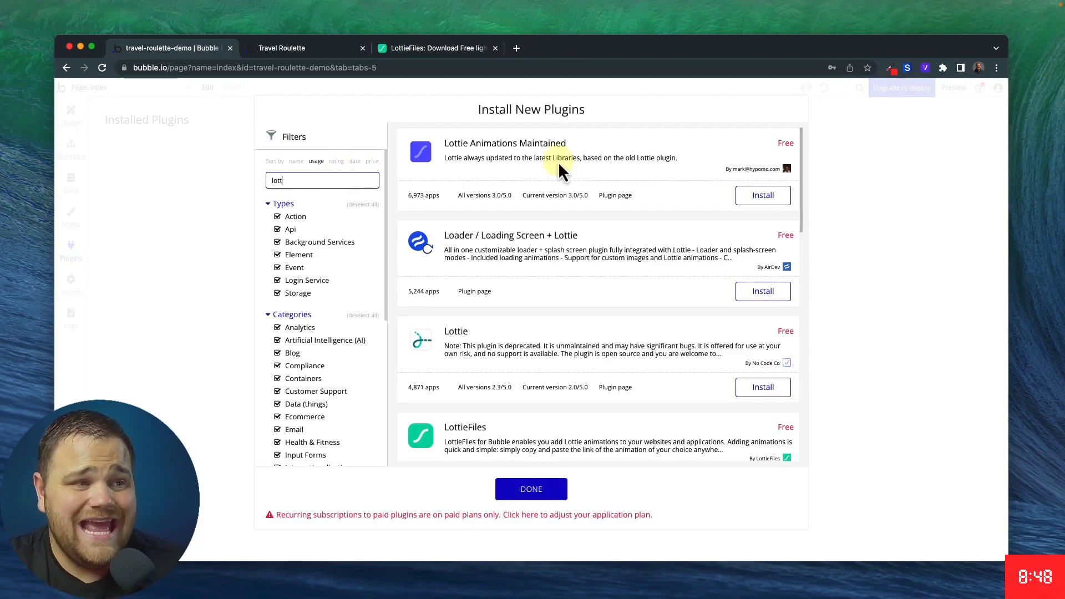
click(759, 196)
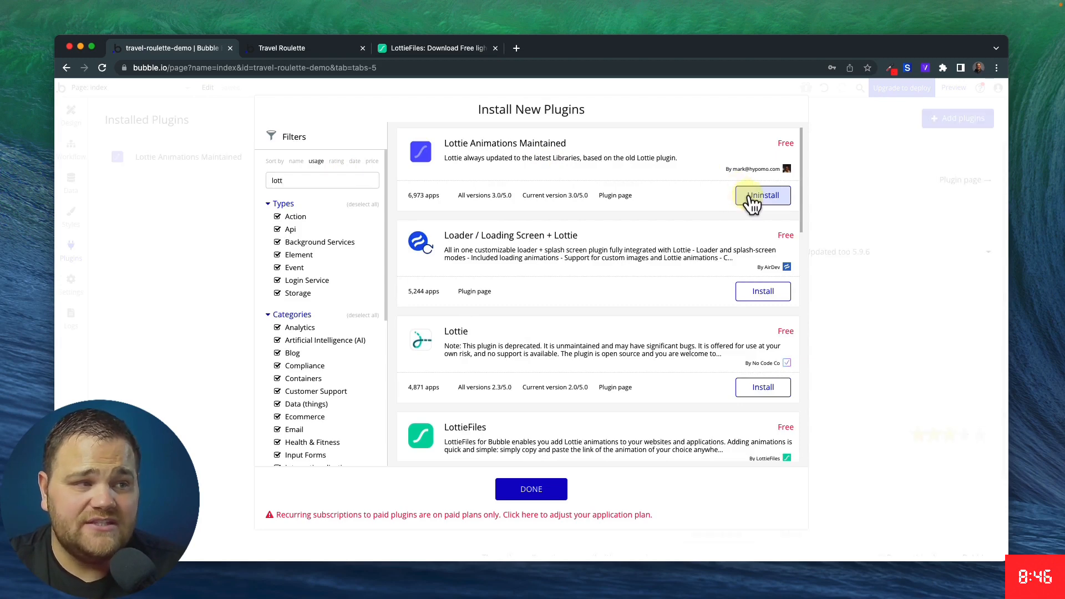
click(546, 494)
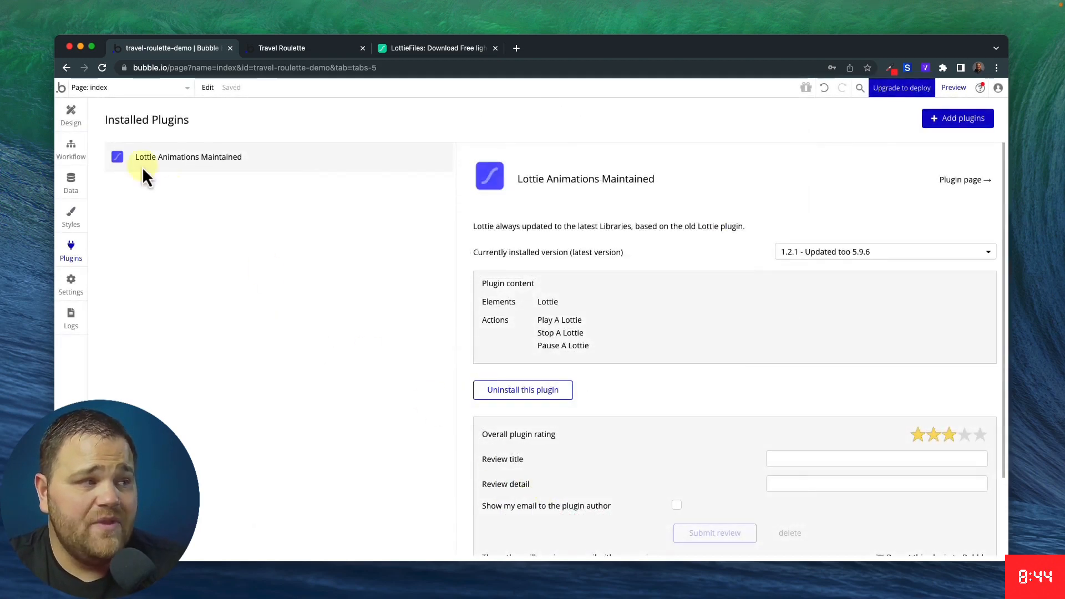
Add a Lottie element inside the floating group and set its width to 300 and height to 200
click(71, 117)
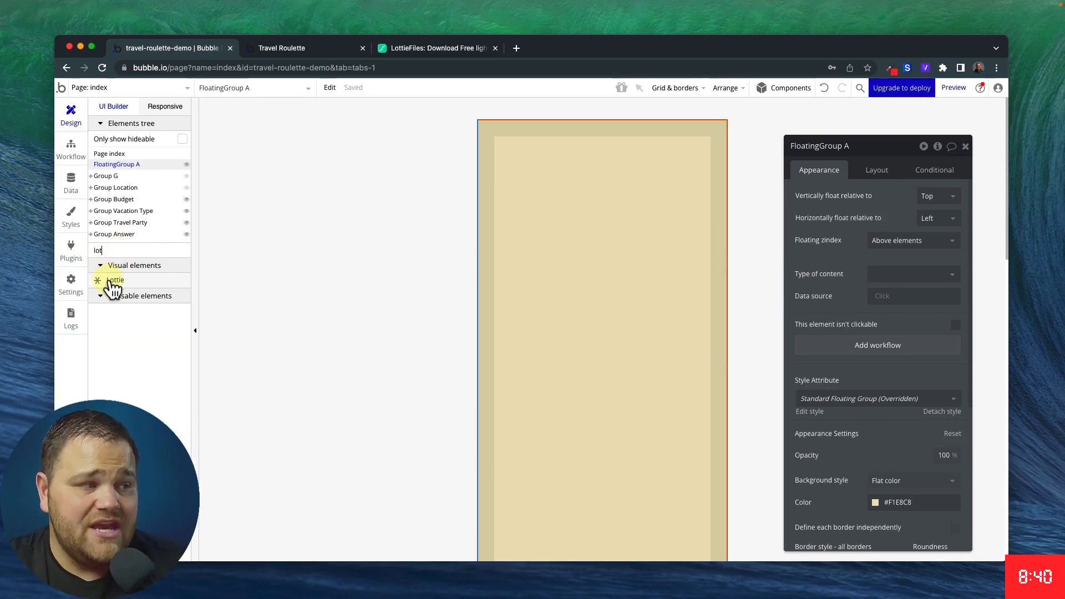
click(109, 280)
click(546, 169)
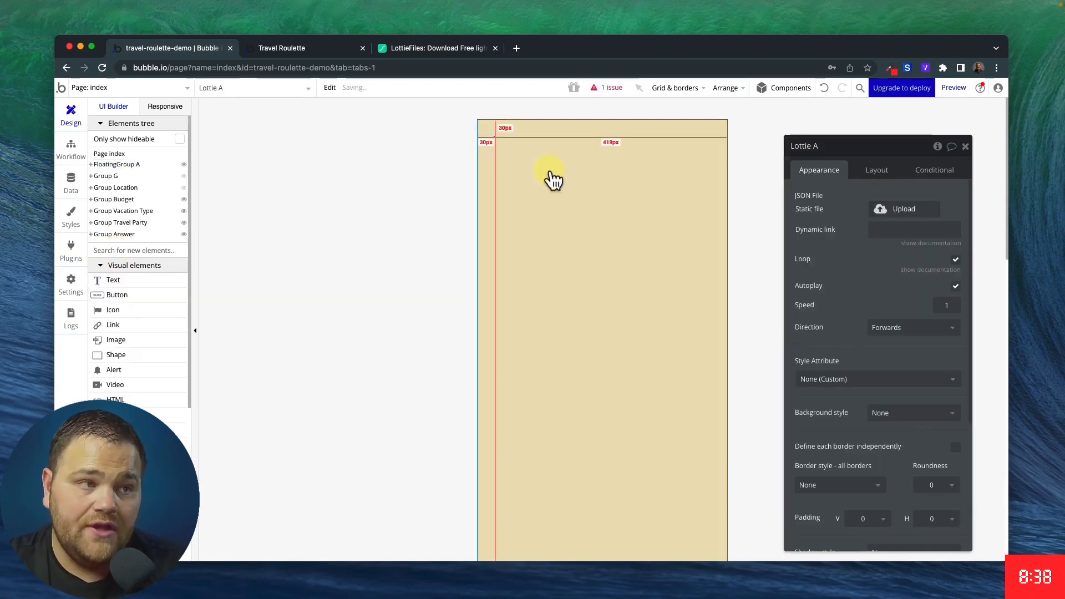
click(876, 169)
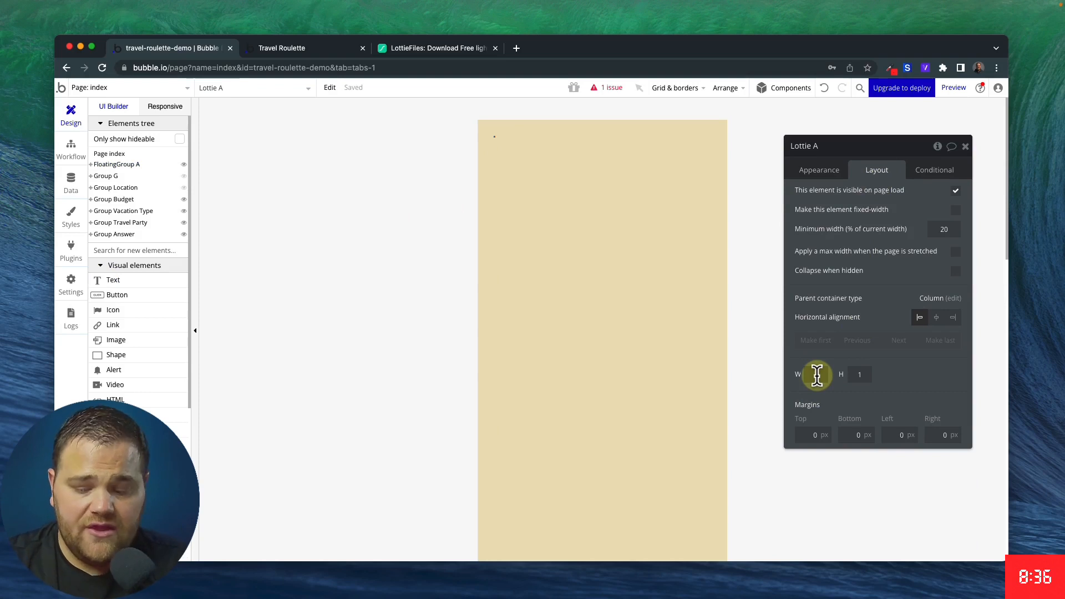
key(Tab)
text(200)
key(Return)
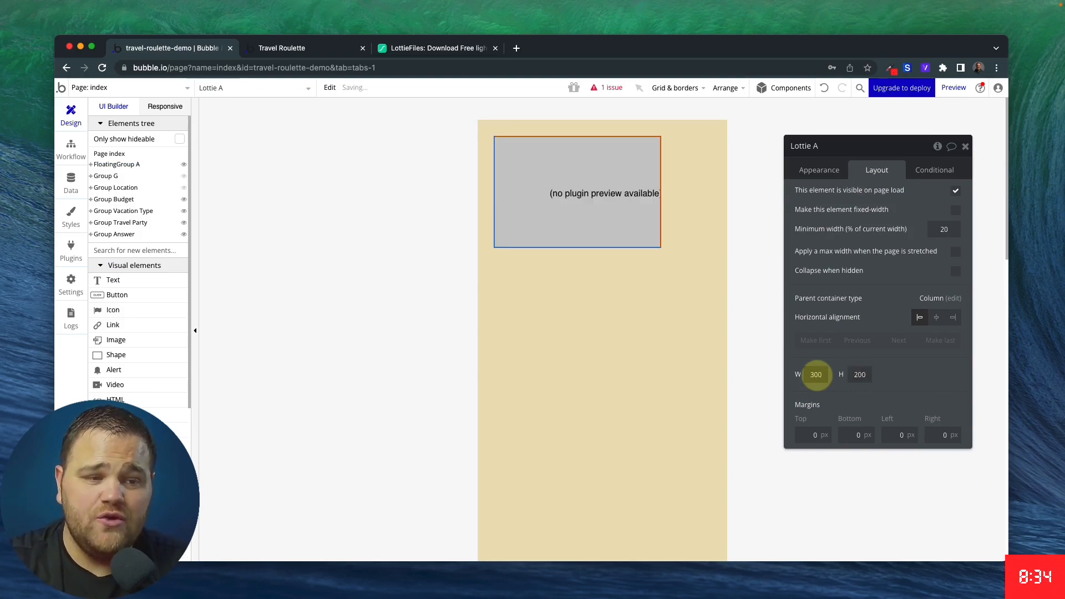
Center the Lottie element horizontally and upload 65726-traveler.json as its static JSON file
click(937, 316)
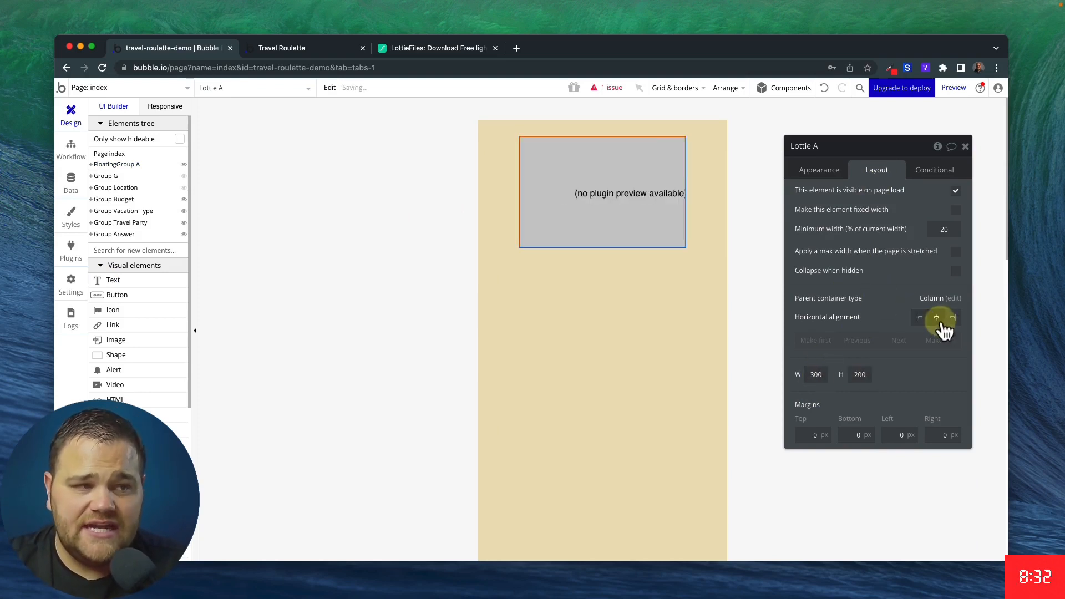
click(834, 174)
click(436, 48)
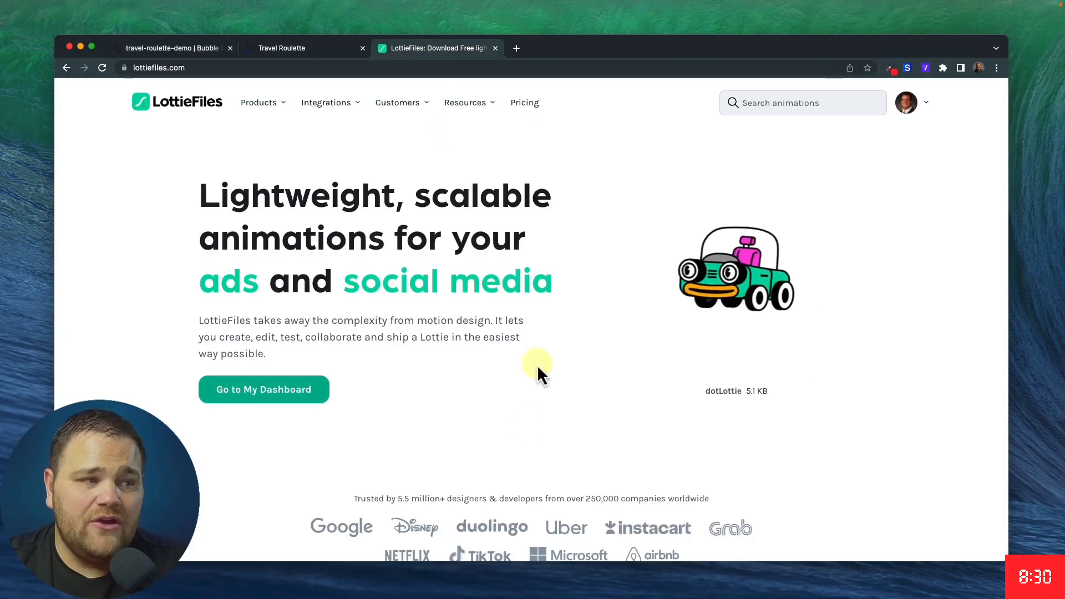
click(164, 46)
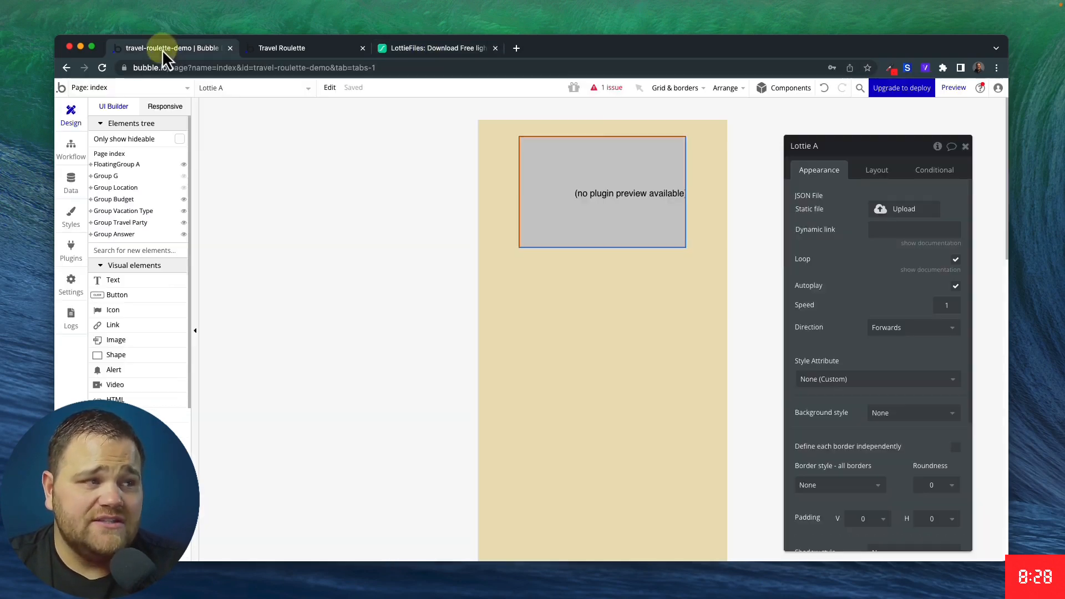
drag(796, 261, 850, 239)
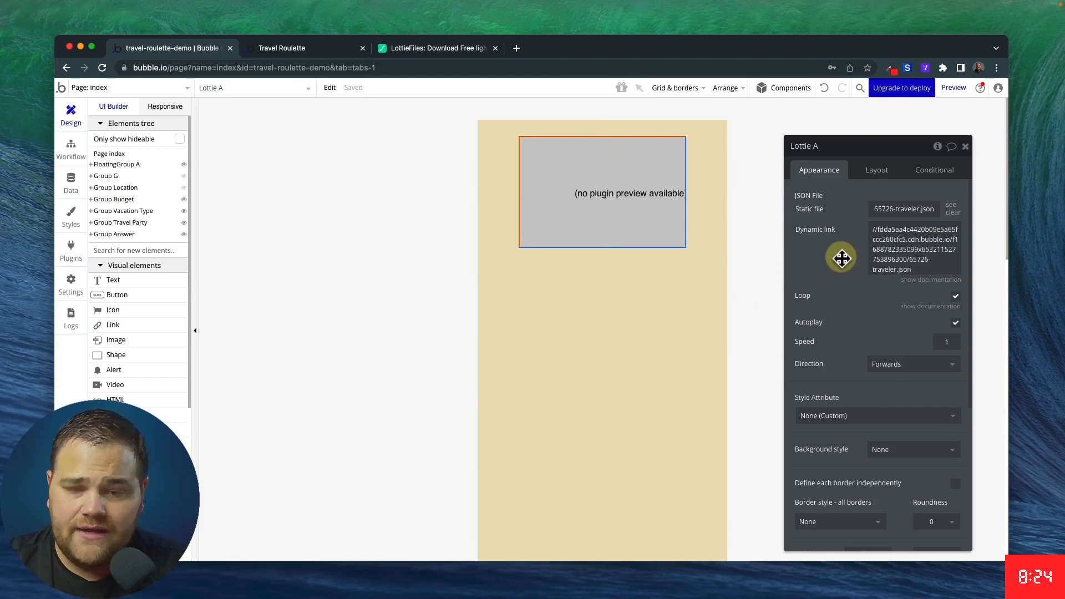
Add the text "Finding your perfect destination..." below the Lottie element, detach its style, center-align it and set the font to Bakbak One
drag(136, 282, 566, 297)
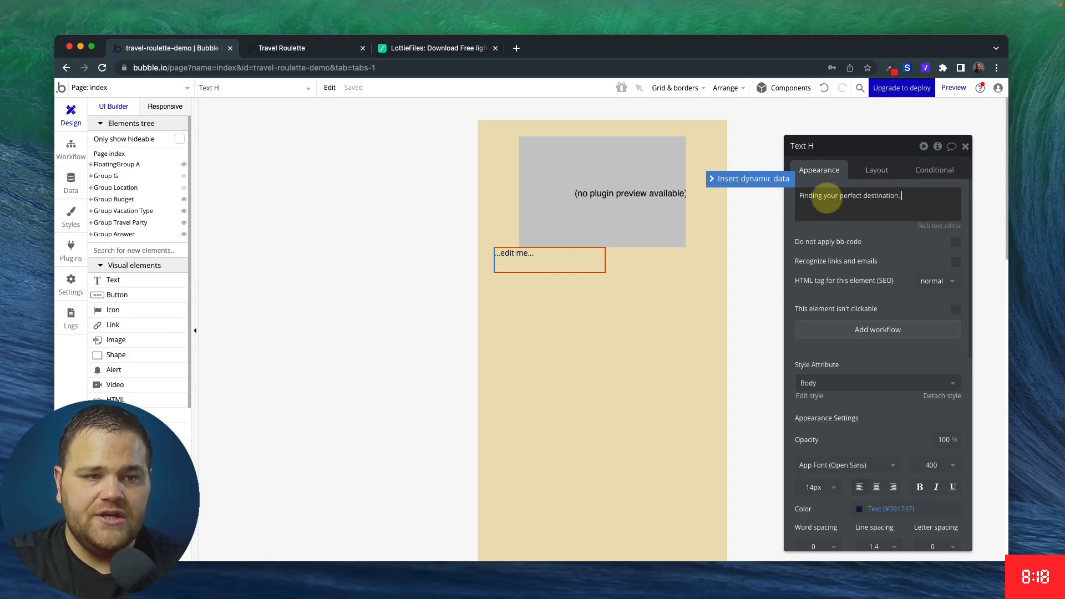
click(941, 396)
scroll(862, 416, down, 3)
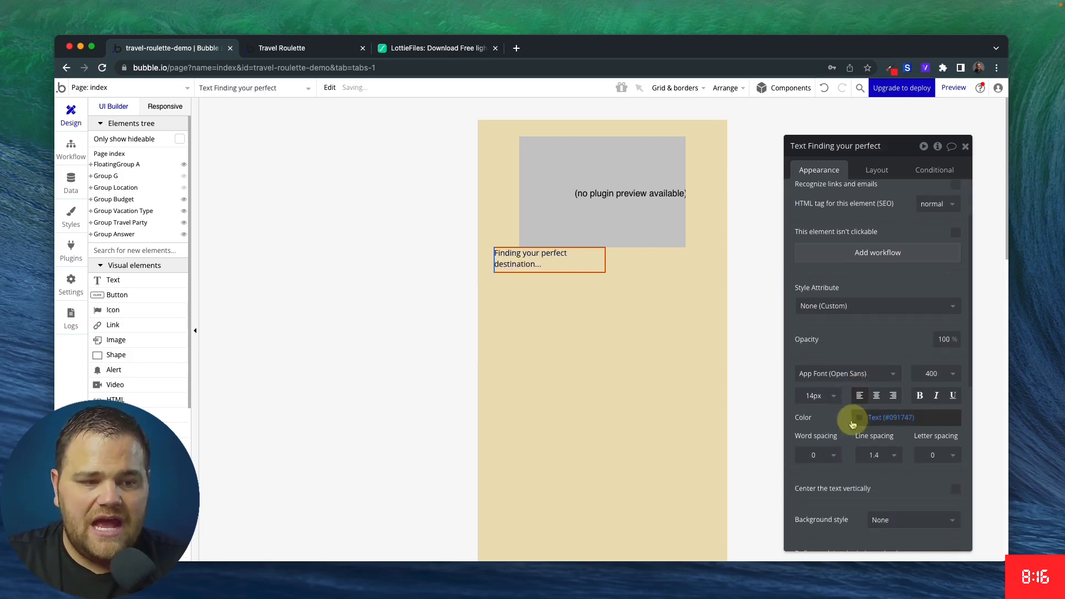
click(876, 396)
click(833, 374)
text(ba)
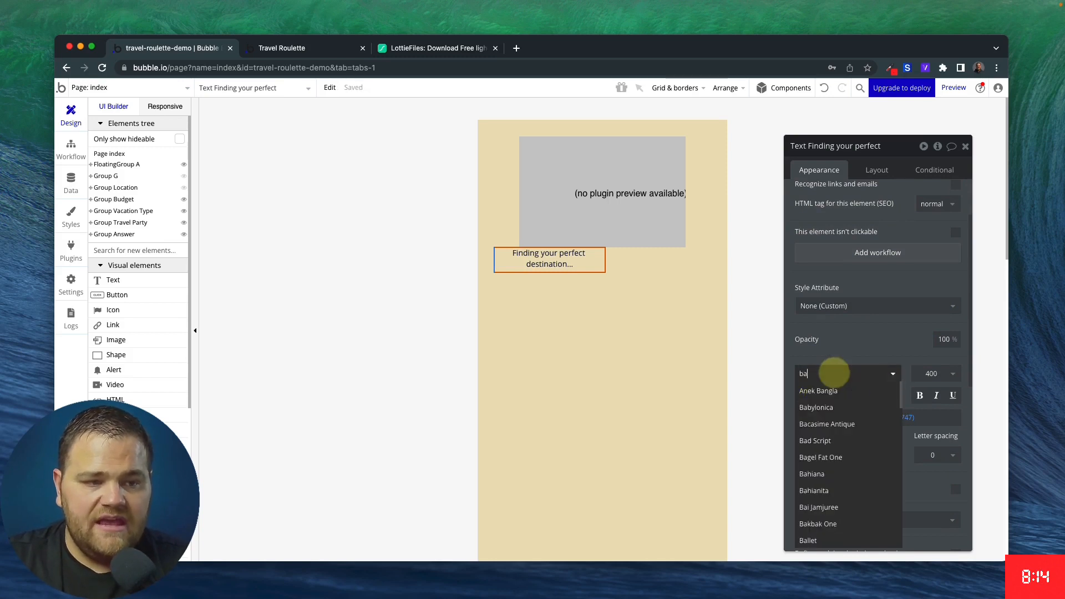
text(k)
click(844, 392)
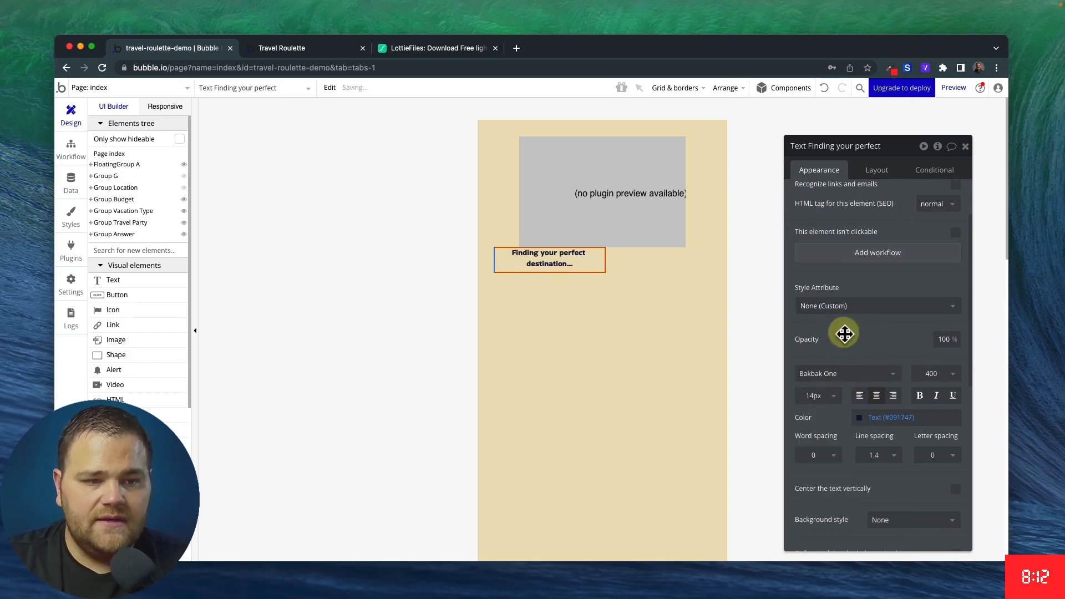
Center the destination text element horizontally in its container and set its top margin to 30 px
click(877, 169)
click(938, 256)
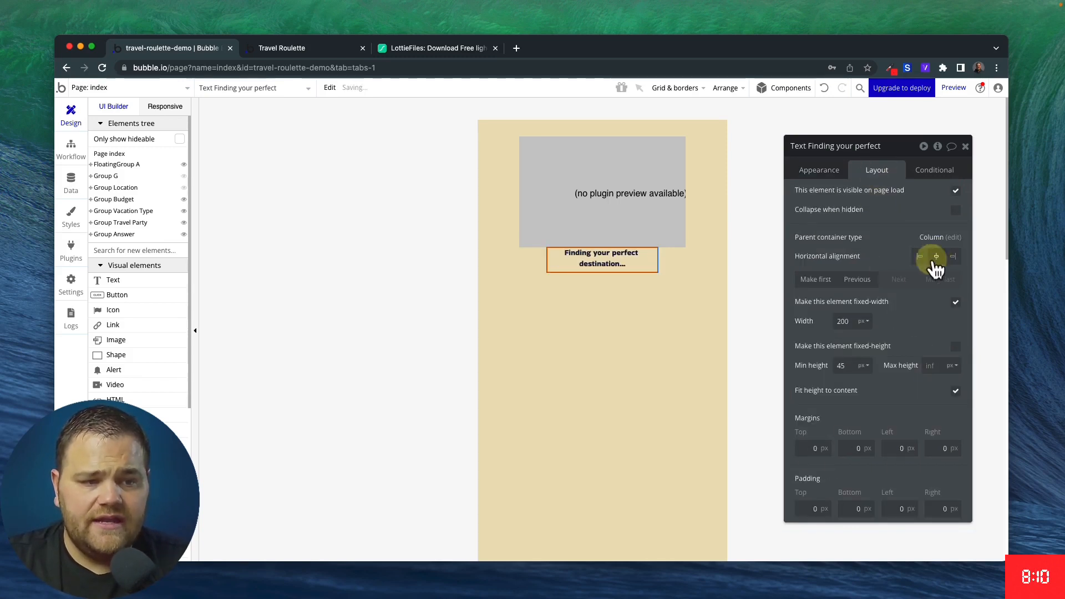
click(811, 449)
text(30)
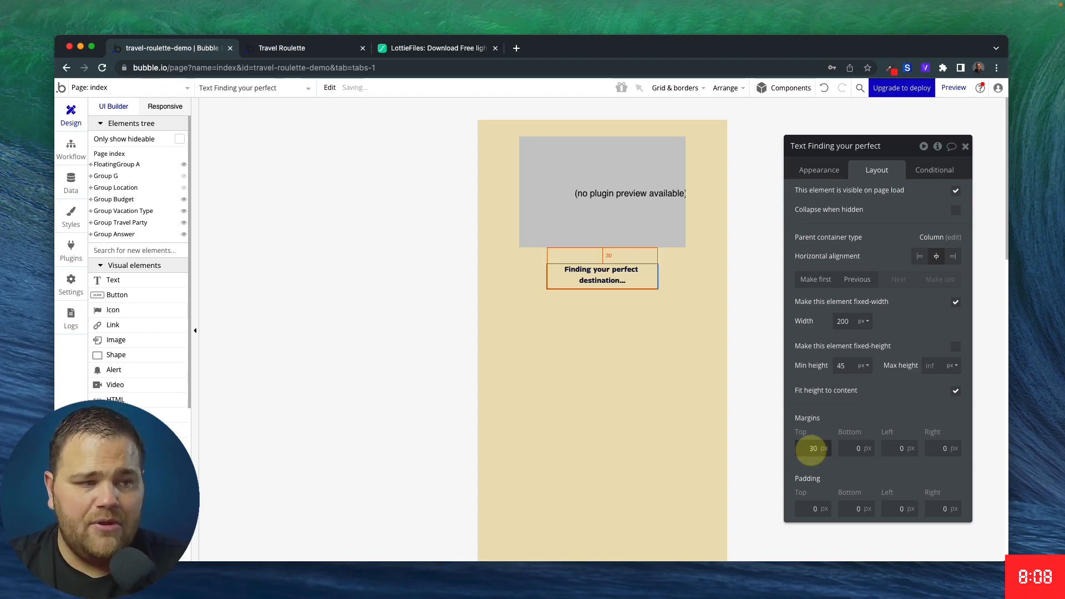
click(427, 296)
Make the floating group float vertically relative to Both and rename it FloatingGroup Loading..
click(501, 292)
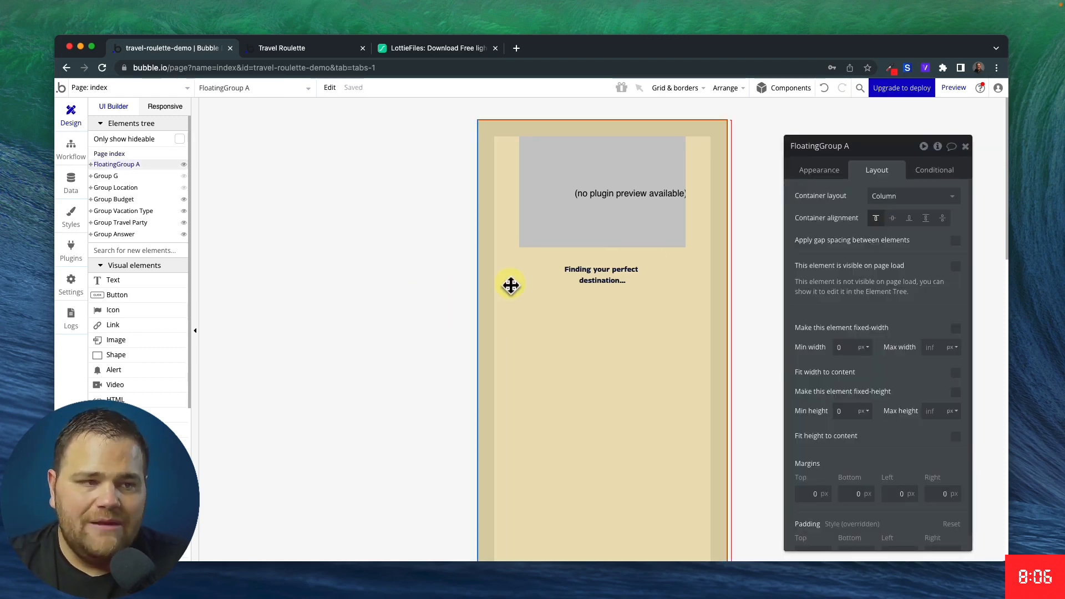
click(826, 169)
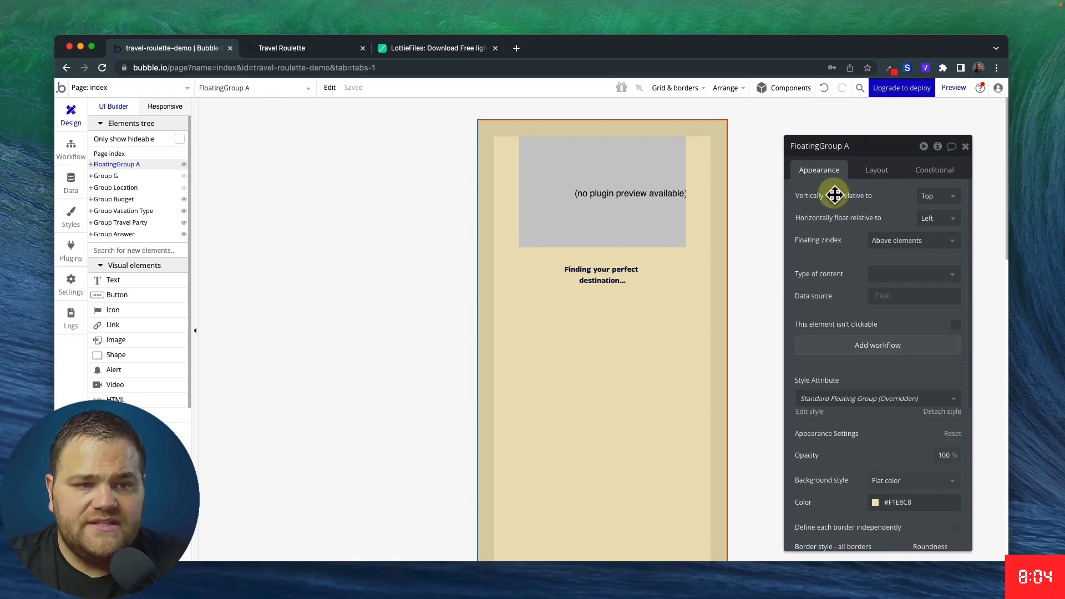
click(937, 199)
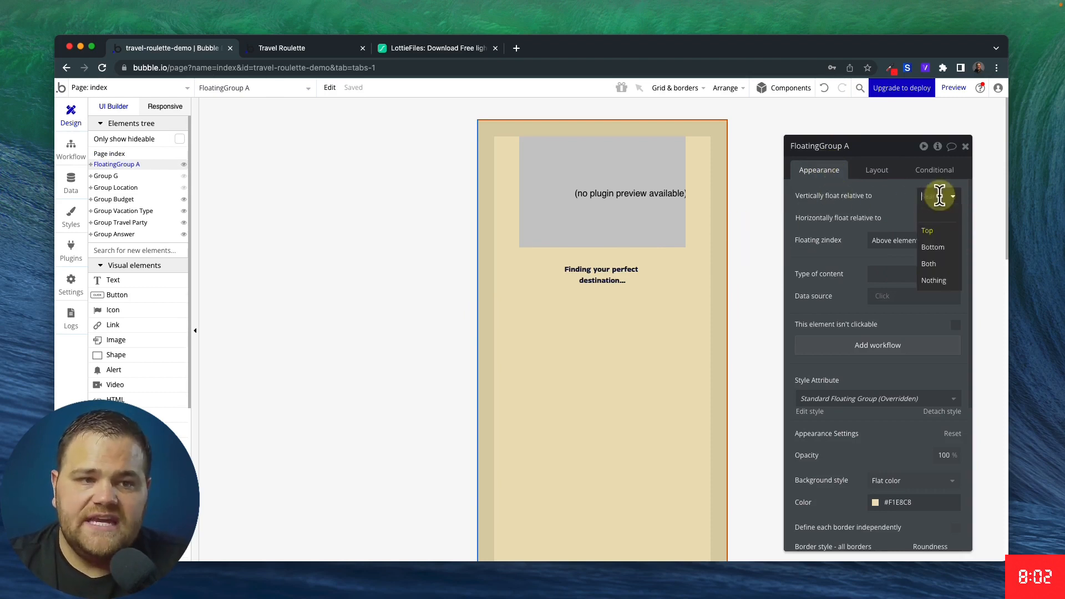
click(942, 265)
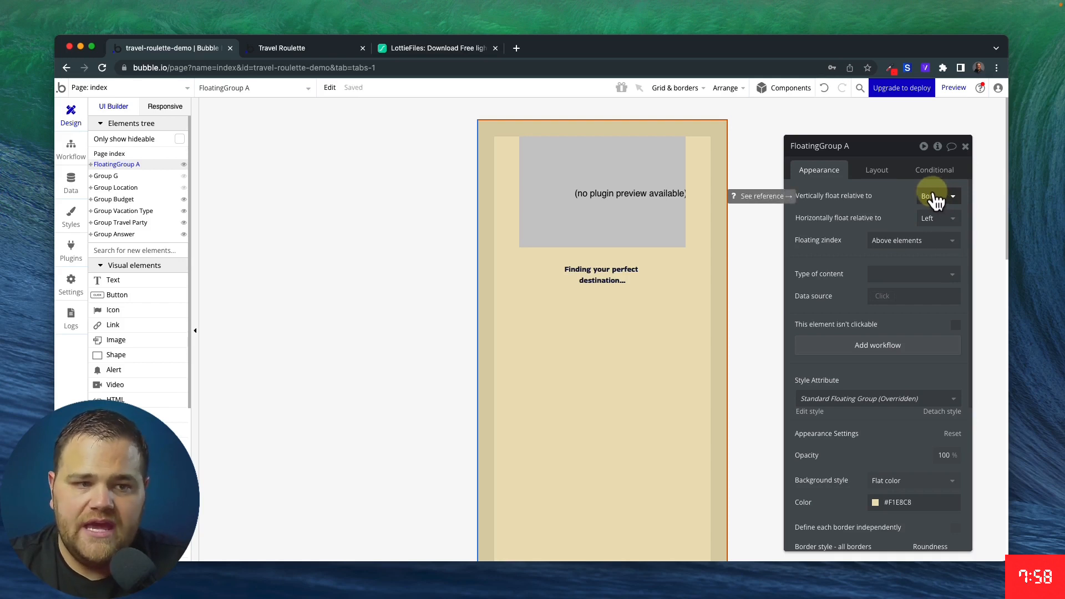
click(867, 143)
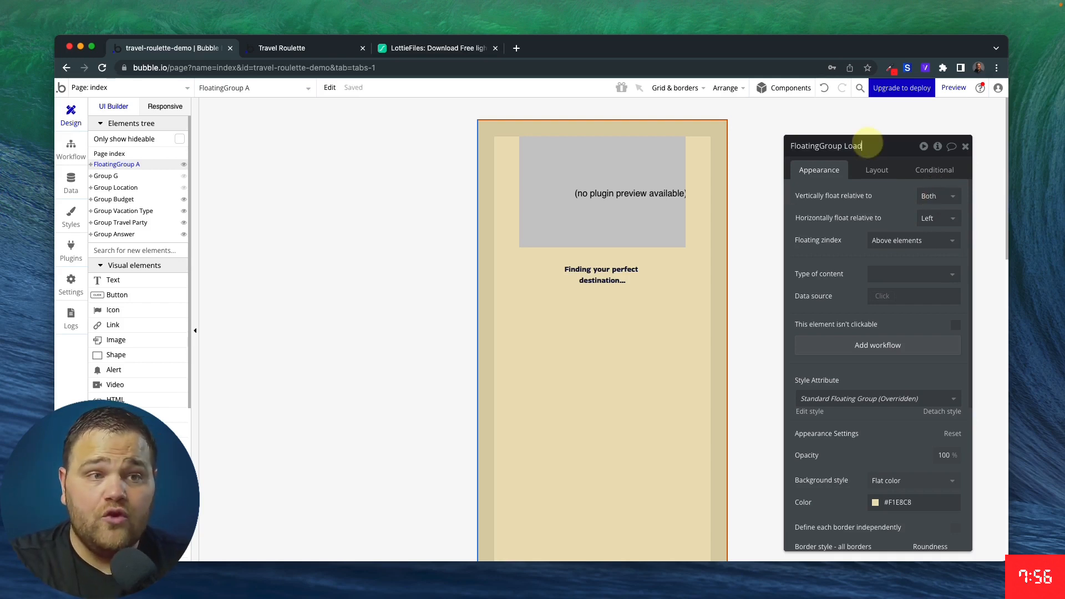
key(Return)
Hide the loading floating group in the editor and open the workflow of the Finish button under Choose a Travel Party
click(876, 170)
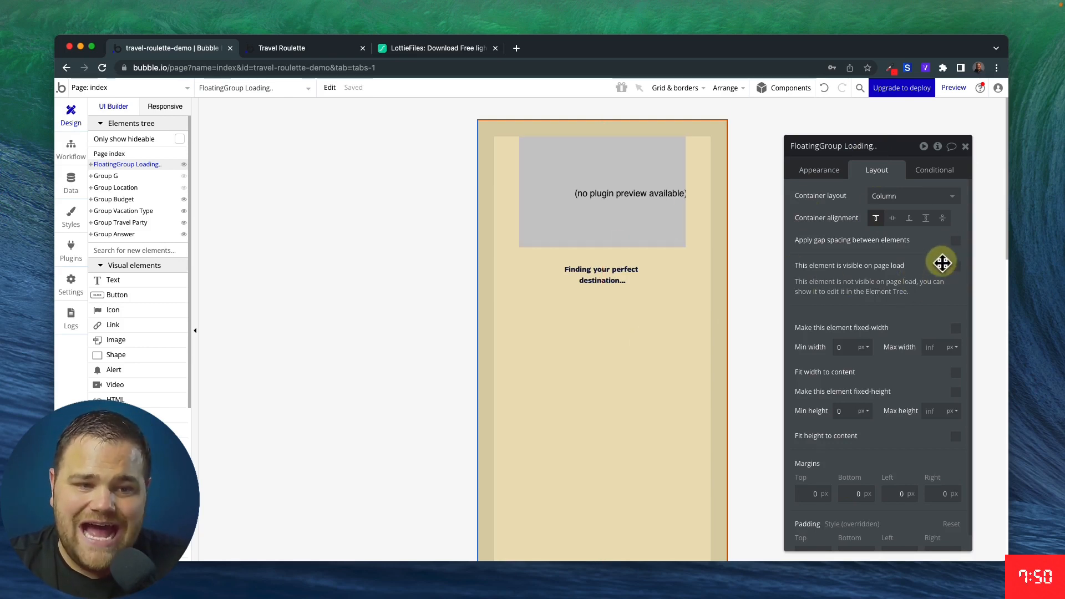
click(475, 295)
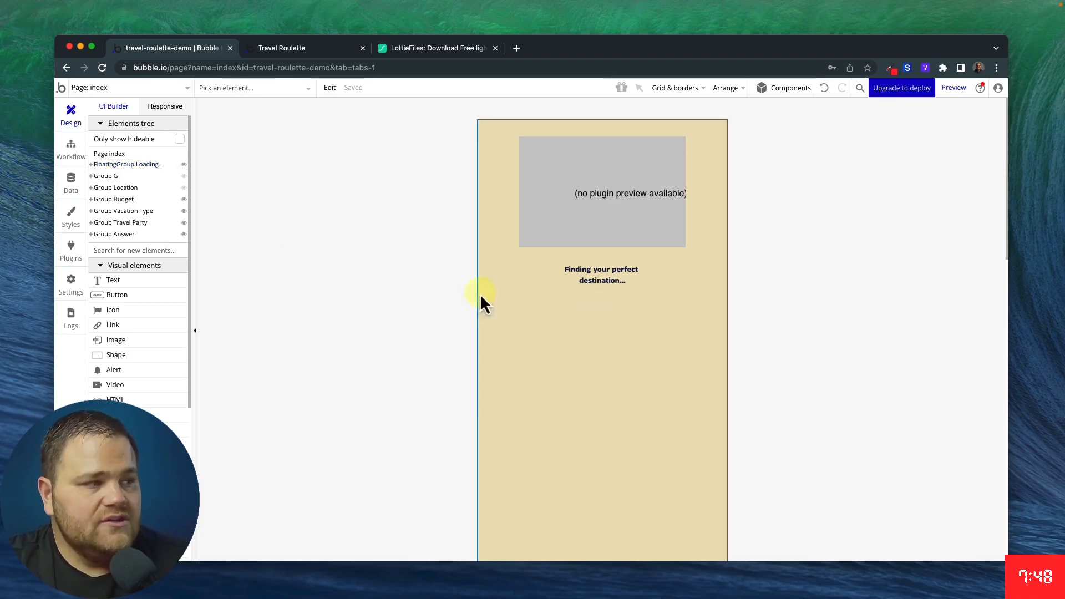
click(184, 165)
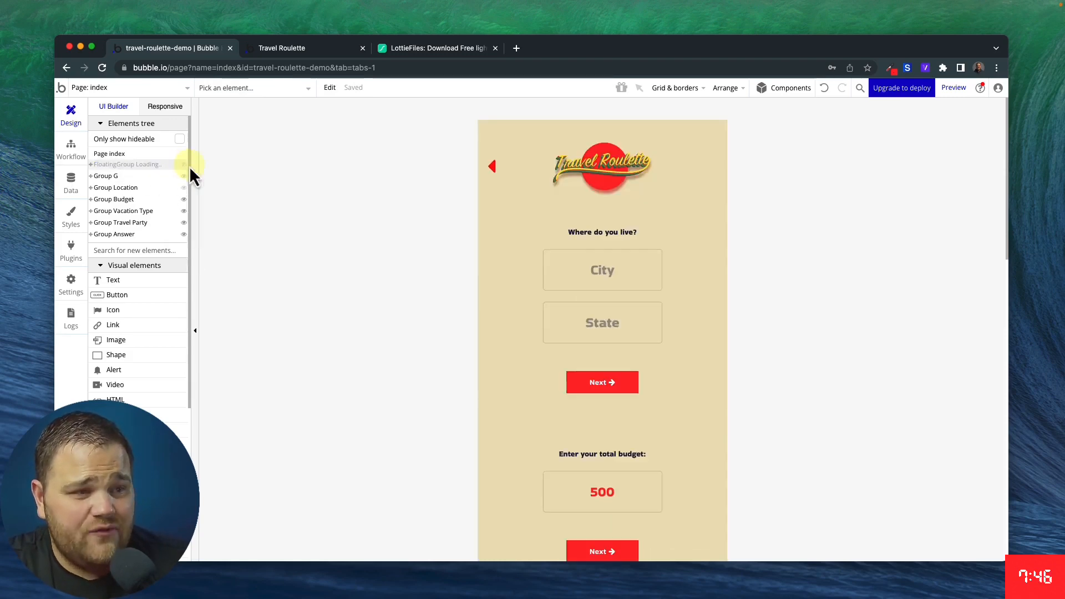
scroll(577, 349, down, 10)
scroll(573, 349, down, 5)
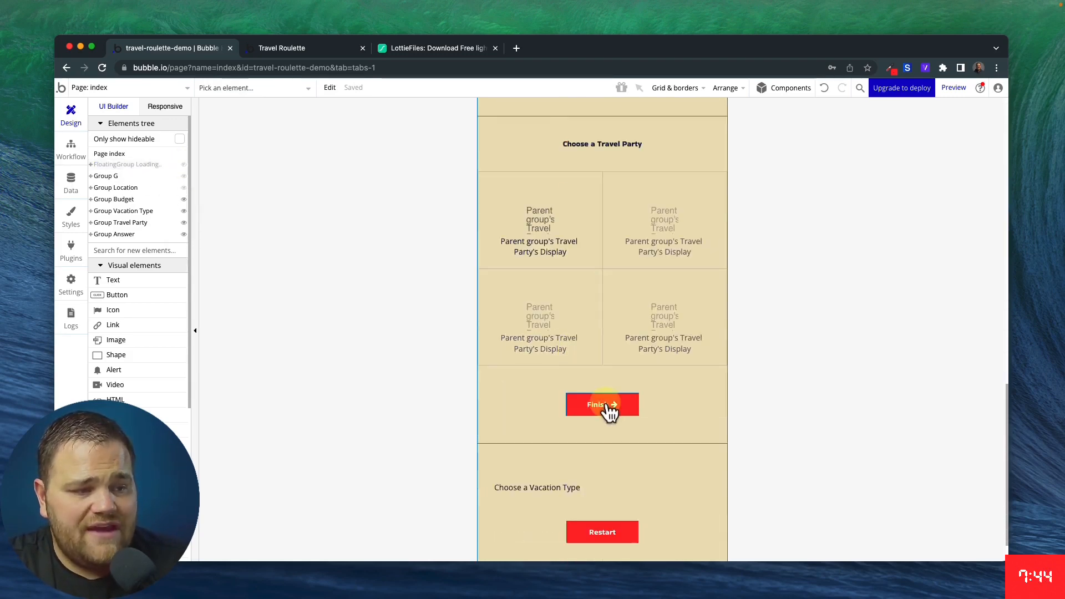
click(604, 408)
right_click(606, 406)
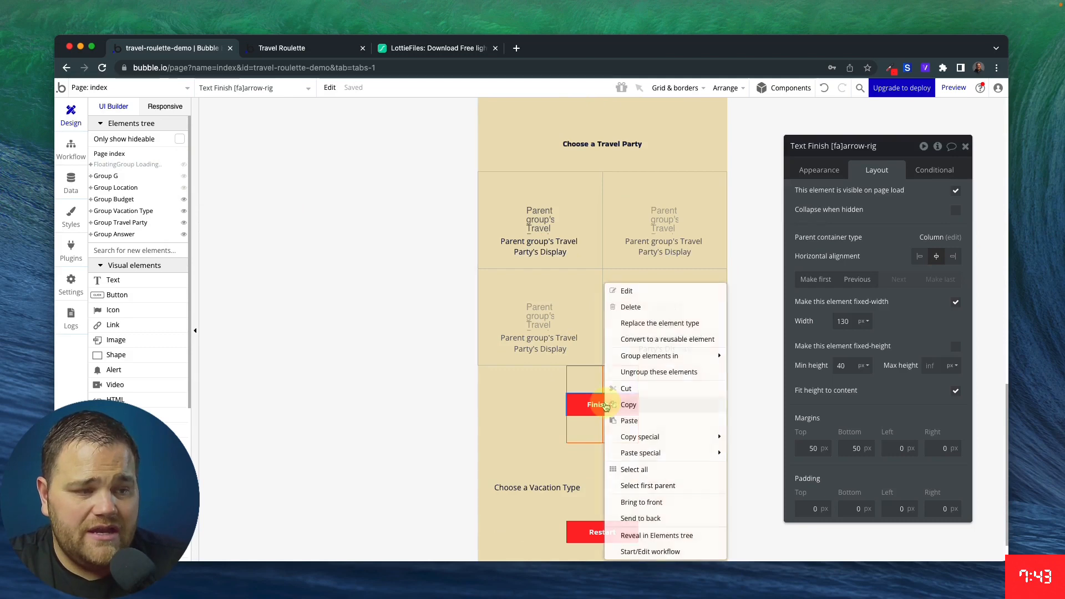
click(637, 551)
Add an Animate action for the loading floating group with Transition NoBounceUpIn and a custom duration of 400 ms
click(284, 229)
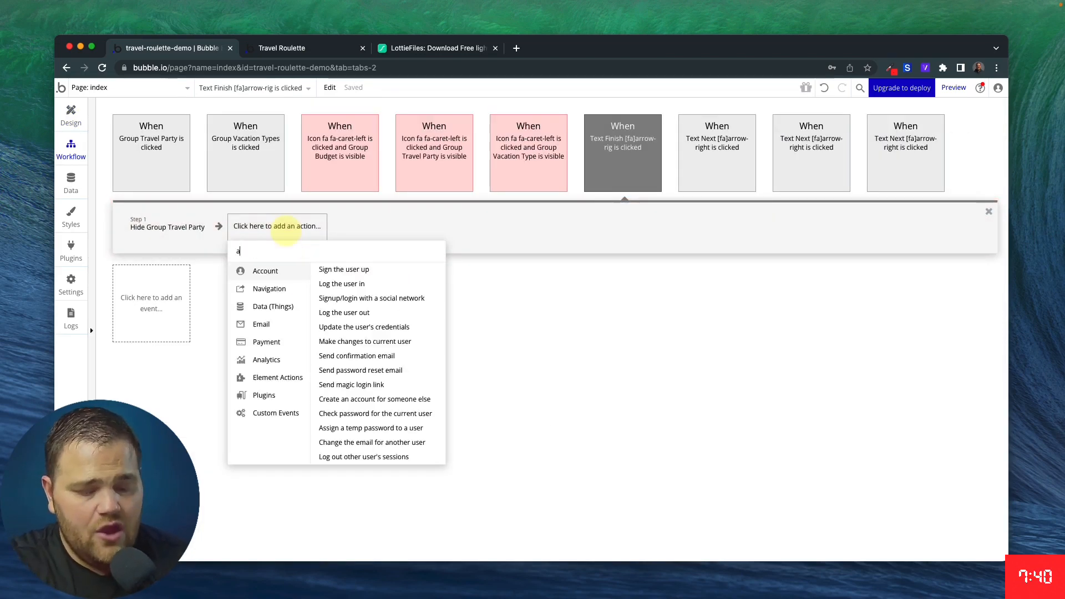
text(anim)
click(272, 269)
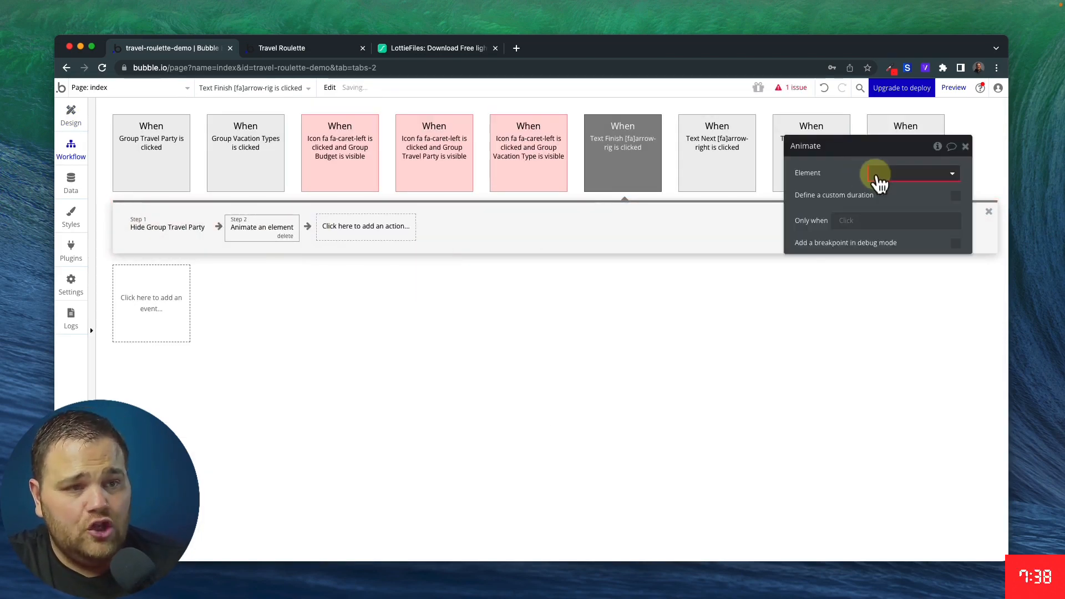
click(877, 176)
click(883, 189)
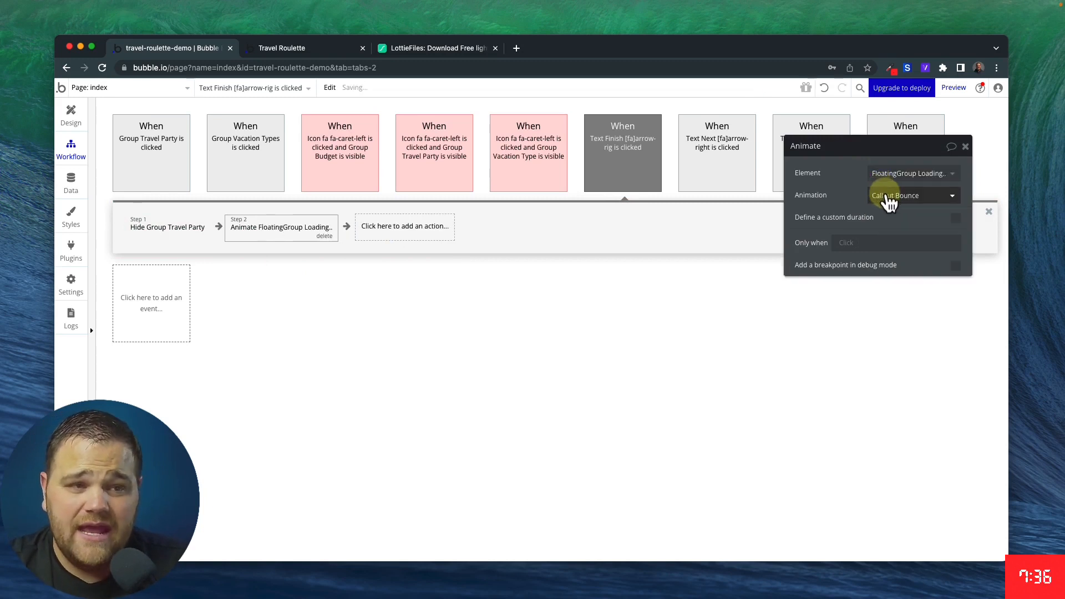
click(886, 198)
text(upin)
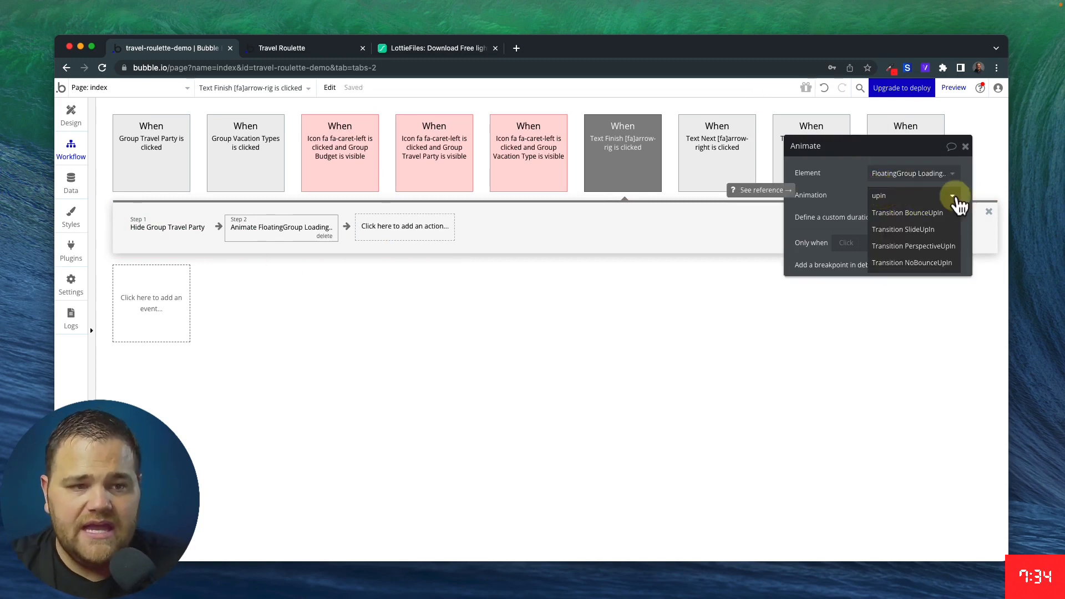
click(910, 262)
click(955, 233)
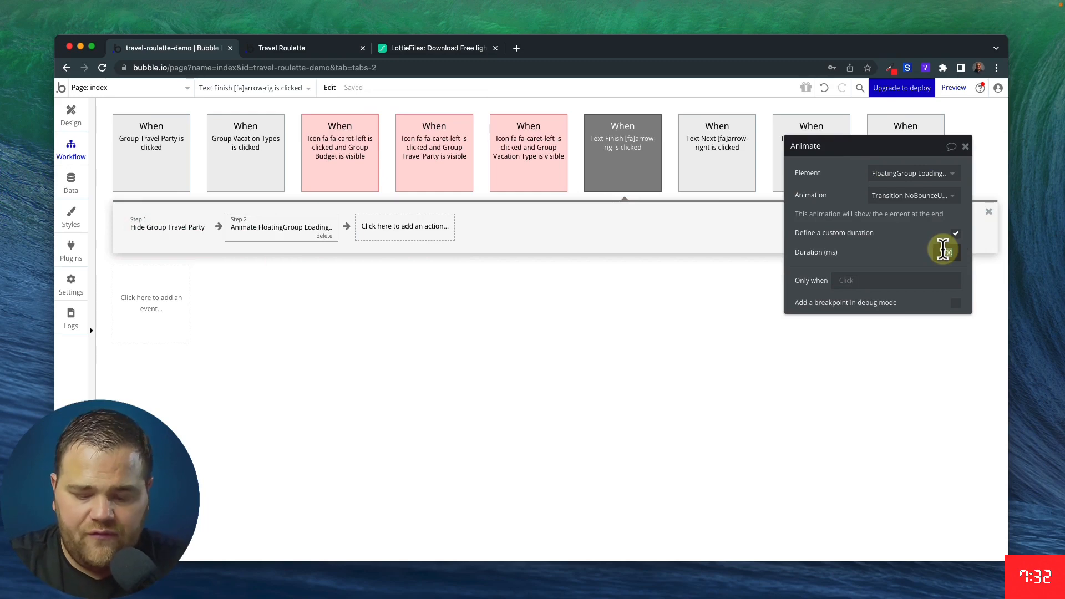
Test the Travel Roulette preview with sample city and state text, proceeding through every choice to Finish to check the loading screen
click(272, 50)
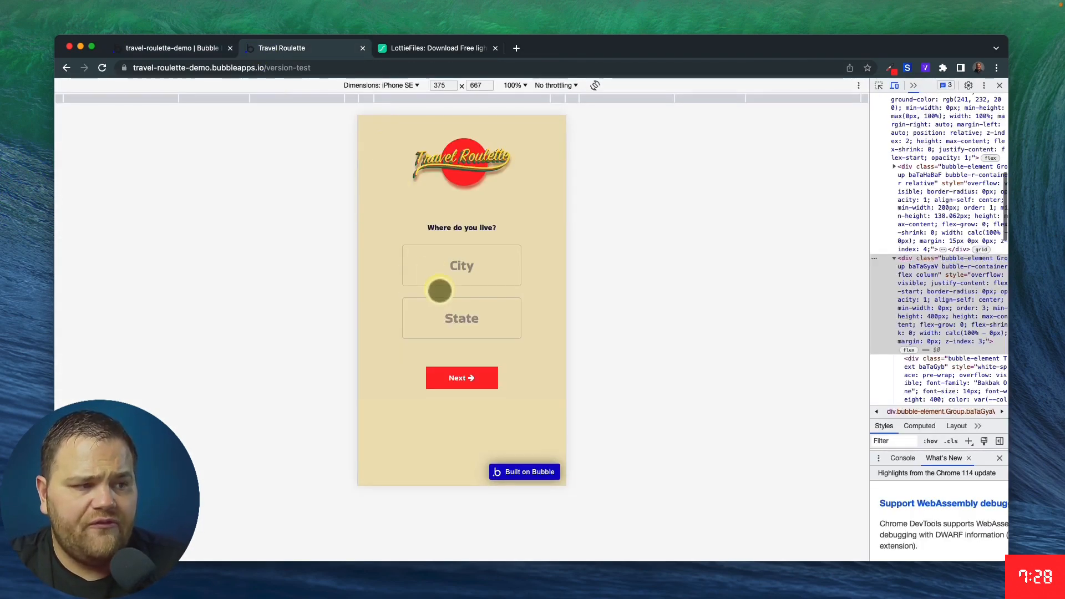
click(456, 265)
text(sdfds)
click(464, 329)
text(sdfsd)
click(462, 378)
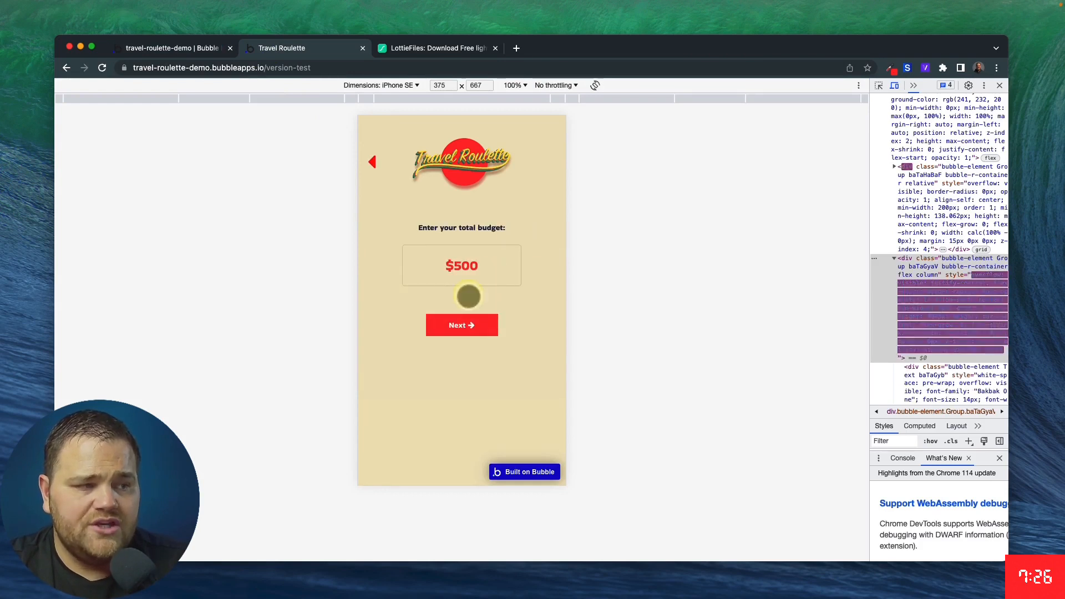
click(462, 323)
click(430, 316)
click(480, 300)
click(445, 446)
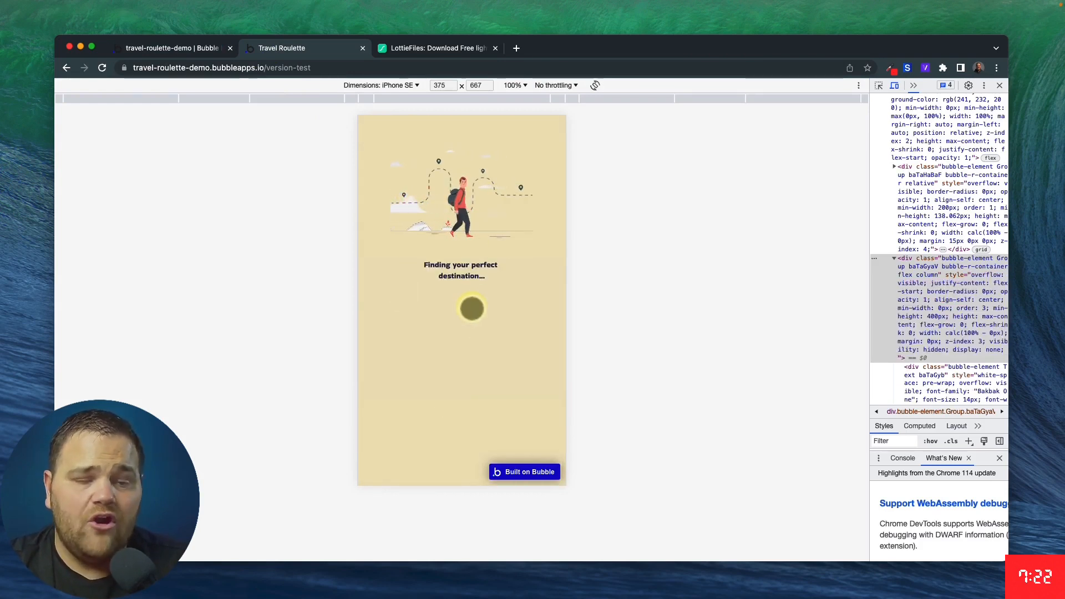
key(super+1)
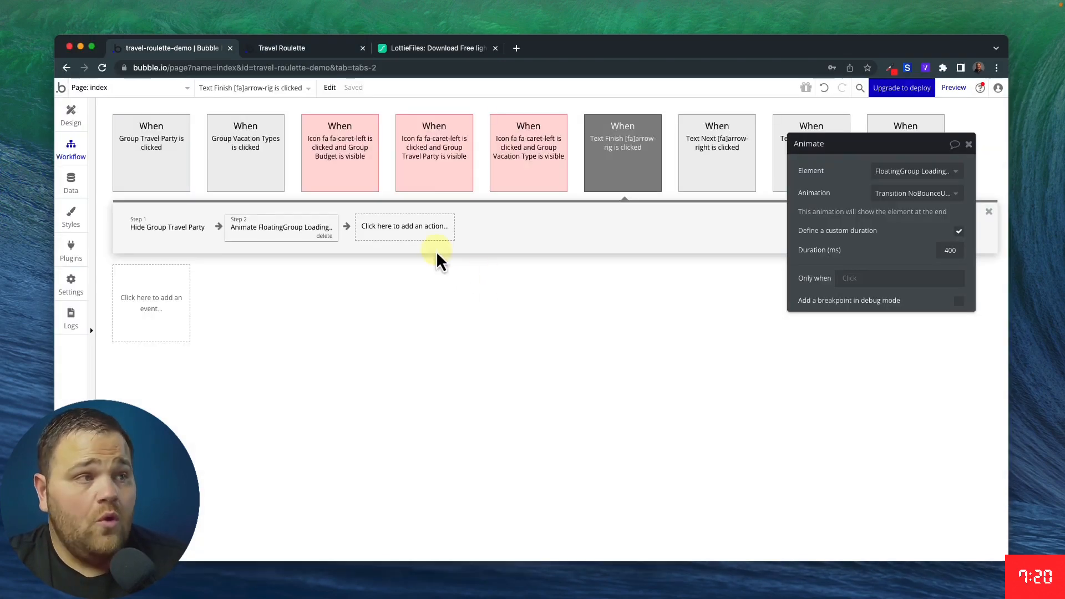
click(328, 50)
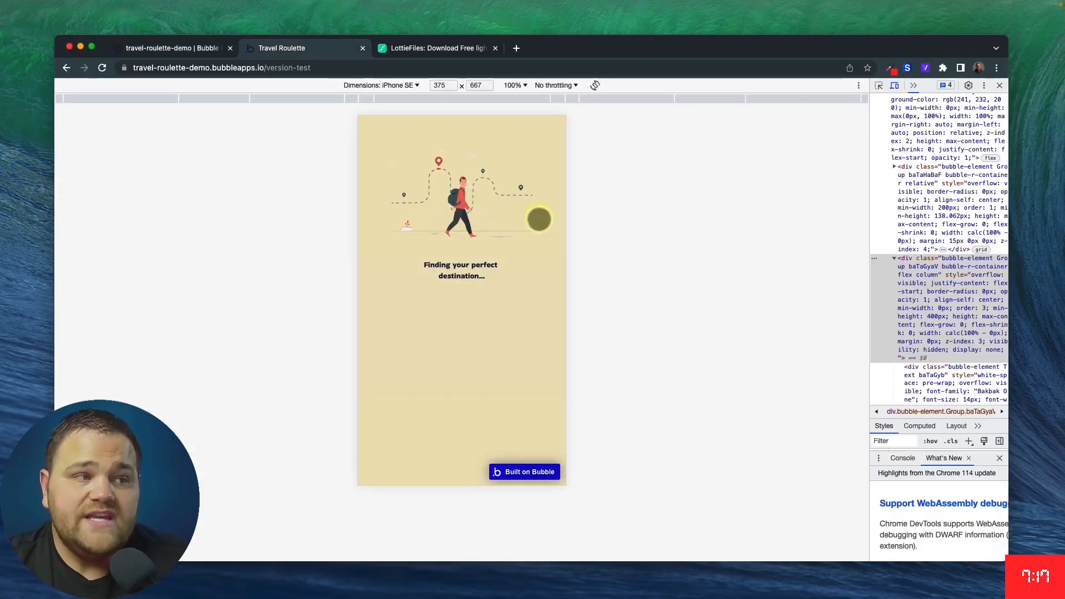
Return to the Bubble editor and install the ChatGPT by NoCode Advantage plugin
click(183, 50)
click(411, 236)
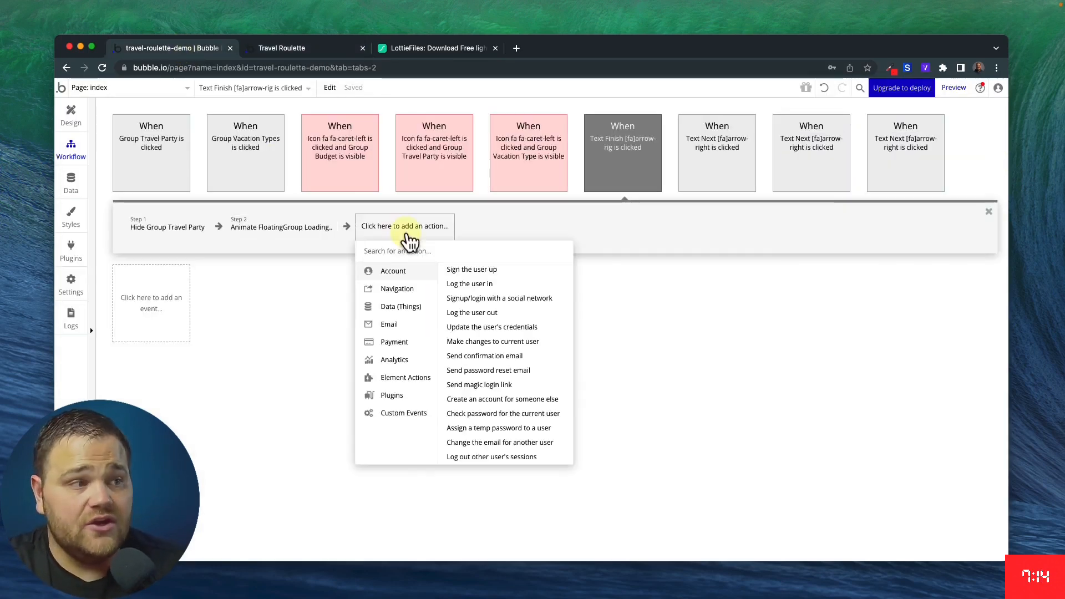
click(398, 239)
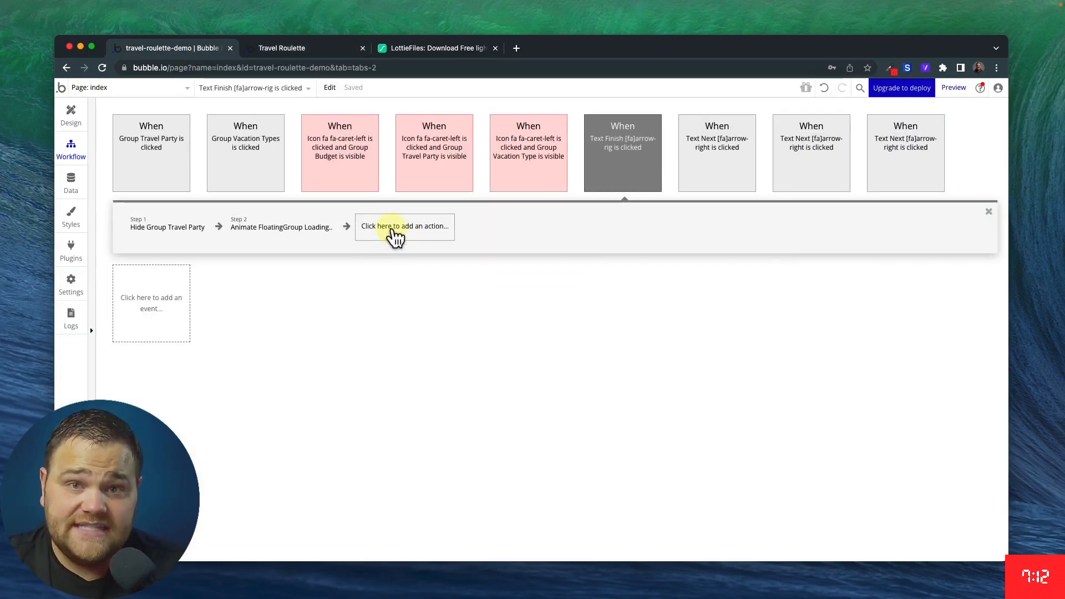
click(71, 254)
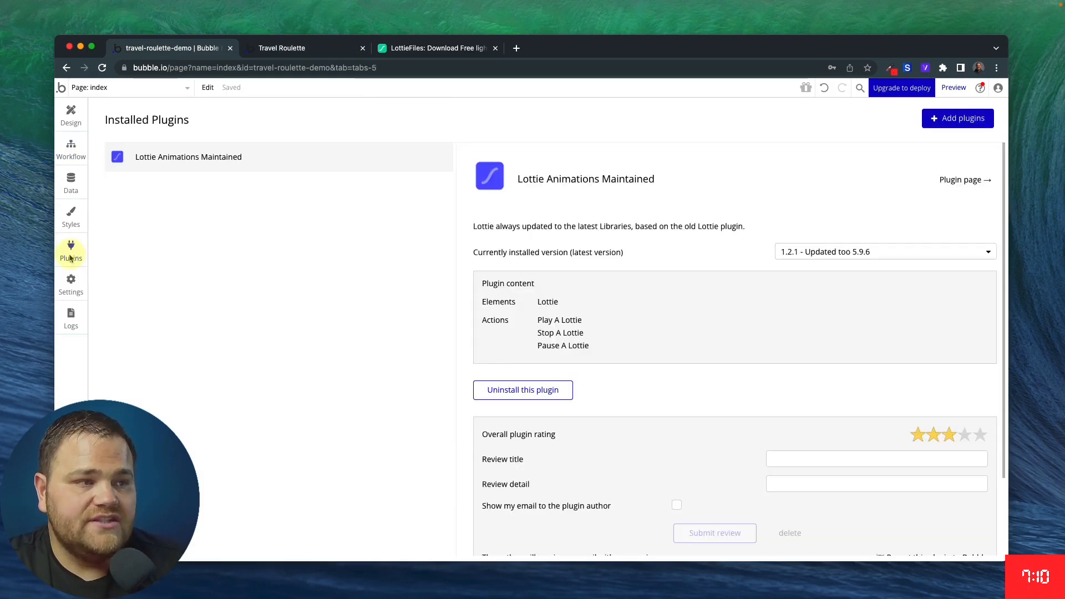
click(950, 121)
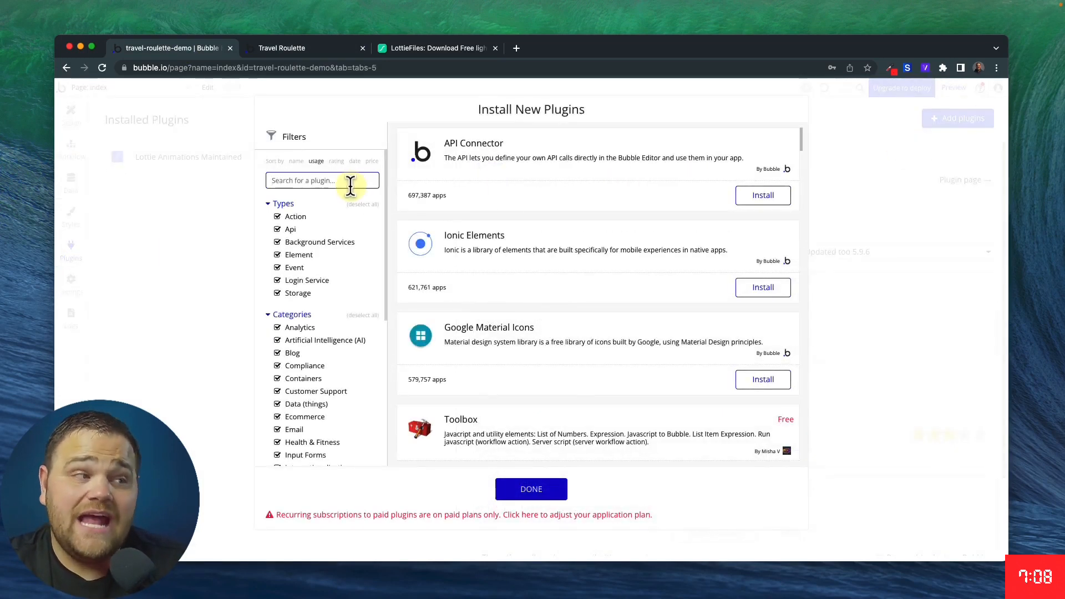
click(292, 180)
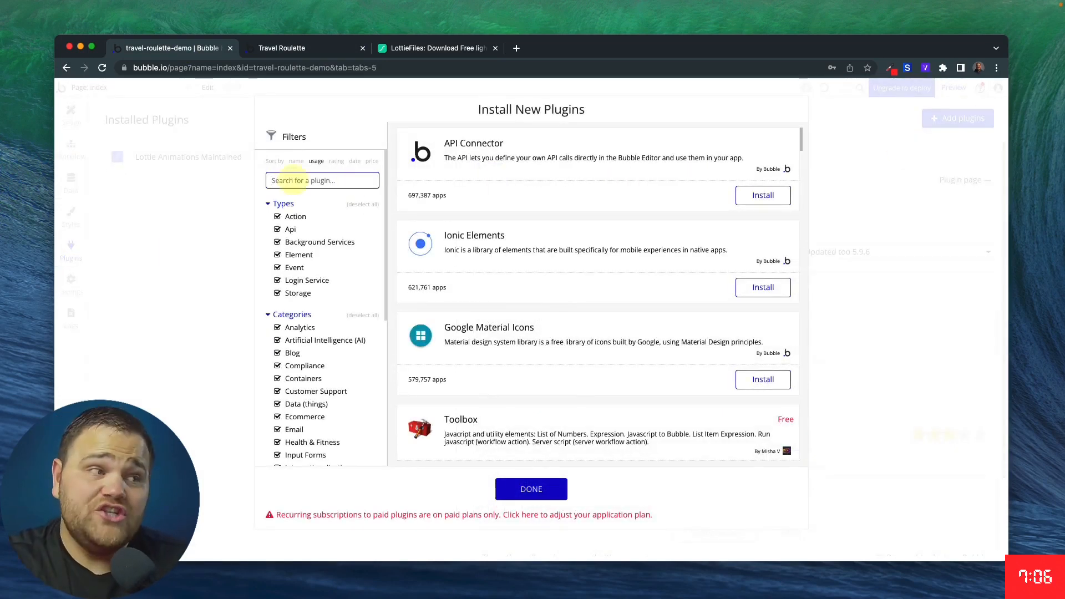
text(chatgpt by)
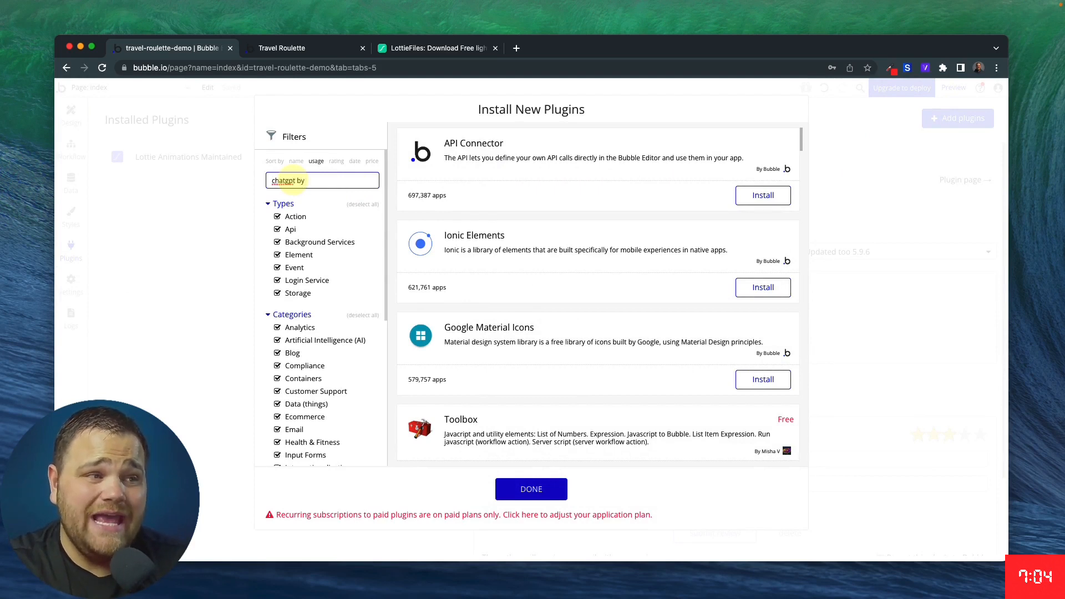
text( no)
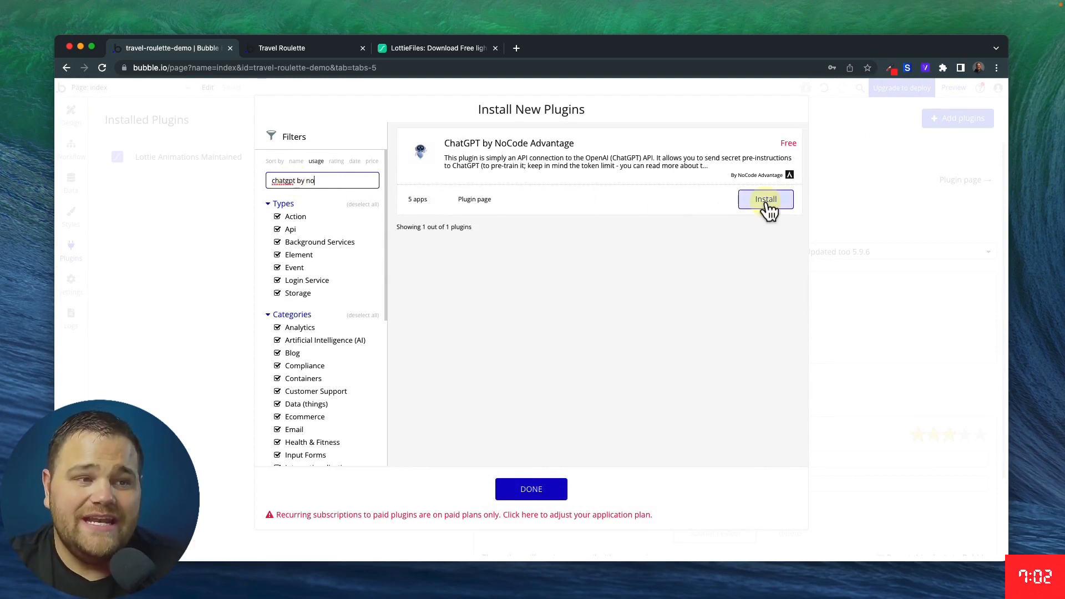
click(543, 490)
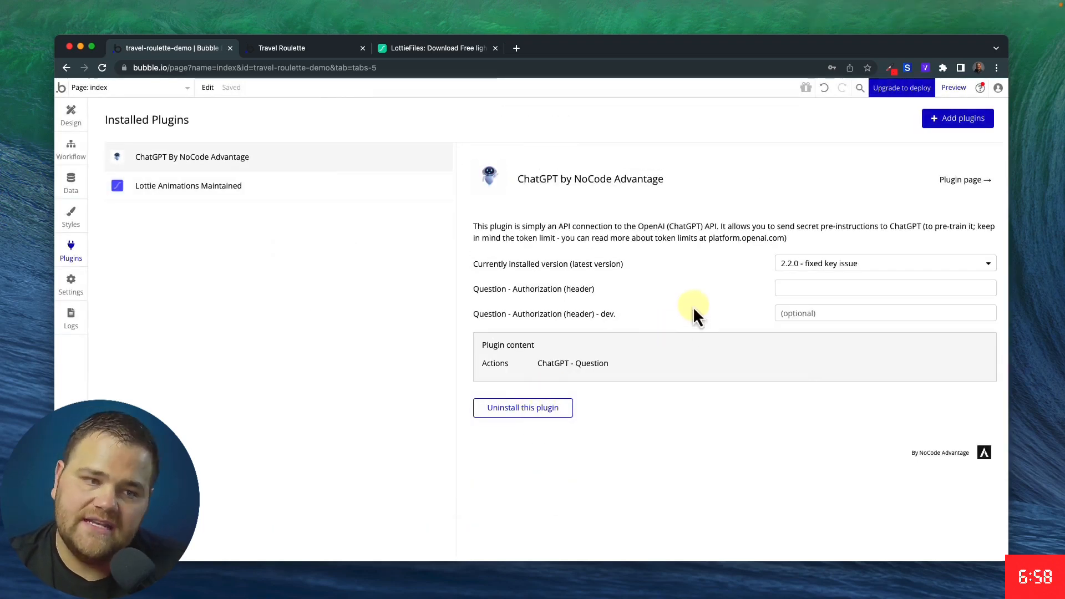
Close the LottieFiles page and open the API keys page of the OpenAI platform account
click(495, 48)
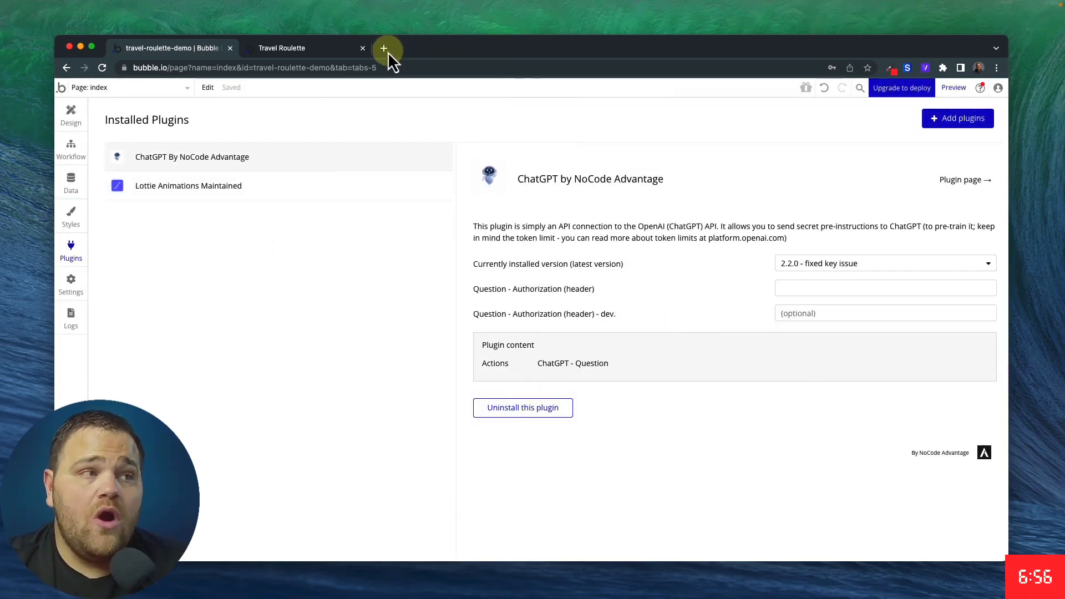
click(388, 49)
text(pla)
key(Return)
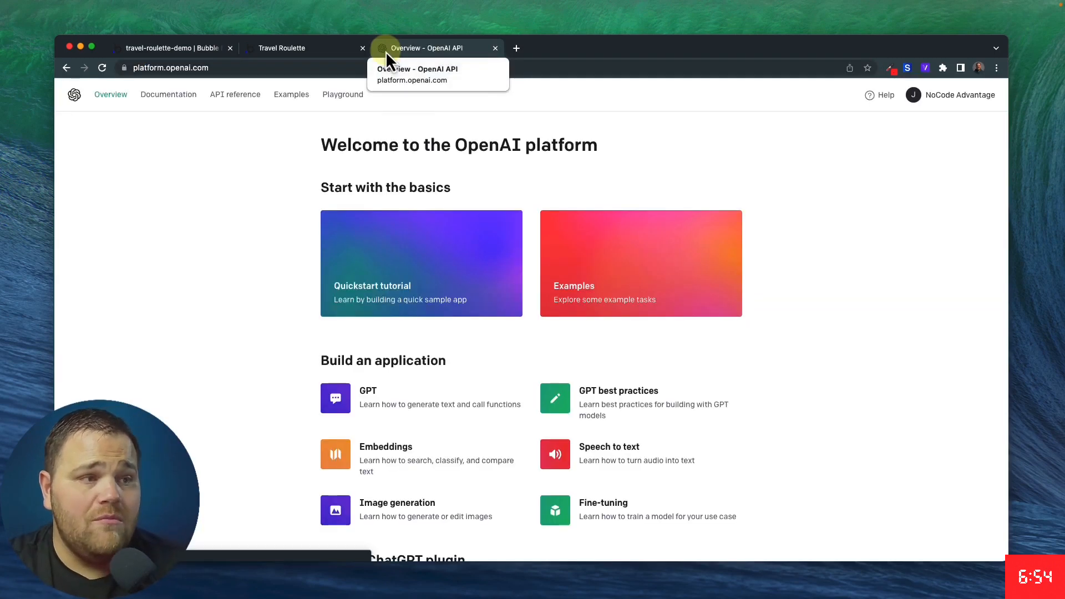
click(941, 105)
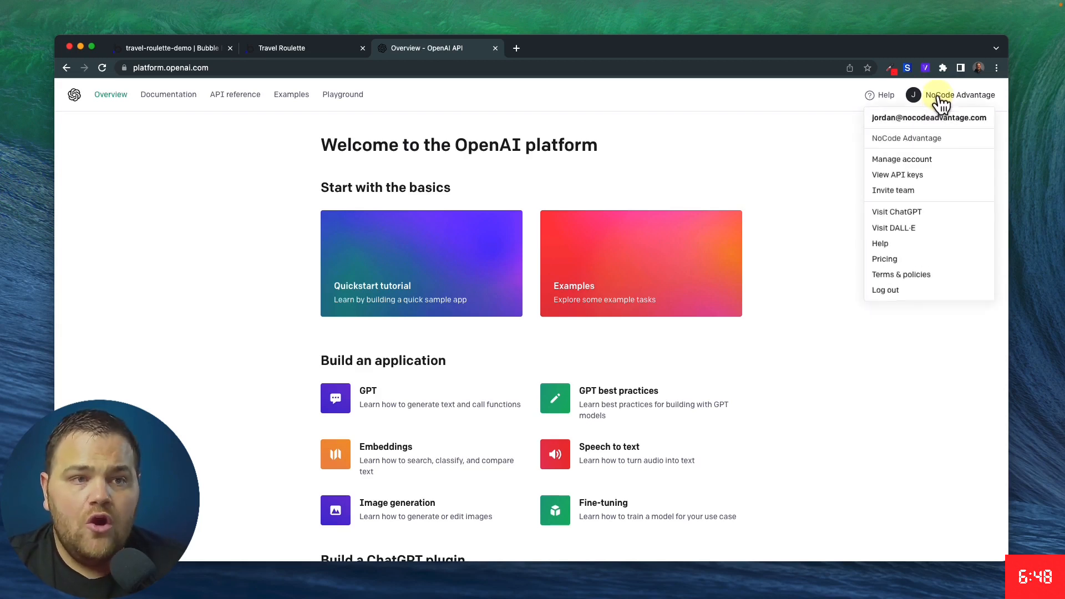
click(911, 176)
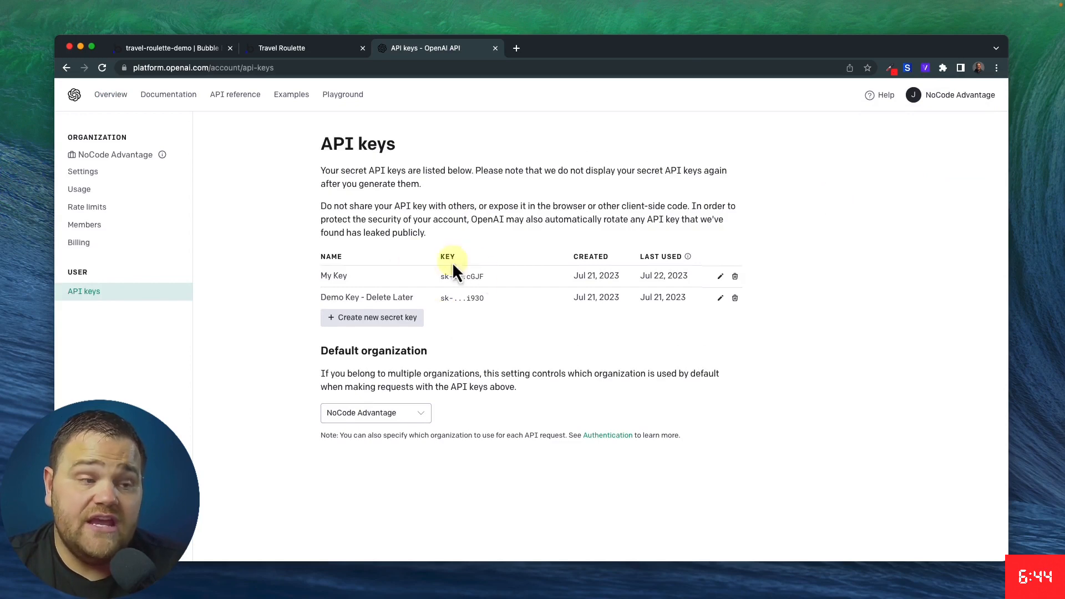
Create an OpenAI secret key named Test Key - Delete Later and copy it
click(397, 328)
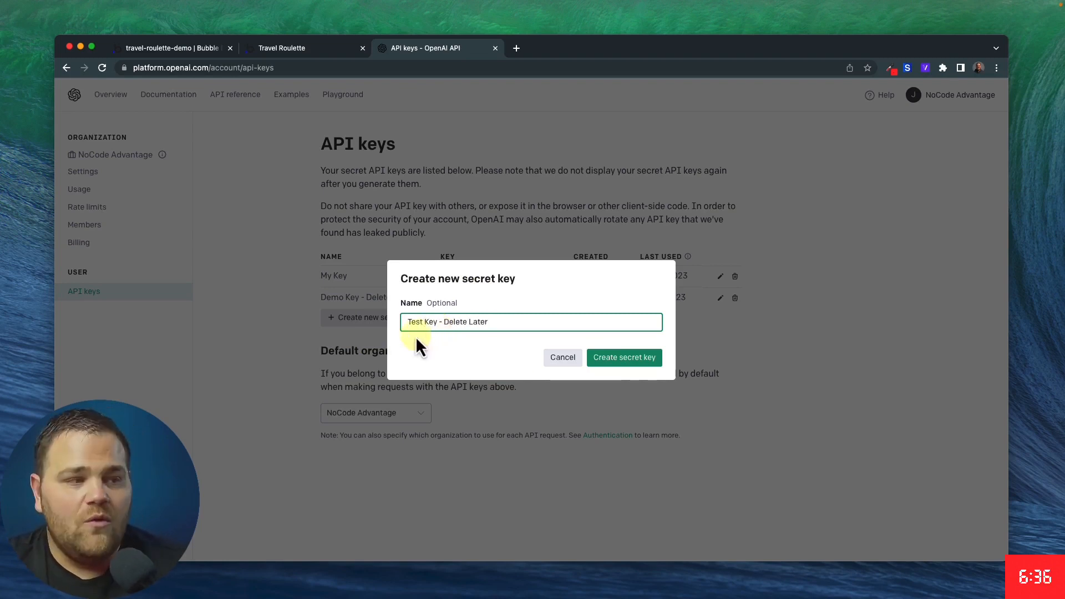
click(624, 358)
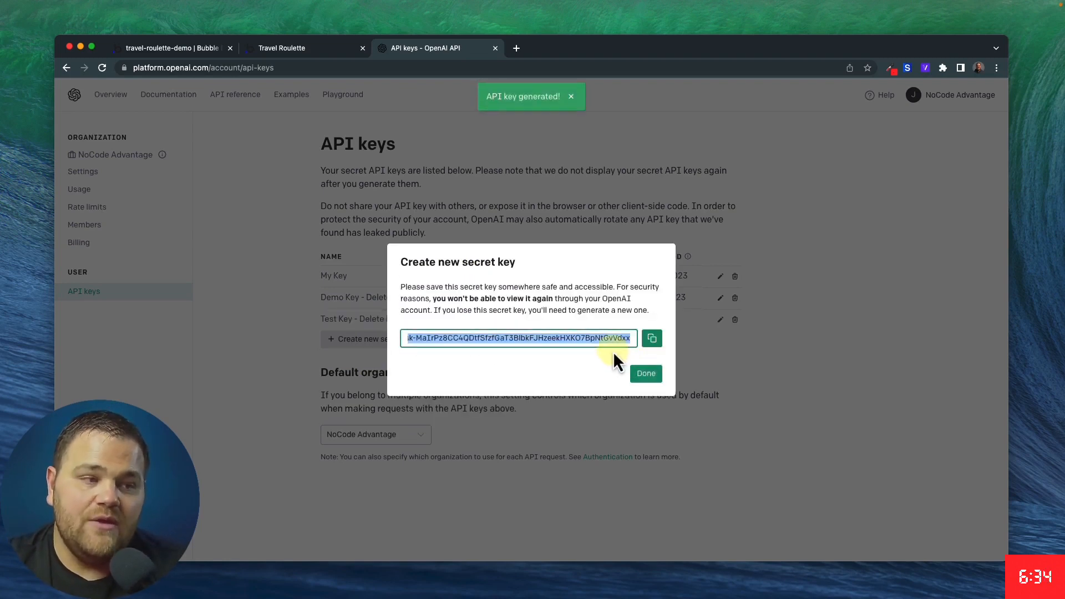
click(653, 339)
click(647, 371)
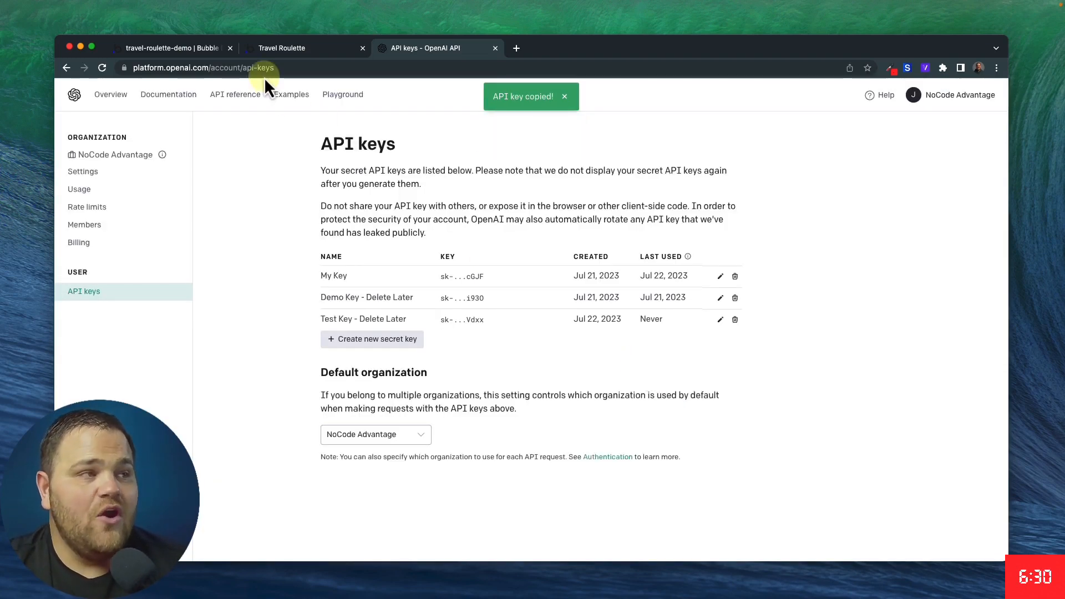
Enter Bearer followed by the copied API key in both the live and dev Authorization headers of the Bubble ChatGPT plugin
click(187, 51)
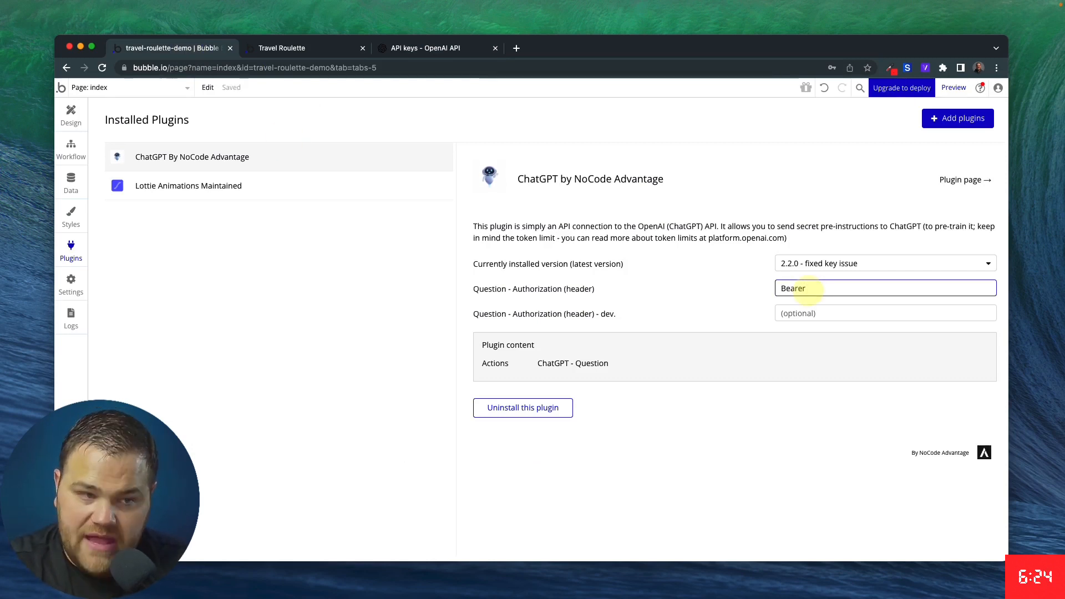
key(super+v)
triple_click(808, 288)
key(super+c)
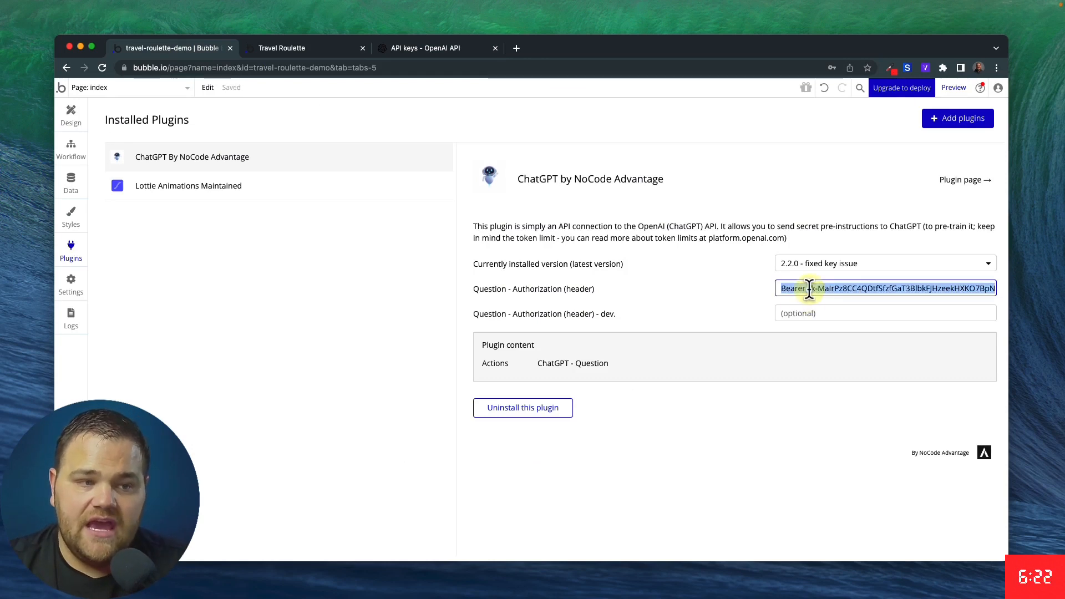
click(802, 312)
key(super+v)
click(745, 325)
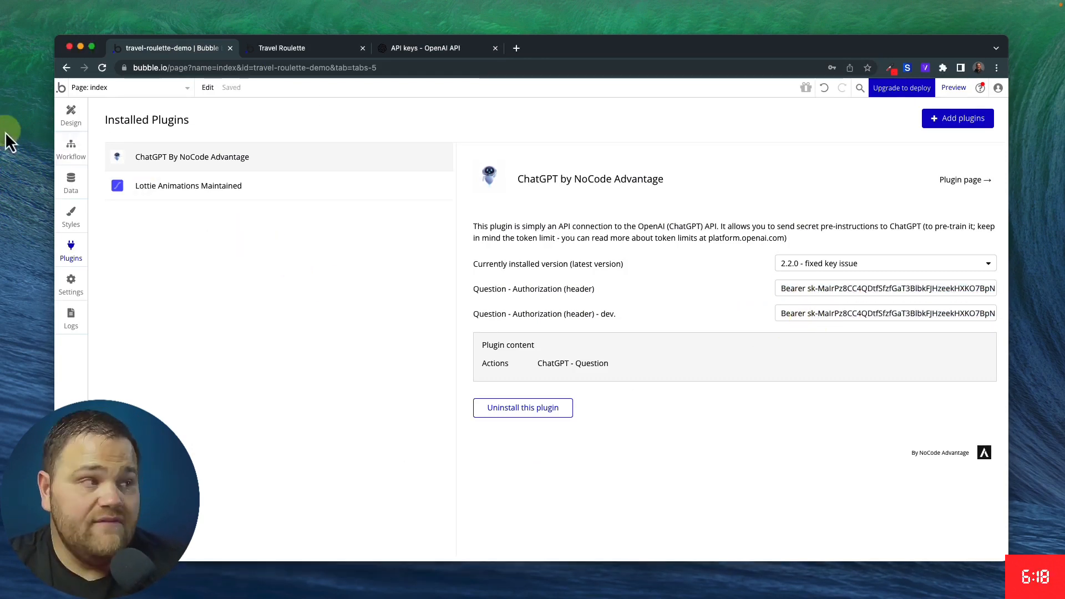
Add a ChatGPT - Question action to the end of the Finish text's click workflow
click(71, 149)
click(618, 166)
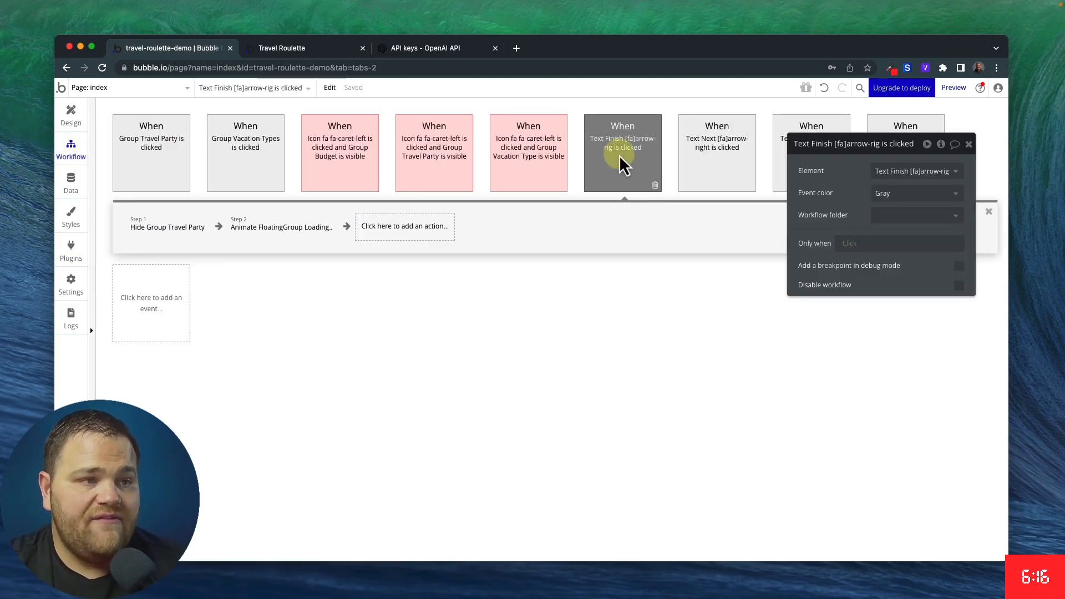
click(413, 233)
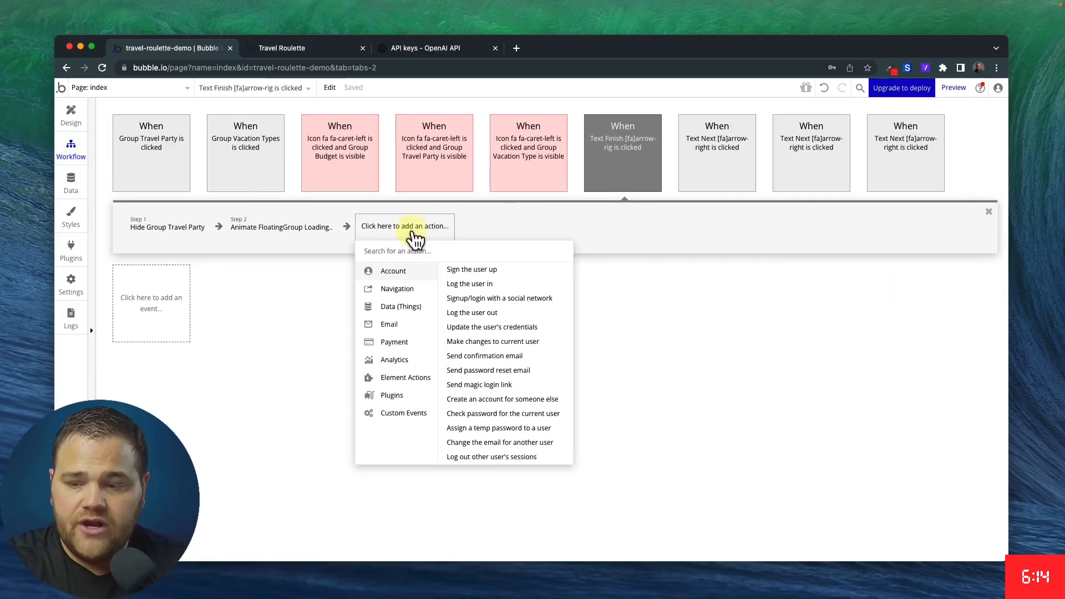
text(chatg)
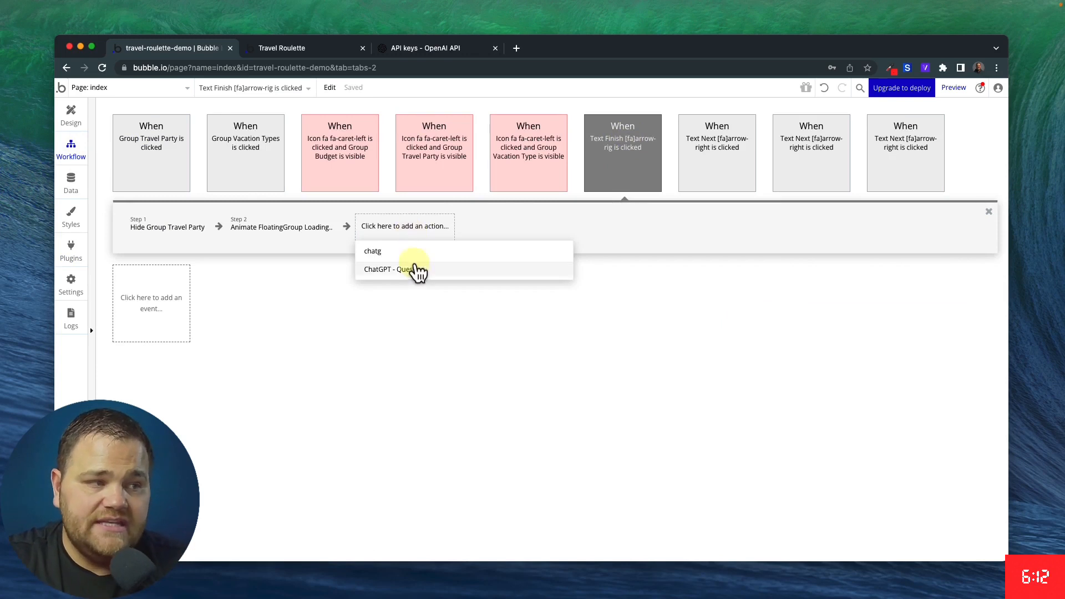
click(413, 269)
drag(823, 226, 610, 212)
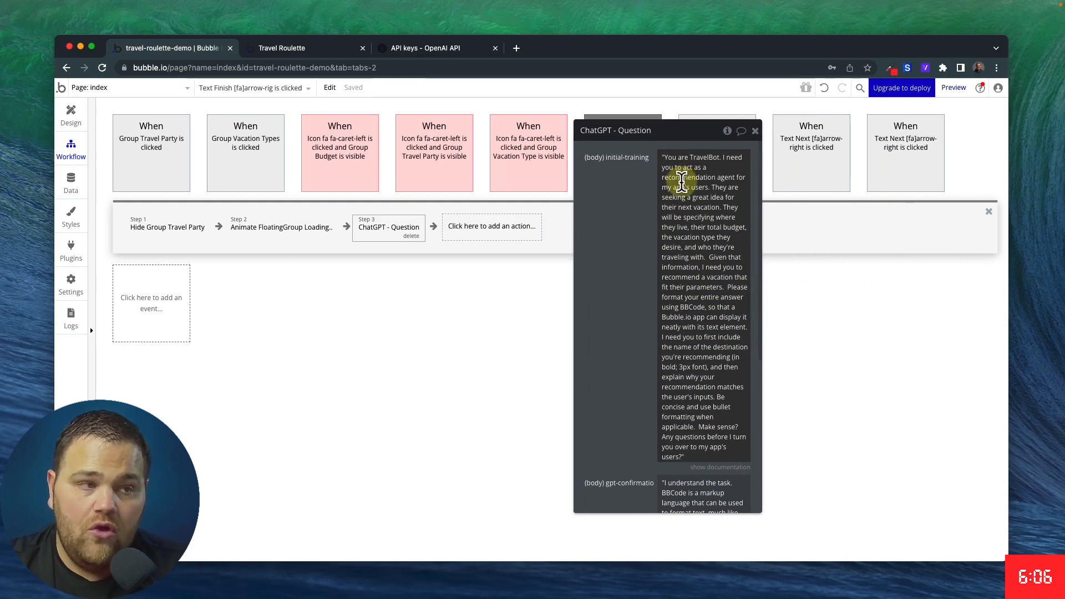
Review the ChatGPT action's body parameters and replace the sample user-question with an Arbitrary text expression
scroll(651, 224, down, 5)
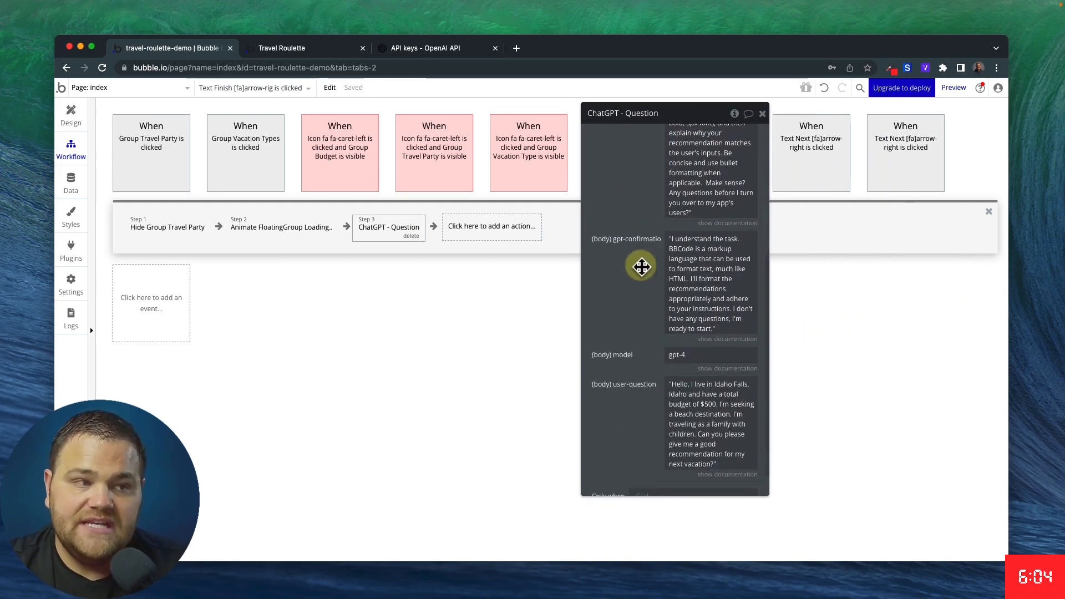
scroll(679, 289, down, 1)
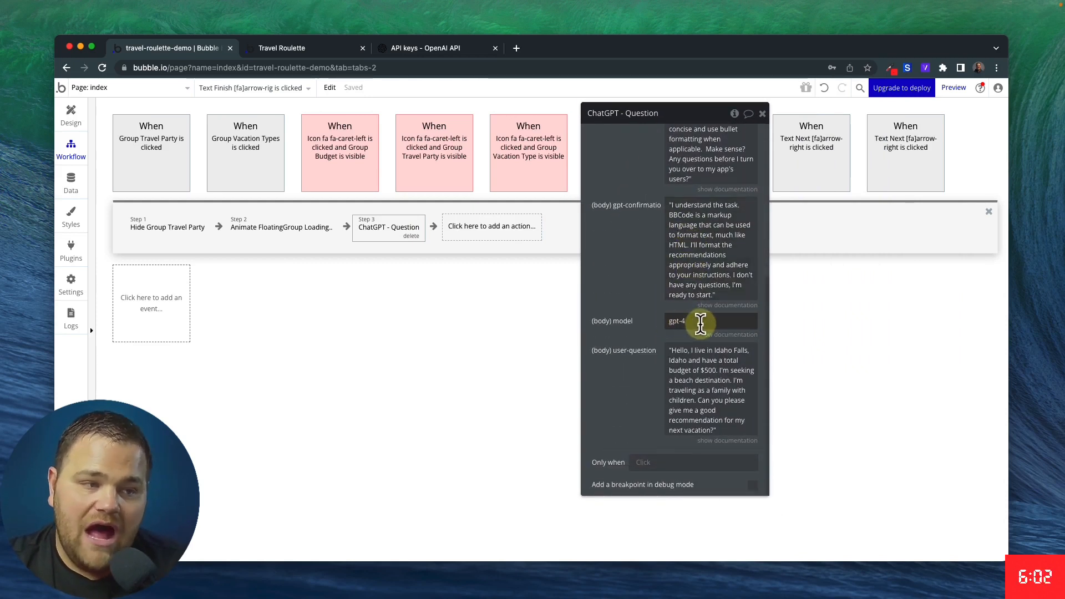
triple_click(700, 324)
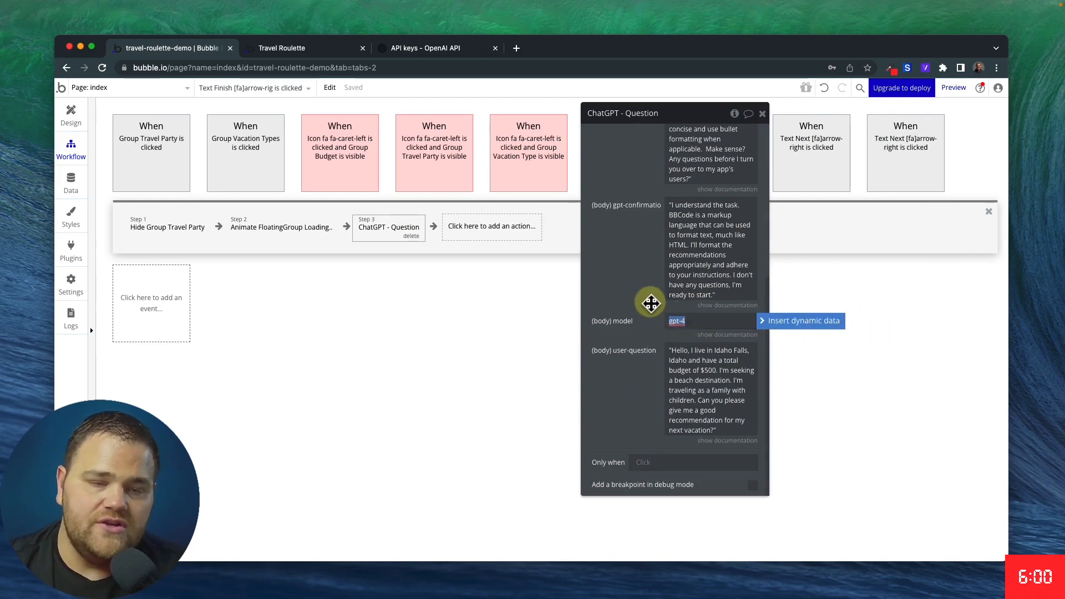
click(647, 303)
scroll(631, 327, up, 5)
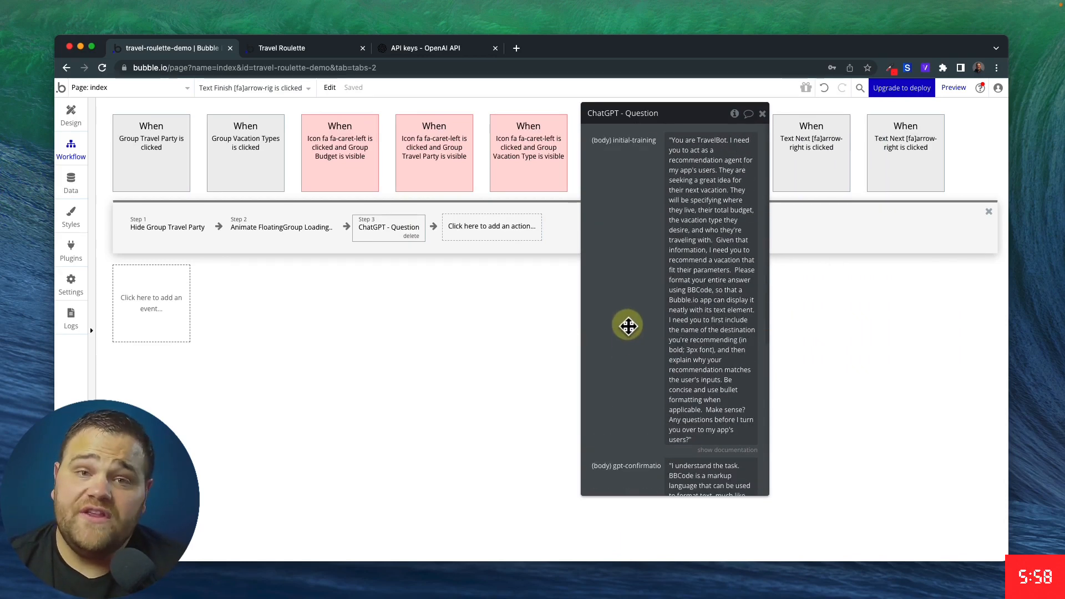
scroll(628, 319, down, 5)
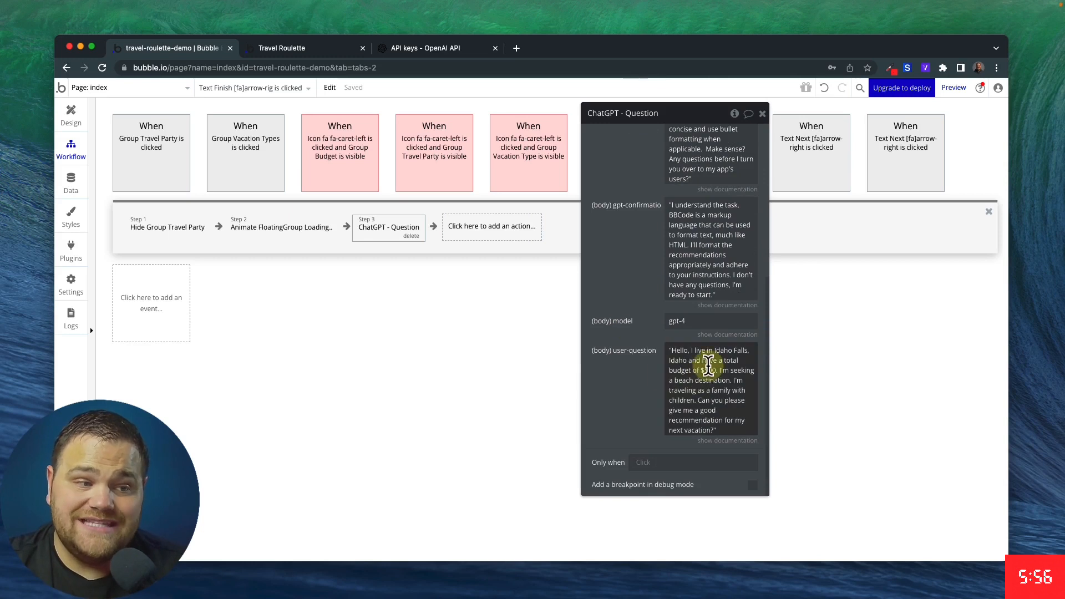
triple_click(701, 361)
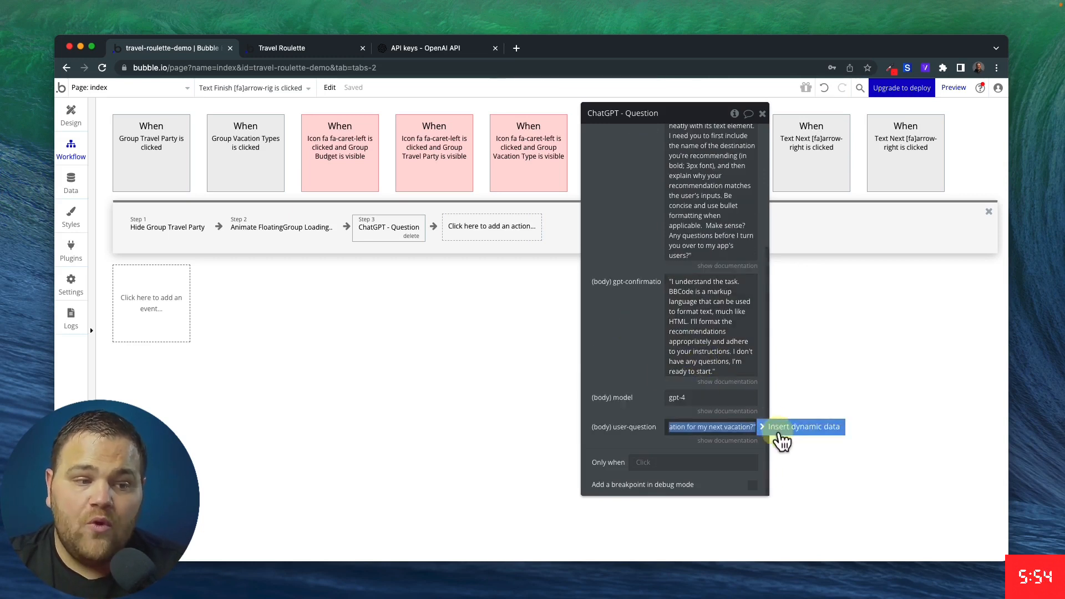
click(783, 430)
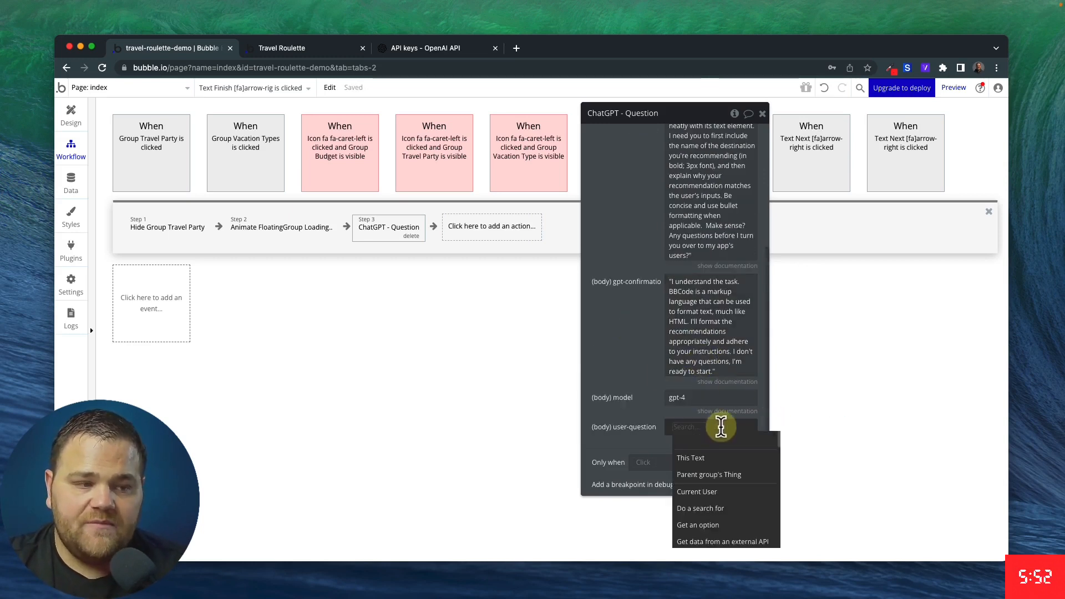
click(731, 427)
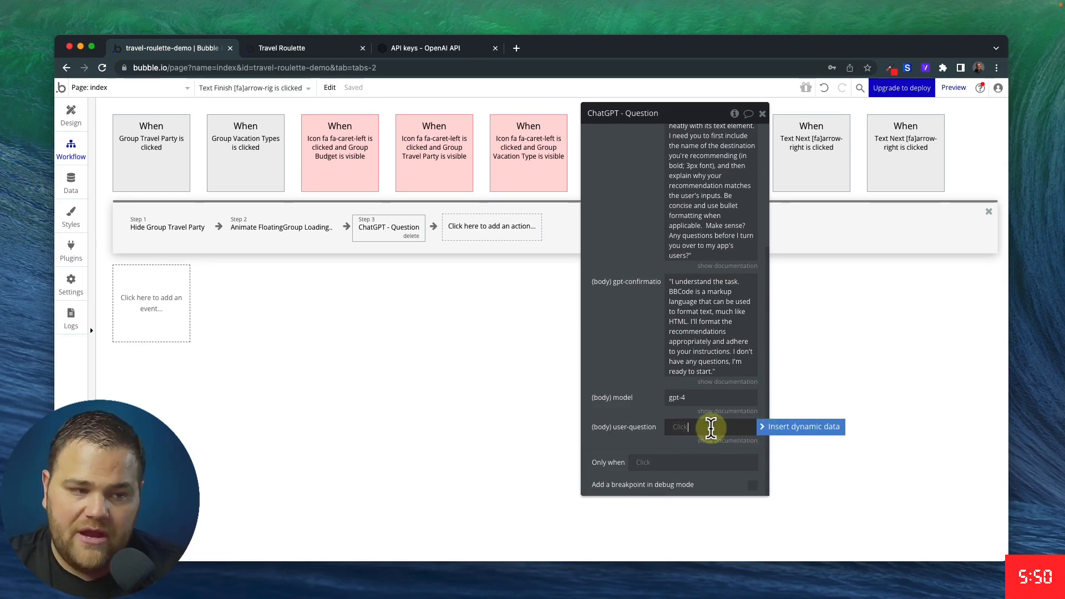
click(681, 427)
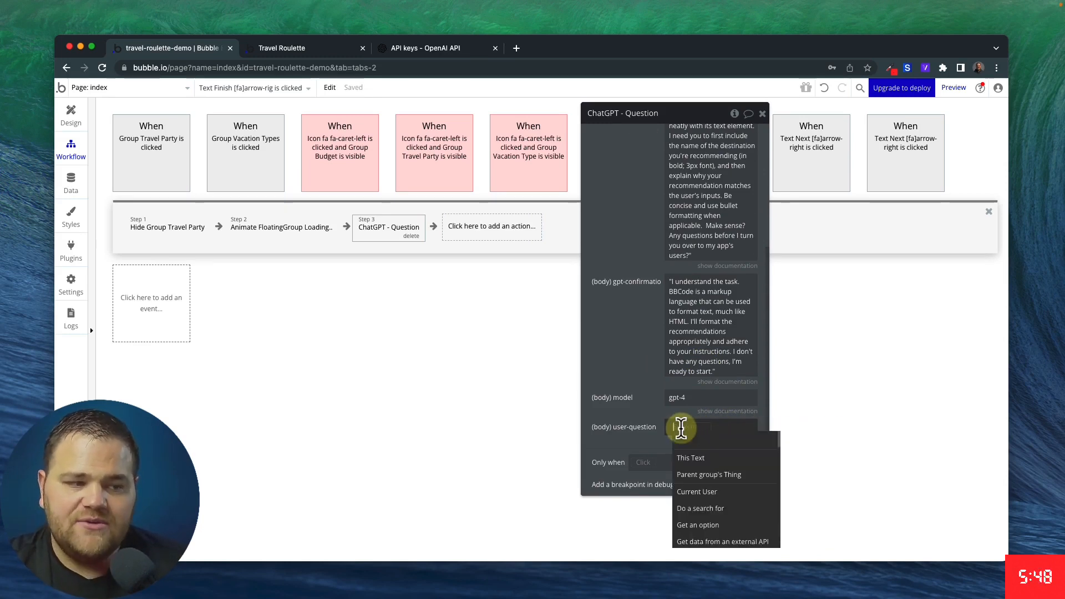
text(arb)
click(700, 460)
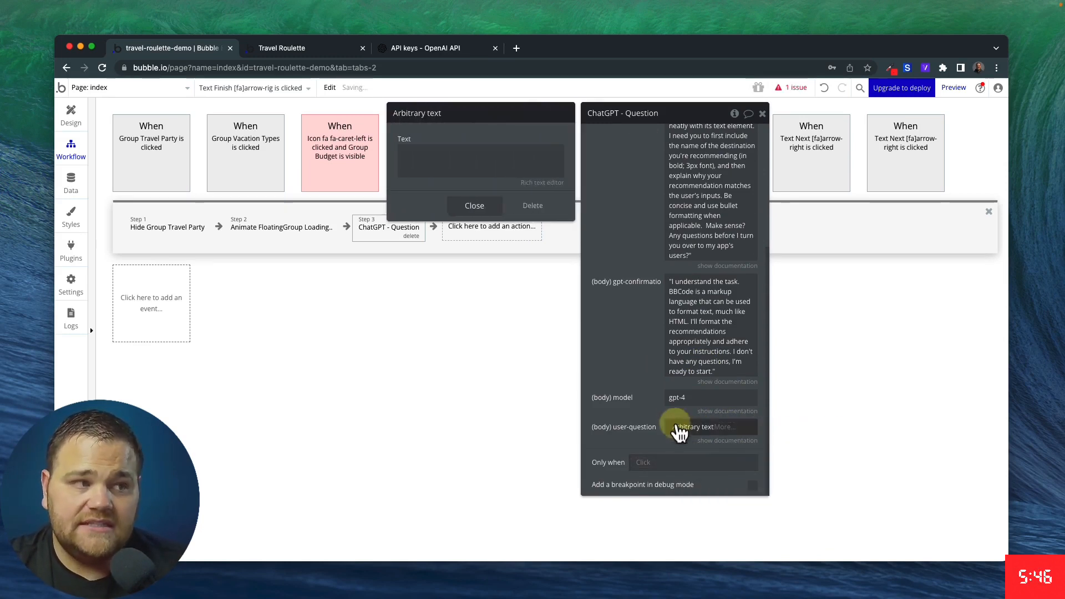
Write the template "Hello, I live in ____ and have a total budget of ____", with destination and traveling blanks and a vacation recommendation request
click(473, 165)
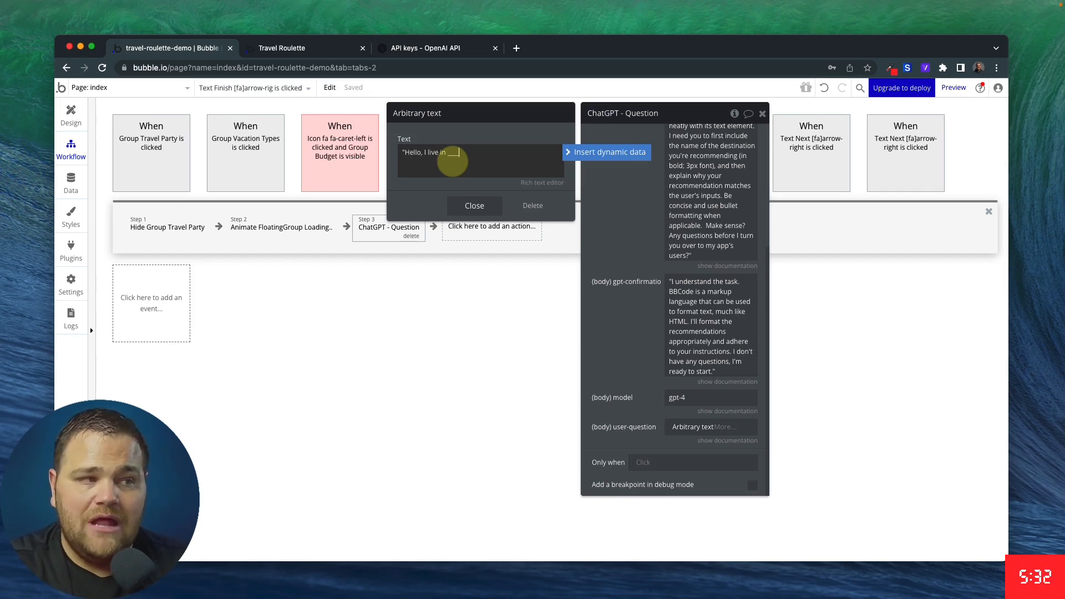
text(and have a total b)
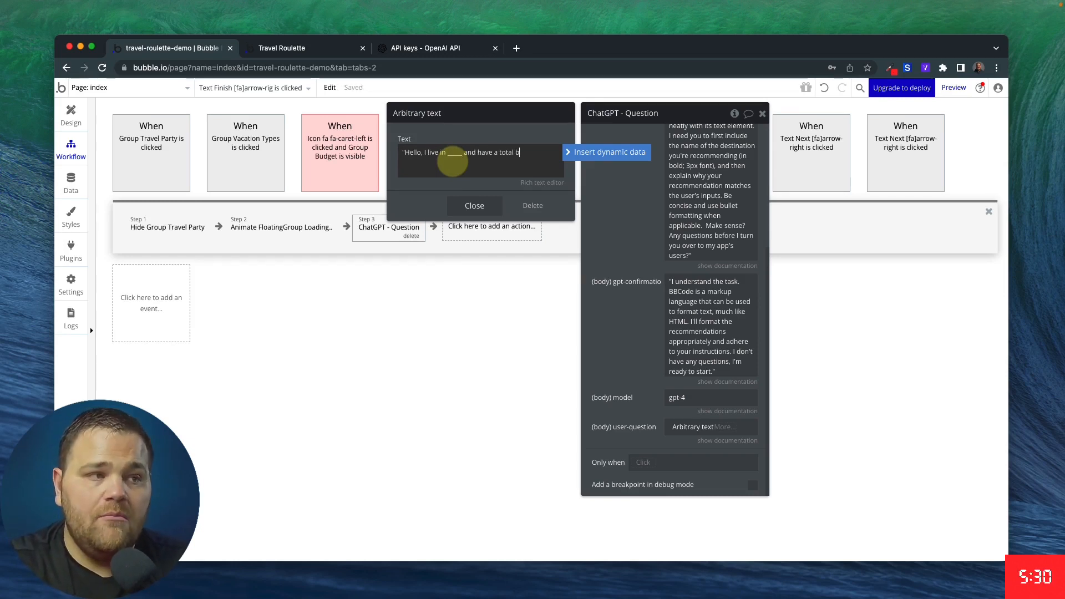
text(udget of ___.)
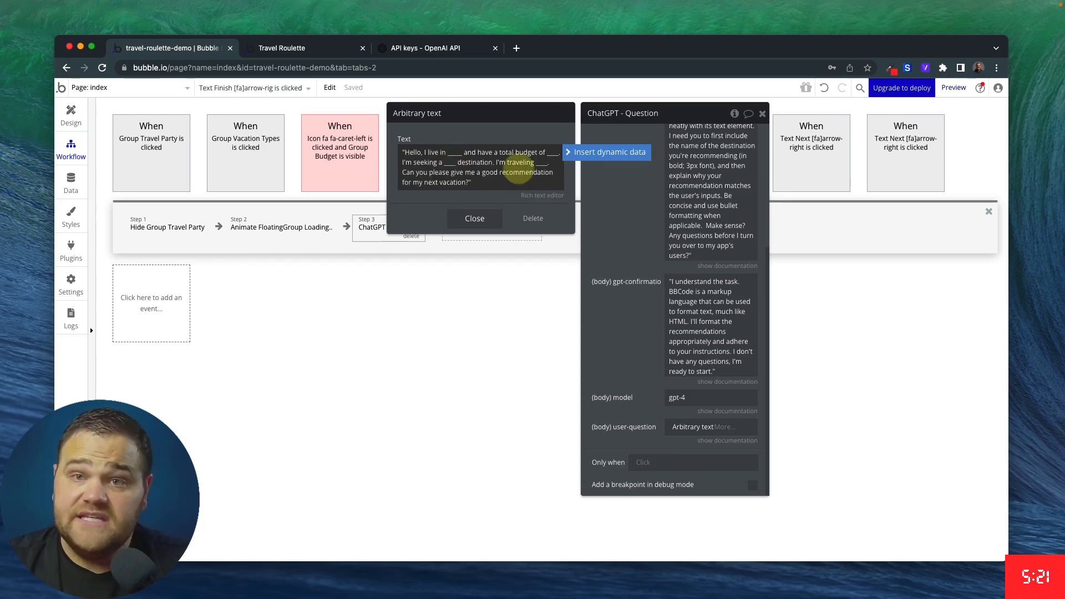
Check the element names of the City and State inputs that supply the blank after "I live in" in the question text
click(469, 199)
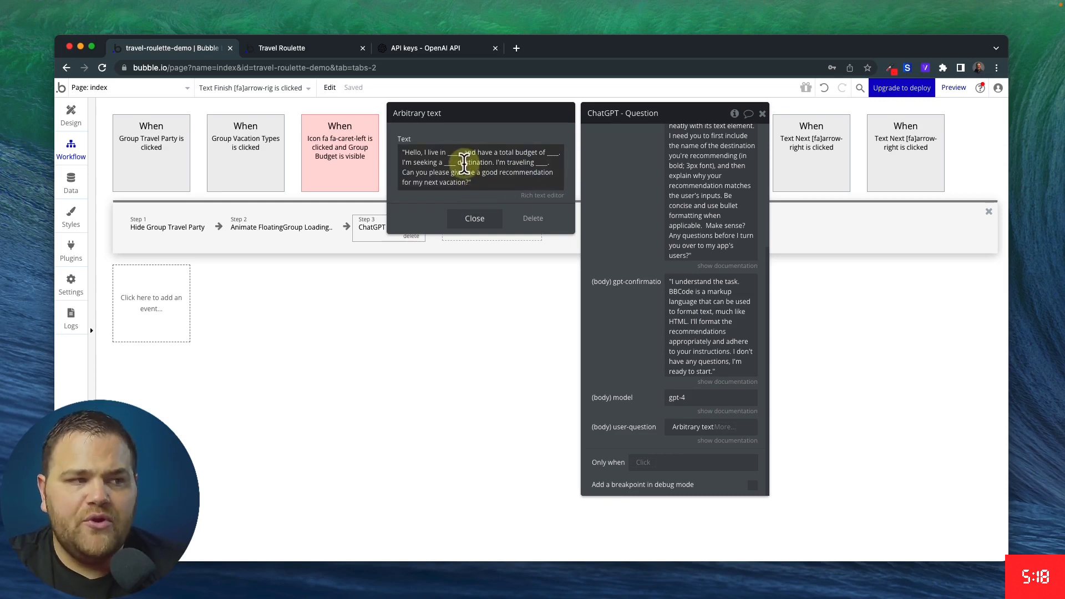
triple_click(465, 161)
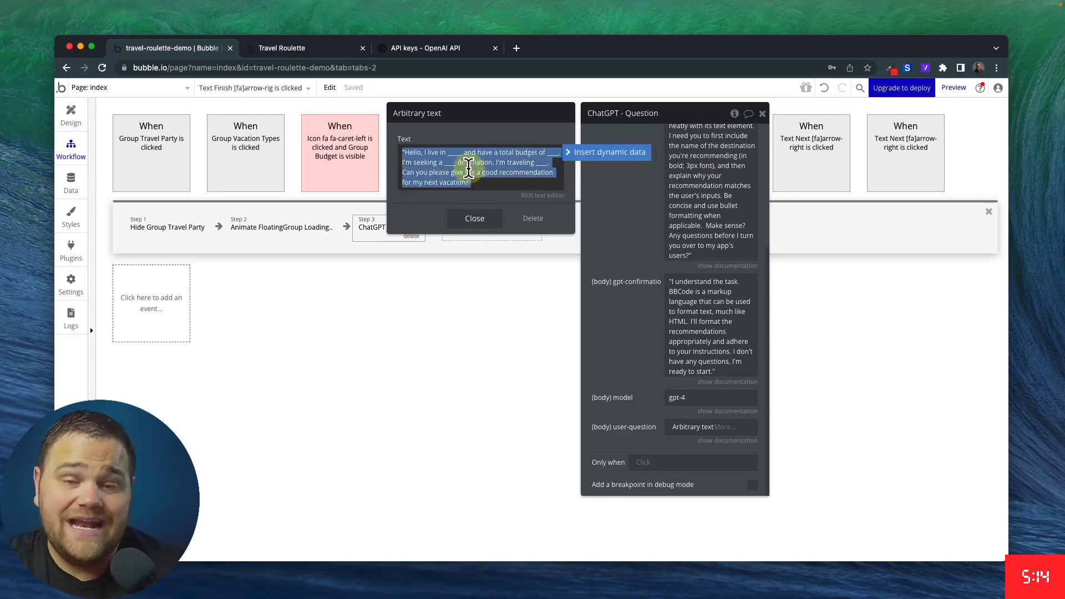
click(458, 165)
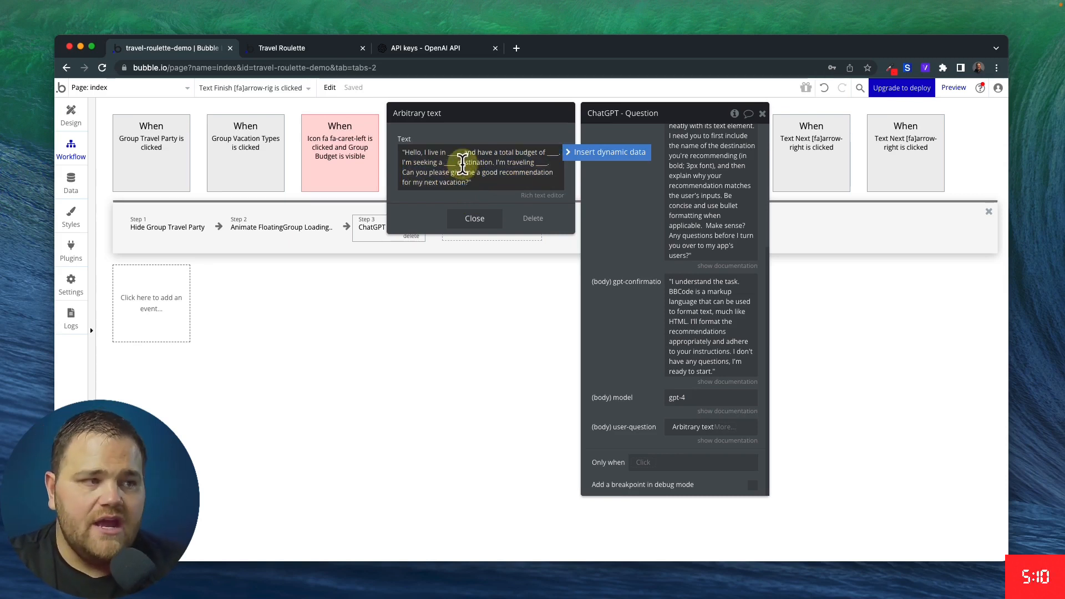
double_click(454, 152)
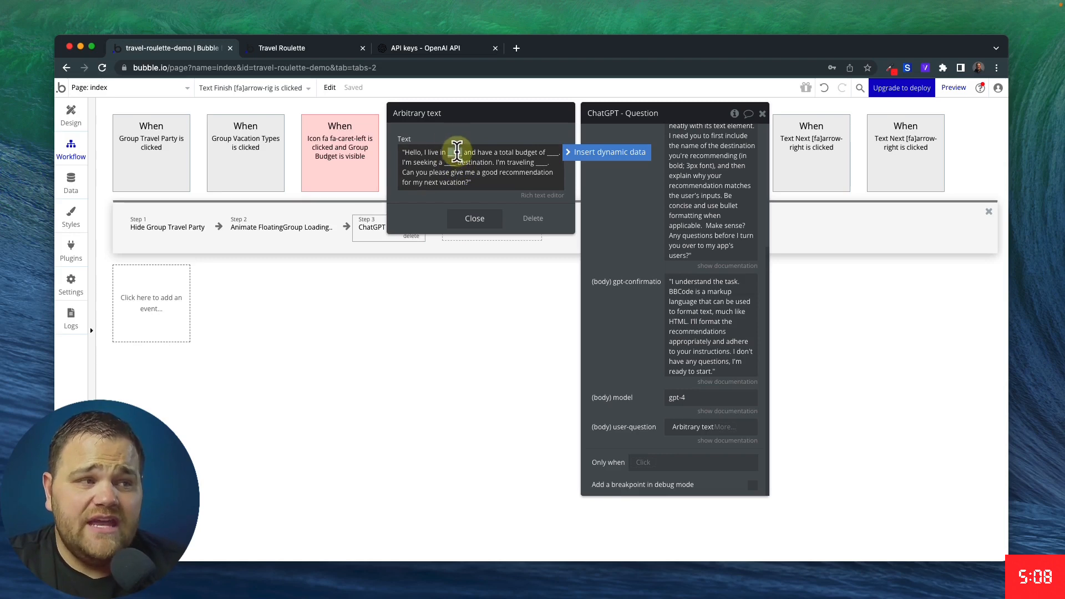
click(66, 118)
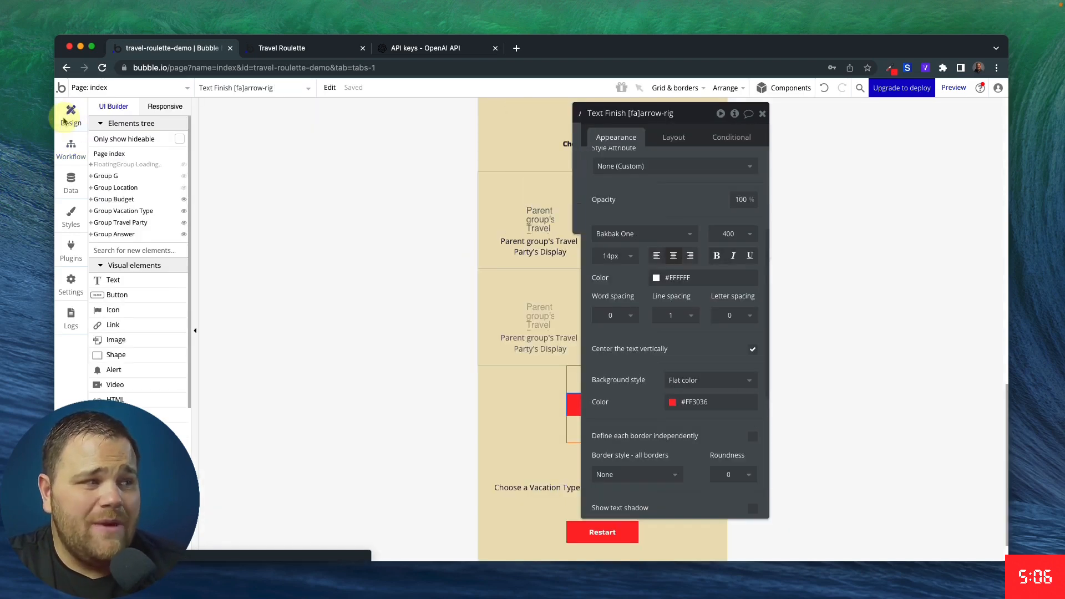
drag(654, 202, 877, 201)
scroll(663, 287, up, 15)
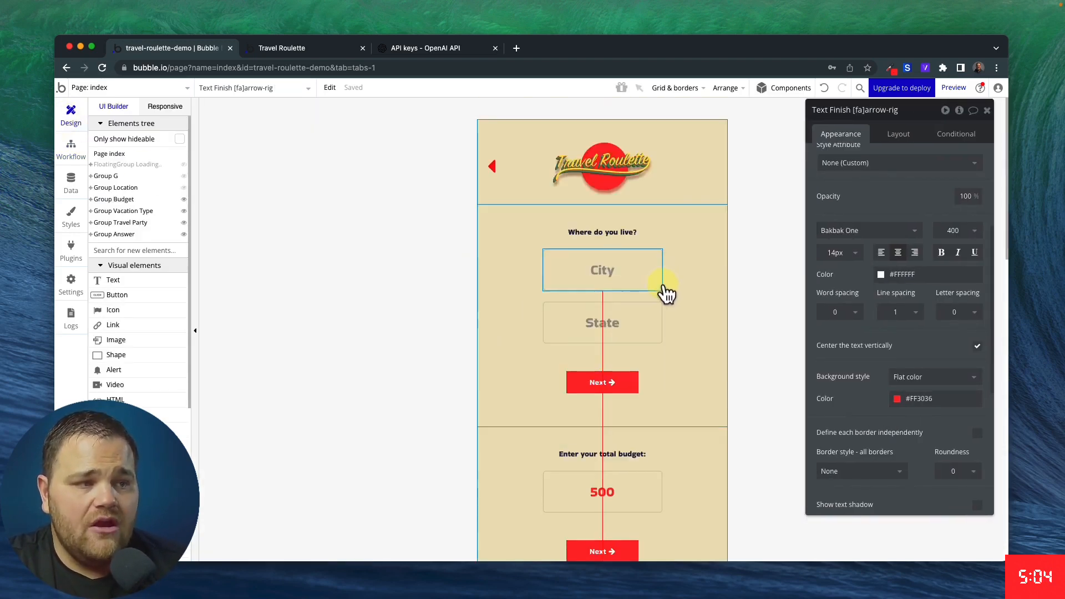
click(615, 265)
mouse_move(611, 277)
mouse_down()
mouse_move(601, 326)
mouse_move(617, 270)
mouse_up()
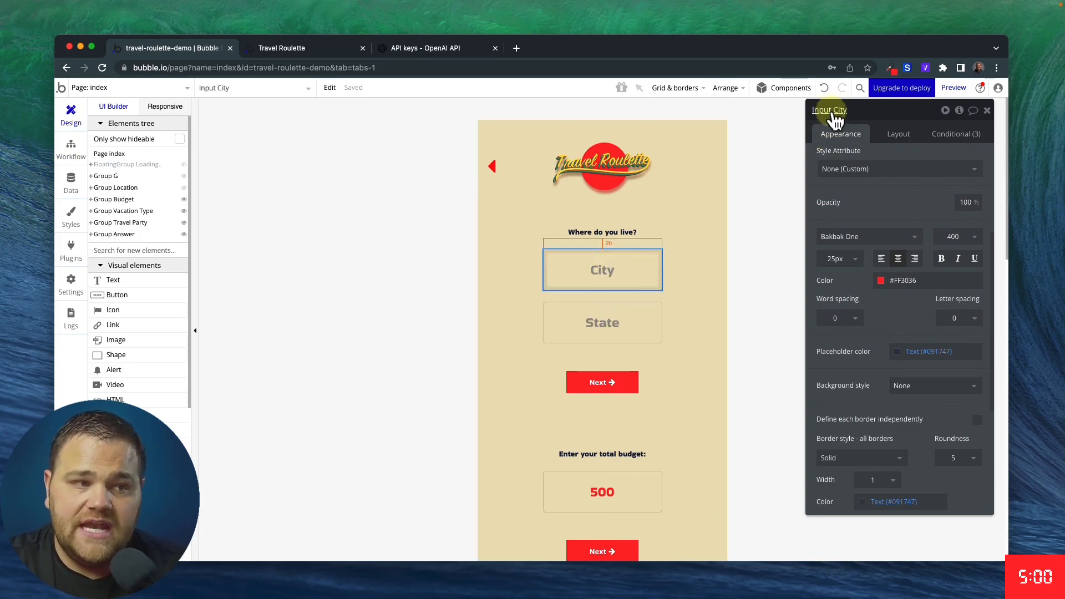
click(612, 330)
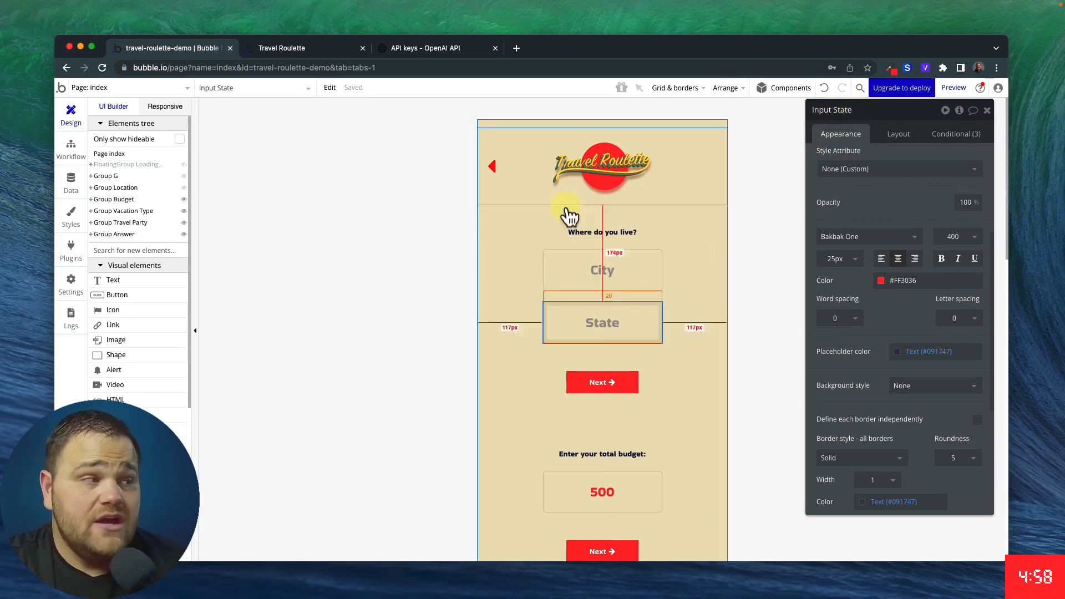
Replace the blank after "Hello, I live in" in the user-question text with an empty dynamic expression, looking up the available inputs
click(71, 149)
drag(827, 202, 759, 176)
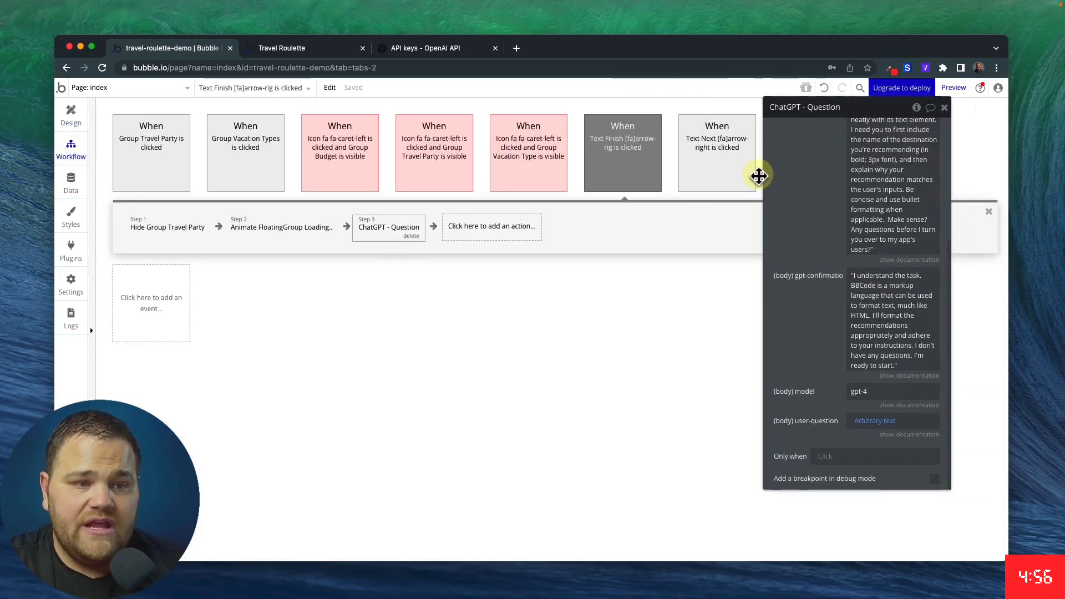
click(760, 429)
triple_click(520, 165)
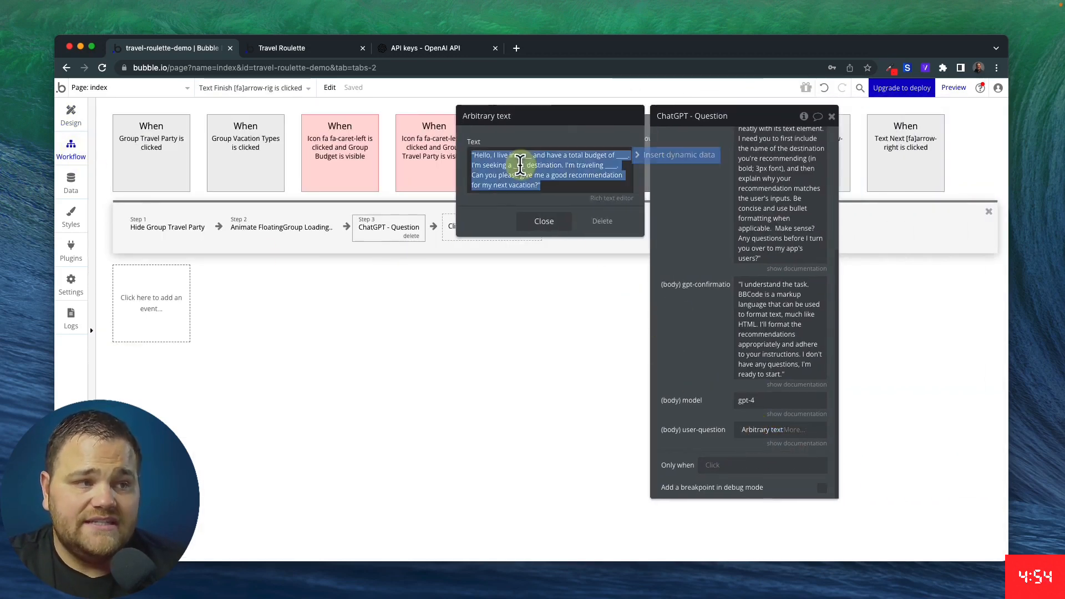
double_click(520, 156)
click(653, 158)
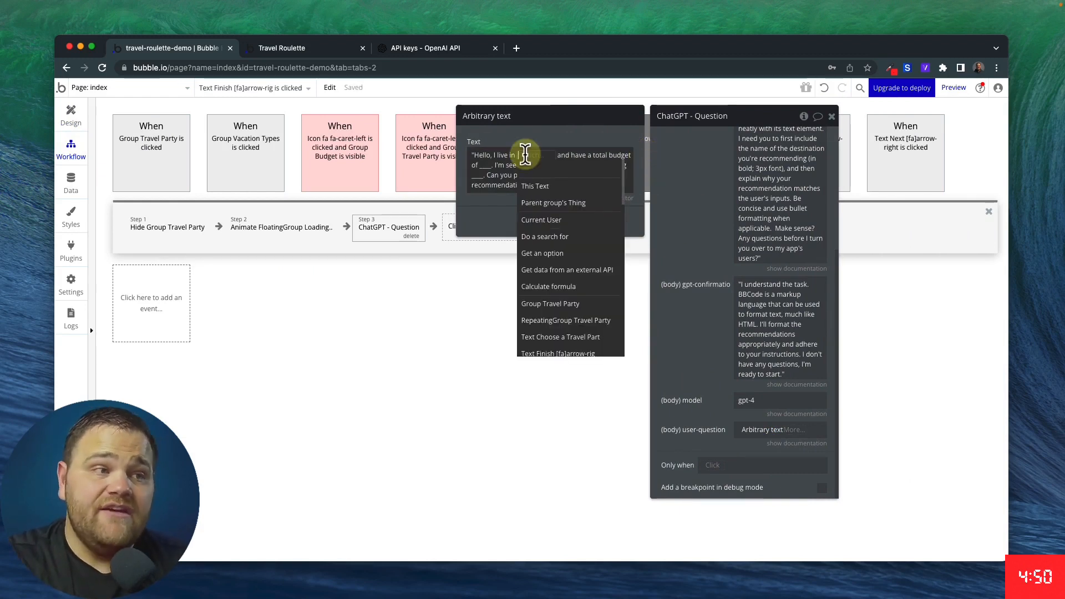
text(inp)
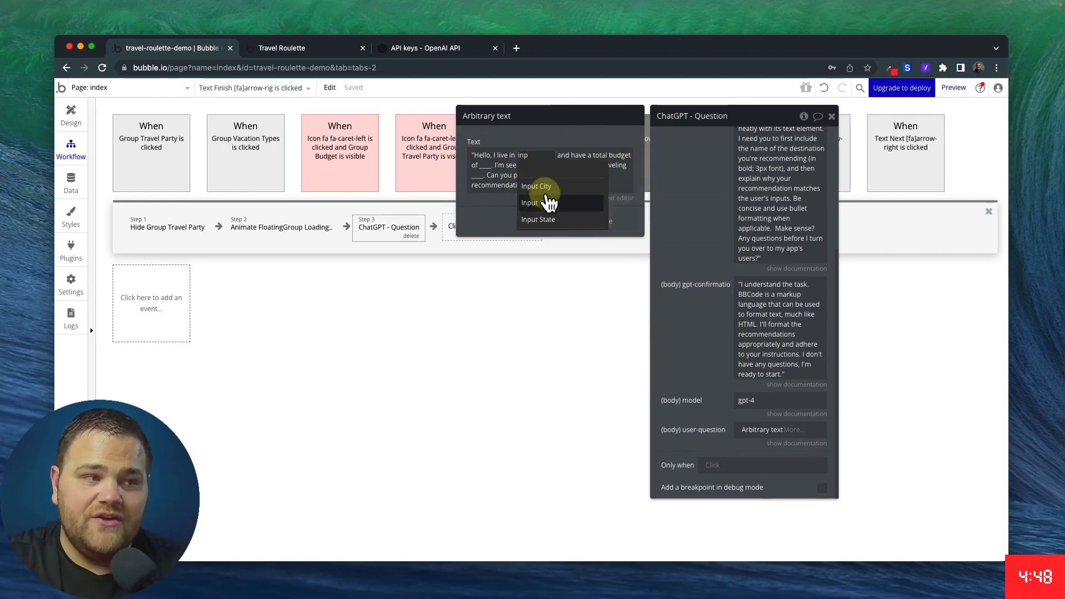
click(543, 139)
Find the duplicate Input City element that holds the total budget and rename it Input Budget
click(77, 124)
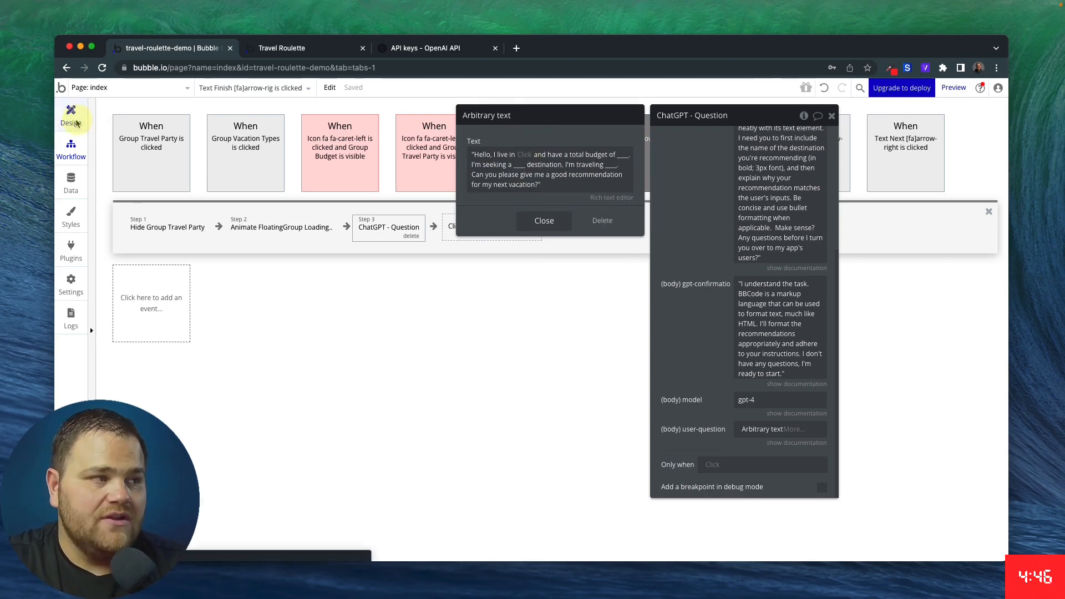
click(239, 87)
text(inp)
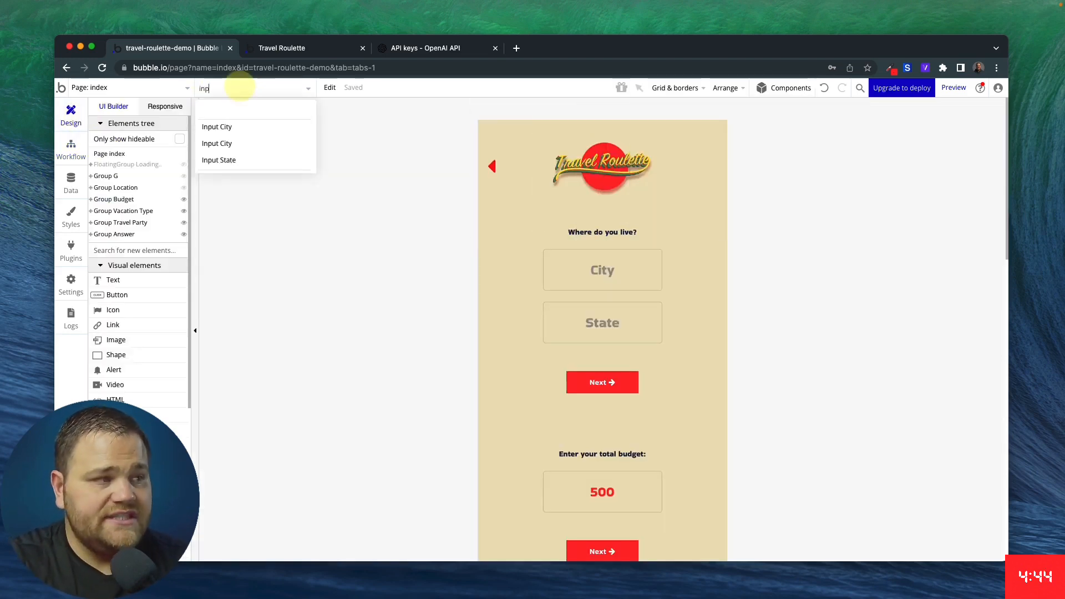
click(244, 130)
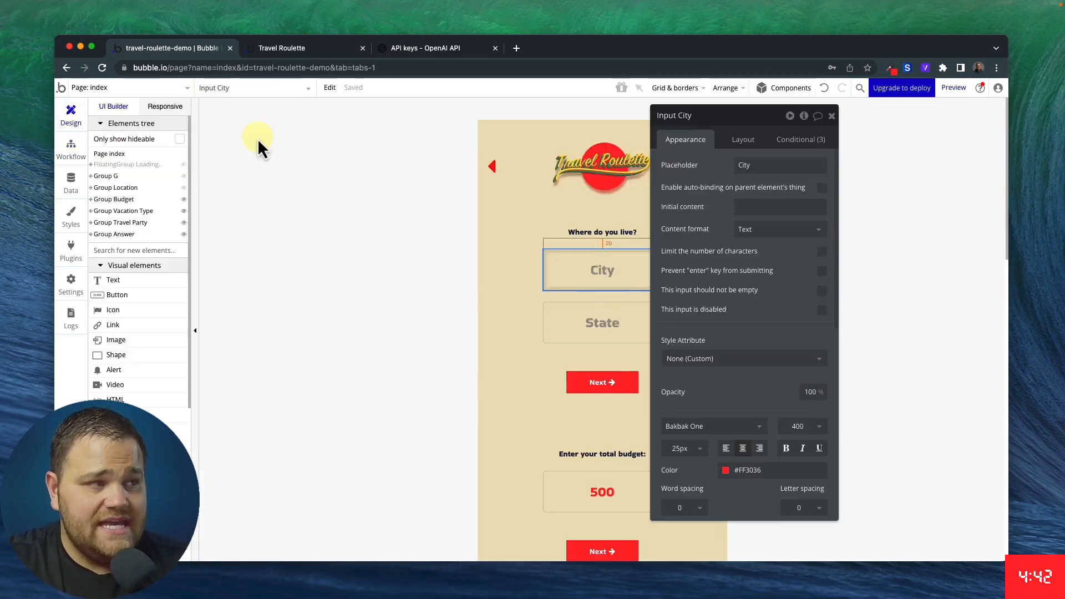
click(252, 88)
text(inp)
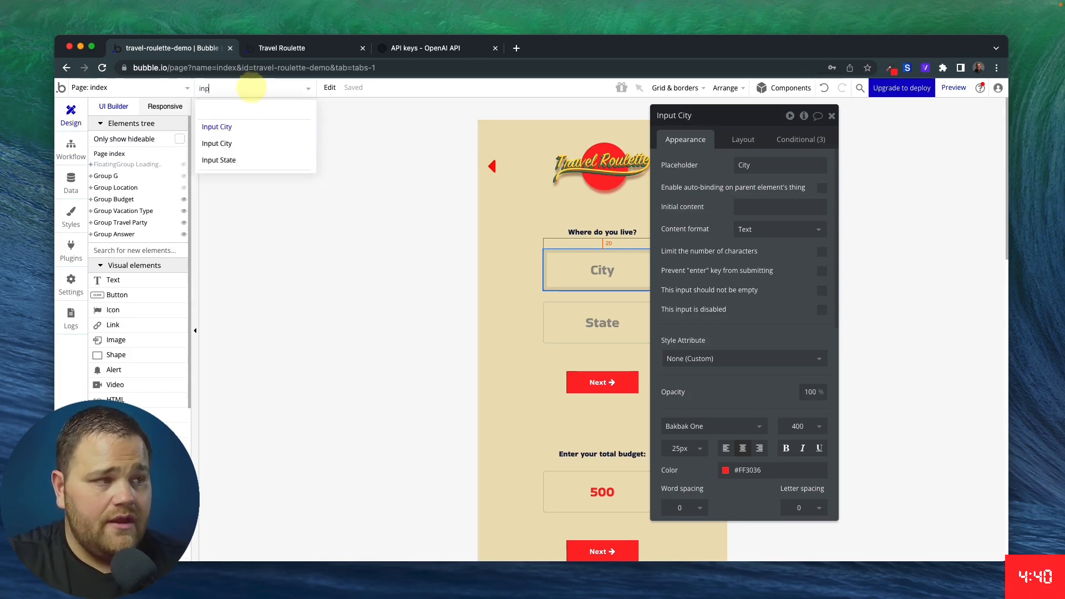
click(247, 143)
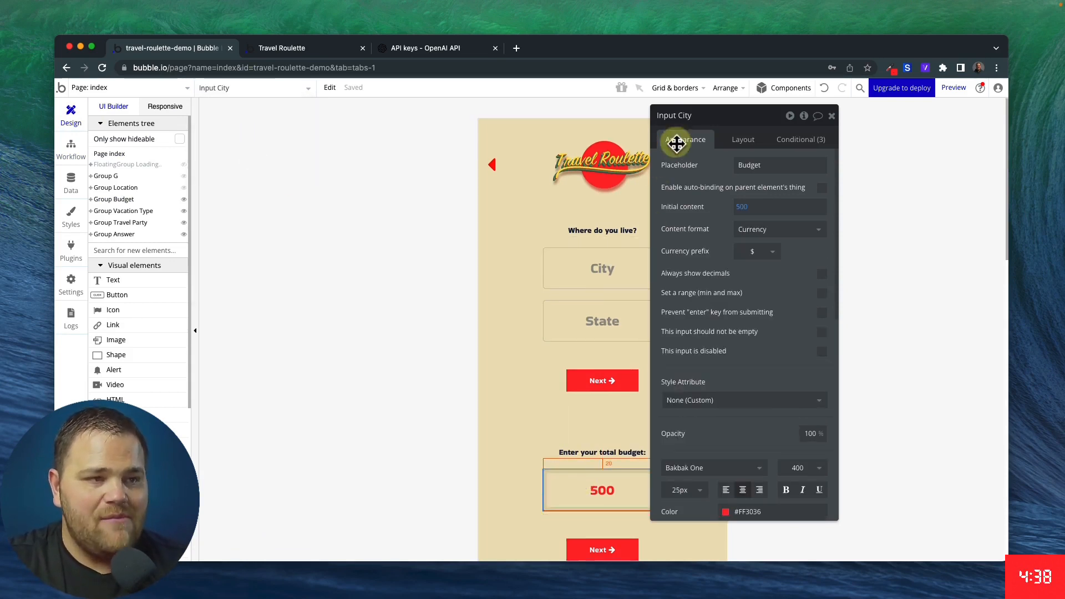
double_click(687, 116)
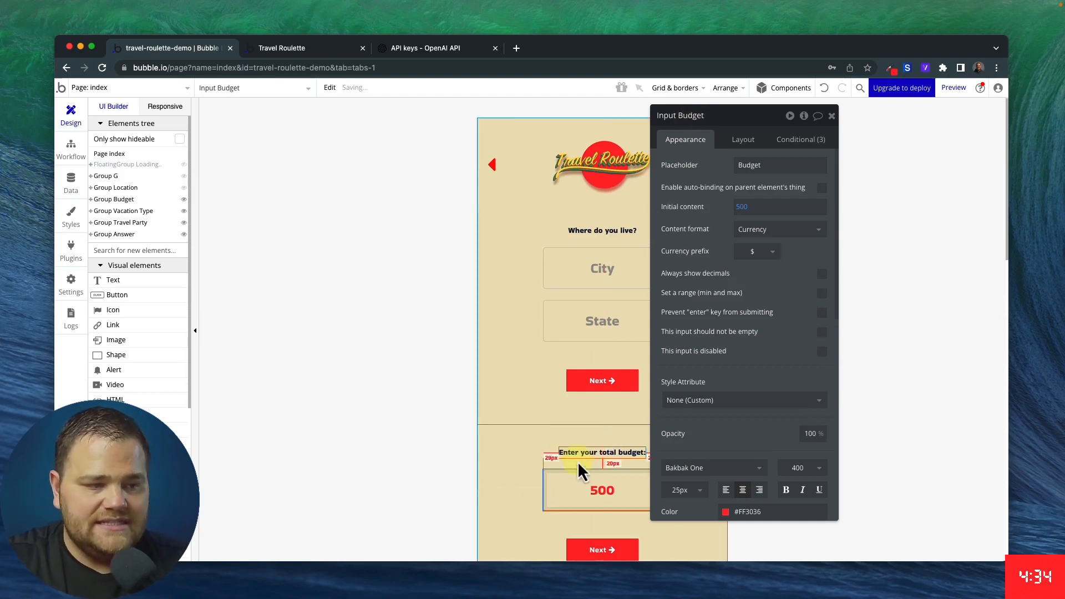
Set the dynamic expression after "I live in" in the ChatGPT user-question text to Input City's value
click(71, 148)
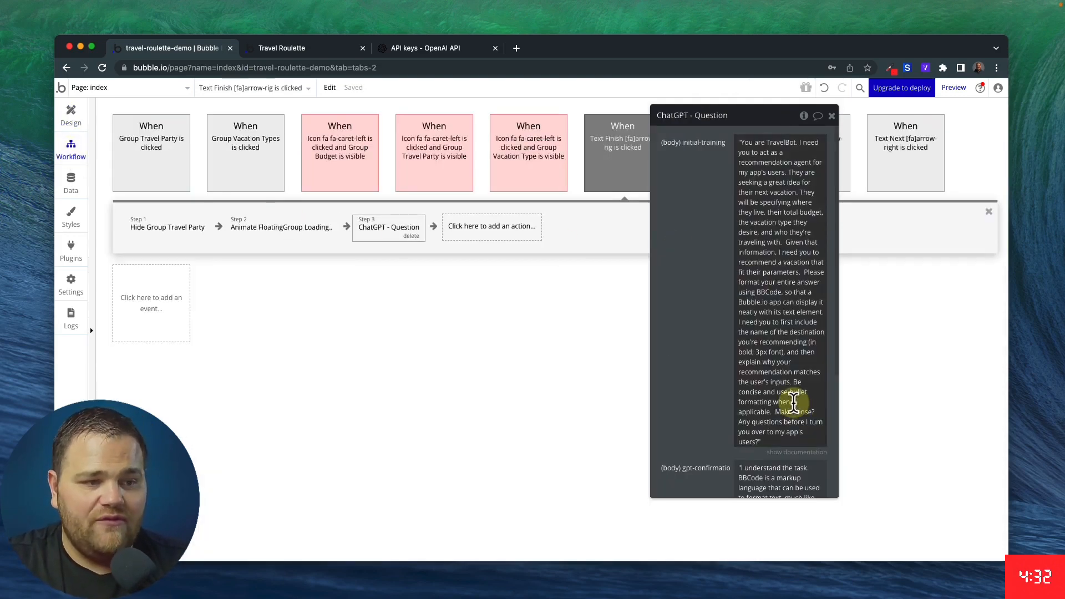
scroll(788, 400, down, 5)
click(765, 429)
click(524, 155)
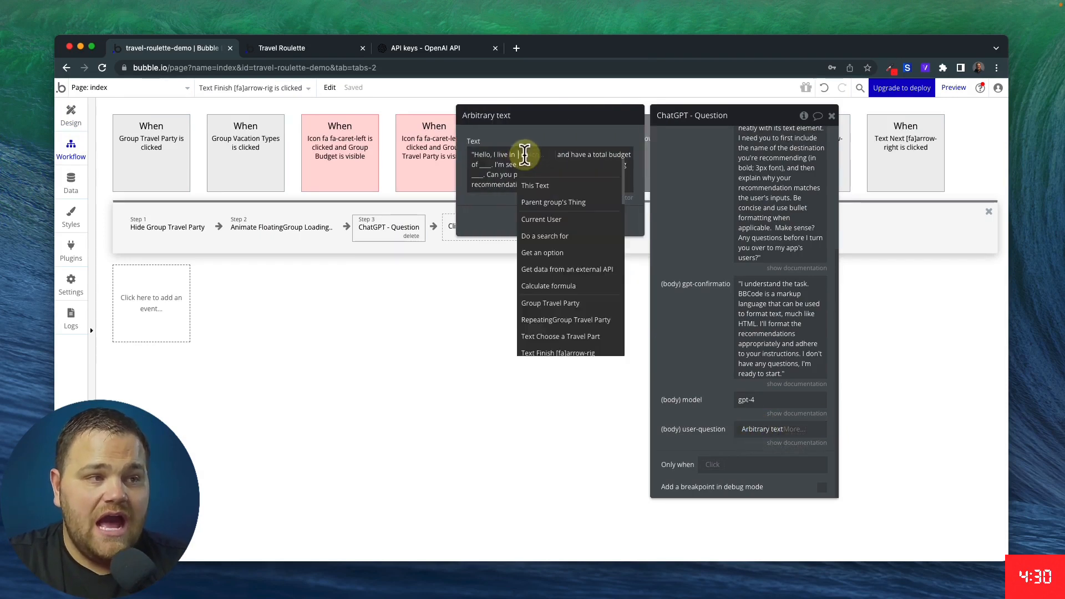
text(inp)
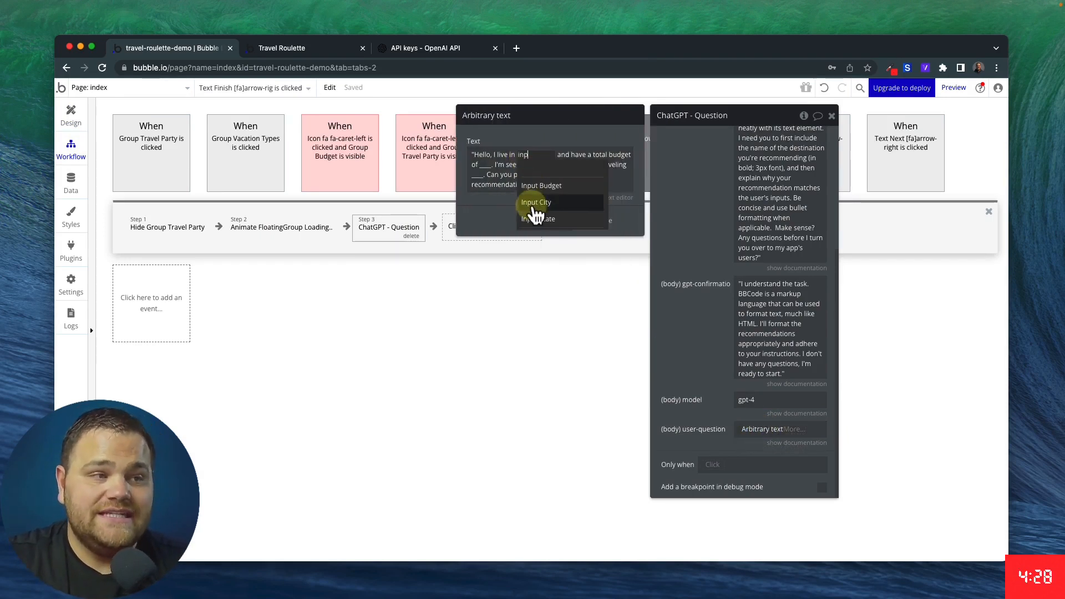
click(536, 202)
click(555, 183)
Add a comma after the city expression and insert Input State's value as dynamic data
click(577, 158)
key(Return)
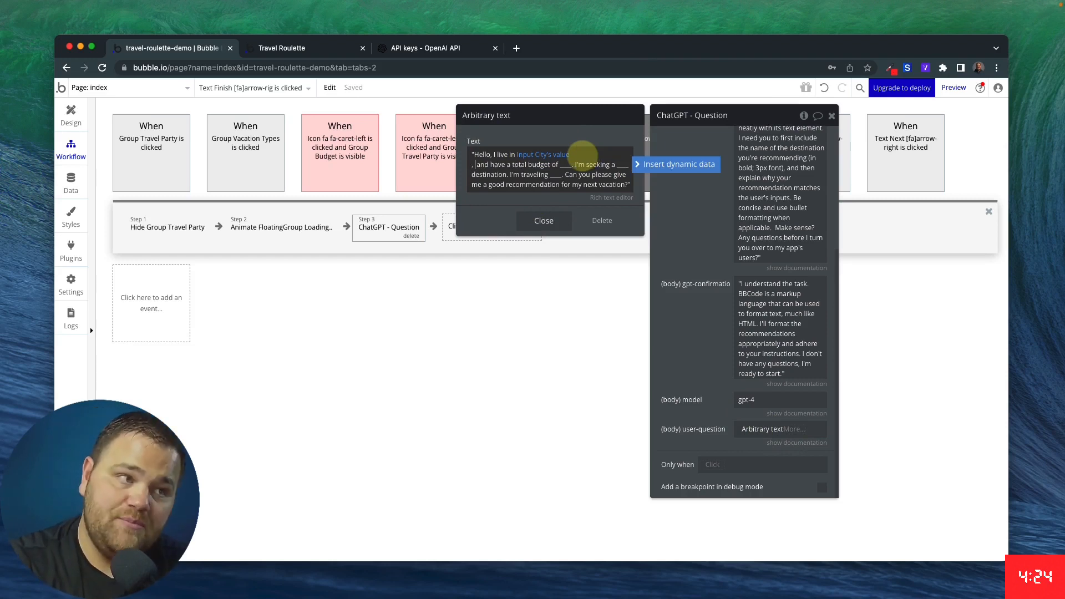
click(652, 166)
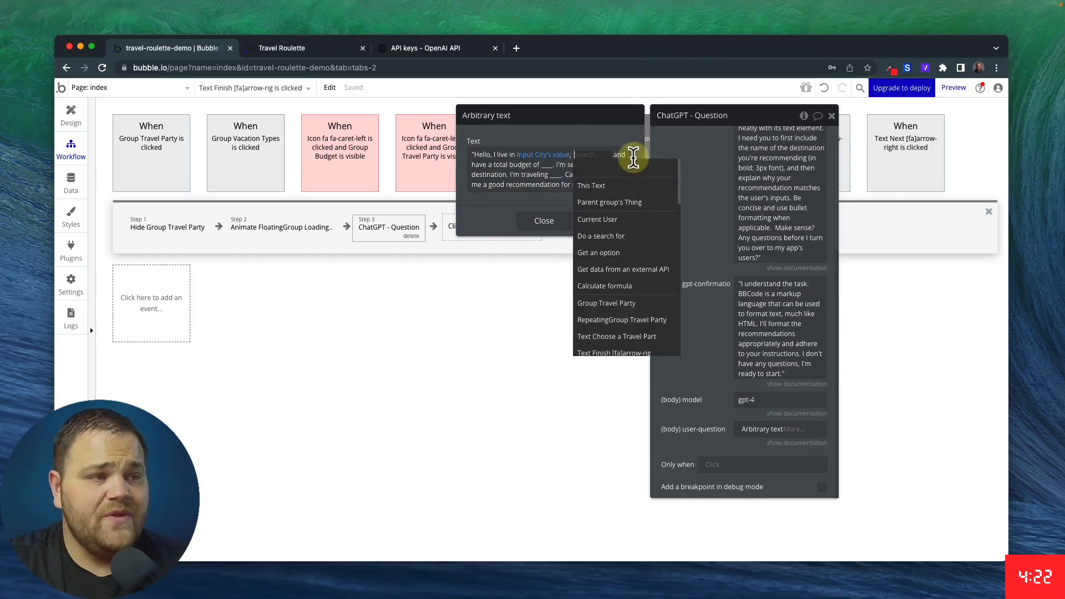
text(inp)
click(608, 218)
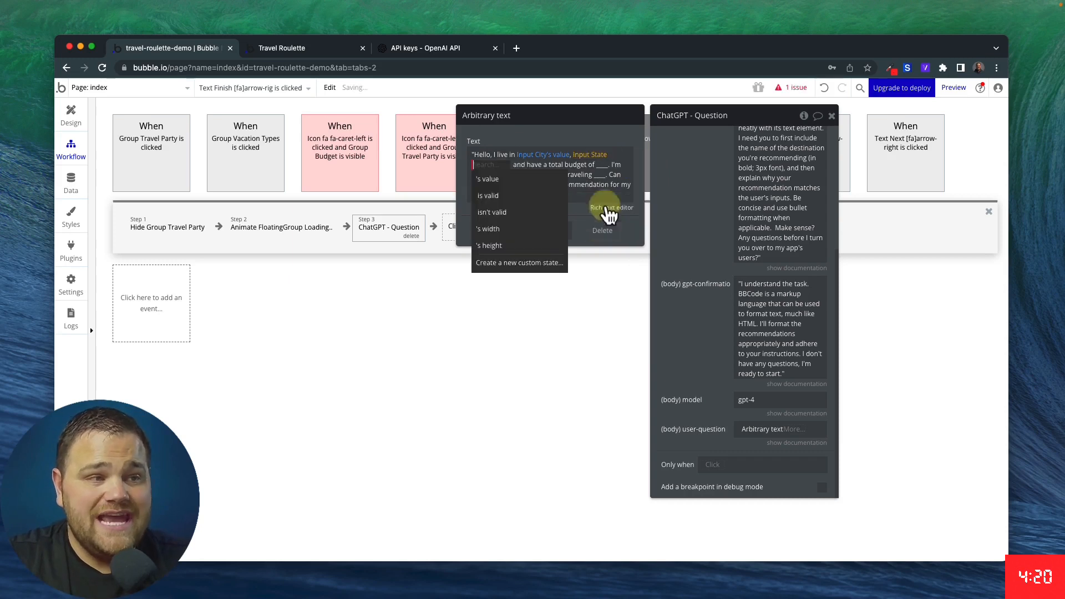
click(487, 179)
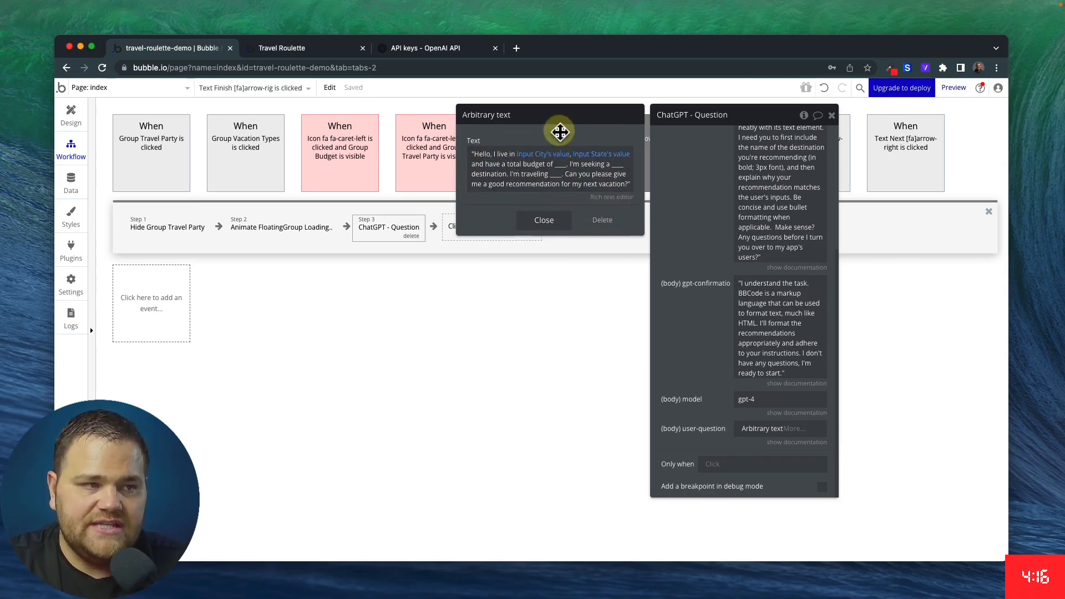
Replace the blank after "total budget of" with Input Budget's value
triple_click(562, 162)
double_click(562, 161)
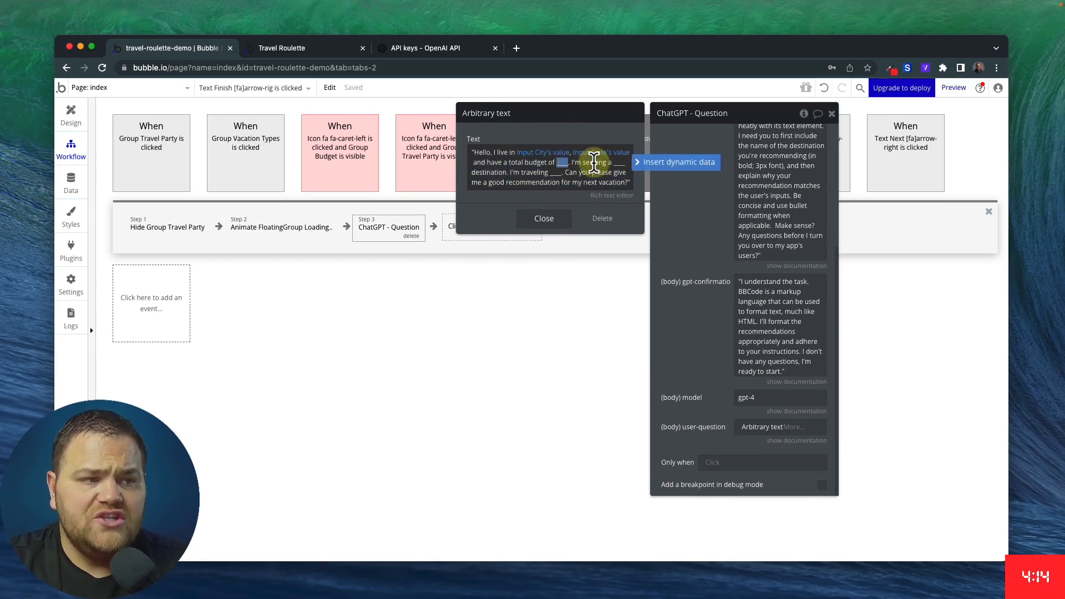
click(666, 162)
text(bud)
click(605, 194)
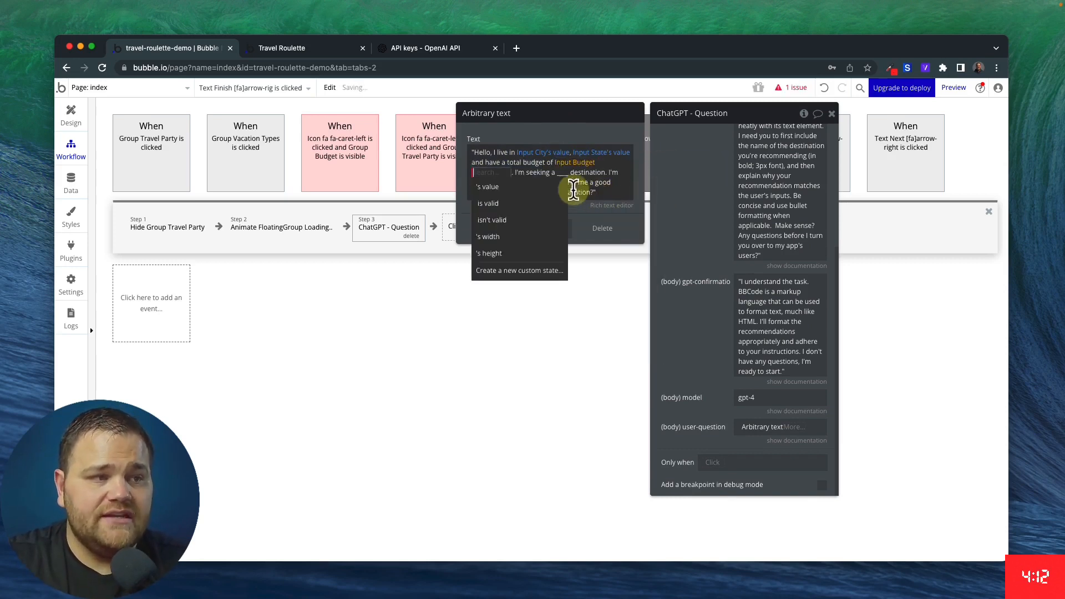
click(494, 185)
Inspect the Group Vacation Types cell under Choose a Vacation Type as the source for the "I'm seeking a" blank
click(543, 132)
click(530, 190)
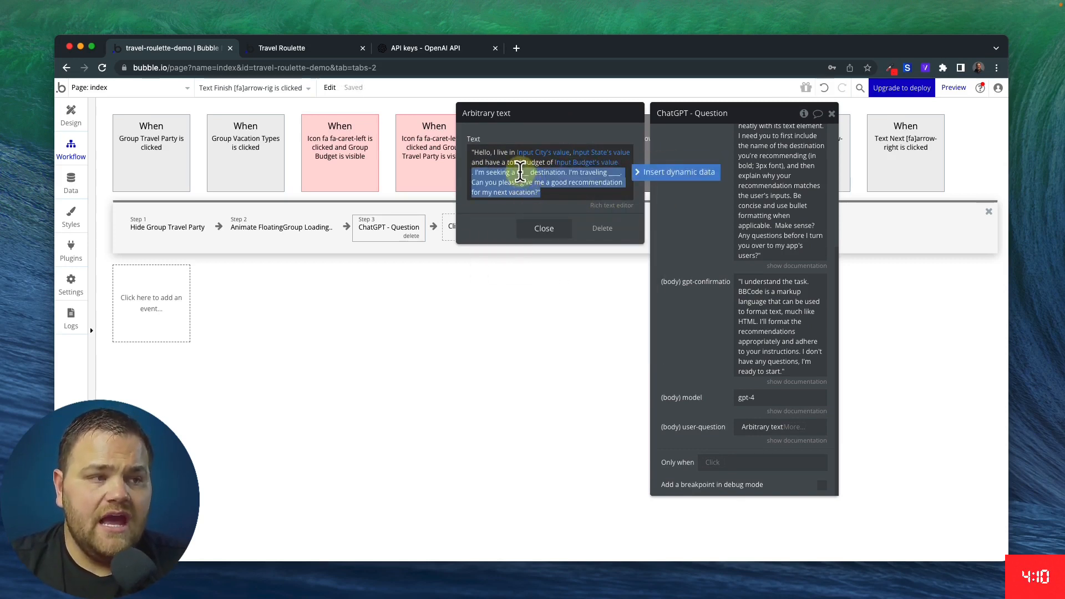
double_click(521, 172)
click(71, 116)
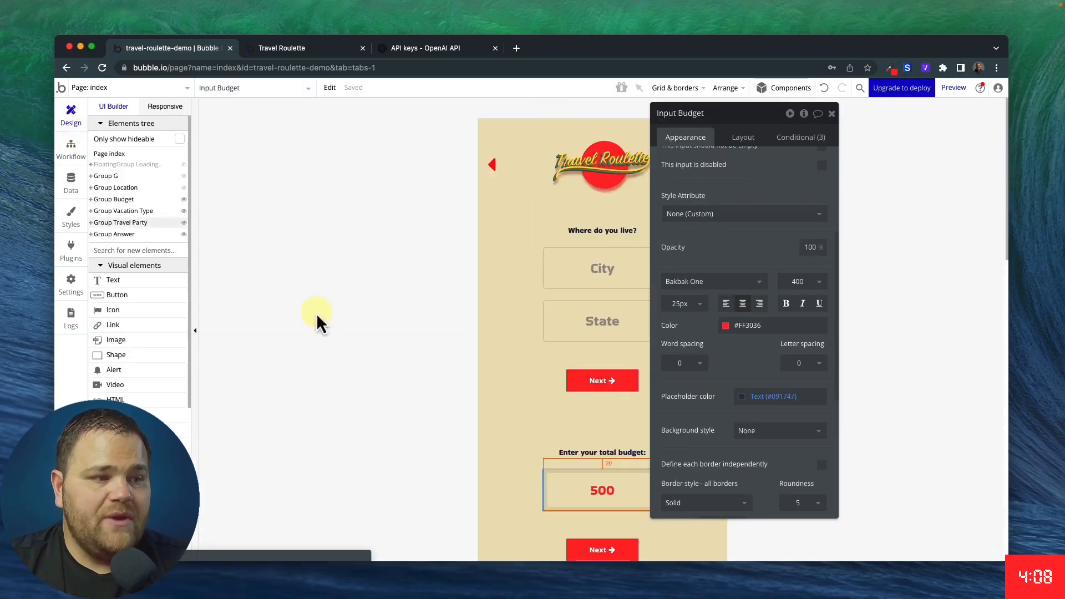
scroll(499, 409, down, 5)
click(408, 361)
scroll(415, 360, down, 4)
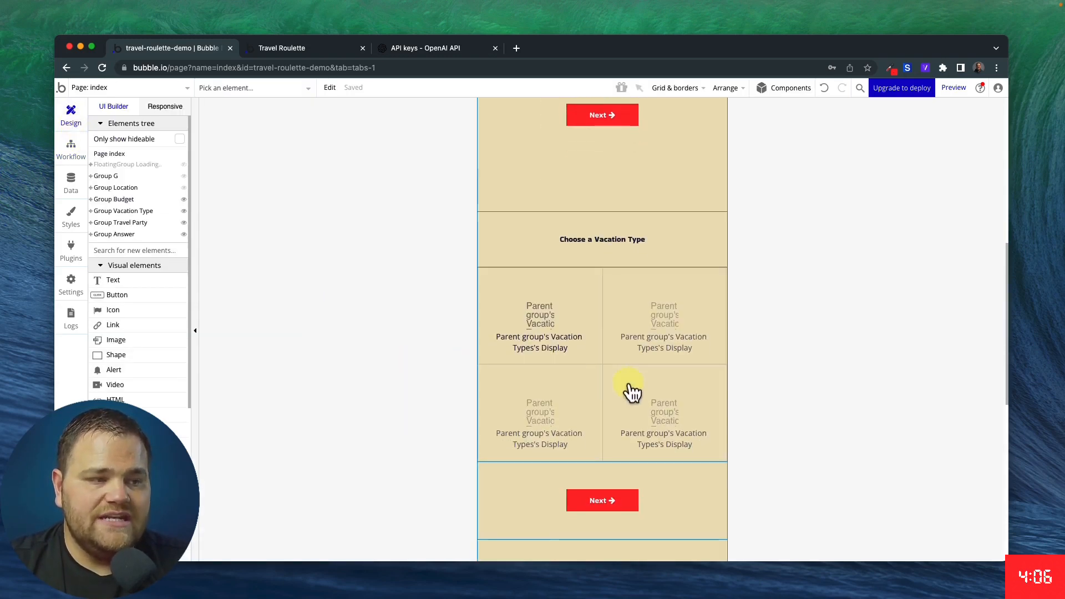
click(589, 382)
click(591, 311)
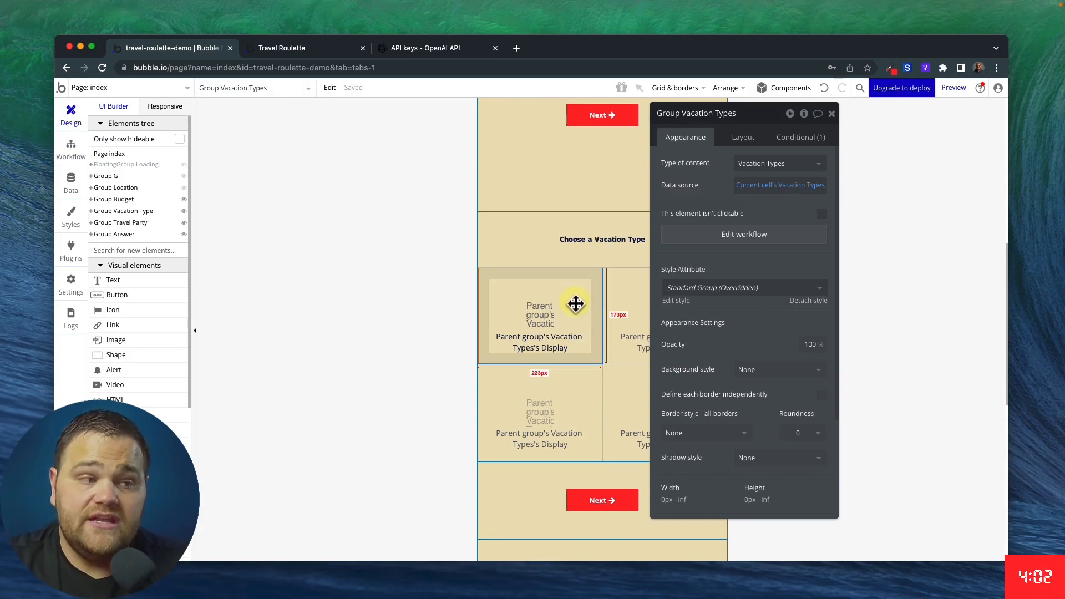
Review the custom states on the index page that store the chosen vacation type and travel party, and return to the Finish workflow
click(347, 233)
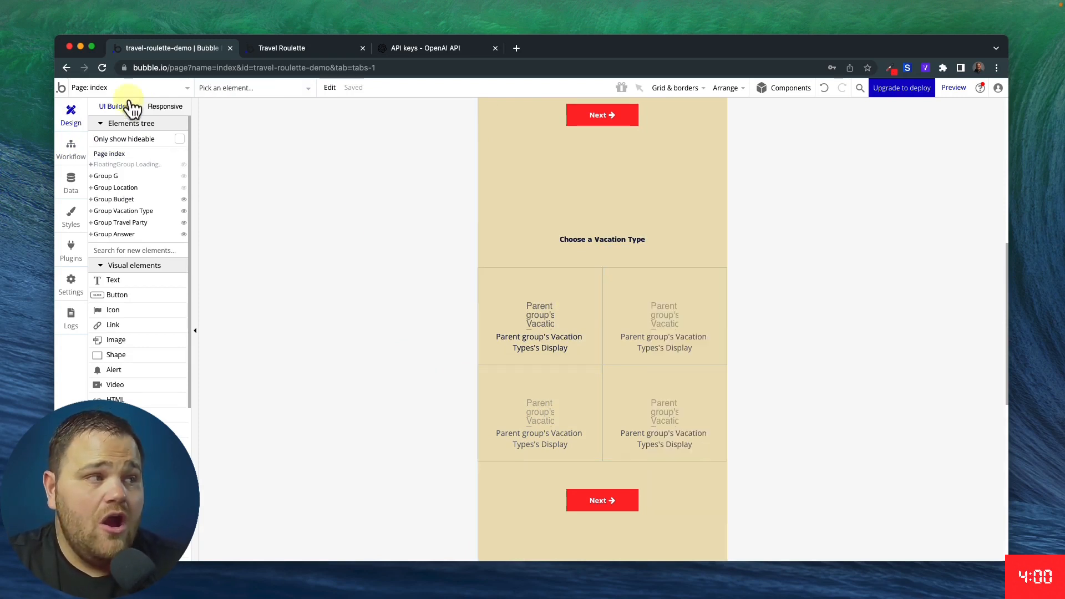
click(109, 154)
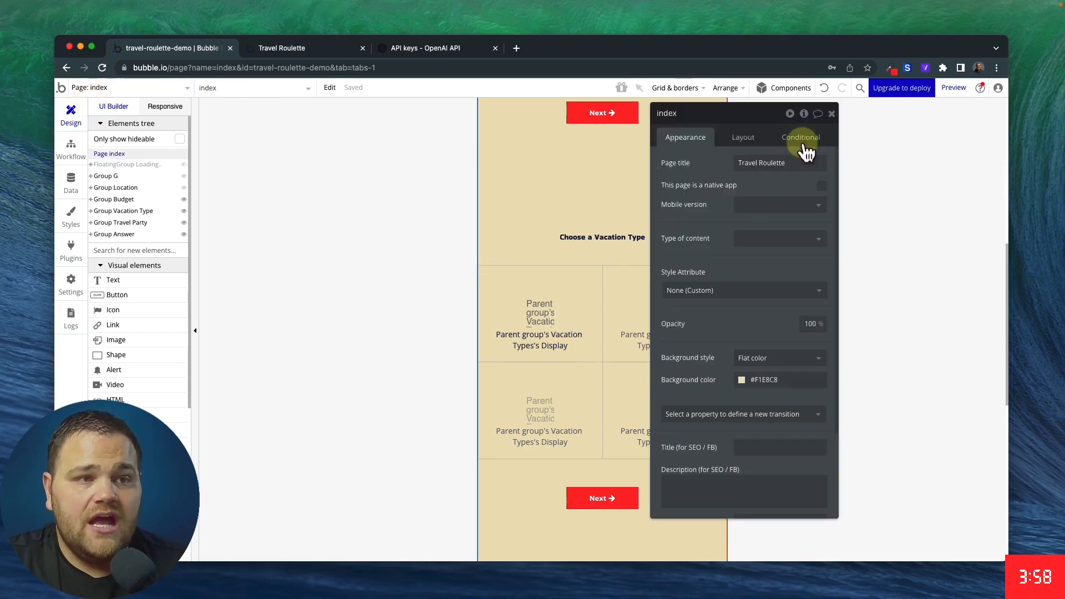
click(805, 115)
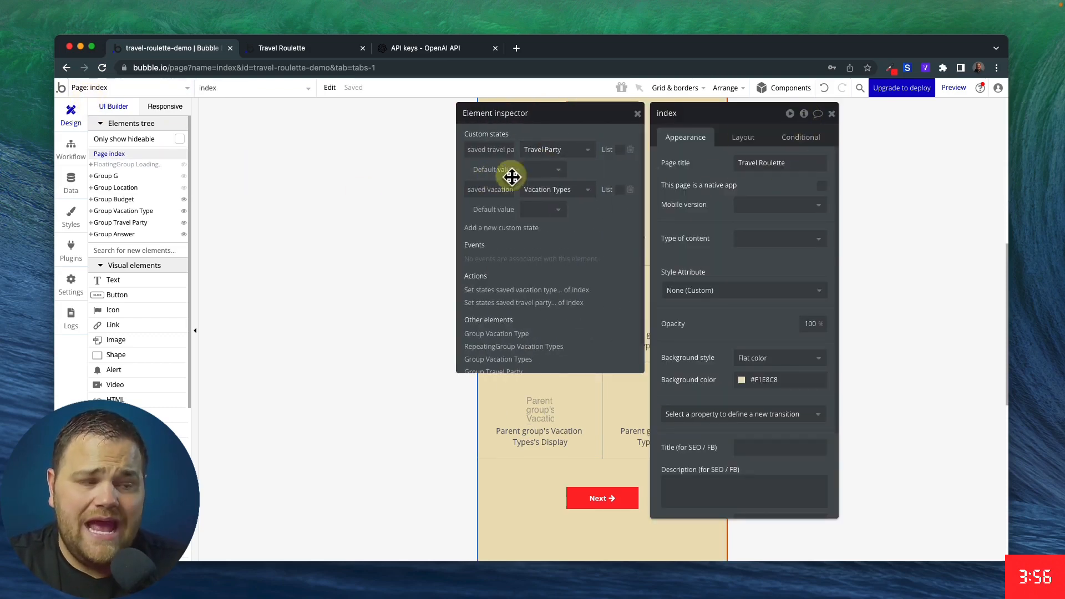
click(637, 114)
click(72, 149)
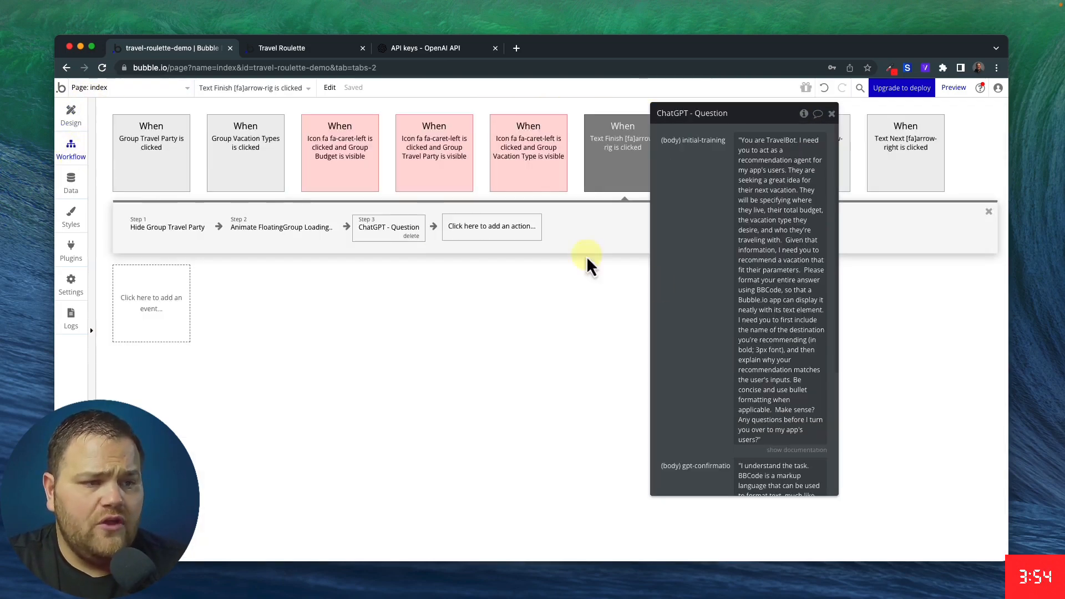
Replace the blank after "I'm seeking a" in the user-question text with index's saved vacation type's Display
scroll(718, 304, down, 5)
click(754, 428)
double_click(522, 172)
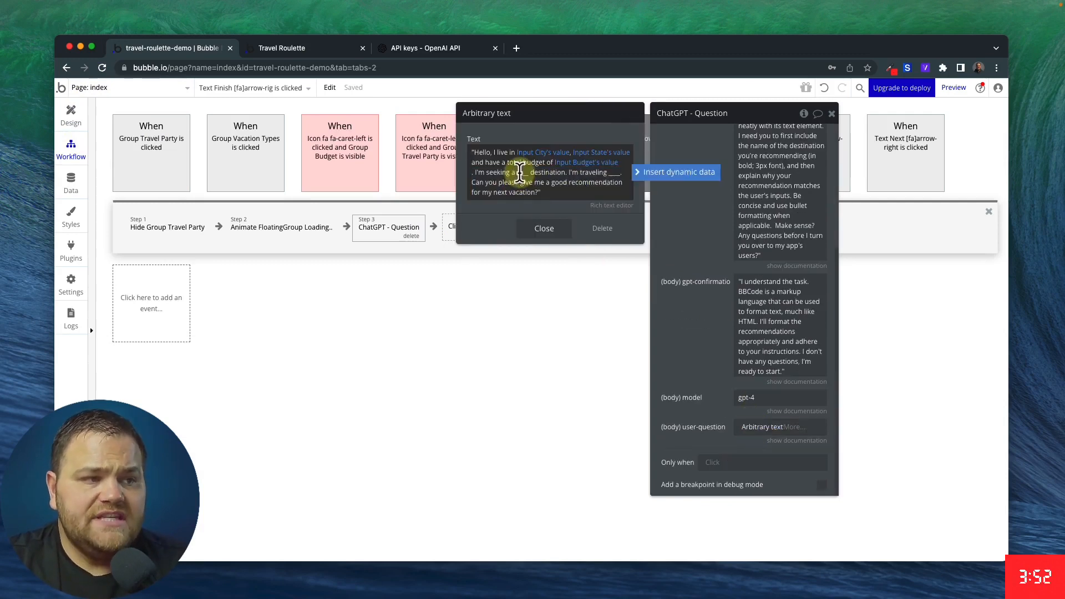
click(650, 177)
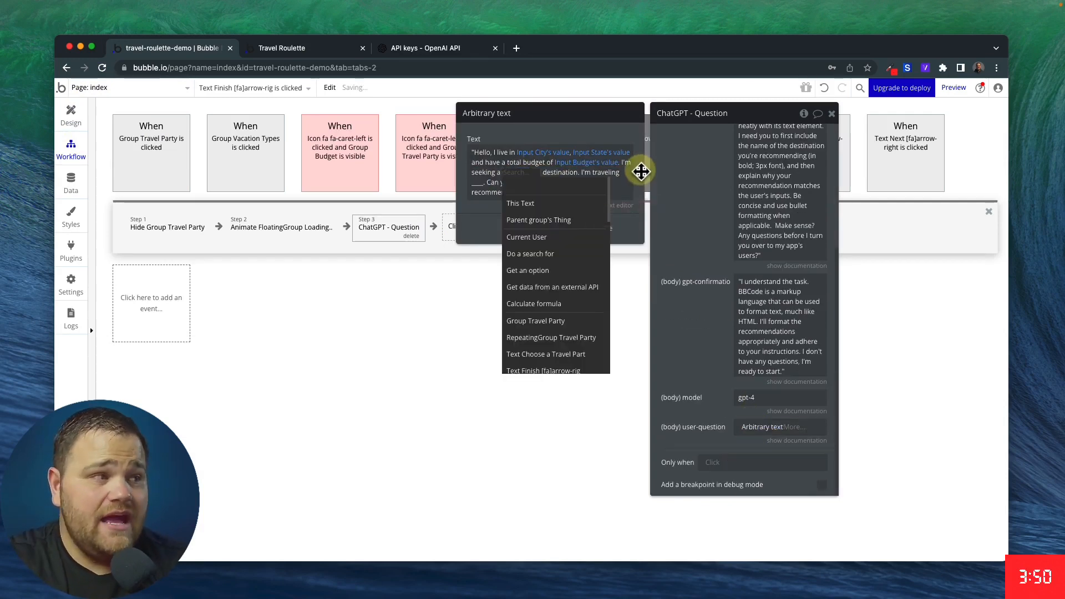
text(ind)
click(538, 221)
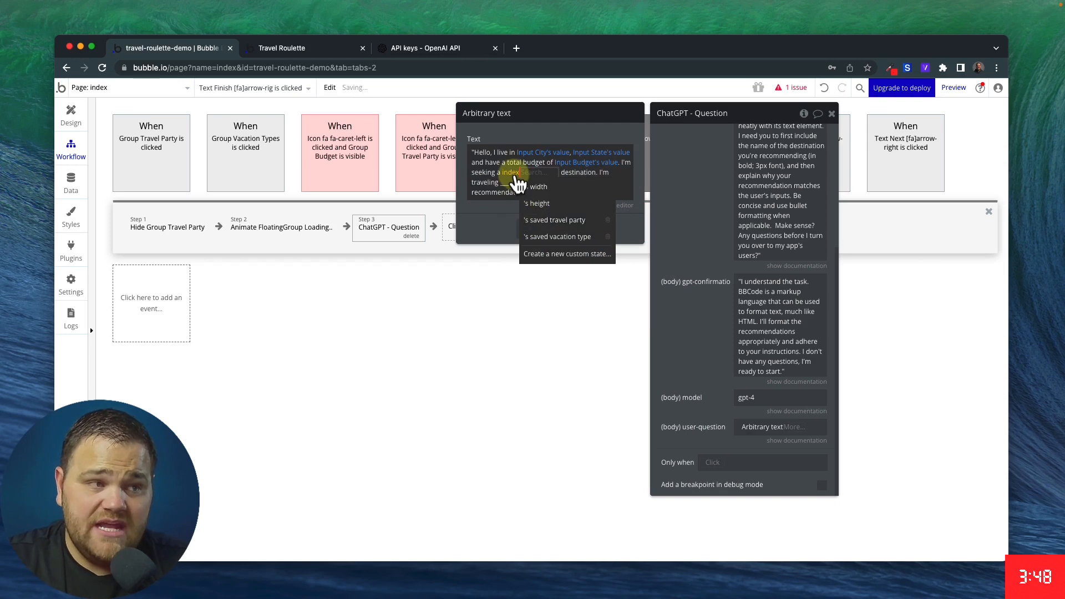
click(555, 236)
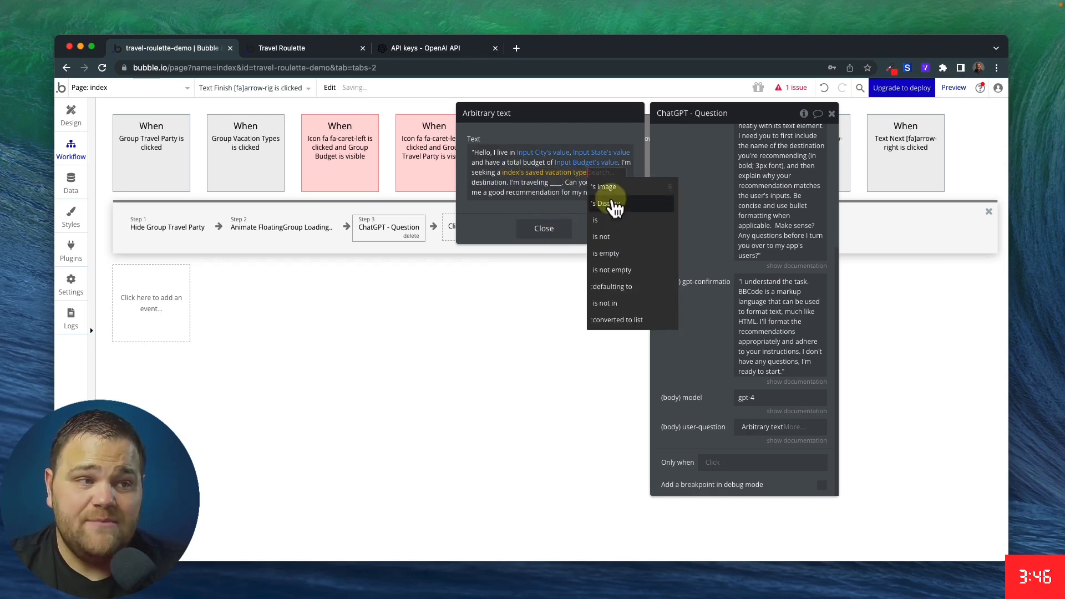
click(611, 205)
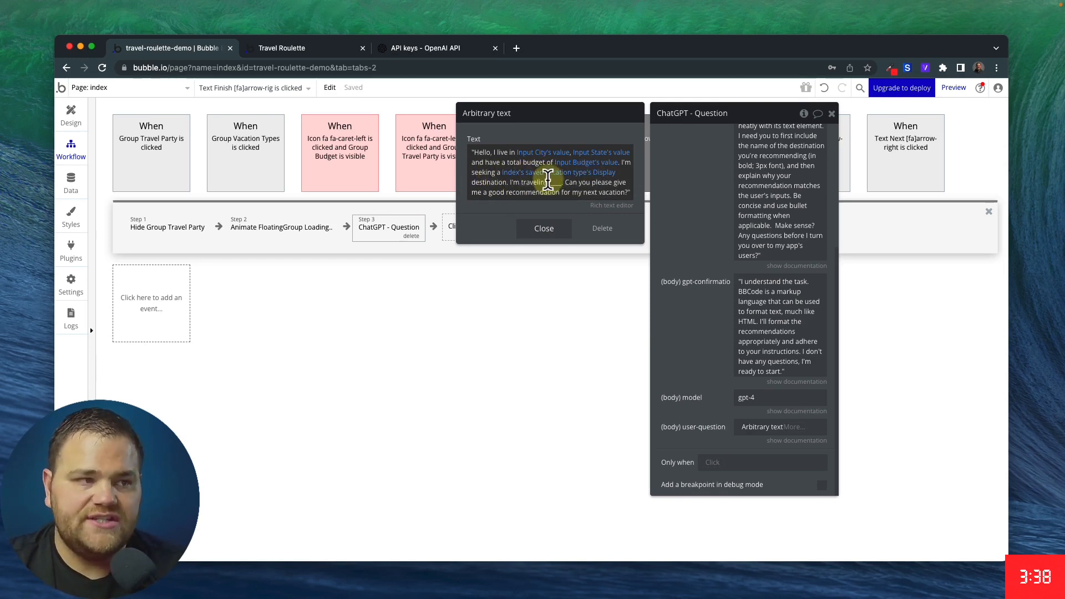
Replace the blank after "I'm traveling" with index's saved travel party's Display and close the text editor
double_click(556, 183)
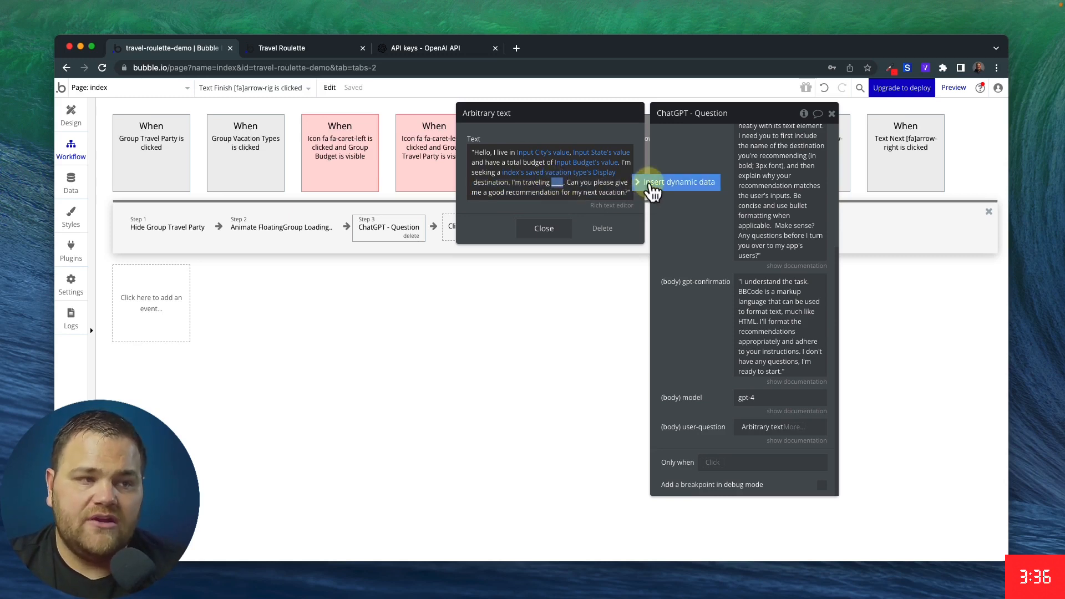
click(653, 186)
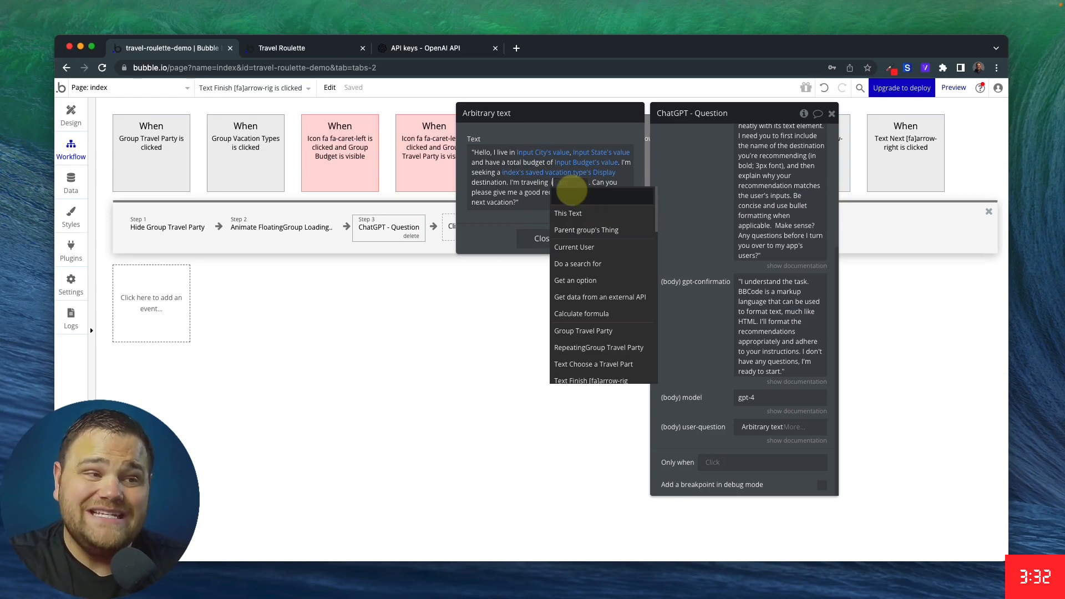
text(ind)
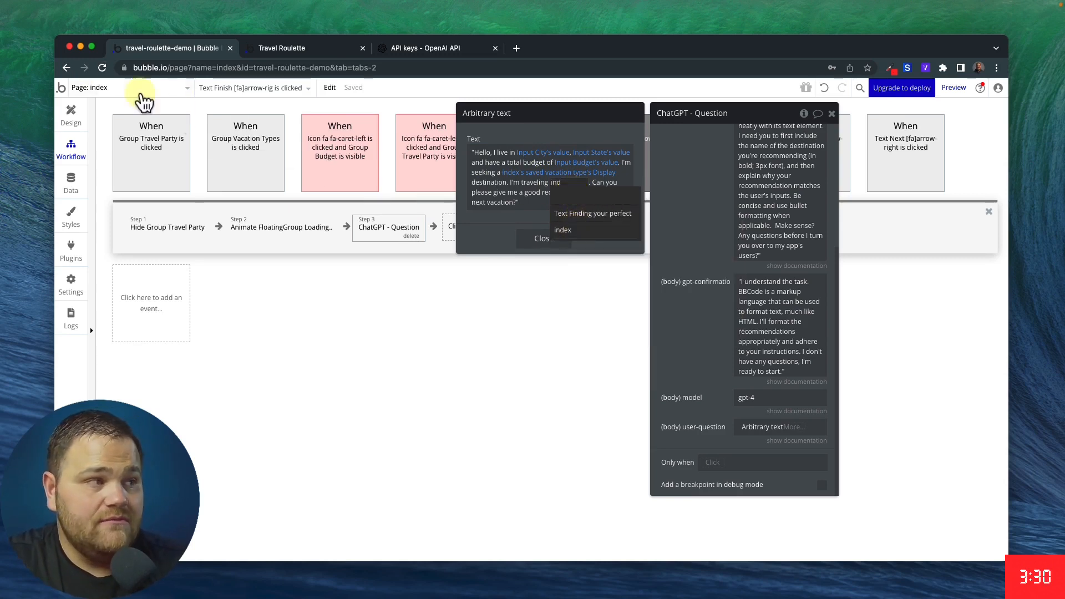
click(582, 233)
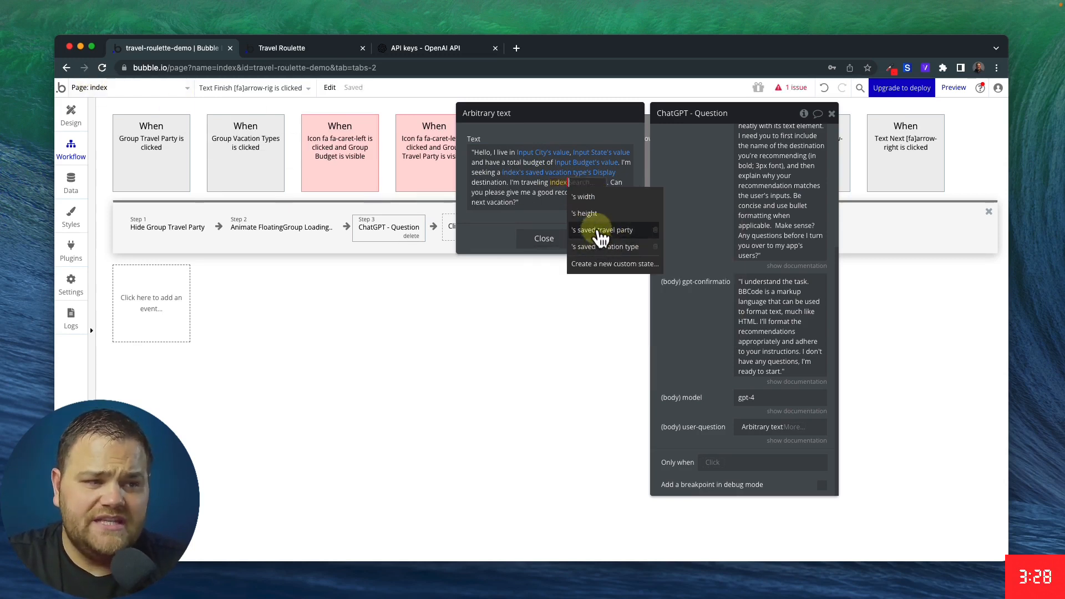
click(600, 232)
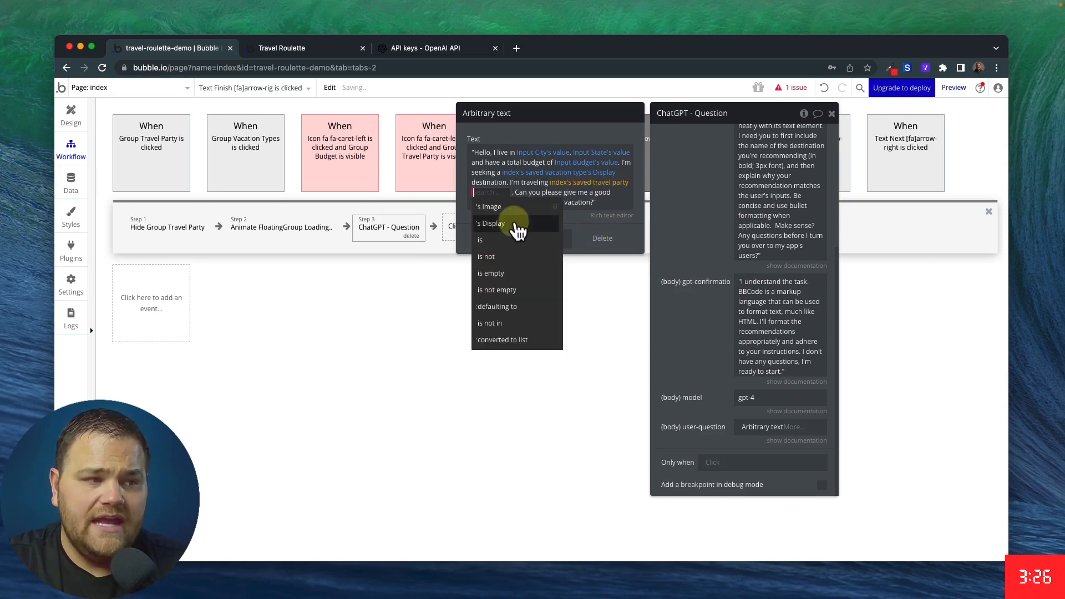
click(518, 225)
click(581, 238)
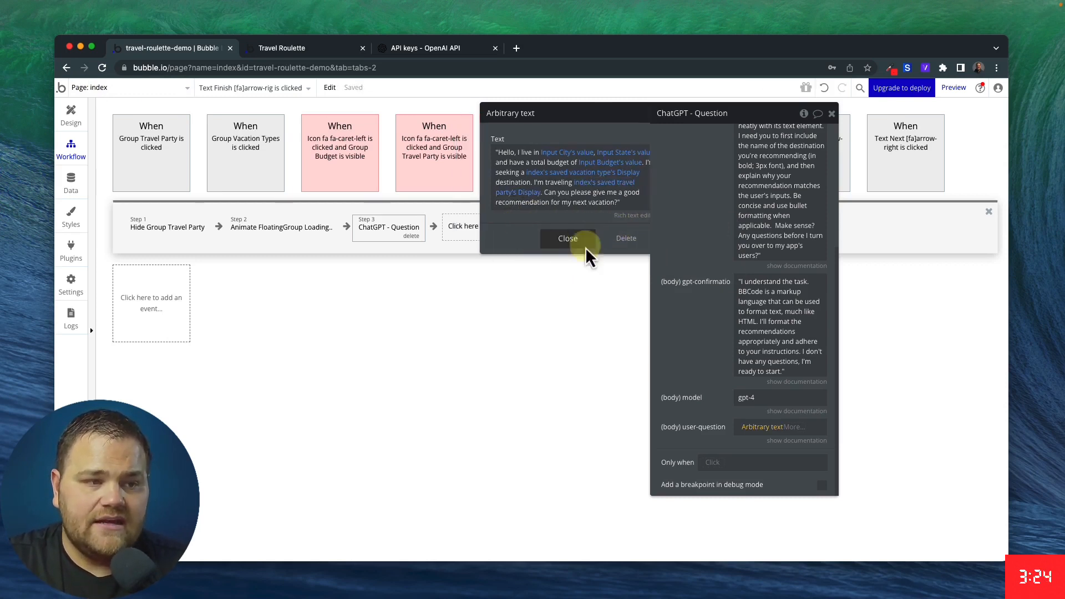
click(752, 428)
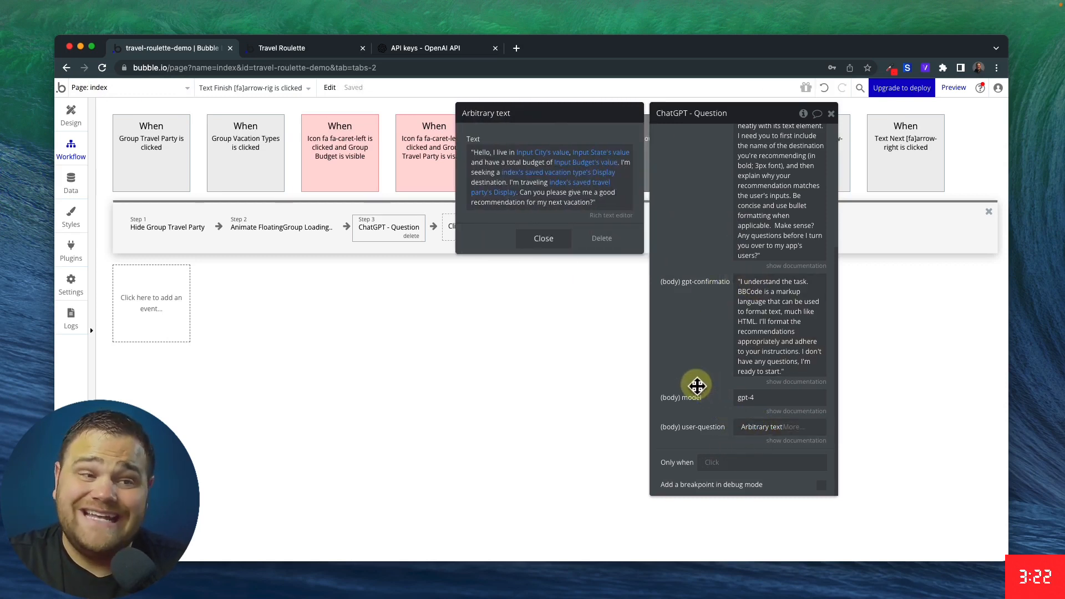
click(696, 385)
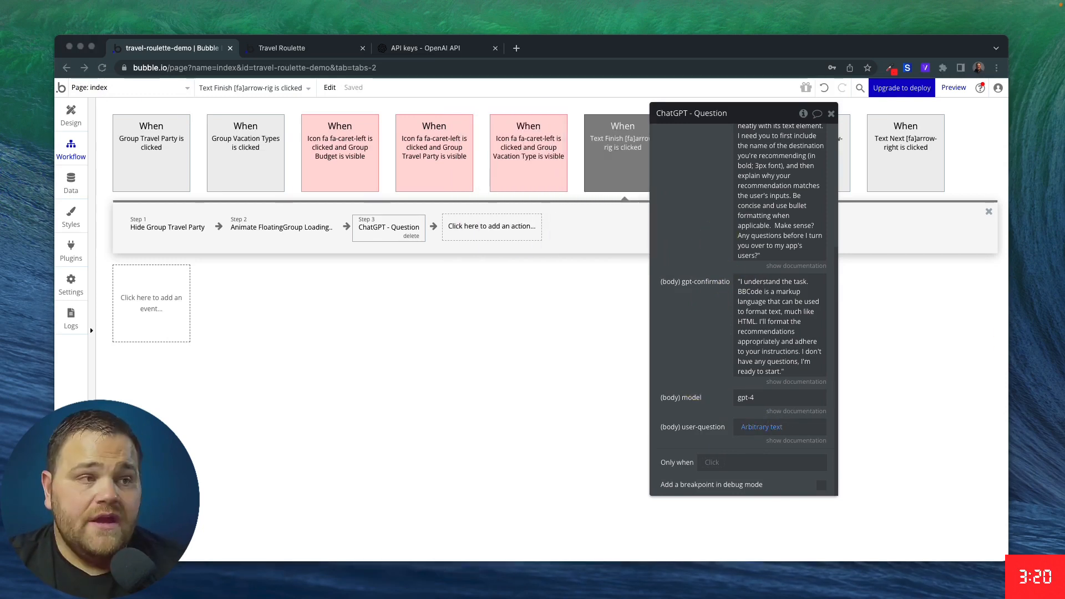
click(695, 321)
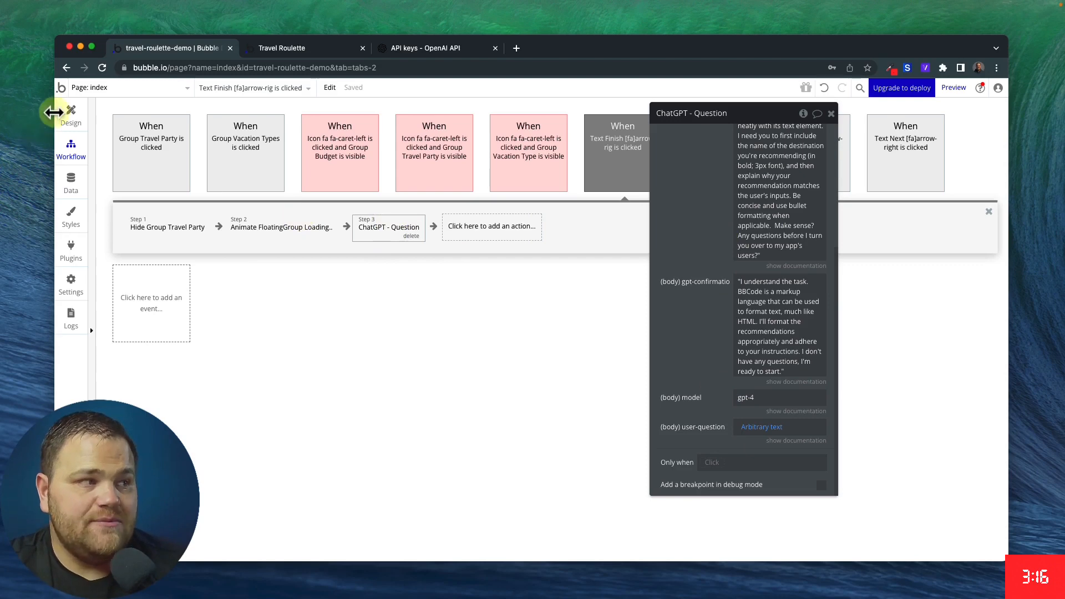
Review the Finish button and the FloatingGroup Loading overlay in the index page design, leaving the overlay hidden
click(71, 115)
click(831, 113)
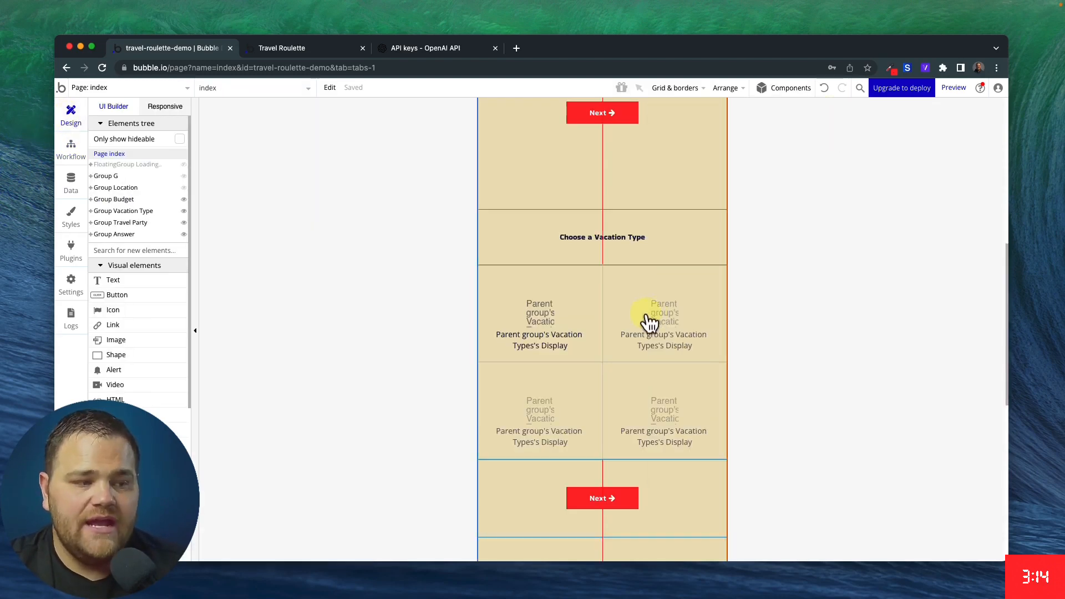
scroll(642, 310, down, 10)
click(603, 290)
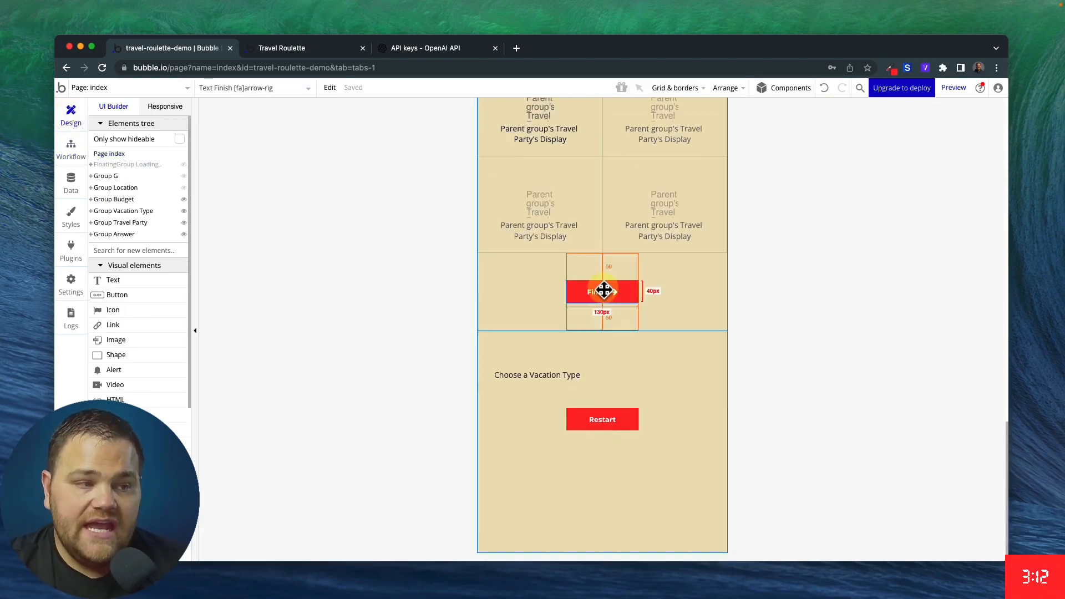
click(131, 165)
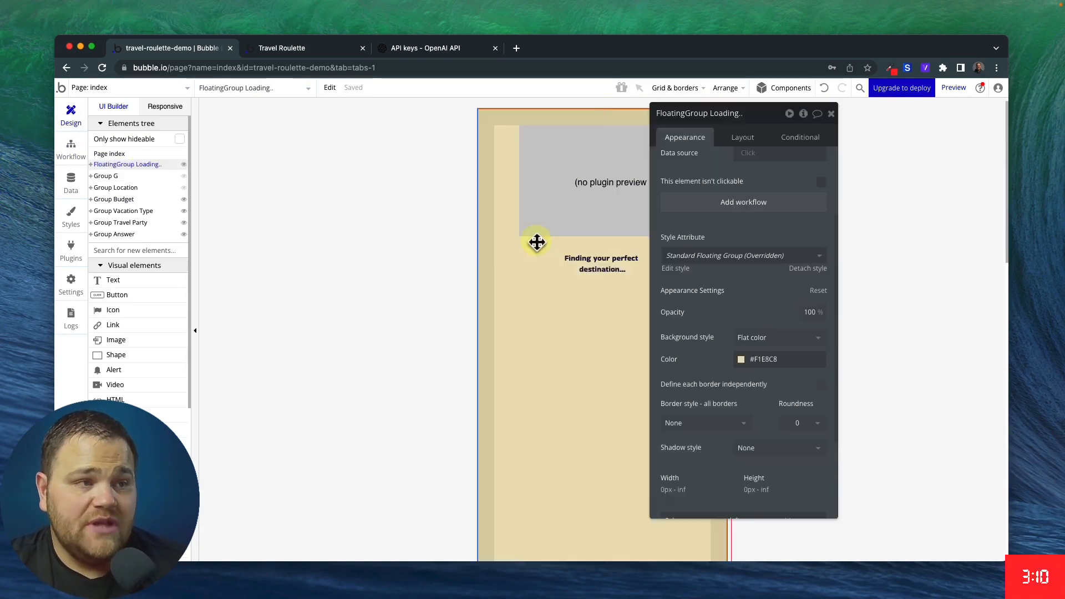
click(184, 164)
scroll(373, 274, down, 10)
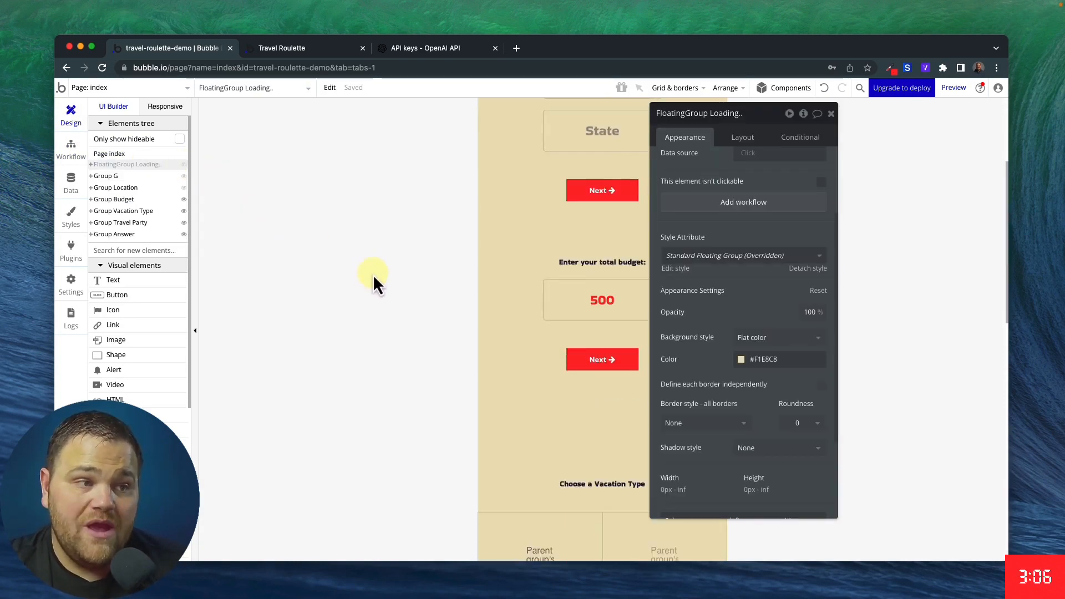
Clear the placeholder "Choose a Vacation Type" from the text element inside Group Answer
click(520, 421)
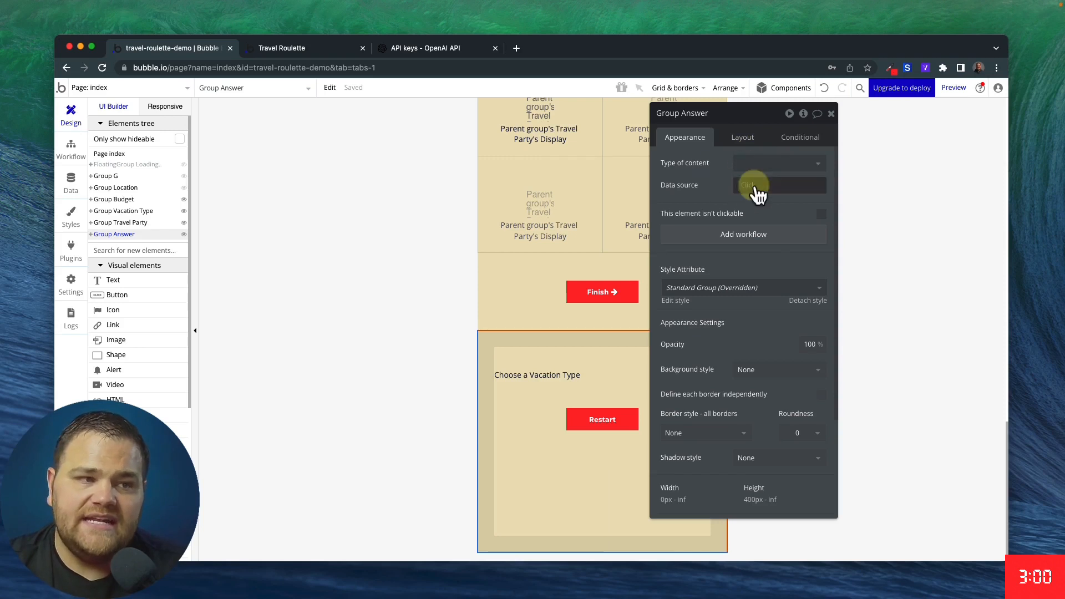
drag(692, 179, 862, 220)
click(541, 375)
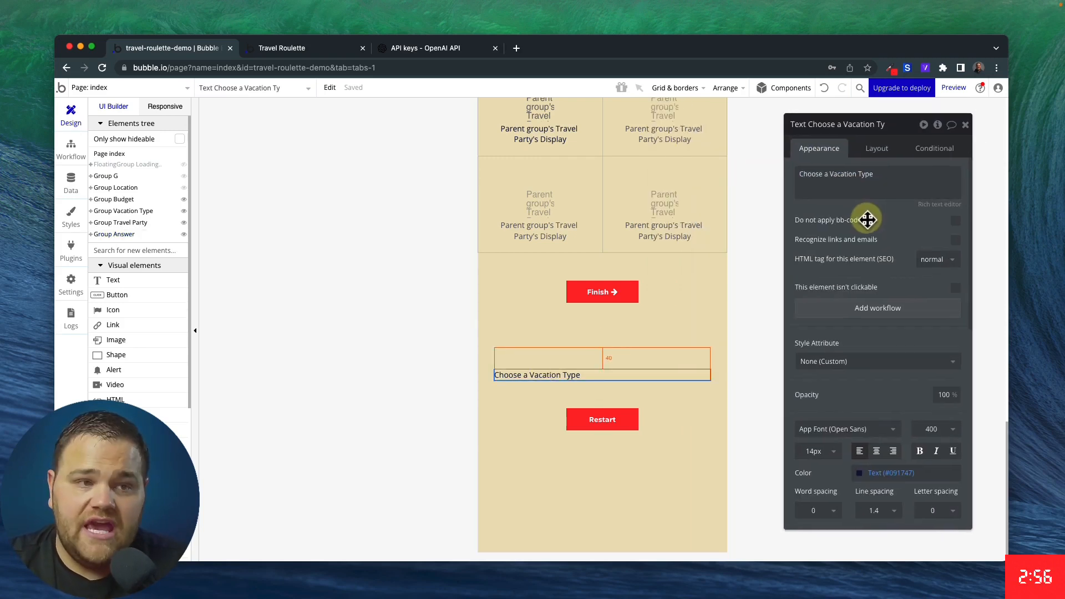
triple_click(863, 173)
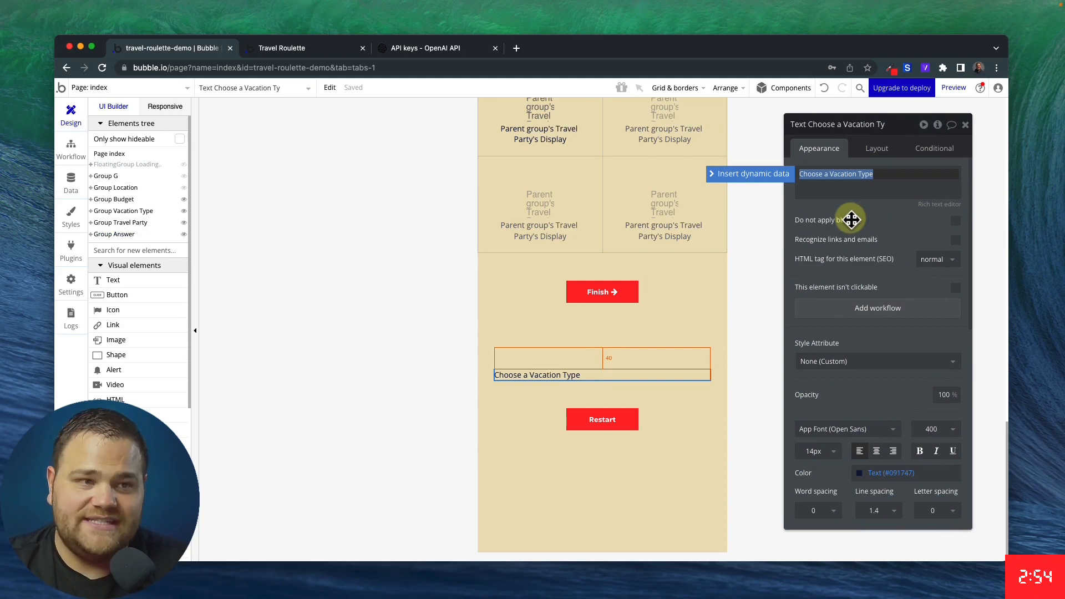
click(851, 182)
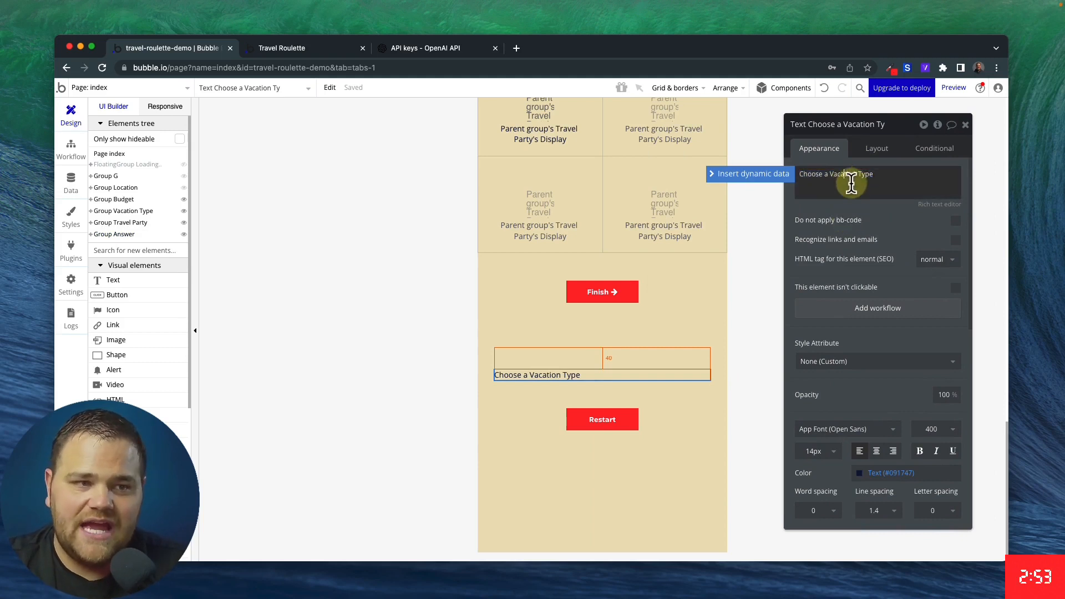
click(772, 174)
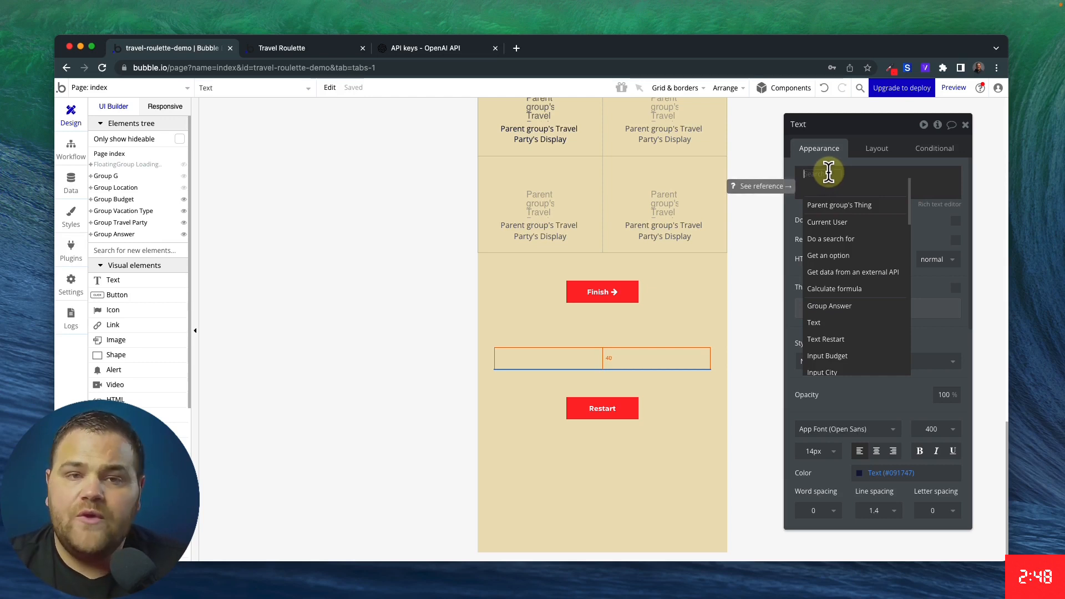
click(596, 361)
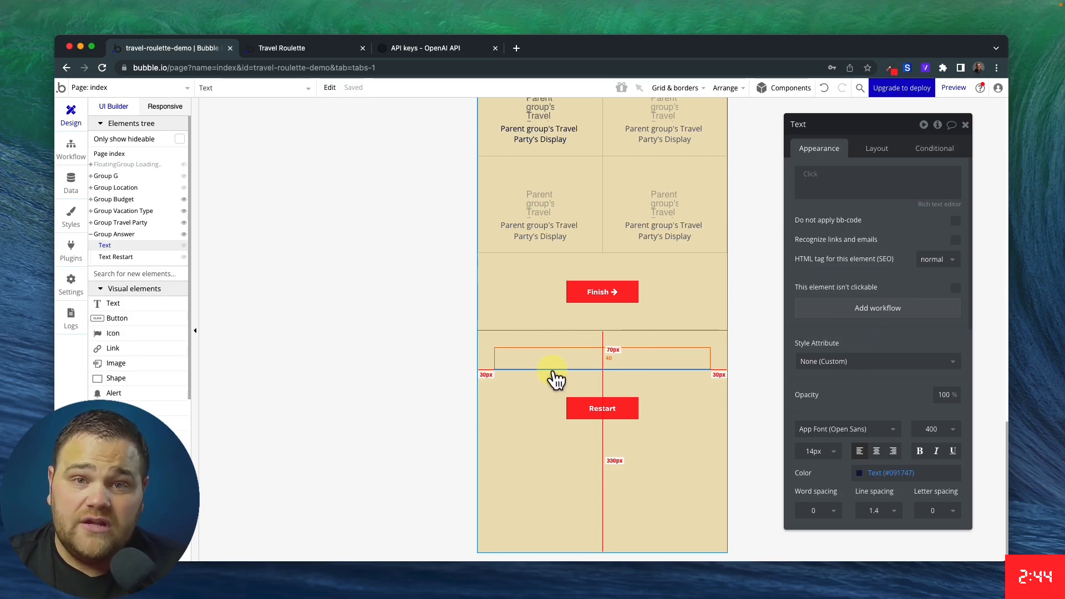
Set Group Answer's type of content to text
click(533, 390)
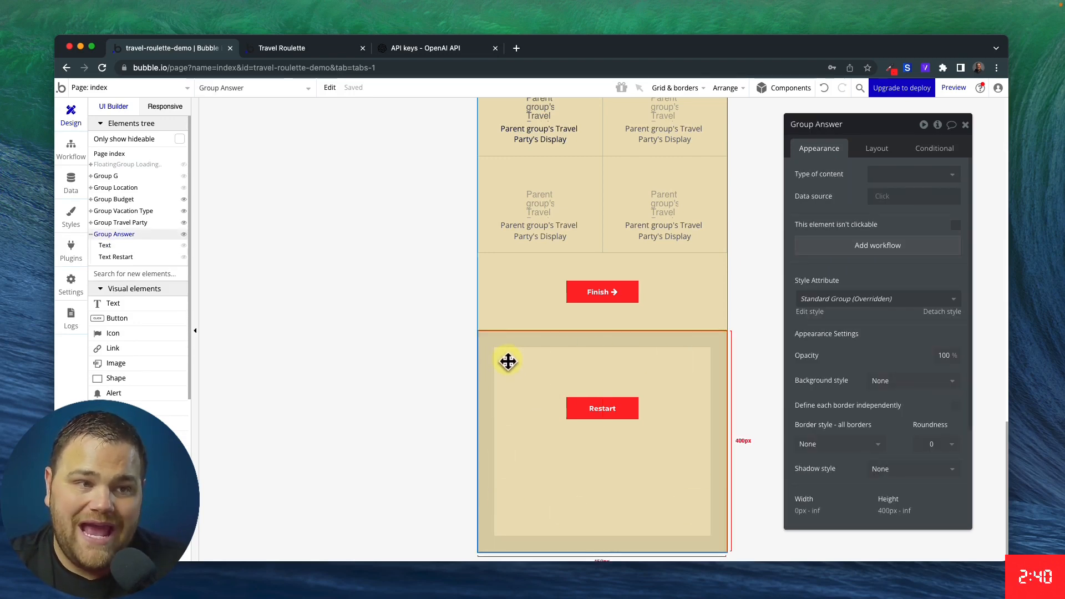
click(878, 173)
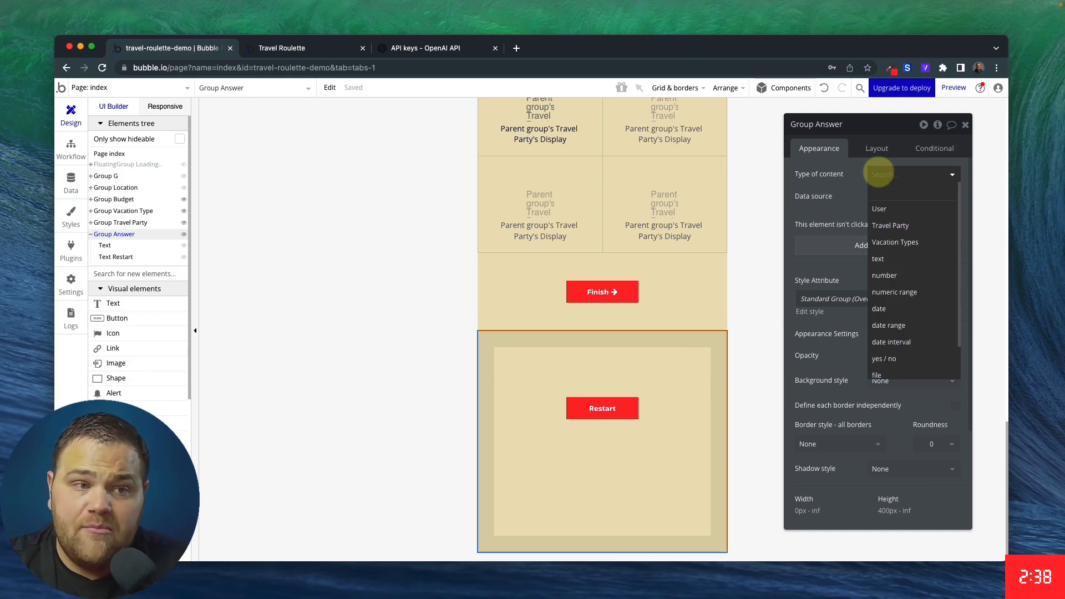
text(text)
click(886, 210)
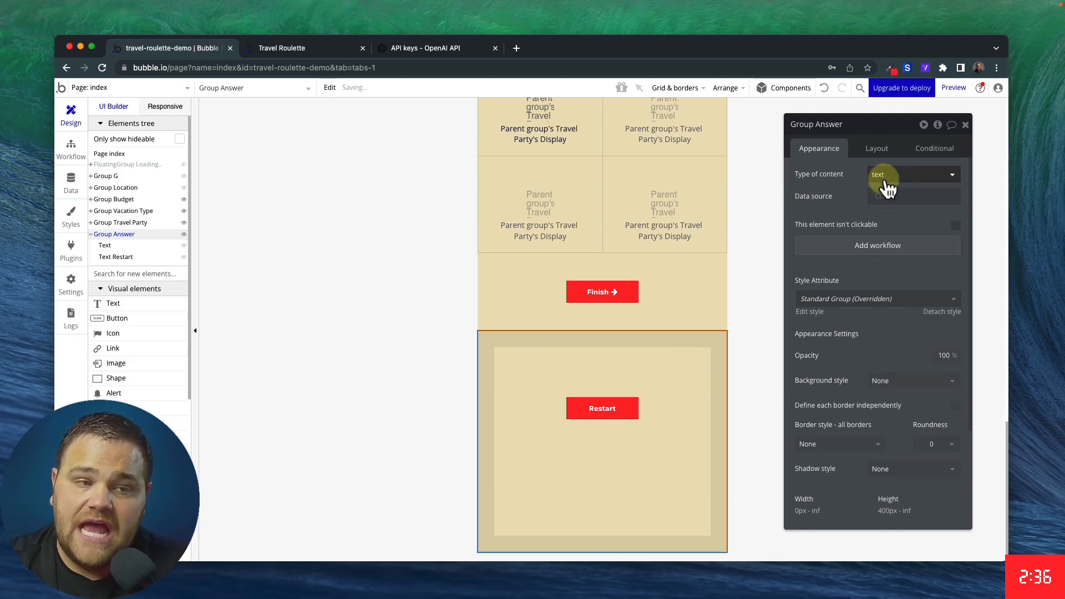
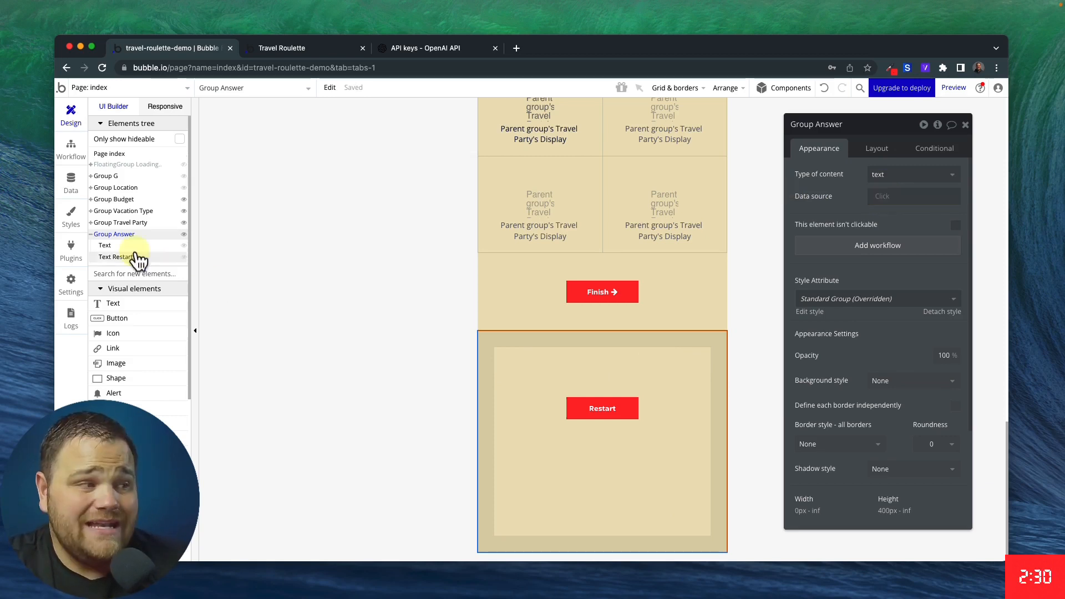
Fill the empty text element in Group Answer with the dynamic value Parent group's text
click(105, 245)
click(811, 181)
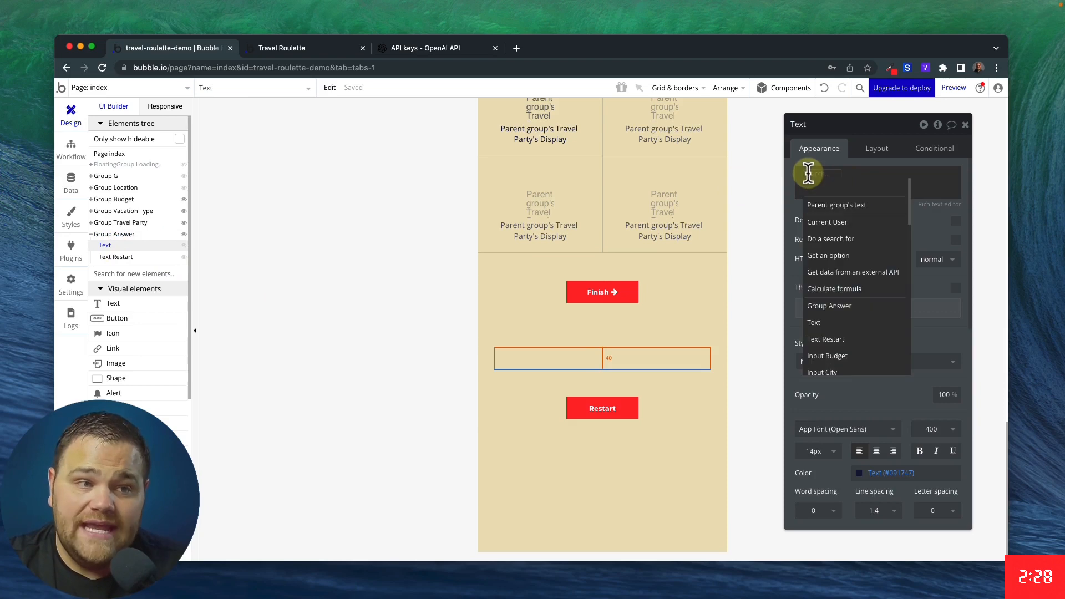
click(838, 205)
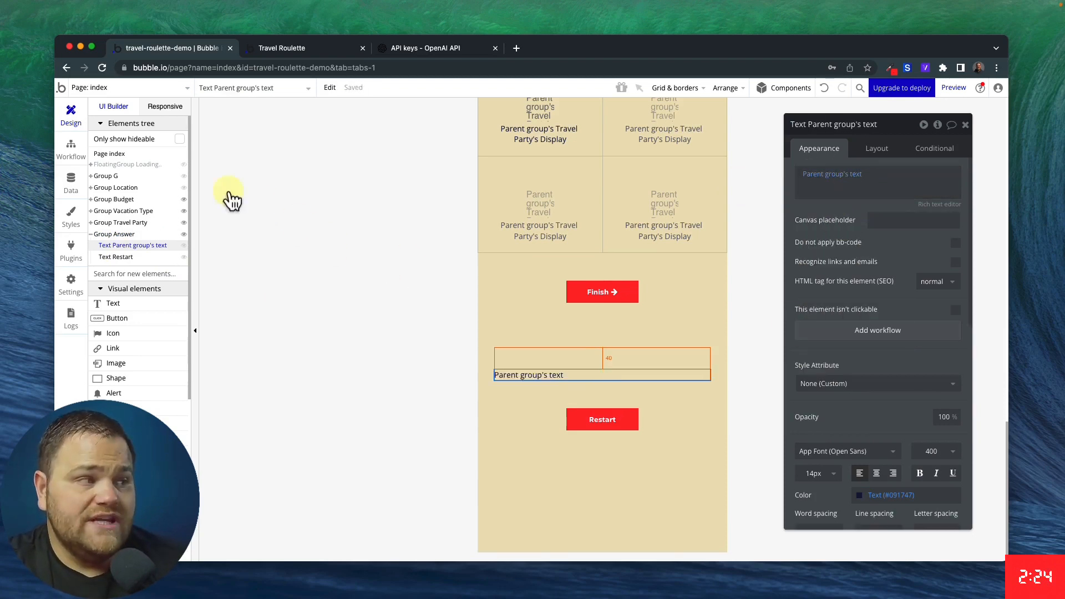
Add a Show action for Group Answer after the ChatGPT - Question step in the Finish workflow
click(71, 149)
click(464, 226)
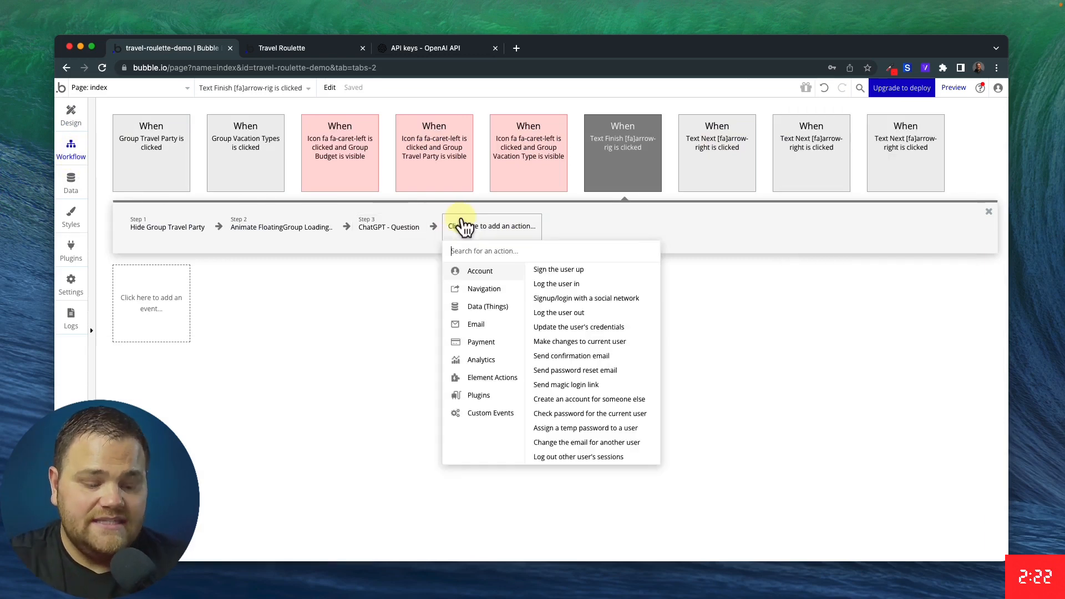
text(show)
click(473, 273)
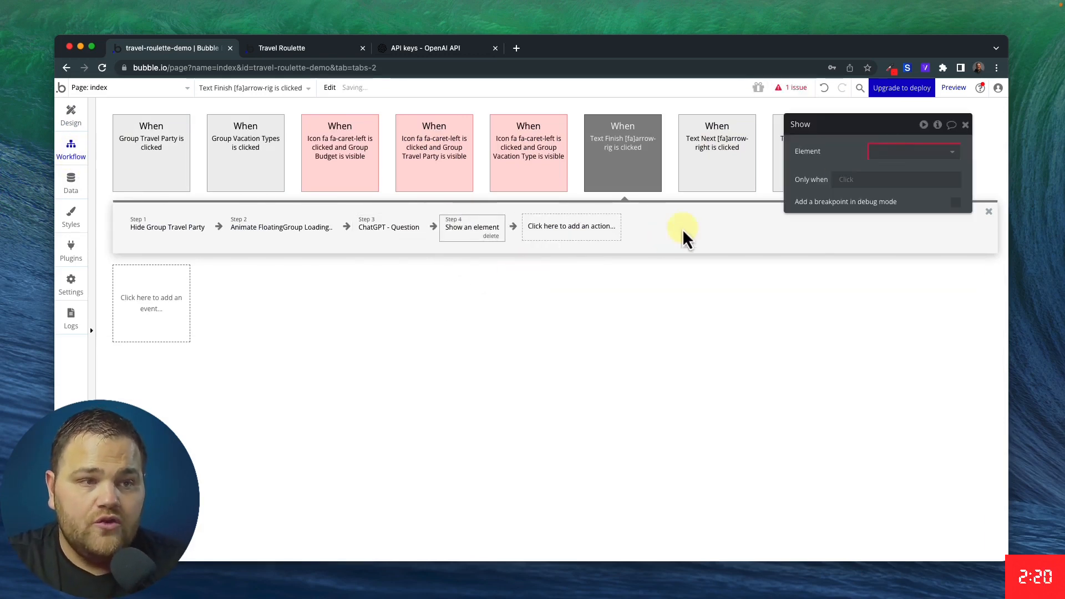
click(885, 152)
click(891, 168)
Add a "Display data in a group/popup" action targeting Group Answer as the last step of the Finish workflow
click(546, 226)
text(disp)
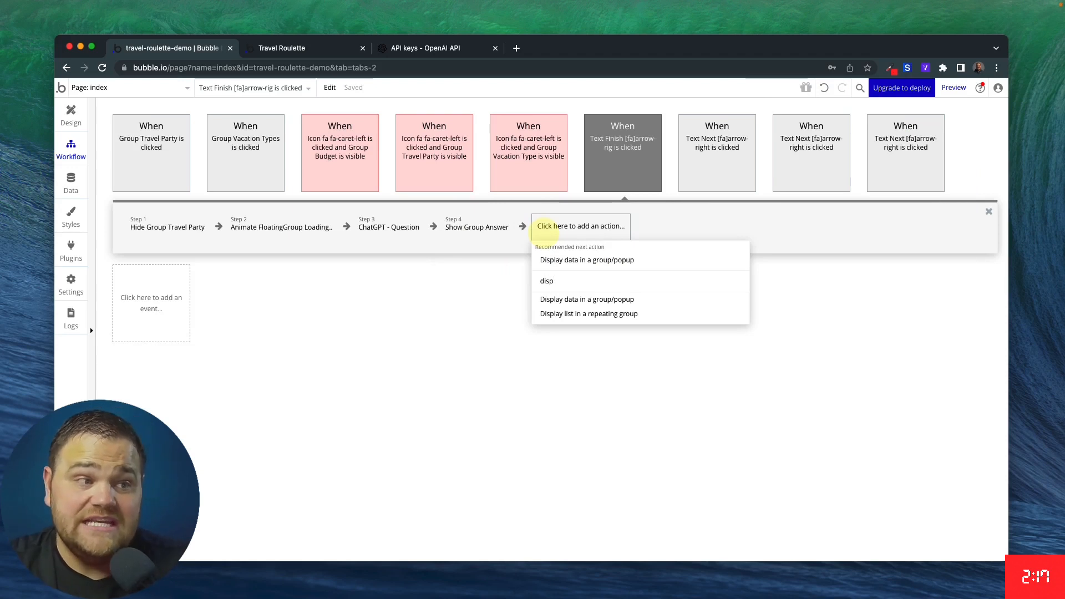
click(579, 261)
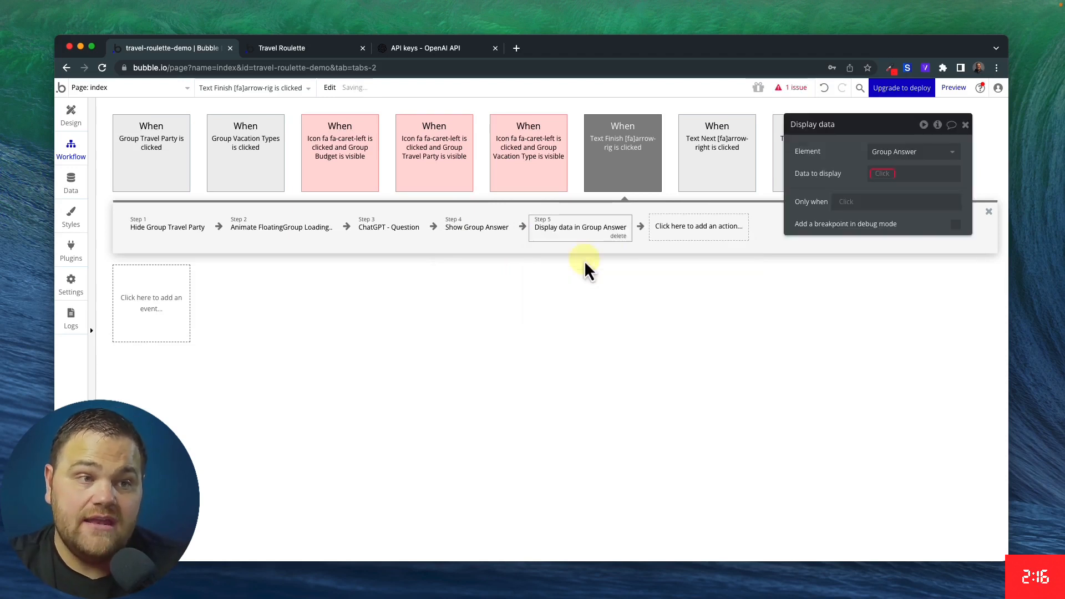
drag(851, 158, 811, 214)
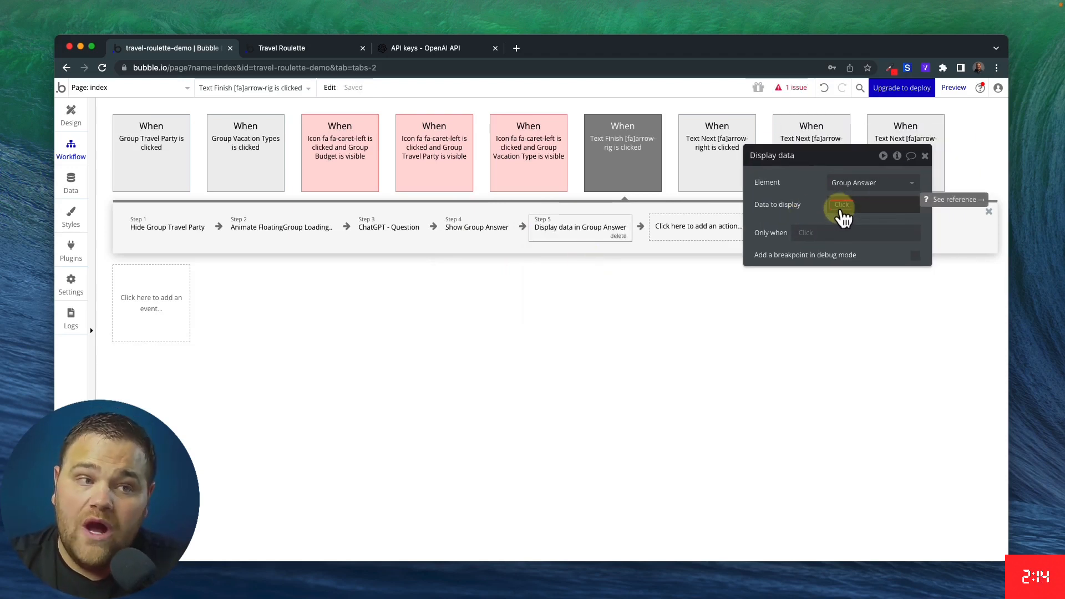
Set the Display data step's data for Group Answer to Result of step 3 (ChatGPT - Question)'s choices:last item's message content
click(382, 229)
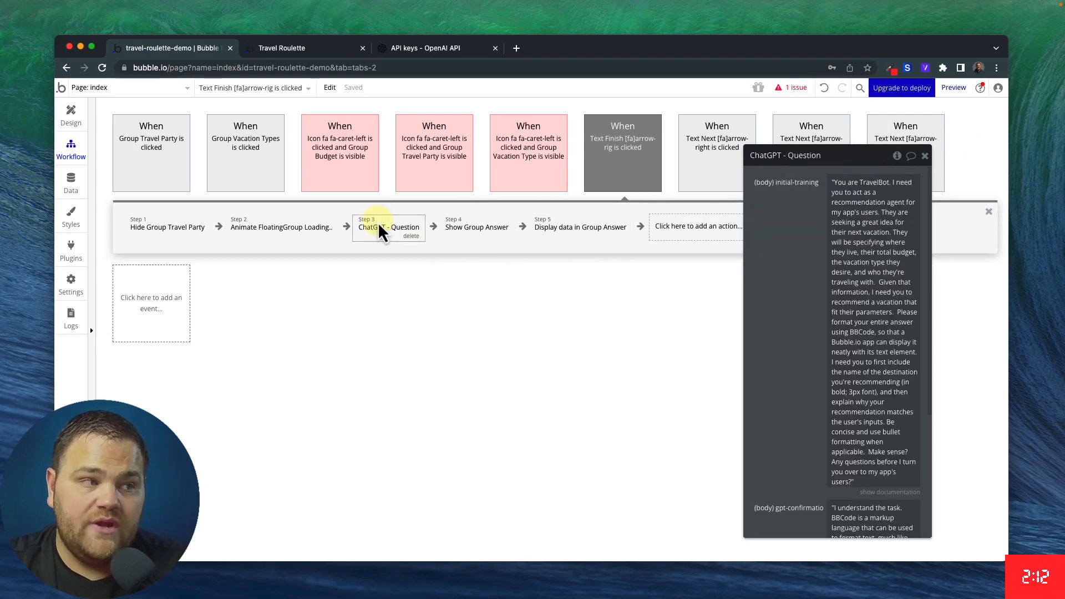
scroll(784, 294, down, 5)
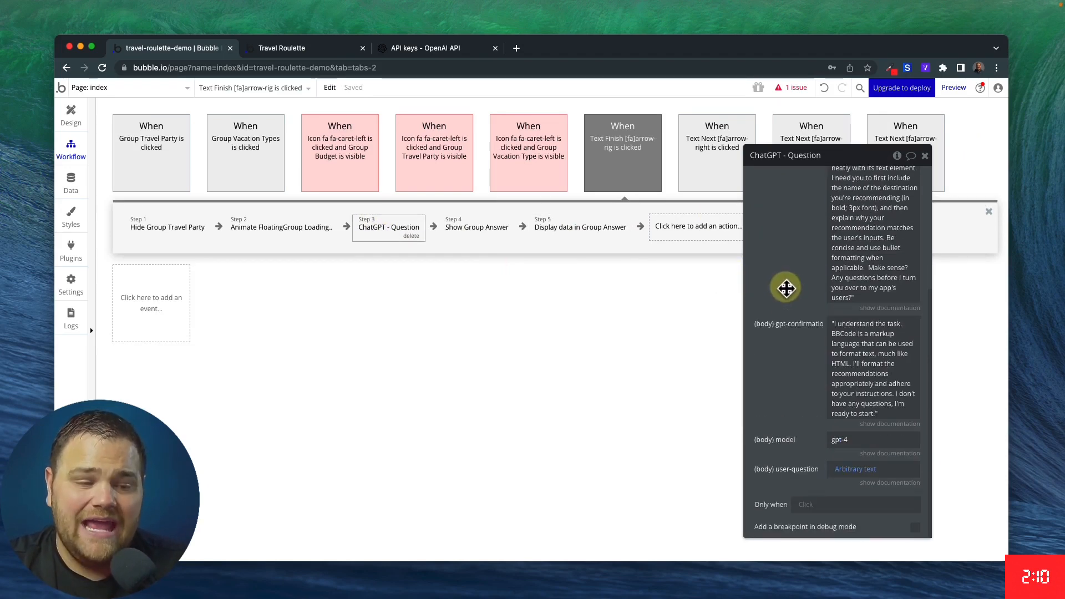
drag(780, 273, 811, 240)
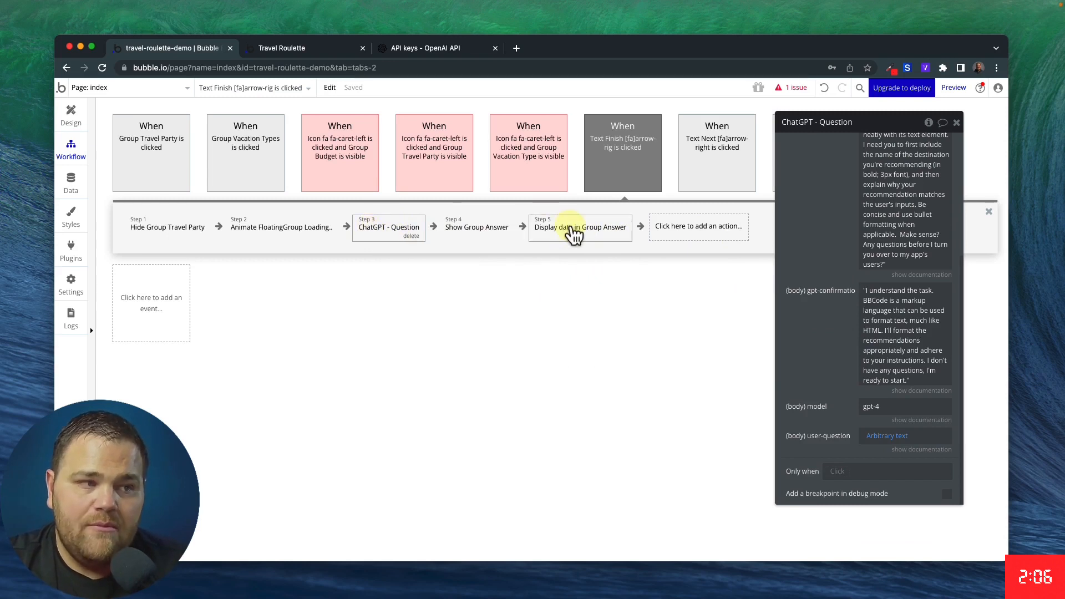
click(575, 235)
click(875, 173)
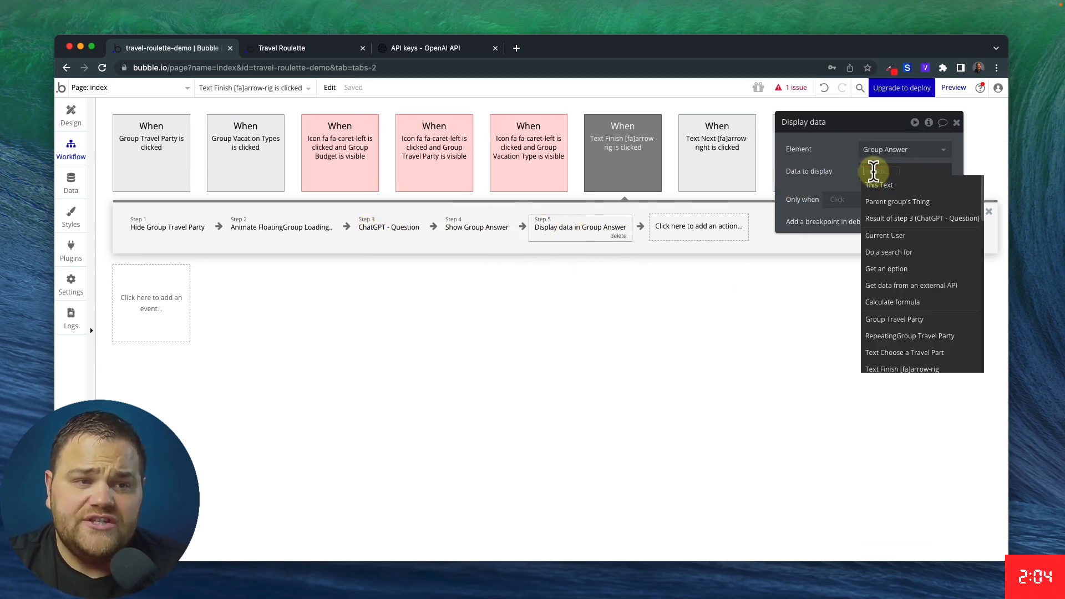
click(890, 219)
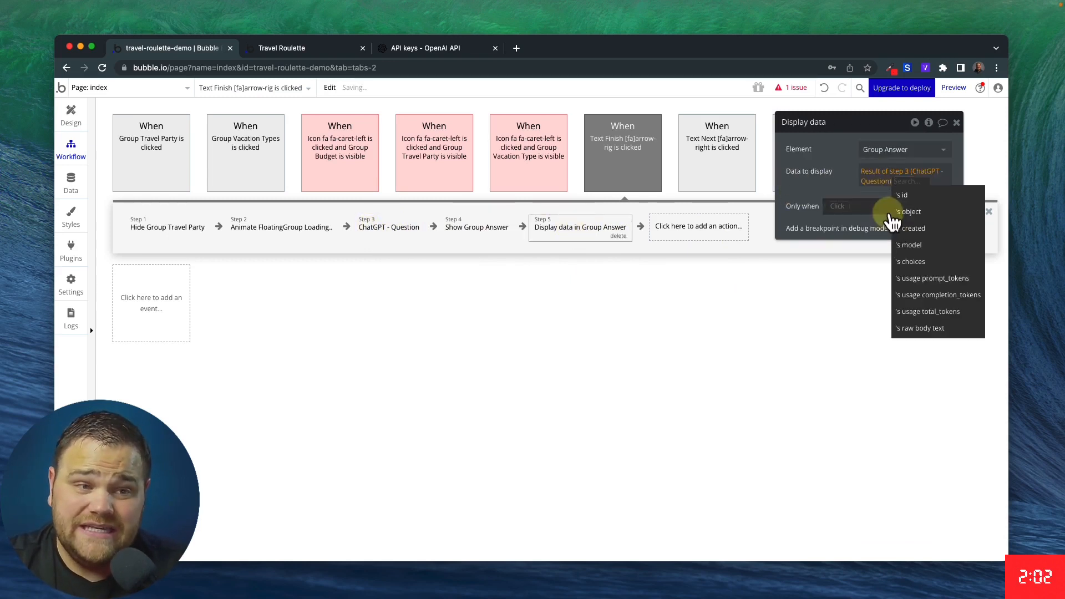
click(914, 263)
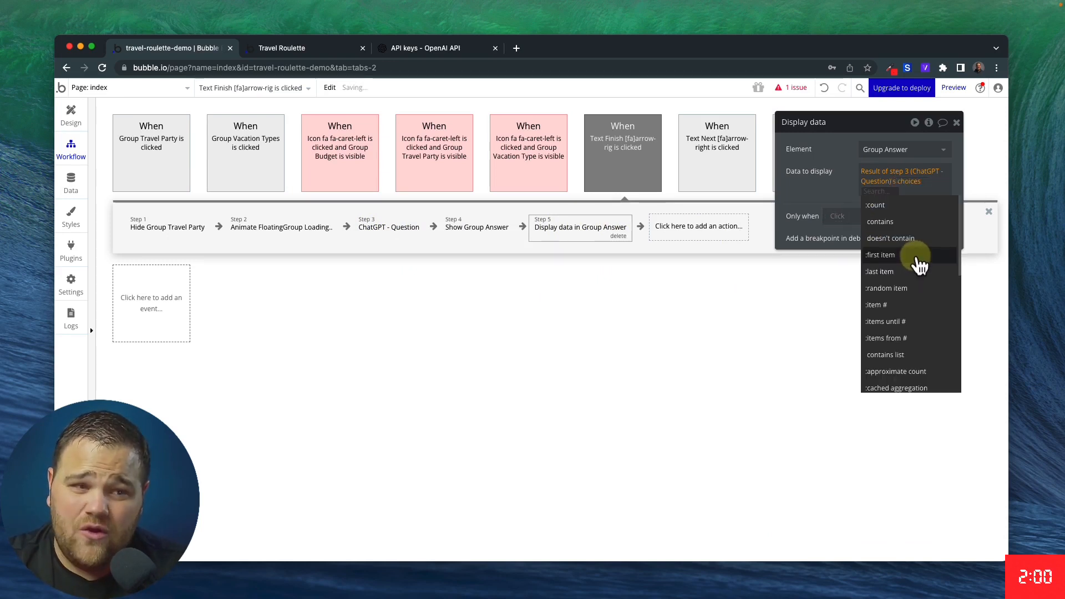
click(914, 271)
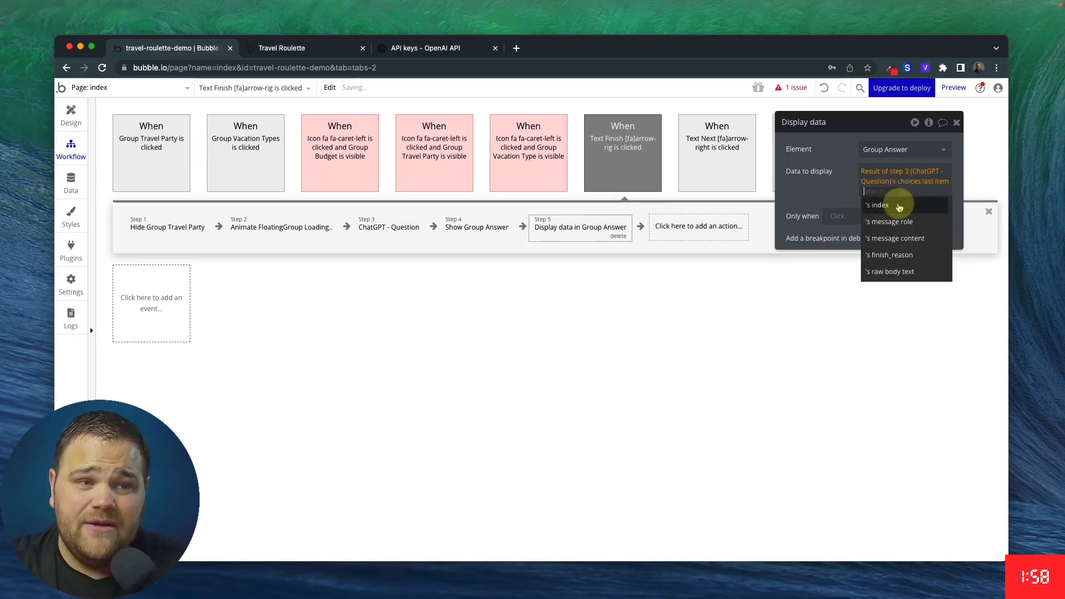
click(910, 238)
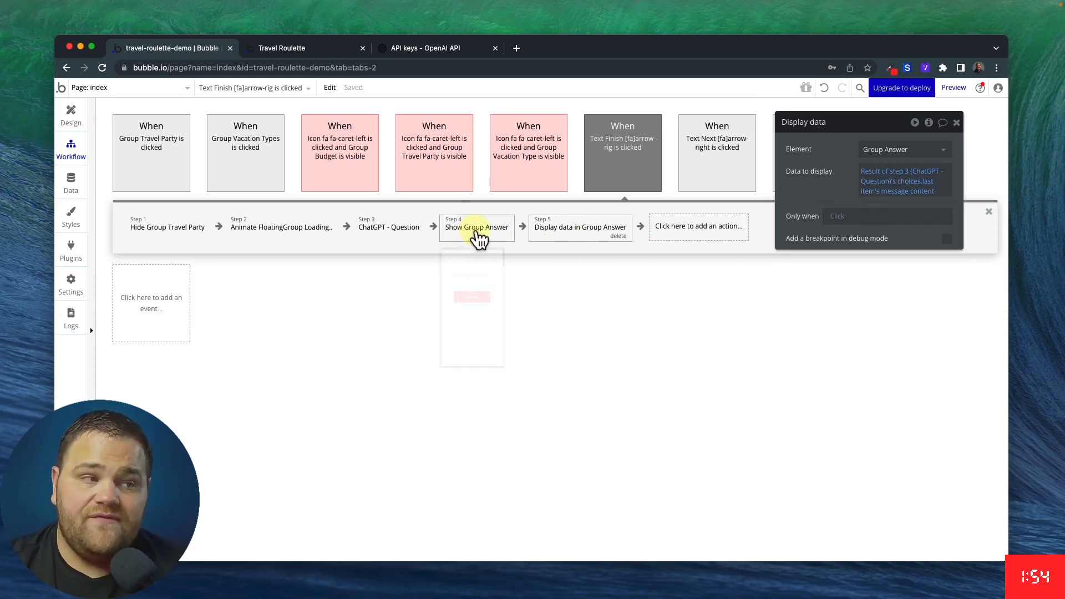
click(479, 238)
click(577, 230)
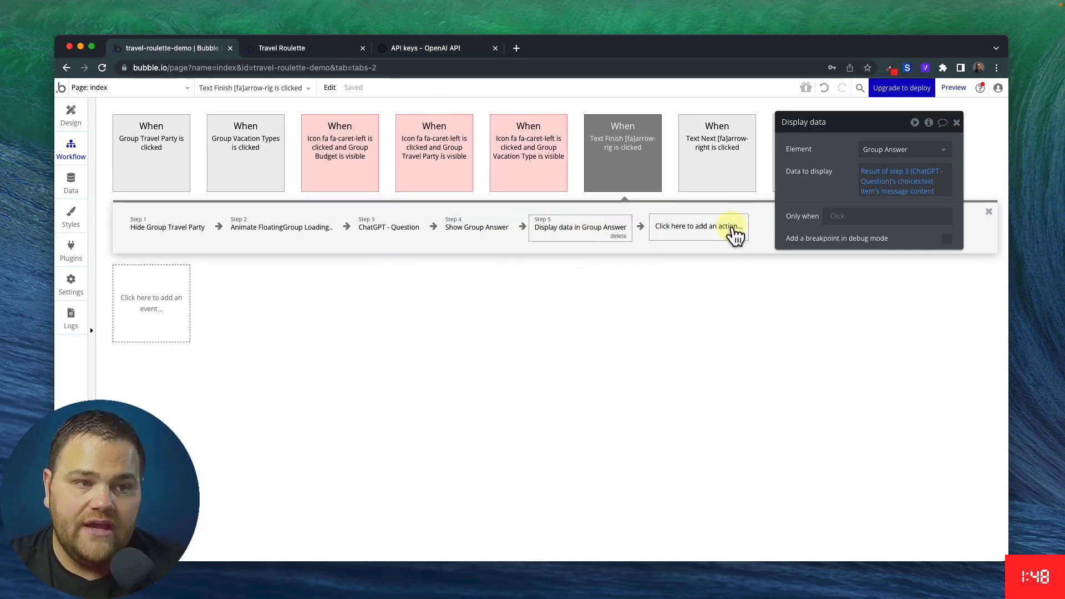
Add an "Animate an element" action targeting FloatingGroup Loading.. as the last step of the Finish workflow
click(705, 232)
text(ani)
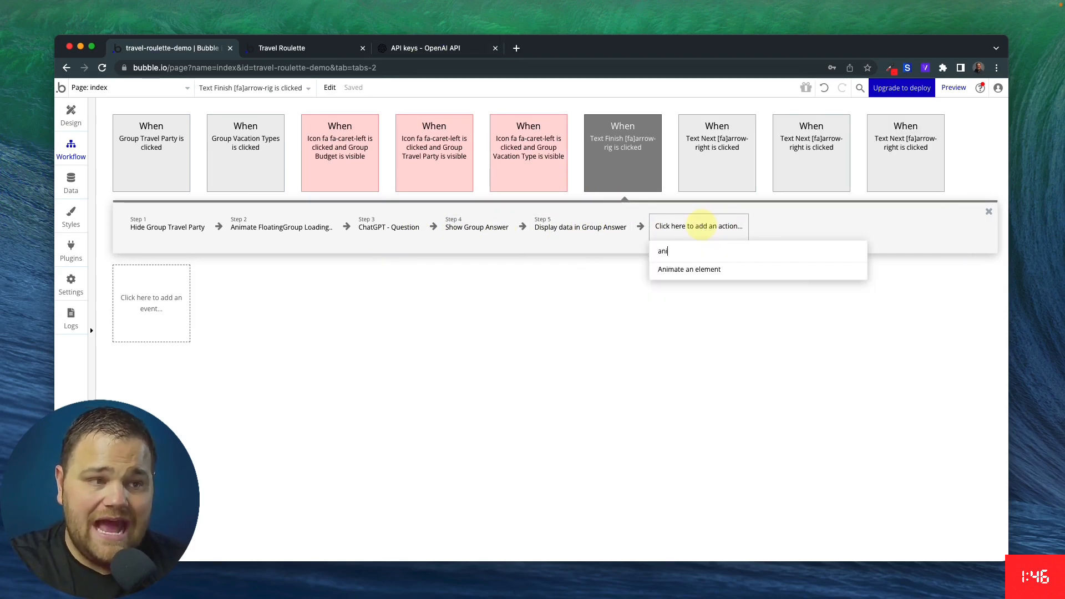
text(m)
click(715, 271)
click(904, 150)
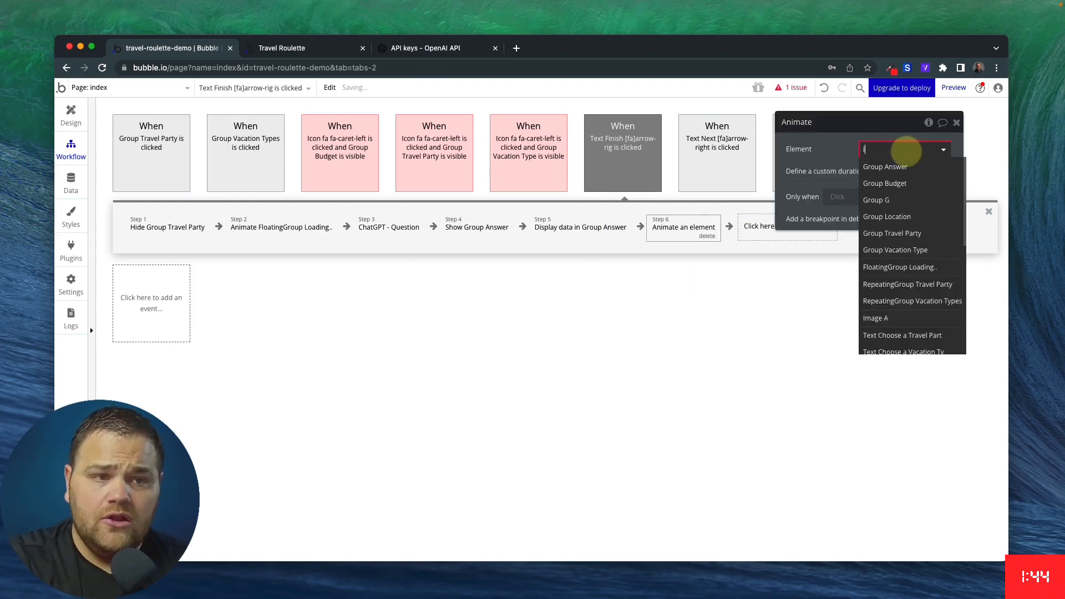
text(laod)
click(910, 169)
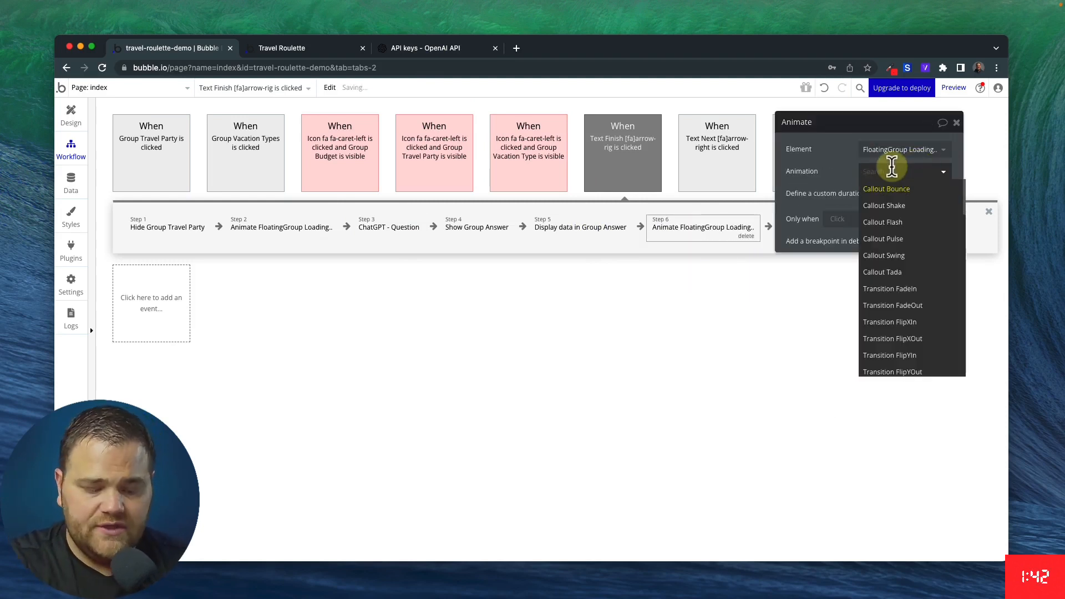
Give the new Animate action the Transition NoBounceDownOut animation with a custom duration of 400 ms
text(down)
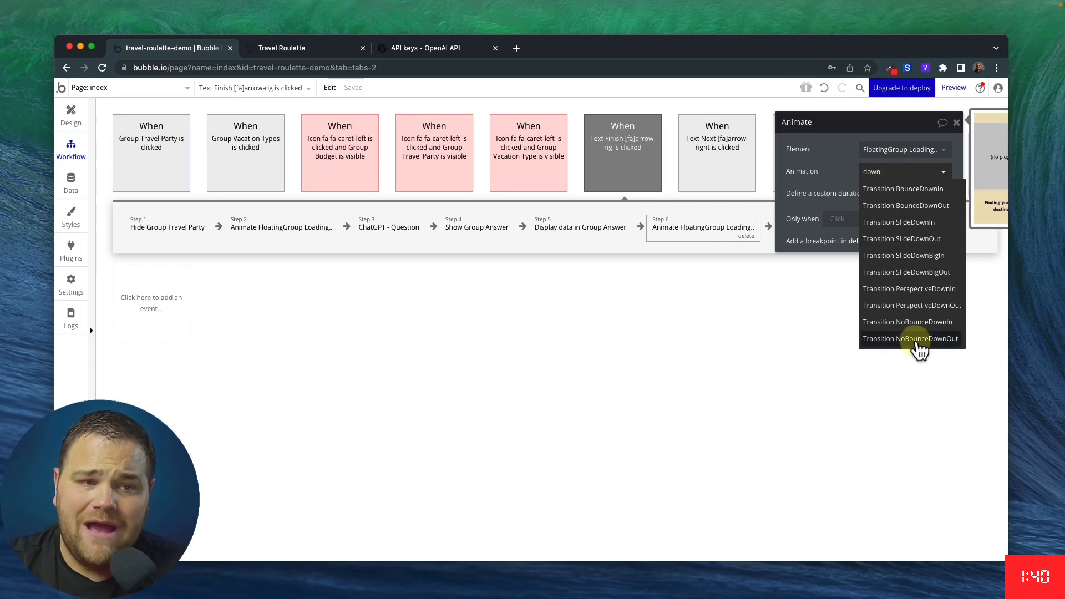
click(912, 338)
click(945, 211)
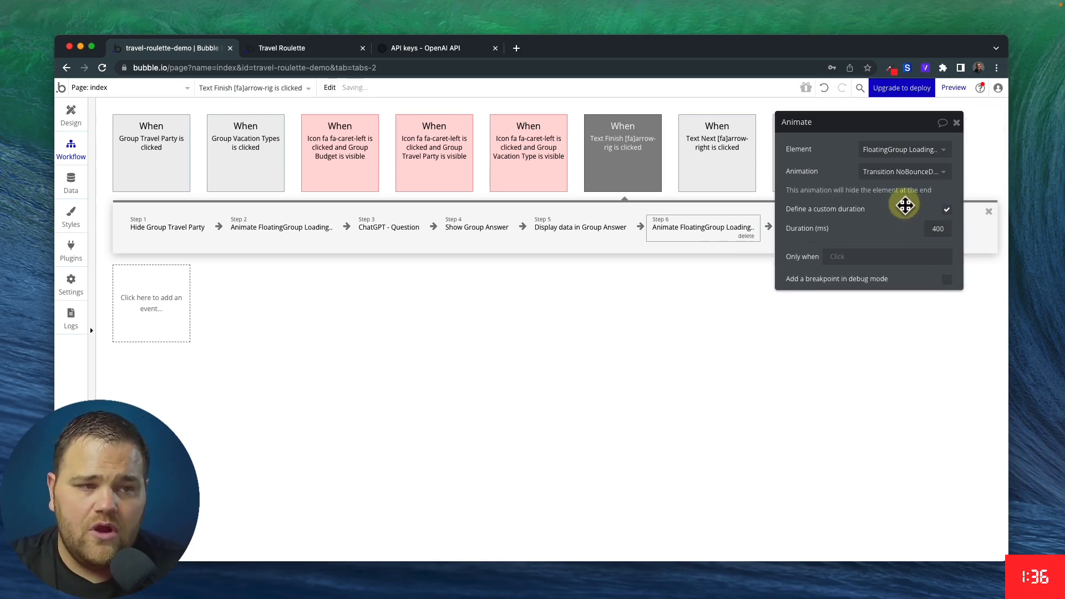
drag(905, 206, 901, 237)
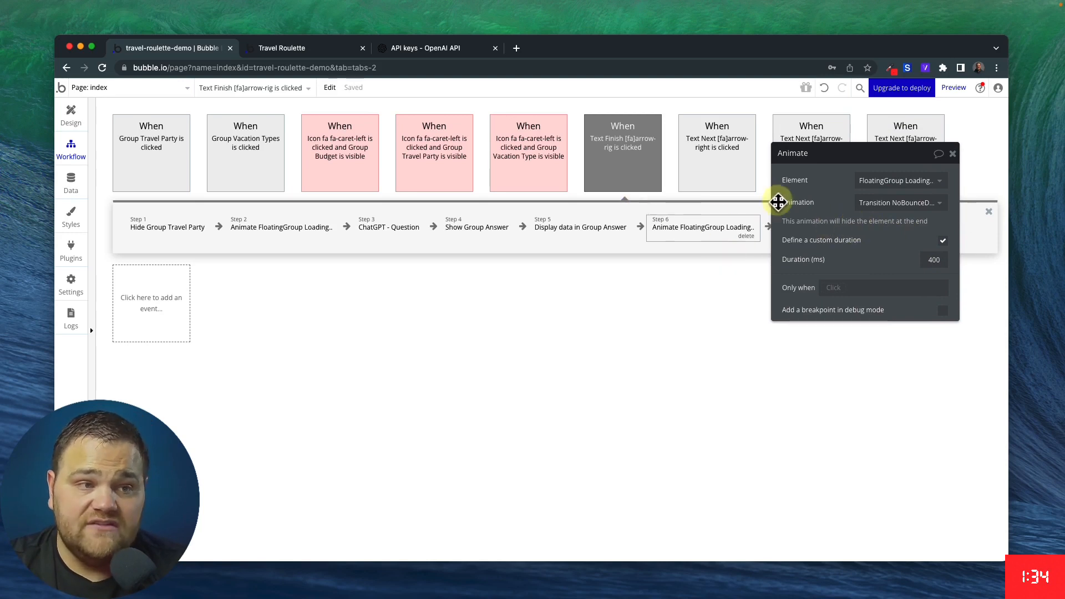
Set the Finish event's color to Green and collapse its workflow
click(624, 169)
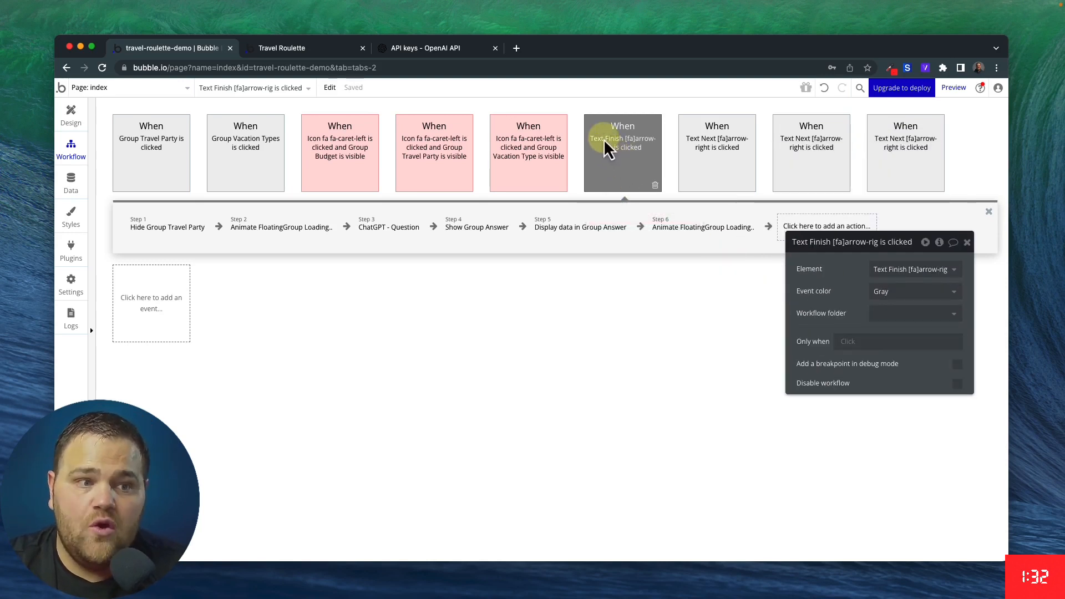
click(911, 292)
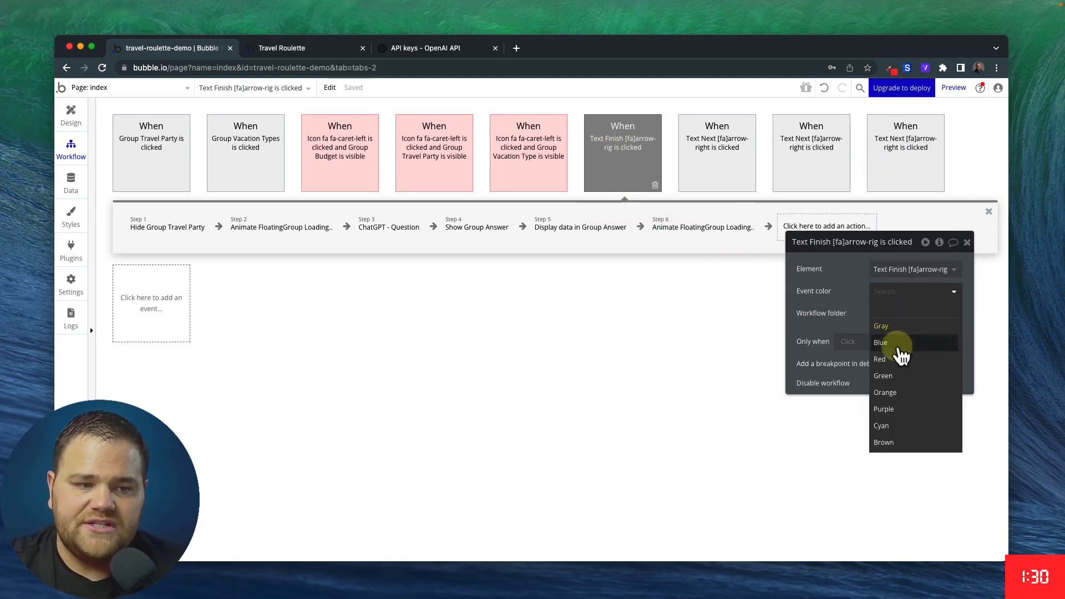
click(884, 375)
click(883, 279)
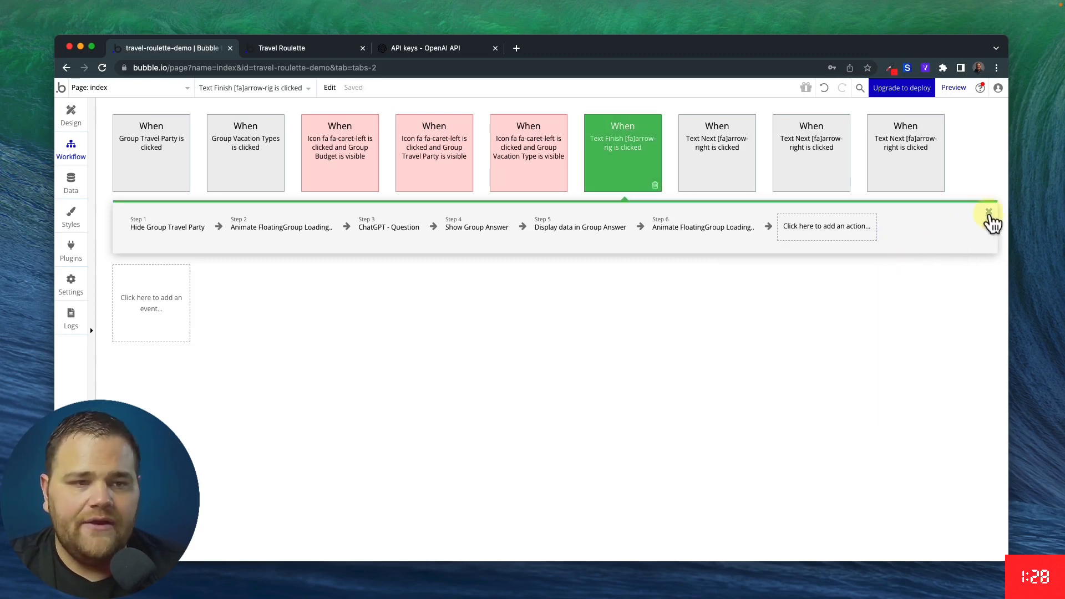
click(988, 214)
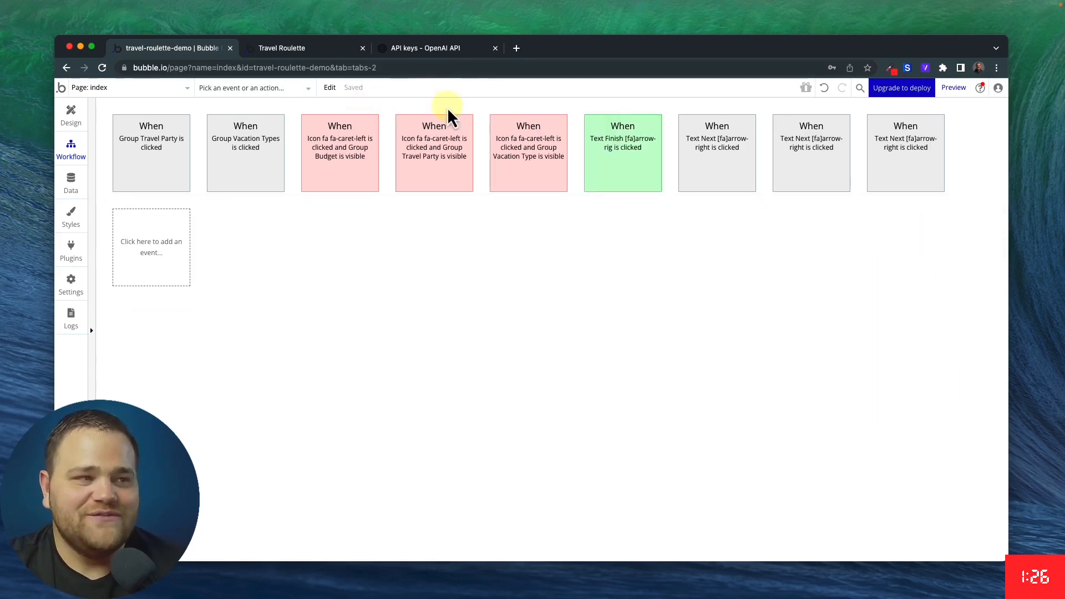
Close the OpenAI API keys page and load the latest app version in the Travel Roulette preview
click(495, 48)
click(300, 48)
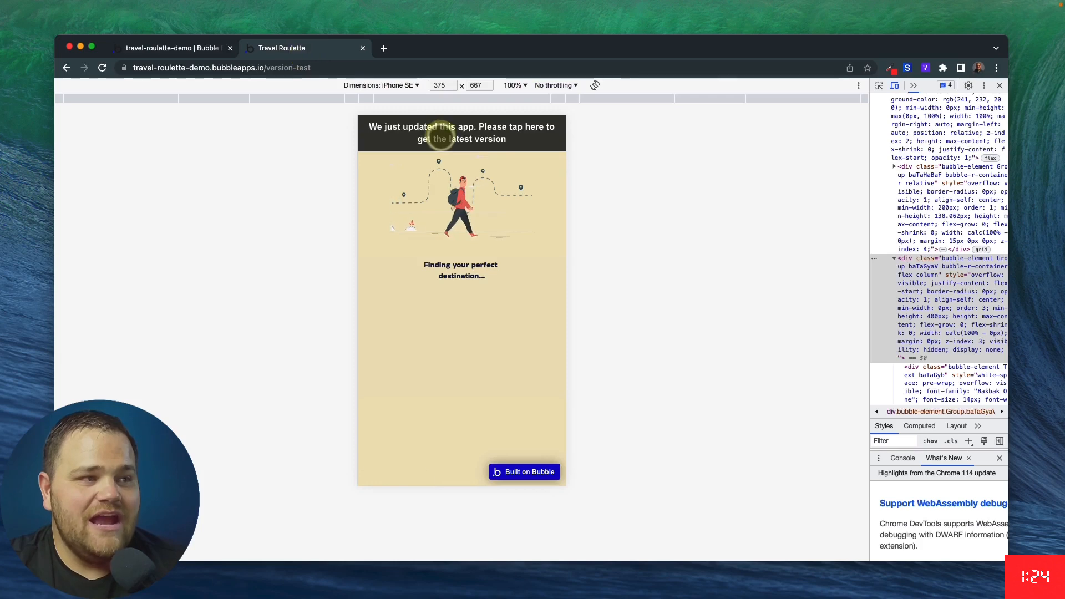
click(440, 133)
Test the app with Idaho falls, ID, a Beach vacation and traveling Alone, then review the recommendation down to its Restart option
click(458, 260)
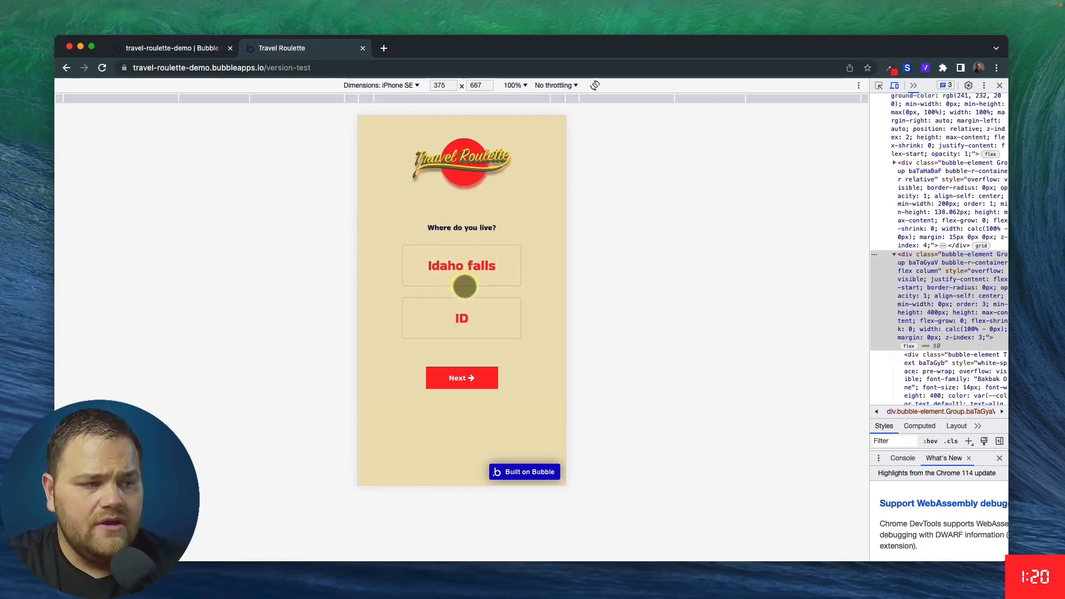
click(462, 377)
click(465, 327)
click(415, 318)
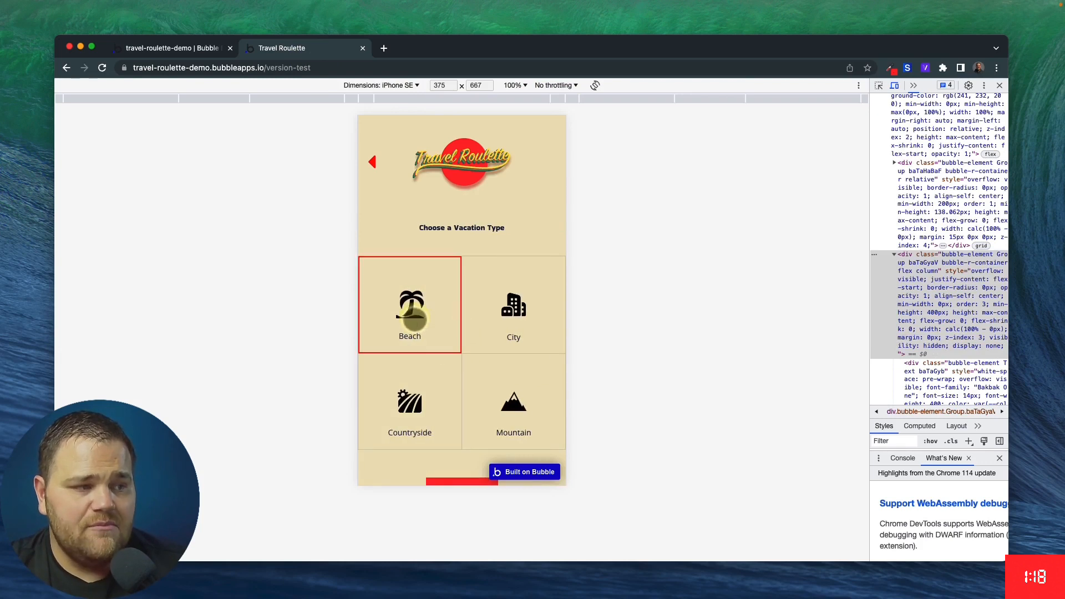
click(461, 445)
click(431, 280)
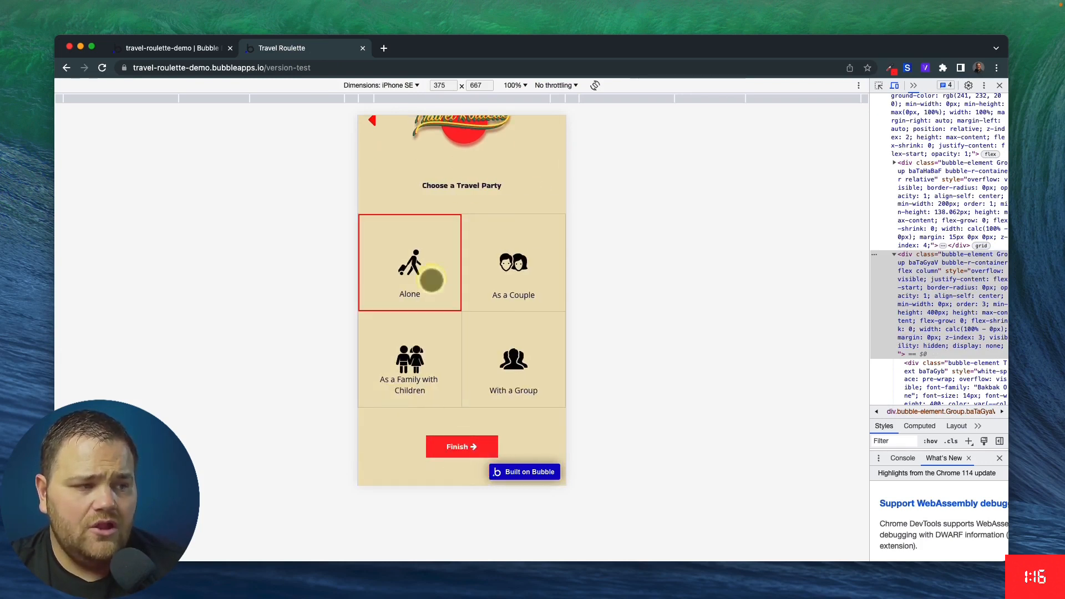
click(465, 448)
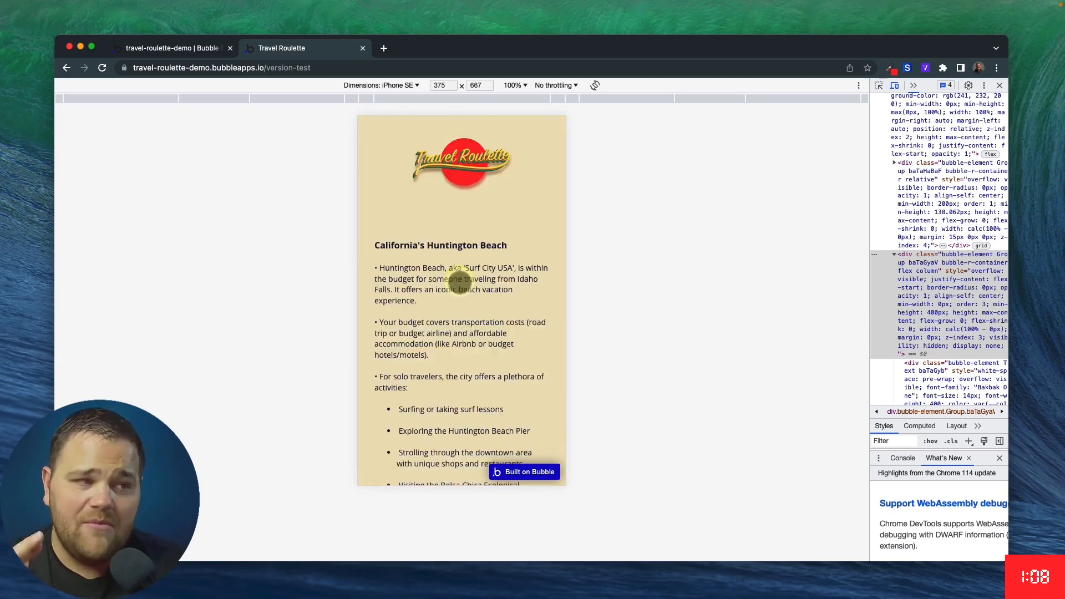
scroll(447, 284, down, 5)
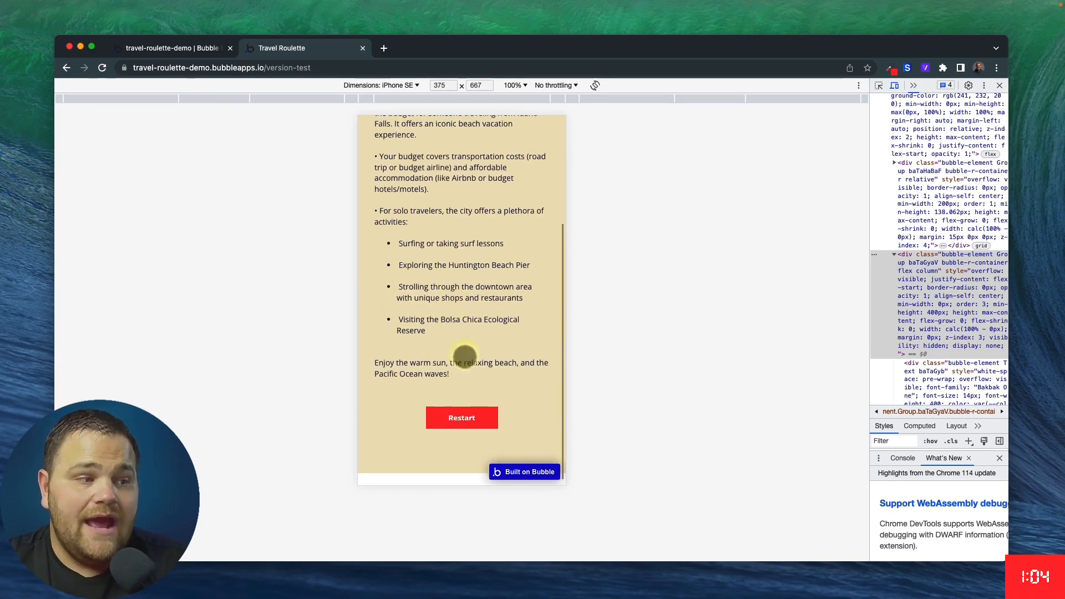
click(460, 432)
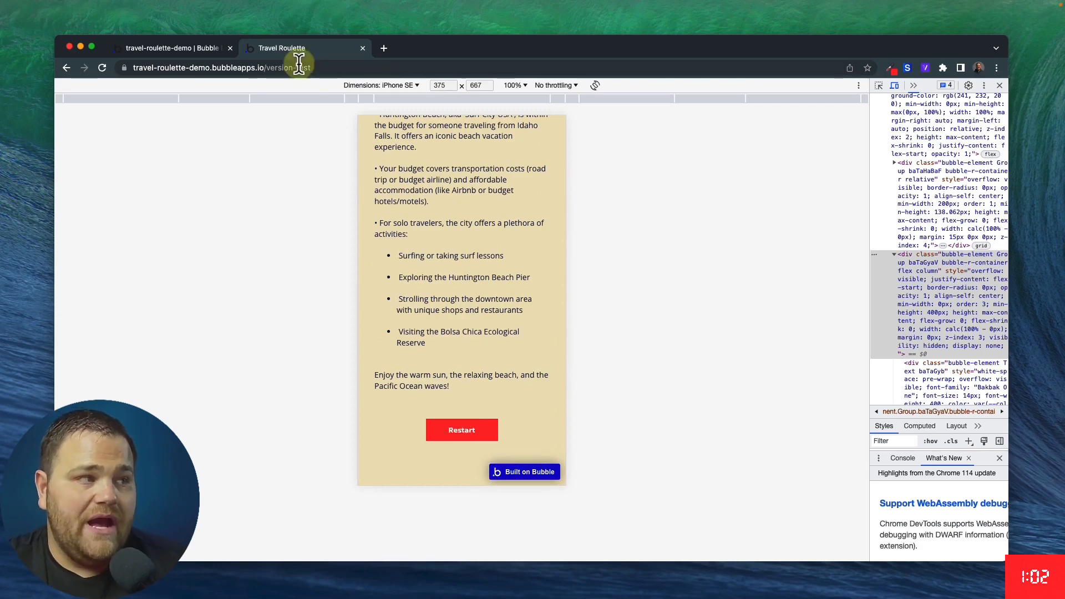
Back in the Bubble editor, create a workflow for Group Answer's Restart text with a Hide action for Group Answer
click(183, 49)
click(71, 123)
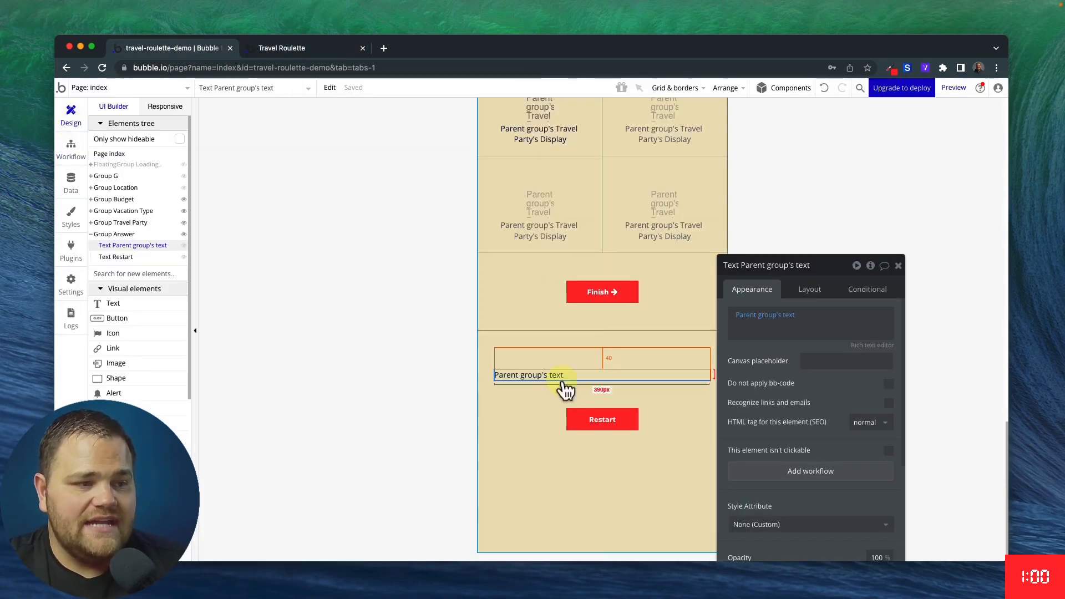
right_click(597, 419)
click(644, 550)
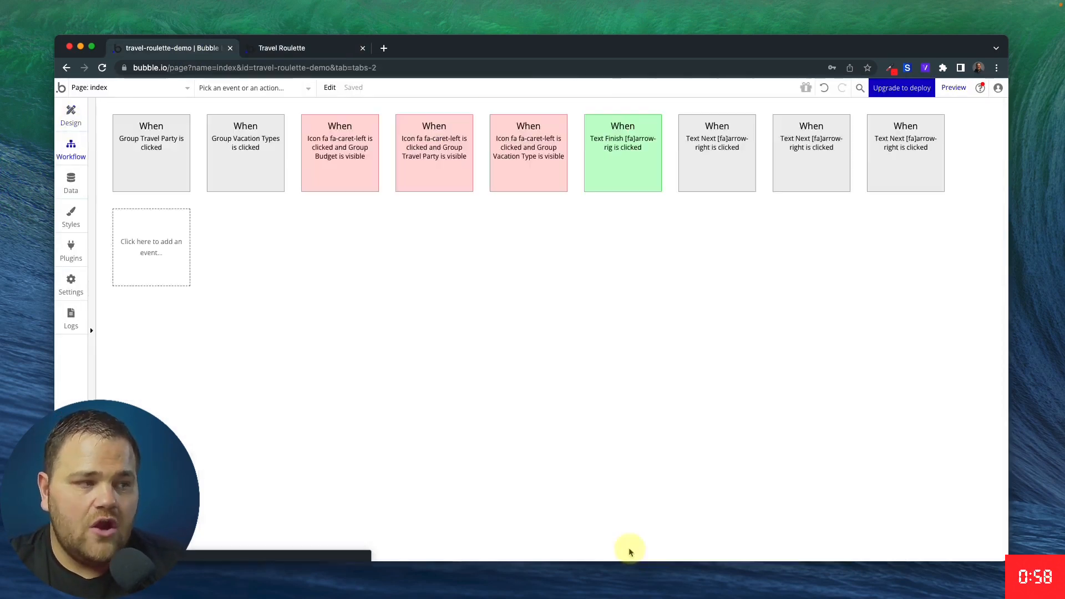
click(173, 320)
text(hide)
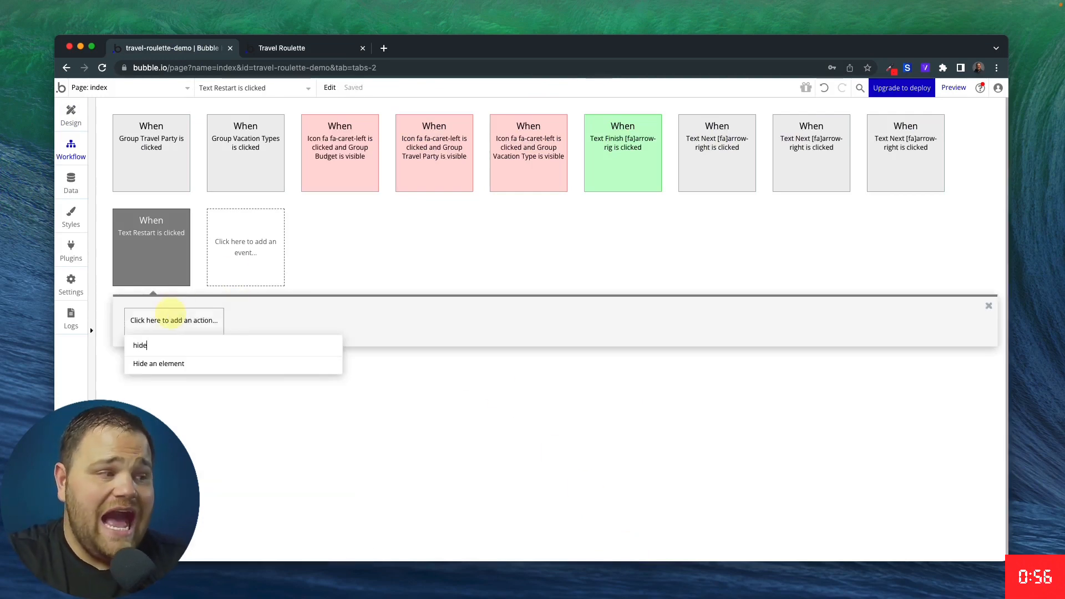
key(Return)
click(844, 292)
text(an)
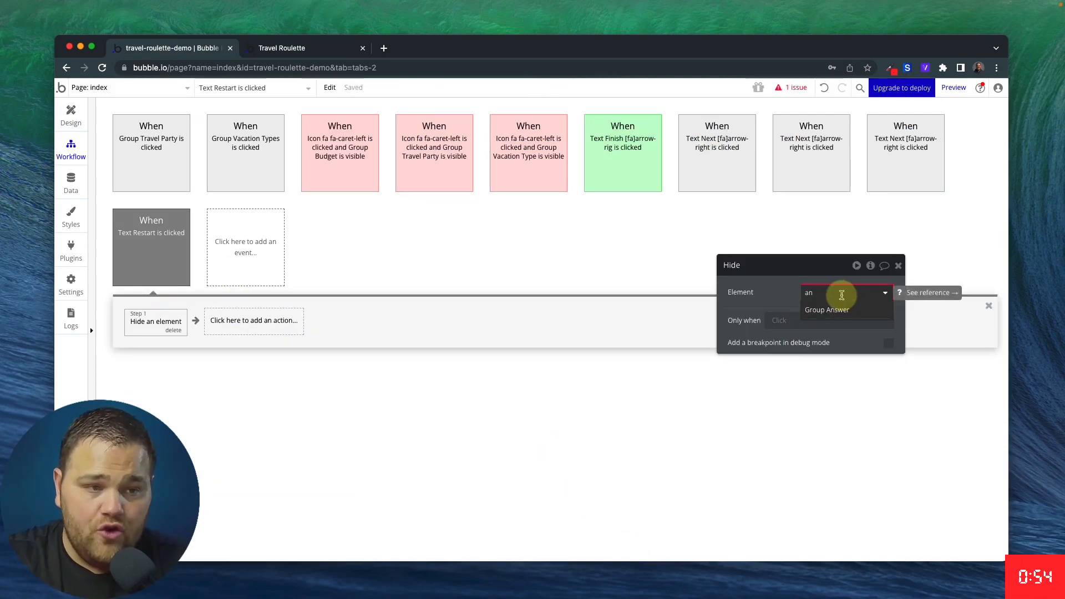
key(Return)
Add a Show action to the Restart workflow targeting Group Location, the group containing the "Where do you live?" question
click(282, 327)
text(show)
key(Return)
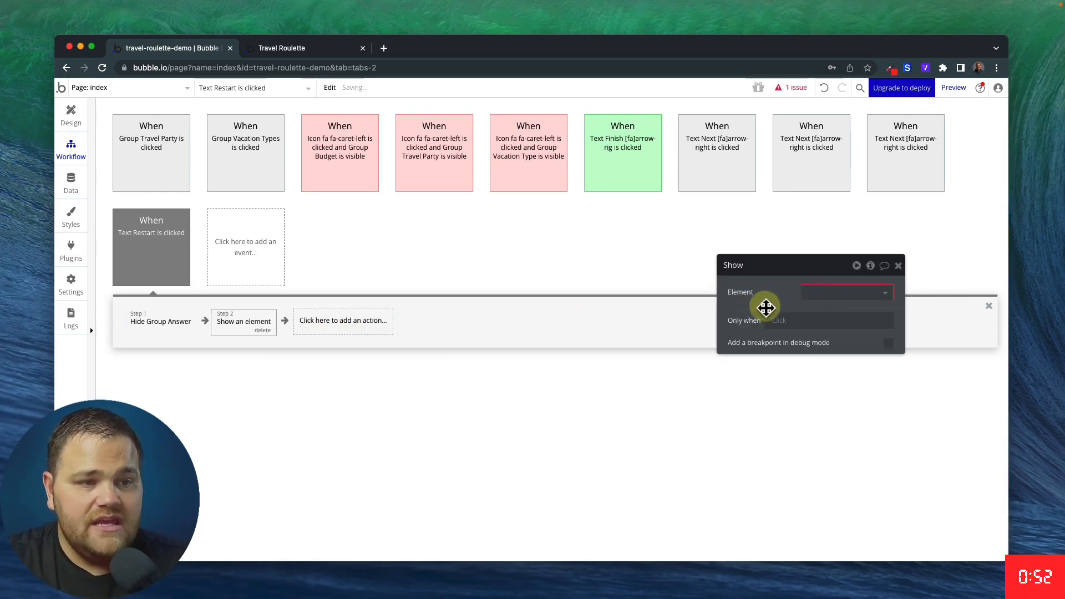
click(69, 125)
scroll(373, 244, up, 10)
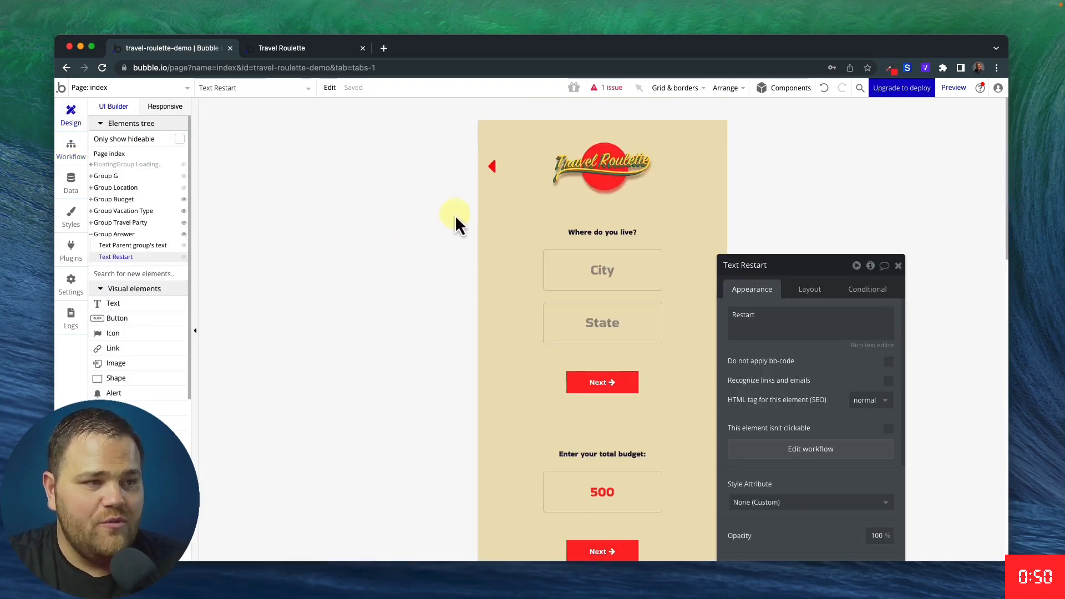
click(668, 246)
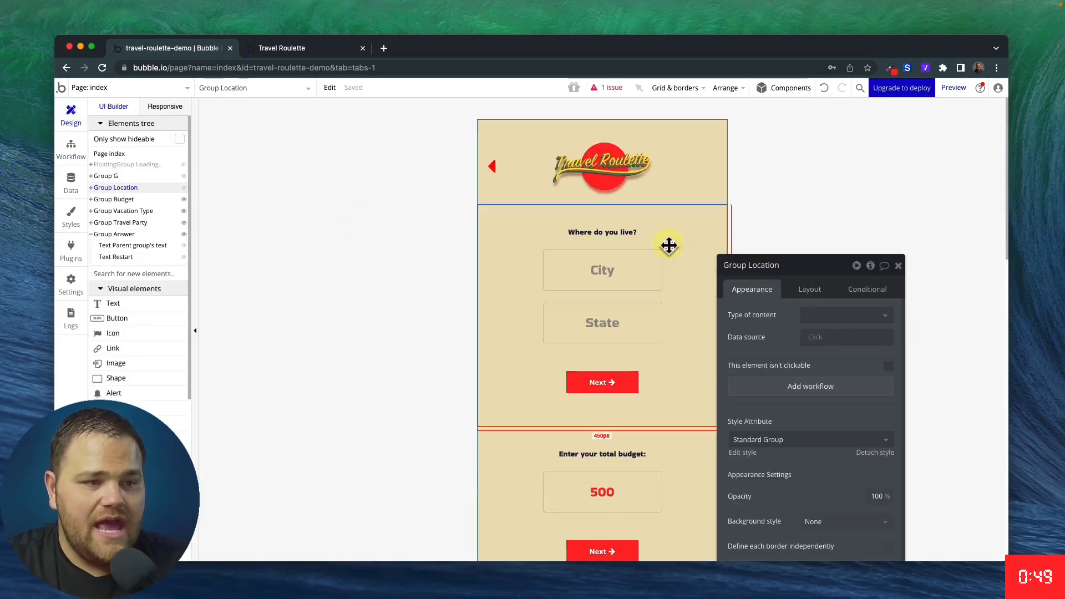
click(71, 149)
click(816, 295)
text(loca)
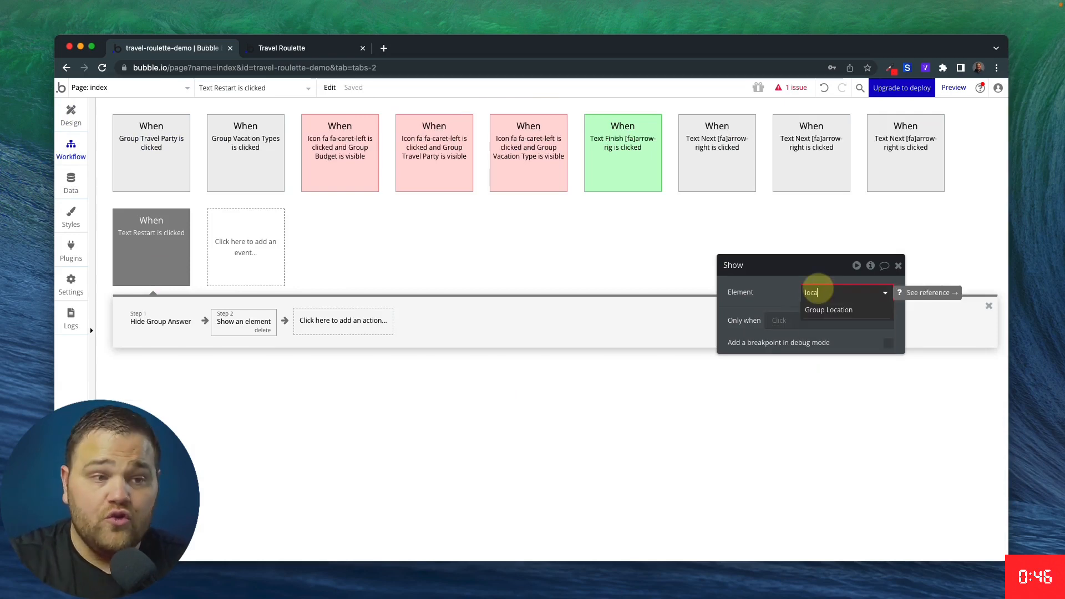
click(815, 312)
In the Travel Roulette preview, load the latest app version, then enter New York as the city and $1,000 as the total budget
click(316, 47)
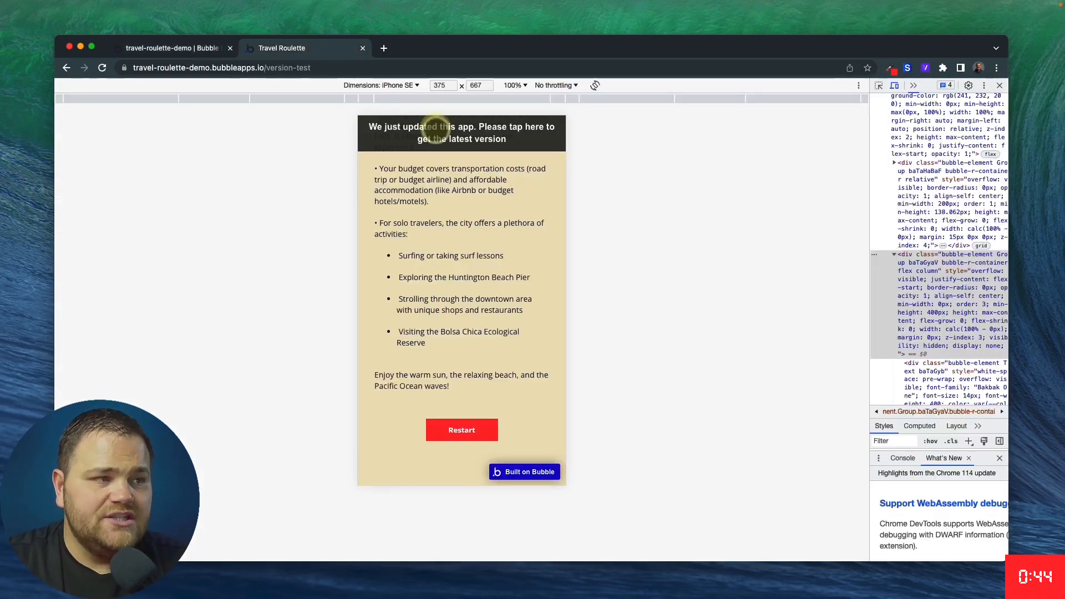
click(436, 132)
click(476, 260)
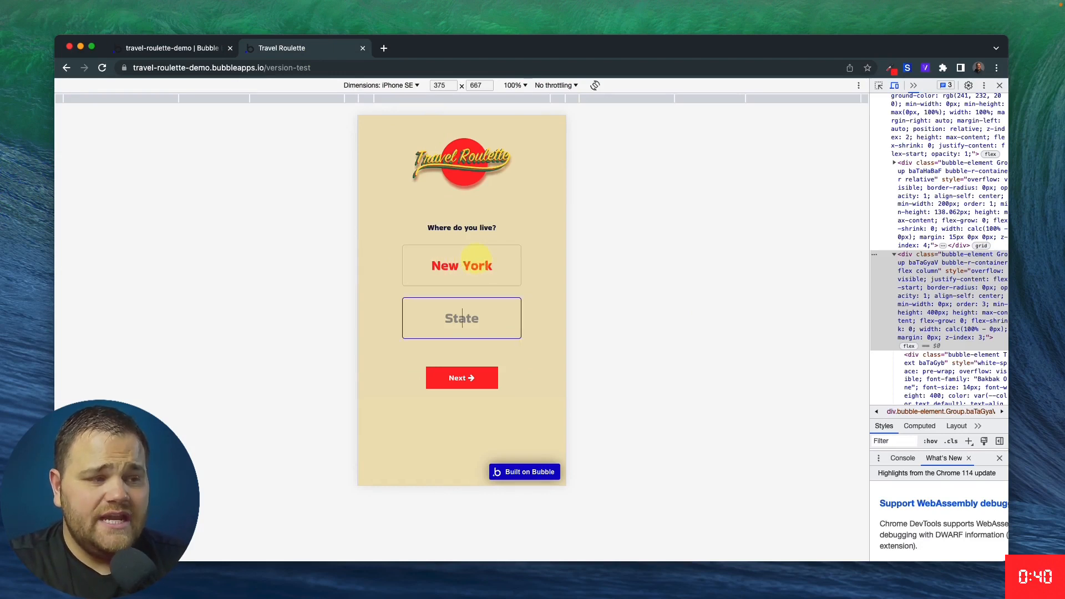
click(476, 380)
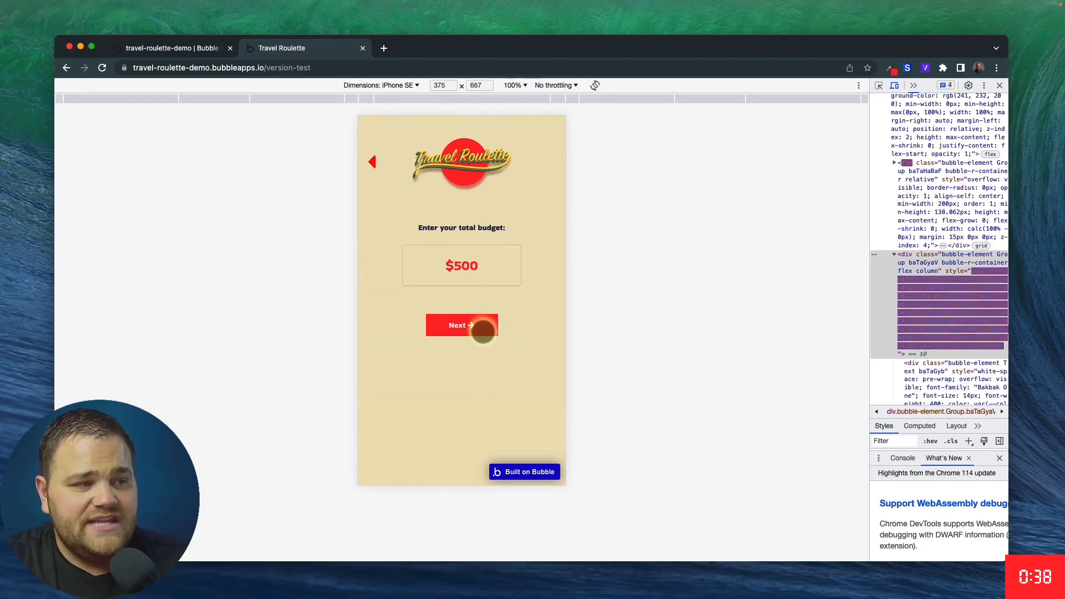
double_click(473, 268)
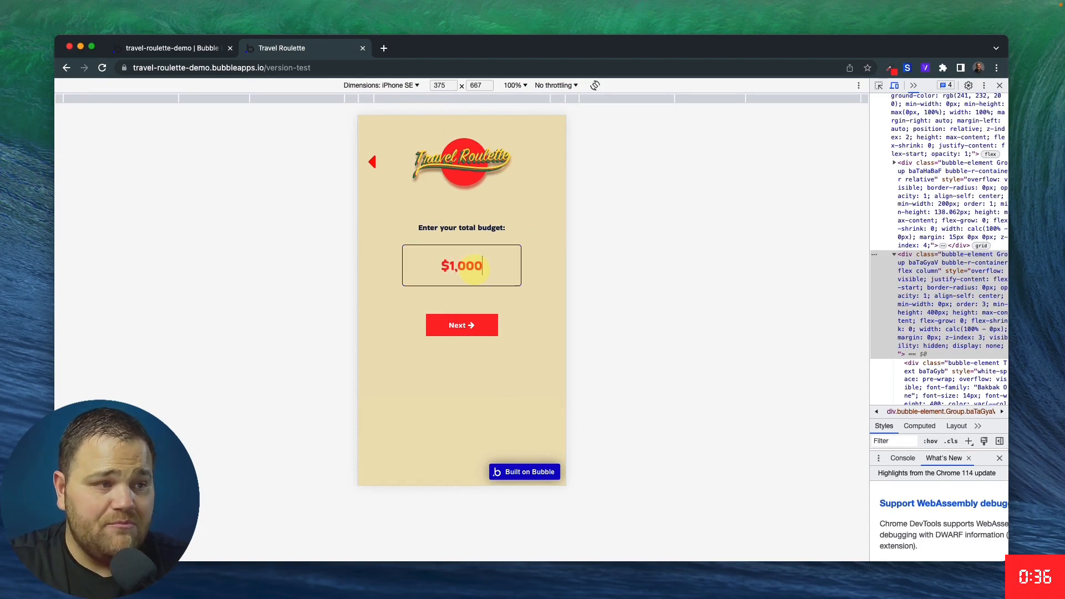
click(479, 325)
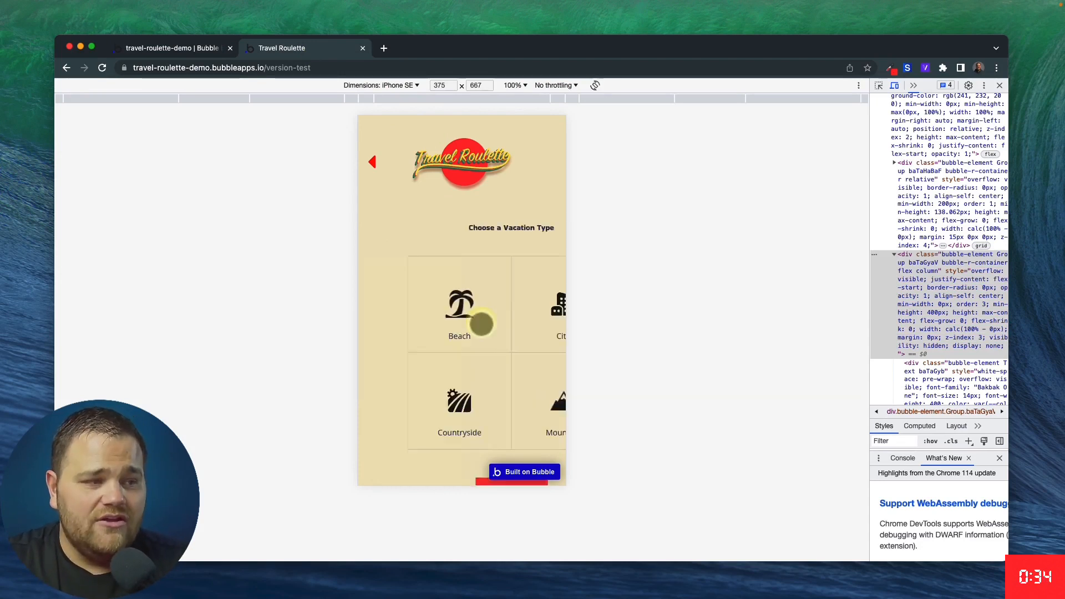
Choose a Beach vacation and the As a Family with Children travel party, finish the questionnaire, and review the recommendation down to Restart
click(453, 338)
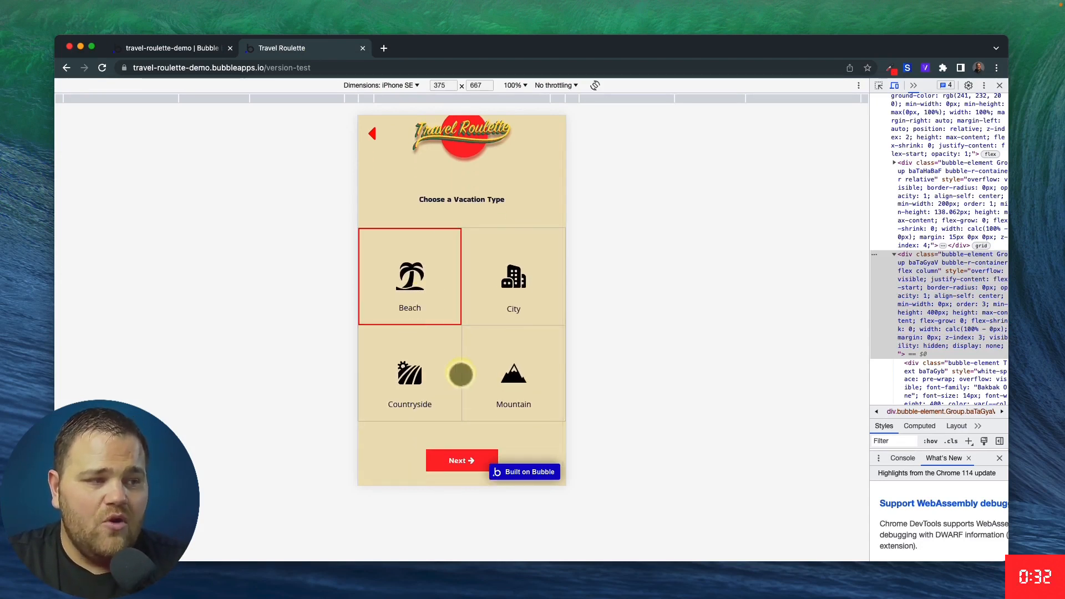
click(464, 442)
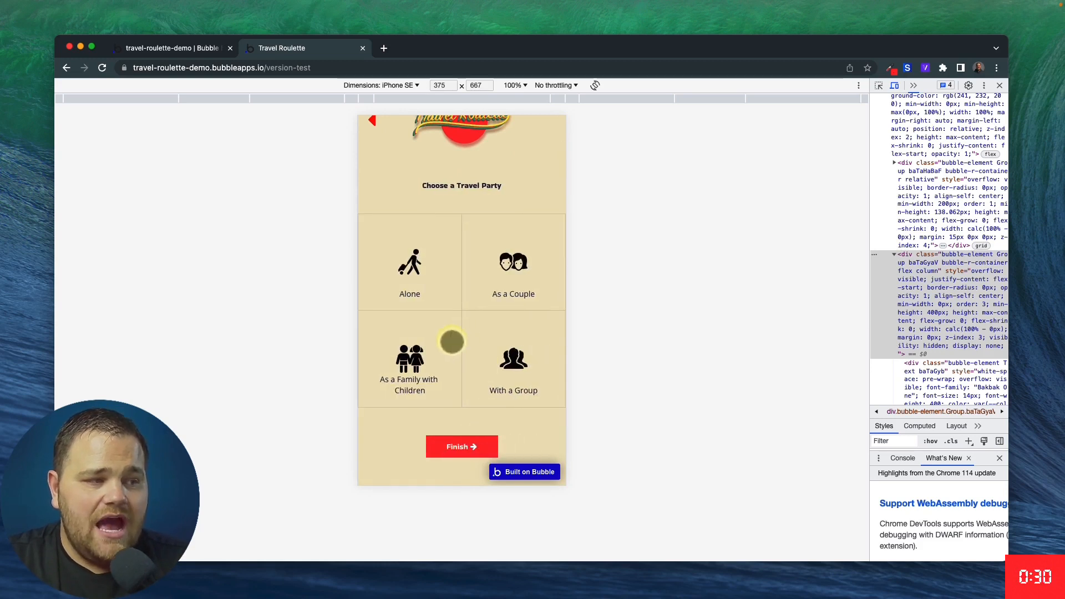
click(437, 350)
click(455, 447)
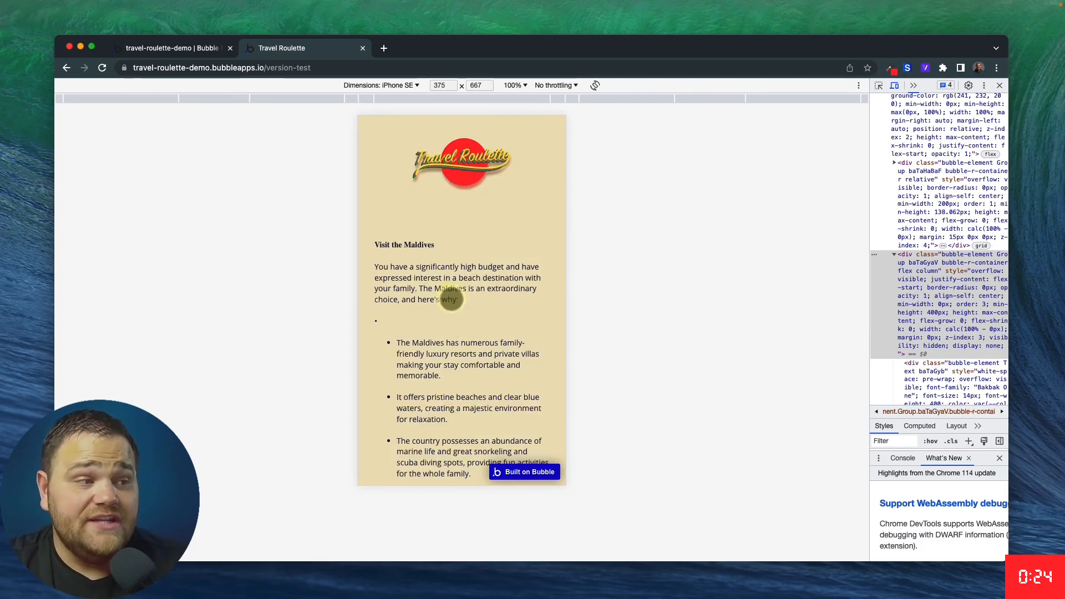
scroll(449, 294, down, 5)
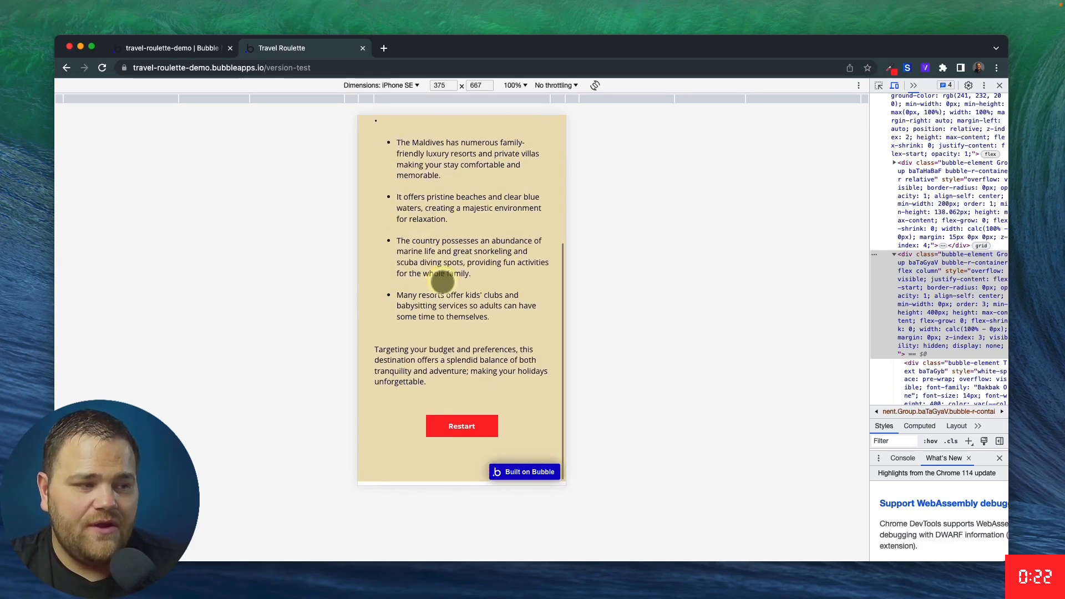
scroll(442, 282, up, 5)
scroll(447, 266, down, 5)
scroll(444, 273, up, 5)
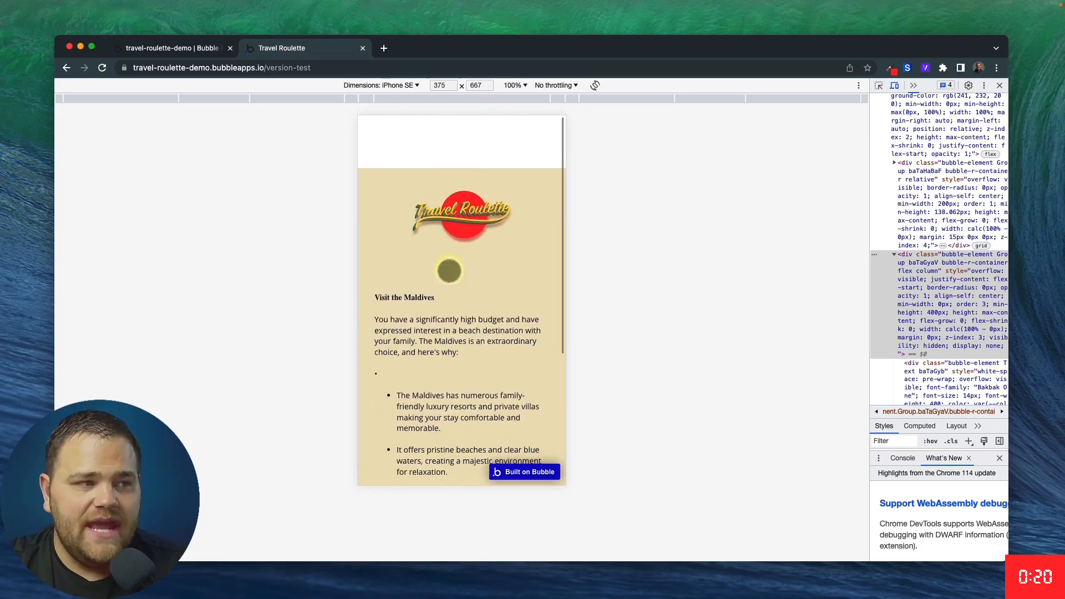
scroll(449, 271, down, 2)
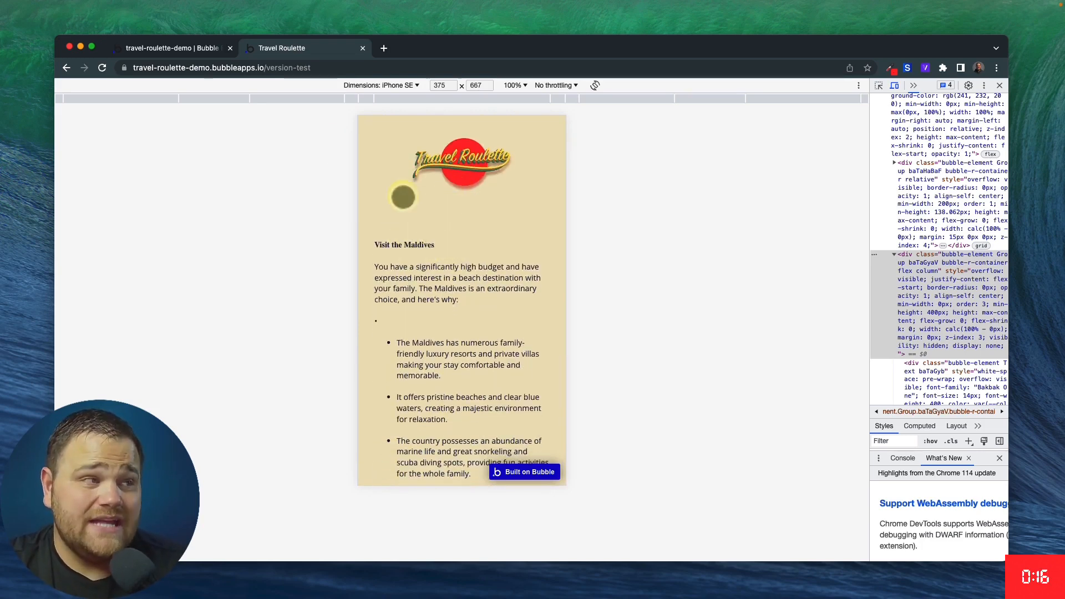
Back in the Bubble editor, set the top margin of Group Answer's parent-group text to 0 px, then reload the Travel Roulette preview
click(173, 48)
click(71, 115)
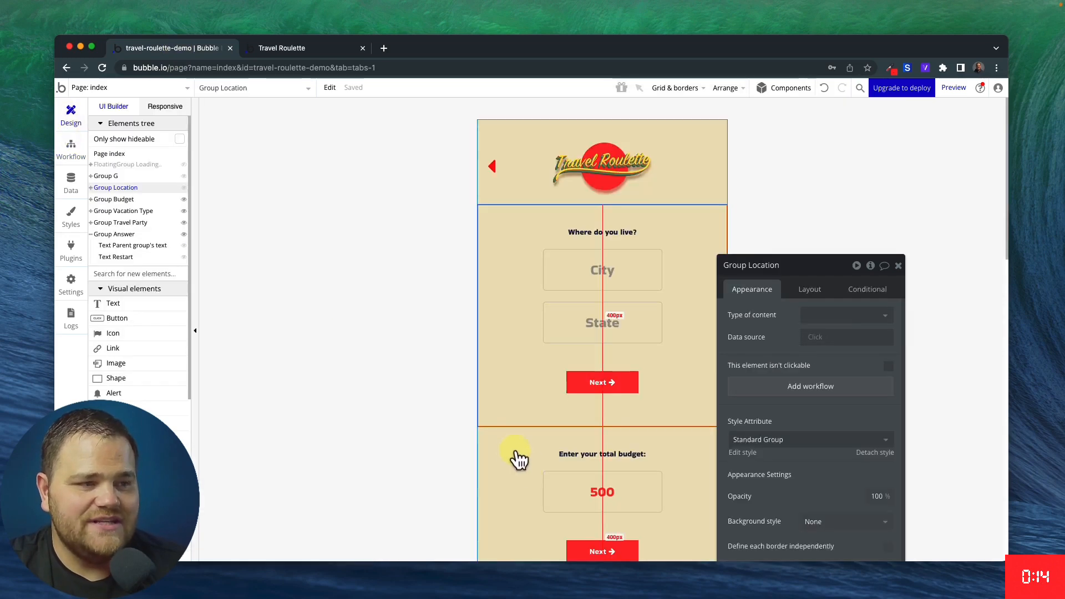
scroll(520, 459, down, 15)
click(549, 374)
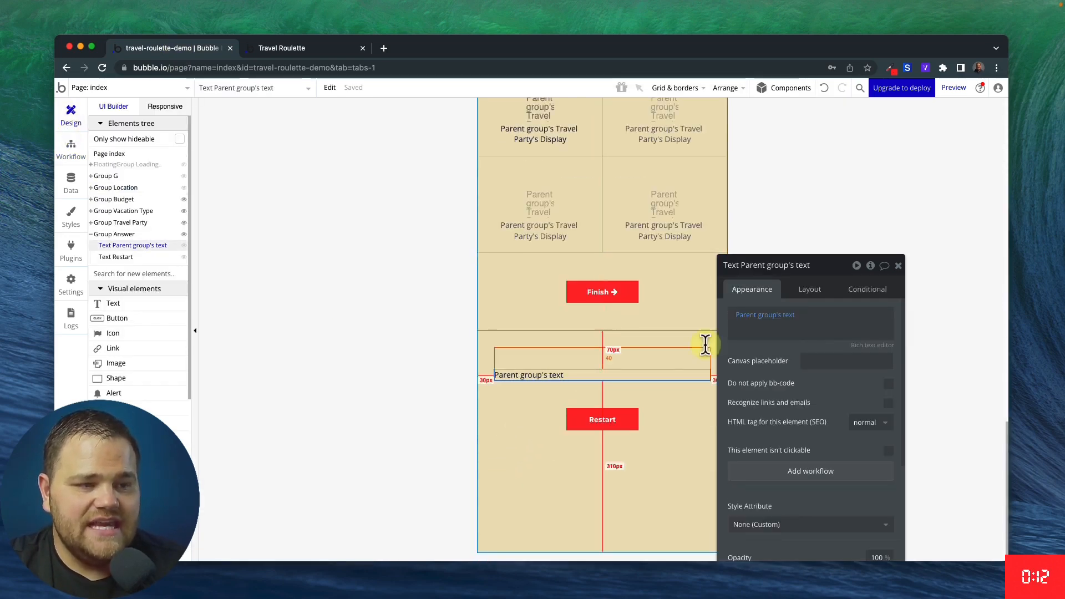
click(808, 290)
scroll(794, 487, down, 3)
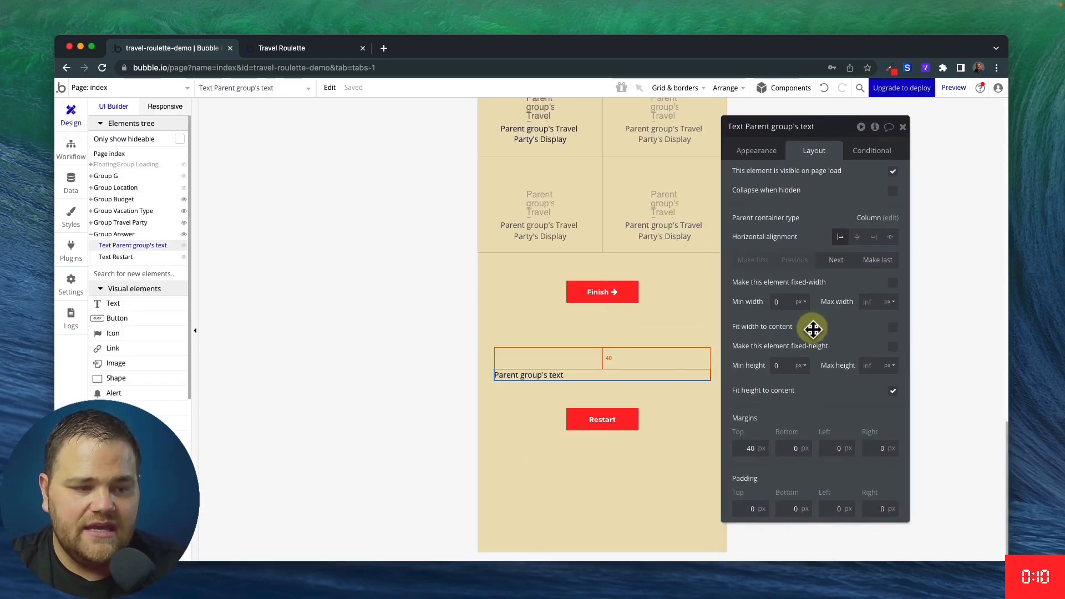
text(0)
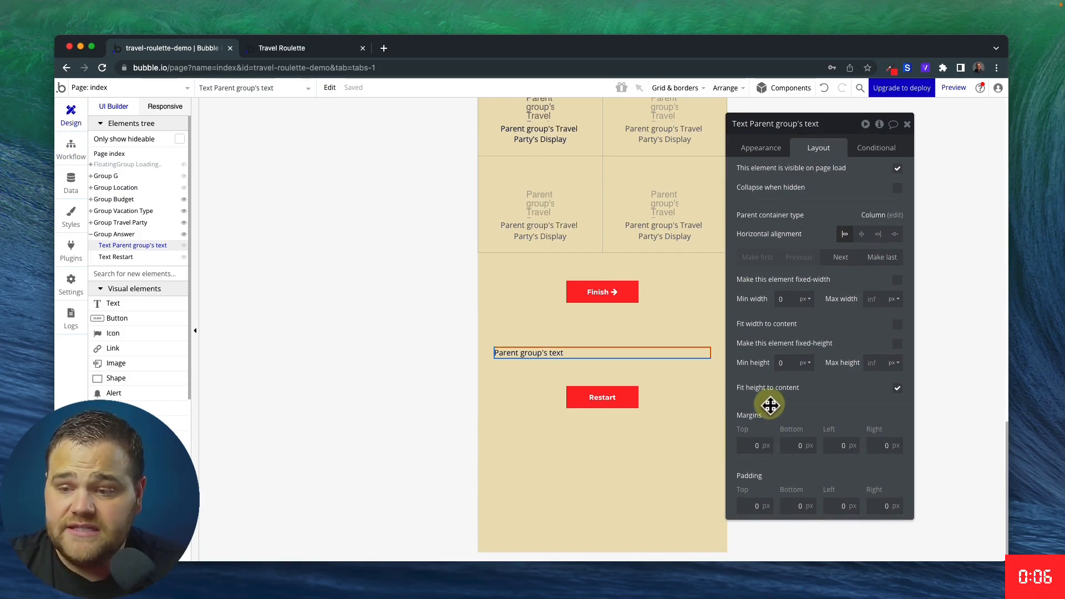
scroll(393, 367, up, 10)
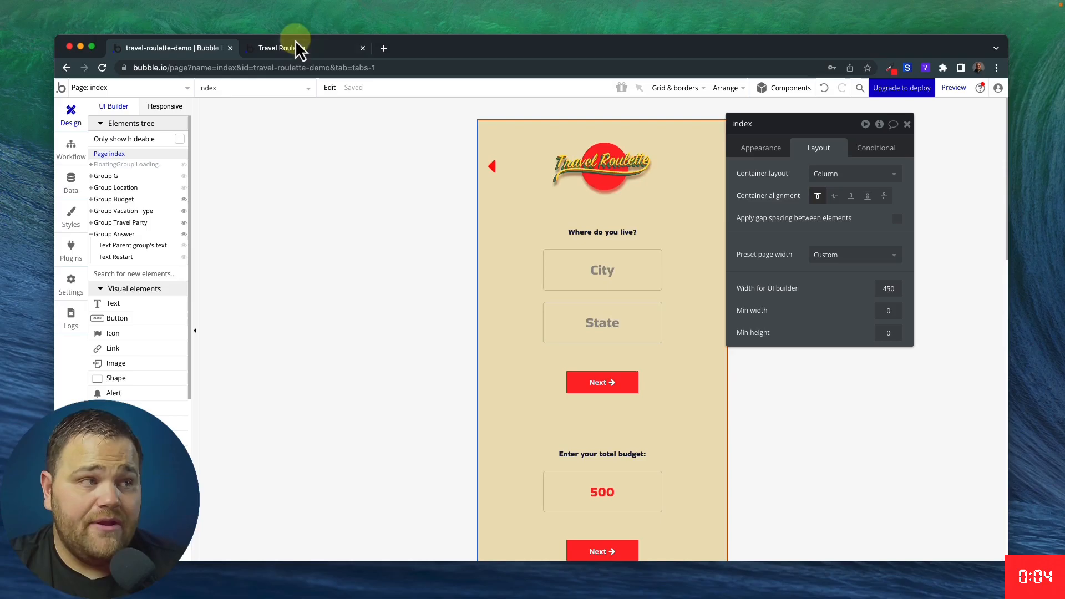
click(296, 48)
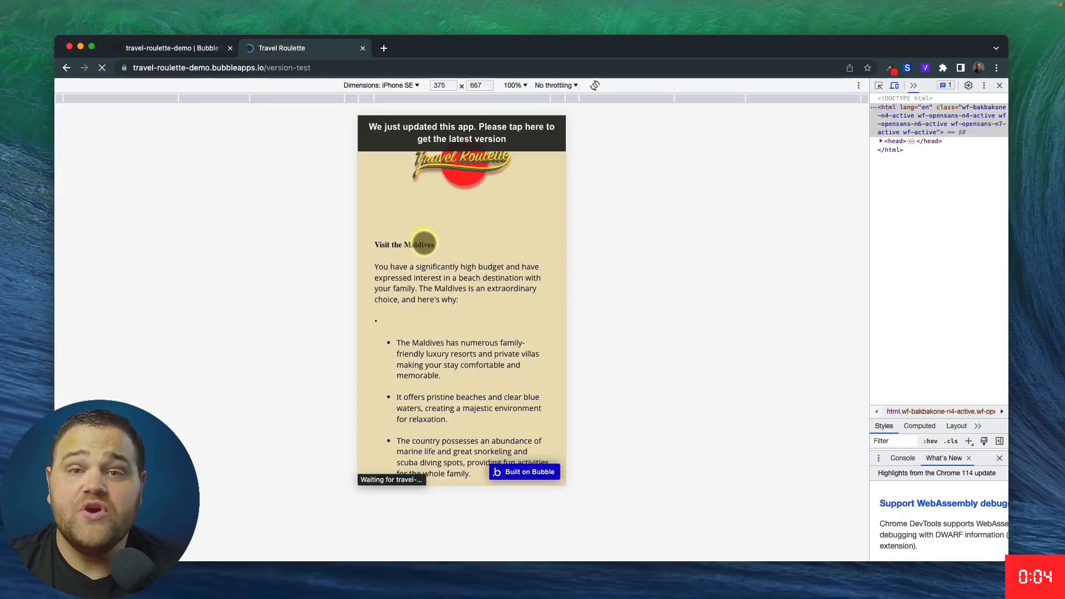